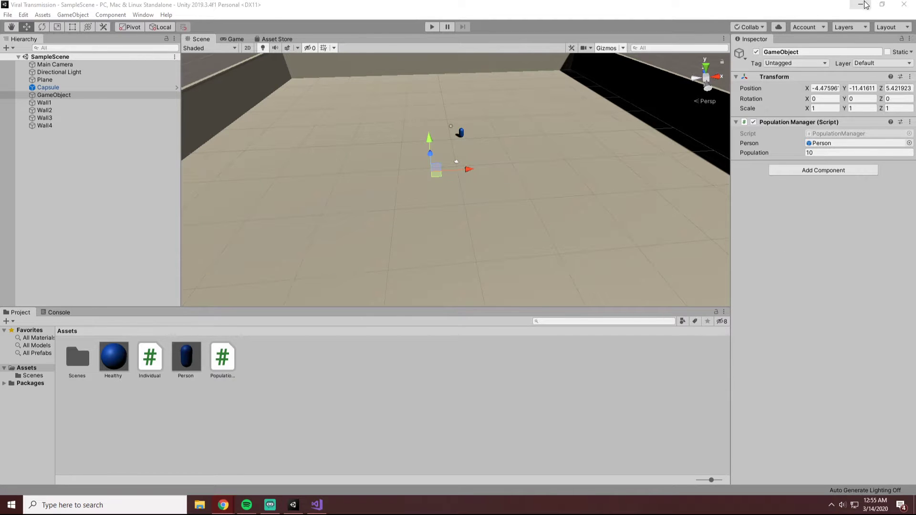
# Play the scene with the current population, watch the capsules move in the Scene view, and stop it.
pyautogui.click(903, 4)
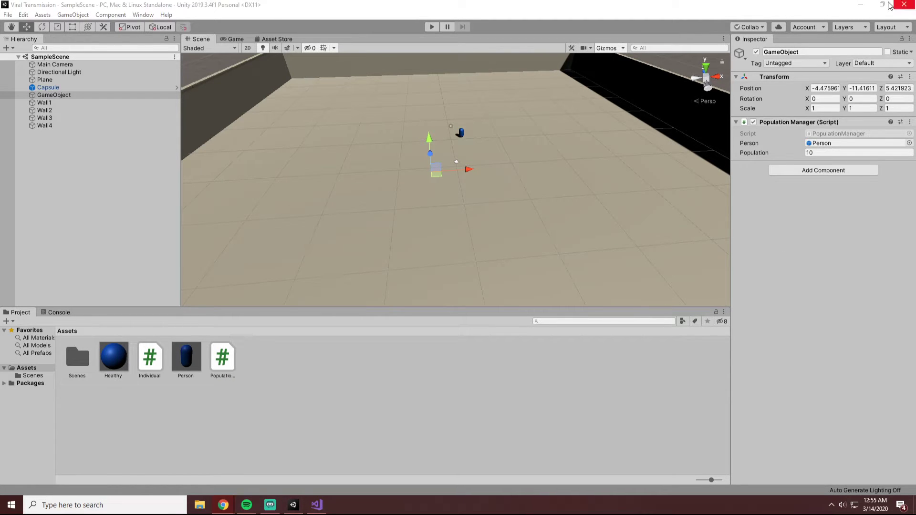
pyautogui.click(432, 27)
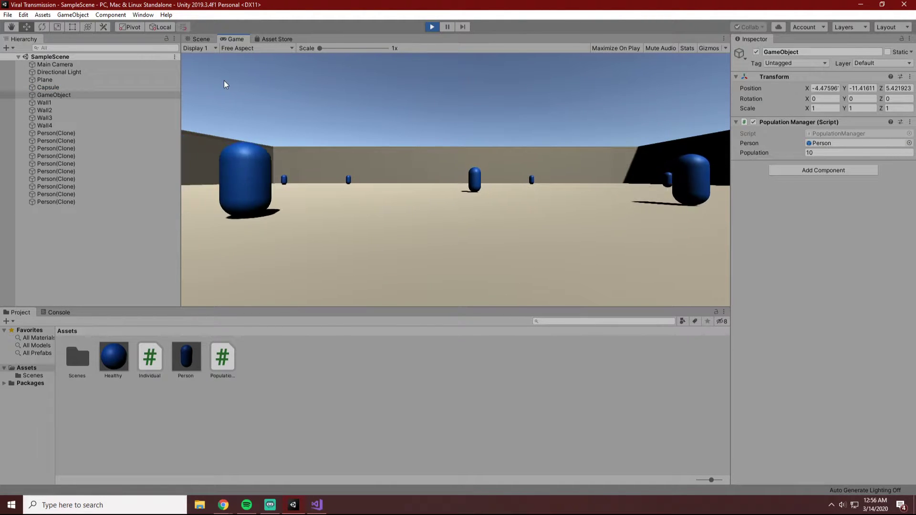
pyautogui.click(209, 38)
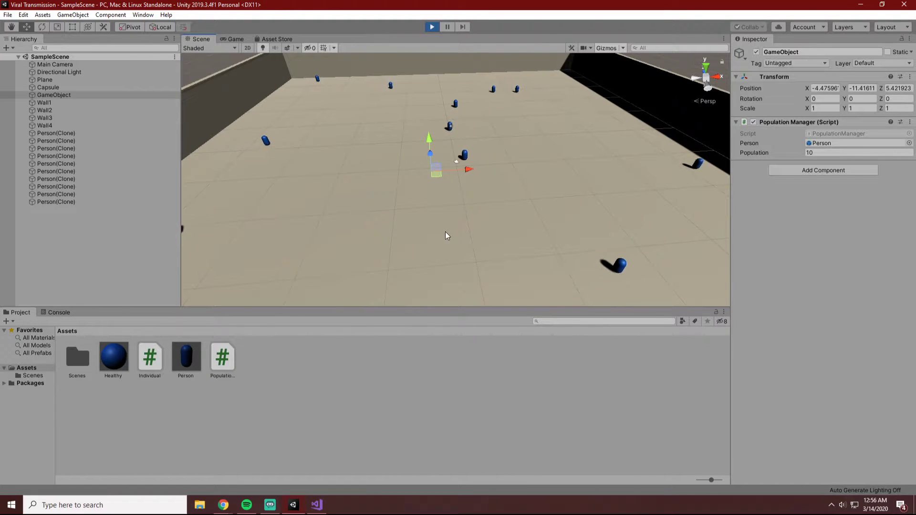
pyautogui.click(433, 27)
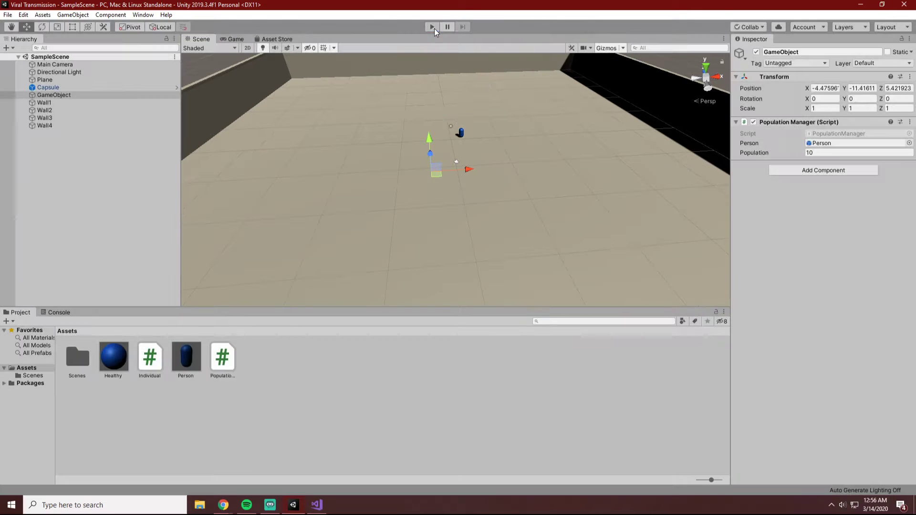
# In the Individual script in Visual Studio, change the Vector3.Lerp factor to 0.05f and save the file.
pyautogui.click(317, 505)
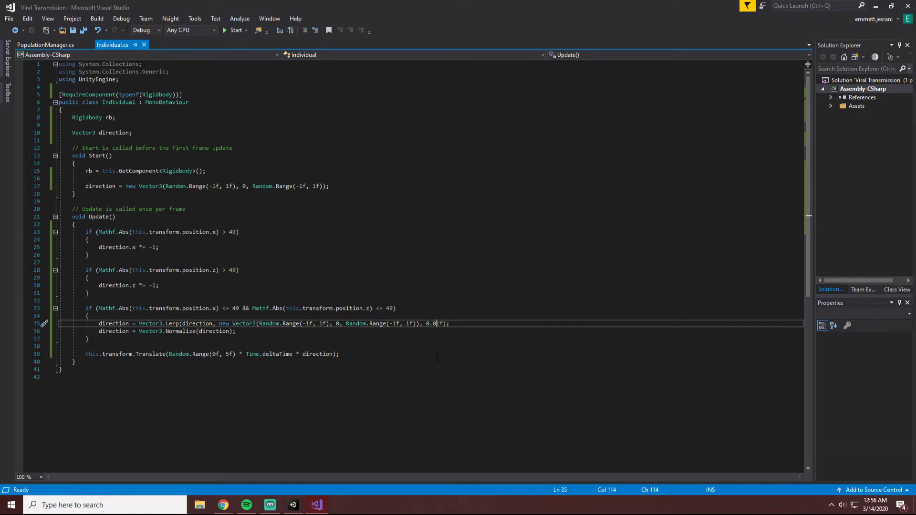
pyautogui.press('BackSpace')
pyautogui.write('5')
pyautogui.hotkey('ctrl', 's')
# Switch back to Unity, test-run the smoother Lerp movement from the Scene view, and end the run.
pyautogui.click(295, 505)
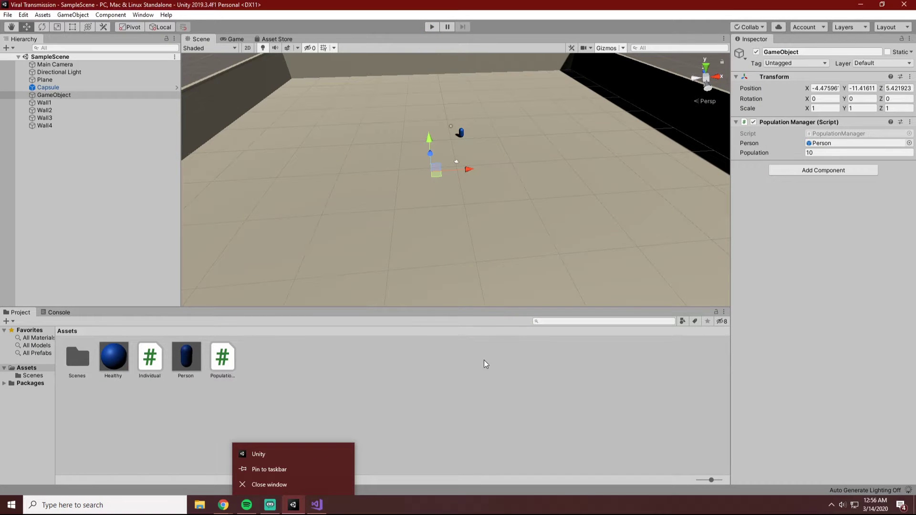
pyautogui.click(455, 56)
pyautogui.click(428, 29)
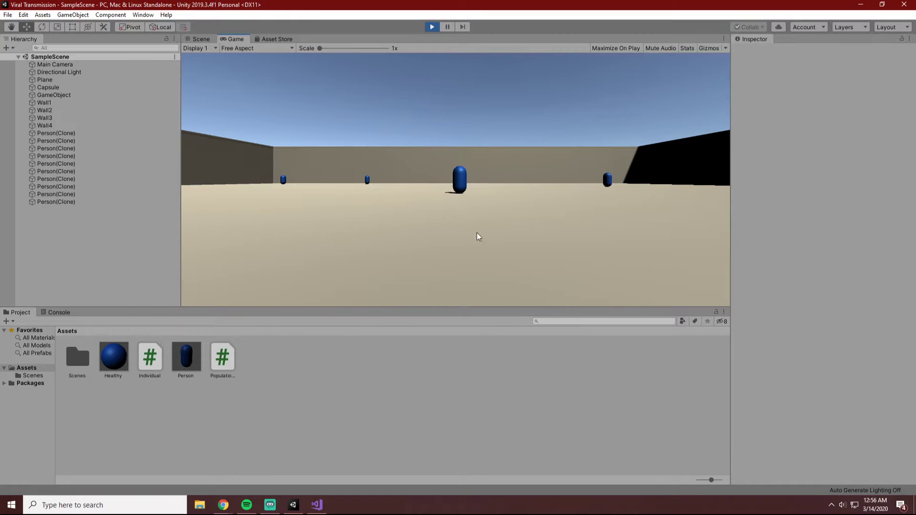
pyautogui.click(200, 38)
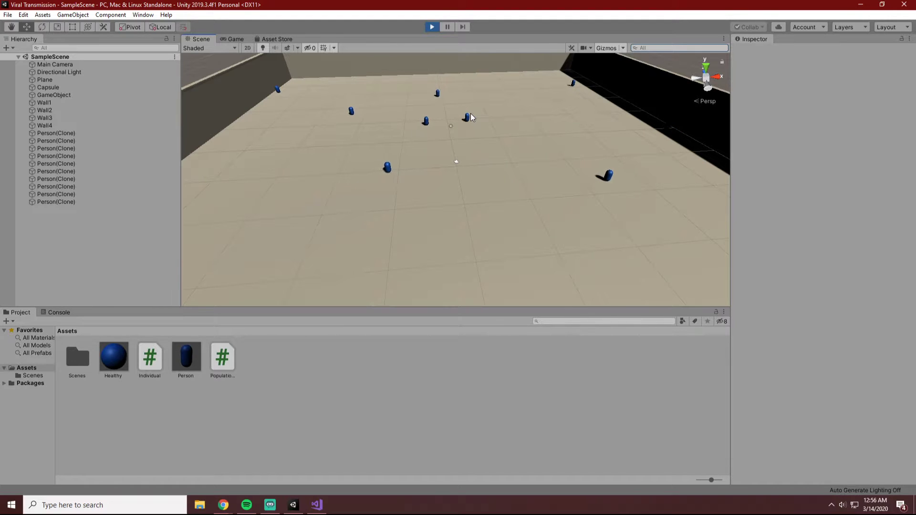
pyautogui.click(432, 26)
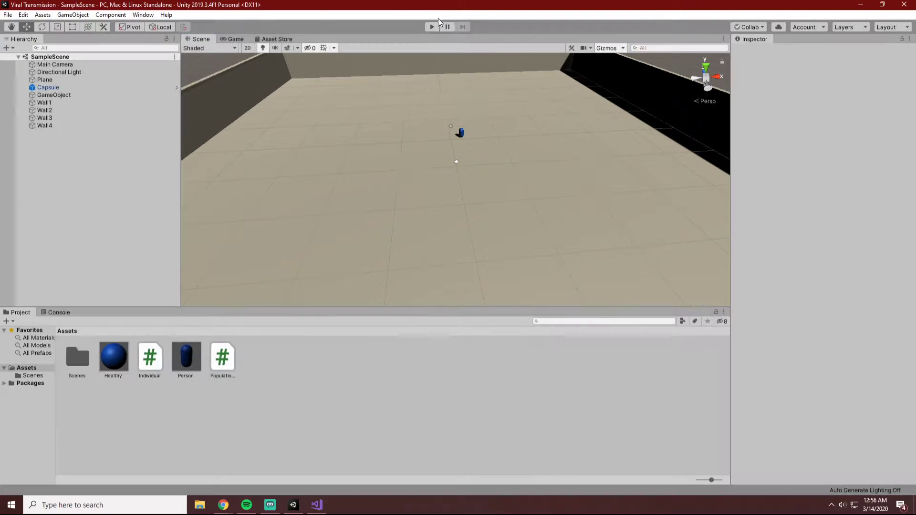
# Set the Population Manager's Population value to 200 on GameObject.
pyautogui.click(95, 88)
pyautogui.click(94, 95)
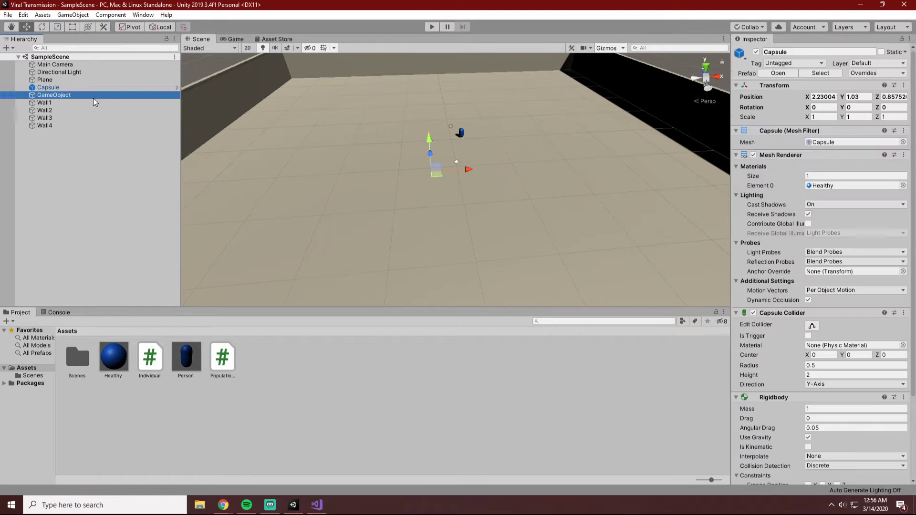
pyautogui.click(812, 152)
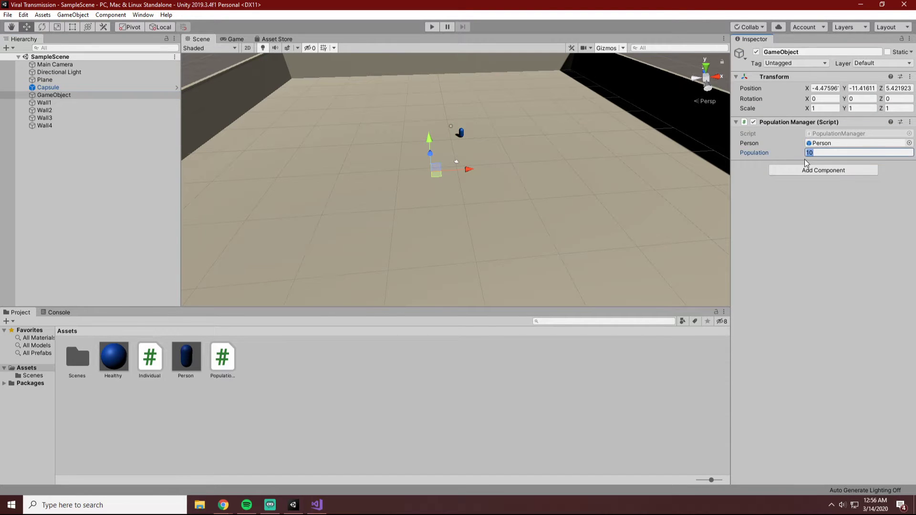
pyautogui.write('200')
# Run the simulation with 200 people and observe the whole walled area in the Scene view.
pyautogui.click(433, 26)
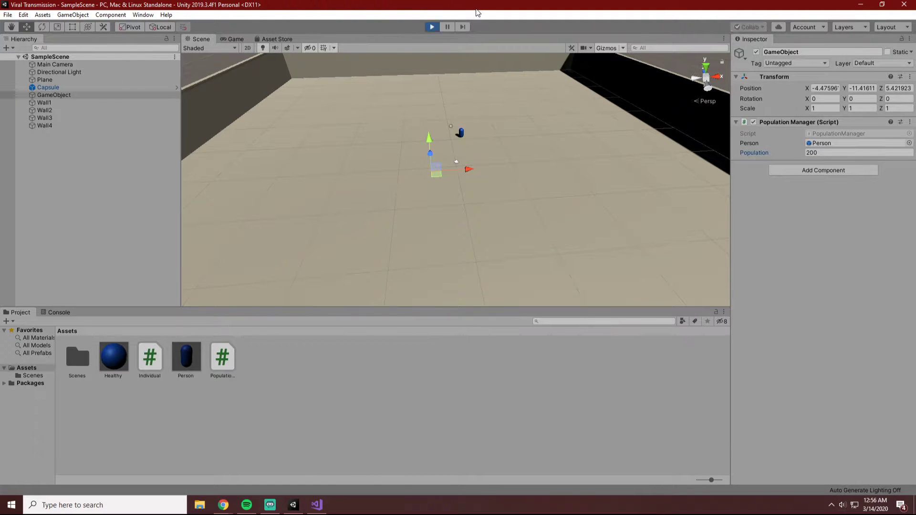
pyautogui.click(198, 39)
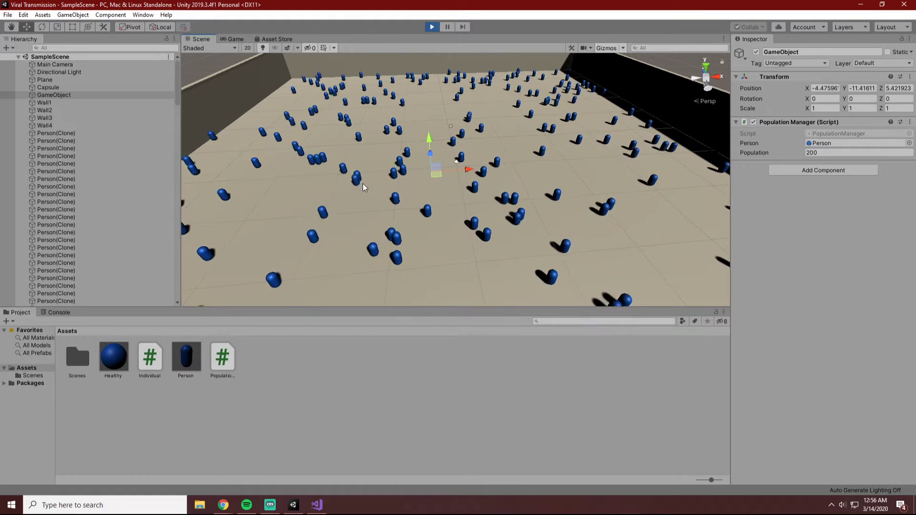
pyautogui.scroll(-5, 511, 171)
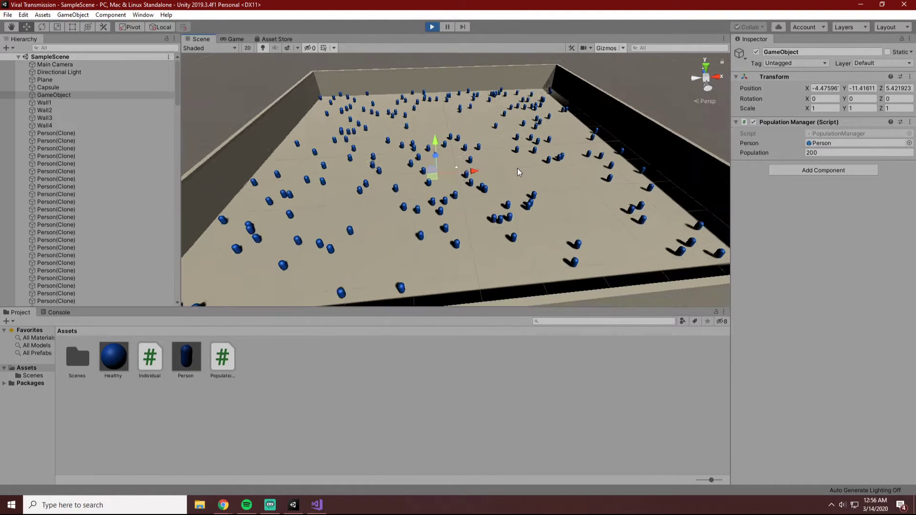
pyautogui.click(684, 78)
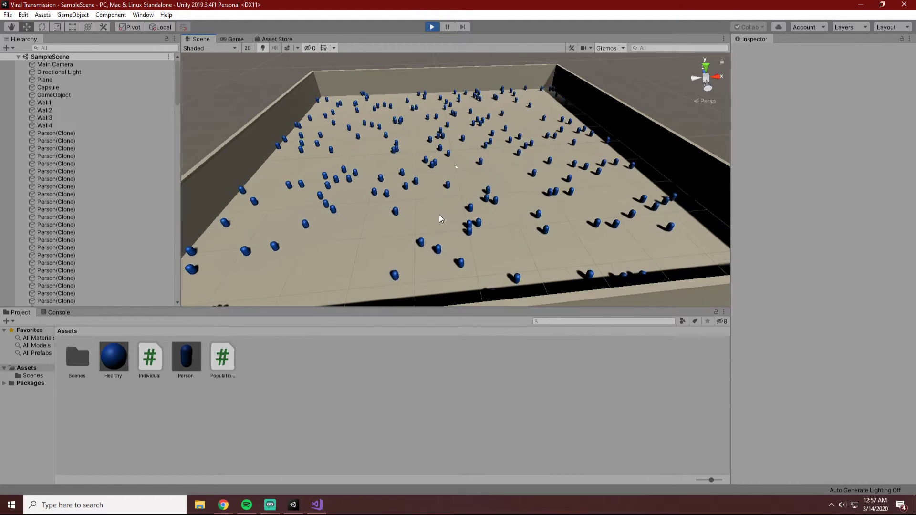
pyautogui.click(317, 505)
pyautogui.click(240, 332)
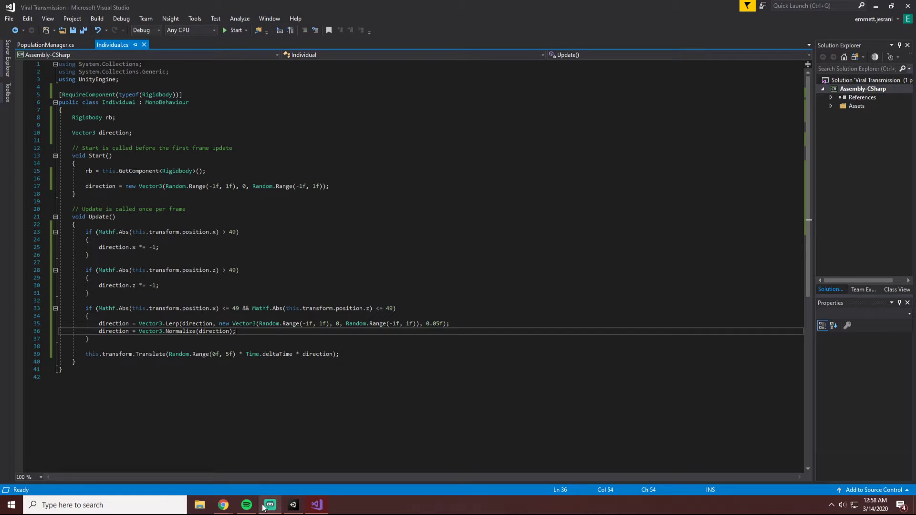
pyautogui.moveTo(238, 513)
pyautogui.click(293, 505)
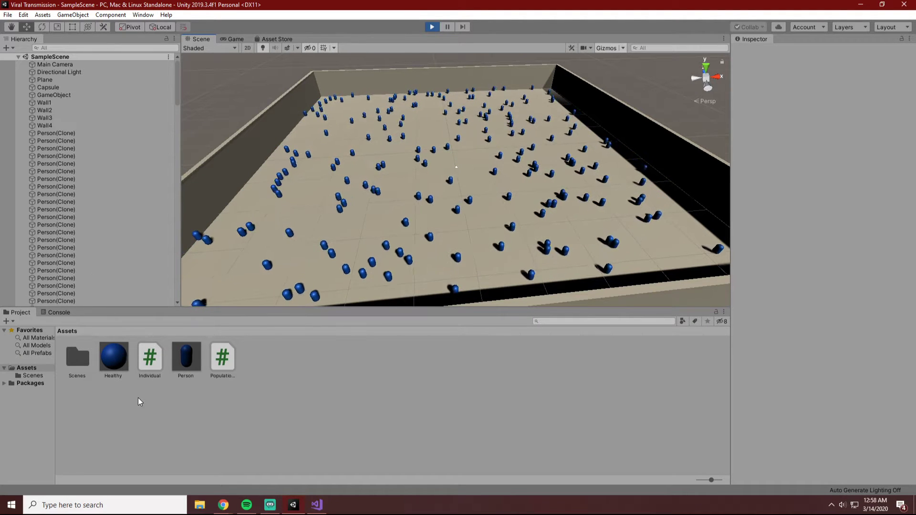
# Open the Individual script and remove the blank line between the rb and direction declarations.
pyautogui.doubleClick(140, 366)
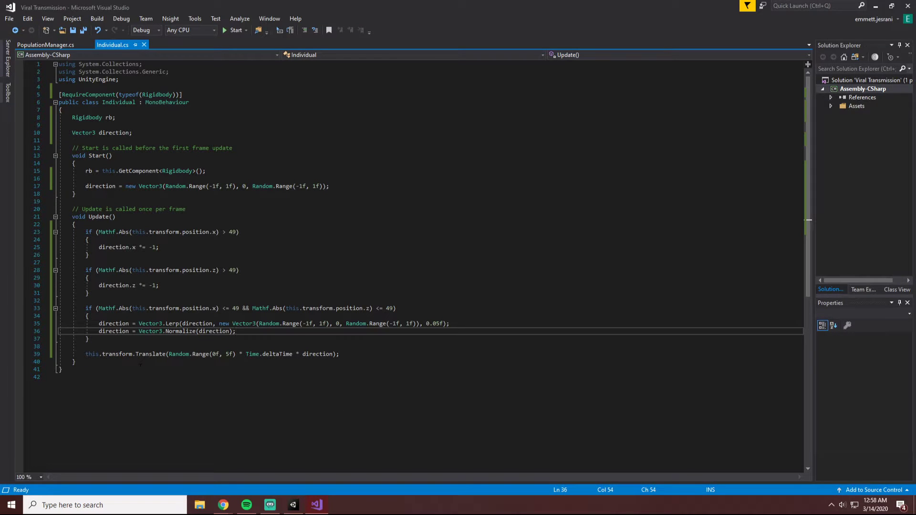
pyautogui.click(150, 132)
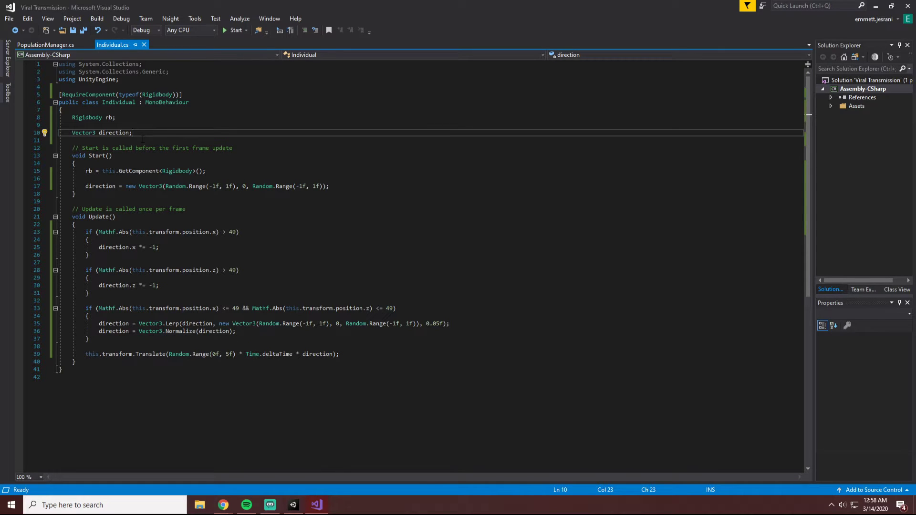
pyautogui.press('Up')
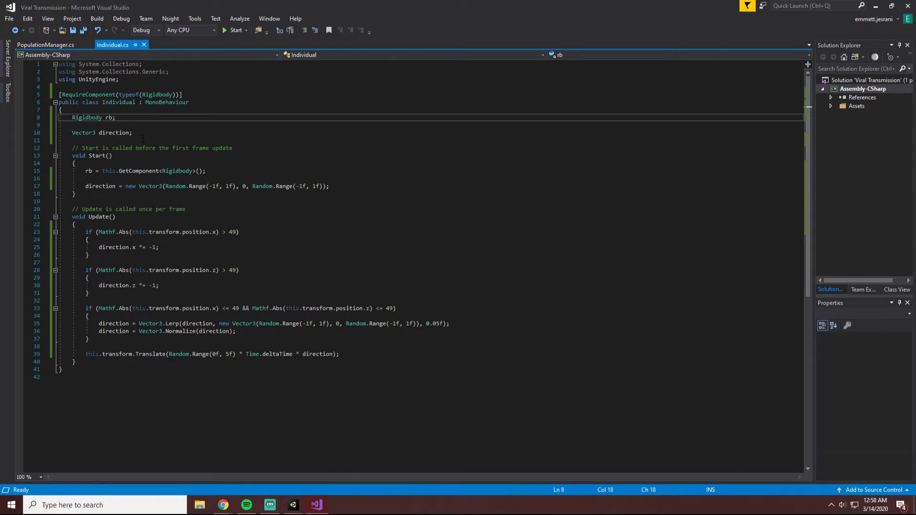
pyautogui.press('Delete')
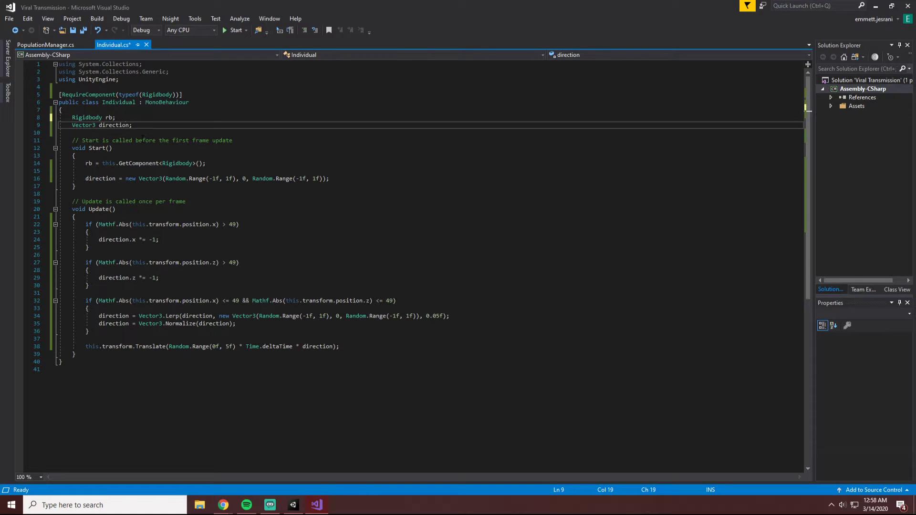
# Declare the field "public bool infected = false;" below the direction field, set off by a blank line, and save the script.
pyautogui.press('End')
pyautogui.press('Return')
pyautogui.press('Return')
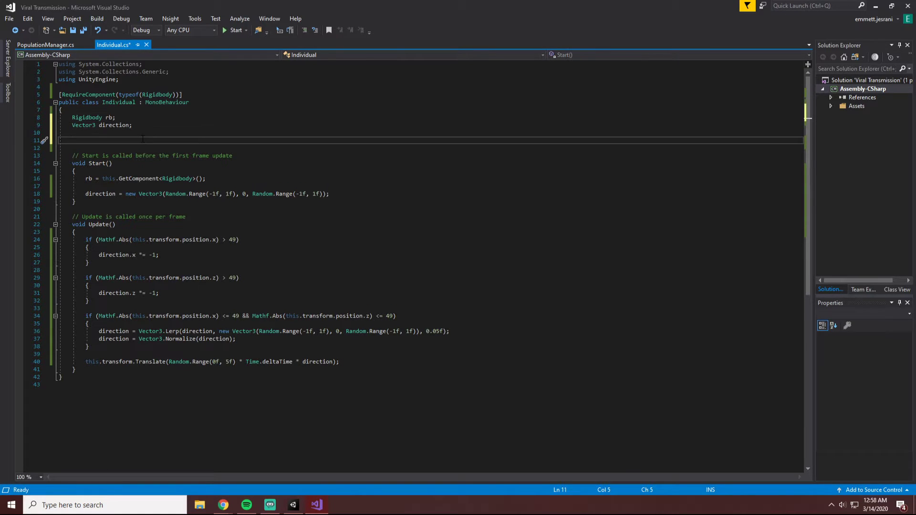
pyautogui.write('public boolean')
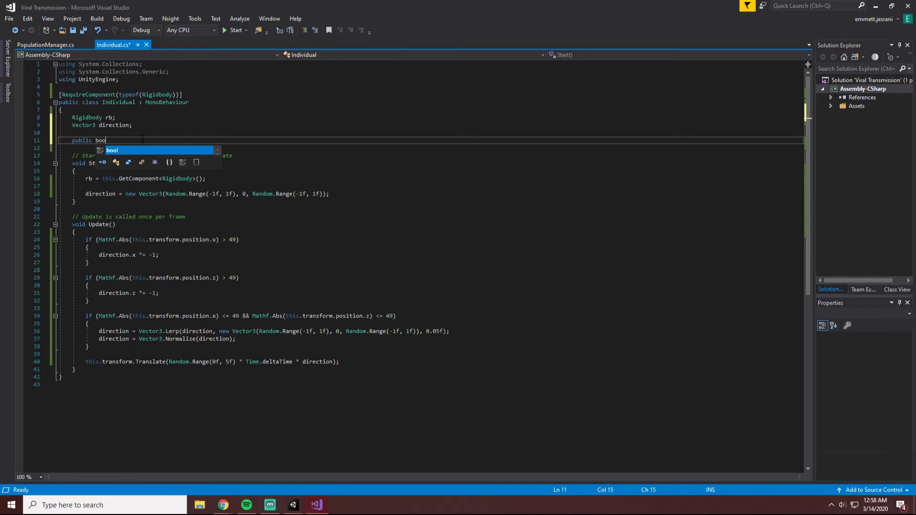
pyautogui.press('BackSpace')
pyautogui.press('BackSpace')
pyautogui.press('BackSpace')
pyautogui.press('BackSpace')
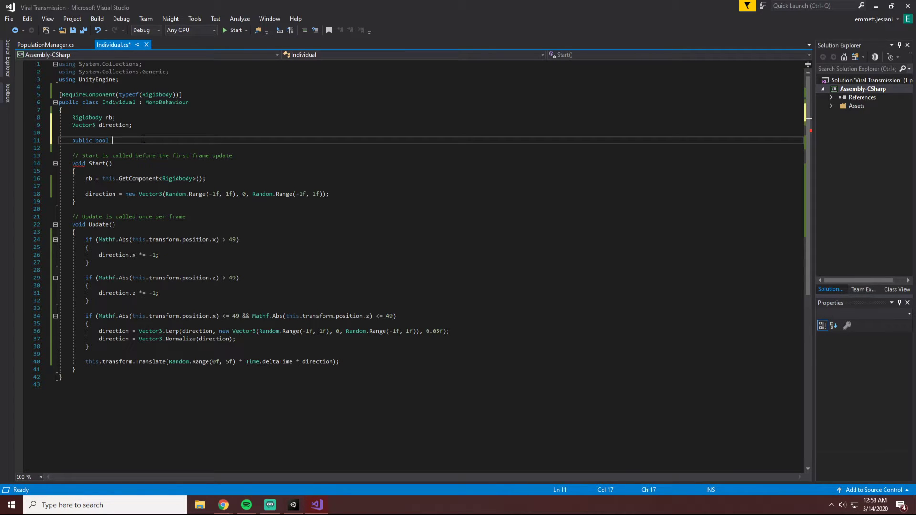
pyautogui.write('infected = false;')
pyautogui.hotkey('ctrl', 's')
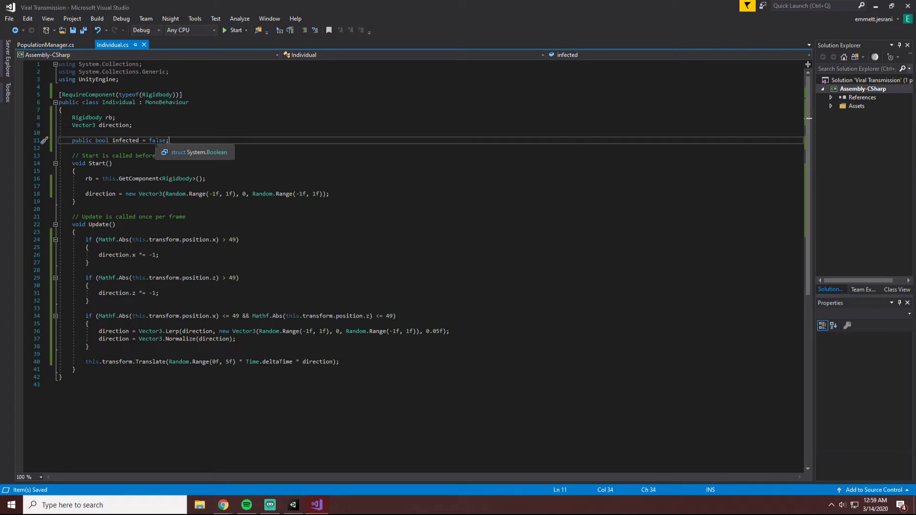
pyautogui.doubleClick(156, 141)
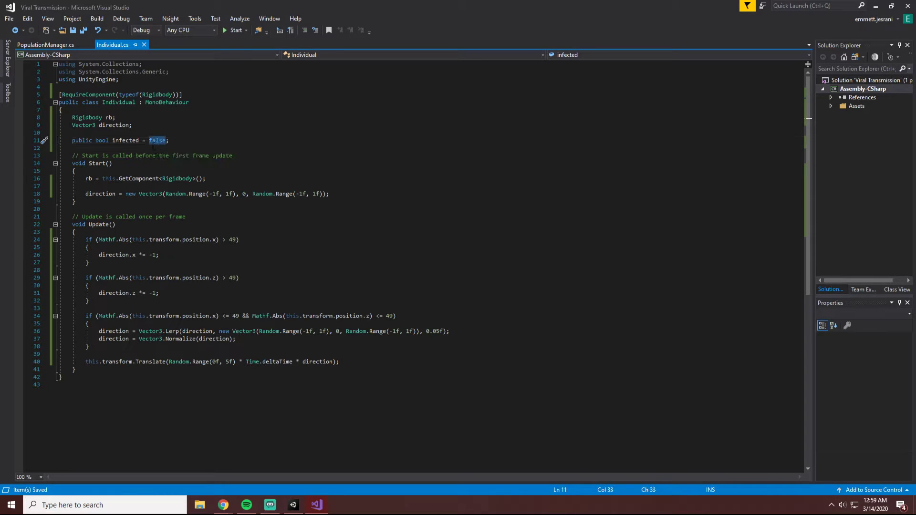
pyautogui.doubleClick(125, 141)
pyautogui.click(159, 141)
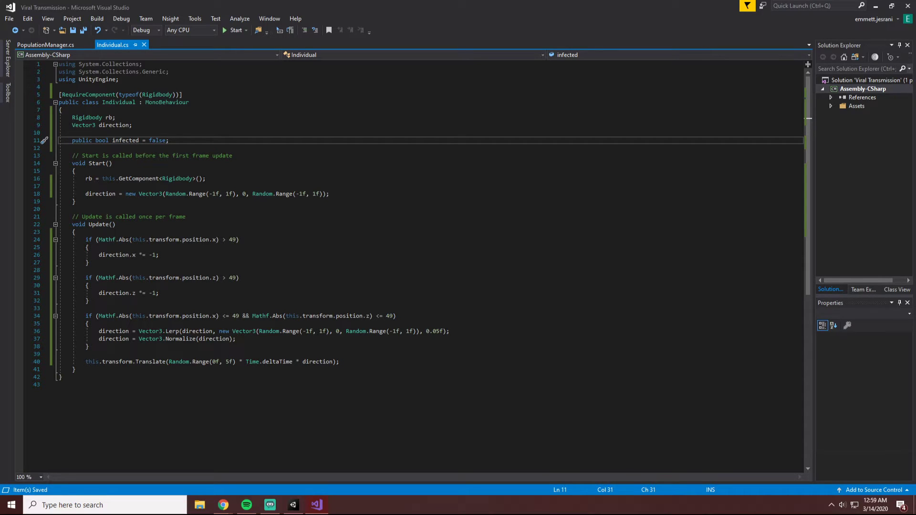
pyautogui.click(48, 45)
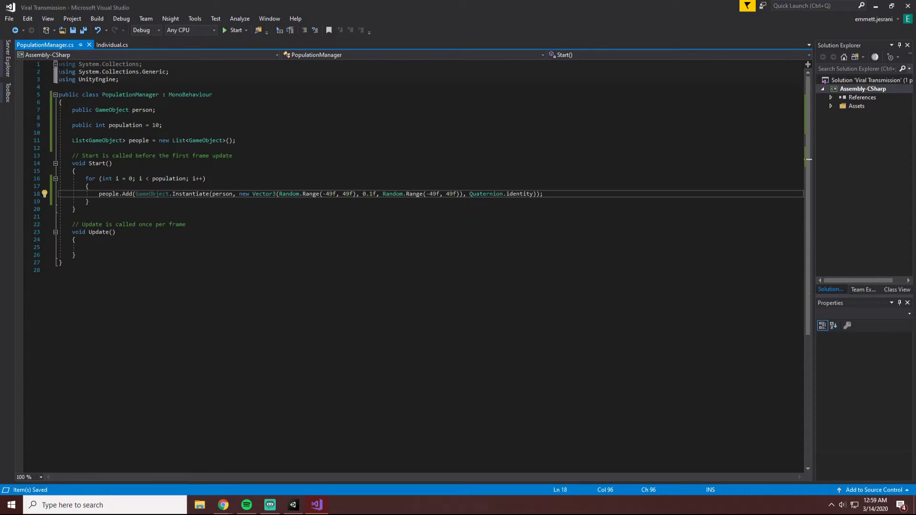
pyautogui.click(107, 45)
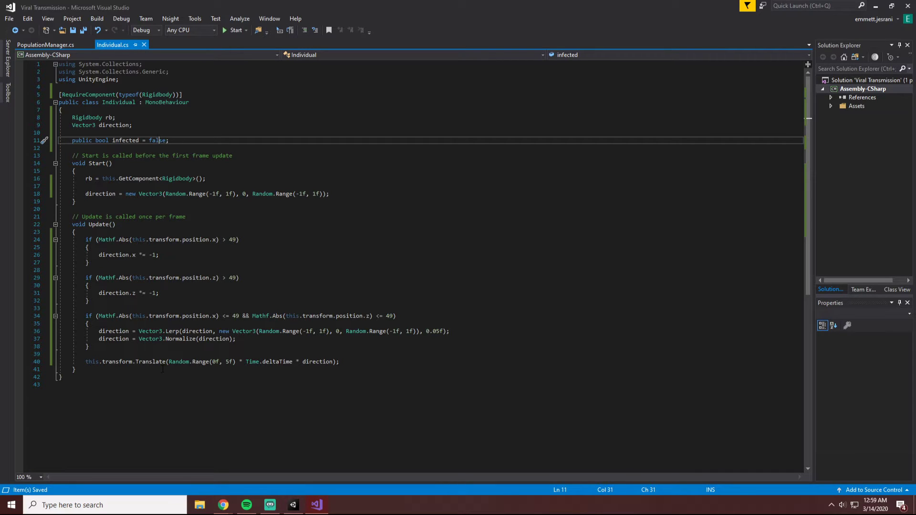
pyautogui.click(163, 369)
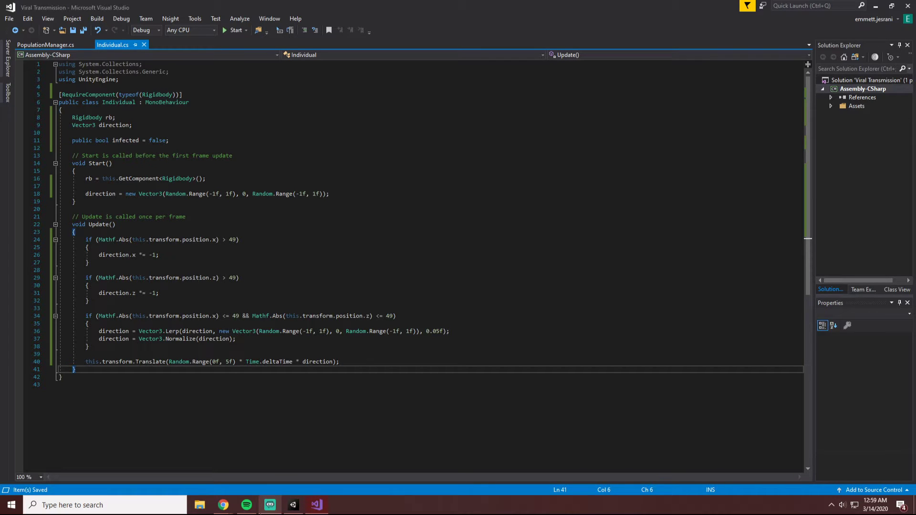
# Switch to Unity, stop the running simulation, and select the Main Camera in the scene.
pyautogui.click(294, 505)
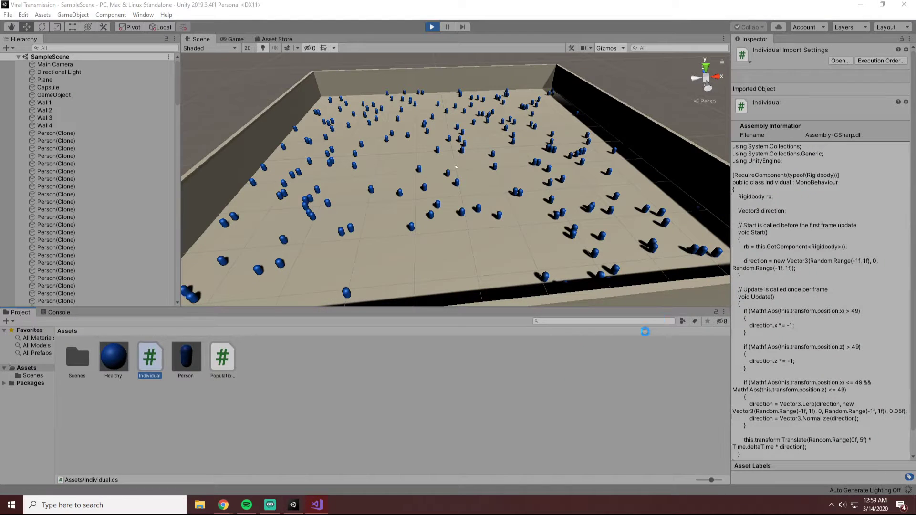
pyautogui.click(432, 26)
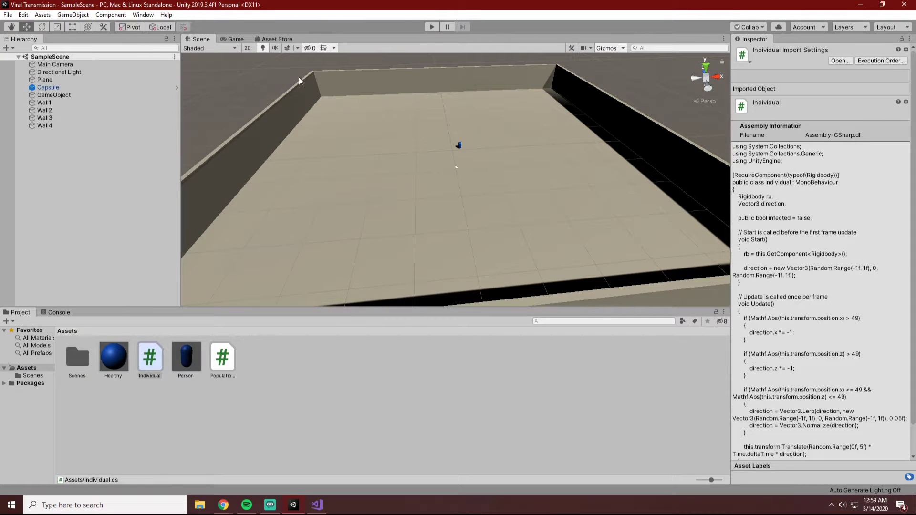
pyautogui.click(55, 104)
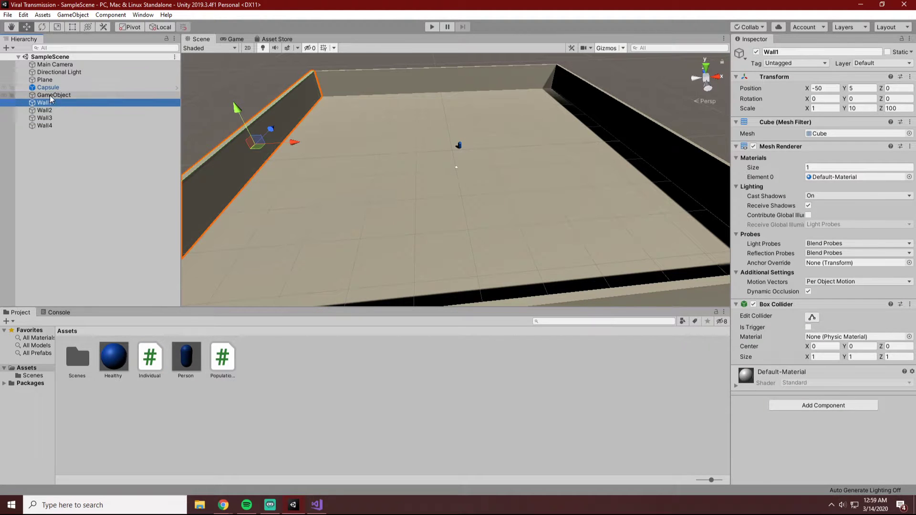
pyautogui.click(53, 96)
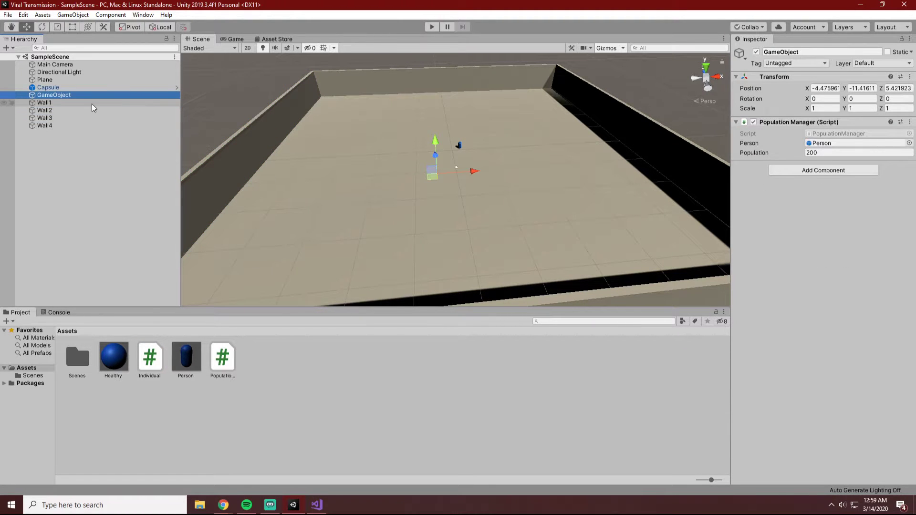
pyautogui.click(53, 80)
pyautogui.click(54, 73)
pyautogui.click(54, 65)
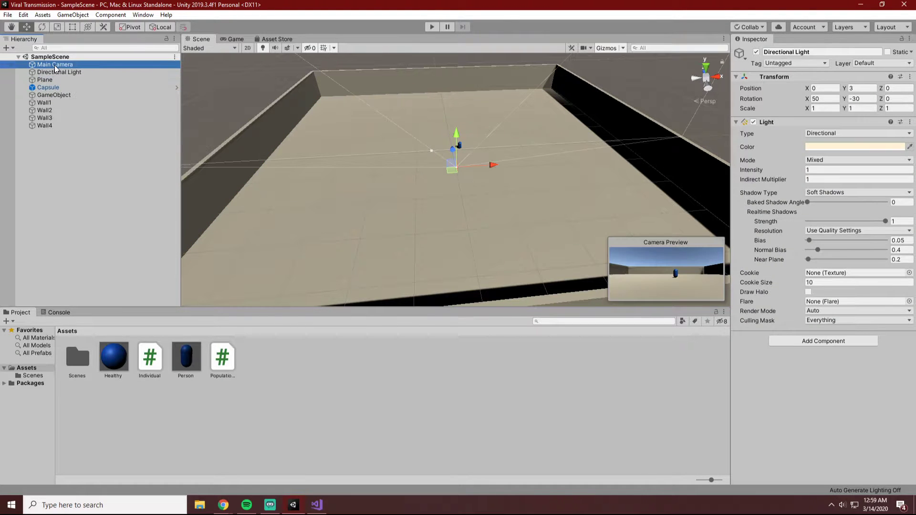
# Examine the components of the Person prefab, Plane, GameObject and Capsule, open the Capsule's prefab and return to the scene.
pyautogui.click(186, 362)
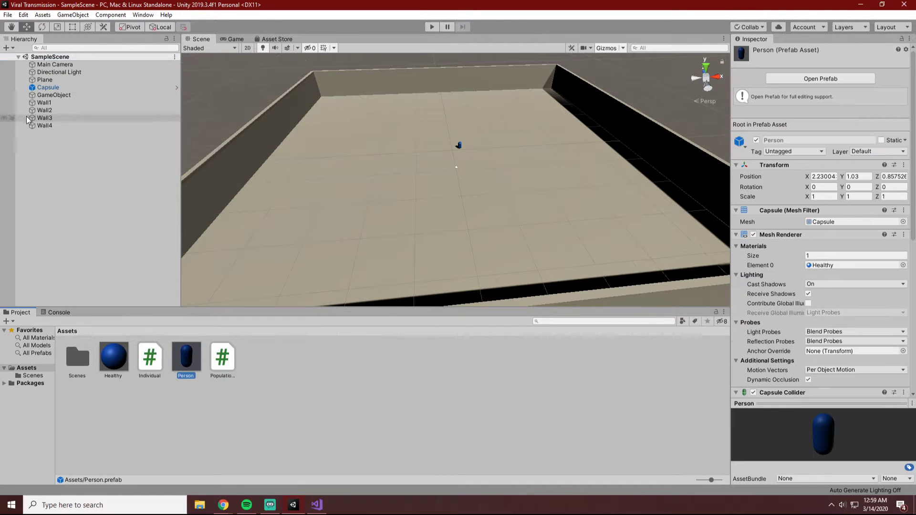
pyautogui.click(53, 81)
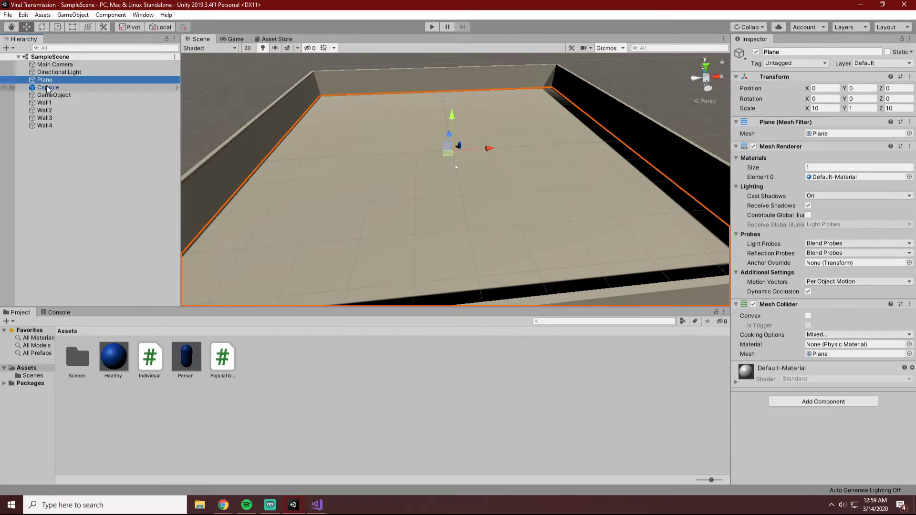
pyautogui.click(48, 95)
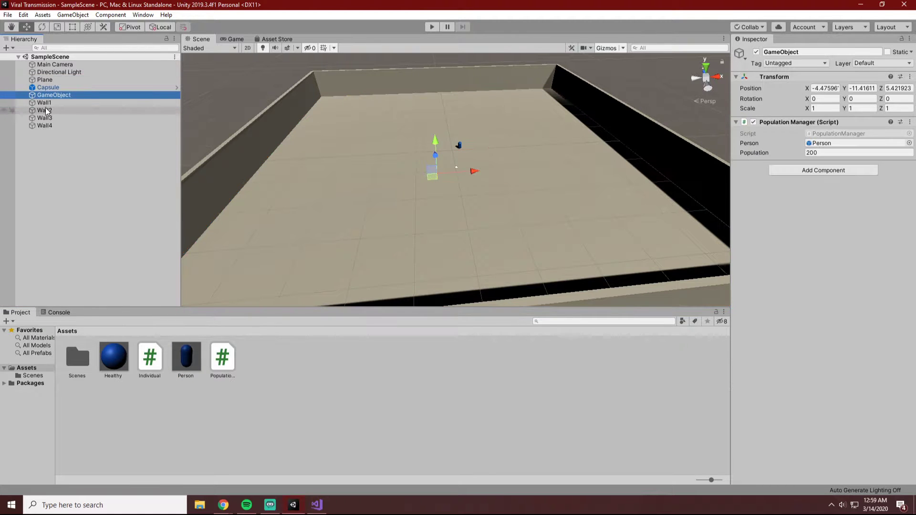
pyautogui.click(47, 87)
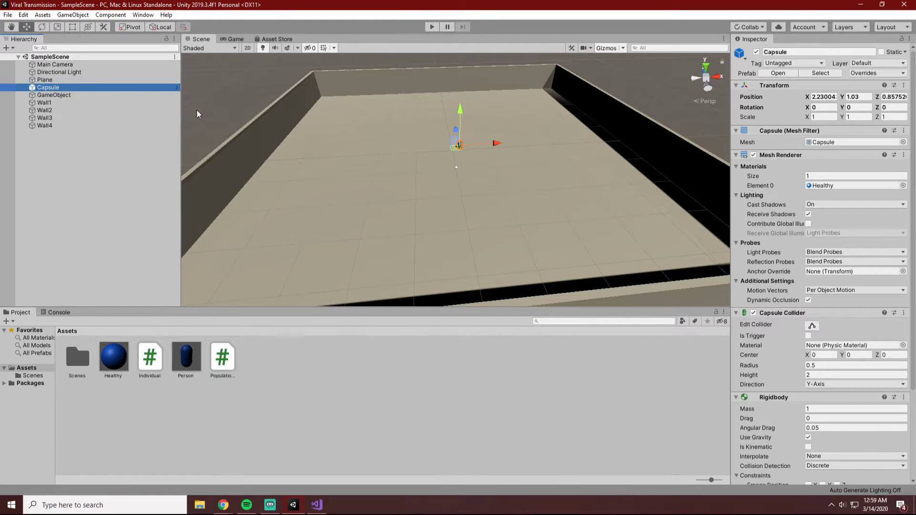
pyautogui.click(177, 87)
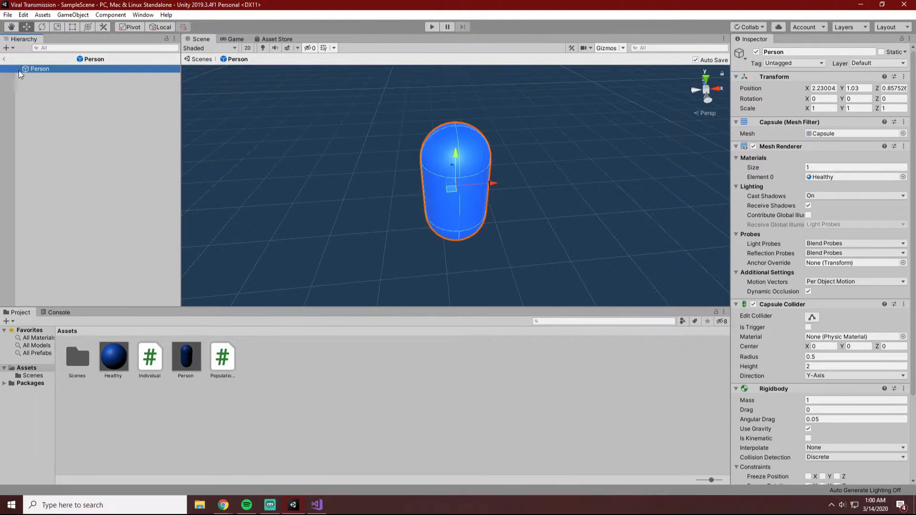
pyautogui.click(4, 59)
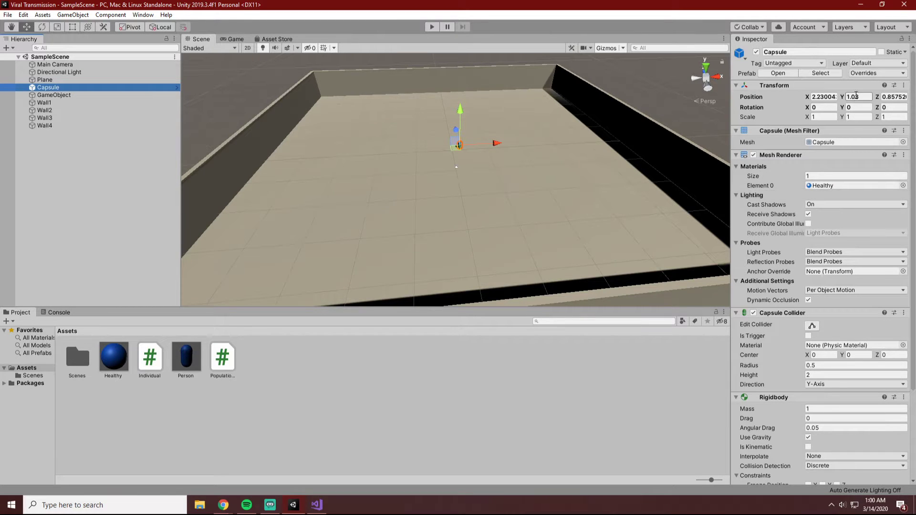
# Add a second Capsule Collider component to the Capsule and remove it again.
pyautogui.scroll(-5, 845, 128)
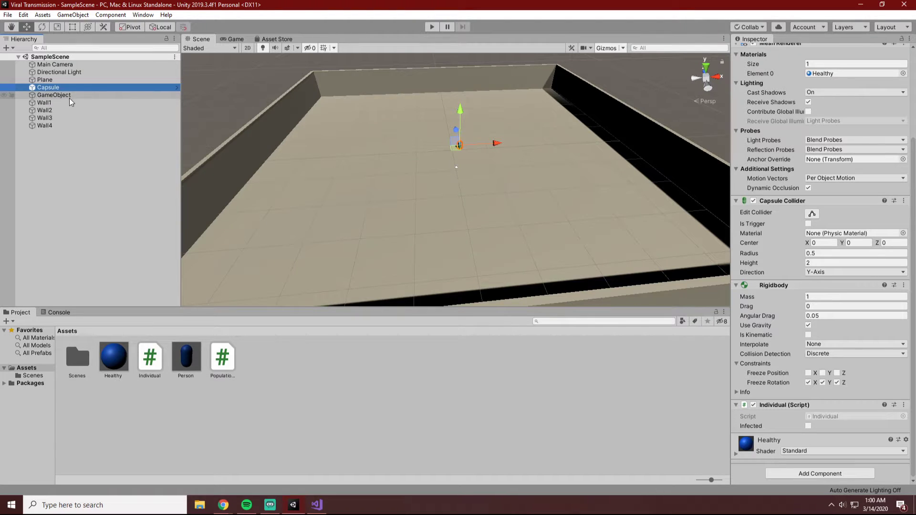
pyautogui.click(820, 473)
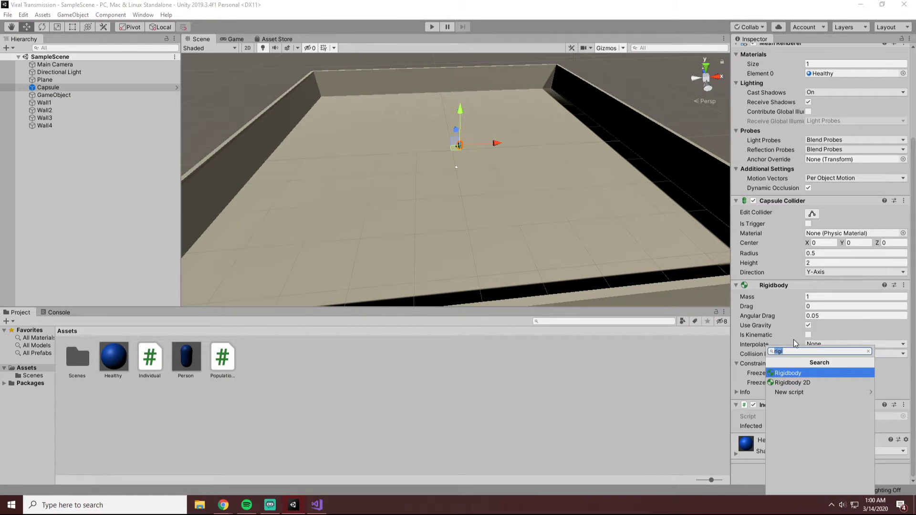
pyautogui.write('cy')
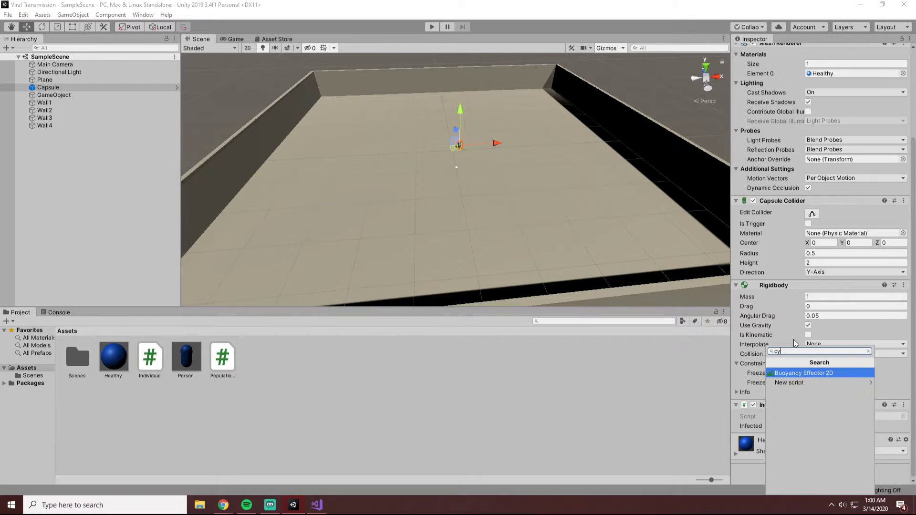
pyautogui.press('BackSpace')
pyautogui.press('BackSpace')
pyautogui.write('c')
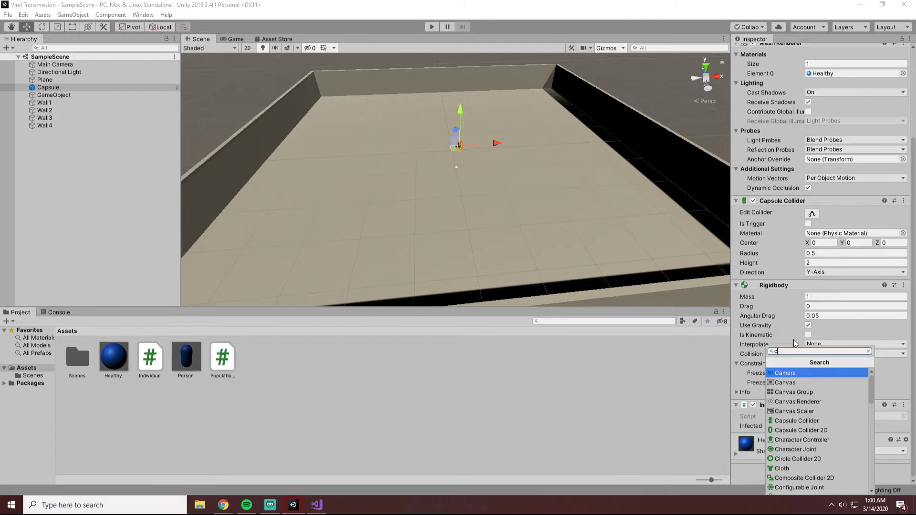
pyautogui.write('aps')
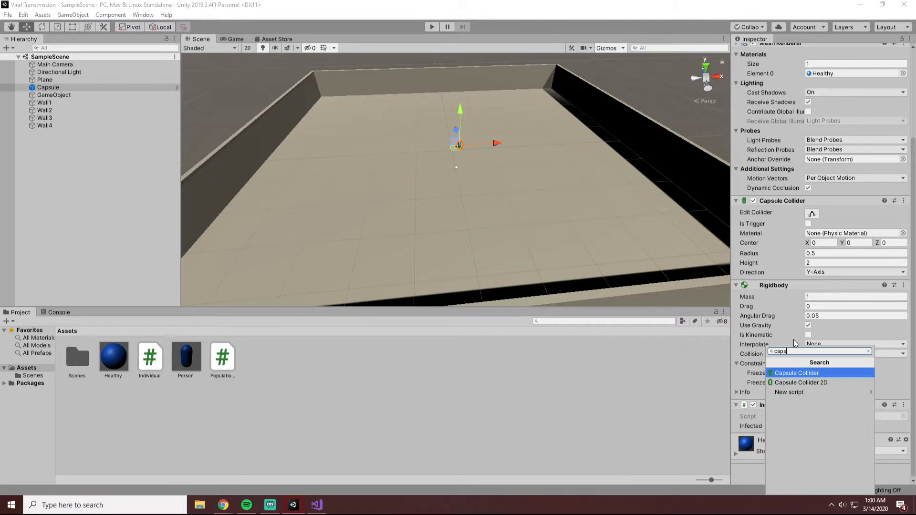
pyautogui.press('Return')
pyautogui.scroll(-3, 792, 355)
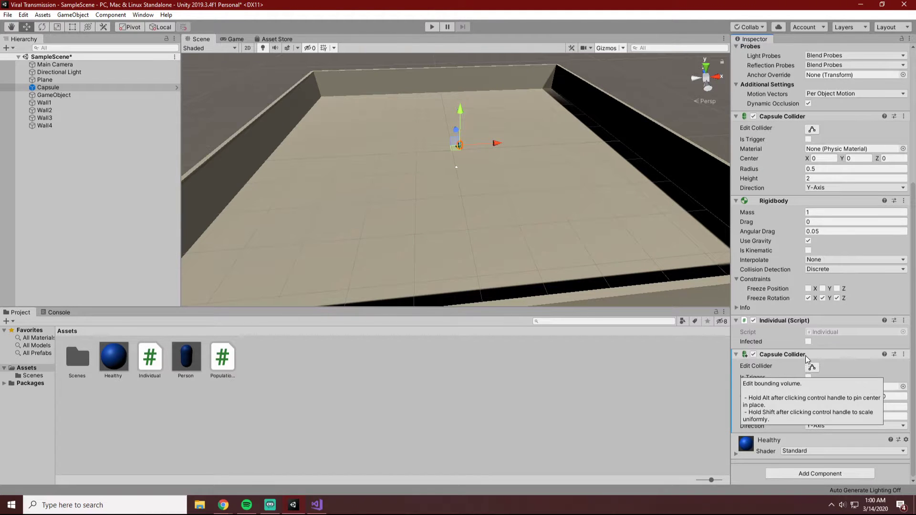
pyautogui.rightClick(786, 356)
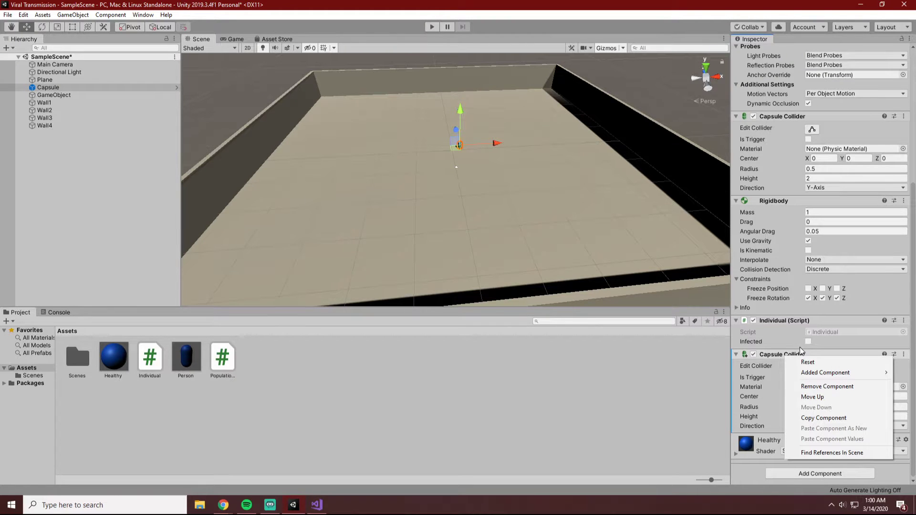
pyautogui.click(823, 388)
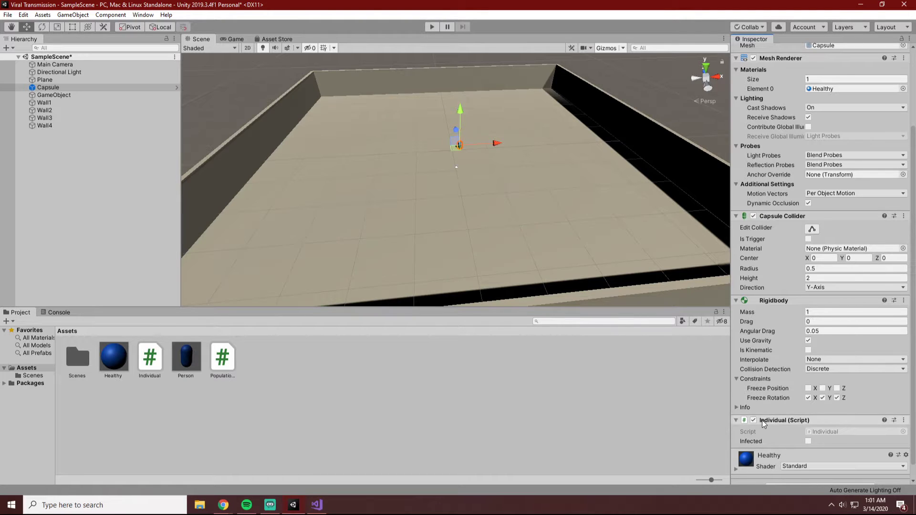
# Add a Sphere Collider component to the Capsule and make it a trigger.
pyautogui.scroll(-1, 769, 459)
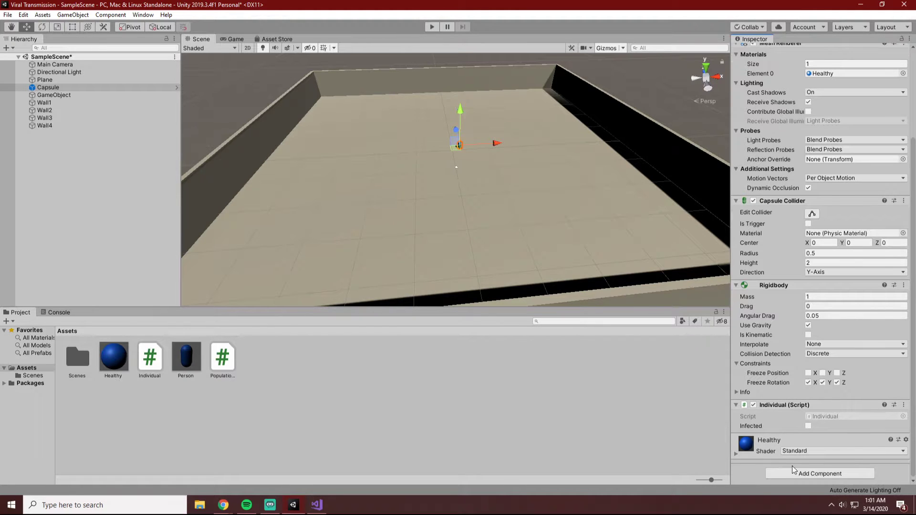
pyautogui.click(785, 472)
pyautogui.write('sphere')
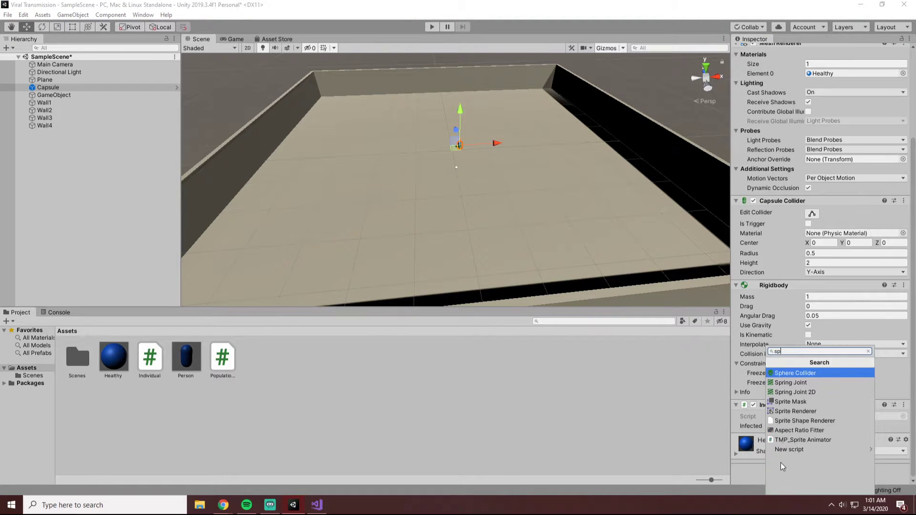
pyautogui.press('Return')
pyautogui.scroll(-3, 781, 463)
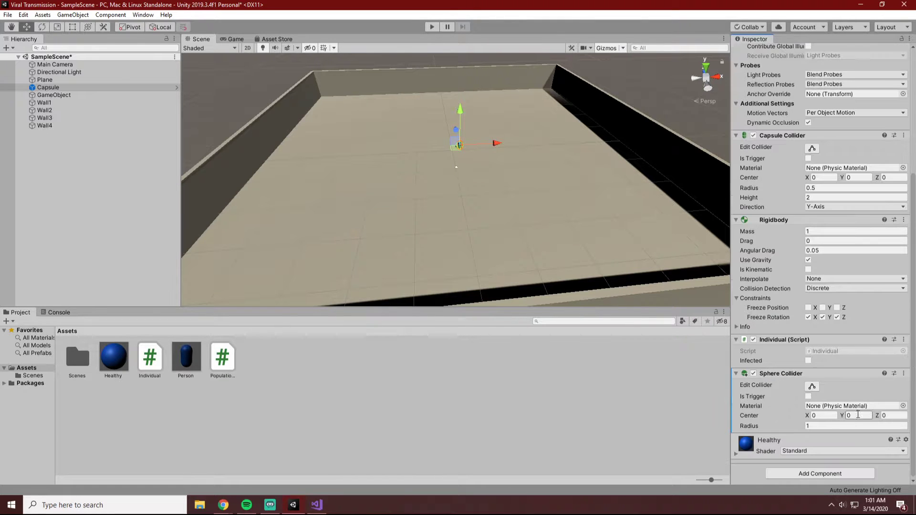
pyautogui.click(808, 397)
# Frame the Capsule in the Scene view and examine the sphere collider's extent around it from a low angle.
pyautogui.scroll(1, 473, 140)
pyautogui.scroll(2, 477, 119)
pyautogui.scroll(-2, 485, 109)
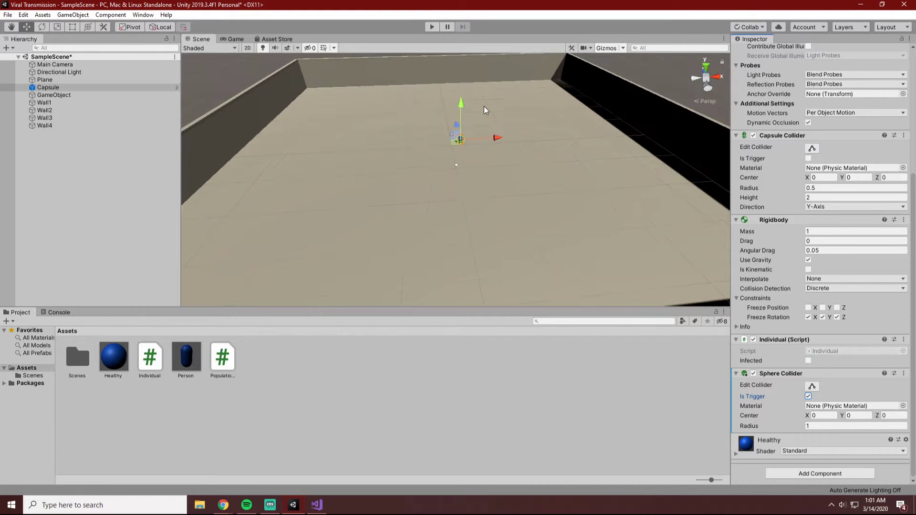
pyautogui.doubleClick(53, 87)
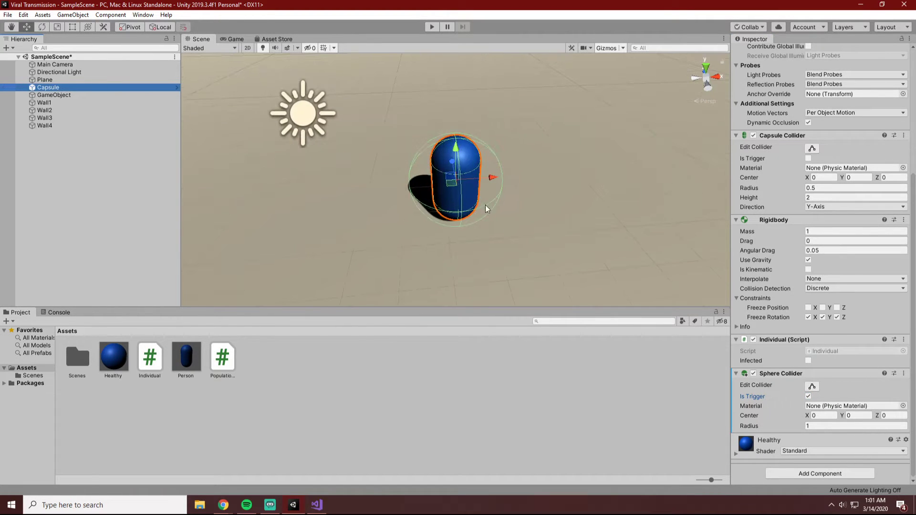
pyautogui.keyDown('alt'); pyautogui.moveTo(554, 253); pyautogui.dragTo(554, 272); pyautogui.keyUp('alt')
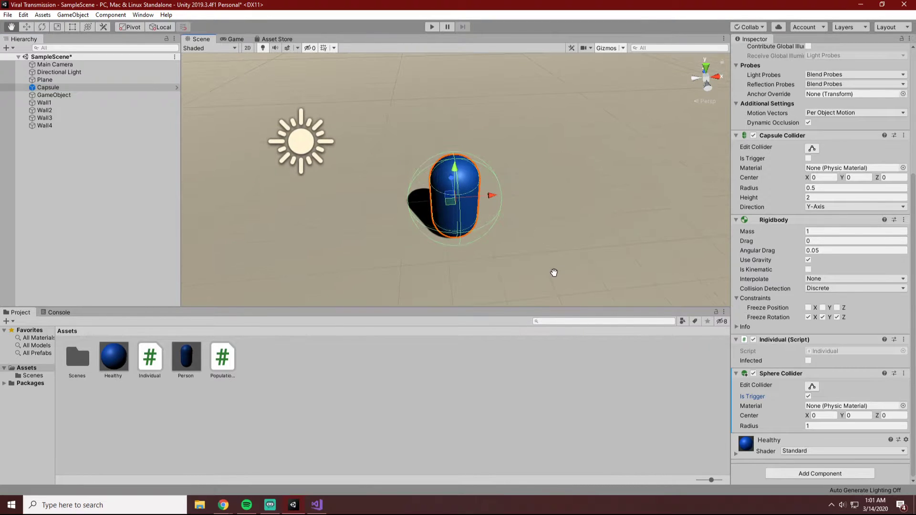
pyautogui.doubleClick(55, 88)
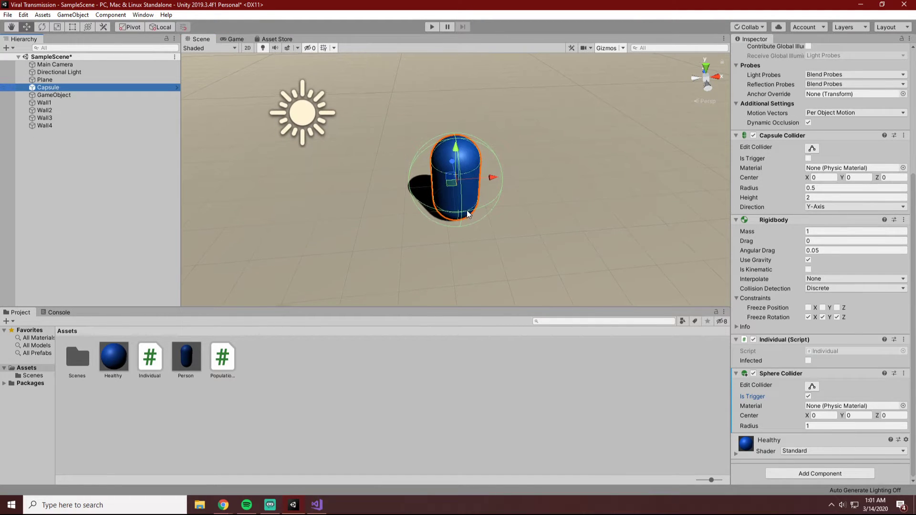
pyautogui.keyDown('alt'); pyautogui.moveTo(507, 232); pyautogui.dragTo(528, 146); pyautogui.keyUp('alt')
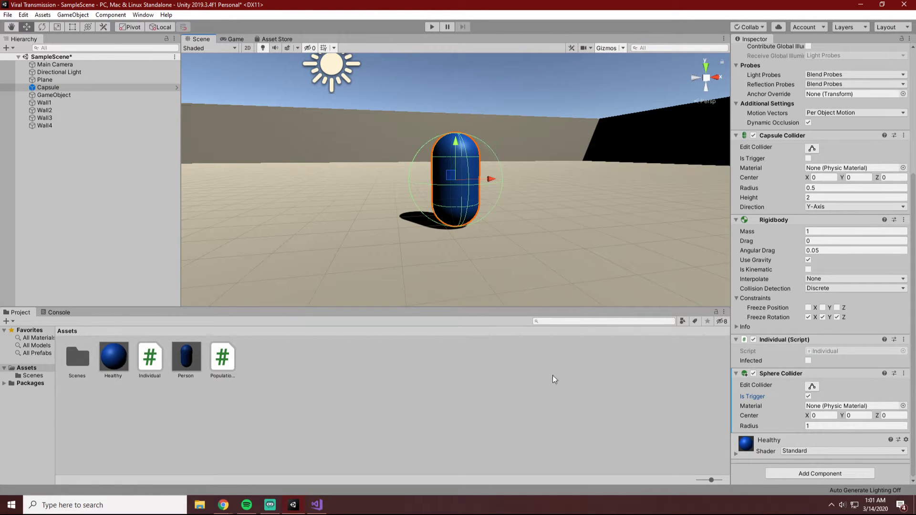
pyautogui.keyDown('alt'); pyautogui.moveTo(576, 234); pyautogui.dragTo(546, 264); pyautogui.keyUp('alt')
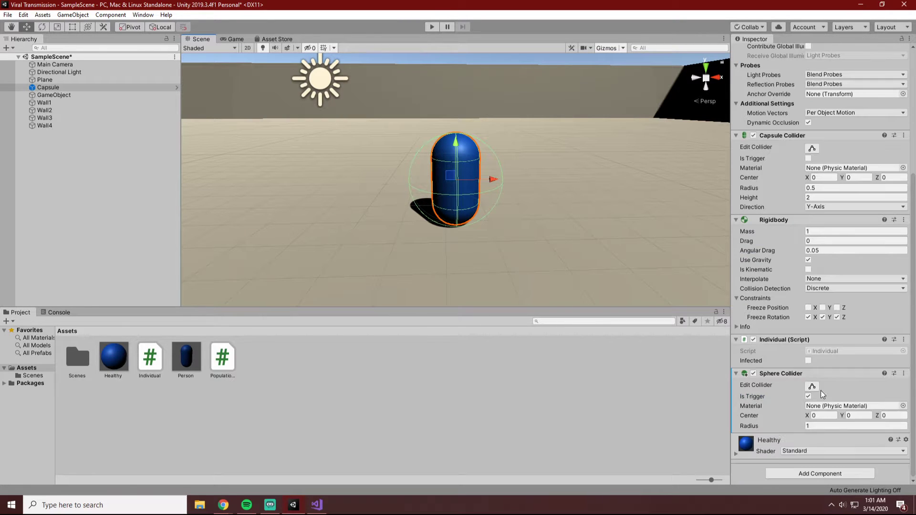
# Search the components available for the Capsule for "collider" and look through the collider types.
pyautogui.click(812, 477)
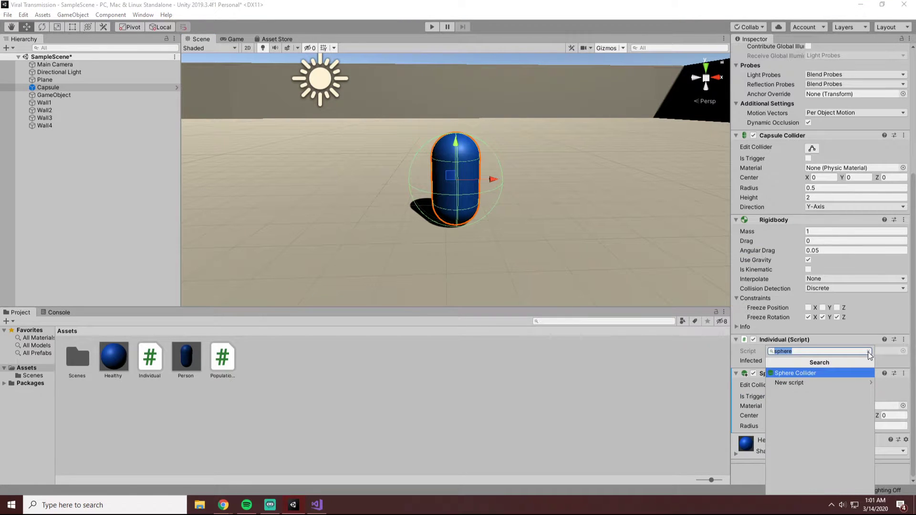
pyautogui.write('collider')
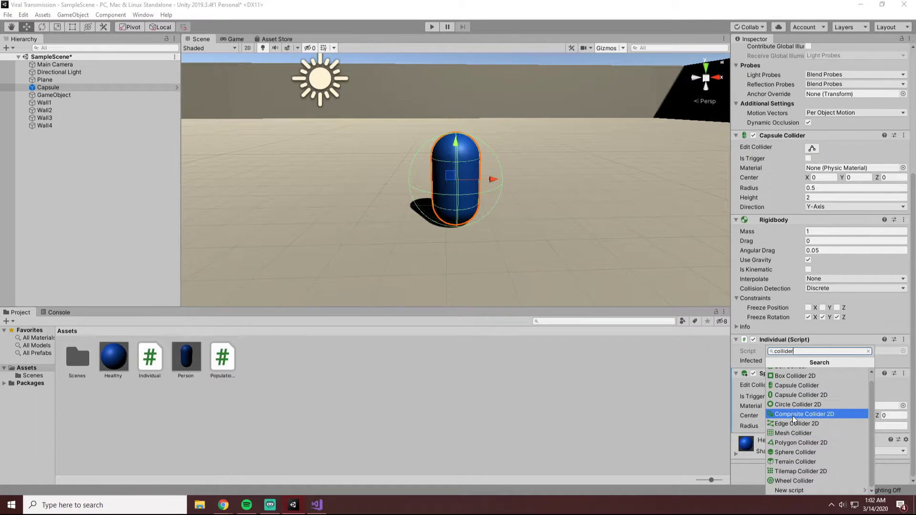
pyautogui.scroll(1, 787, 401)
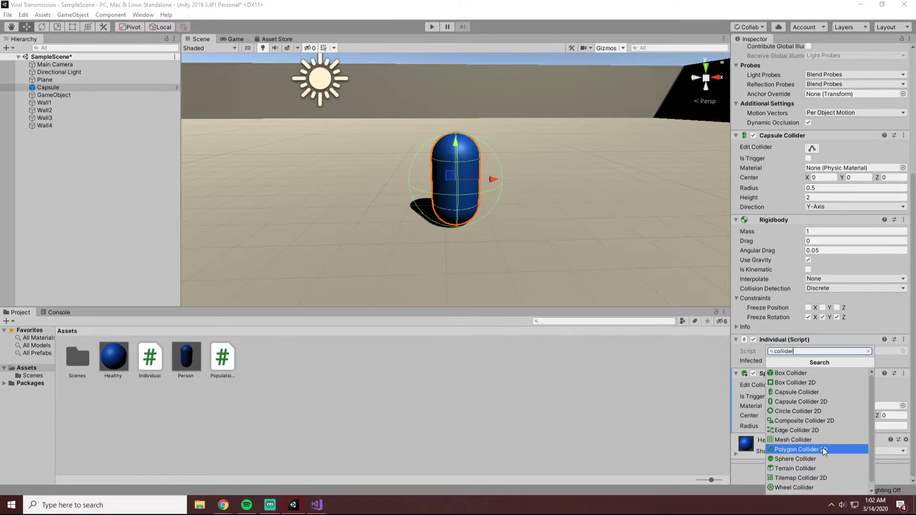
pyautogui.scroll(-1, 824, 453)
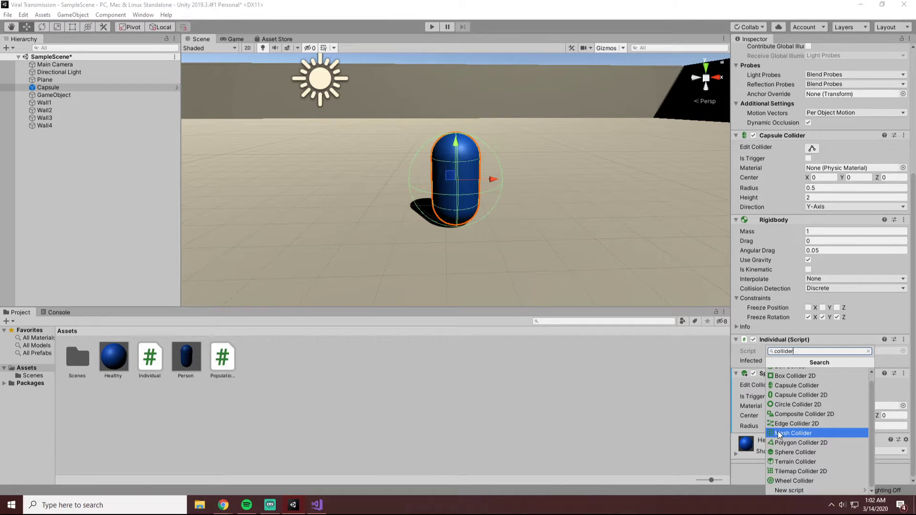
# Create a 3D cylinder object in the scene and remove its Capsule Collider component.
pyautogui.rightClick(62, 149)
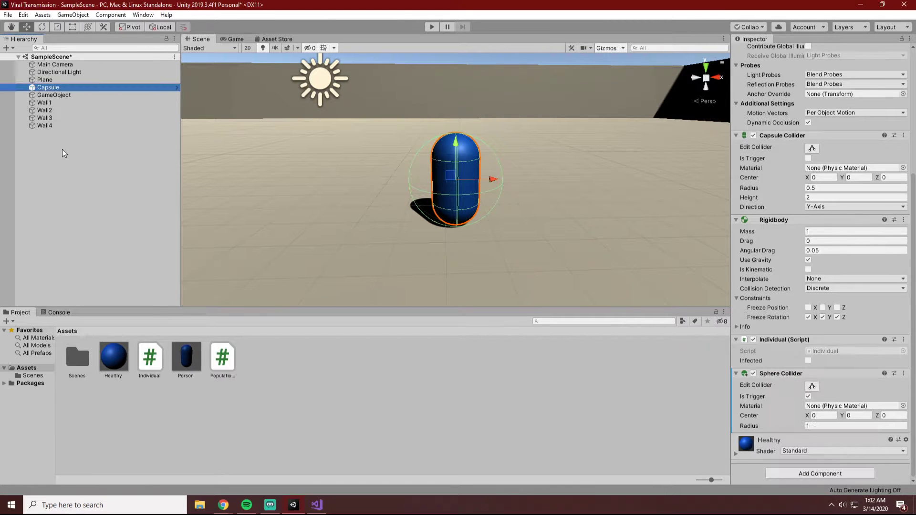
pyautogui.moveTo(133, 268)
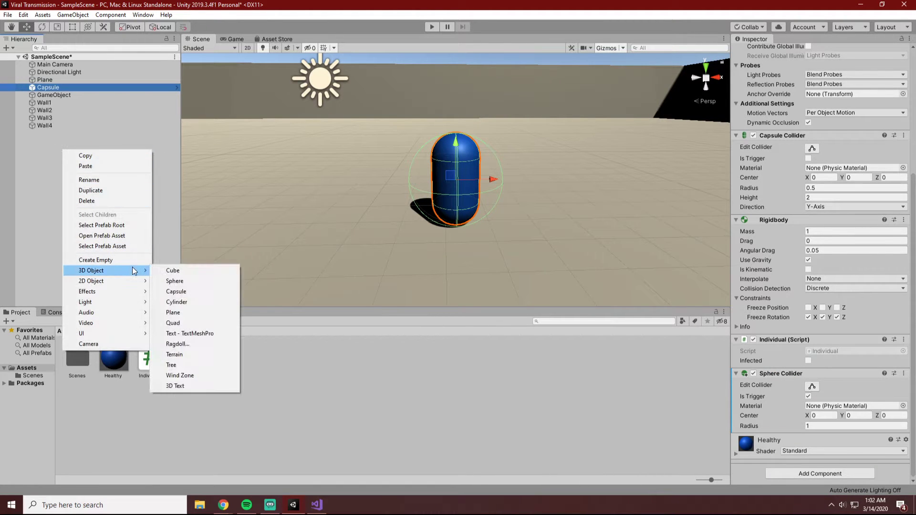
pyautogui.click(195, 302)
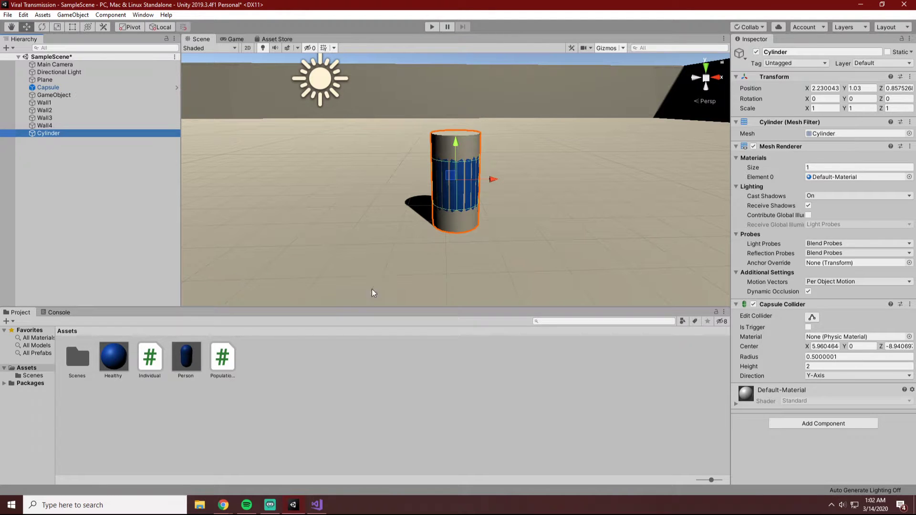
pyautogui.rightClick(787, 305)
pyautogui.click(830, 326)
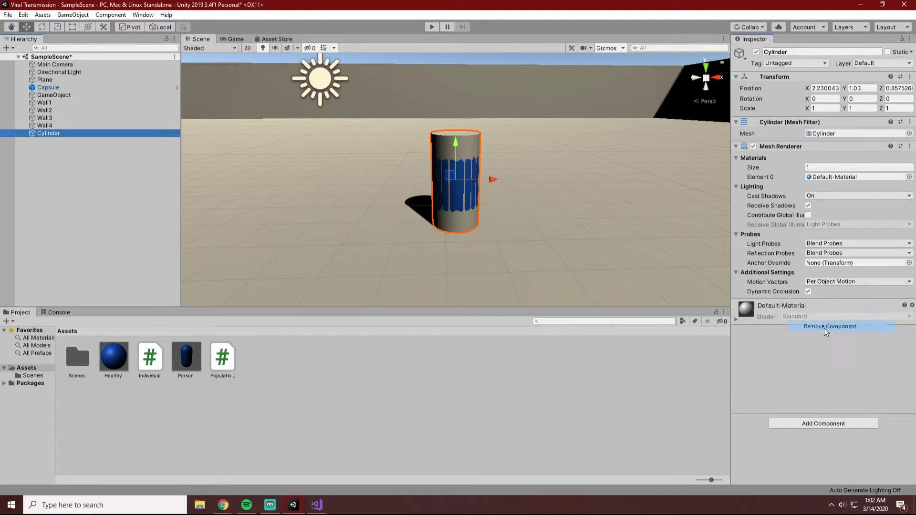
# Remove the Sphere Collider component from the Capsule.
pyautogui.click(76, 89)
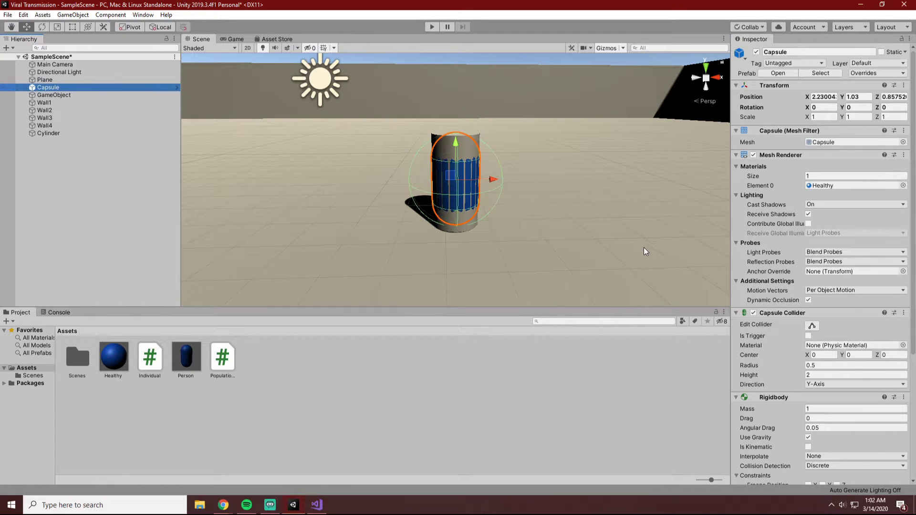
pyautogui.scroll(-5, 824, 452)
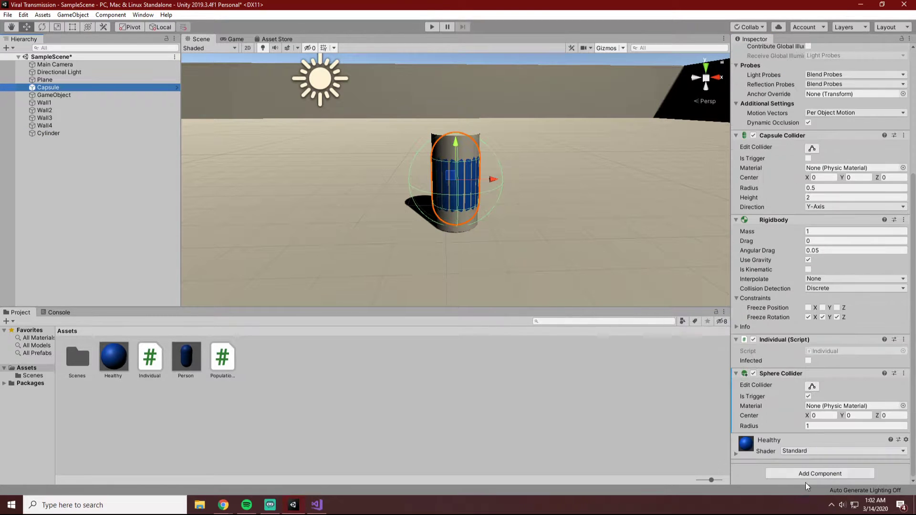
pyautogui.click(820, 473)
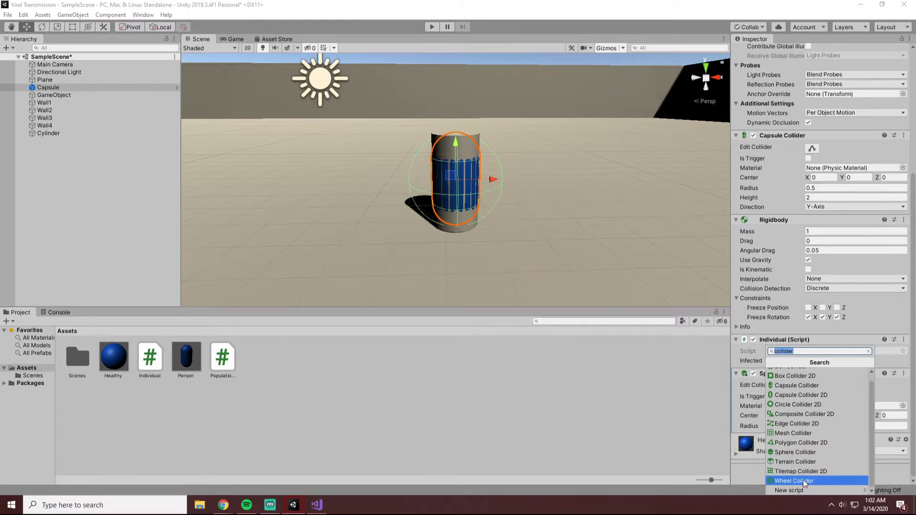
pyautogui.click(670, 405)
pyautogui.rightClick(744, 374)
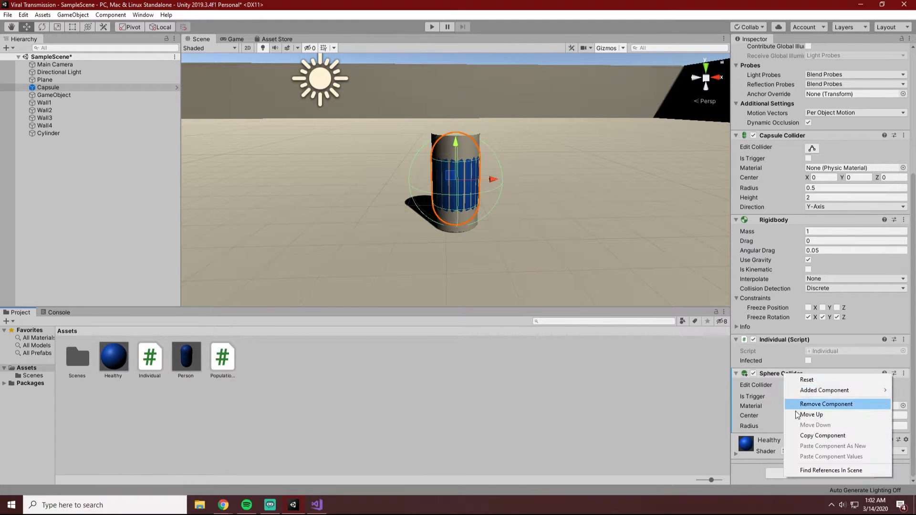
pyautogui.click(797, 403)
# Add a second Capsule Collider component to the Capsule.
pyautogui.click(800, 474)
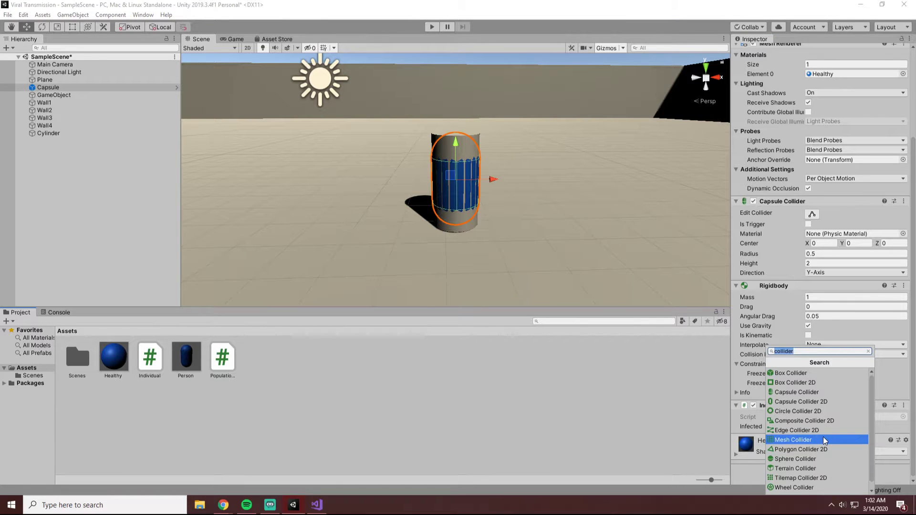
pyautogui.press('BackSpace')
pyautogui.write('caps')
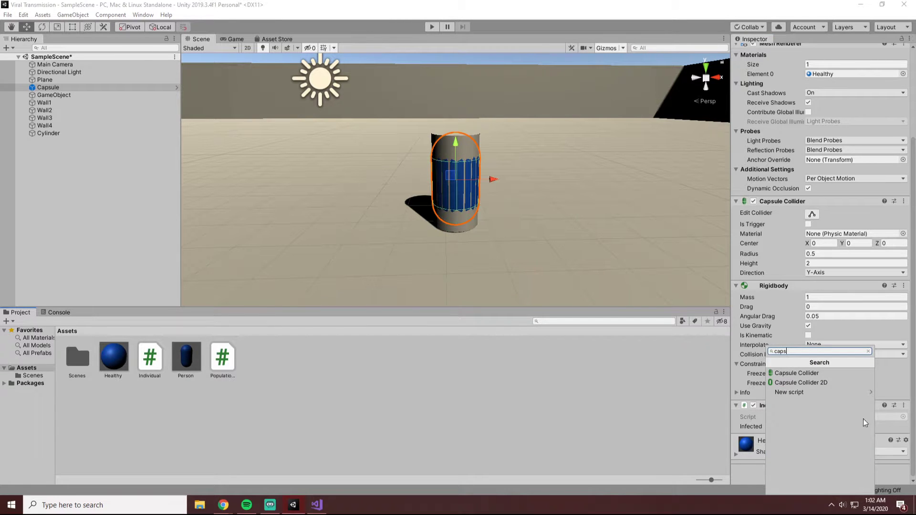
pyautogui.click(812, 373)
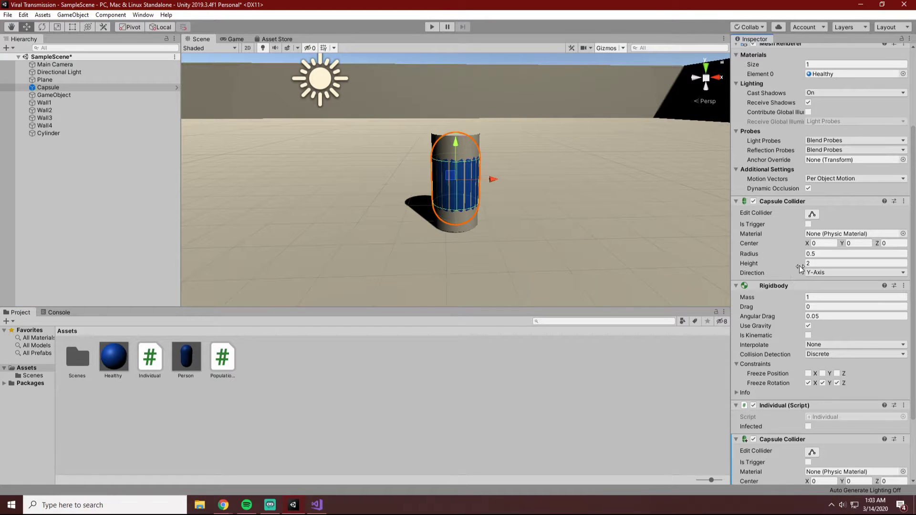
# Delete the Cylinder from the scene and select the Capsule again.
pyautogui.click(479, 143)
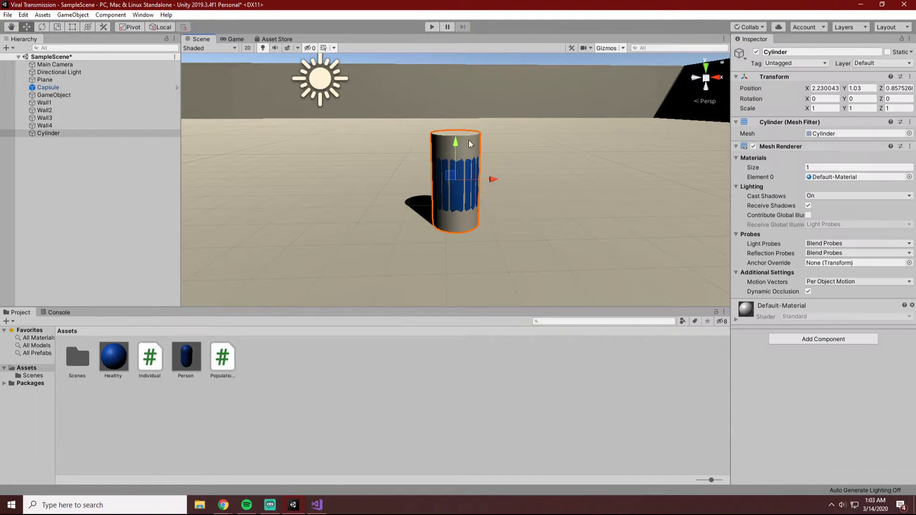
pyautogui.rightClick(50, 134)
pyautogui.click(91, 185)
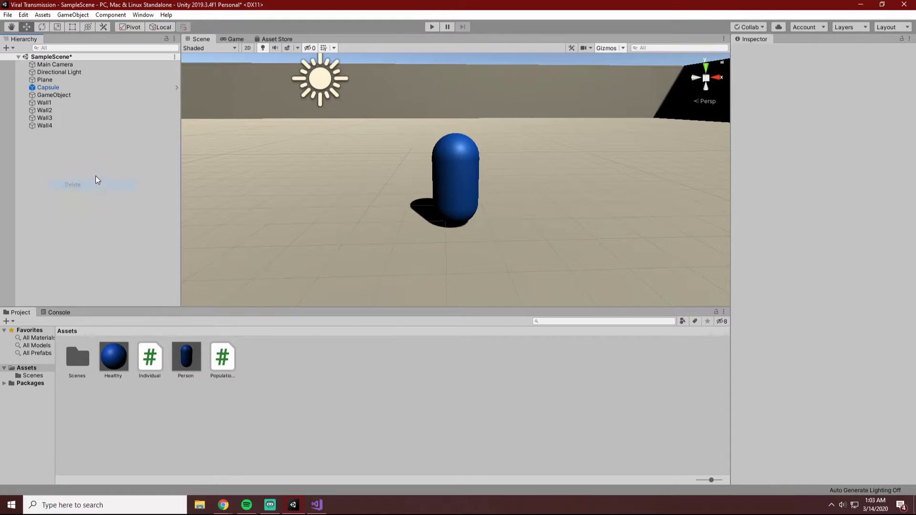
pyautogui.click(57, 87)
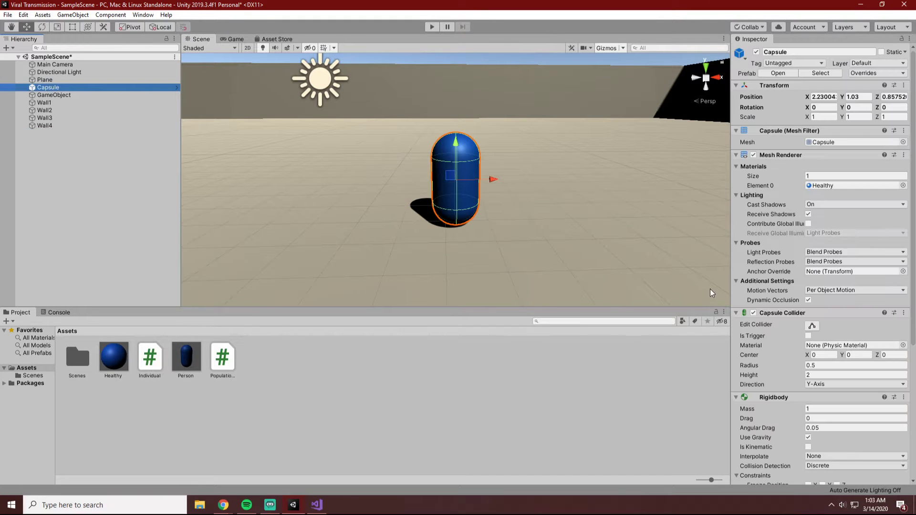
pyautogui.scroll(-5, 844, 382)
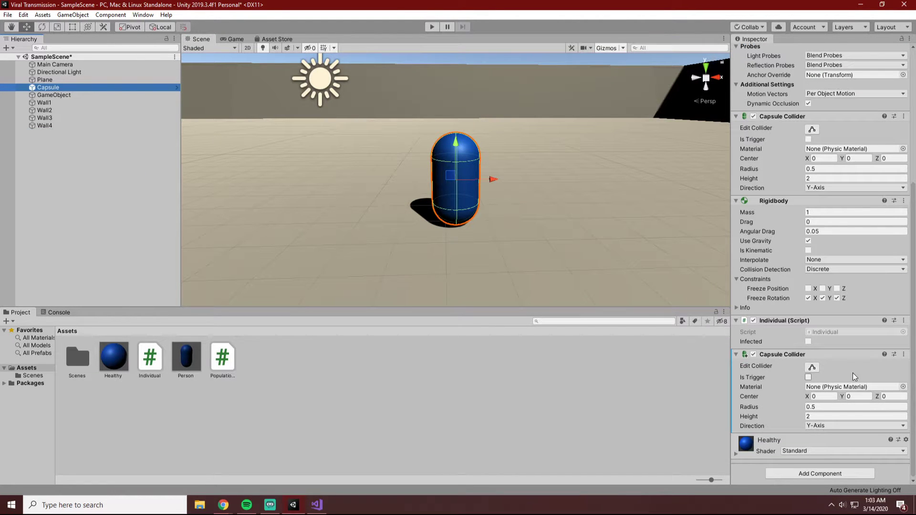
pyautogui.click(812, 367)
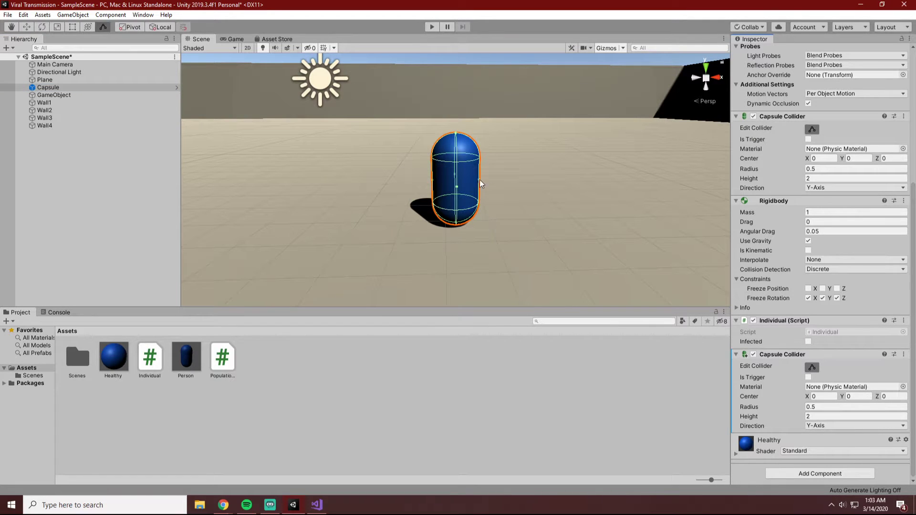
pyautogui.moveTo(477, 178); pyautogui.dragTo(482, 179)
pyautogui.hotkey('ctrl', 'z')
# Set the radius and height of the Capsule's added Capsule Collider to 1.
pyautogui.click(819, 408)
pyautogui.click(818, 408)
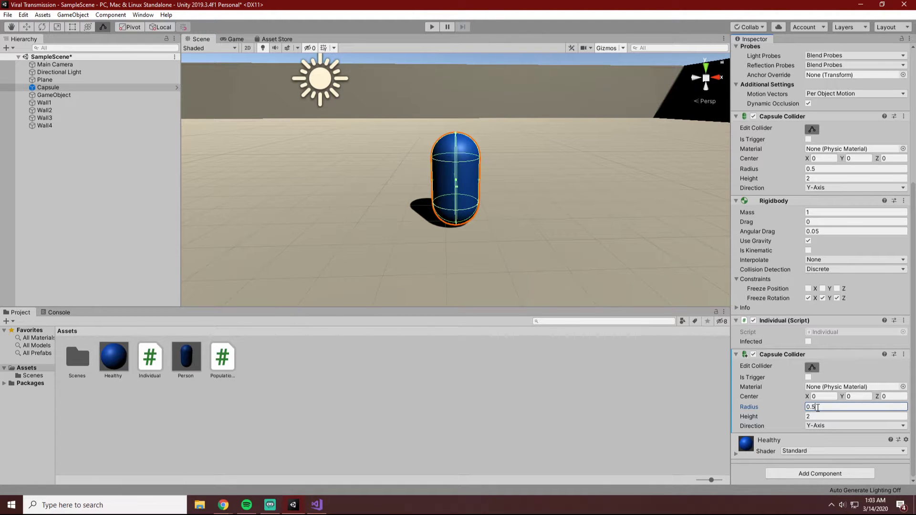
pyautogui.write('1')
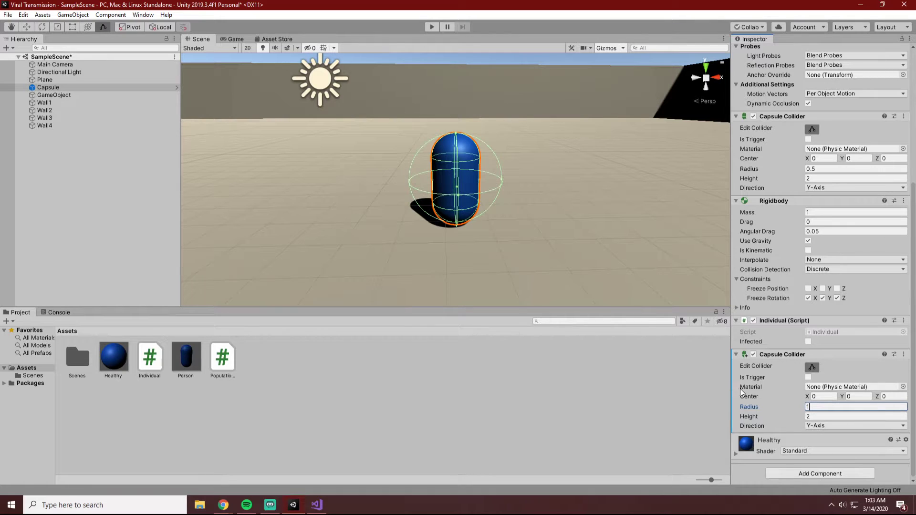
pyautogui.click(811, 418)
pyautogui.doubleClick(811, 416)
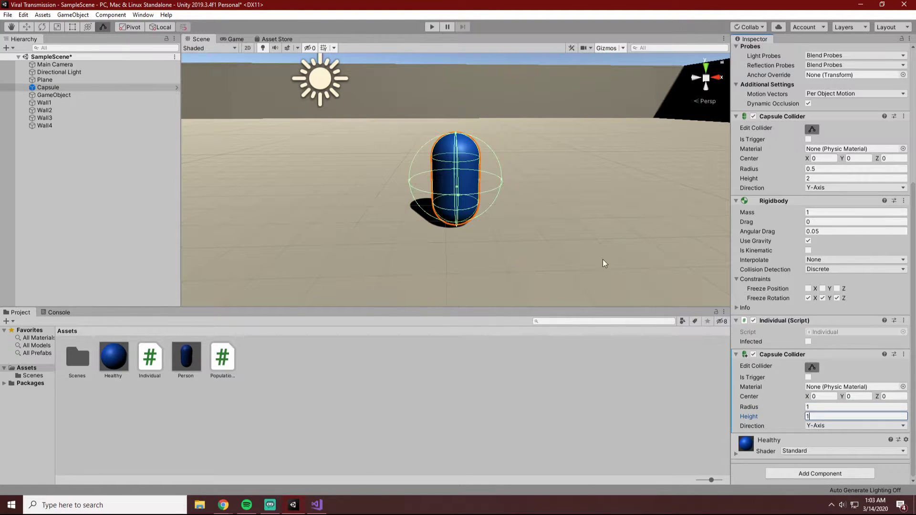
pyautogui.write('1')
pyautogui.click(579, 99)
pyautogui.click(470, 196)
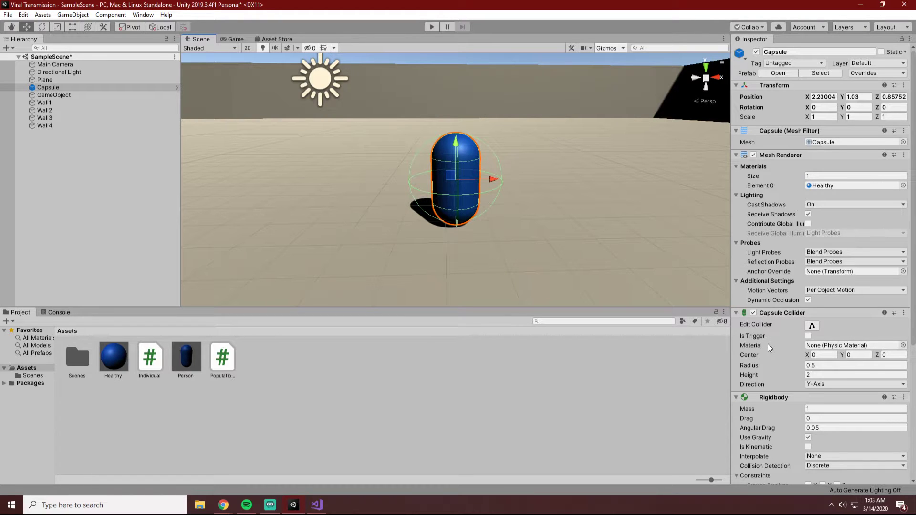
pyautogui.scroll(-5, 787, 334)
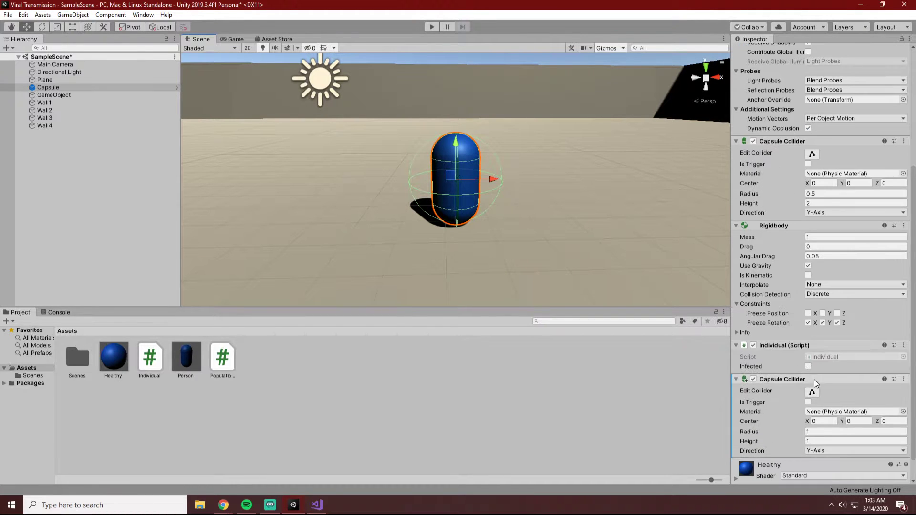
pyautogui.click(817, 432)
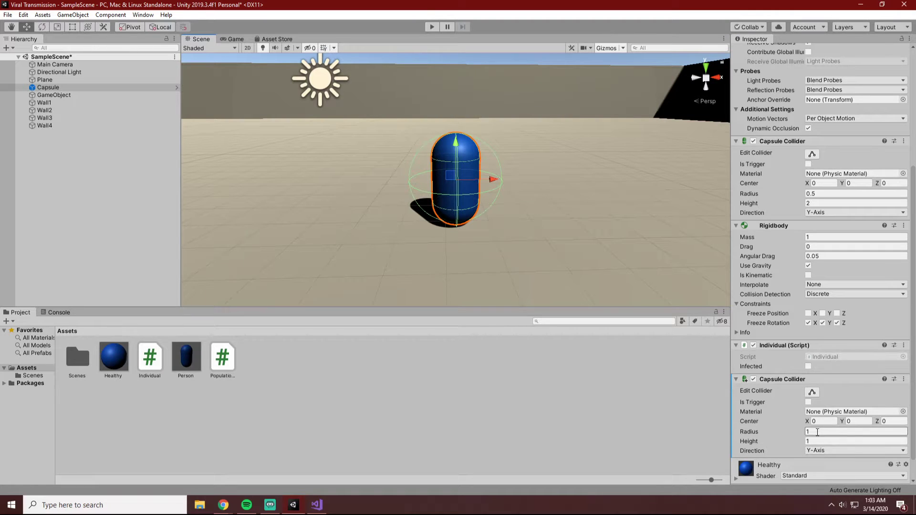
pyautogui.press('Return')
pyautogui.click(857, 421)
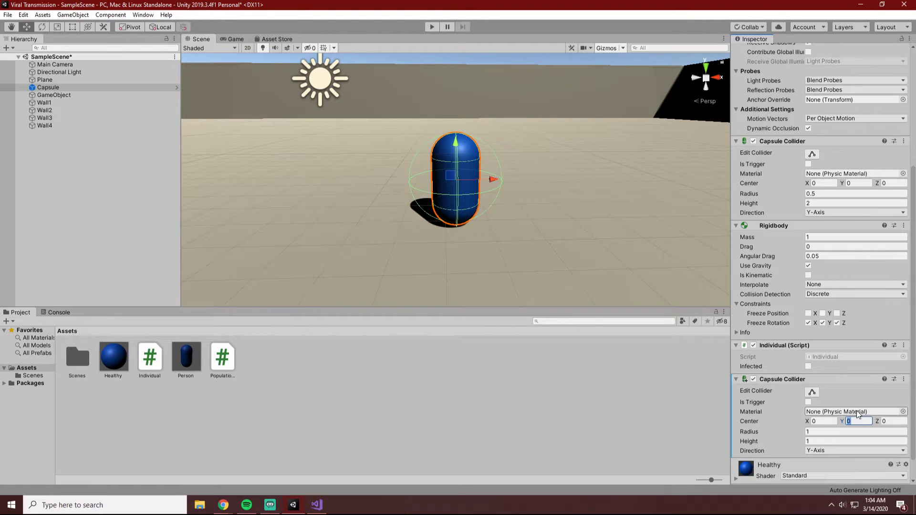
pyautogui.click(813, 391)
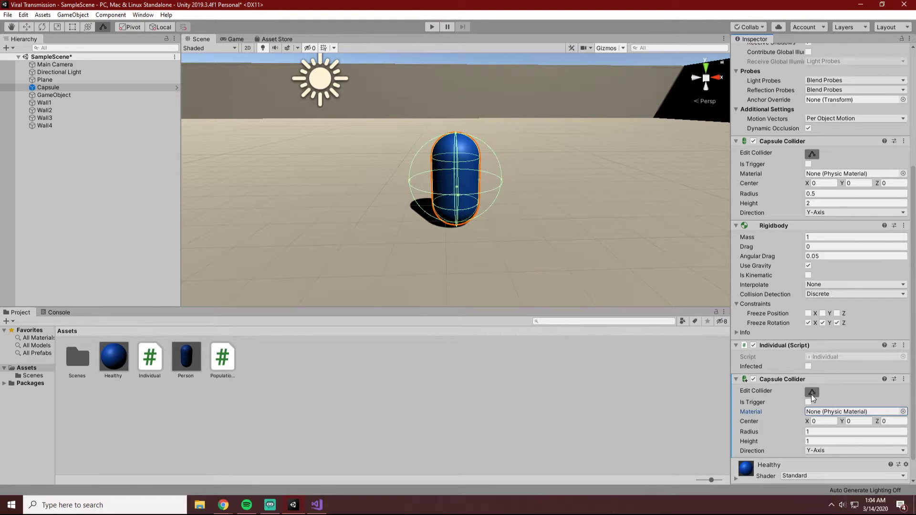
pyautogui.click(813, 392)
pyautogui.click(615, 393)
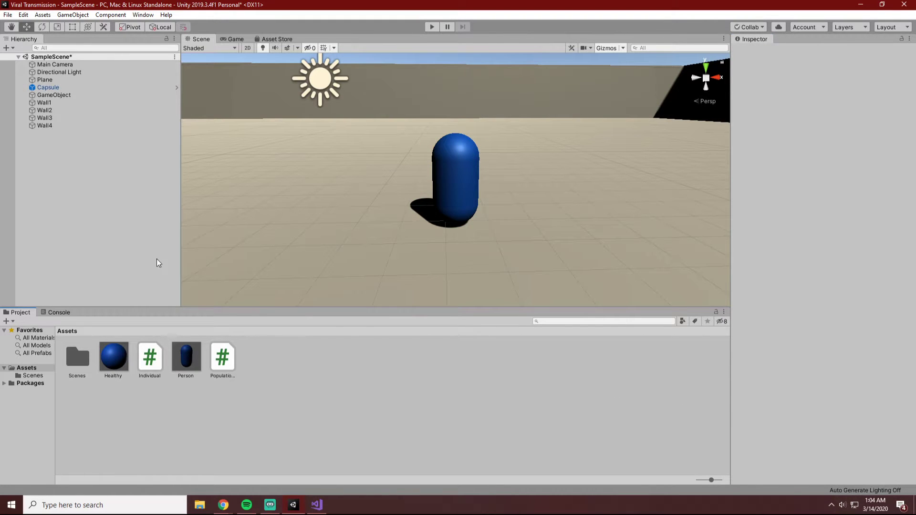
# Make the Capsule's larger Capsule Collider, with radius 1, a trigger and save the scene.
pyautogui.click(51, 88)
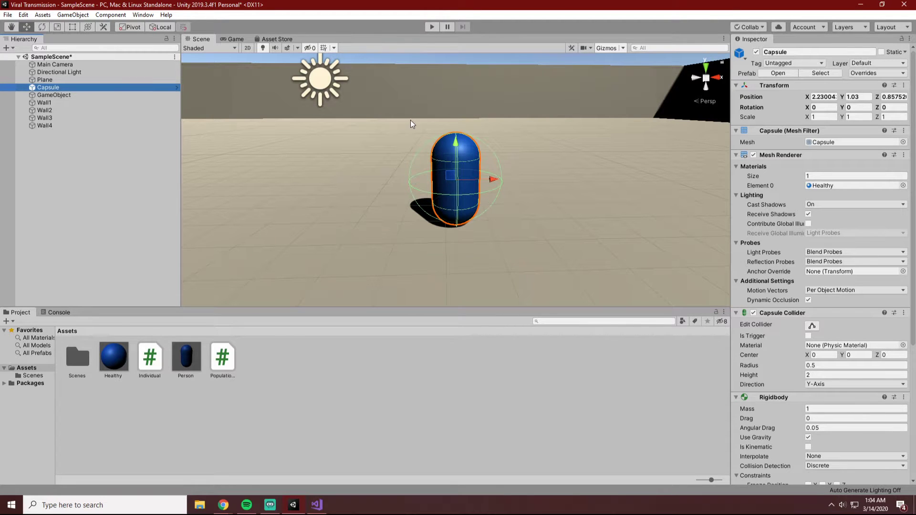
pyautogui.scroll(-5, 811, 334)
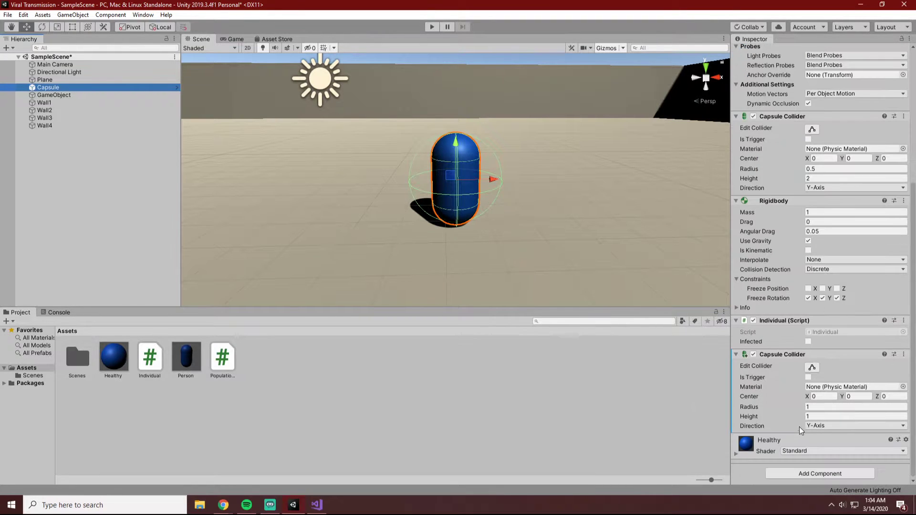
pyautogui.click(808, 377)
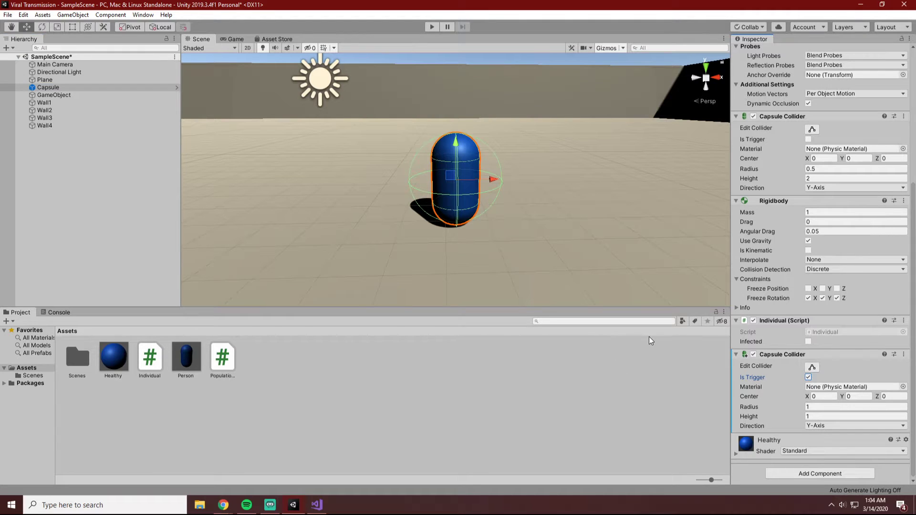
pyautogui.hotkey('ctrl', 's')
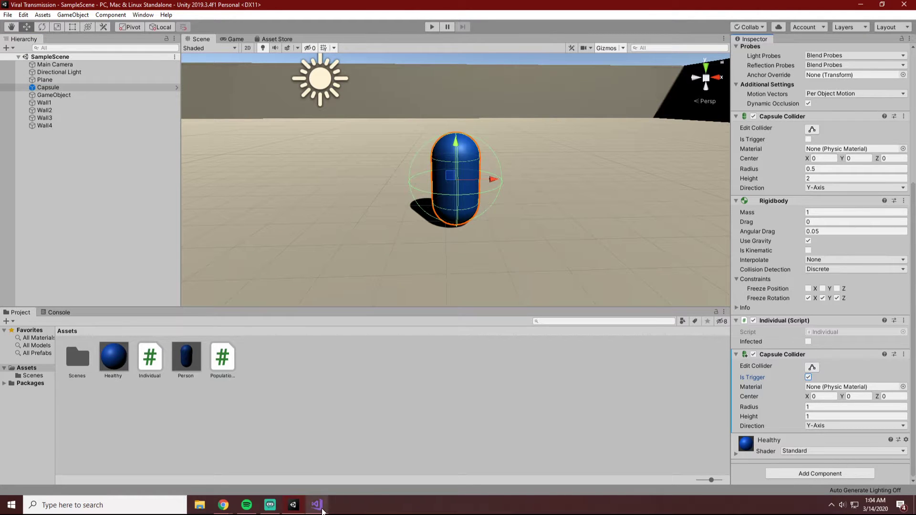
# Switch to Visual Studio and add an empty void OnTriggerEnter() method below Update in Individual.cs.
pyautogui.click(318, 508)
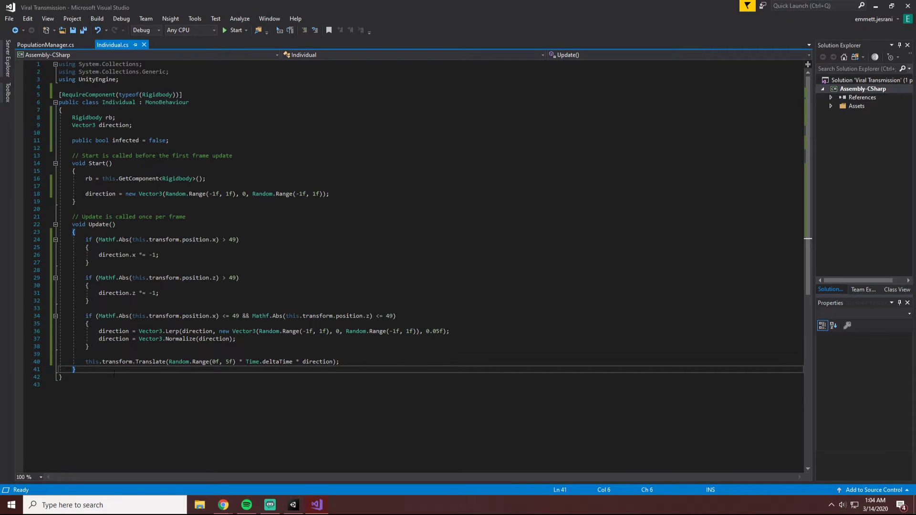
pyautogui.press('Return')
pyautogui.press('Return')
pyautogui.write('Ont')
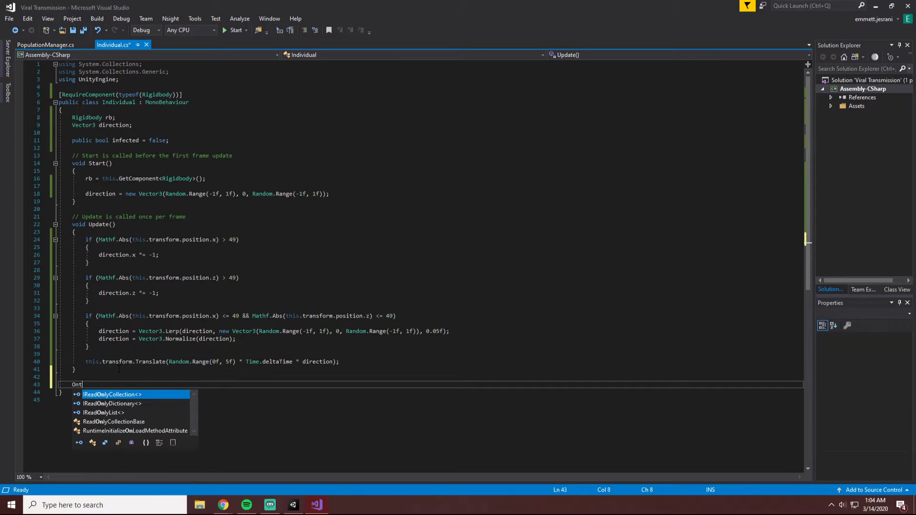
pyautogui.press('BackSpace')
pyautogui.press('BackSpace')
pyautogui.press('BackSpace')
pyautogui.write('void O')
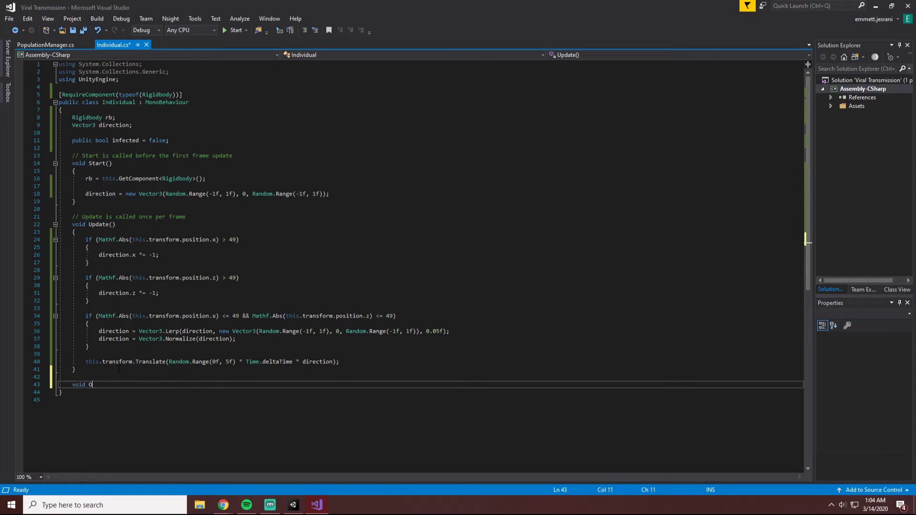
pyautogui.write('nTriggerEnter()')
pyautogui.press('Return')
pyautogui.write('{')
pyautogui.press('Return')
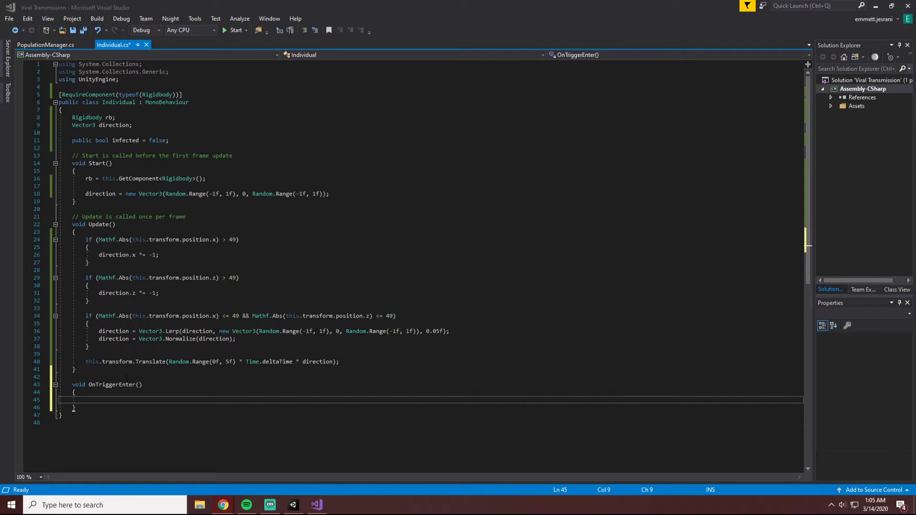
# Give the OnTriggerEnter method a parameter named col of type Collider.
pyautogui.click(128, 384)
pyautogui.write('Collider')
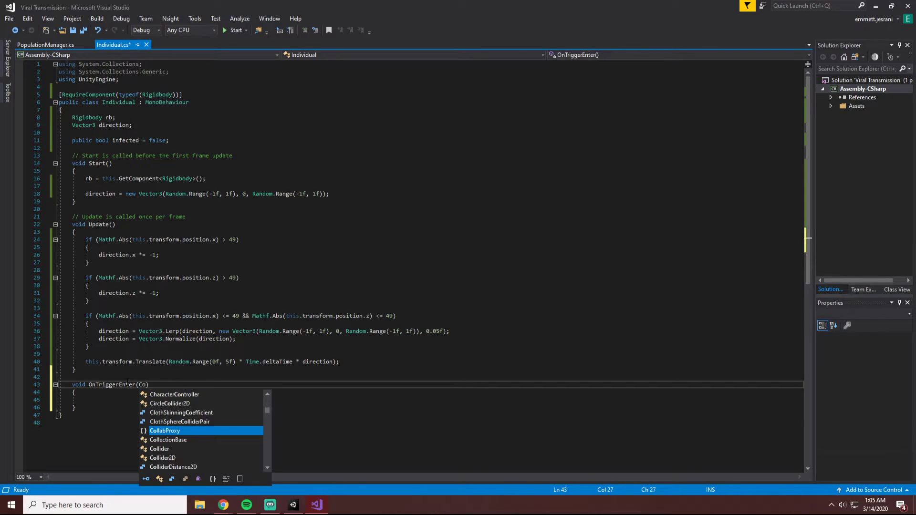
pyautogui.write(' col')
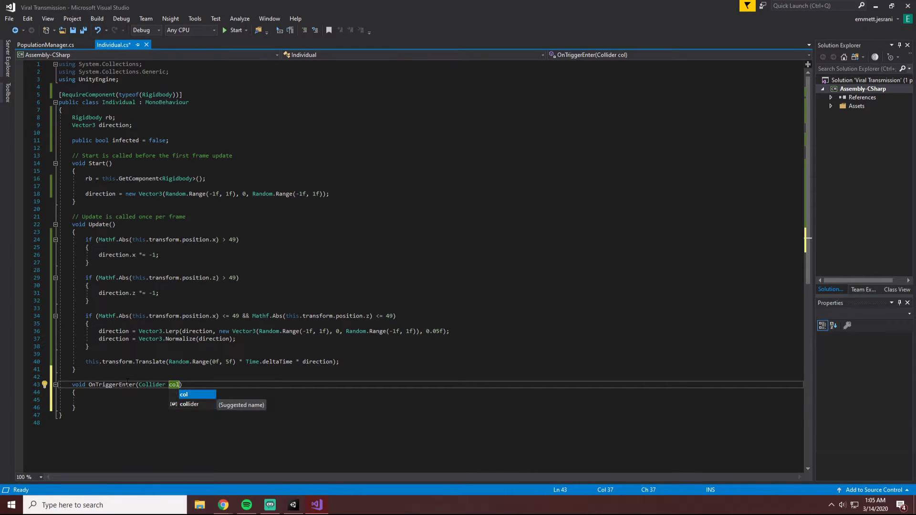
pyautogui.press('Escape')
pyautogui.press('Down')
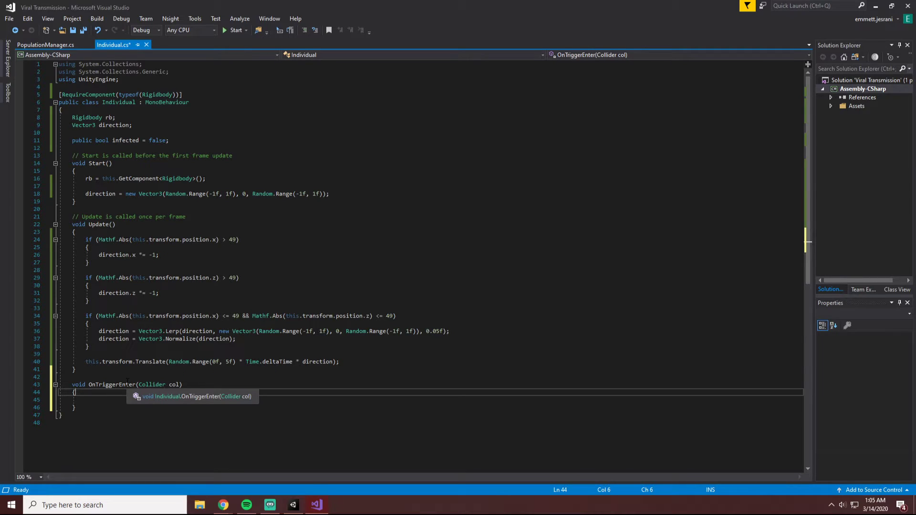
pyautogui.press('Down')
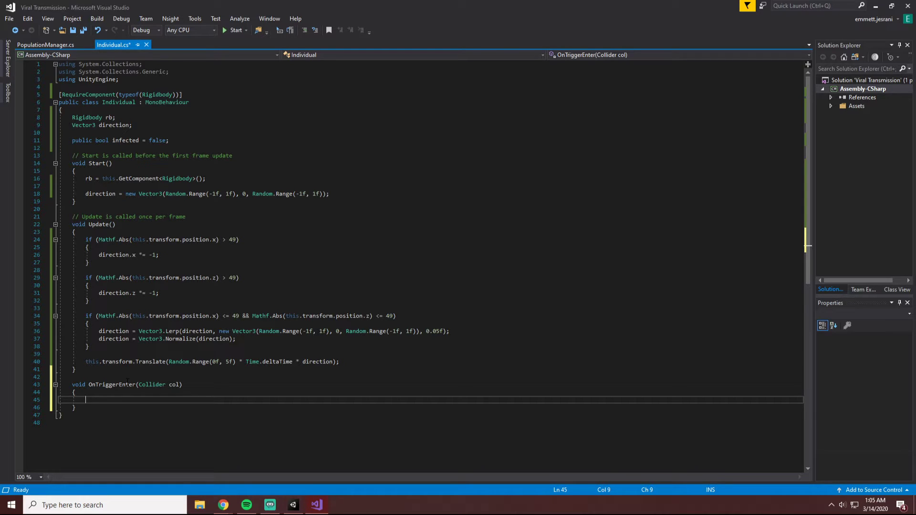
# Add an if (infected) statement with an empty block inside the OnTriggerEnter method.
pyautogui.write('iuf')
pyautogui.press('BackSpace')
pyautogui.write('f (')
pyautogui.press('BackSpace')
pyautogui.write('()')
pyautogui.press('Return')
pyautogui.write('{')
pyautogui.press('Return')
pyautogui.press('Up')
pyautogui.press('Up')
pyautogui.write('infe')
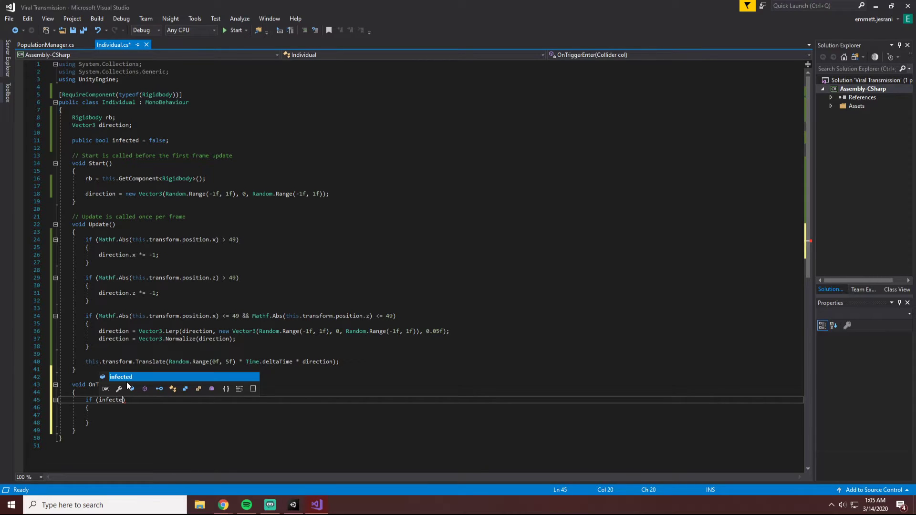
pyautogui.write('cte')
pyautogui.press('Tab')
pyautogui.press('Down')
pyautogui.press('Down')
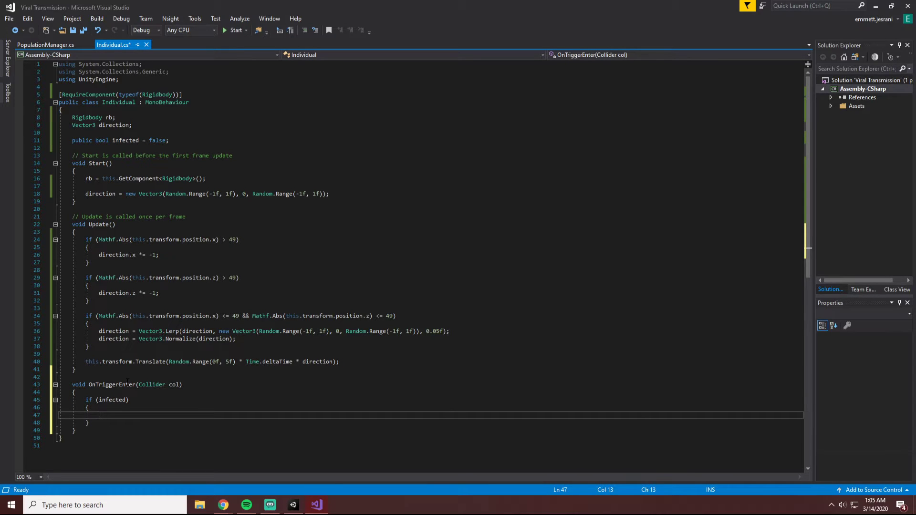
# Begin a statement inside the if (infected) block with col.gameObject.
pyautogui.write('col.')
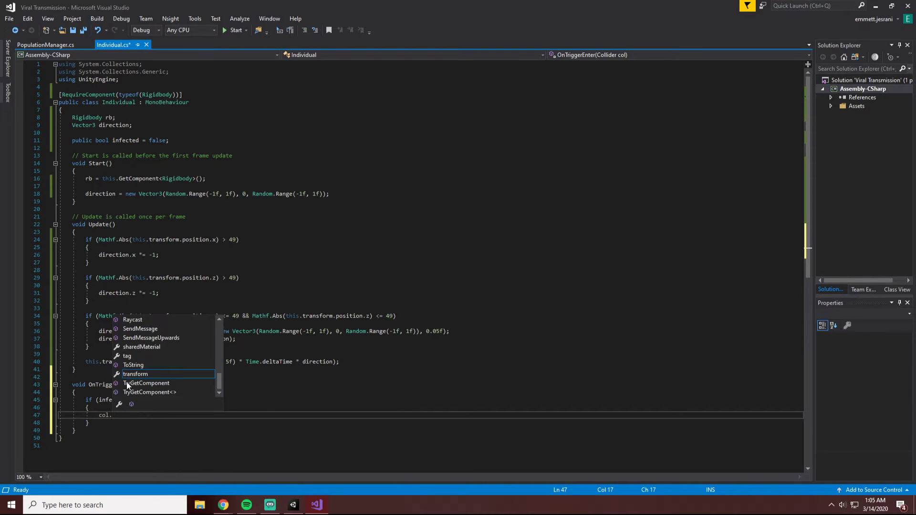
pyautogui.write('pa')
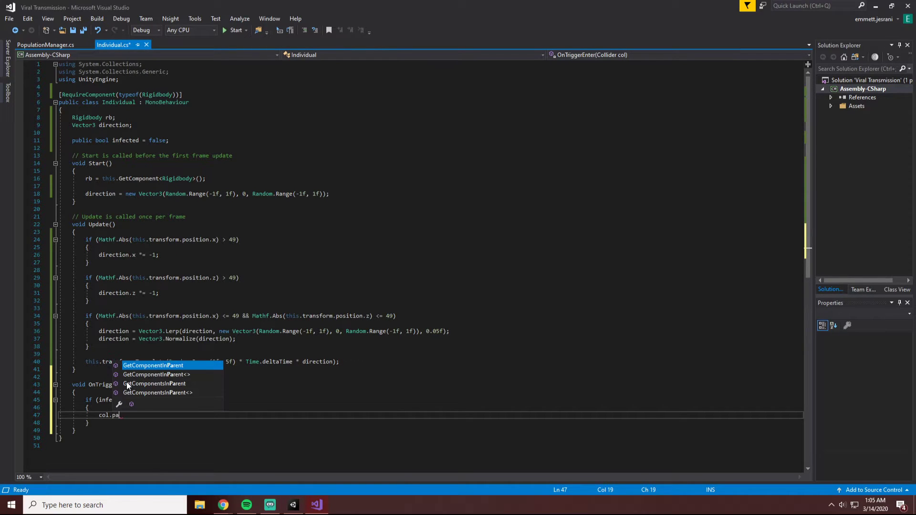
pyautogui.press('BackSpace')
pyautogui.press('BackSpace')
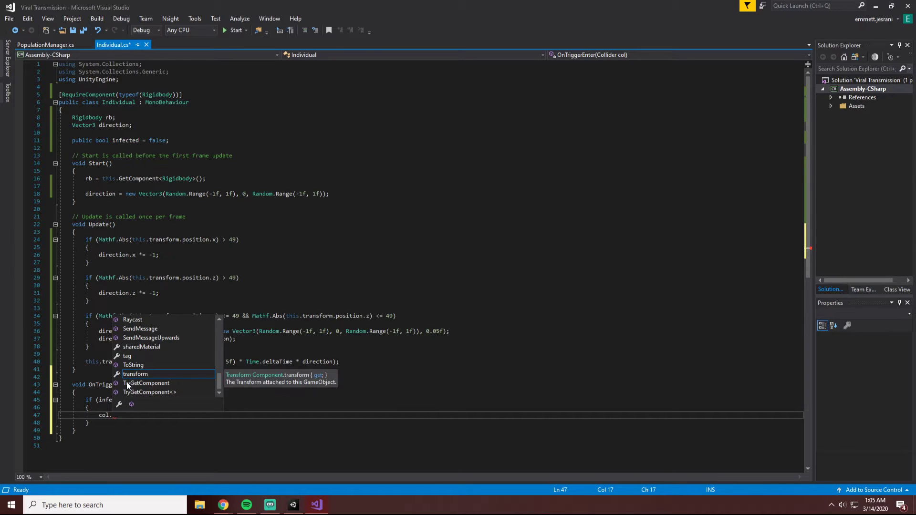
pyautogui.write('ga')
pyautogui.press('Tab')
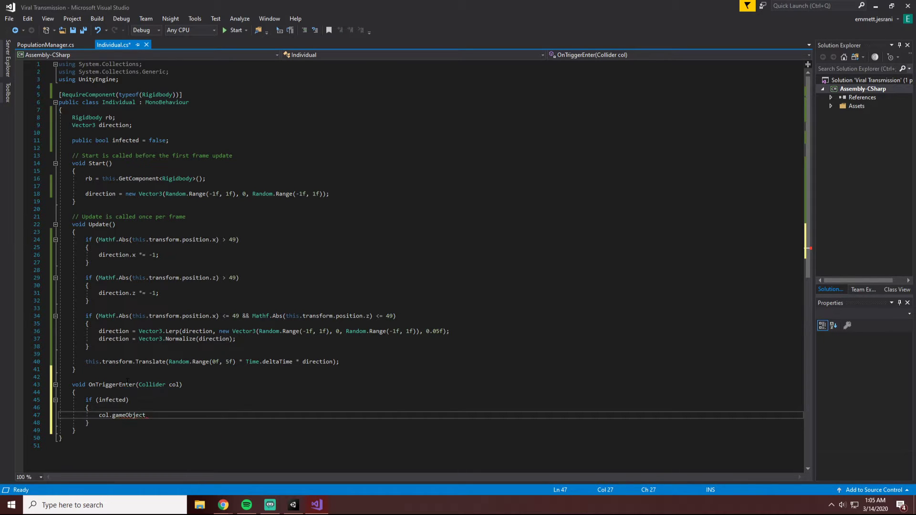
# Extend col.gameObject with a GetComponent<Individual>() call ending in a semicolon.
pyautogui.write('.')
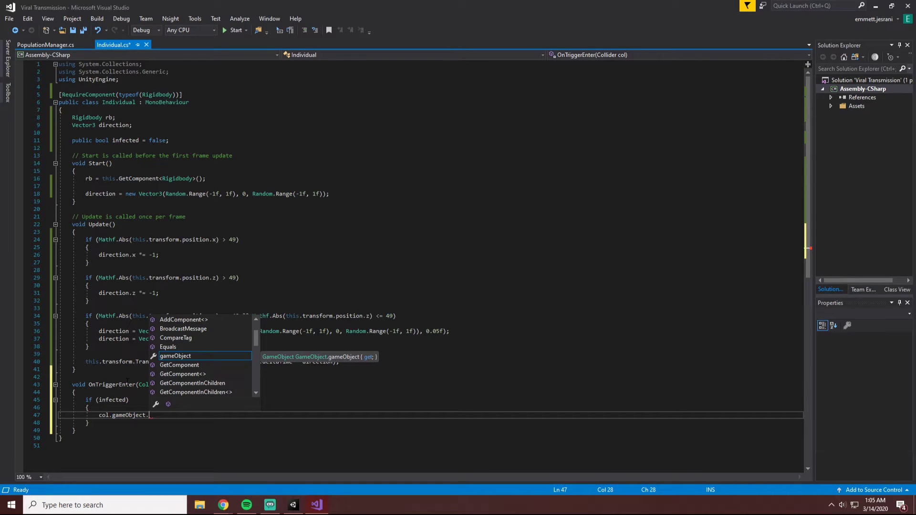
pyautogui.press('Down')
pyautogui.press('Down')
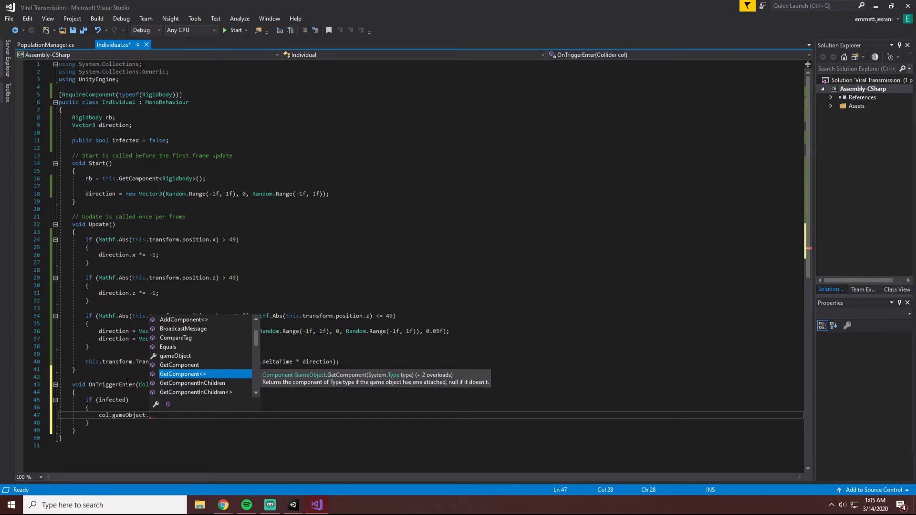
pyautogui.press('Tab')
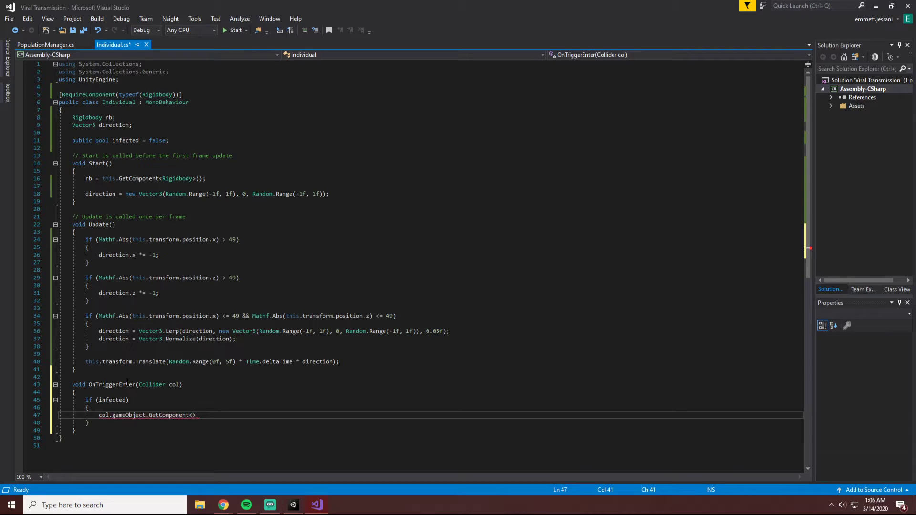
pyautogui.write('P')
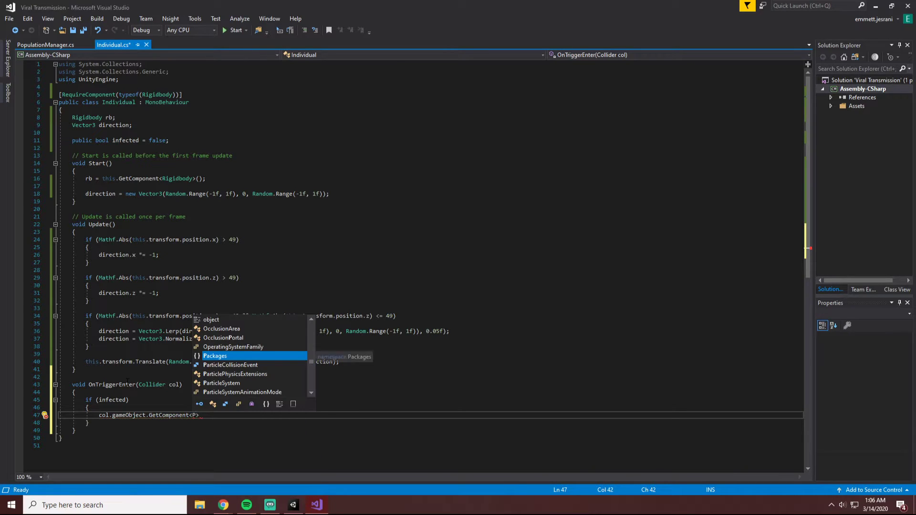
pyautogui.press('BackSpace')
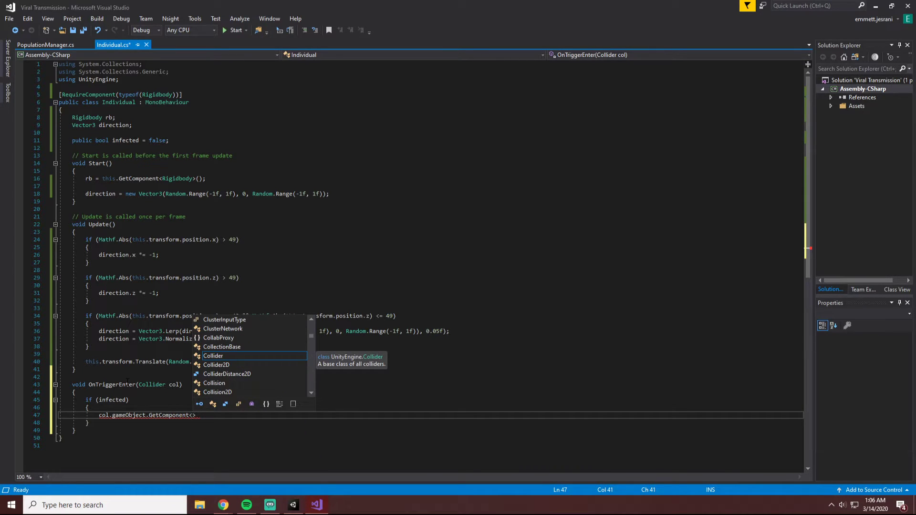
pyautogui.write('Individual')
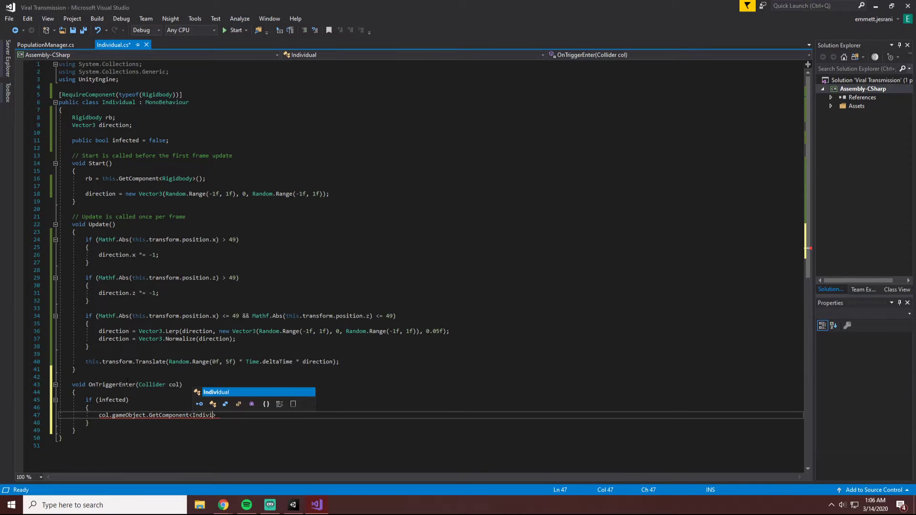
pyautogui.write('>();')
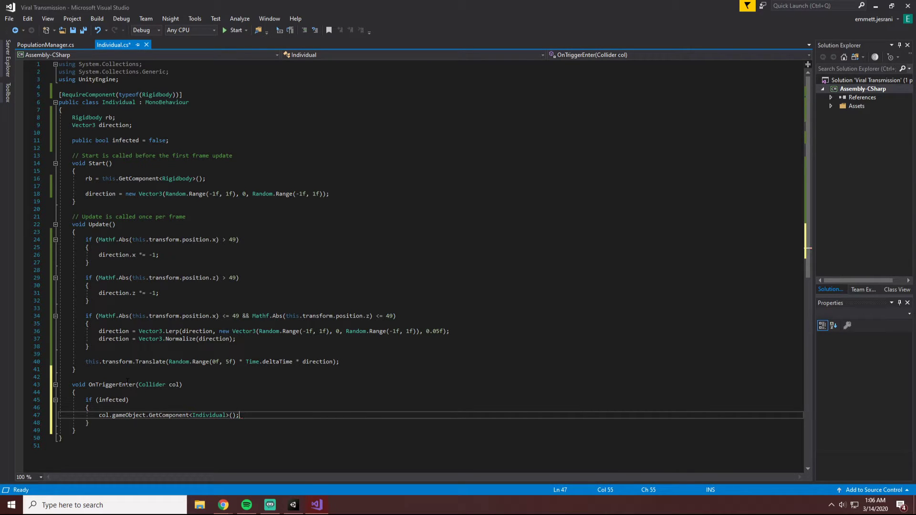
pyautogui.press('BackSpace')
pyautogui.write('.infe')
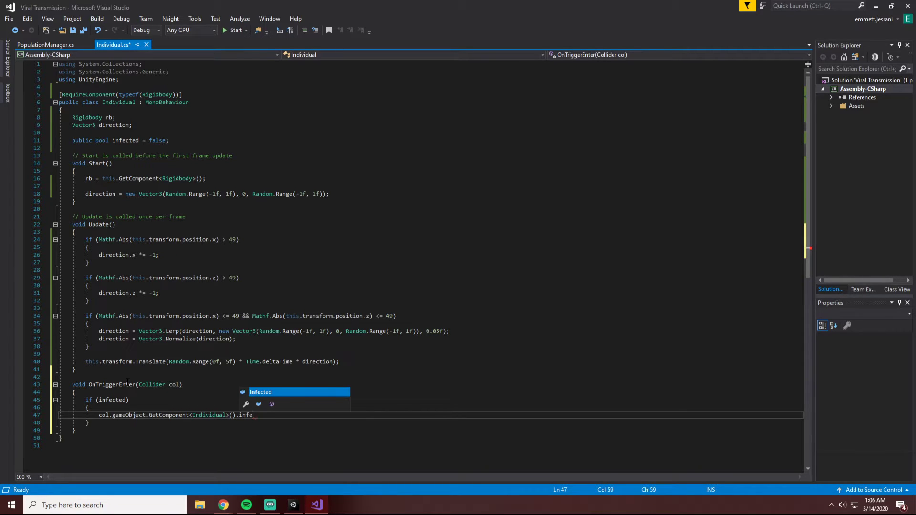
pyautogui.press('BackSpace')
pyautogui.press('BackSpace')
pyautogui.press('BackSpace')
pyautogui.press('BackSpace')
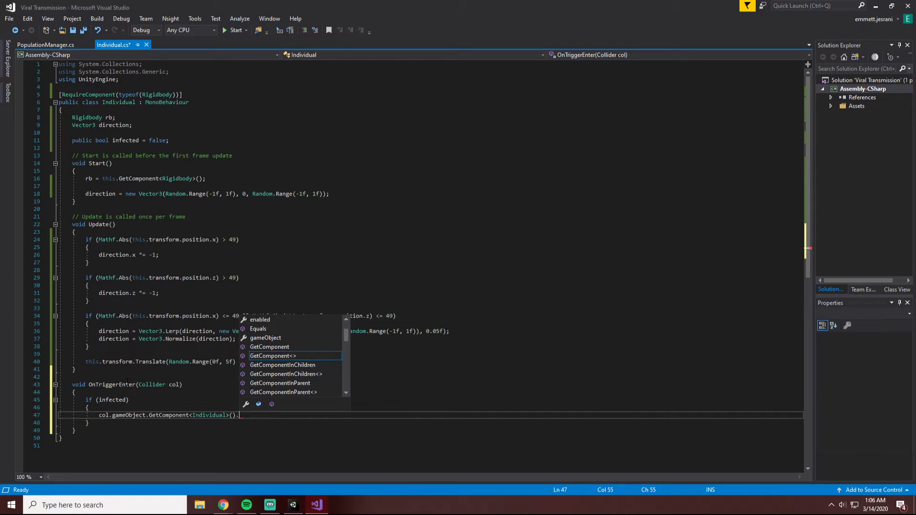
pyautogui.press('BackSpace')
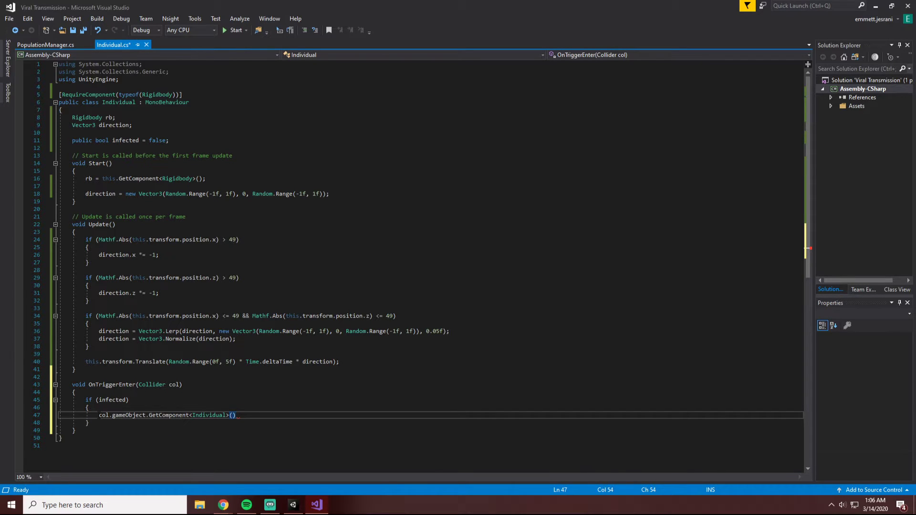
# Turn the col.gameObject.GetComponent<Individual>() expression into the condition of a nested if statement with an empty block.
pyautogui.click(101, 414)
pyautogui.write('if ')
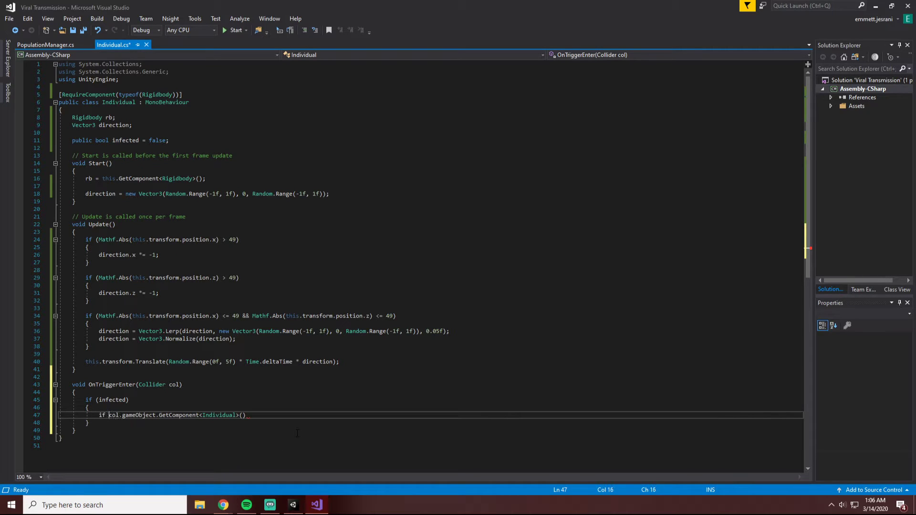
pyautogui.write('(')
pyautogui.click(280, 415)
pyautogui.write(') {')
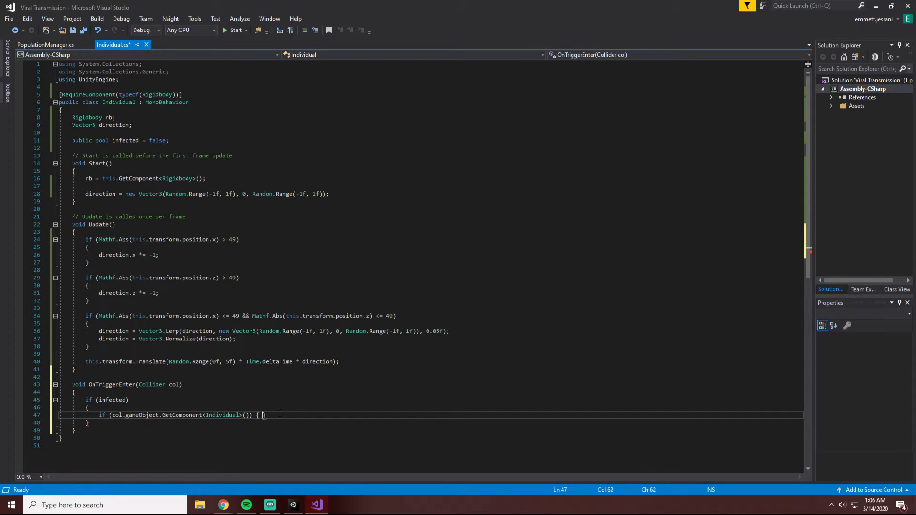
pyautogui.press('Return')
pyautogui.write('{')
pyautogui.press('Return')
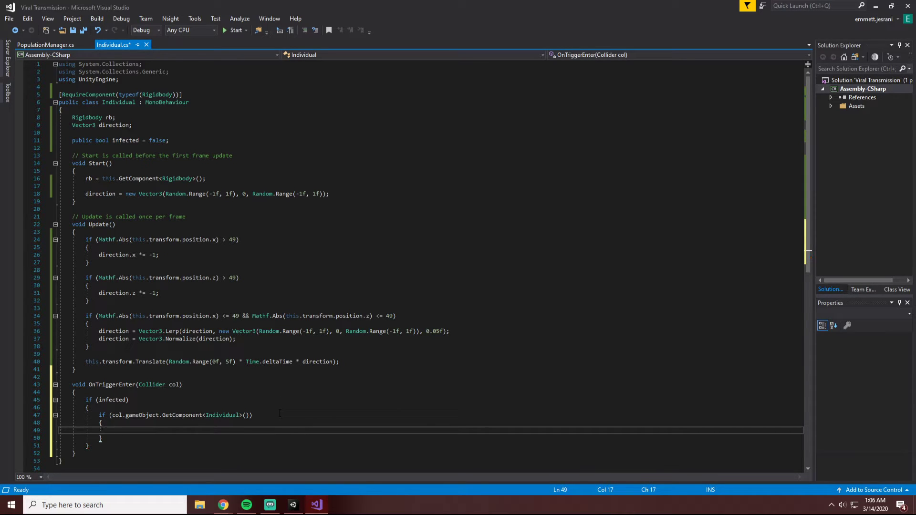
# Declare Individual ind = col.gameObject.GetComponent<Individual>(); on a new line above the nested if statement.
pyautogui.moveTo(112, 415); pyautogui.dragTo(247, 417)
pyautogui.hotkey('ctrl', 'c')
pyautogui.click(143, 408)
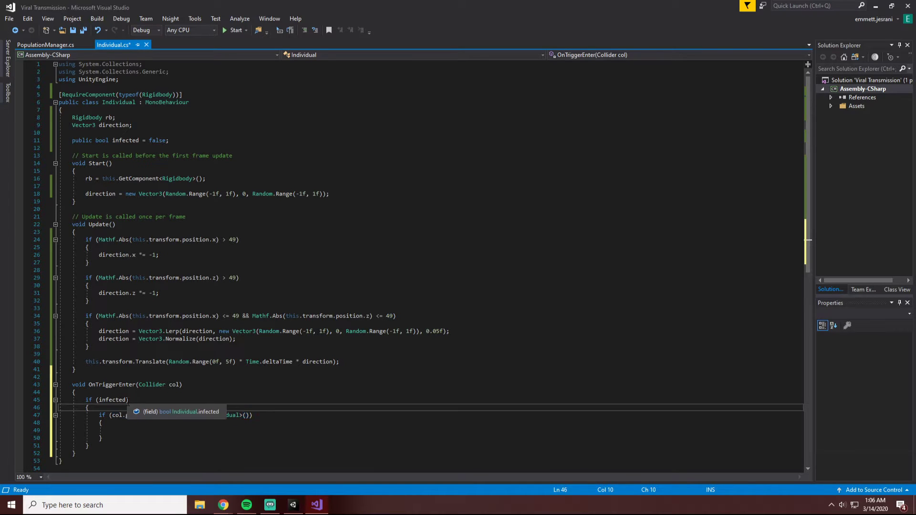
pyautogui.press('Return')
pyautogui.write('Individual ind =')
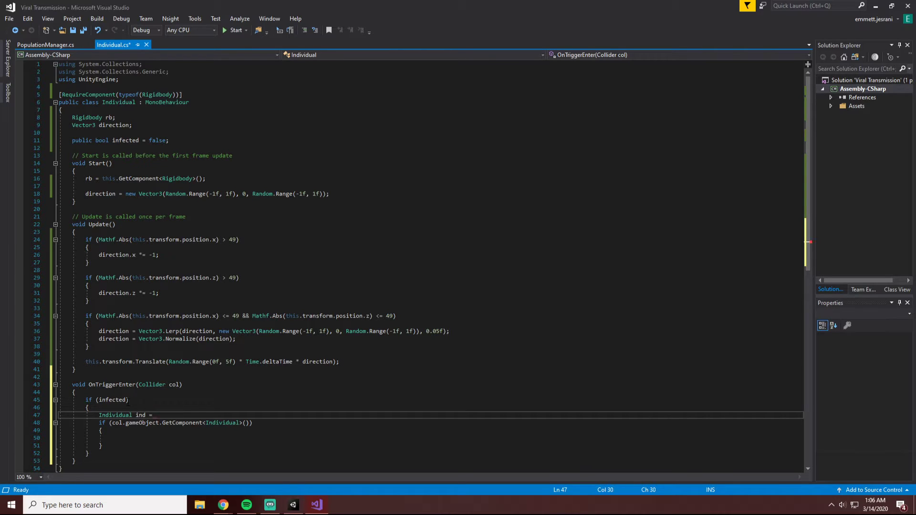
pyautogui.hotkey('ctrl', 'v')
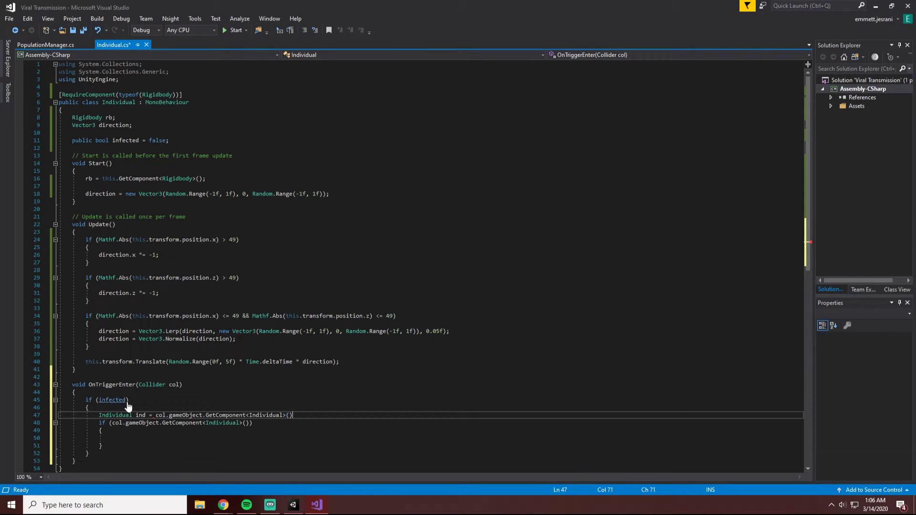
pyautogui.write(';')
pyautogui.press('Down')
pyautogui.press('Down')
pyautogui.press('Down')
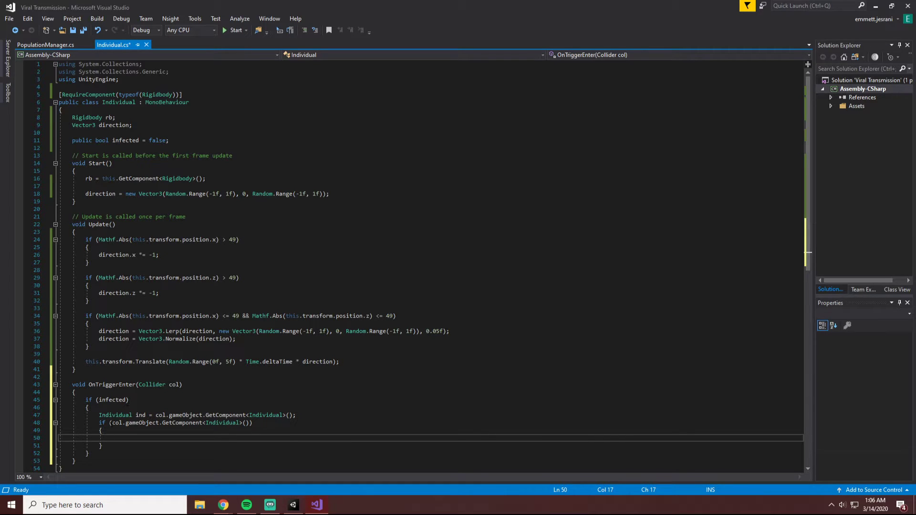
# Replace the nested if statement's condition with the variable ind.
pyautogui.moveTo(113, 423); pyautogui.dragTo(248, 422)
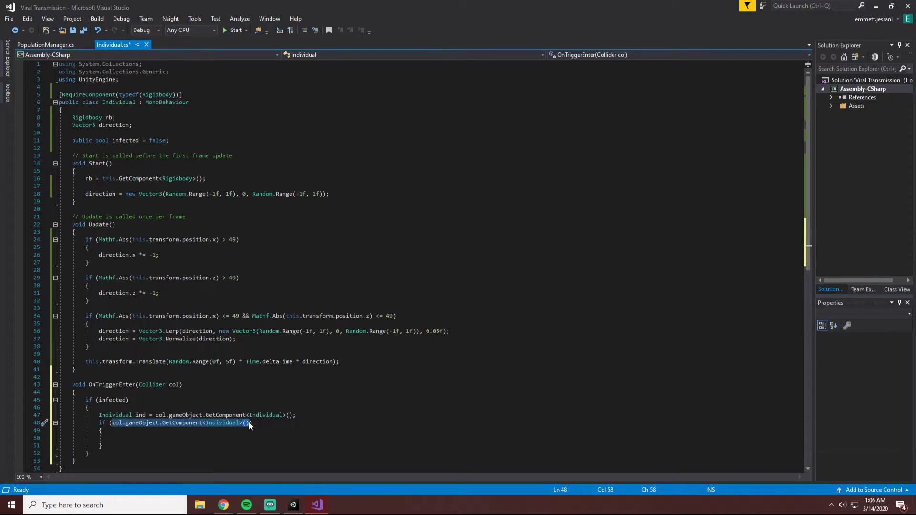
pyautogui.write('ind')
pyautogui.press('Escape')
pyautogui.press('Down')
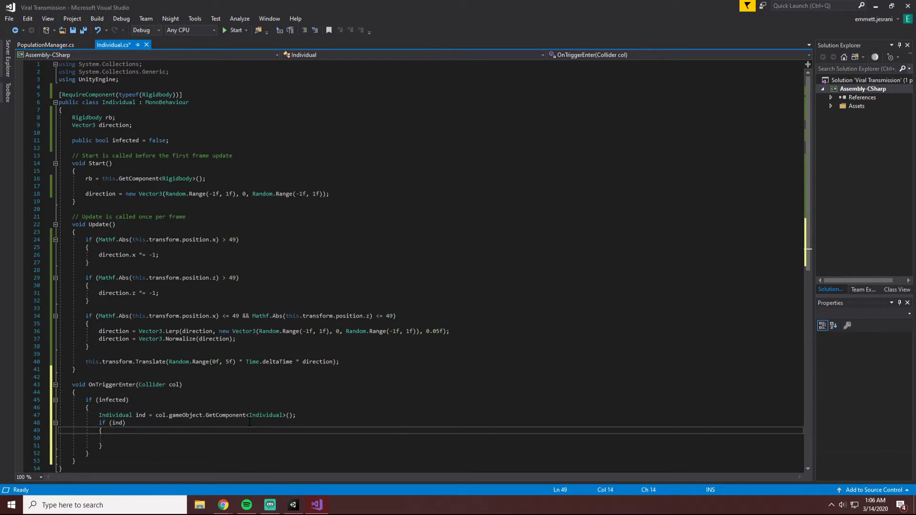
# Call ind.infect(); inside the if (ind) block.
pyautogui.press('Down')
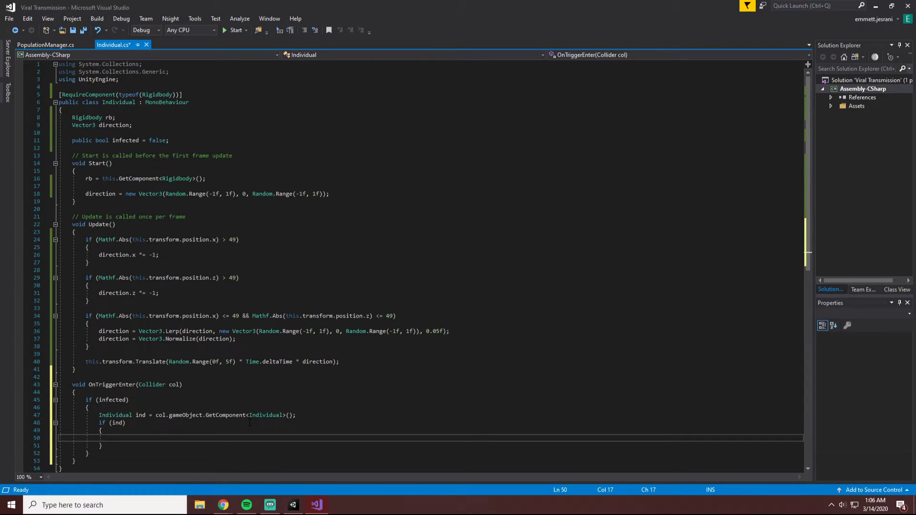
pyautogui.write('ind')
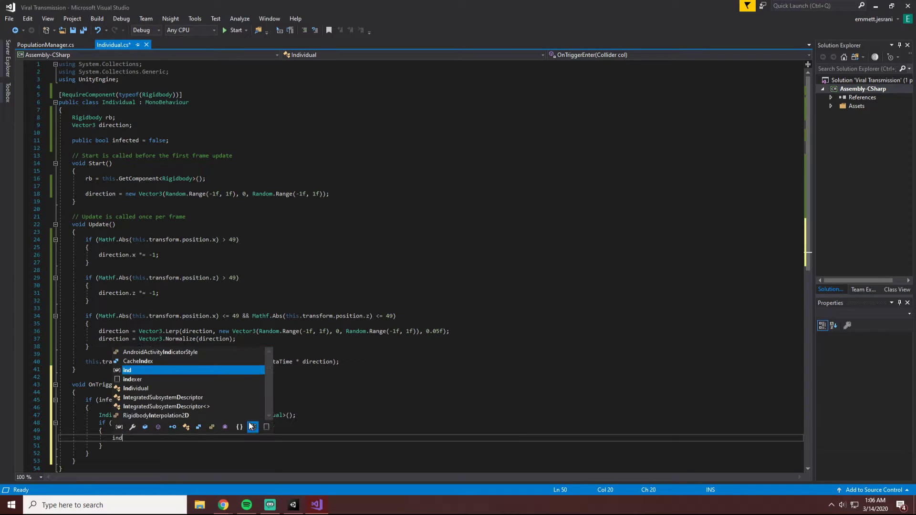
pyautogui.write('.infected()')
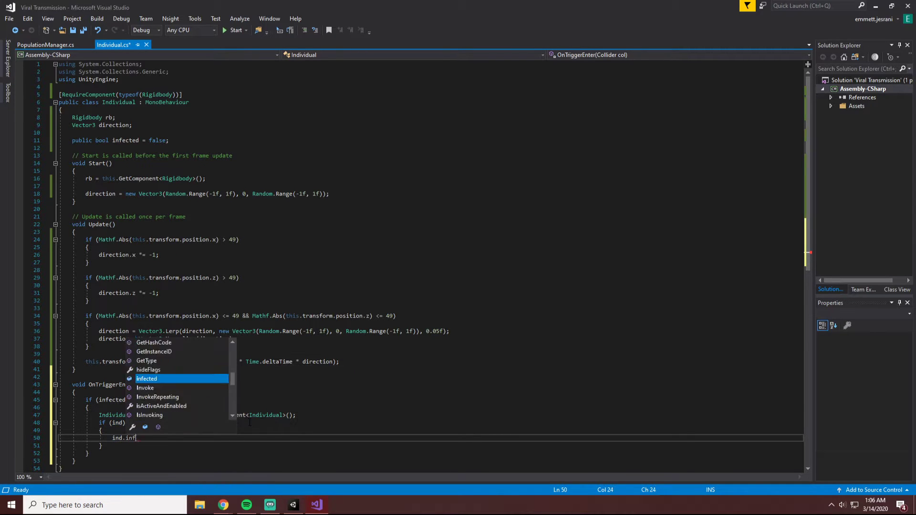
pyautogui.press('BackSpace')
pyautogui.press('BackSpace')
pyautogui.press('BackSpace')
pyautogui.press('BackSpace')
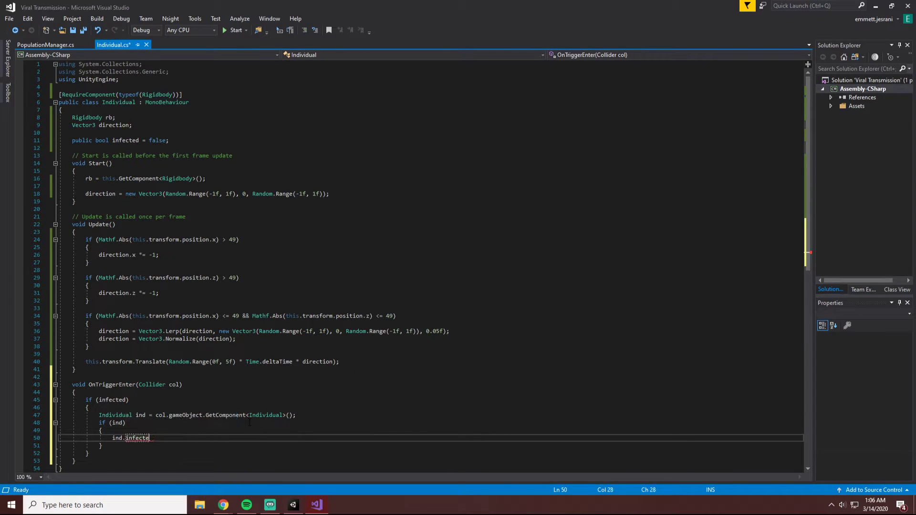
pyautogui.write('();')
# Add an empty public void infect() method below OnTriggerEnter and save the script.
pyautogui.click(105, 460)
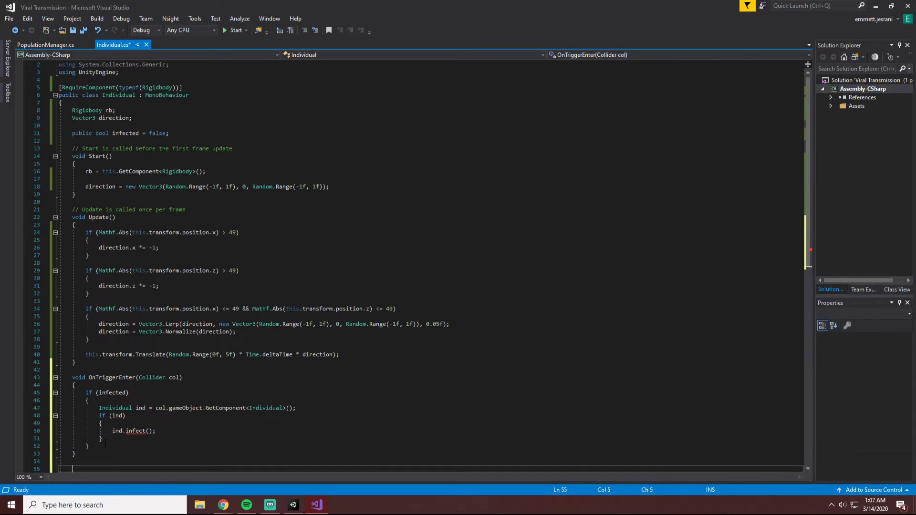
pyautogui.press('Return')
pyautogui.press('Return')
pyautogui.write('pub')
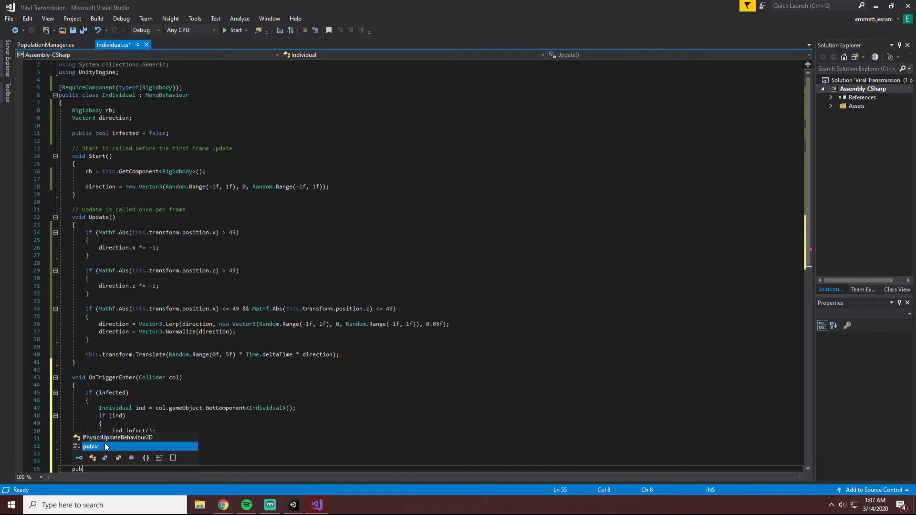
pyautogui.write('lic v')
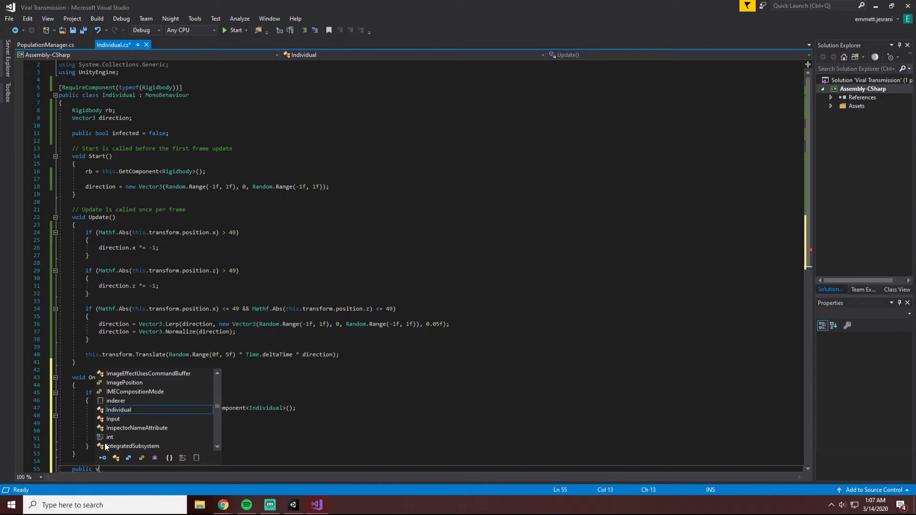
pyautogui.write('oid infect() ')
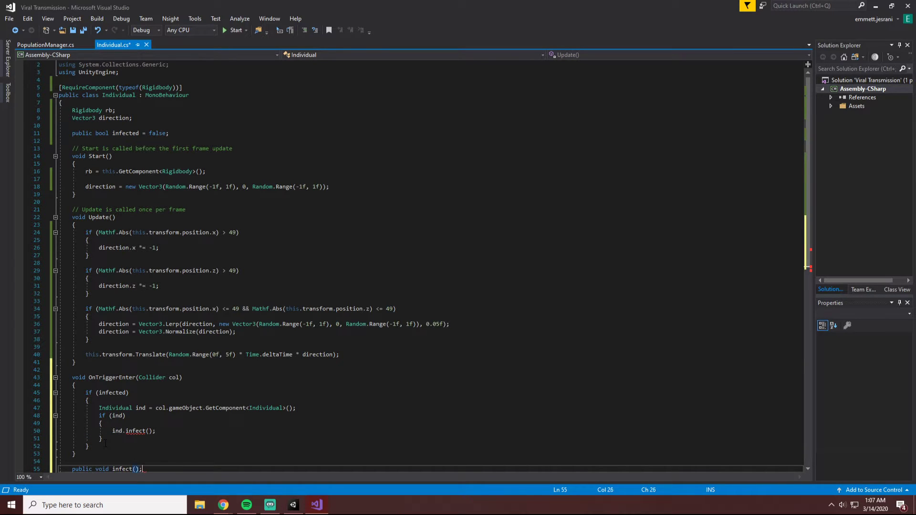
pyautogui.write('{')
pyautogui.press('Return')
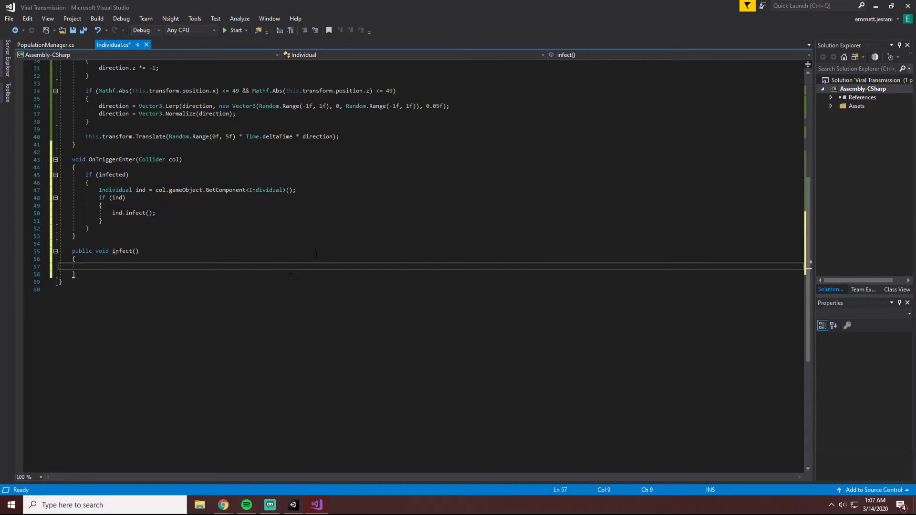
pyautogui.hotkey('ctrl', 's')
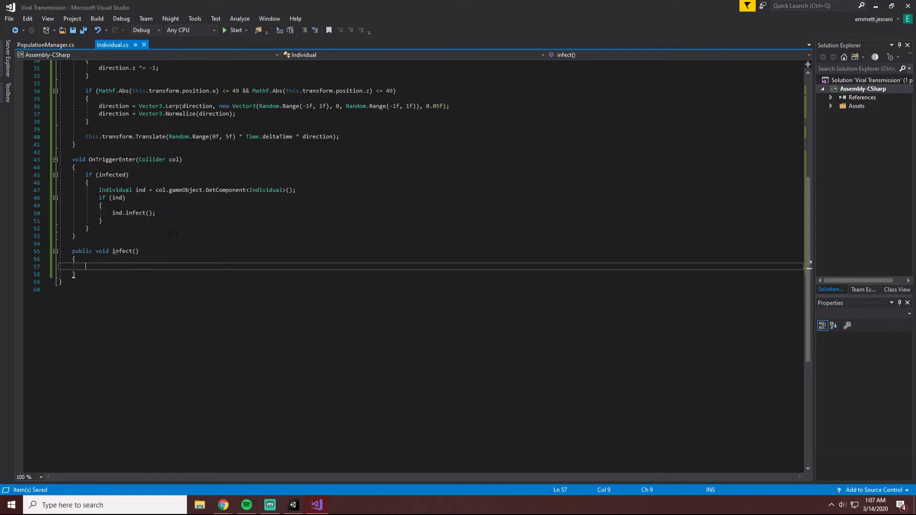
# Add an if (!infected) statement with an empty block inside the infect method.
pyautogui.write('if () {')
pyautogui.press('Return')
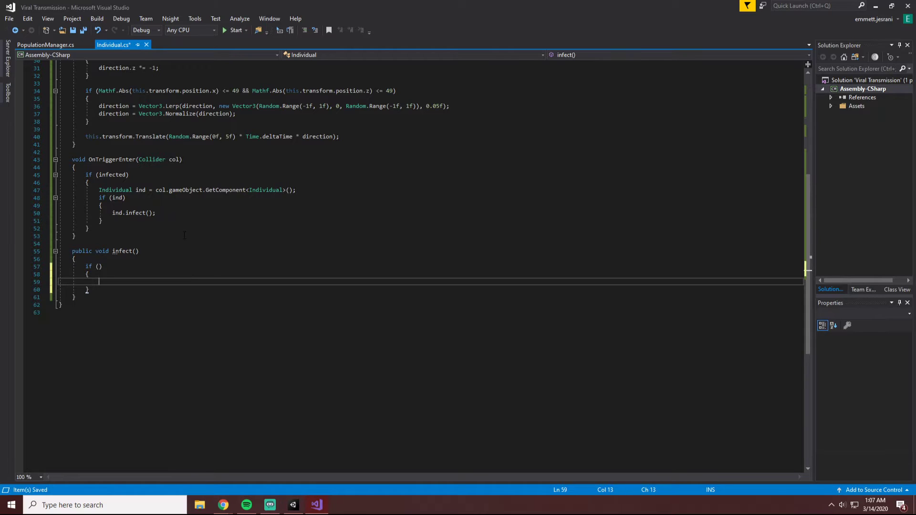
pyautogui.press('Up')
pyautogui.press('Up')
pyautogui.write('!infected')
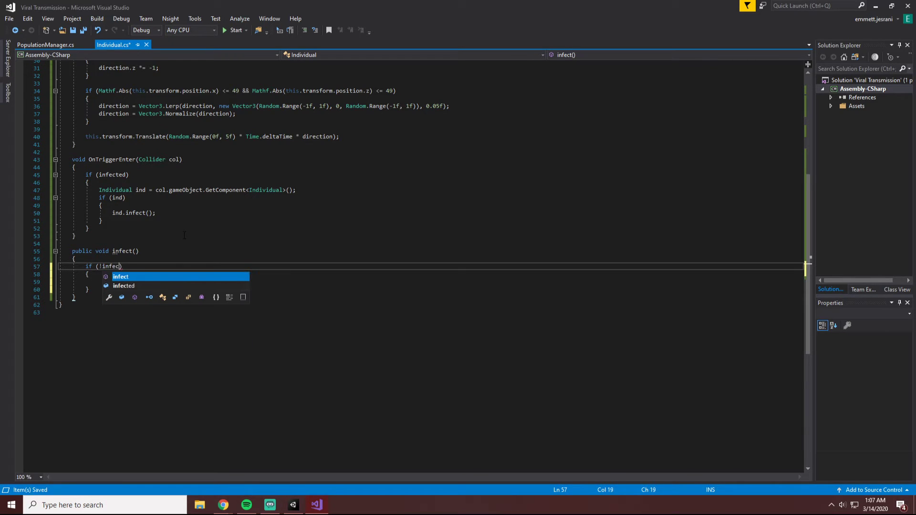
# Add an empty nested if statement with its own block inside the if (!infected) block.
pyautogui.press('Escape')
pyautogui.press('Down')
pyautogui.press('Down')
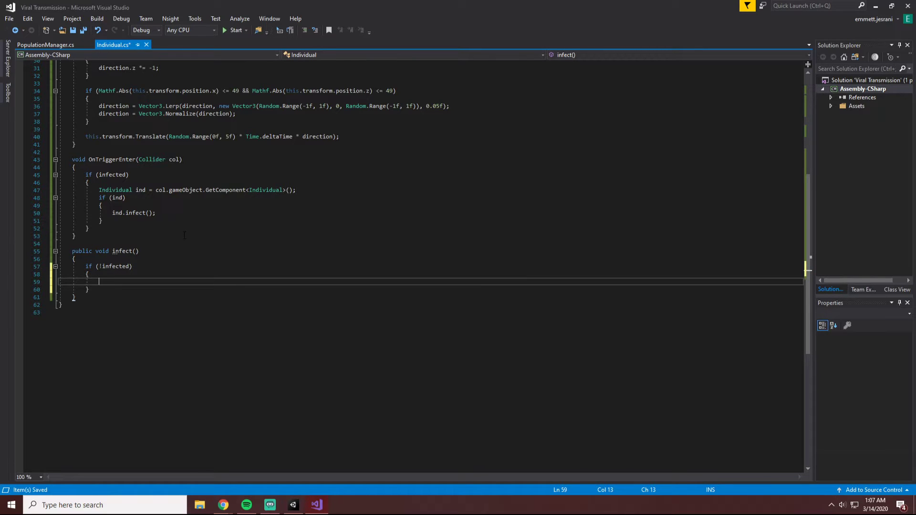
pyautogui.write('if () {')
pyautogui.press('Return')
pyautogui.press('Up')
pyautogui.press('Up')
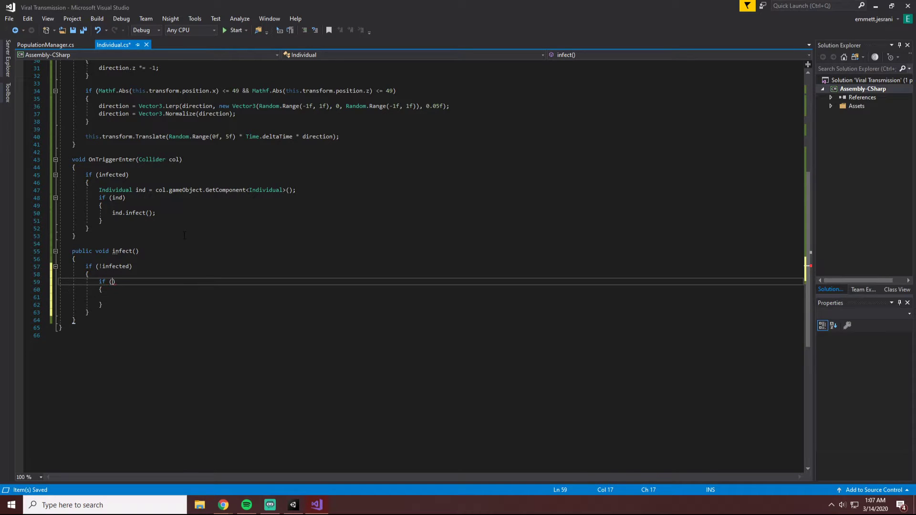
# Enter Random.Range(0f, 1f) as the start of the nested if statement's condition.
pyautogui.write('Random.rang')
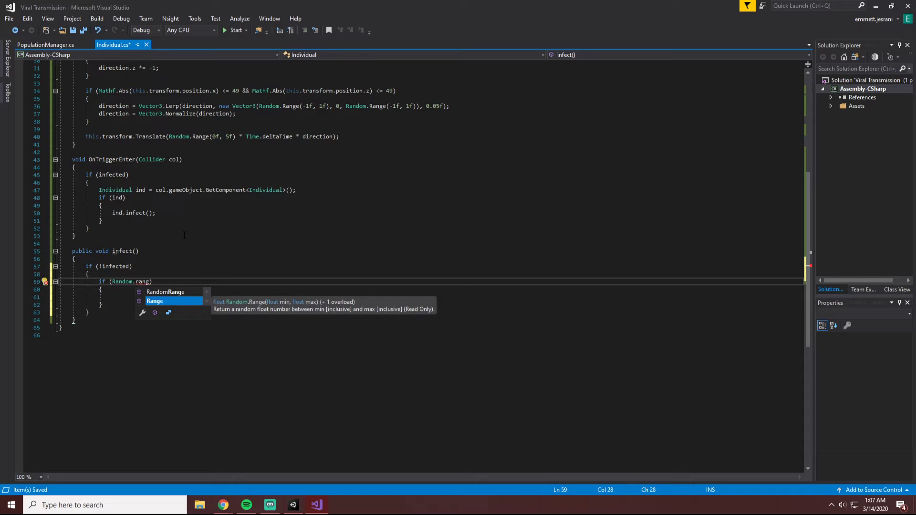
pyautogui.press('BackSpace')
pyautogui.press('BackSpace')
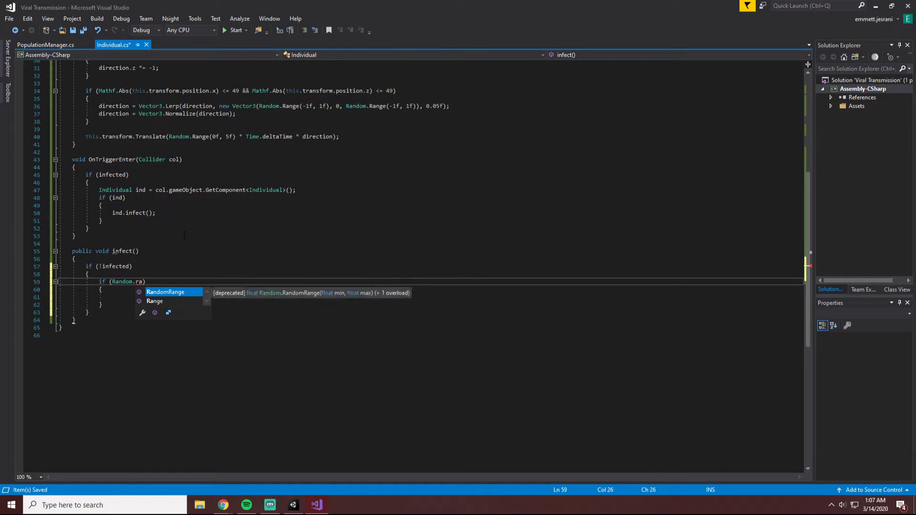
pyautogui.press('Down')
pyautogui.press('Tab')
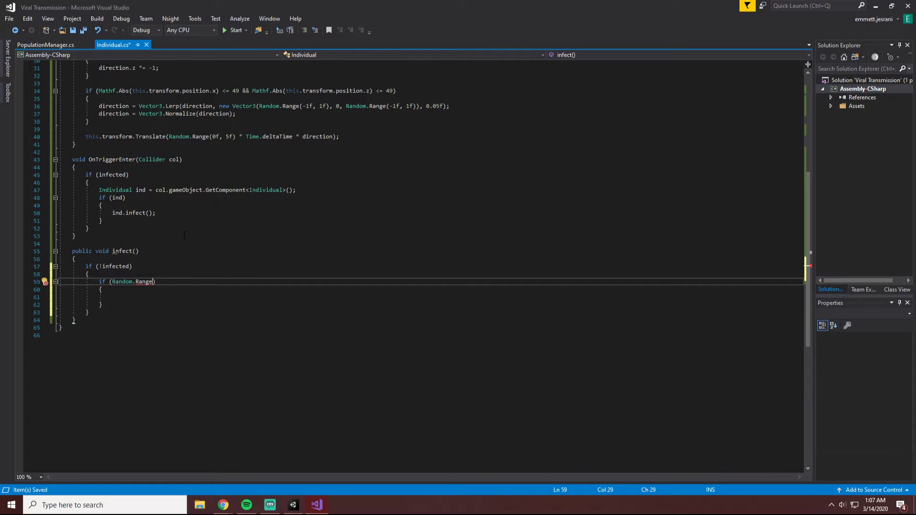
pyautogui.write('()')
pyautogui.write('-1, ')
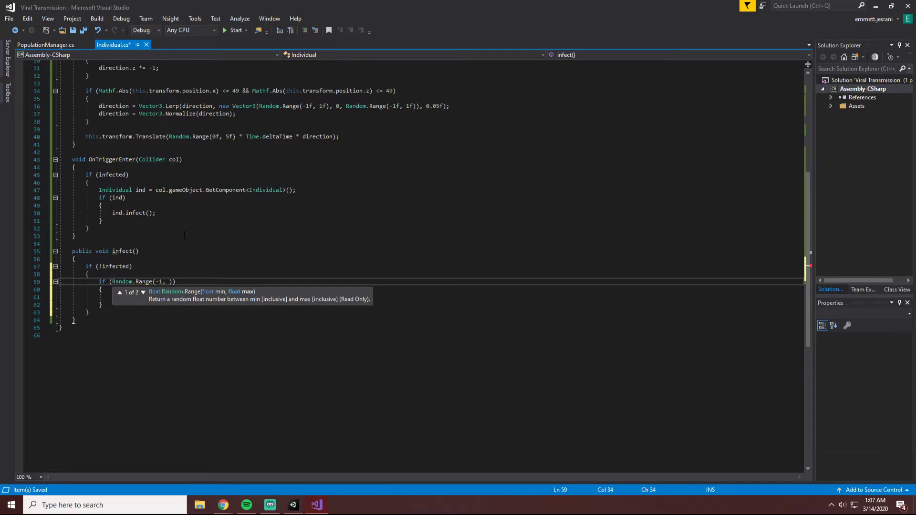
pyautogui.write('1')
pyautogui.press('BackSpace')
pyautogui.press('BackSpace')
pyautogui.press('BackSpace')
pyautogui.press('BackSpace')
pyautogui.press('BackSpace')
pyautogui.write('0f, 1f)')
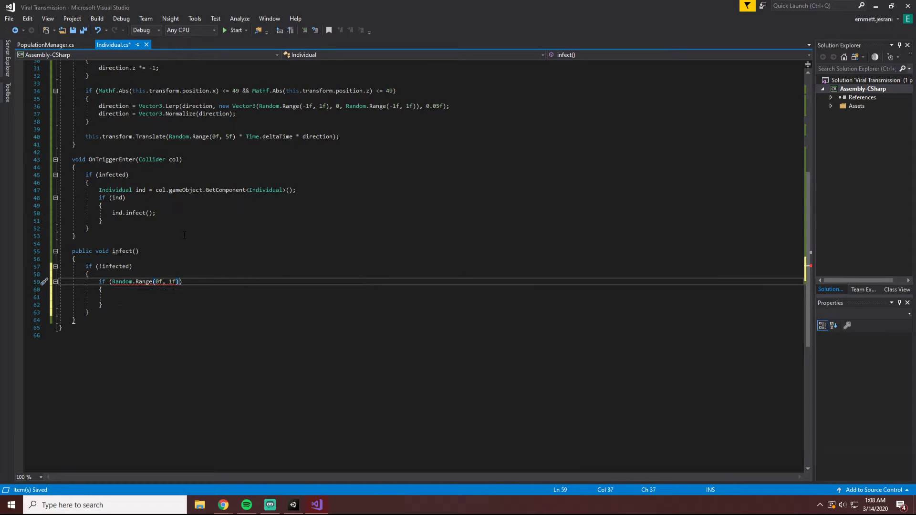
pyautogui.write(' < 0.05f')
# Set infected = true; inside the random-chance if block and save the script.
pyautogui.press('Down')
pyautogui.press('Down')
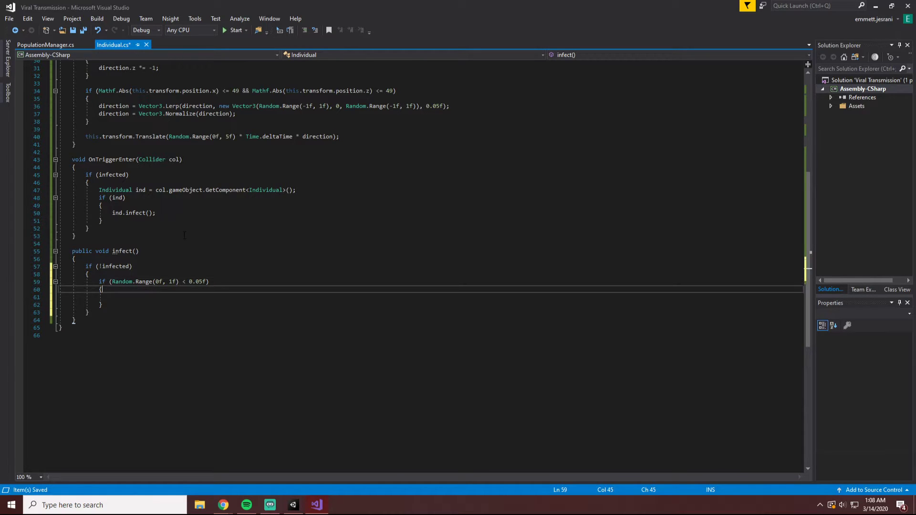
pyautogui.write('infected = true;')
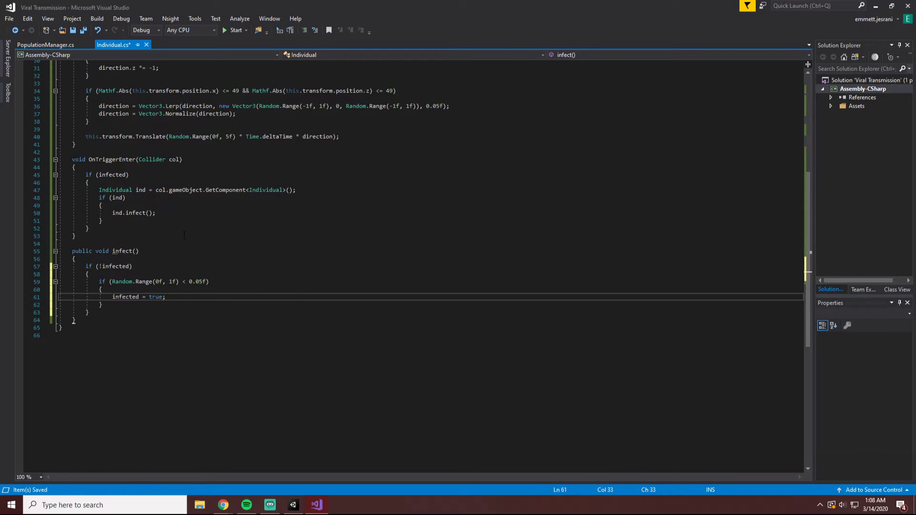
pyautogui.hotkey('ctrl', 's')
# Declare public const float infectivity = 0.05f; below the infected field and save the script.
pyautogui.scroll(10, 194, 234)
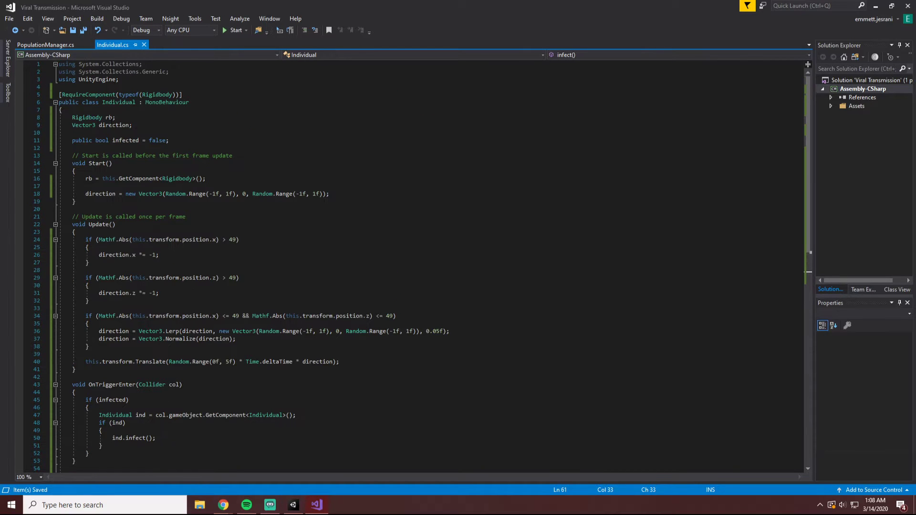
pyautogui.click(151, 111)
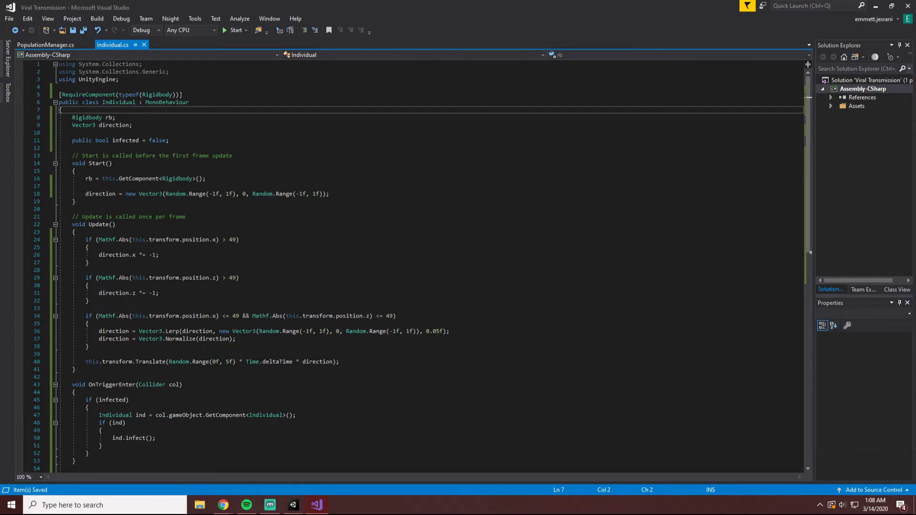
pyautogui.click(192, 142)
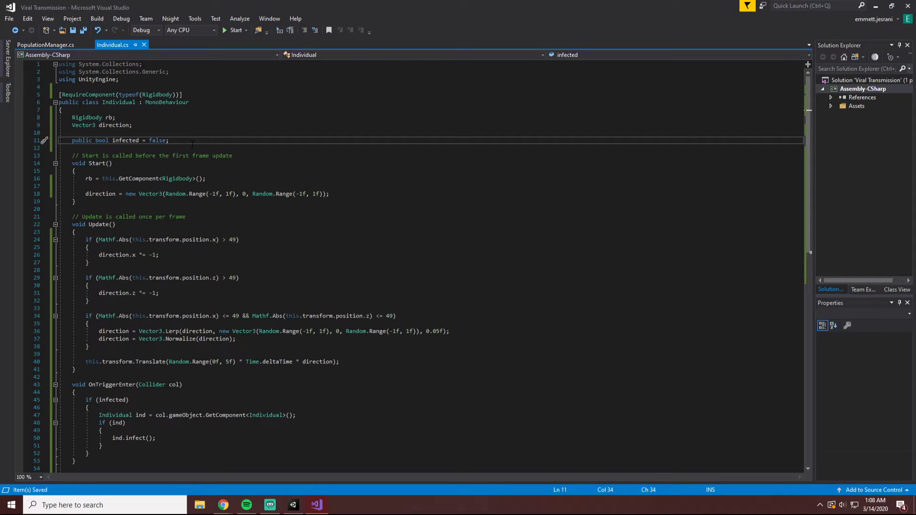
pyautogui.press('Return')
pyautogui.press('Return')
pyautogui.write('public ')
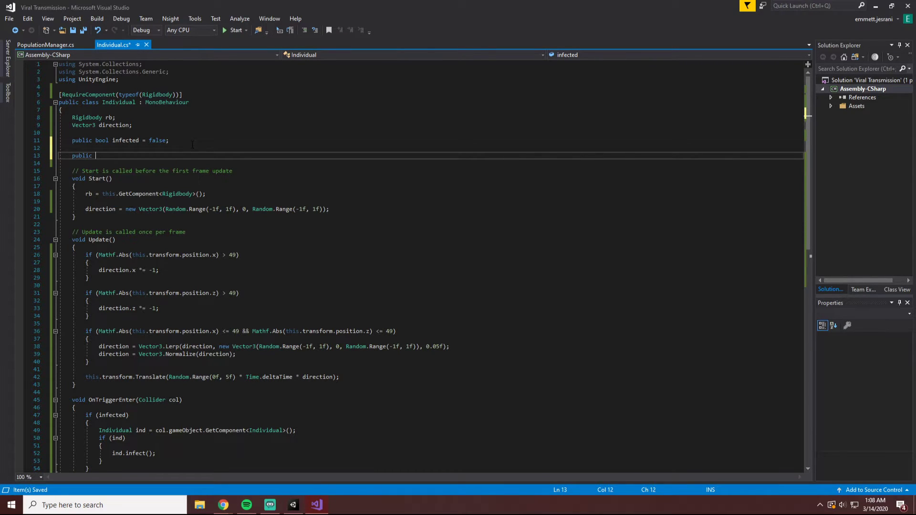
pyautogui.write('const ')
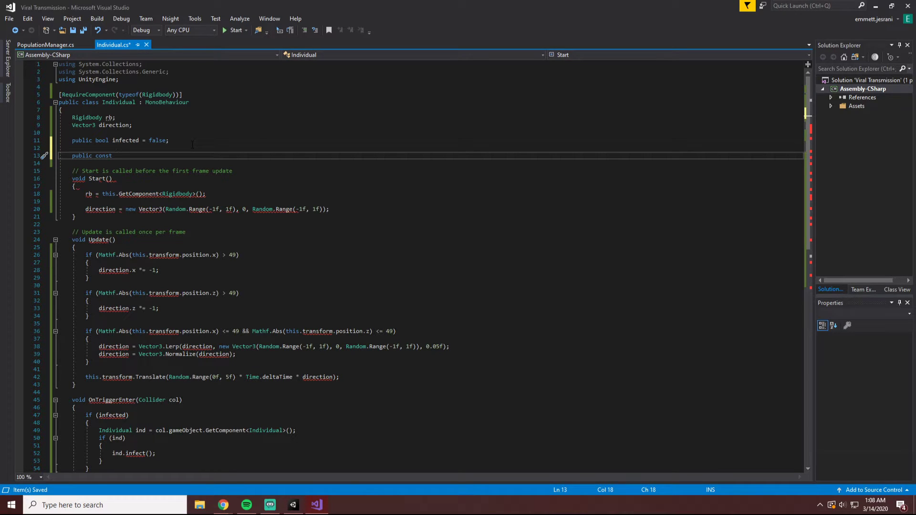
pyautogui.write('float ')
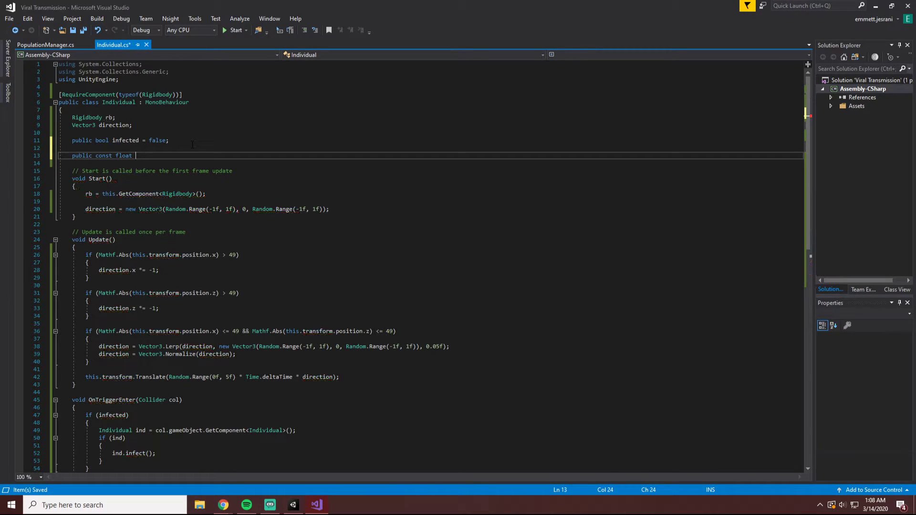
pyautogui.write('infectivity = 0')
pyautogui.write('.04')
pyautogui.write('f;')
pyautogui.hotkey('ctrl', 's')
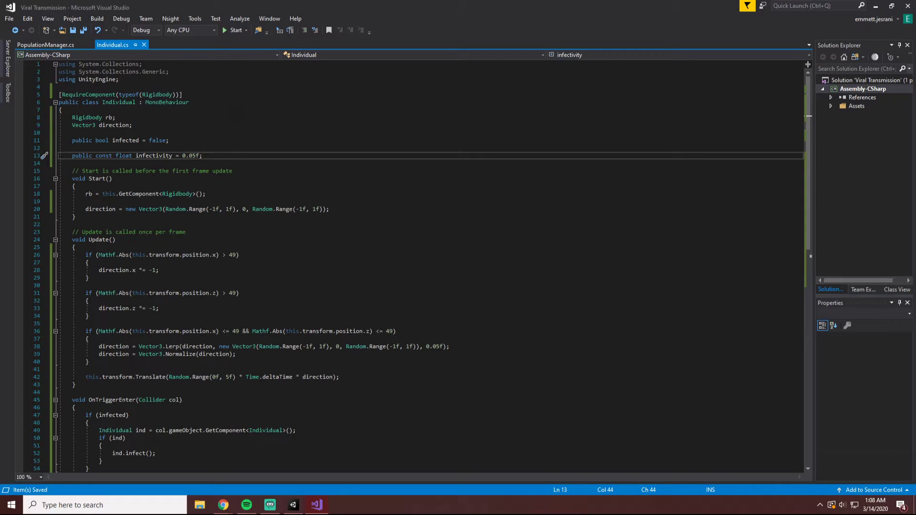
# Replace the 0.05f threshold in the infect method's random check with the infectivity constant and save.
pyautogui.scroll(-17, 231, 195)
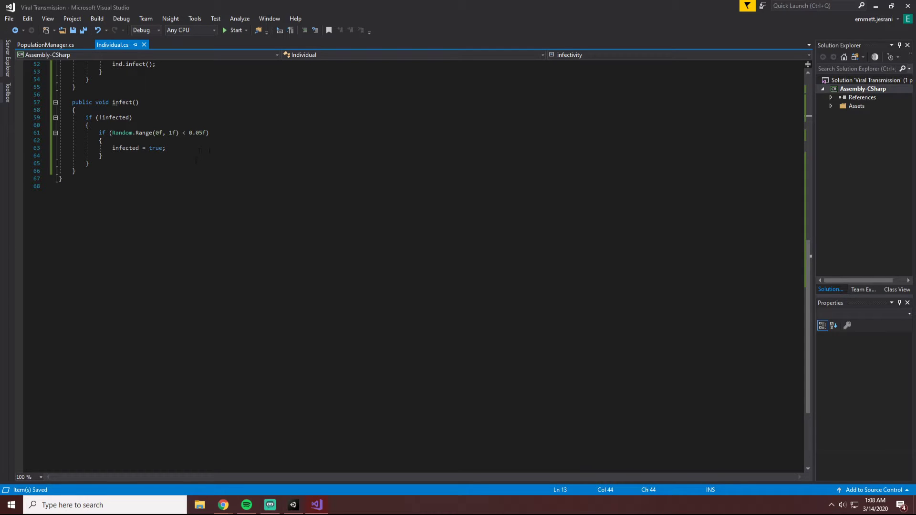
pyautogui.scroll(1, 410, 267)
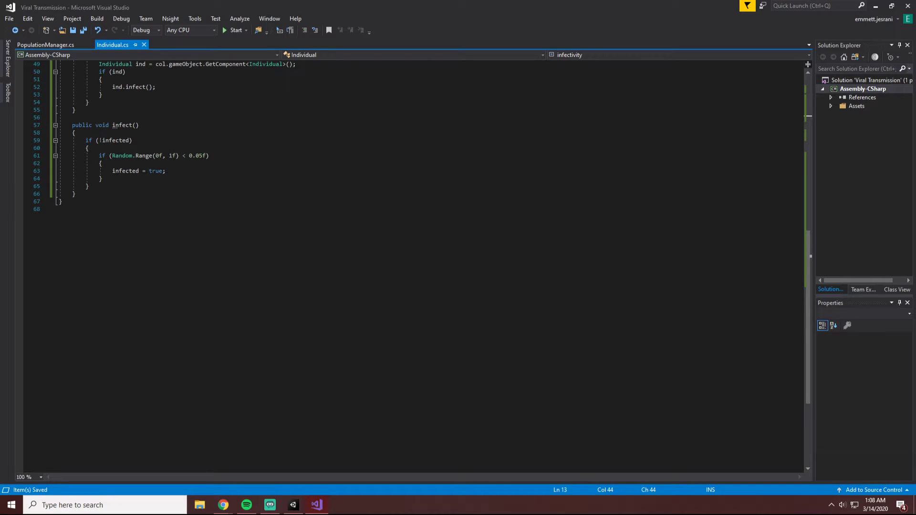
pyautogui.click(169, 171)
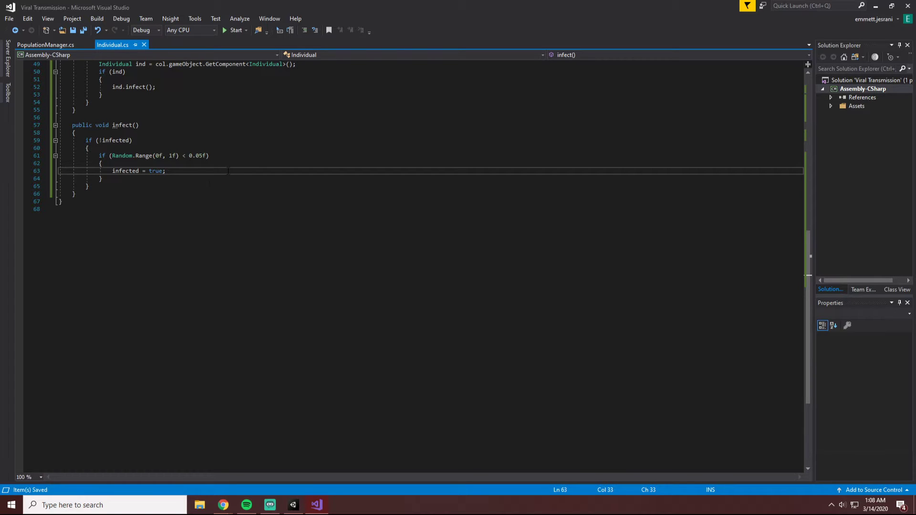
pyautogui.doubleClick(198, 155)
pyautogui.write('in')
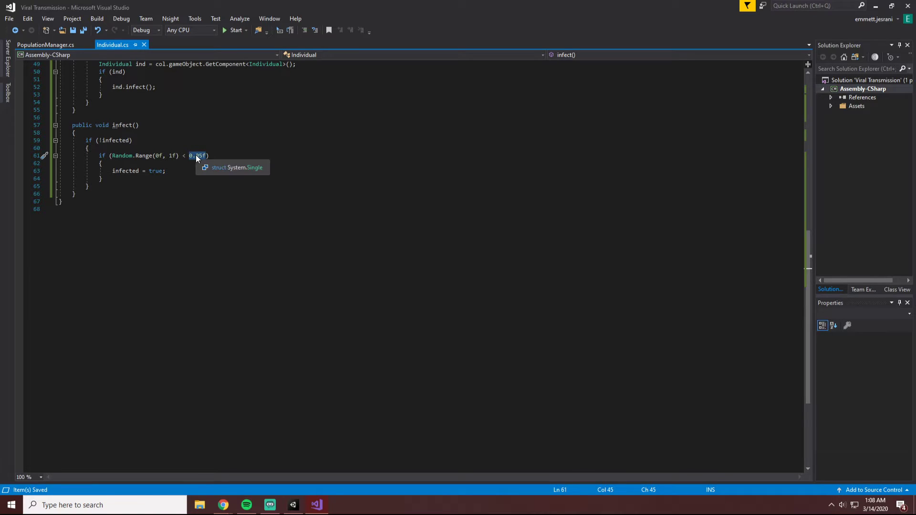
pyautogui.write('f')
pyautogui.press('Down')
pyautogui.press('Down')
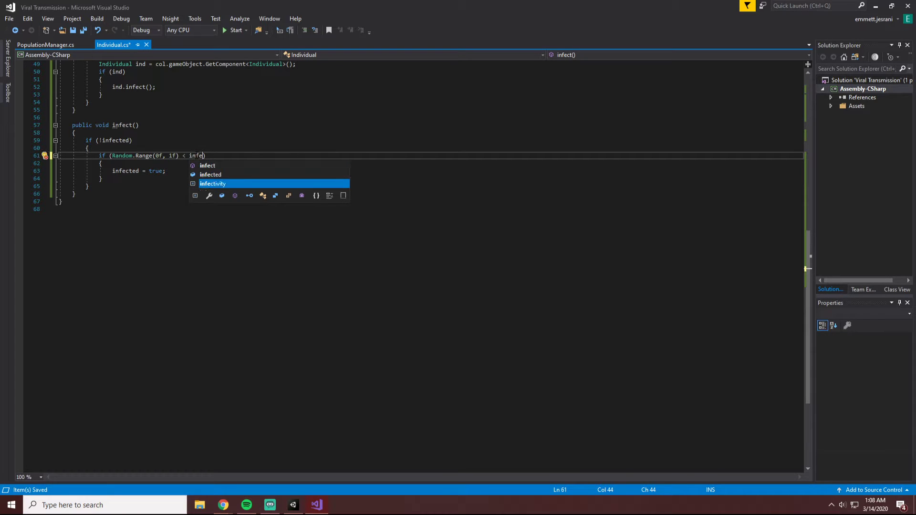
pyautogui.press('Tab')
pyautogui.hotkey('ctrl', 's')
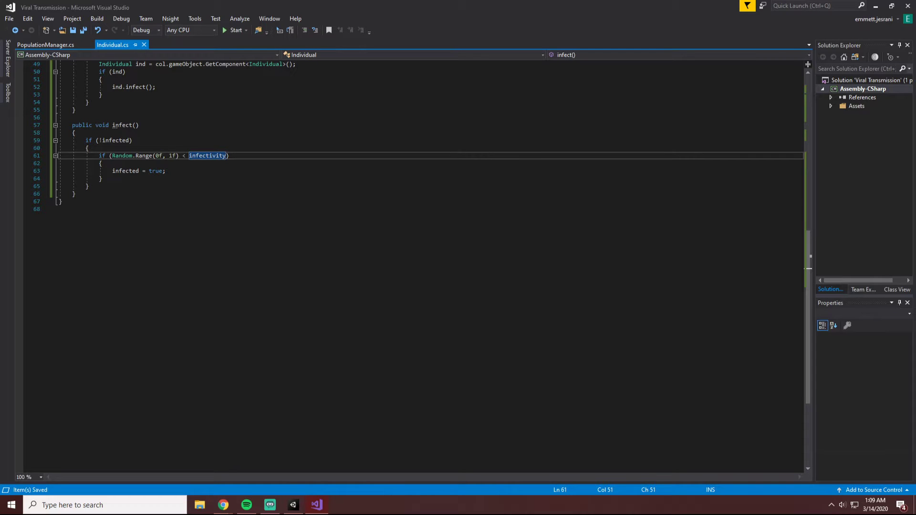
# Declare public Material healthy, infected; as the first line of the Individual class and save the script.
pyautogui.scroll(16, 297, 341)
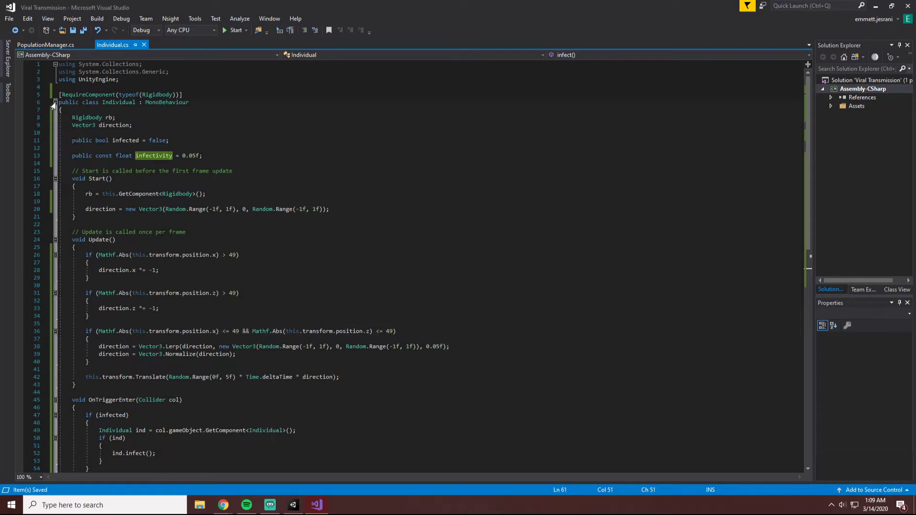
pyautogui.click(96, 112)
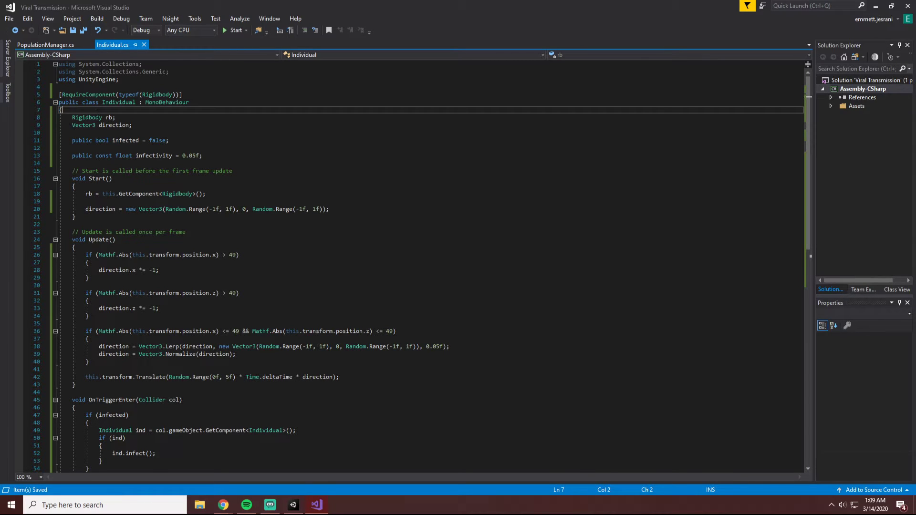
pyautogui.press('Return')
pyautogui.press('Return')
pyautogui.press('Up')
pyautogui.write('publi')
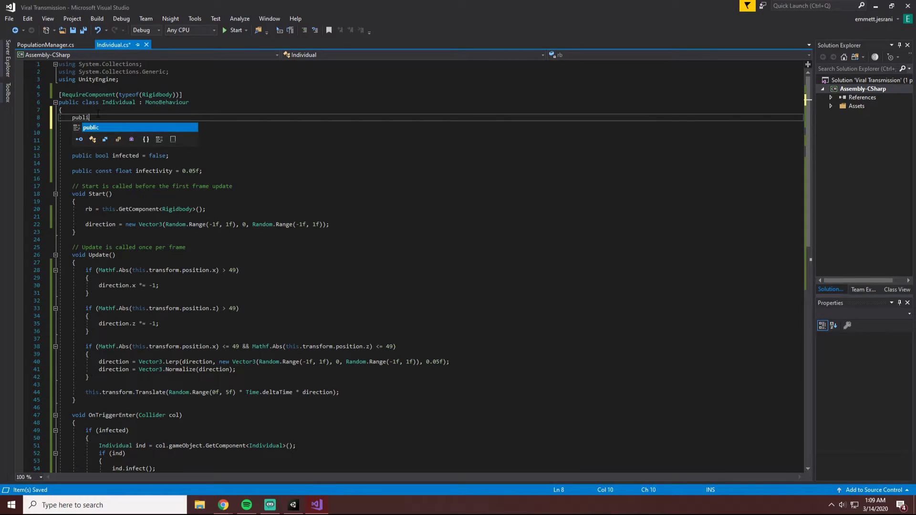
pyautogui.write('c Material')
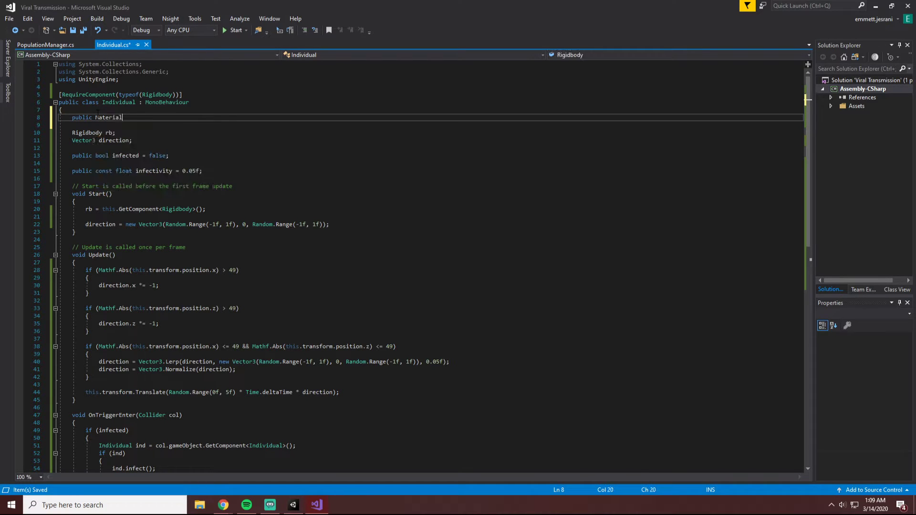
pyautogui.write(' health')
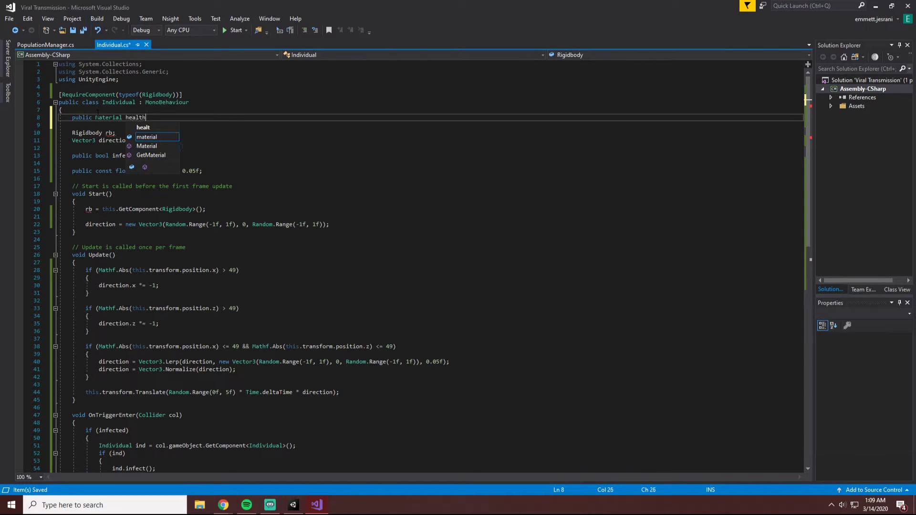
pyautogui.write('y;, ')
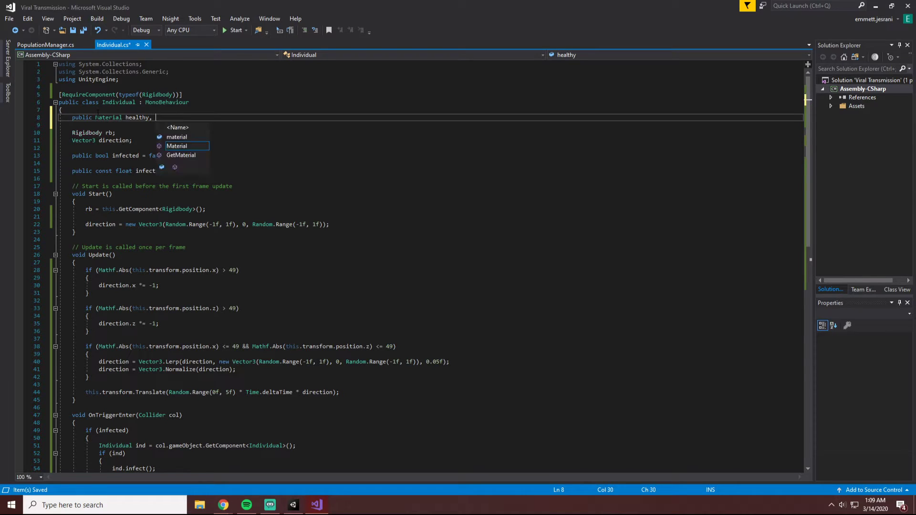
pyautogui.write('infected;')
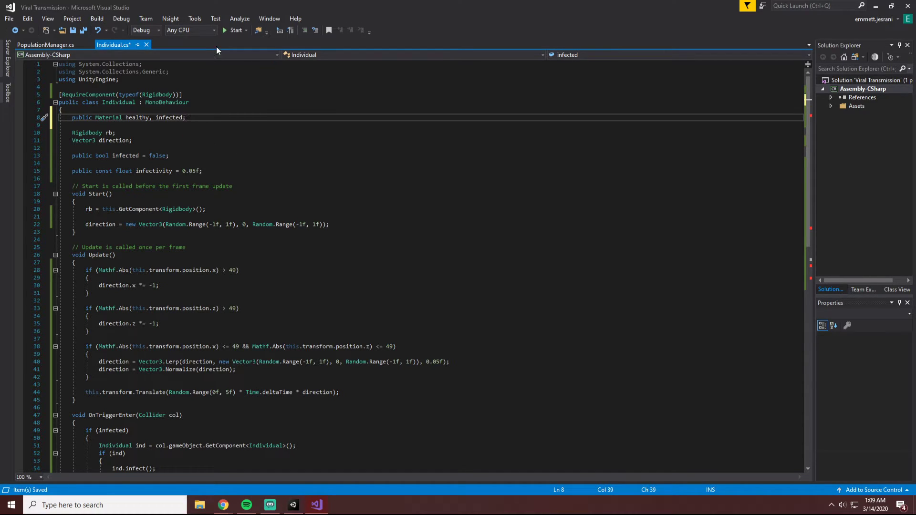
pyautogui.hotkey('ctrl', 's')
# Switch to Unity and inspect the Individual script component on the Person prefab and the Capsule object for the new material fields.
pyautogui.click(292, 511)
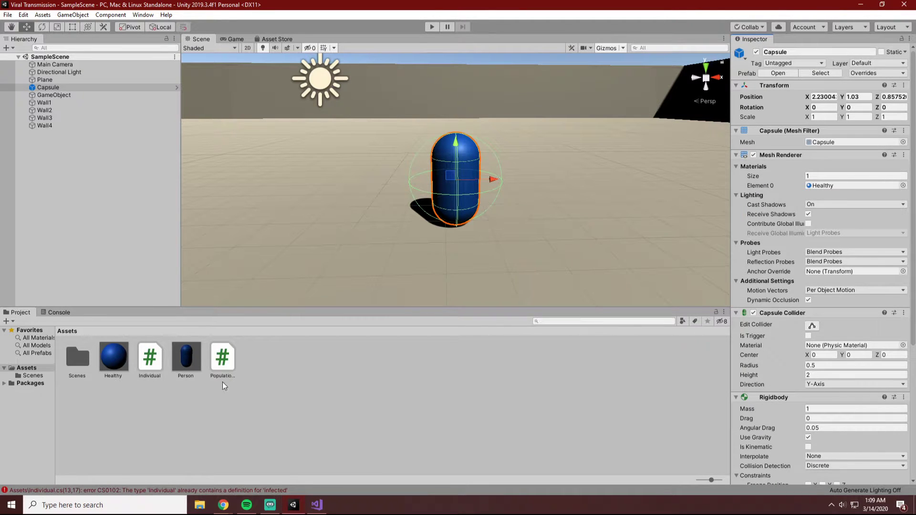
pyautogui.click(178, 355)
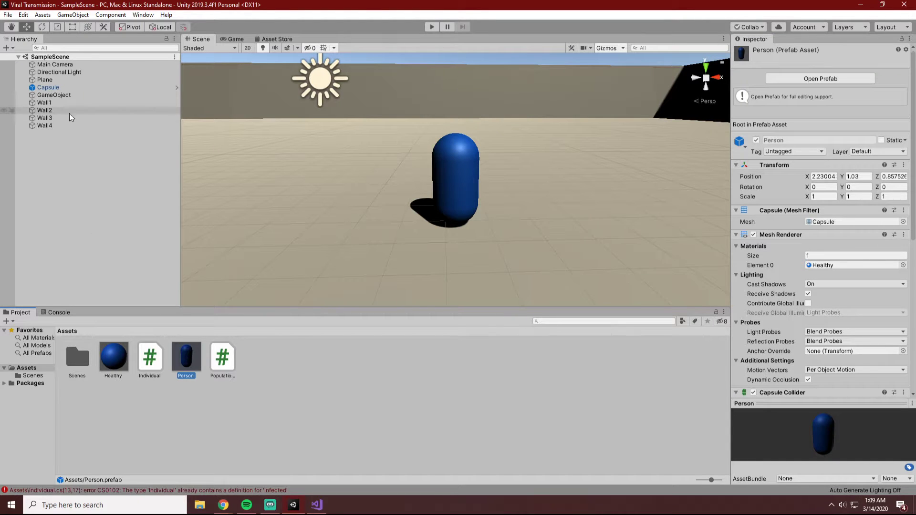
pyautogui.scroll(-10, 793, 320)
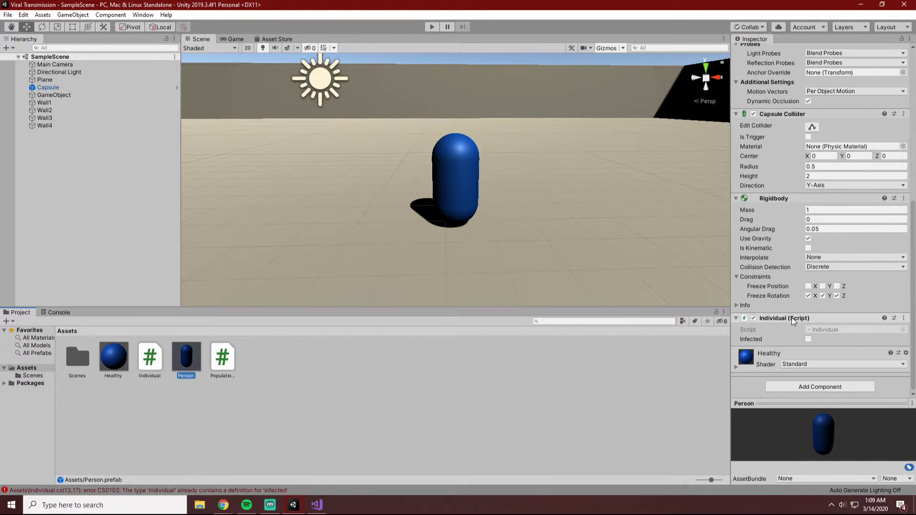
pyautogui.scroll(10, 793, 320)
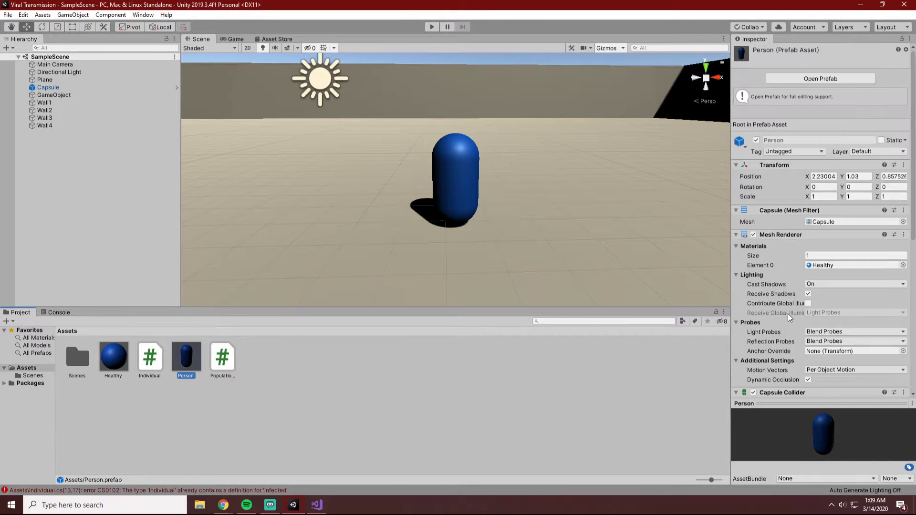
pyautogui.click(47, 87)
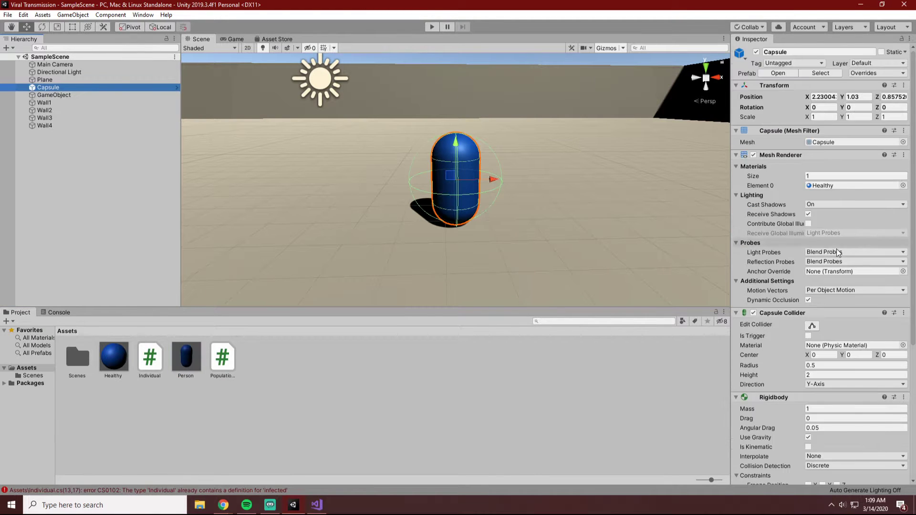
pyautogui.scroll(-6, 808, 261)
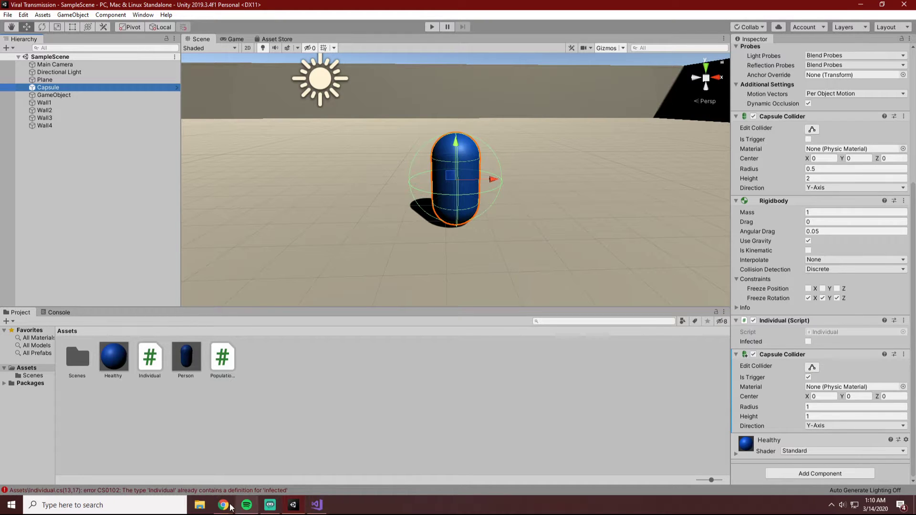
# Open the Individual.cs compile error from the Console in Visual Studio and check the infected declaration and its use against the error.
pyautogui.click(208, 490)
pyautogui.doubleClick(140, 329)
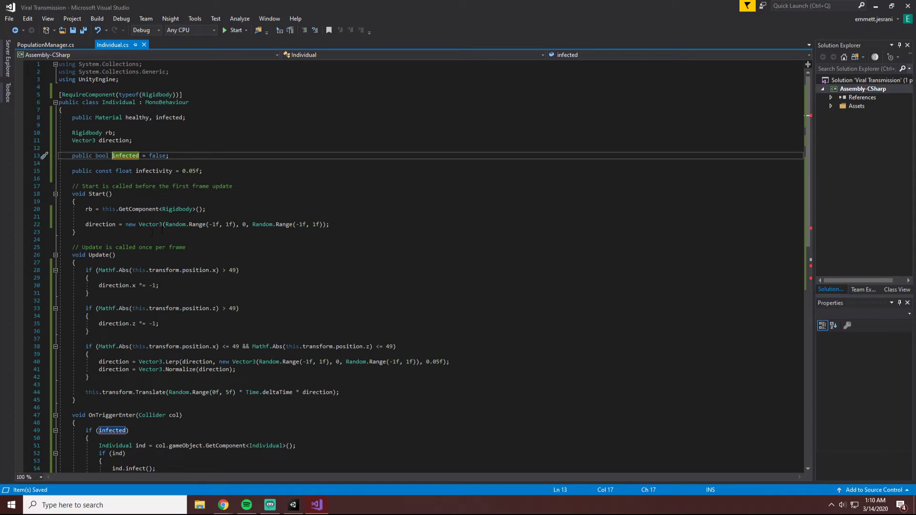
pyautogui.moveTo(113, 431)
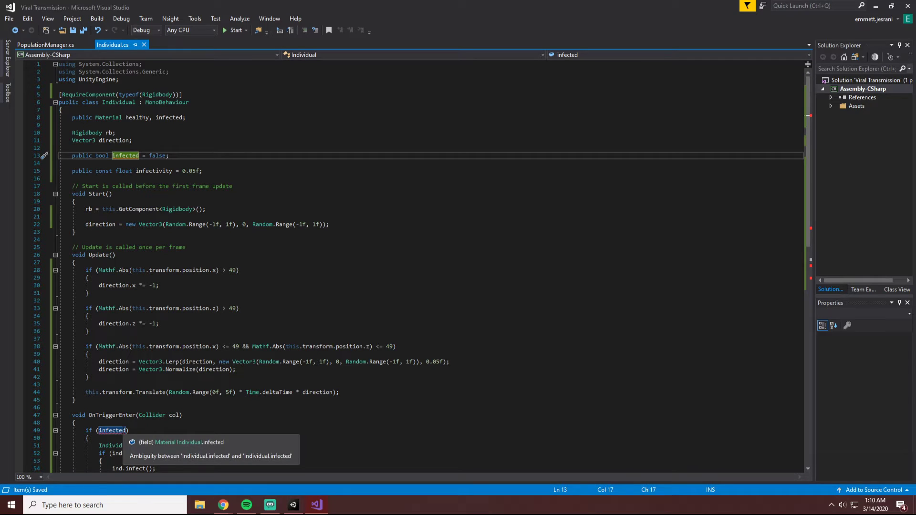
pyautogui.click(294, 505)
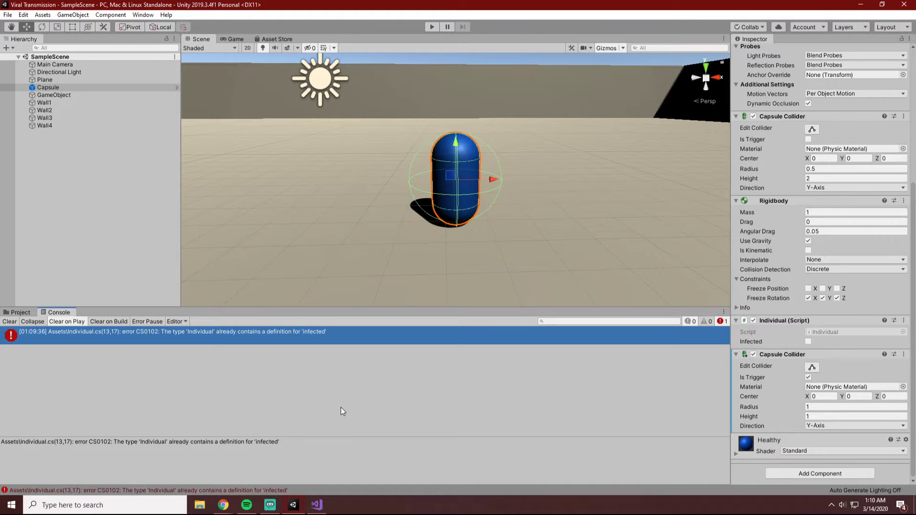
pyautogui.click(316, 505)
# Examine the flagged infected references in OnTriggerEnter and infect against the field declarations at the start of the Individual class.
pyautogui.scroll(-2, 340, 405)
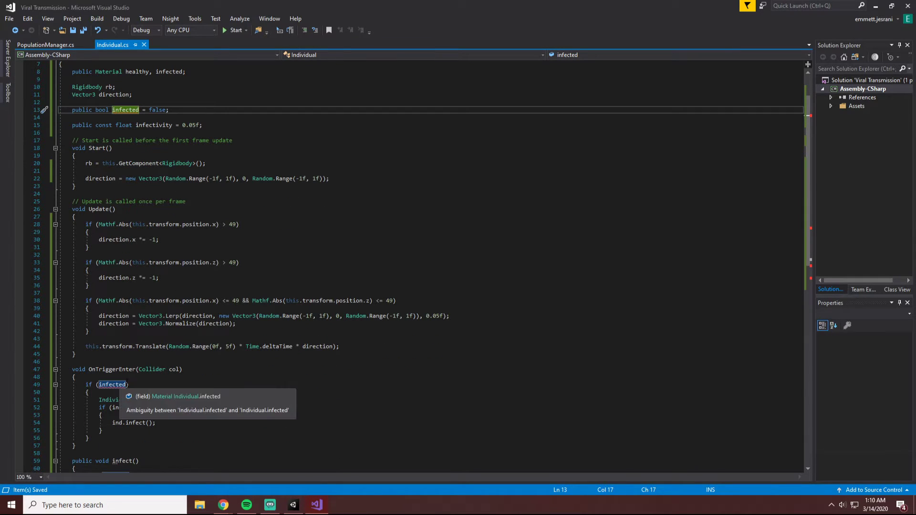
pyautogui.click(113, 385)
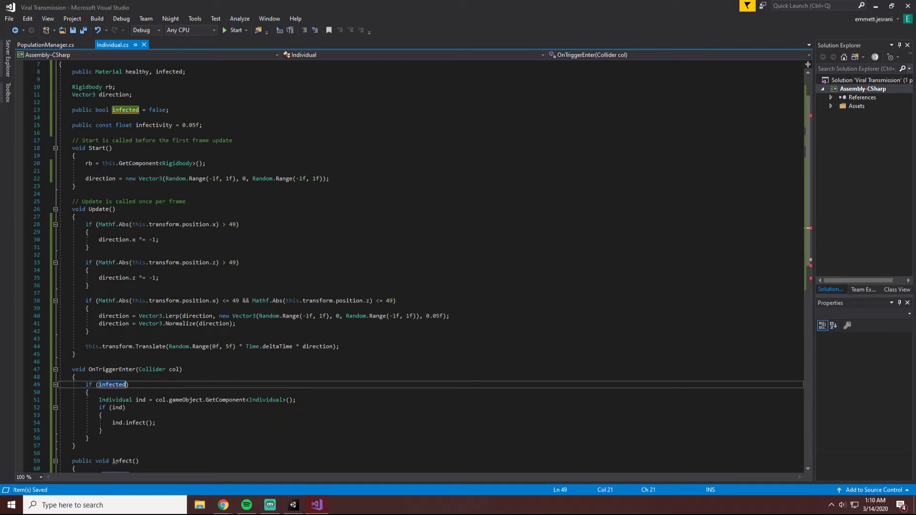
pyautogui.moveTo(223, 505)
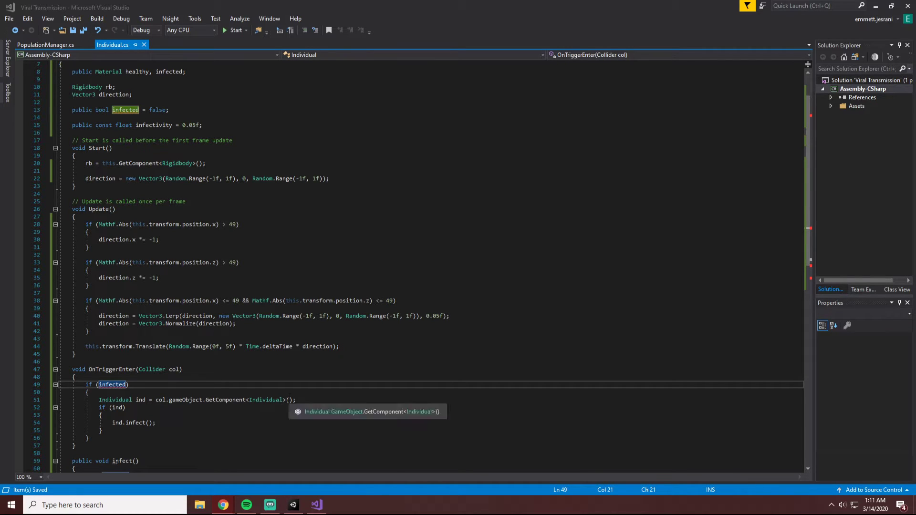
pyautogui.moveTo(106, 384)
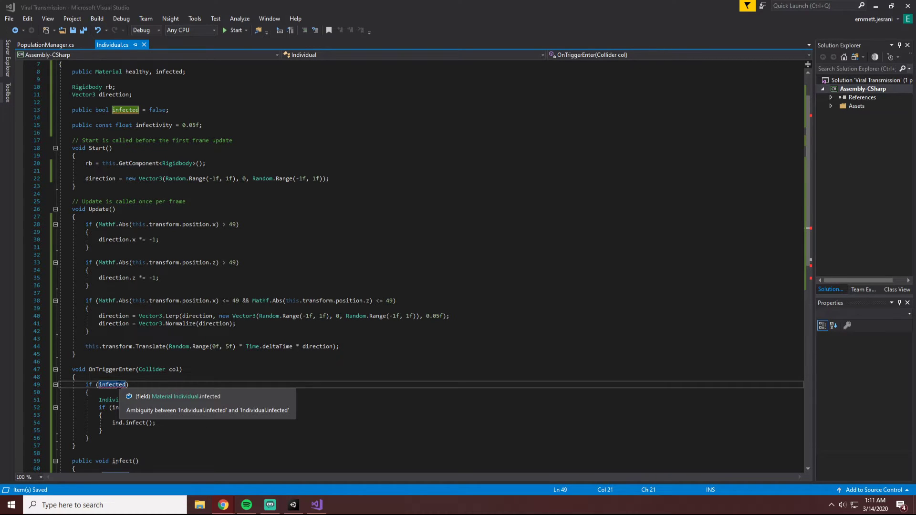
pyautogui.scroll(-6, 197, 380)
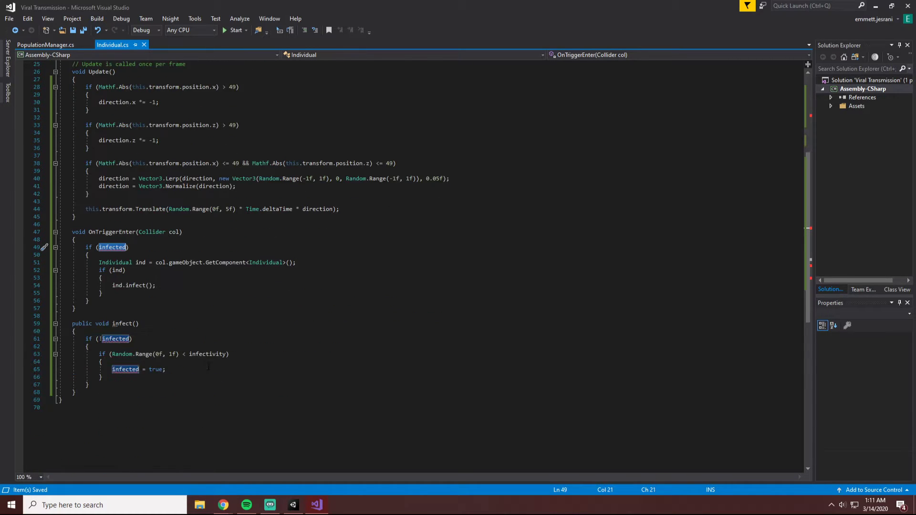
pyautogui.moveTo(124, 337)
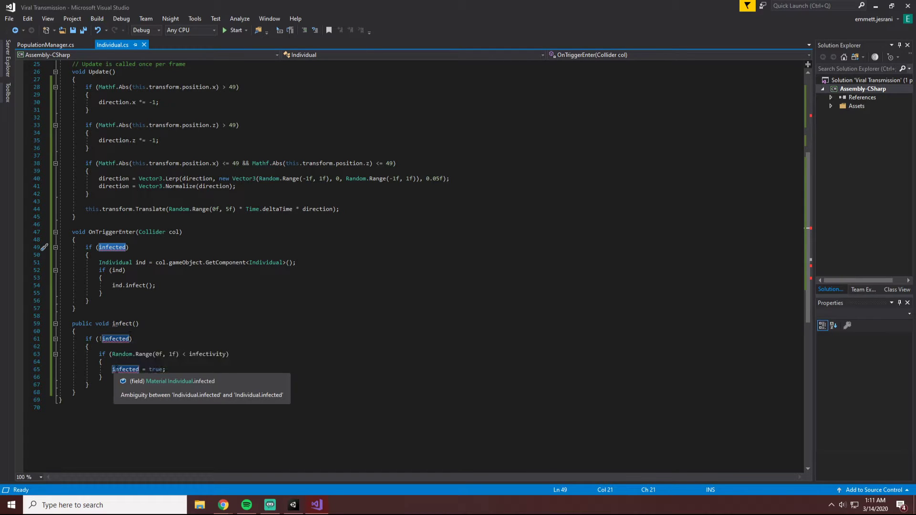
pyautogui.moveTo(127, 370)
pyautogui.scroll(8, 127, 371)
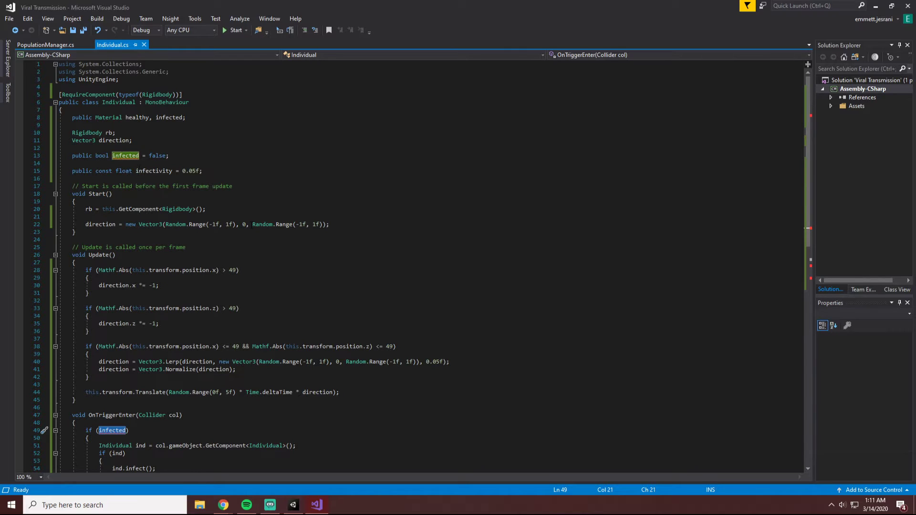
pyautogui.scroll(-2, 252, 225)
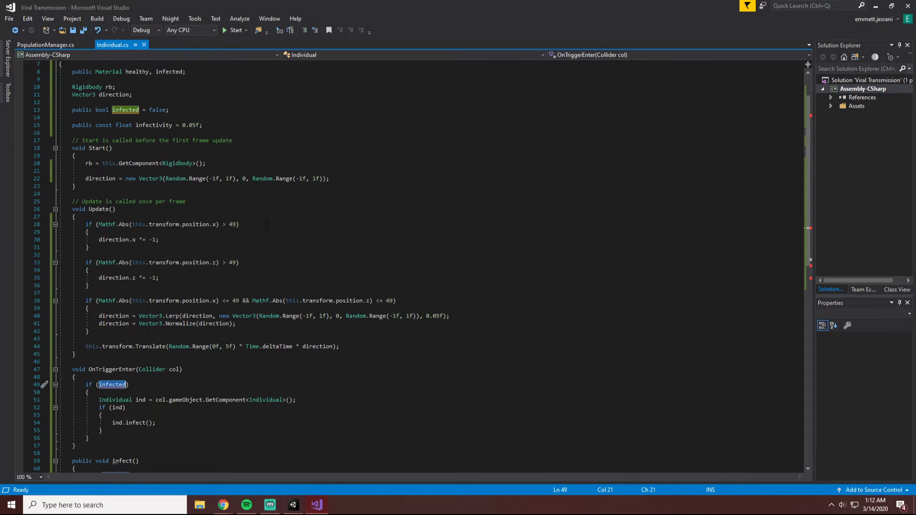
pyautogui.scroll(2, 184, 161)
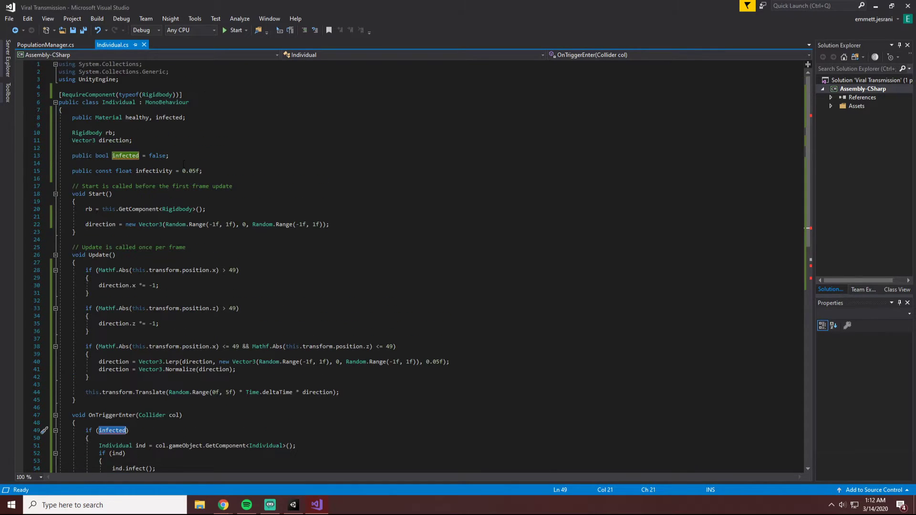
pyautogui.scroll(-5, 191, 162)
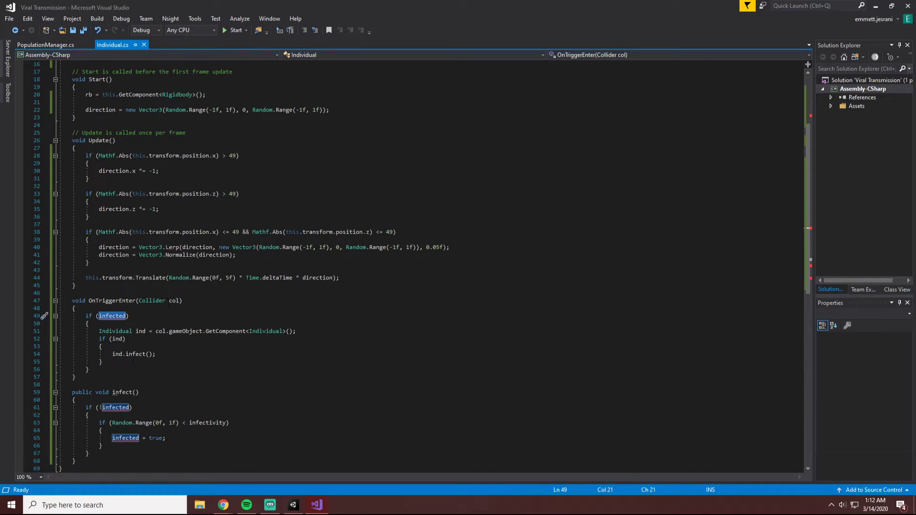
pyautogui.scroll(1, 133, 361)
pyautogui.scroll(-3, 133, 362)
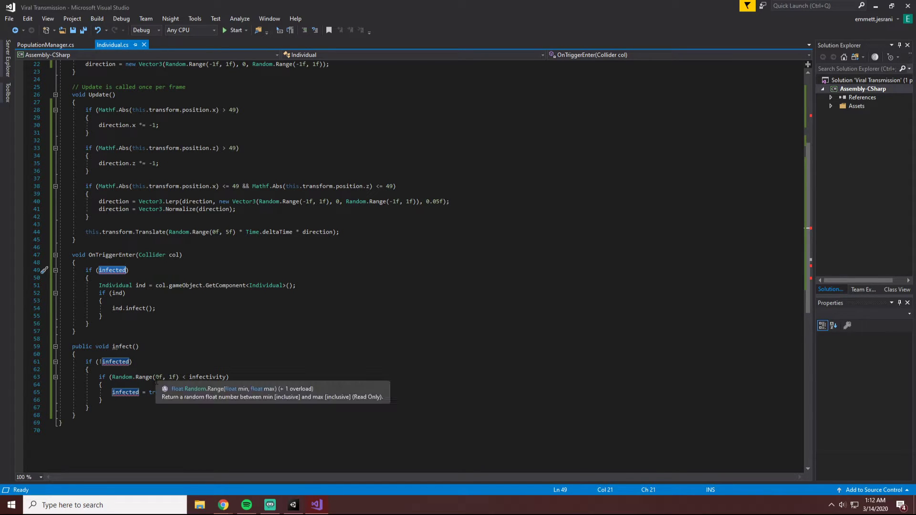
pyautogui.moveTo(108, 362)
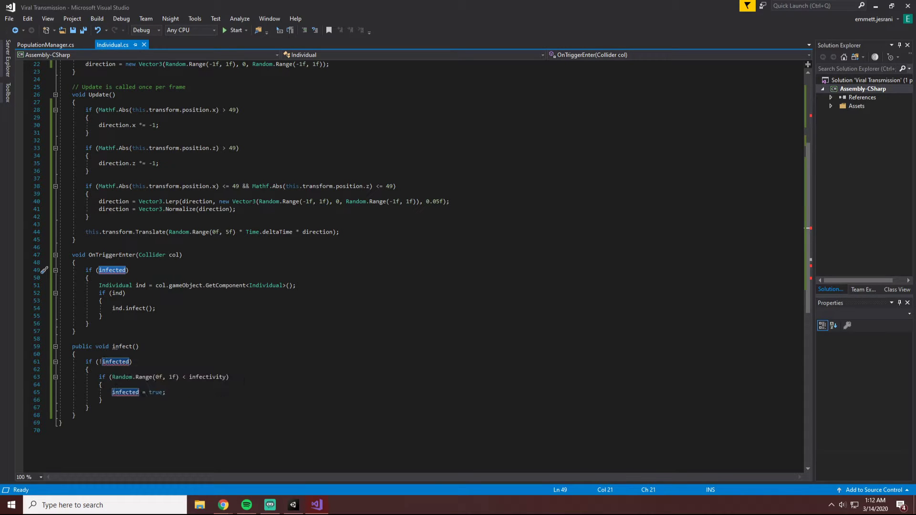
pyautogui.scroll(7, 115, 348)
pyautogui.scroll(-7, 172, 271)
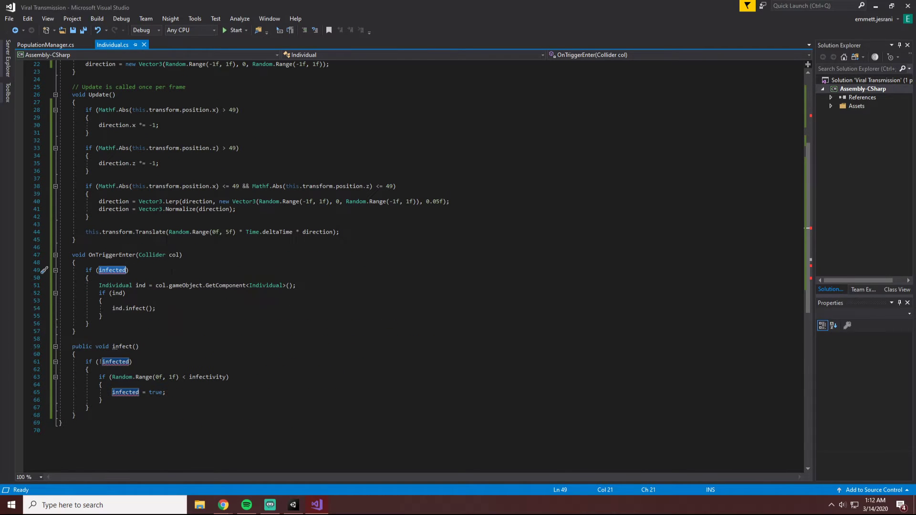
# Try qualifying infected with this. in the OnTriggerEnter condition, then restore if (infected) and save the script.
pyautogui.click(99, 270)
pyautogui.write('this.infected,')
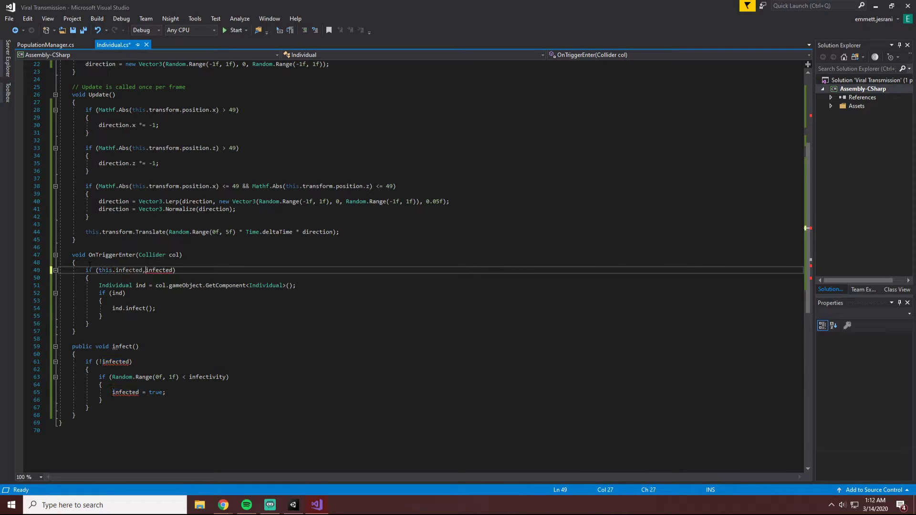
pyautogui.press('BackSpace')
pyautogui.press('BackSpace')
pyautogui.press('BackSpace')
pyautogui.press('BackSpace')
pyautogui.moveTo(126, 272)
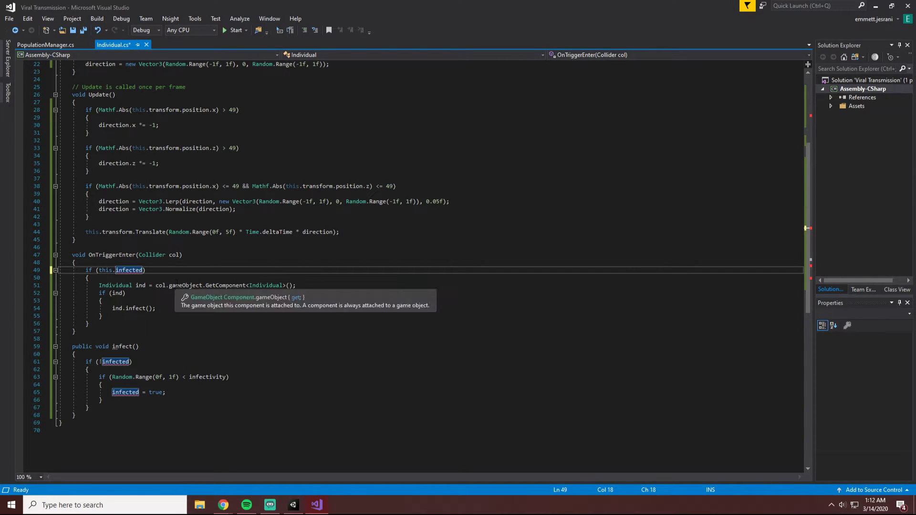
pyautogui.press('BackSpace')
pyautogui.press('BackSpace')
pyautogui.press('BackSpace')
pyautogui.press('BackSpace')
pyautogui.press('BackSpace')
pyautogui.press('BackSpace')
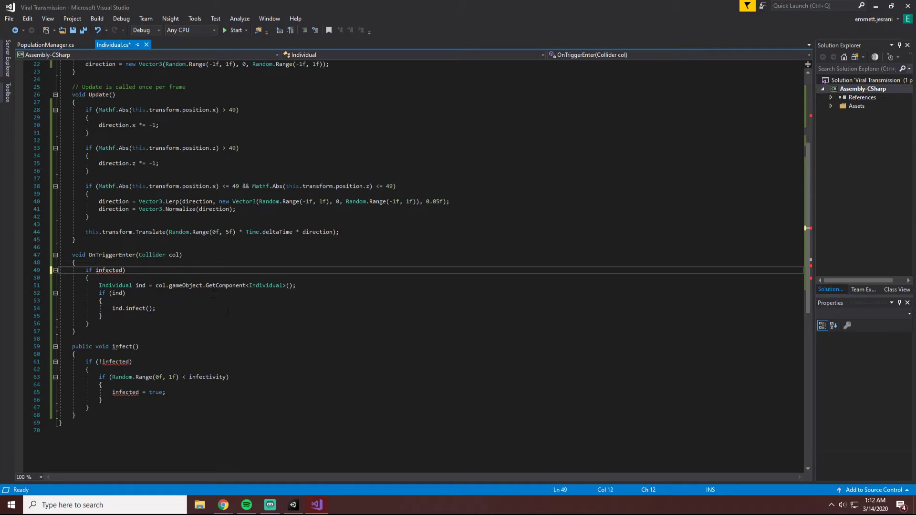
pyautogui.write('(')
pyautogui.hotkey('ctrl', 's')
pyautogui.hotkey('alt', 'Tab')
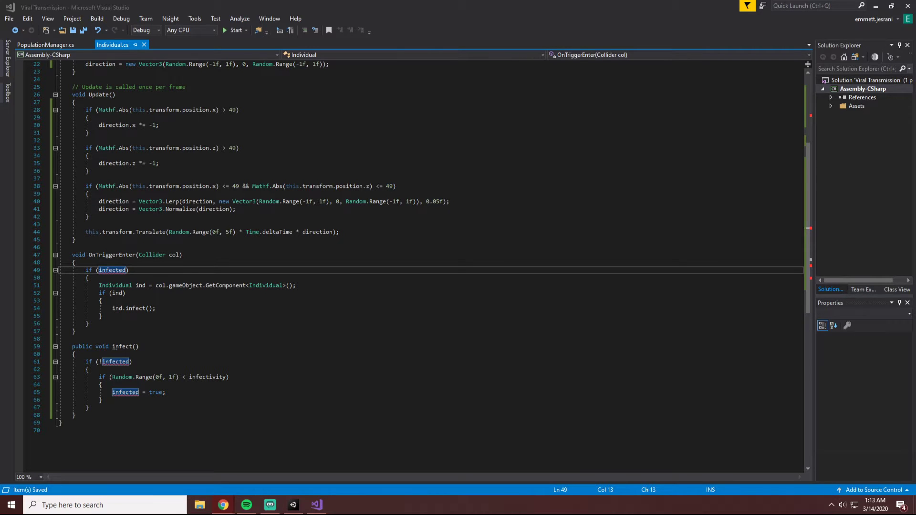
# Try comparing infected == true in the OnTriggerEnter condition, then return it to if (infected) and save.
pyautogui.scroll(4, 610, 255)
pyautogui.scroll(-2, 562, 229)
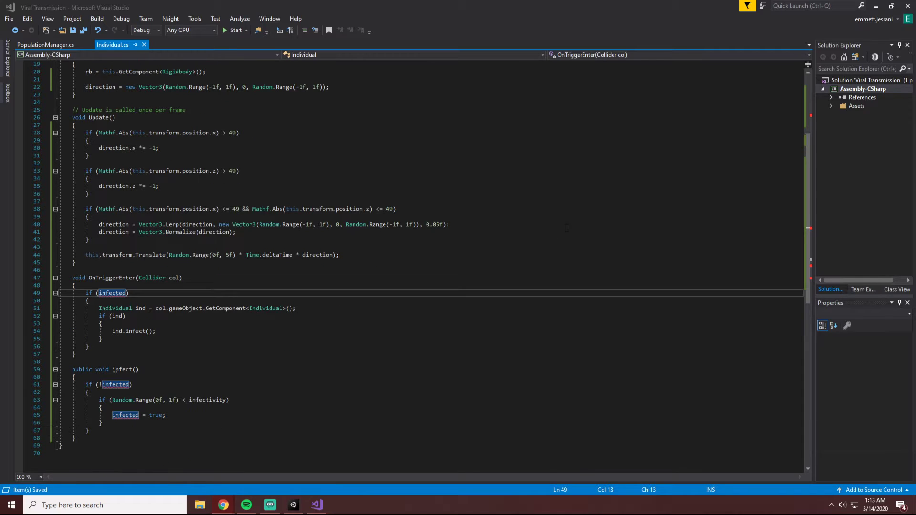
pyautogui.scroll(3, 568, 227)
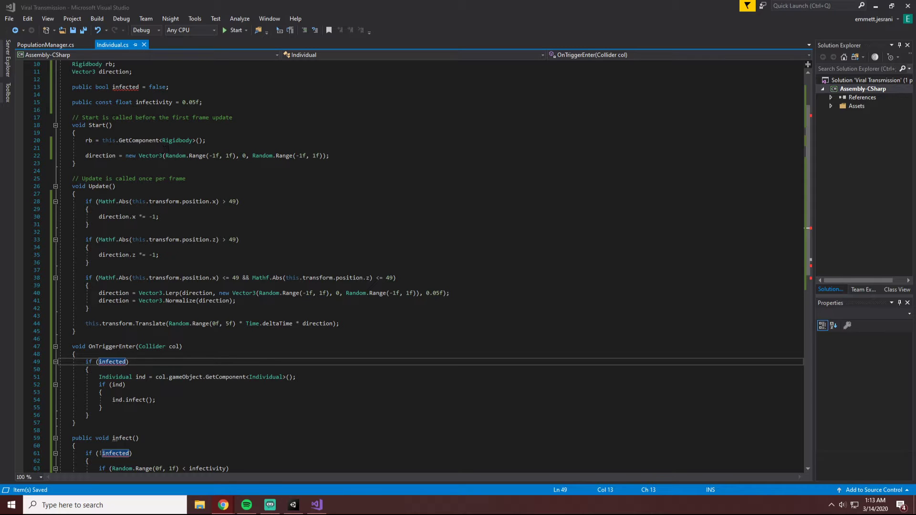
pyautogui.click(127, 363)
pyautogui.write('== true')
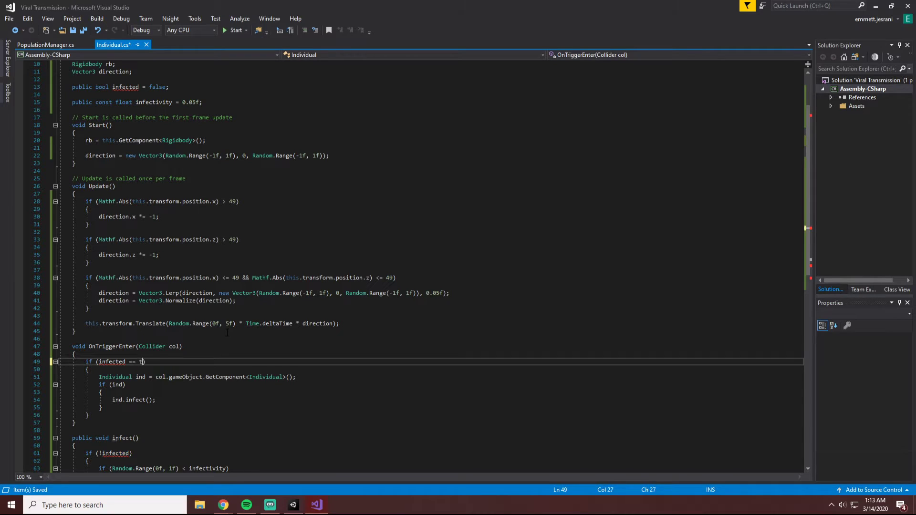
pyautogui.press('BackSpace')
pyautogui.press('BackSpace')
pyautogui.press('BackSpace')
pyautogui.press('BackSpace')
pyautogui.press('BackSpace')
pyautogui.press('BackSpace')
pyautogui.press('BackSpace')
pyautogui.press('BackSpace')
pyautogui.press('BackSpace')
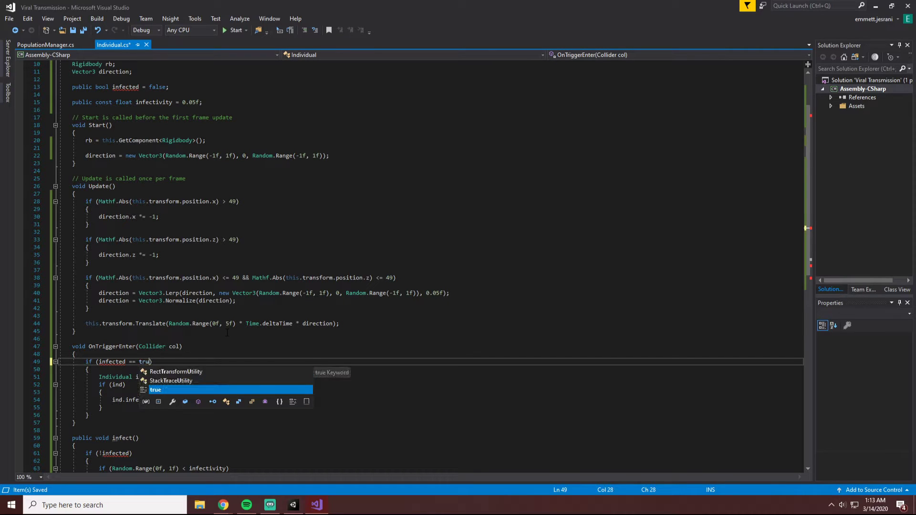
pyautogui.write('d')
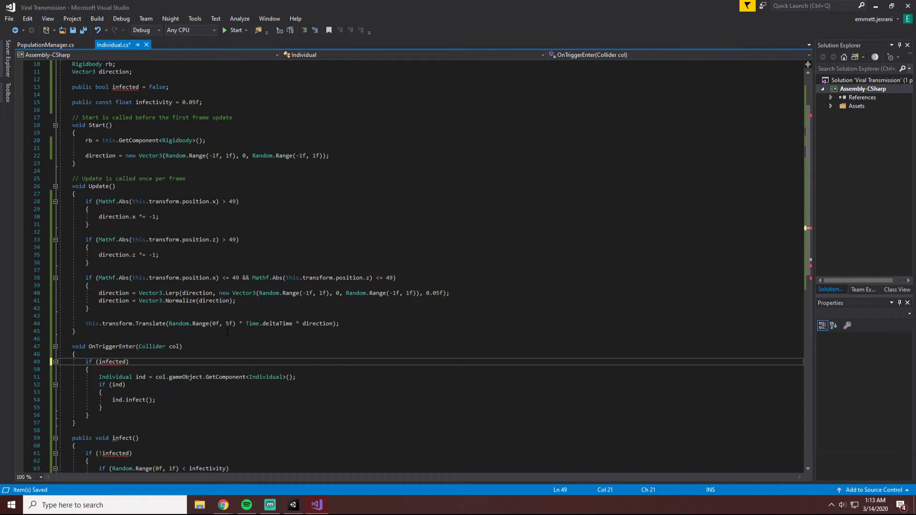
pyautogui.hotkey('ctrl', 's')
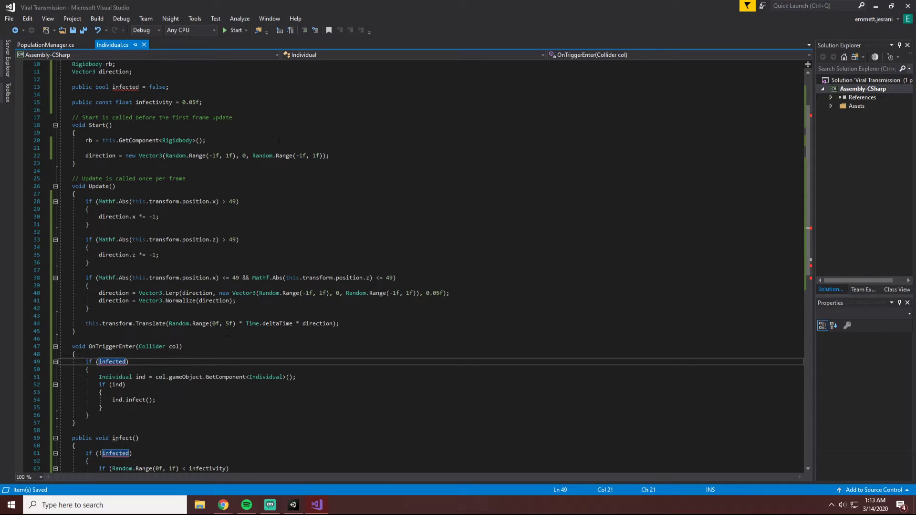
pyautogui.hotkey('alt', 'Tab')
# Try removing the public modifier from the bool infected declaration in the Individual class and save the script.
pyautogui.scroll(-3, 502, 225)
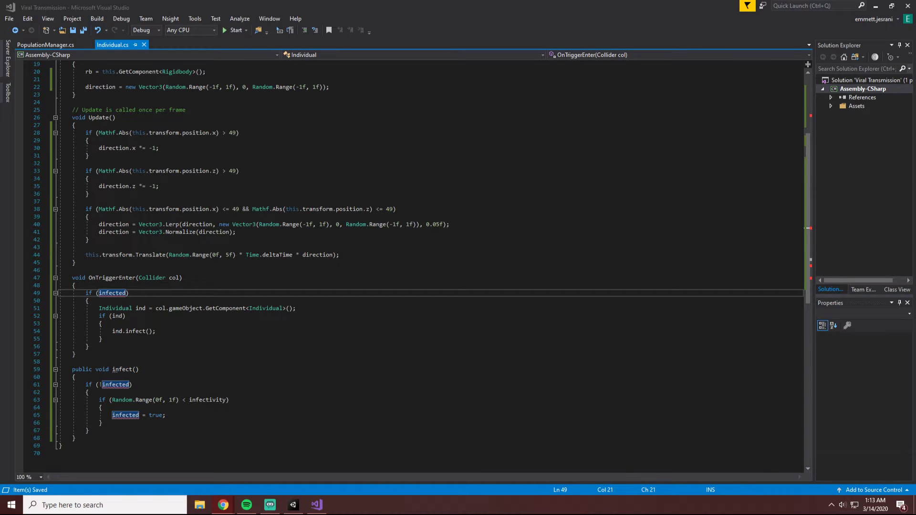
pyautogui.click(102, 385)
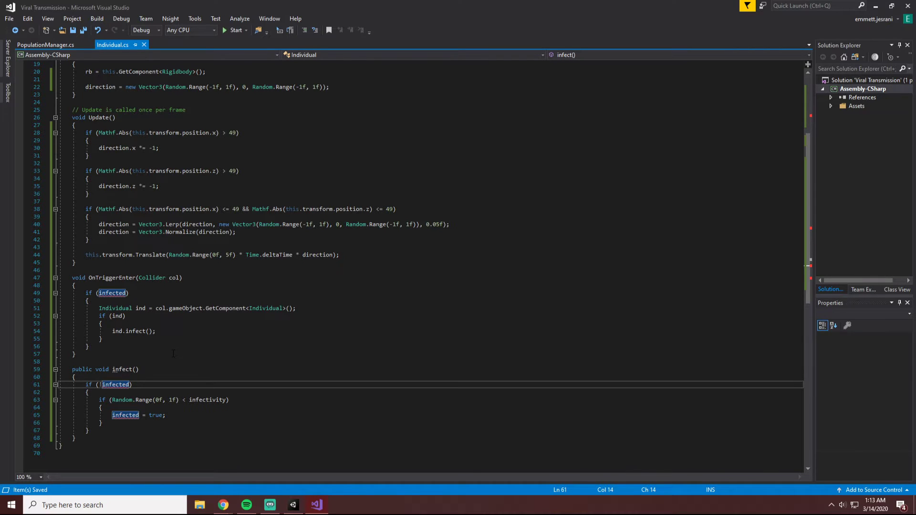
pyautogui.scroll(2, 173, 354)
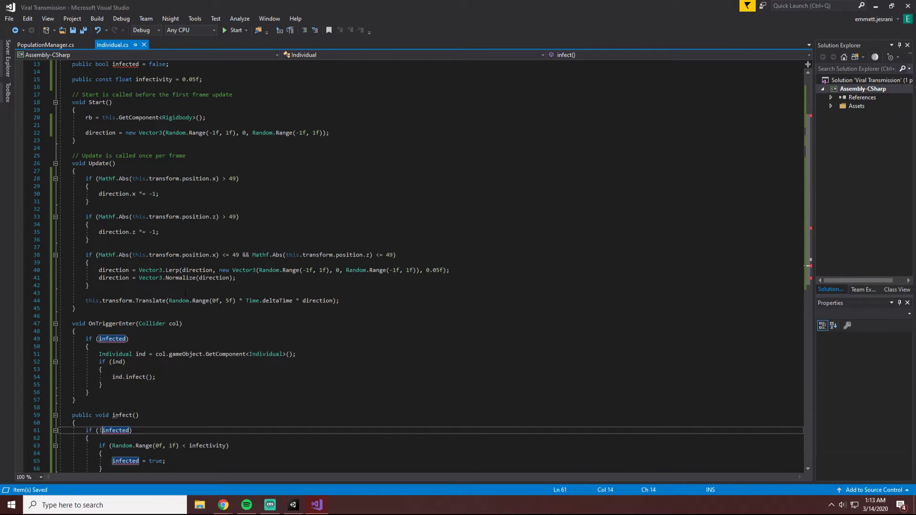
pyautogui.moveTo(72, 64); pyautogui.dragTo(92, 64)
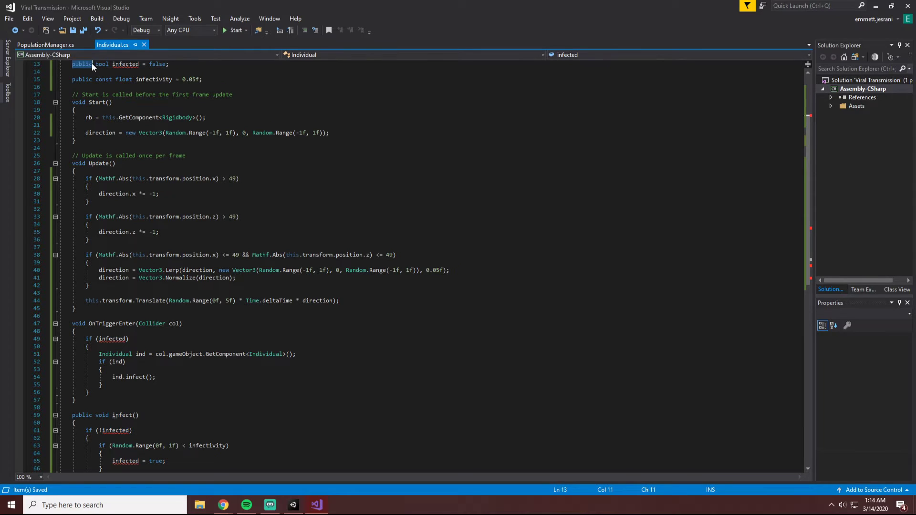
pyautogui.press('Delete')
pyautogui.press('Delete')
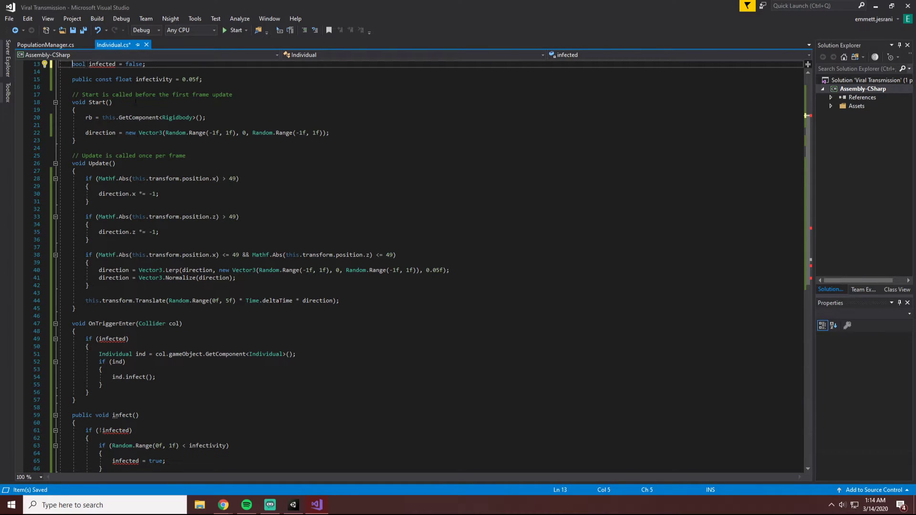
pyautogui.hotkey('ctrl', 's')
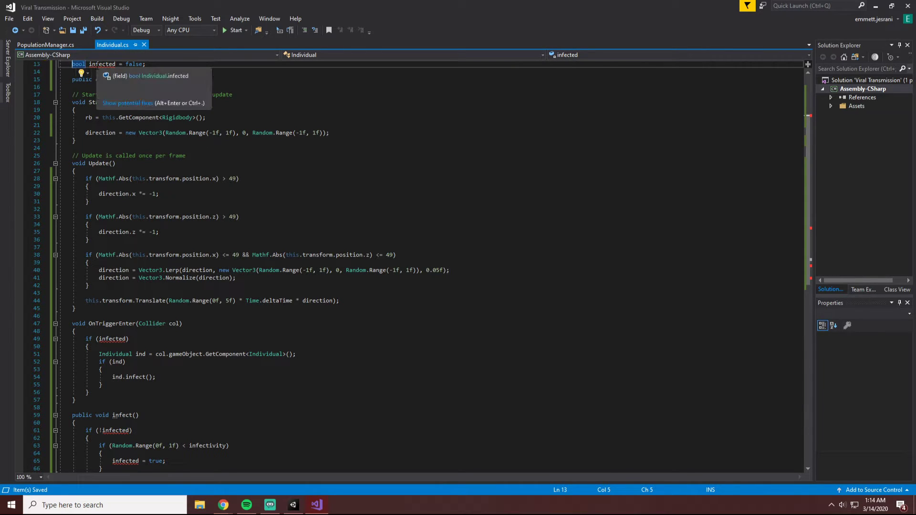
# Try the suggested Add accessibility modifiers fix to make bool infected private, and save the script.
pyautogui.click(122, 103)
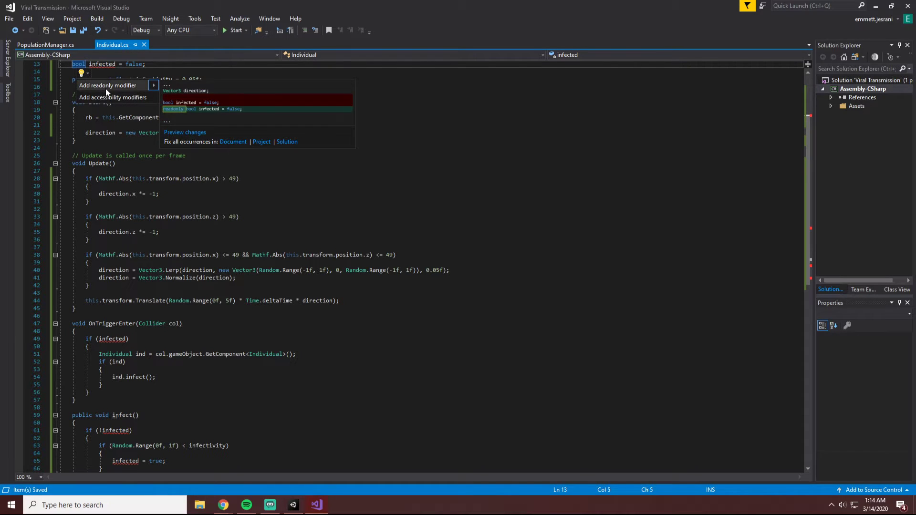
pyautogui.moveTo(102, 97)
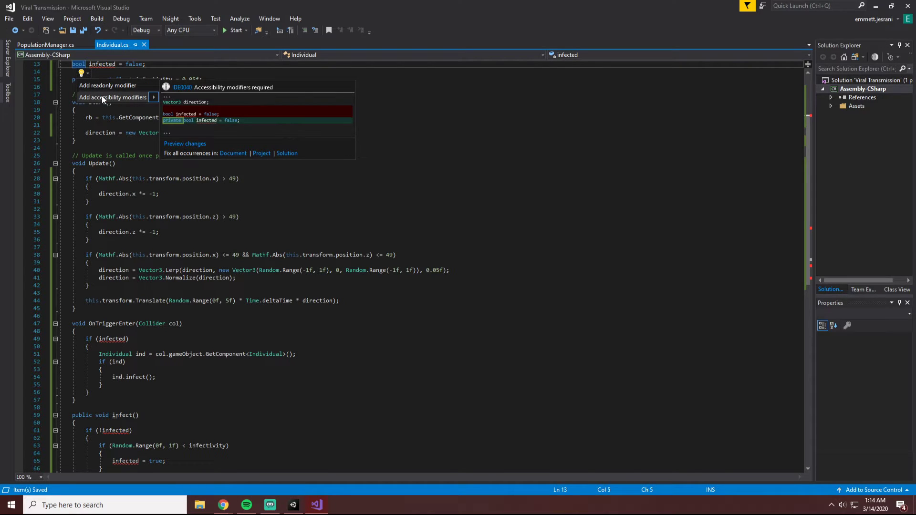
pyautogui.click(102, 96)
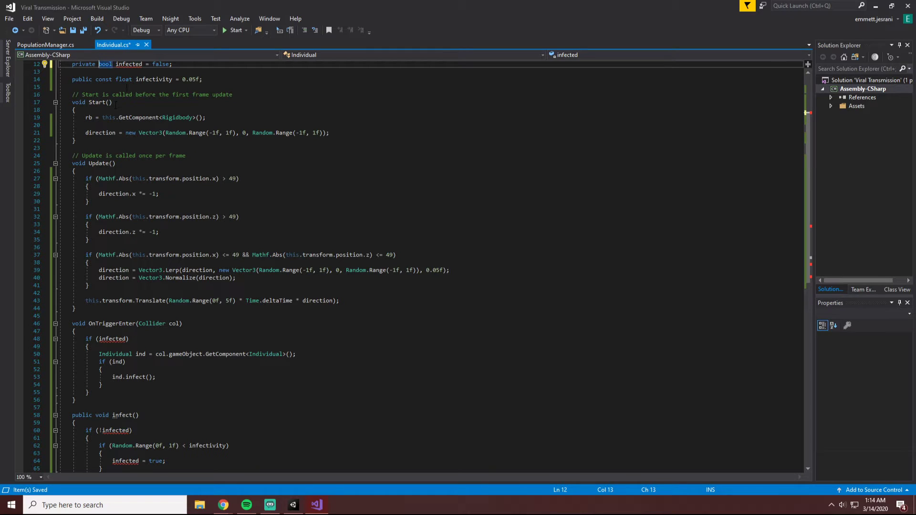
pyautogui.hotkey('ctrl', 's')
# Check the error and suggested fixes on the bool infected field against the Material healthy, infected declaration above it.
pyautogui.moveTo(138, 64)
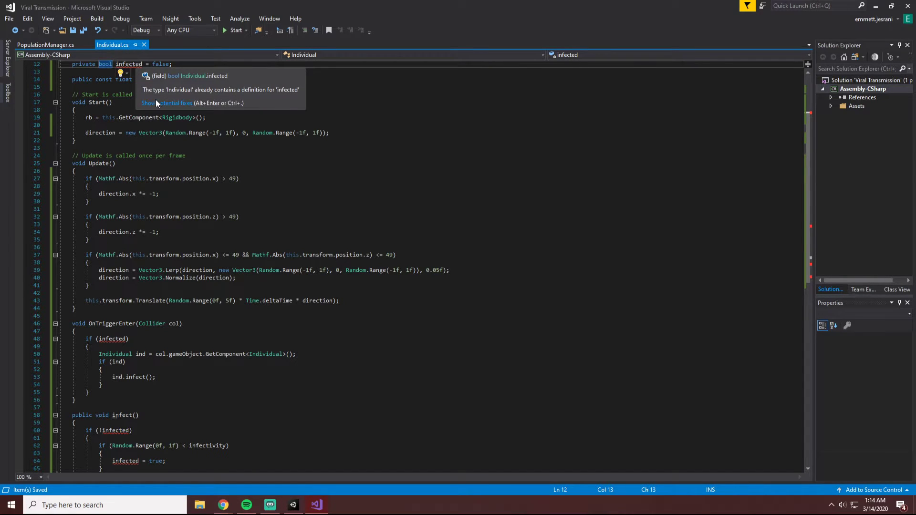
pyautogui.scroll(4, 160, 105)
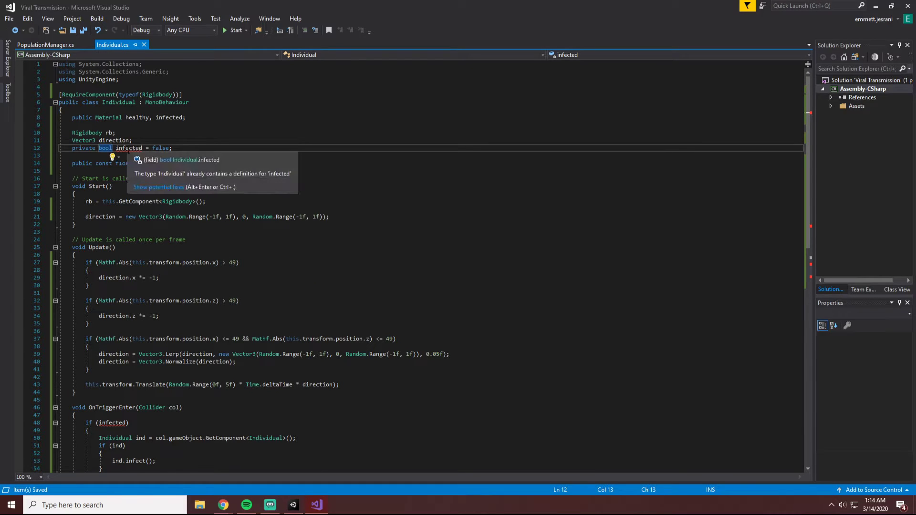
pyautogui.click(172, 188)
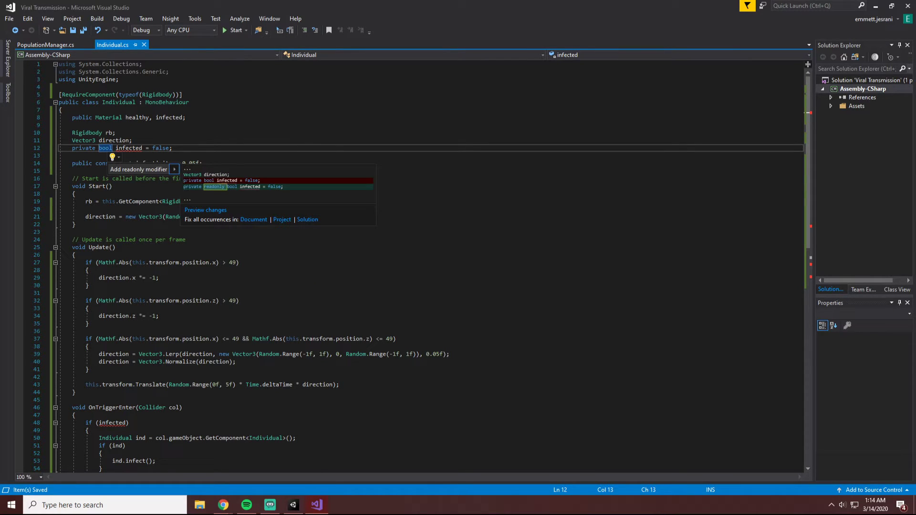
pyautogui.click(114, 133)
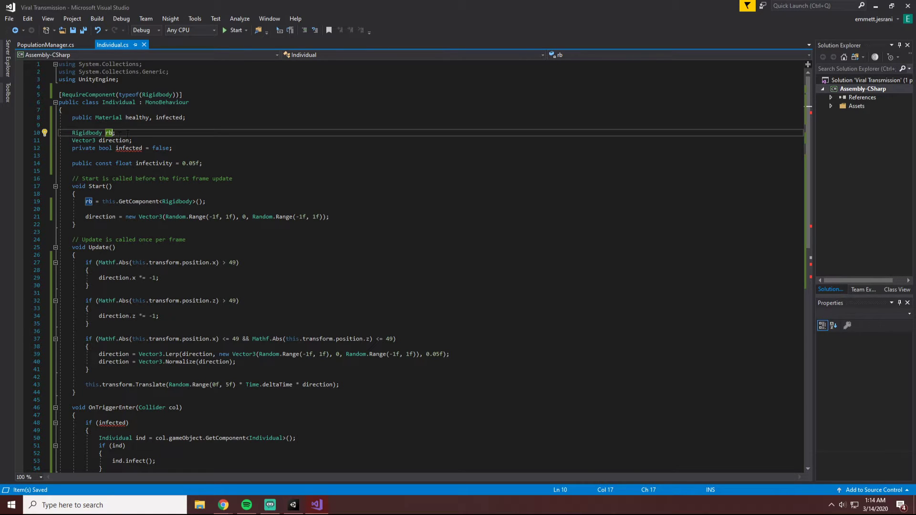
pyautogui.click(183, 117)
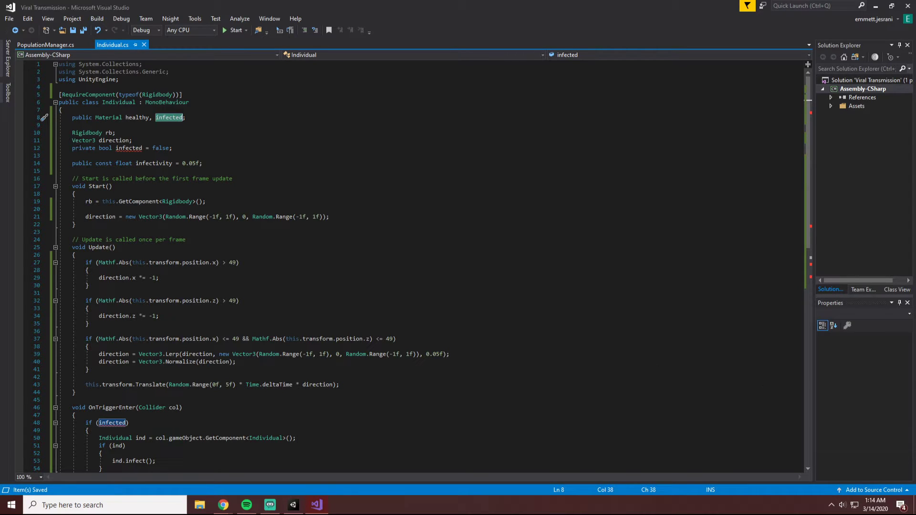
pyautogui.doubleClick(169, 118)
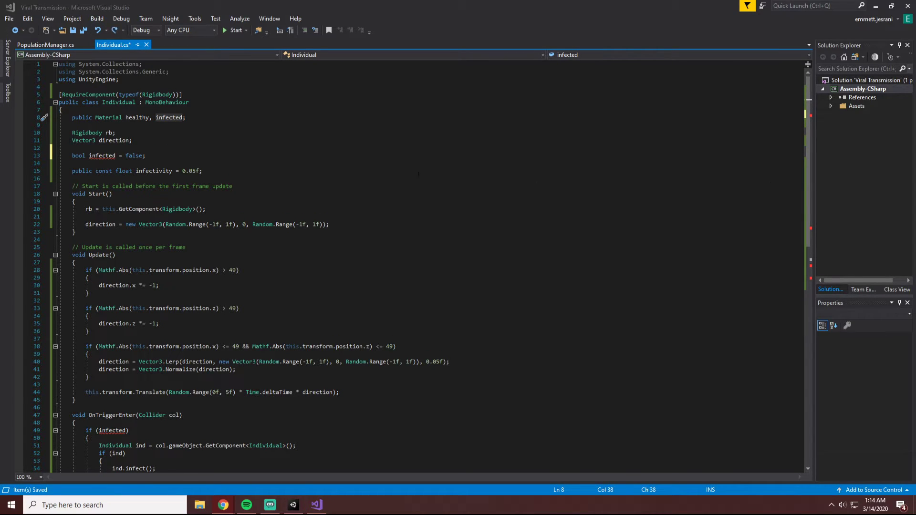
# Undo the modifier changes back to public bool infected = false, keeping if (infected) in OnTriggerEnter, and save.
pyautogui.click(441, 212)
pyautogui.hotkey('ctrl', 'z')
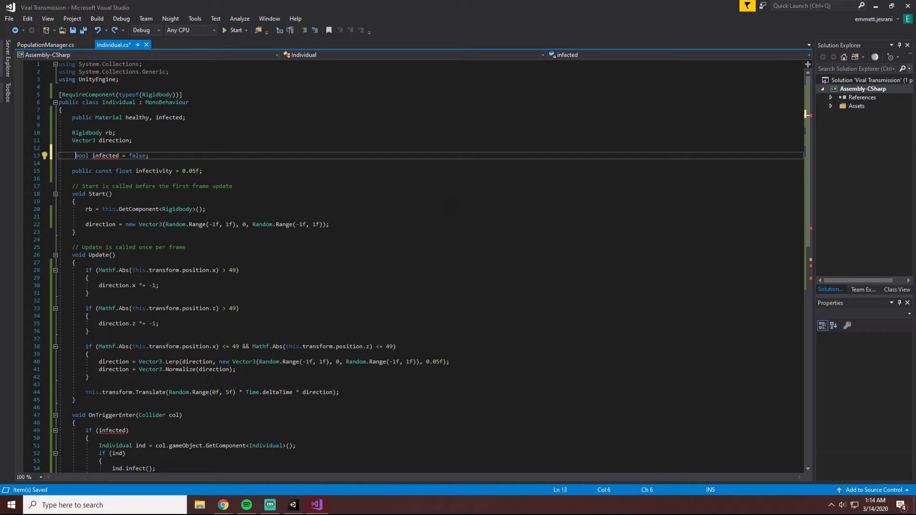
pyautogui.hotkey('ctrl', 'z')
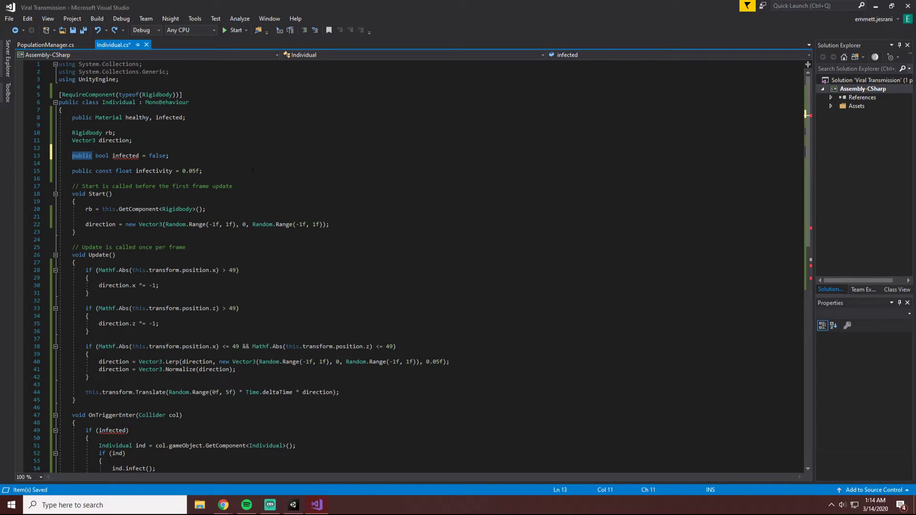
pyautogui.hotkey('ctrl', 'z')
pyautogui.hotkey('ctrl', 'z')
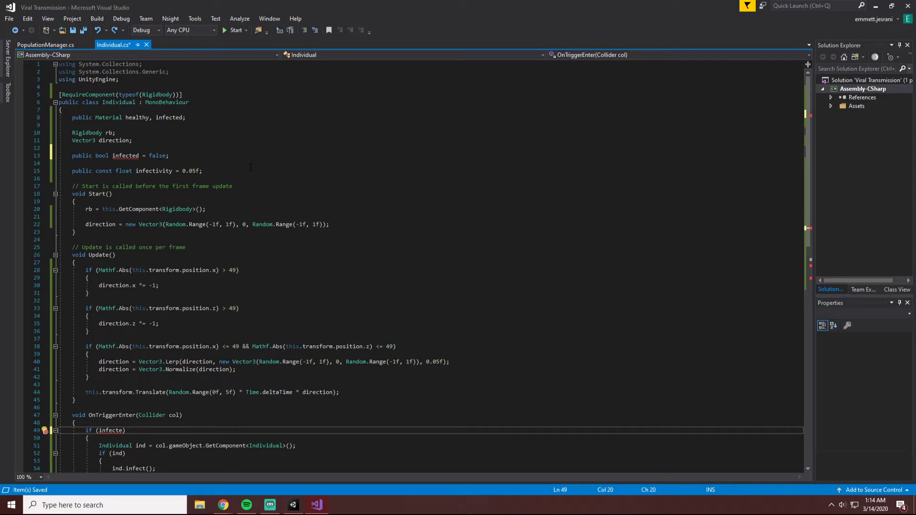
pyautogui.hotkey('ctrl', 'y')
pyautogui.hotkey('ctrl', 's')
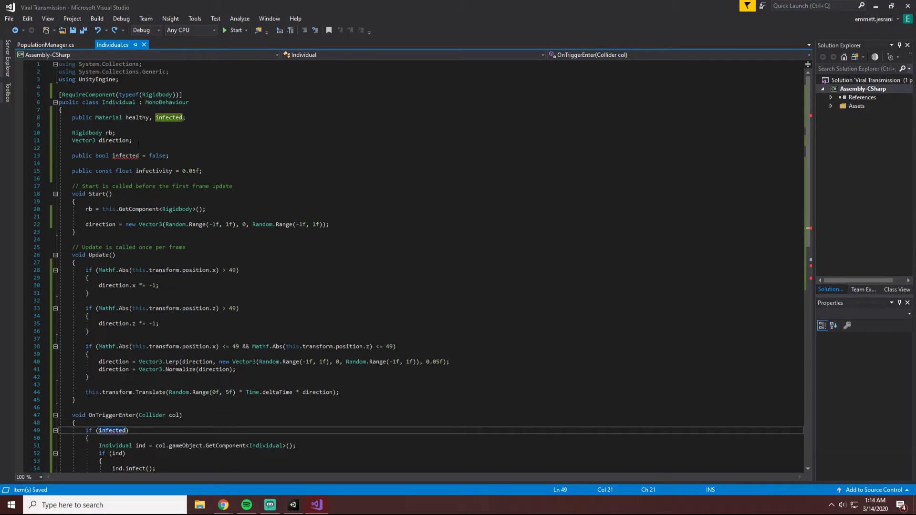
# Rename the infected Material field to sick, save the script, and check the infected references in OnTriggerEnter and infect.
pyautogui.click(169, 117)
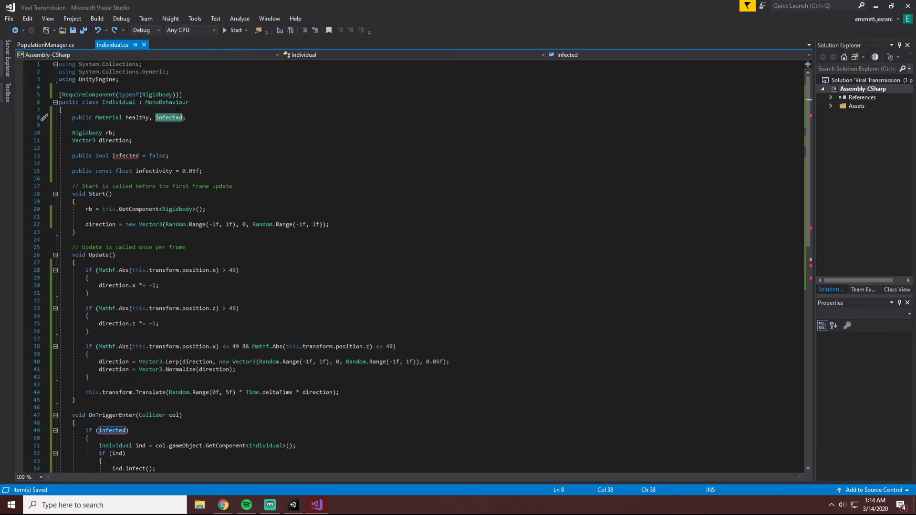
pyautogui.write('sick')
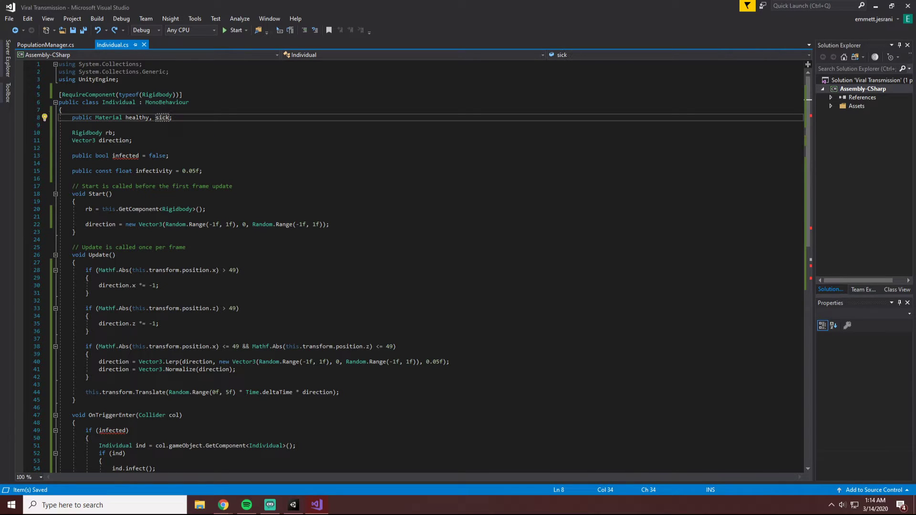
pyautogui.scroll(-7, 212, 122)
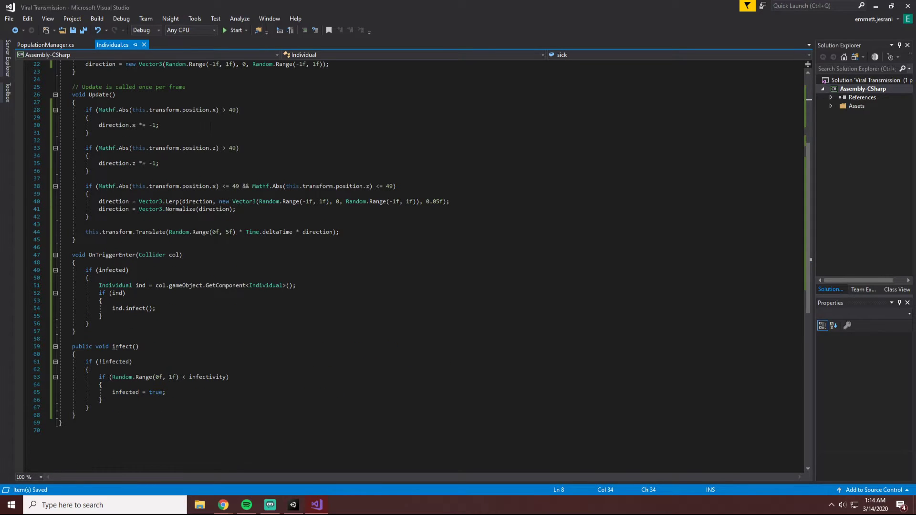
# Switch to Unity and examine the Capsule's Individual script material fields, its colliders, and the project's assets.
pyautogui.click(294, 505)
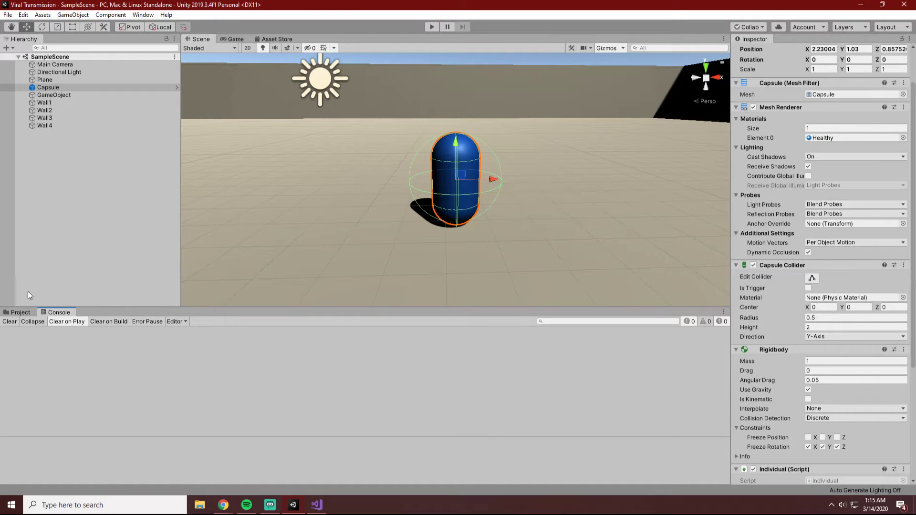
pyautogui.click(19, 312)
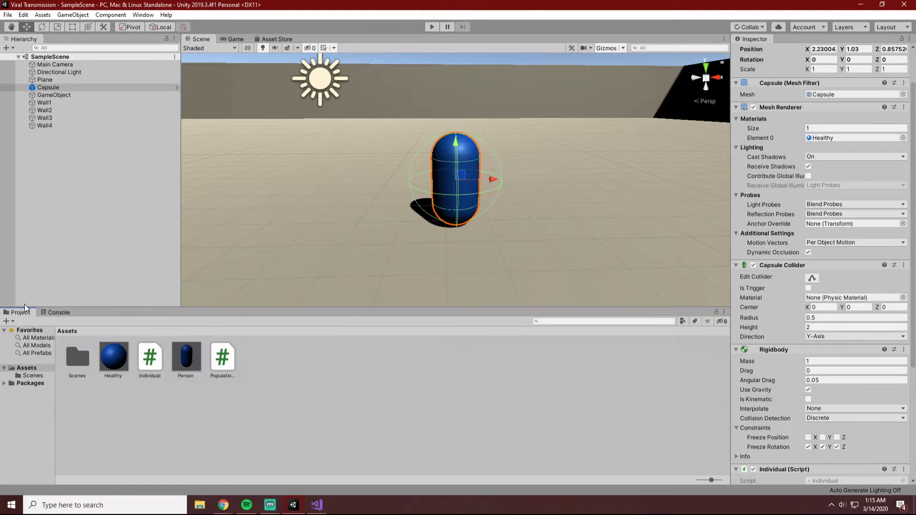
pyautogui.scroll(-5, 816, 333)
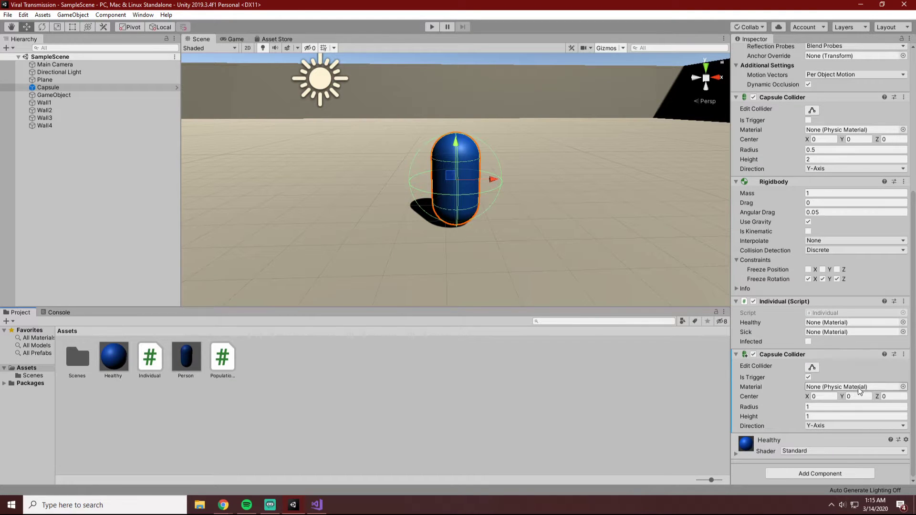
pyautogui.click(903, 387)
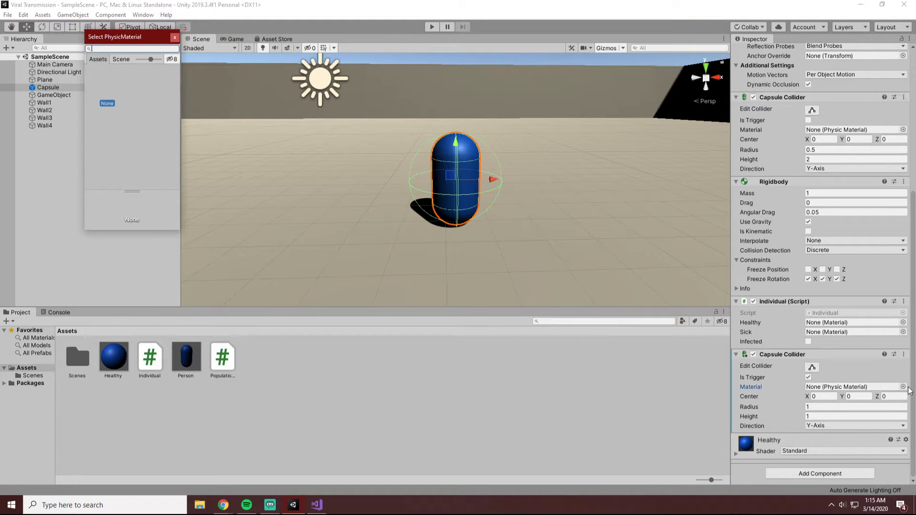
pyautogui.click(175, 37)
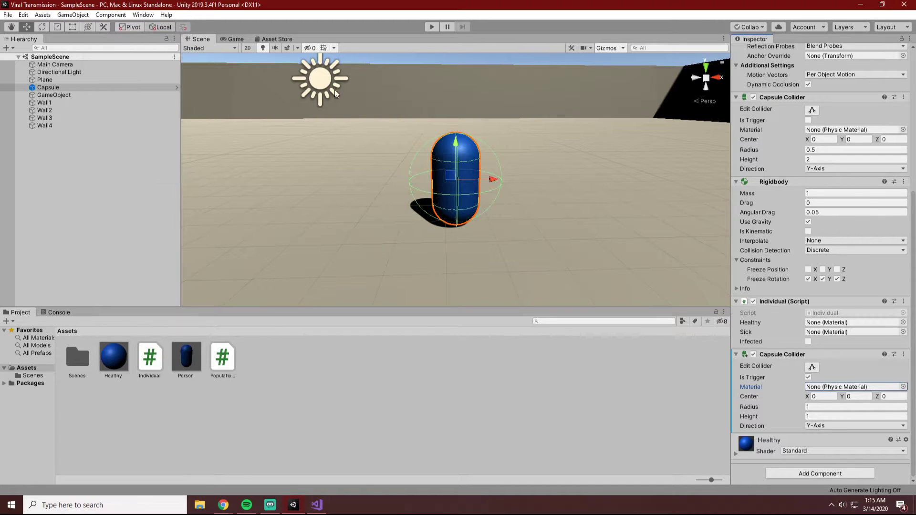
pyautogui.scroll(5, 788, 246)
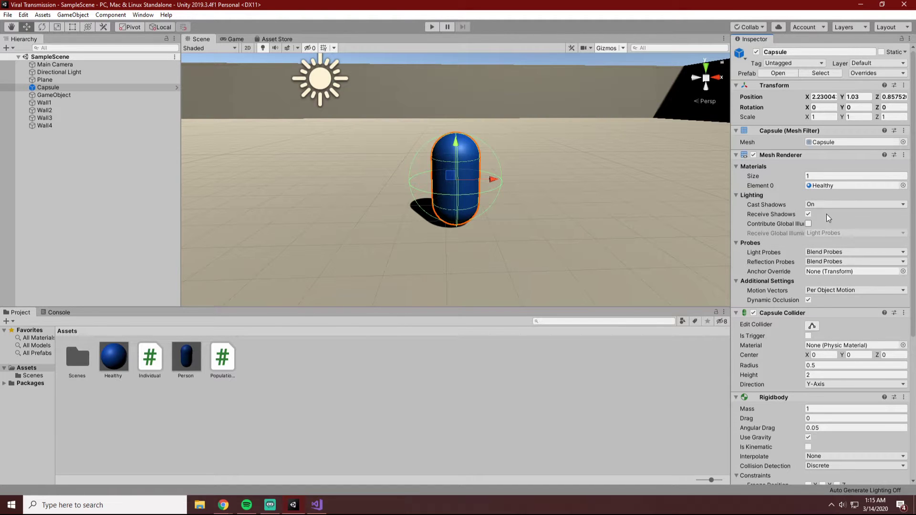
pyautogui.scroll(-5, 828, 218)
pyautogui.scroll(-2, 813, 373)
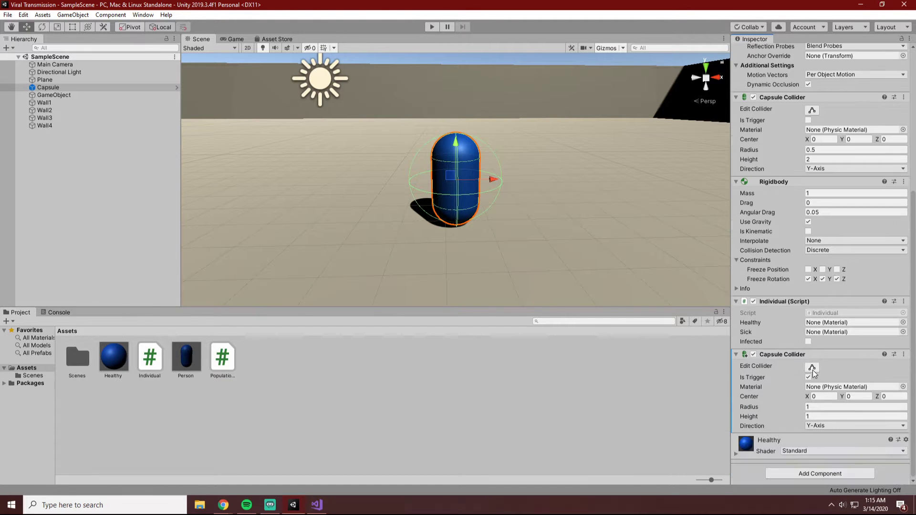
# Create a new material in the Assets folder and set its albedo color to red (FF0000).
pyautogui.rightClick(277, 366)
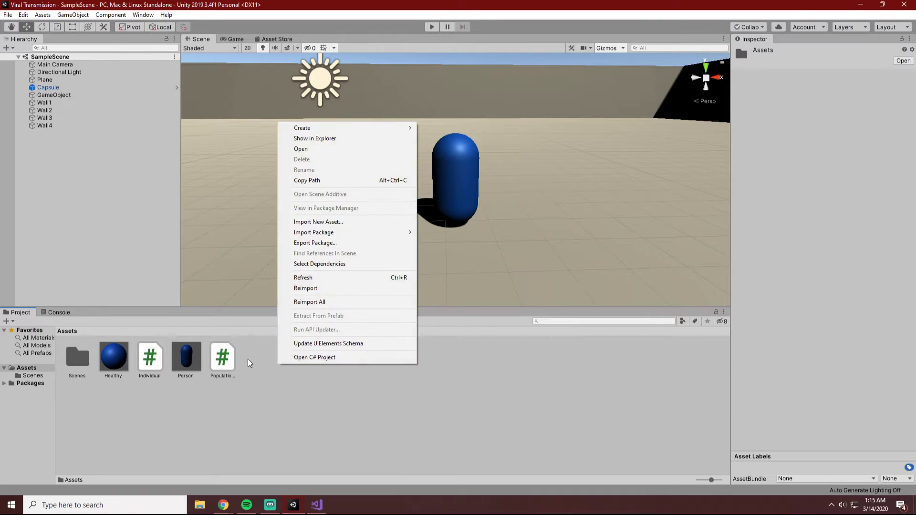
pyautogui.rightClick(113, 359)
pyautogui.click(354, 389)
pyautogui.rightClick(290, 368)
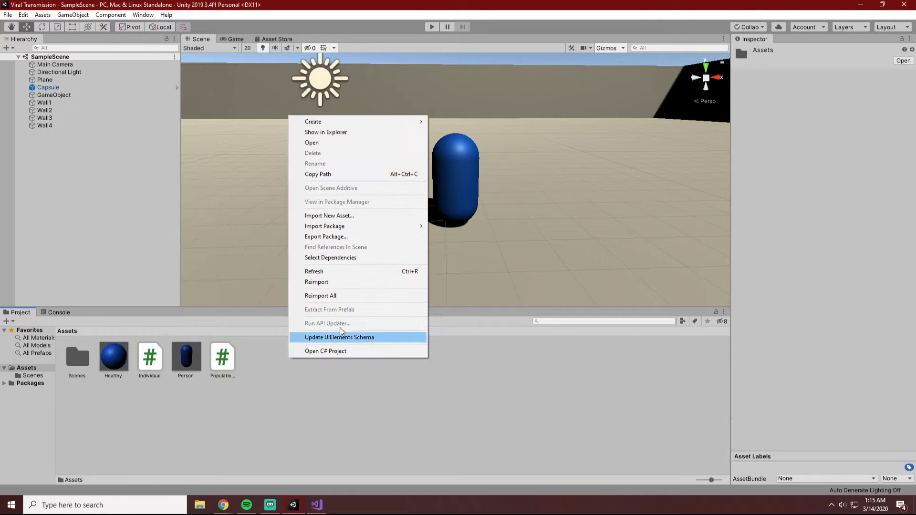
pyautogui.moveTo(333, 127)
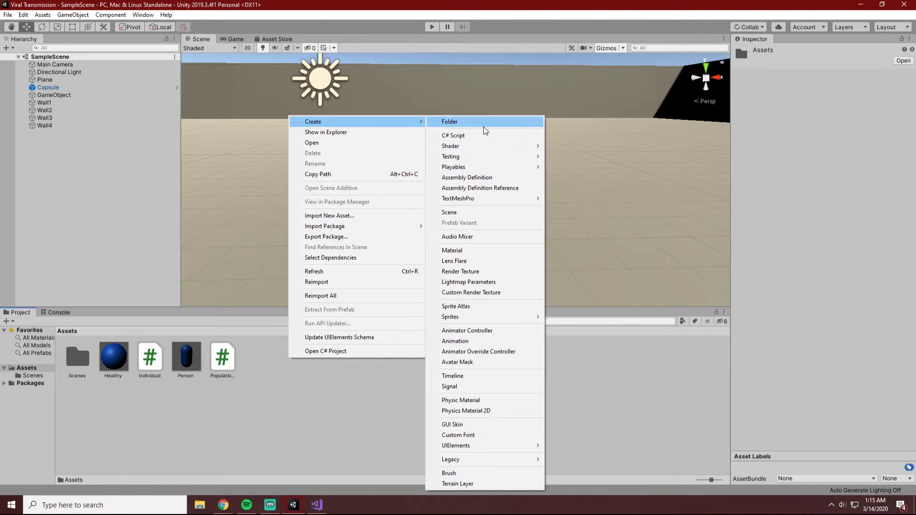
pyautogui.click(452, 250)
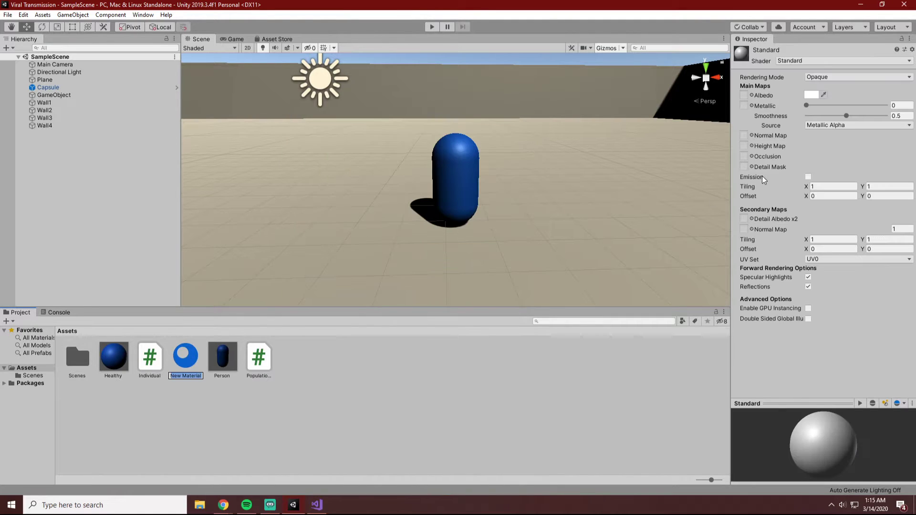
pyautogui.click(811, 95)
pyautogui.click(84, 64)
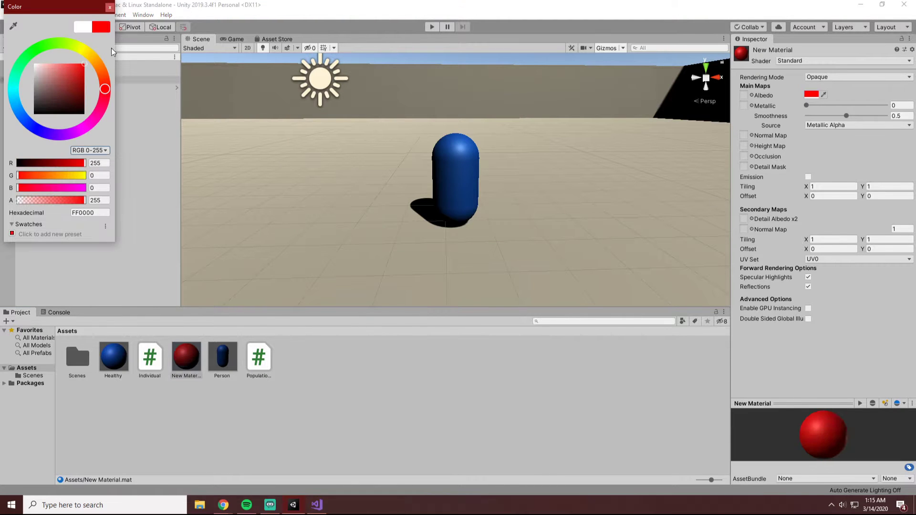
pyautogui.click(109, 8)
# Rename the new red material in the Assets folder as Sick.
pyautogui.rightClick(188, 358)
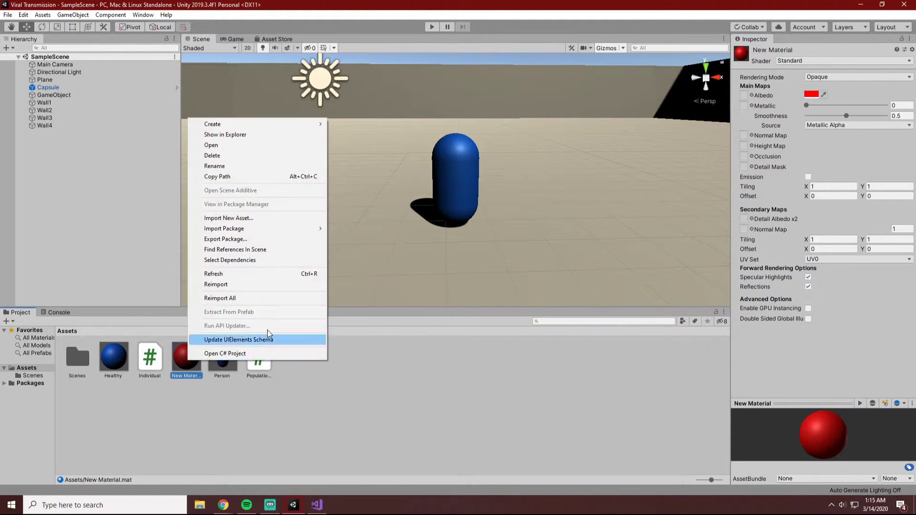
pyautogui.click(231, 165)
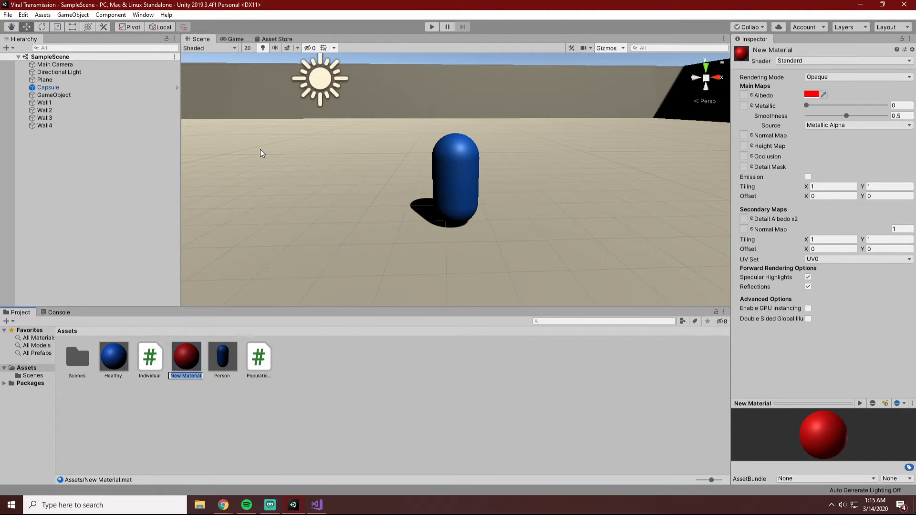
pyautogui.press('Return')
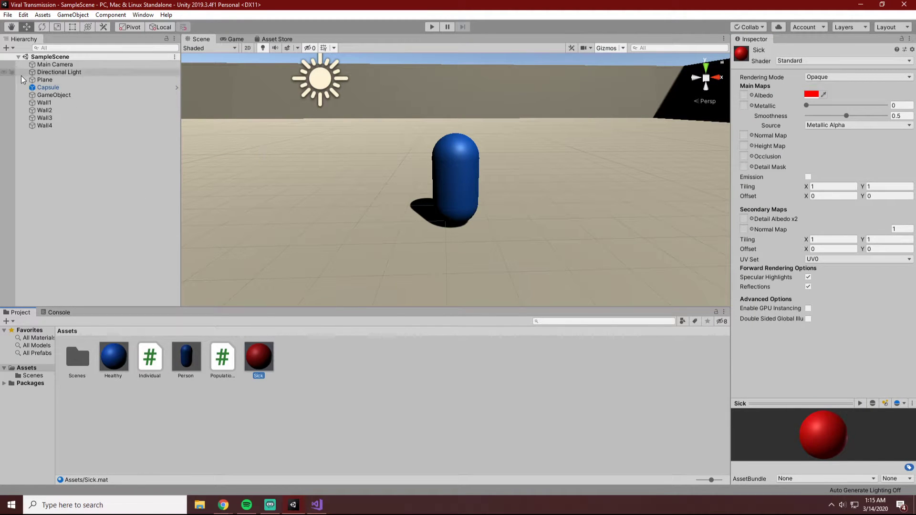
# Assign the Healthy and Sick materials to the matching fields of the Capsule's Individual script and save the scene.
pyautogui.click(48, 87)
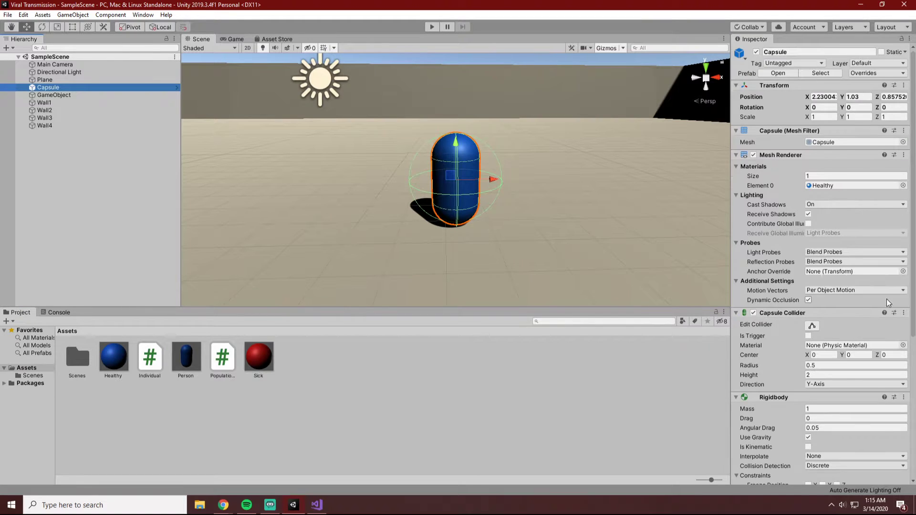
pyautogui.scroll(-5, 889, 303)
pyautogui.moveTo(114, 357); pyautogui.dragTo(831, 323)
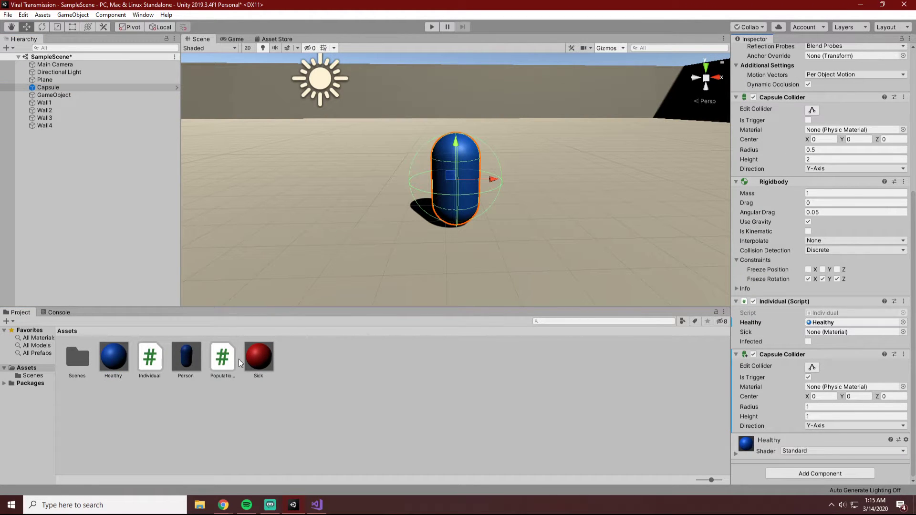
pyautogui.moveTo(259, 358); pyautogui.dragTo(853, 337)
pyautogui.click(431, 370)
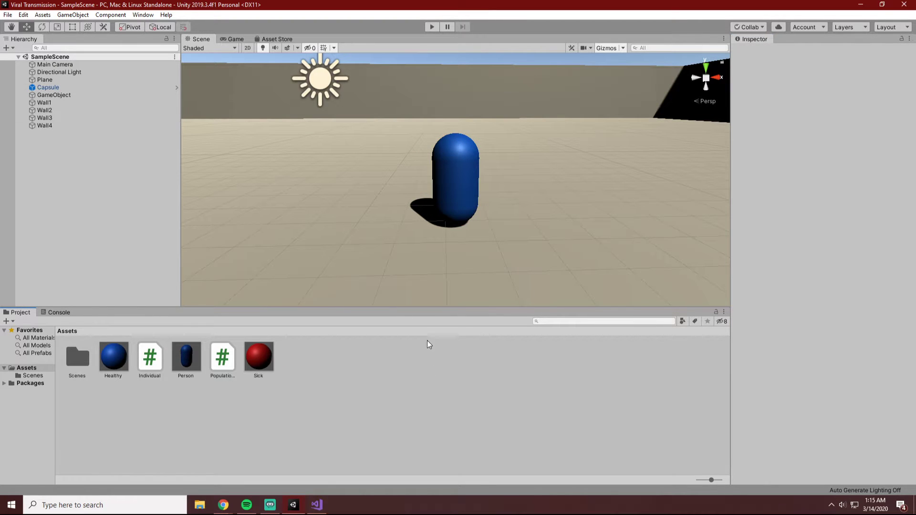
# Look through the Capsule's prefab options and examine the material fields and colliders of the Person prefab.
pyautogui.click(47, 87)
pyautogui.rightClick(42, 88)
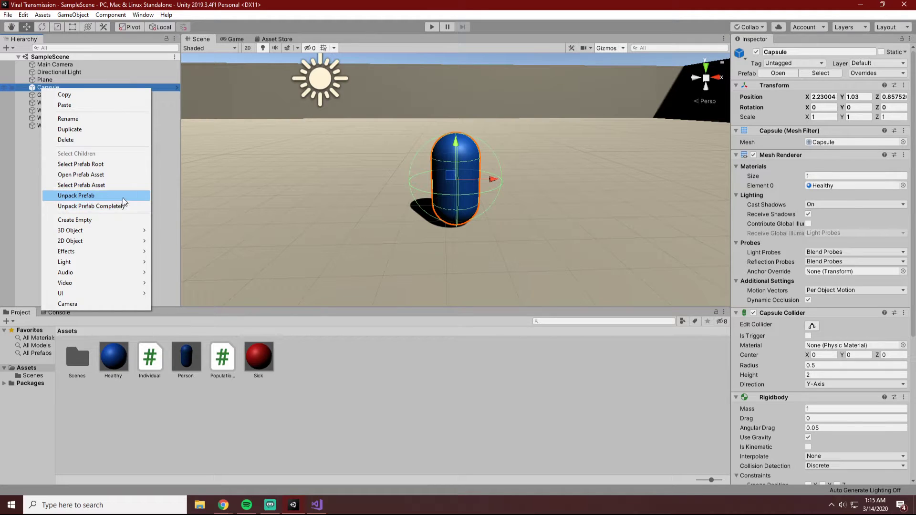
pyautogui.click(102, 165)
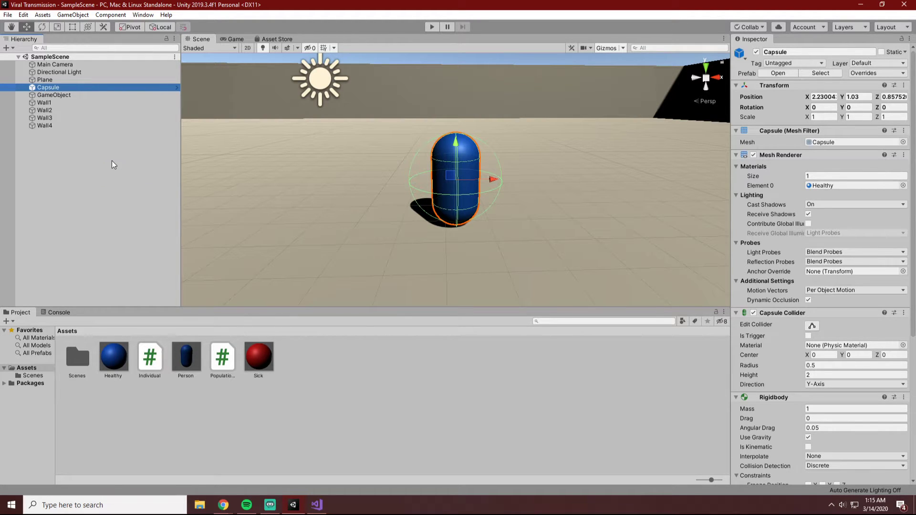
pyautogui.click(119, 364)
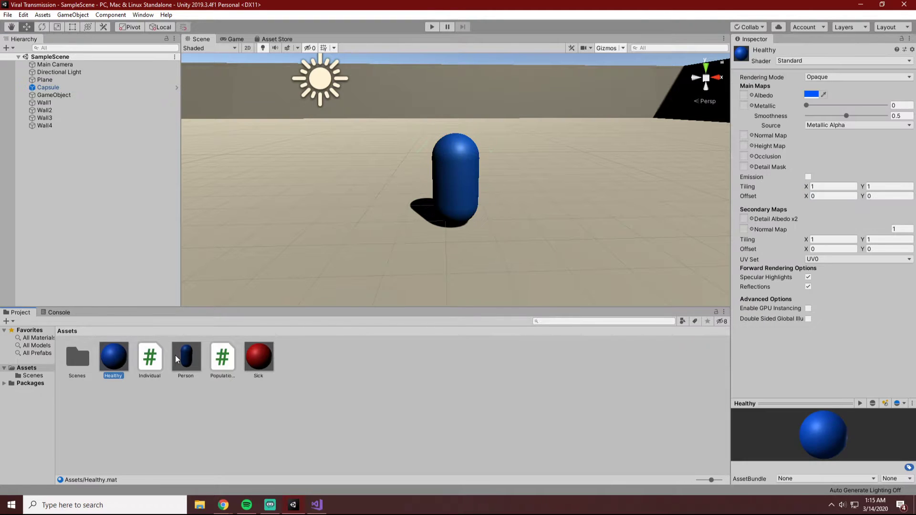
pyautogui.rightClick(186, 359)
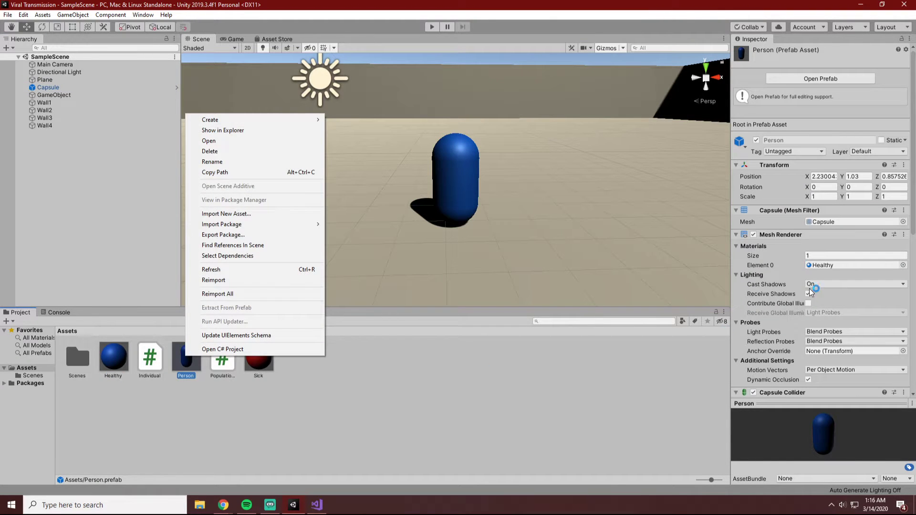
pyautogui.click(810, 276)
pyautogui.scroll(-10, 810, 275)
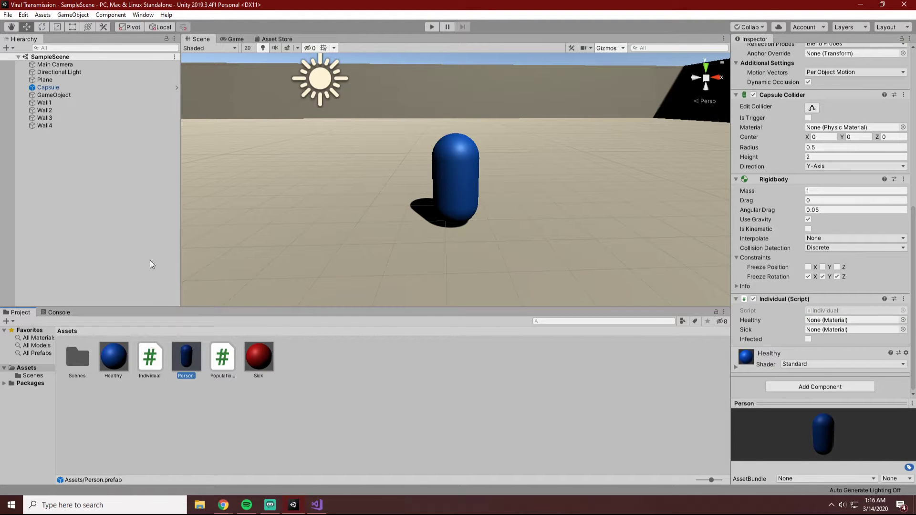
# Overwrite the Person prefab with the scene's Capsule and check the prefab's materials and trigger collider.
pyautogui.moveTo(50, 88)
pyautogui.mouseDown()
pyautogui.moveTo(199, 354)
pyautogui.moveTo(191, 352)
pyautogui.mouseUp()
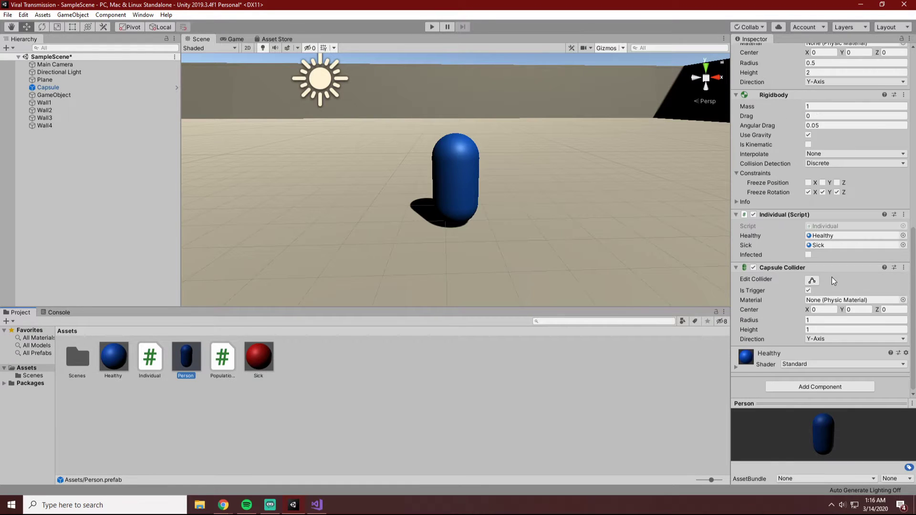
pyautogui.scroll(-3, 831, 278)
pyautogui.scroll(6, 829, 283)
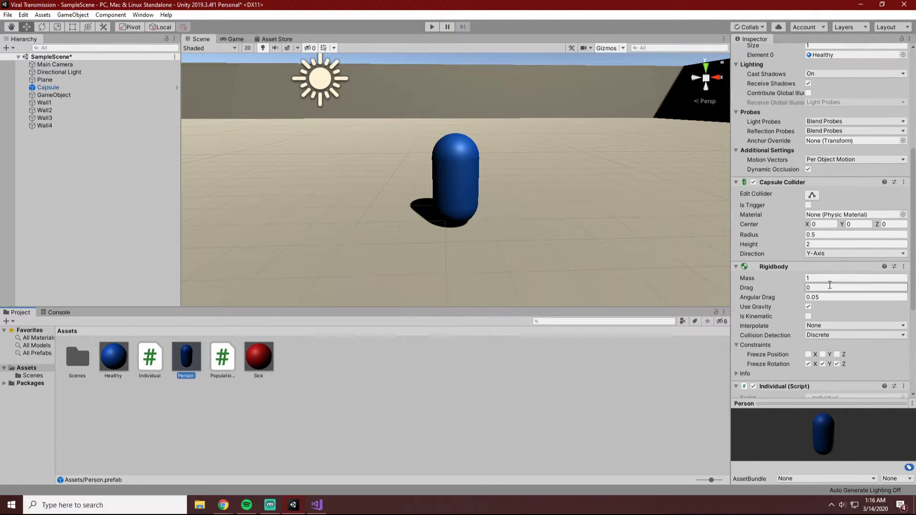
# Check the Capsule's components, run the simulation to watch the spawned people, and stop it.
pyautogui.click(70, 88)
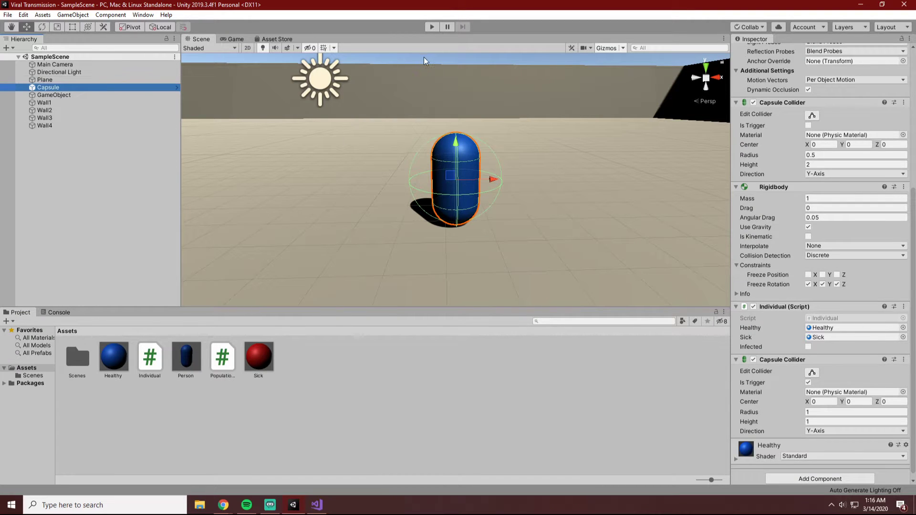
pyautogui.click(431, 26)
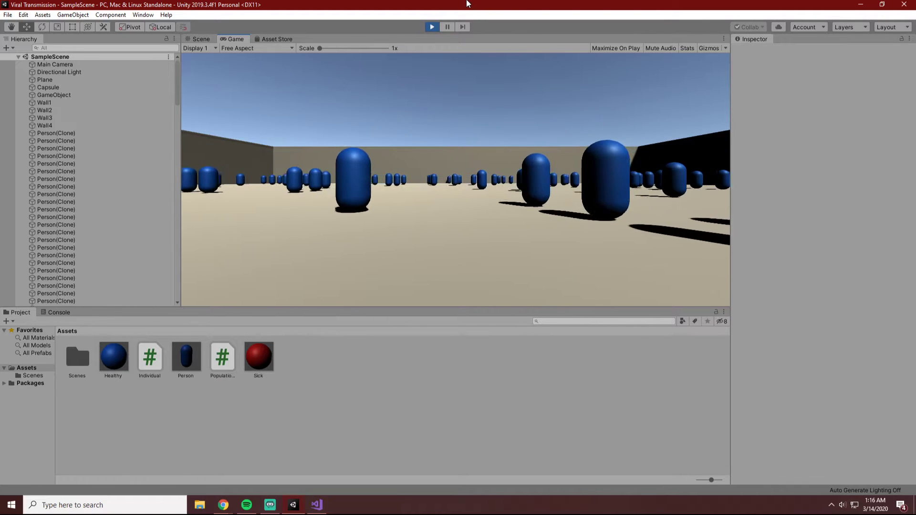
pyautogui.click(431, 27)
# Switch to Visual Studio, add Debug.Log("test"); as the first line of infect() in Individual.cs, and save.
pyautogui.click(317, 505)
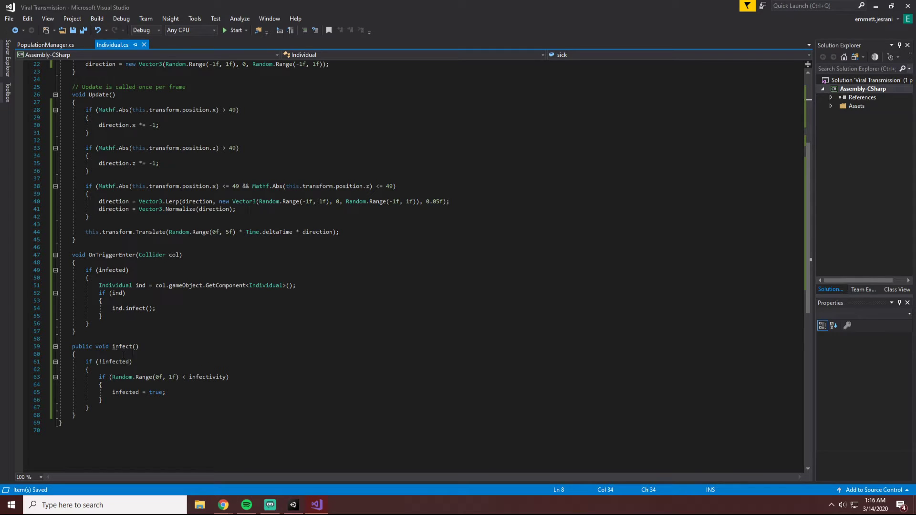
pyautogui.click(95, 356)
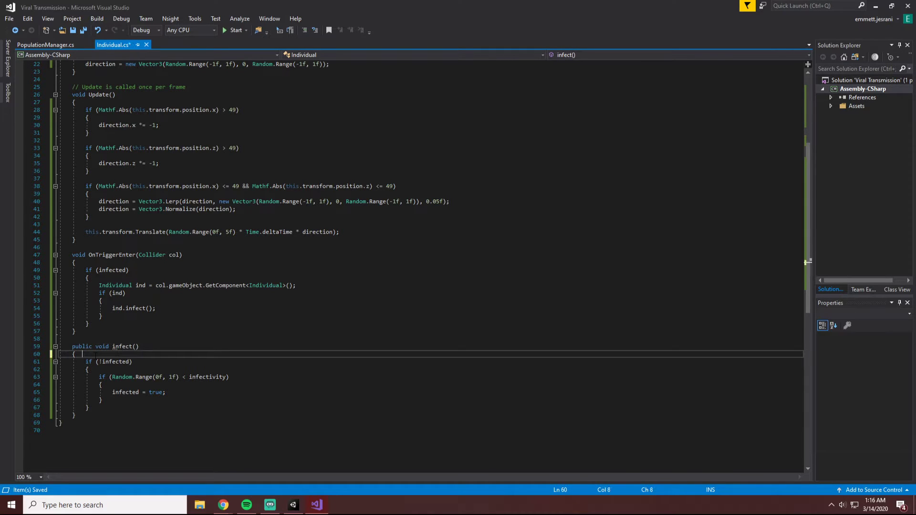
pyautogui.press('Return')
pyautogui.press('Return')
pyautogui.press('BackSpace')
pyautogui.press('BackSpace')
pyautogui.press('BackSpace')
pyautogui.press('BackSpace')
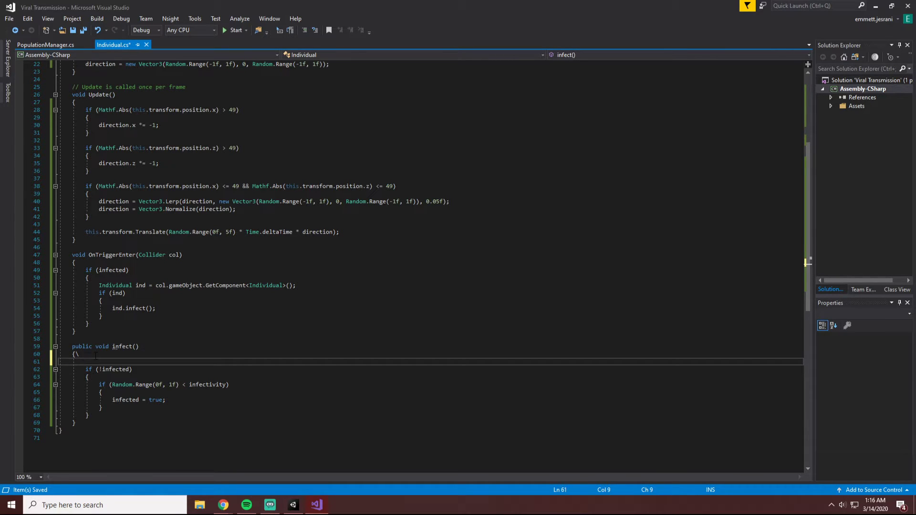
pyautogui.write('\\')
pyautogui.press('BackSpace')
pyautogui.press('Return')
pyautogui.write('De')
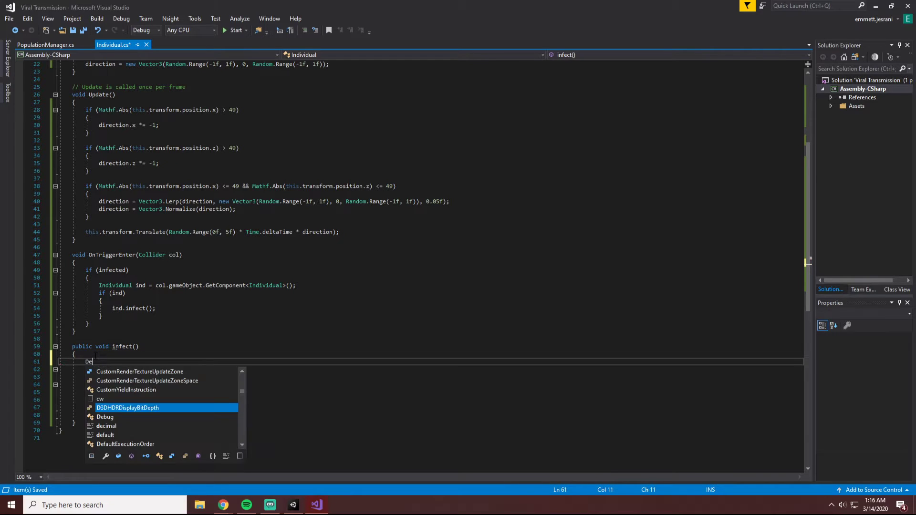
pyautogui.write('bu')
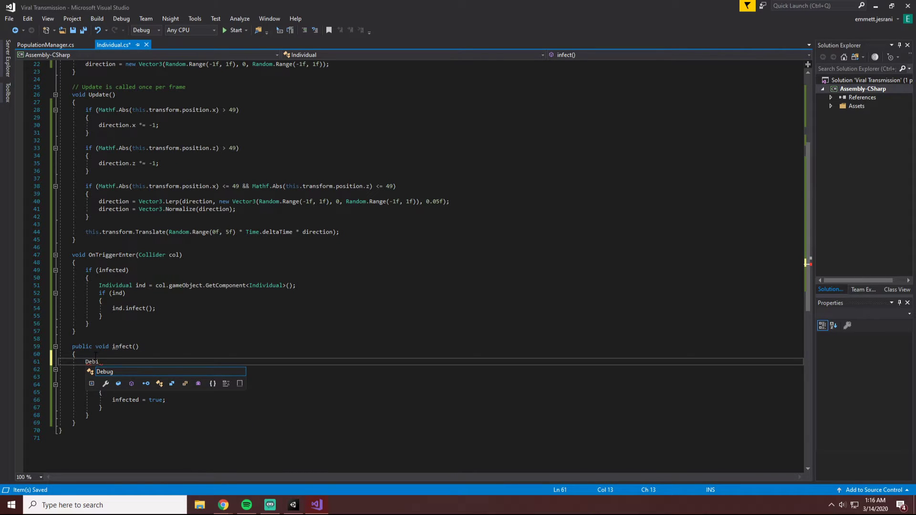
pyautogui.write('g.Log("test");')
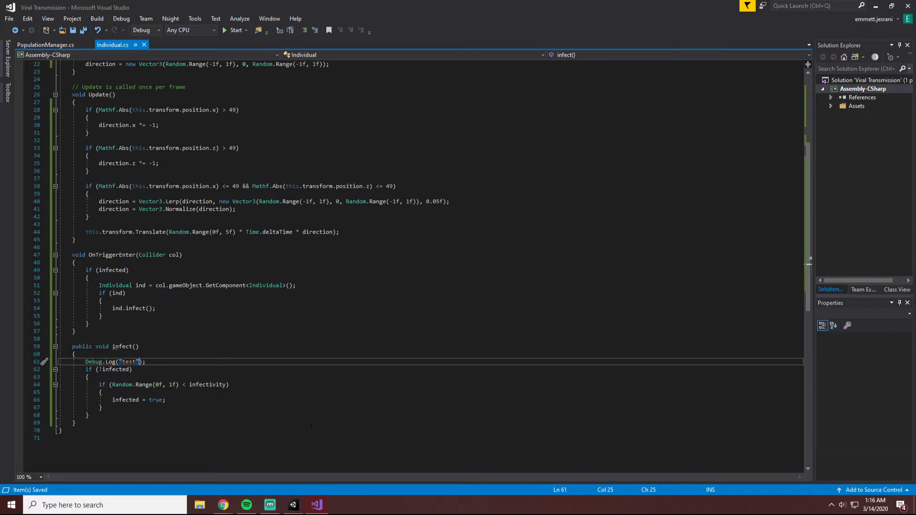
# Run the simulation in Unity while checking the Console for the test log, stop it, and return to Individual.cs in Visual Studio.
pyautogui.hotkey('alt', 'Tab')
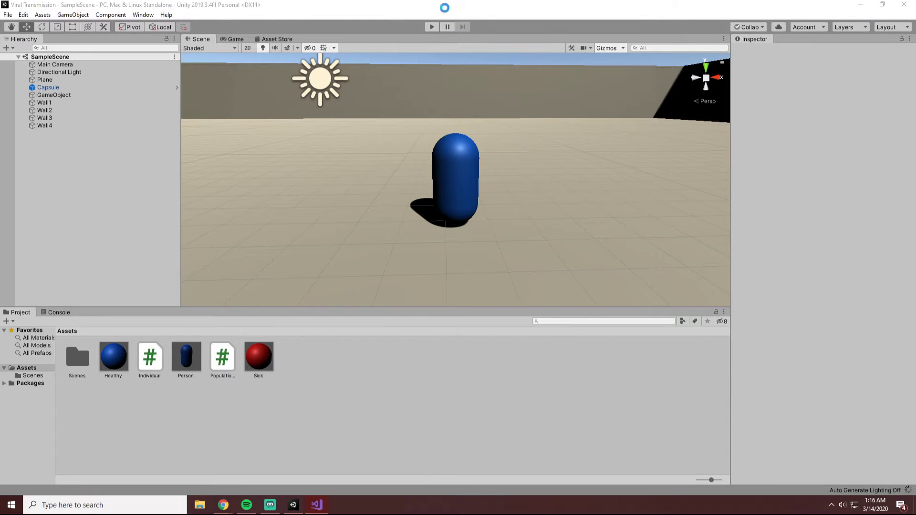
pyautogui.click(436, 28)
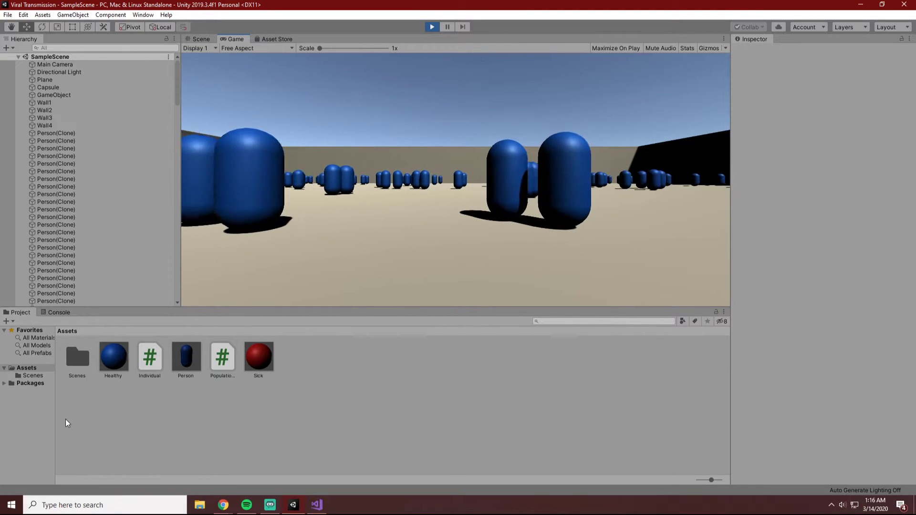
pyautogui.click(64, 313)
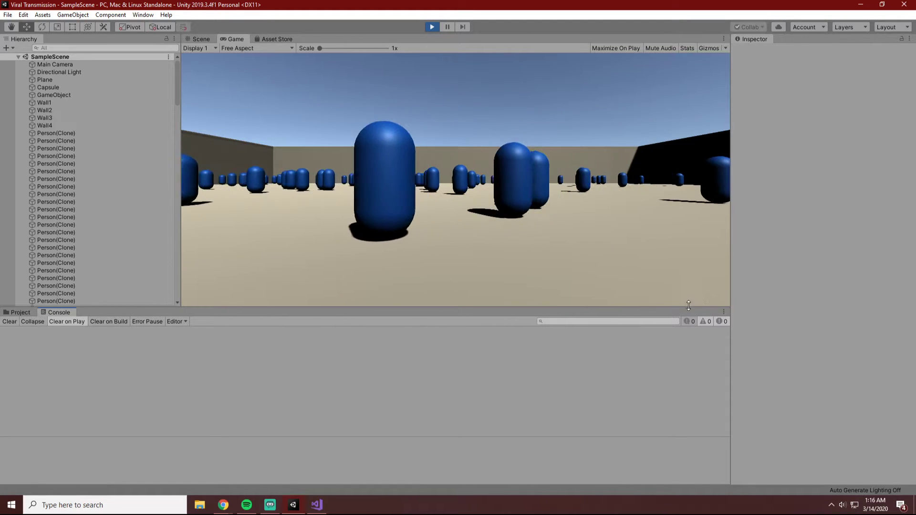
pyautogui.click(432, 26)
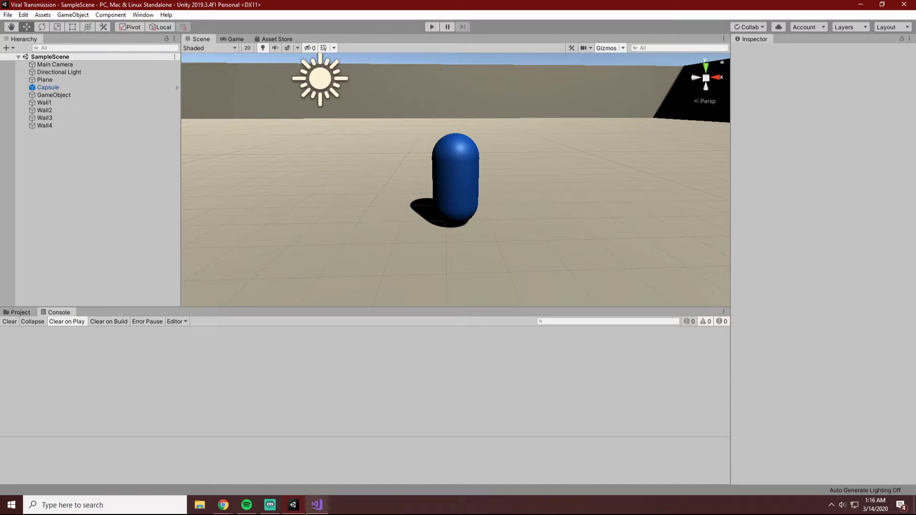
pyautogui.click(309, 509)
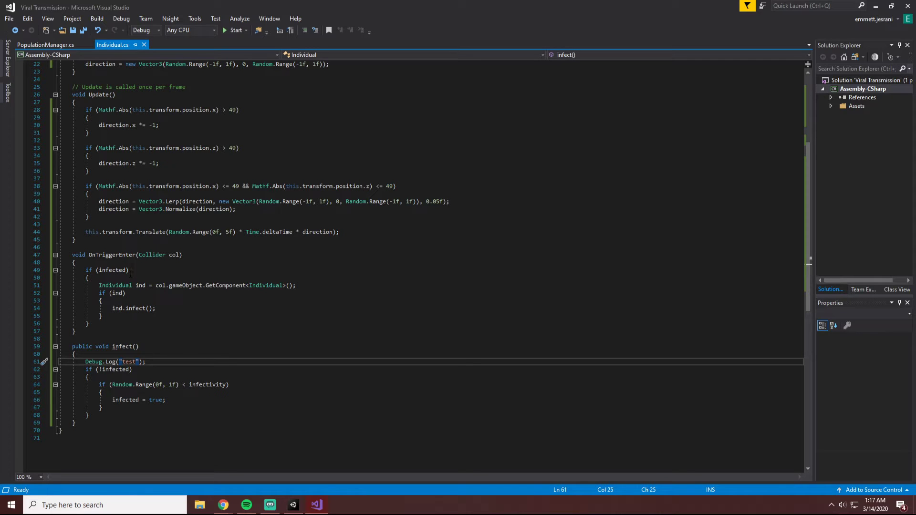
# Switch to Unity and mark the scene's Capsule as Infected in its Individual script component.
pyautogui.click(292, 507)
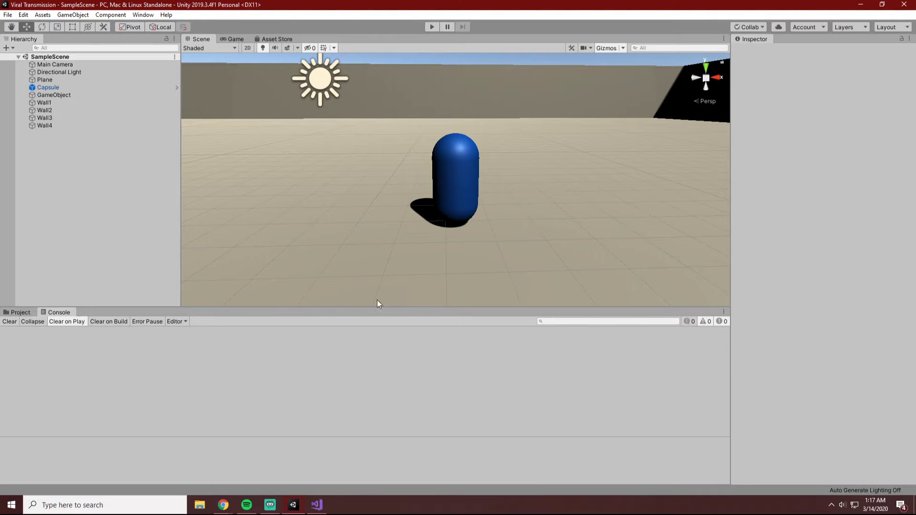
pyautogui.click(63, 88)
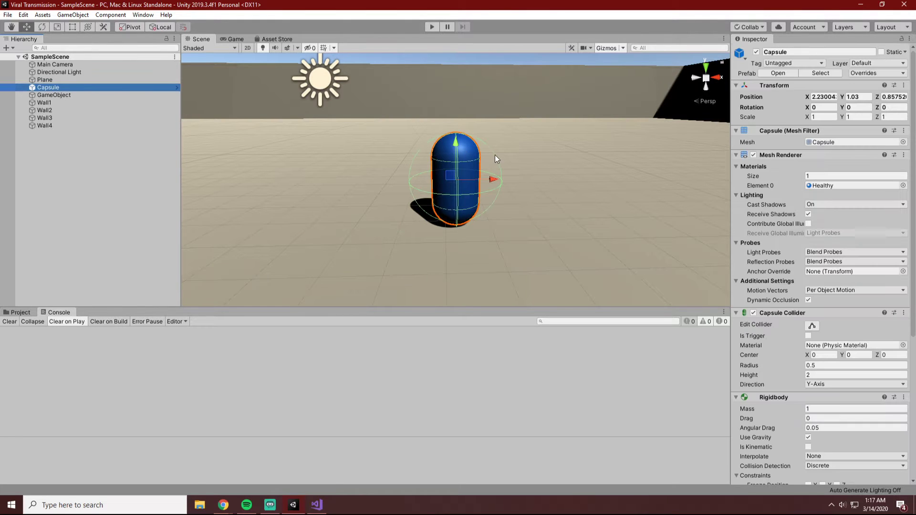
pyautogui.click(832, 187)
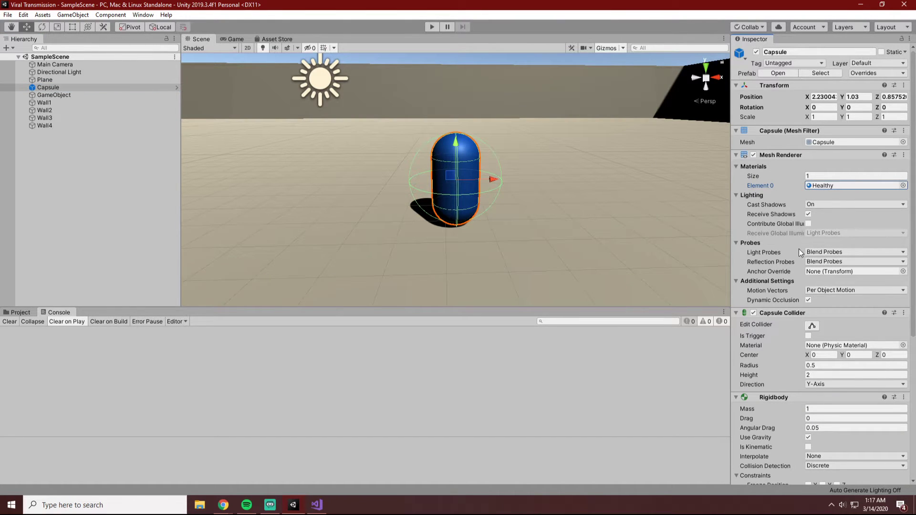
pyautogui.scroll(-3, 800, 334)
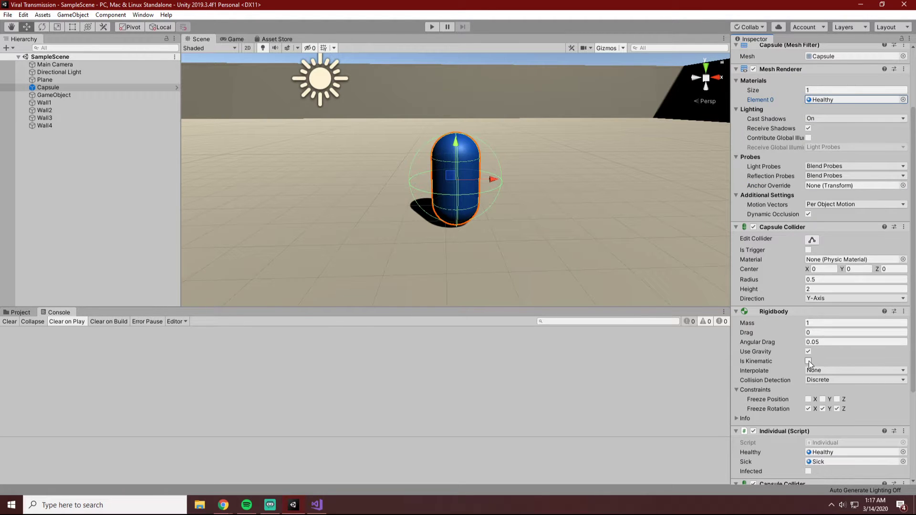
pyautogui.scroll(-5, 809, 377)
pyautogui.click(809, 341)
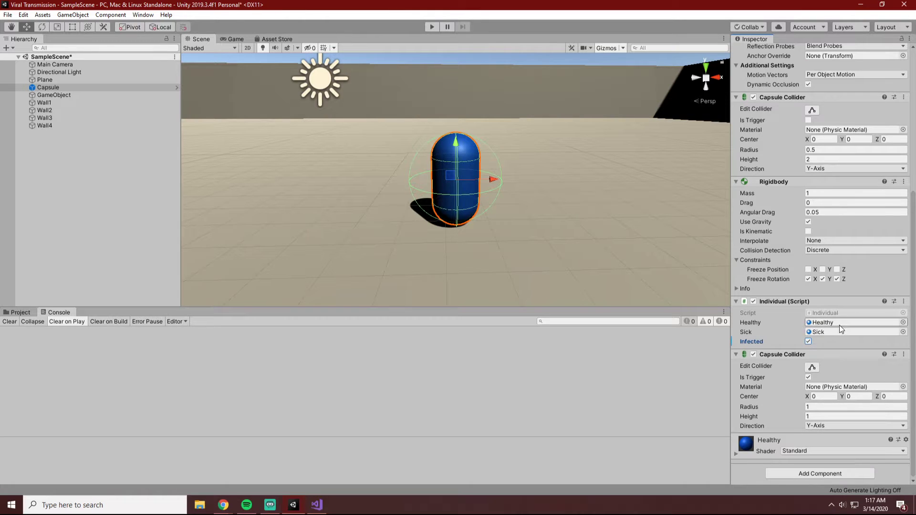
# Run the simulation and survey the whole walled crowd in the Scene view.
pyautogui.click(432, 27)
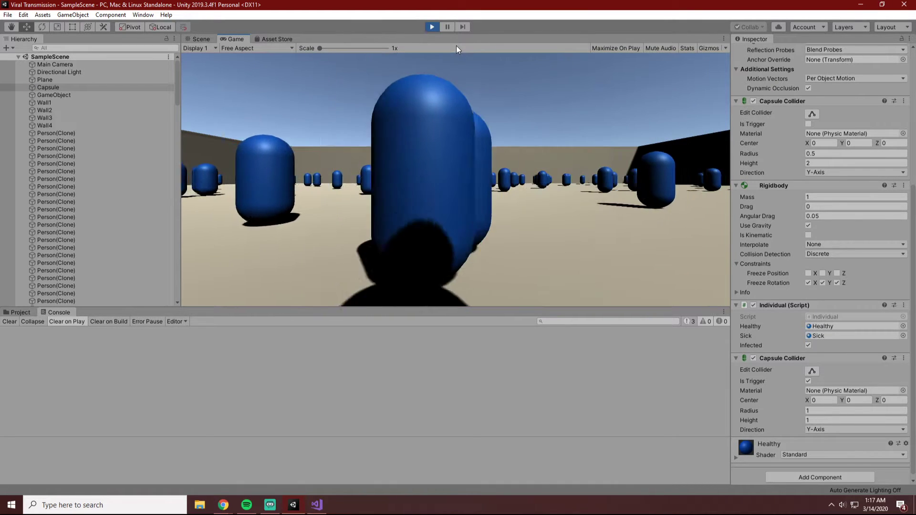
pyautogui.click(192, 40)
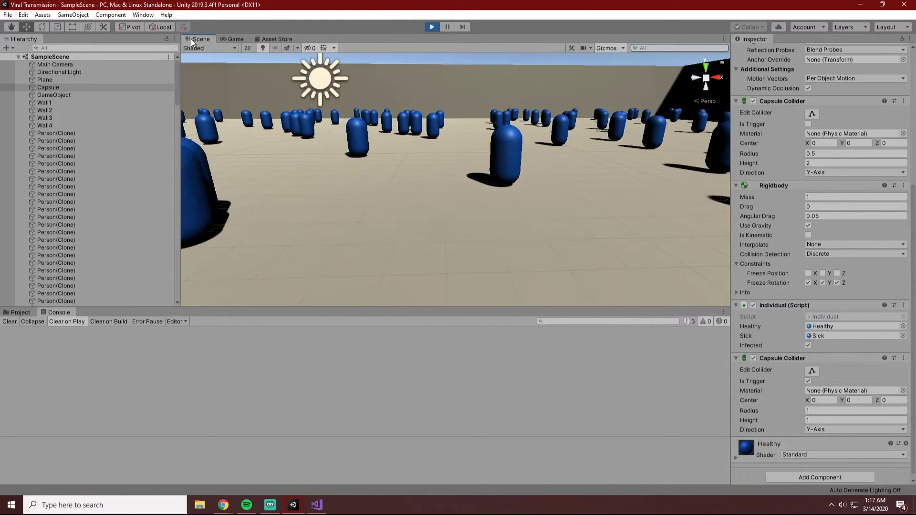
pyautogui.scroll(-5, 477, 219)
pyautogui.scroll(-8, 474, 217)
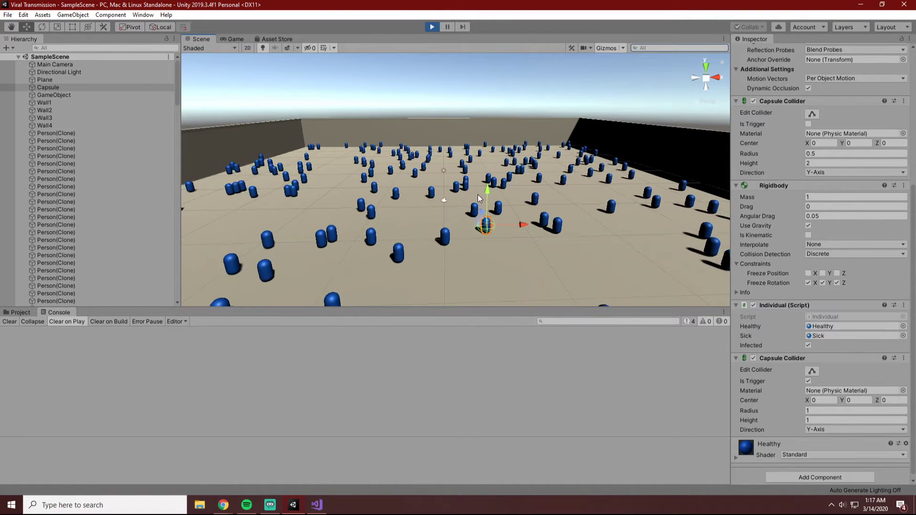
pyautogui.scroll(-2, 477, 194)
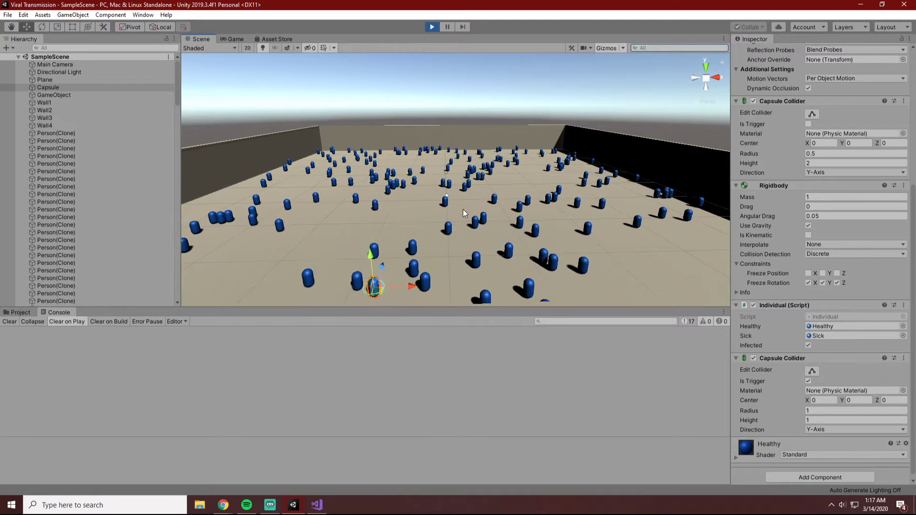
pyautogui.scroll(-2, 465, 199)
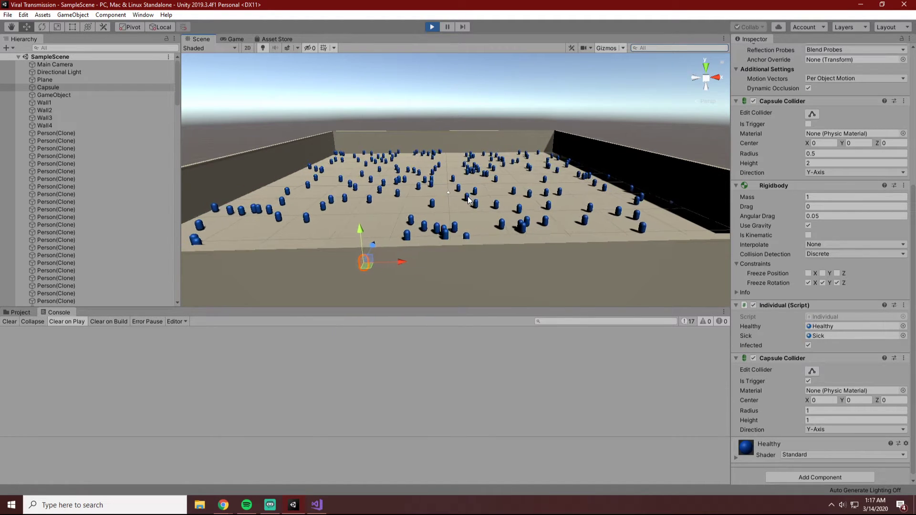
pyautogui.scroll(2, 195, 275)
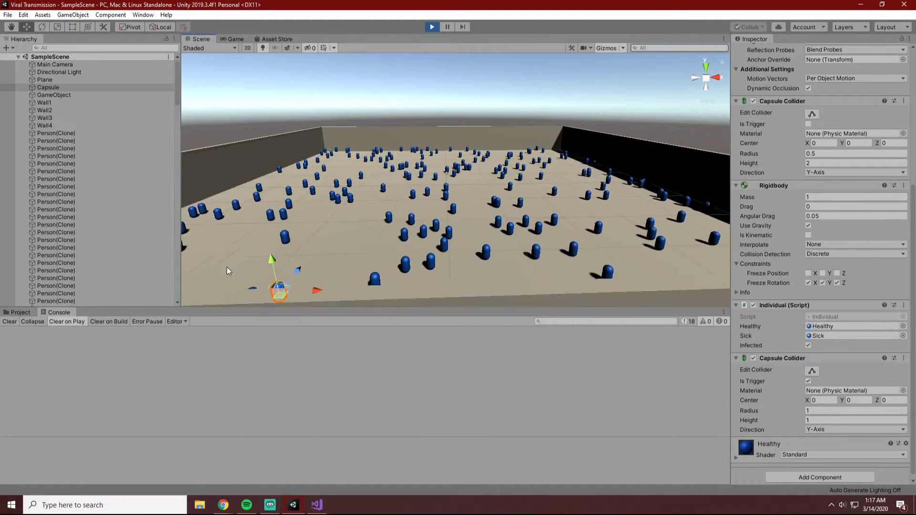
pyautogui.scroll(2, 310, 233)
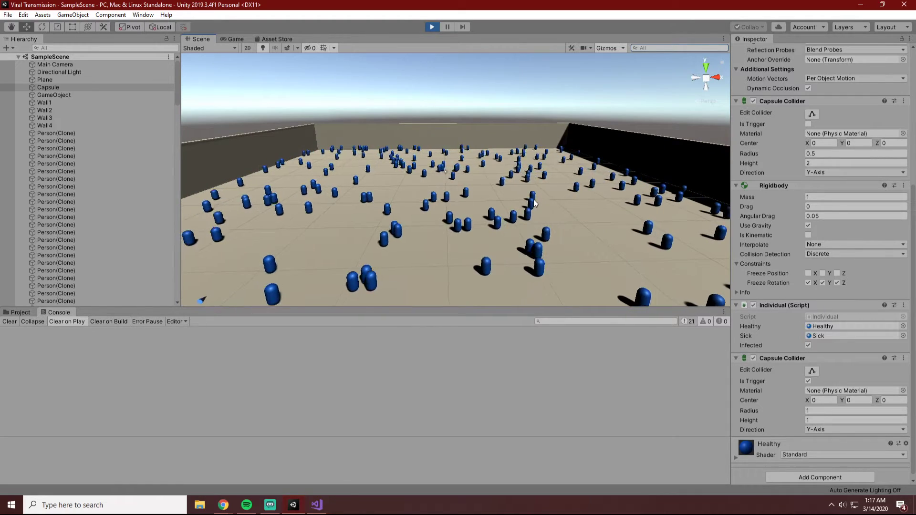
# Follow the infected Capsule among the moving people from several angles to watch its contacts.
pyautogui.keyDown('alt'); pyautogui.moveTo(534, 185); pyautogui.dragTo(173, 211); pyautogui.keyUp('alt')
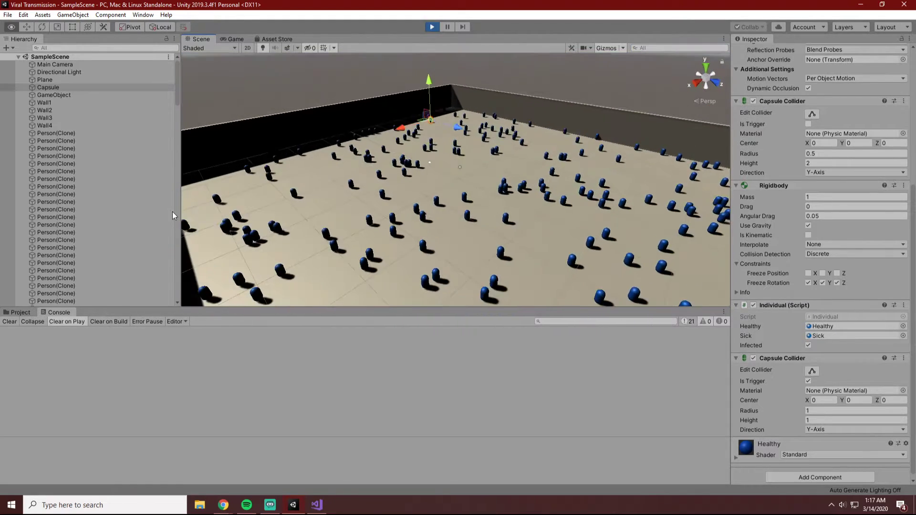
pyautogui.scroll(2, 429, 85)
pyautogui.keyDown('alt'); pyautogui.moveTo(536, 145); pyautogui.dragTo(341, 105); pyautogui.keyUp('alt')
pyautogui.keyDown('alt'); pyautogui.moveTo(697, 209); pyautogui.dragTo(383, 202); pyautogui.keyUp('alt')
pyautogui.scroll(-5, 382, 202)
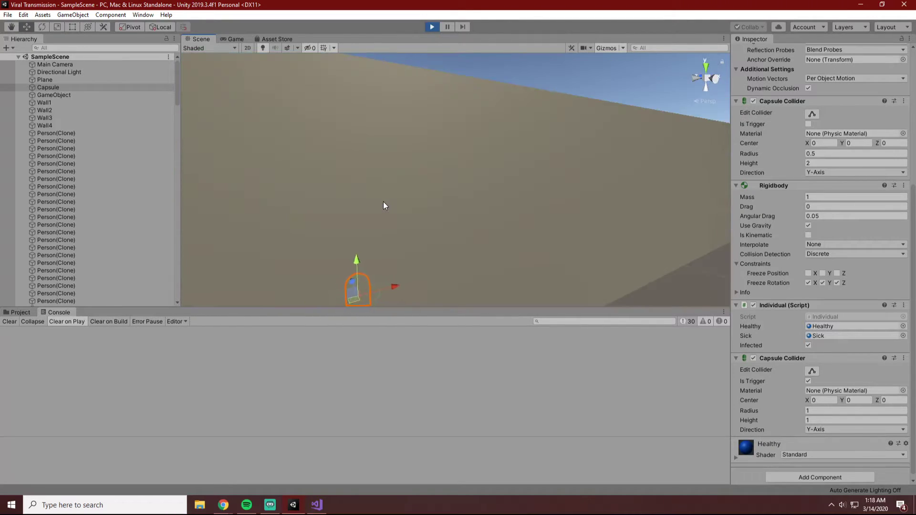
pyautogui.scroll(4, 383, 203)
pyautogui.keyDown('alt'); pyautogui.moveTo(433, 223); pyautogui.dragTo(455, 212); pyautogui.keyUp('alt')
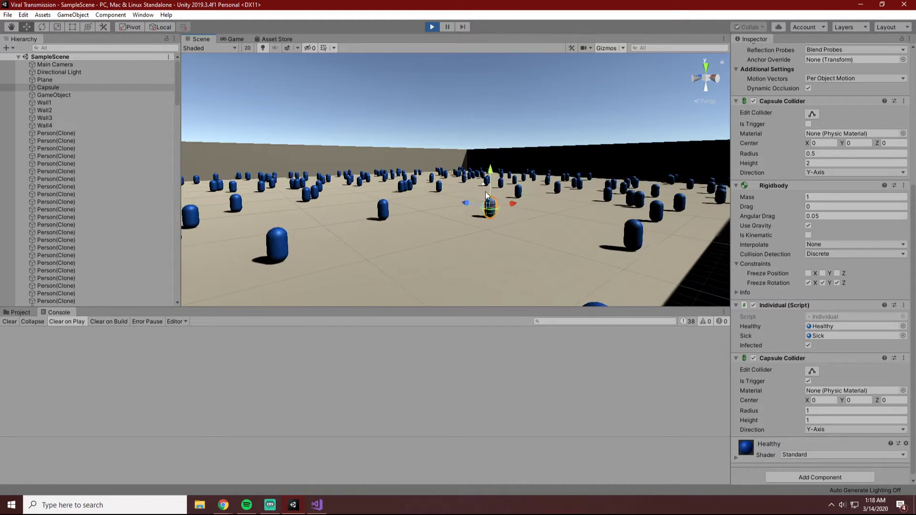
pyautogui.keyDown('alt'); pyautogui.moveTo(483, 184); pyautogui.dragTo(492, 190); pyautogui.keyUp('alt')
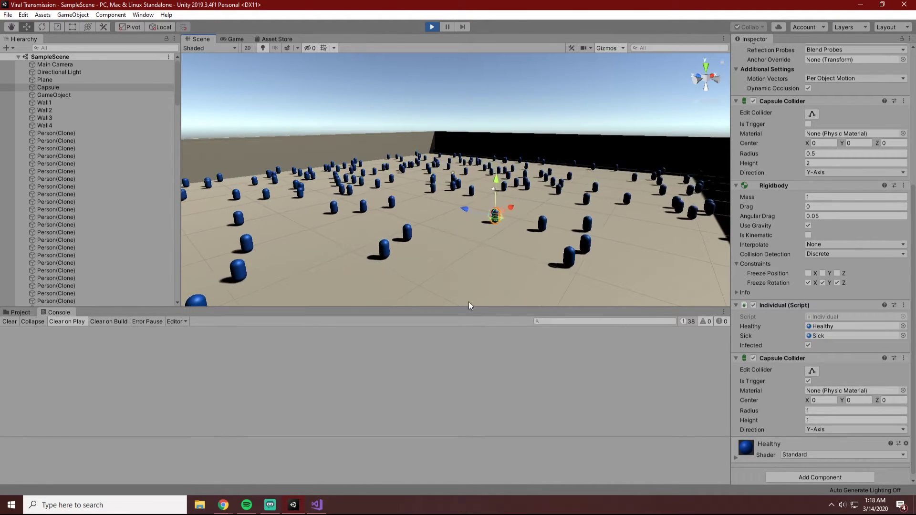
pyautogui.keyDown('alt'); pyautogui.moveTo(548, 223); pyautogui.dragTo(563, 237); pyautogui.keyUp('alt')
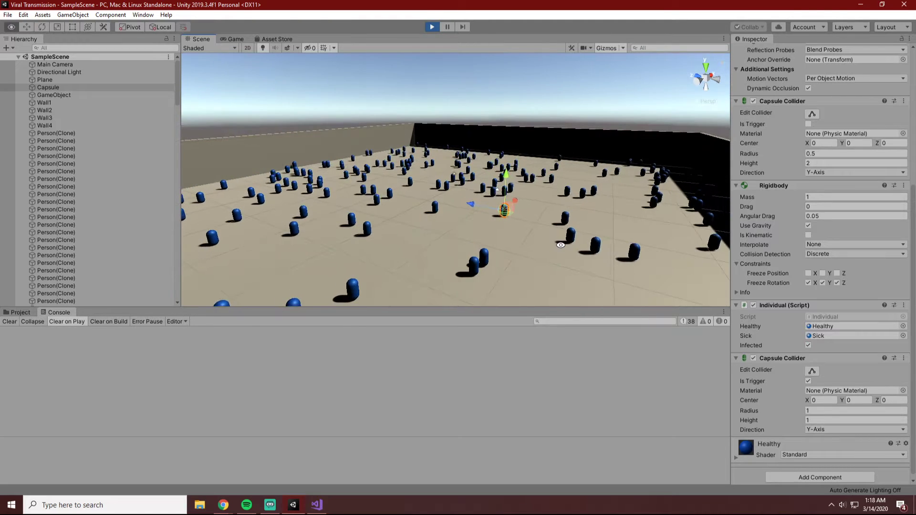
pyautogui.scroll(7, 522, 194)
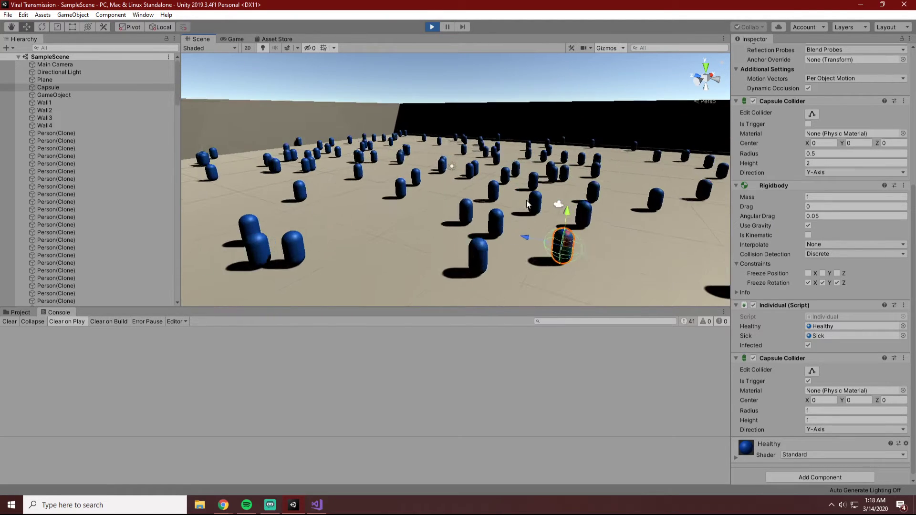
pyautogui.keyDown('alt'); pyautogui.moveTo(582, 250); pyautogui.dragTo(593, 236); pyautogui.keyUp('alt')
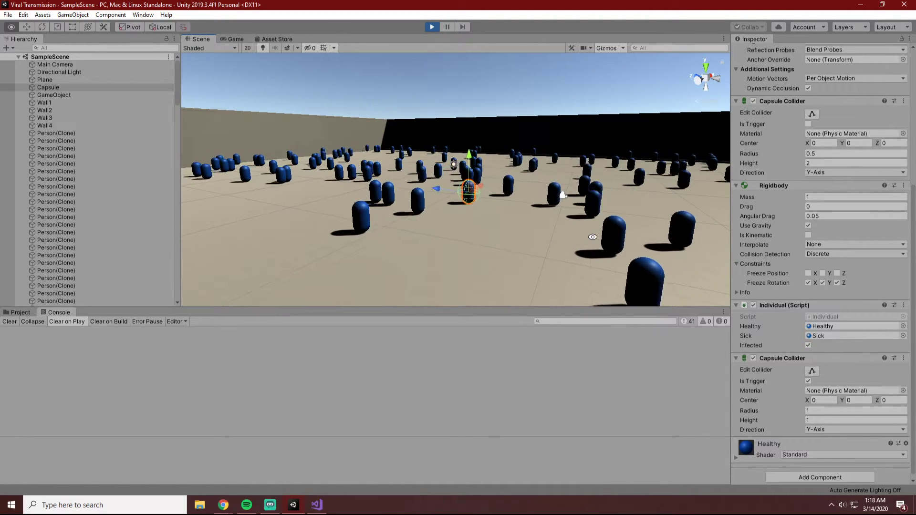
pyautogui.keyDown('alt'); pyautogui.moveTo(592, 237); pyautogui.dragTo(754, 265); pyautogui.keyUp('alt')
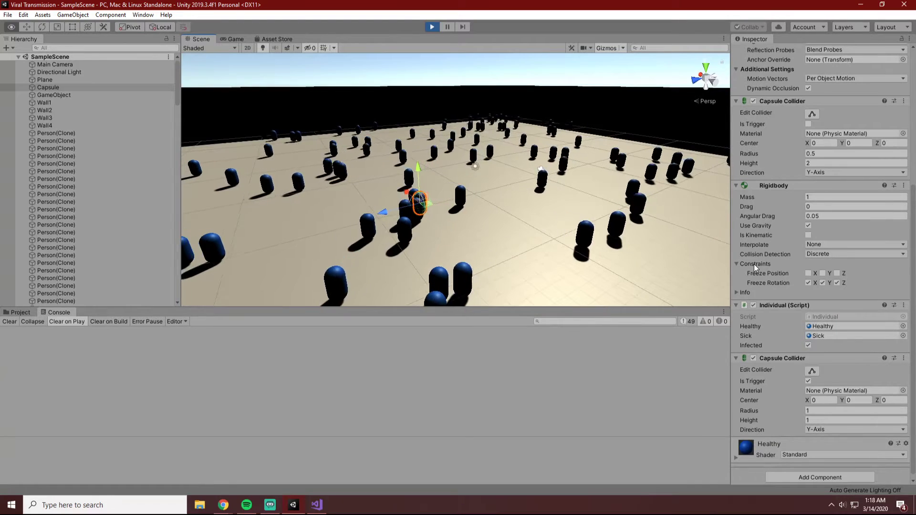
# Show the log messages in the Console, check the test entries, and stop the simulation.
pyautogui.click(691, 322)
pyautogui.scroll(-20, 621, 379)
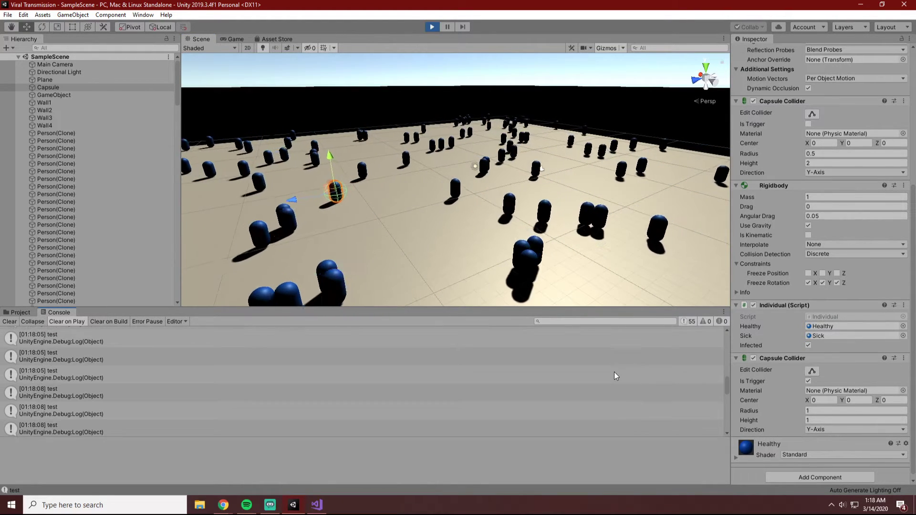
pyautogui.click(432, 25)
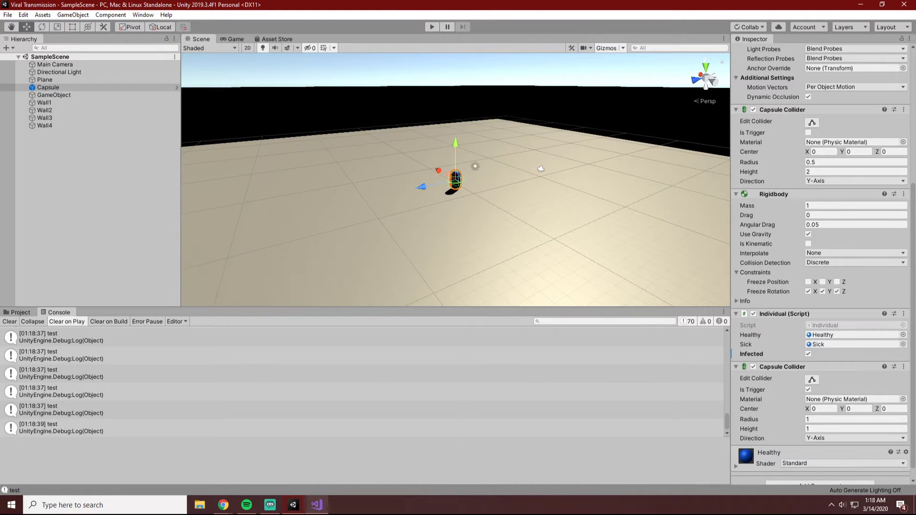
# Switch to Visual Studio and delete the Debug.Log("test"); line from infect() in Individual.cs.
pyautogui.click(317, 505)
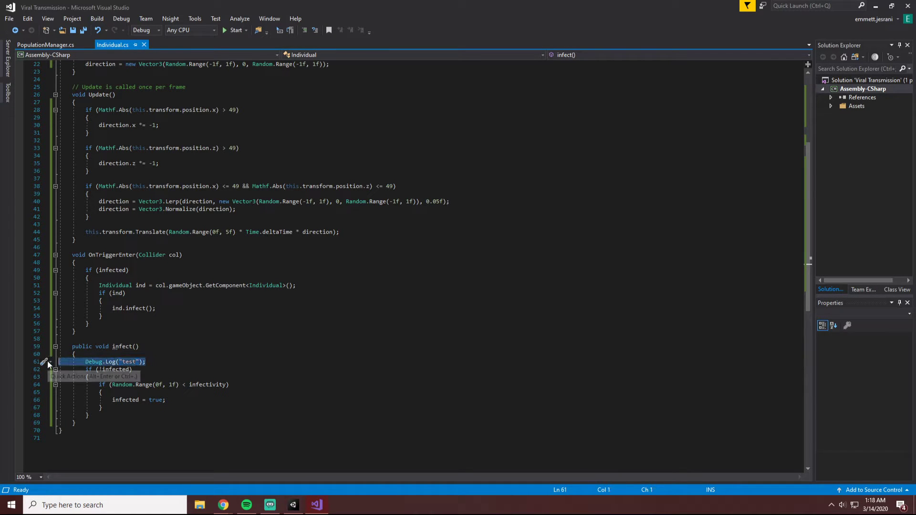
pyautogui.press('BackSpace')
pyautogui.press('BackSpace')
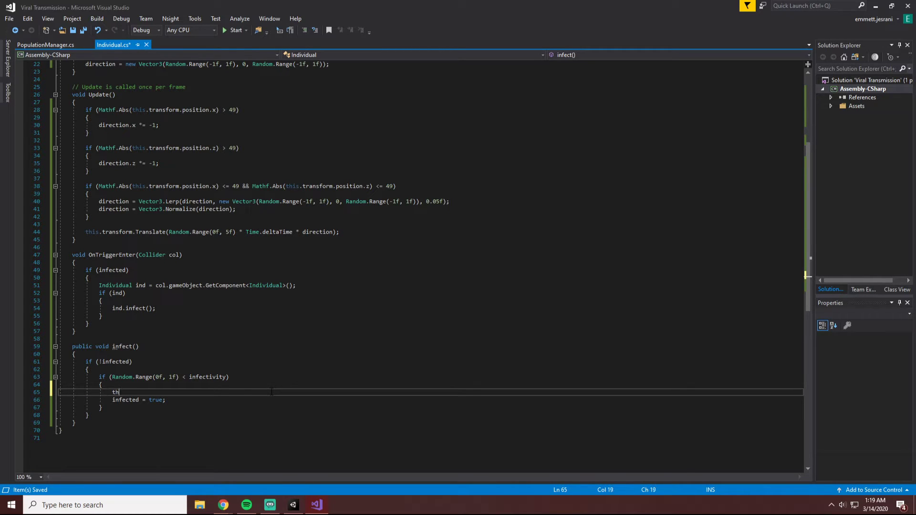
# Add this.GetComponent<MeshRenderer>().material = sick; above infected = true; in infect(), and save the script.
pyautogui.write('.m')
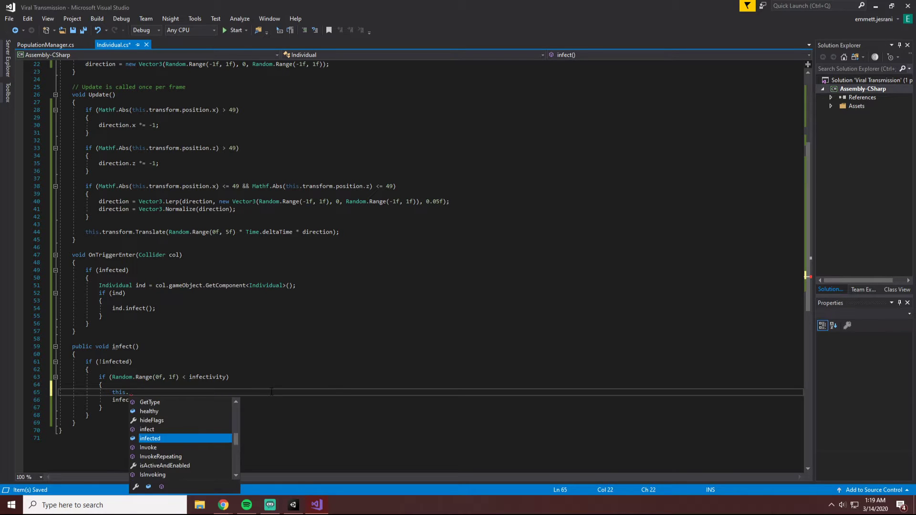
pyautogui.press('BackSpace')
pyautogui.press('BackSpace')
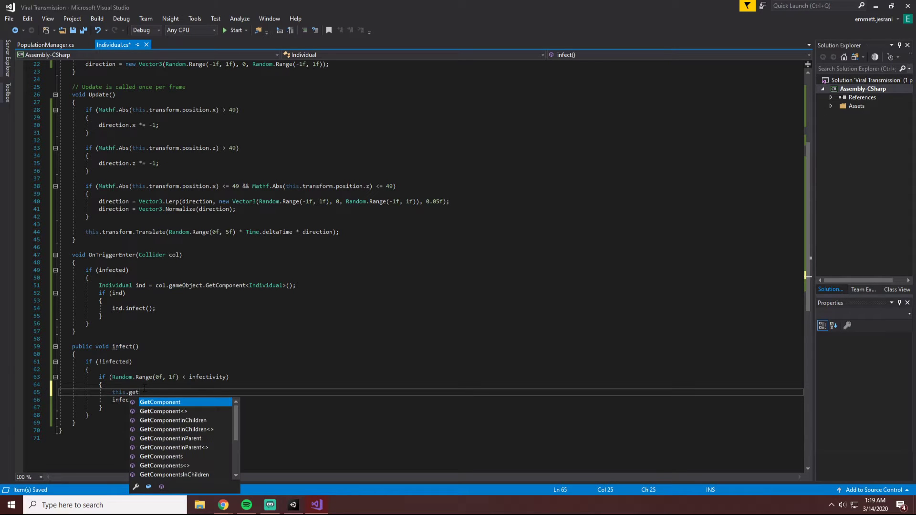
pyautogui.write('>().ma')
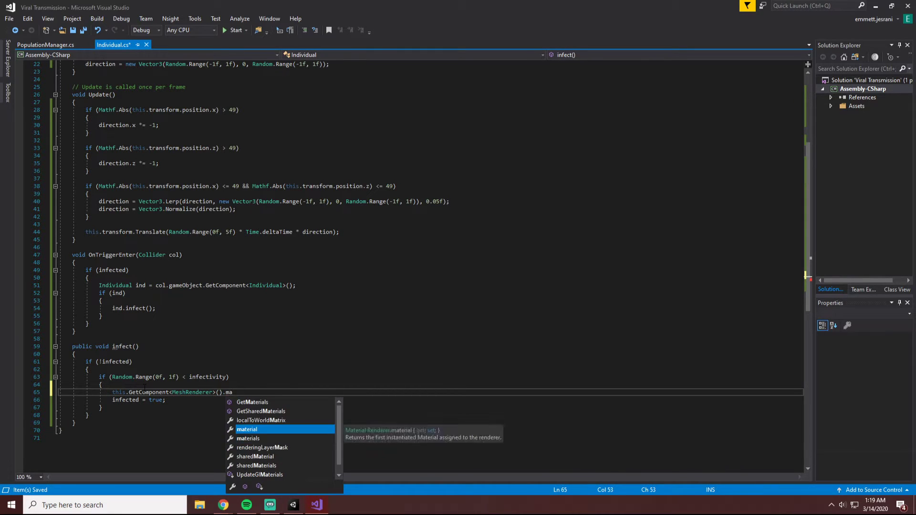
pyautogui.press('Tab')
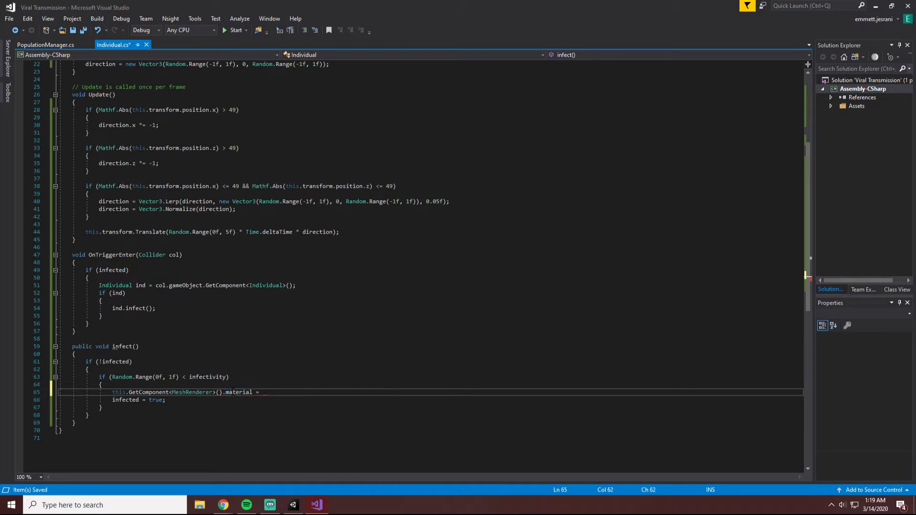
pyautogui.write('= inf')
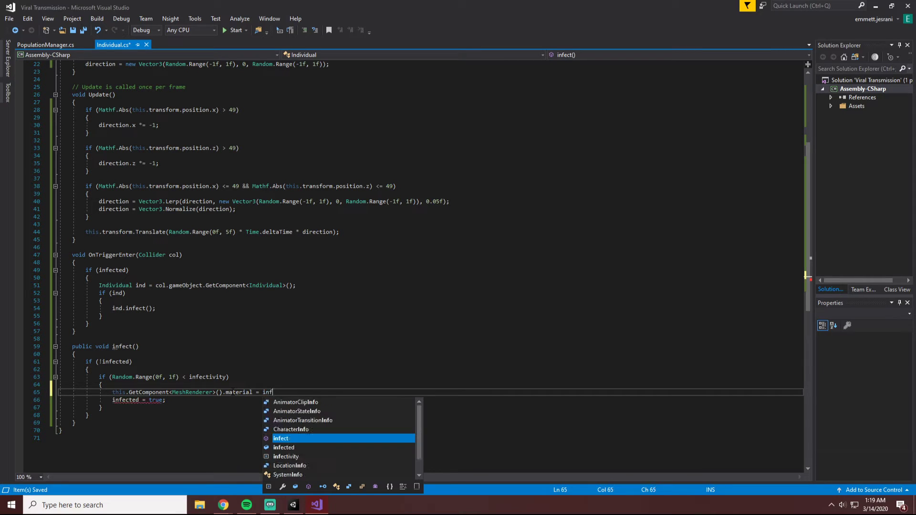
pyautogui.press('BackSpace')
pyautogui.press('BackSpace')
pyautogui.press('BackSpace')
pyautogui.write('sick;')
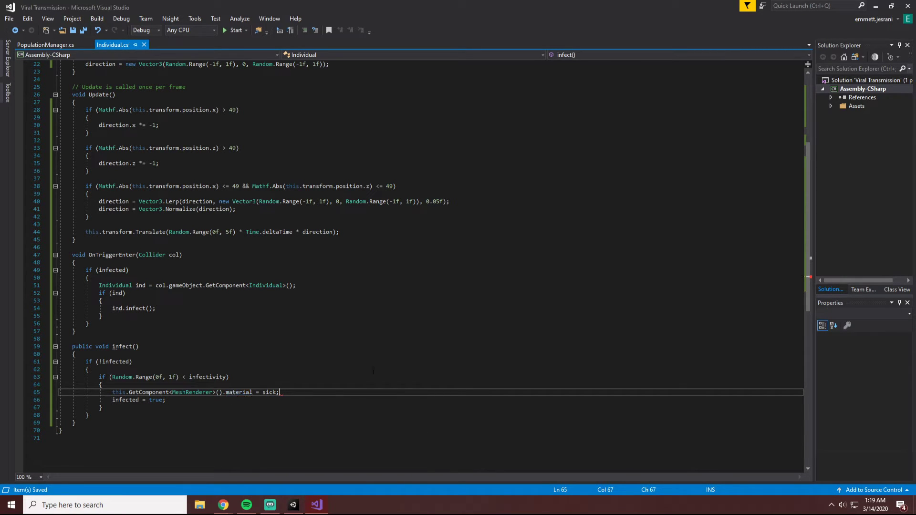
# Switch to Unity and follow the selected Capsule in the Scene view of the running simulation to check whether it infects others.
pyautogui.click(293, 506)
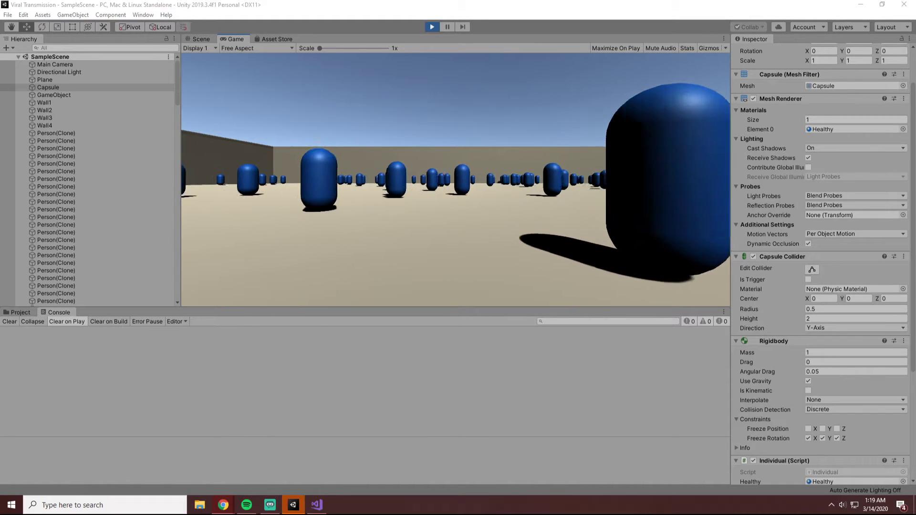
pyautogui.click(190, 39)
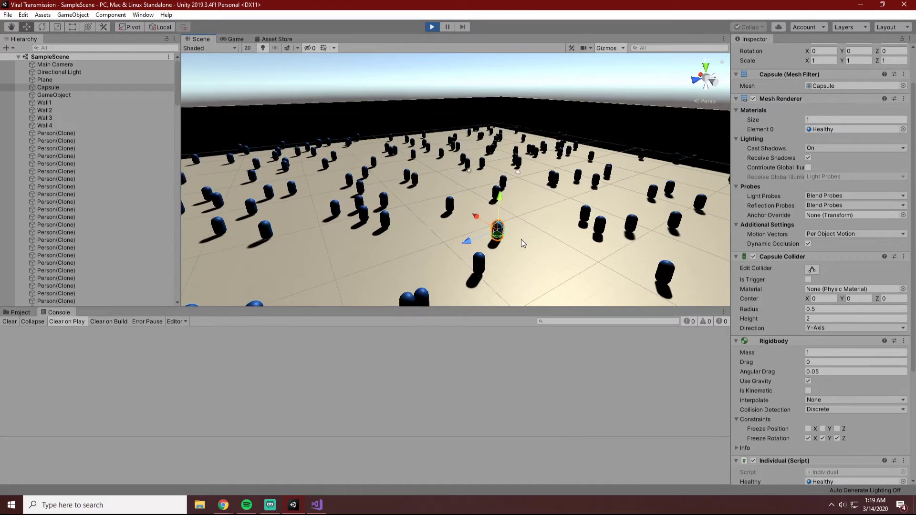
pyautogui.scroll(-1, 521, 237)
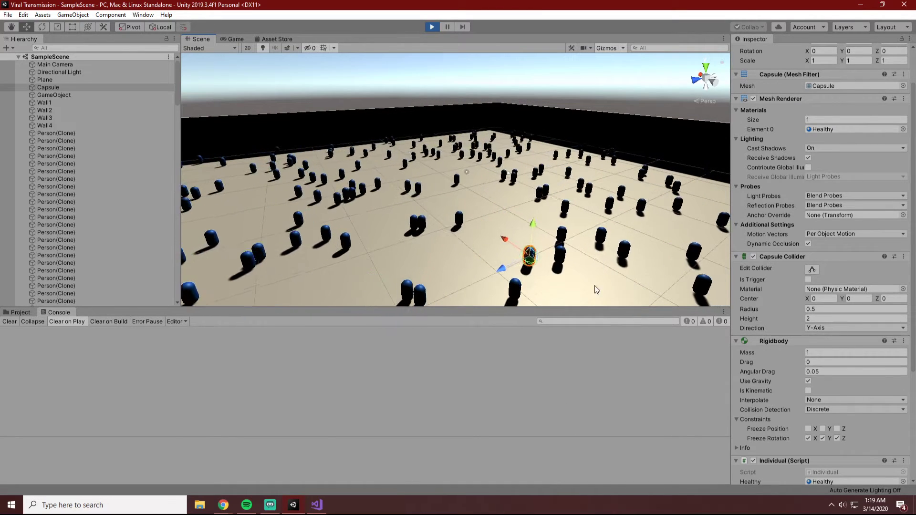
pyautogui.moveTo(609, 274); pyautogui.dragTo(529, 213, button='middle')
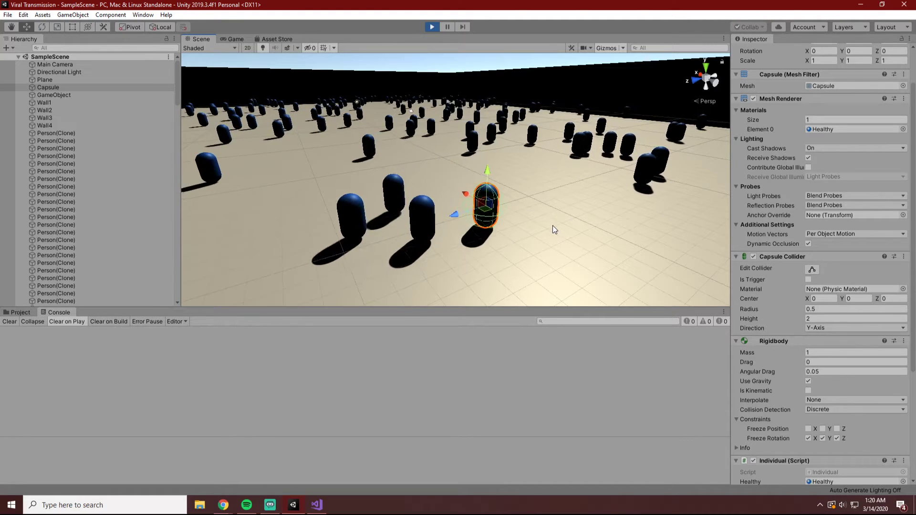
pyautogui.moveTo(552, 225); pyautogui.dragTo(597, 251, button='middle')
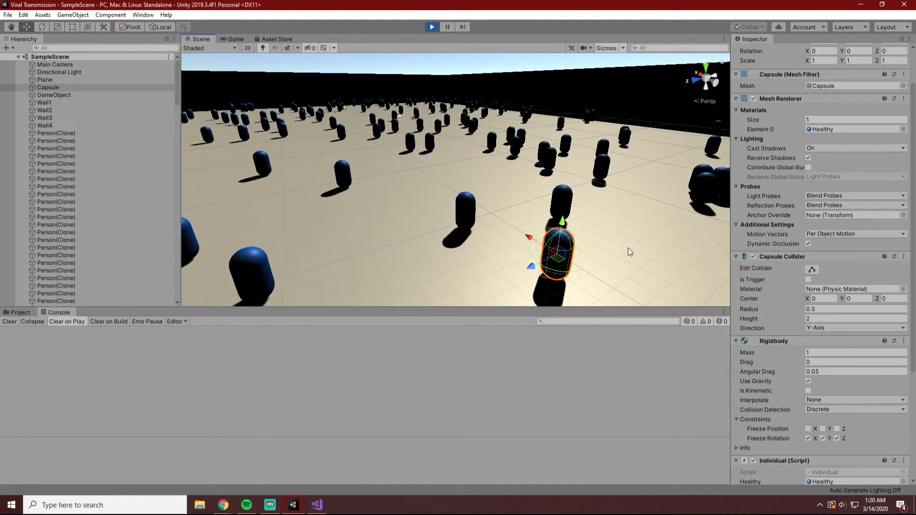
pyautogui.scroll(2, 629, 247)
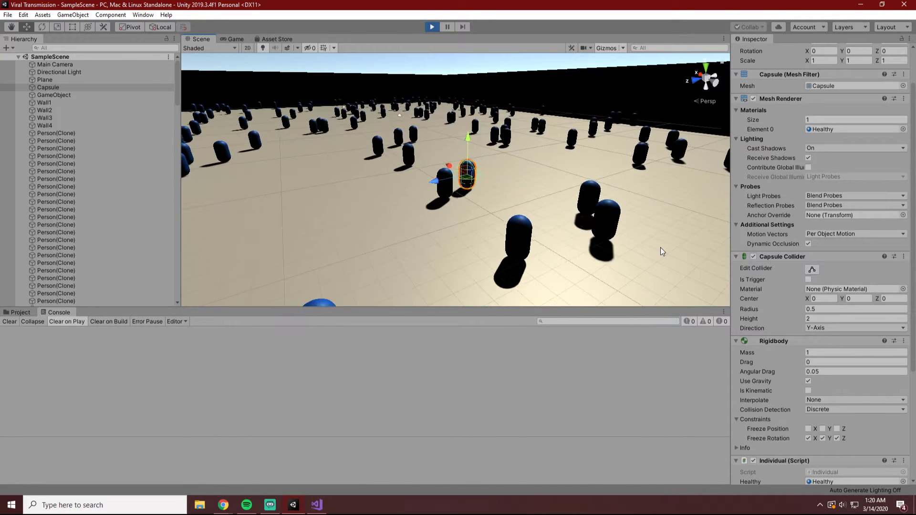
pyautogui.scroll(-10, 454, 255)
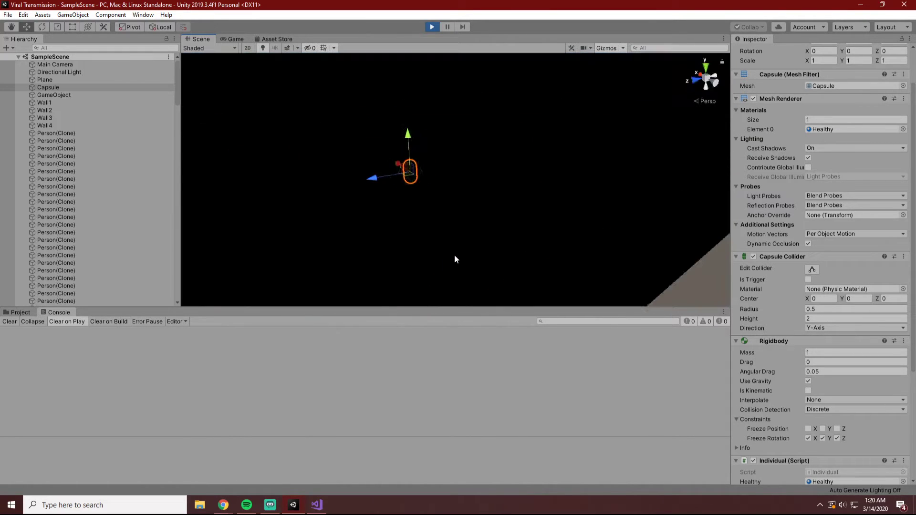
pyautogui.scroll(10, 457, 259)
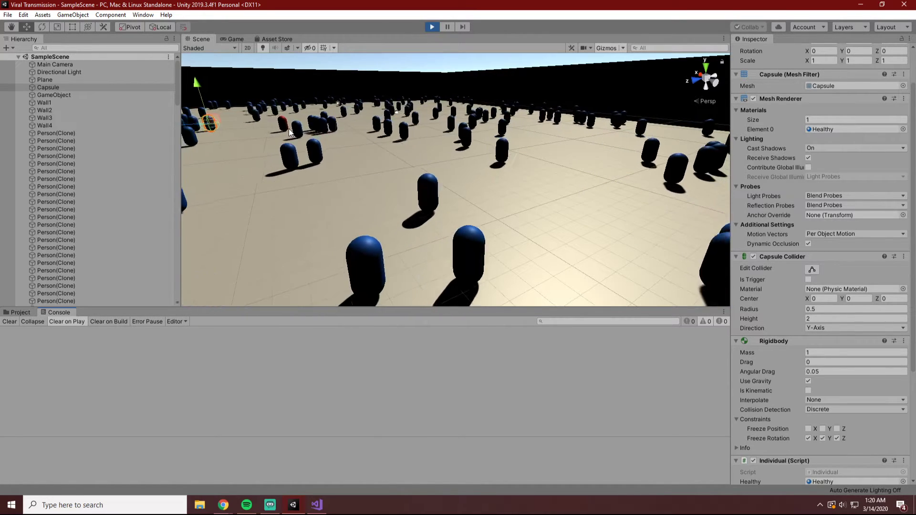
# Examine the red infected people from close up and from a distance to see how the virus passes through the crowd.
pyautogui.keyDown('alt'); pyautogui.moveTo(329, 148); pyautogui.dragTo(658, 181); pyautogui.keyUp('alt')
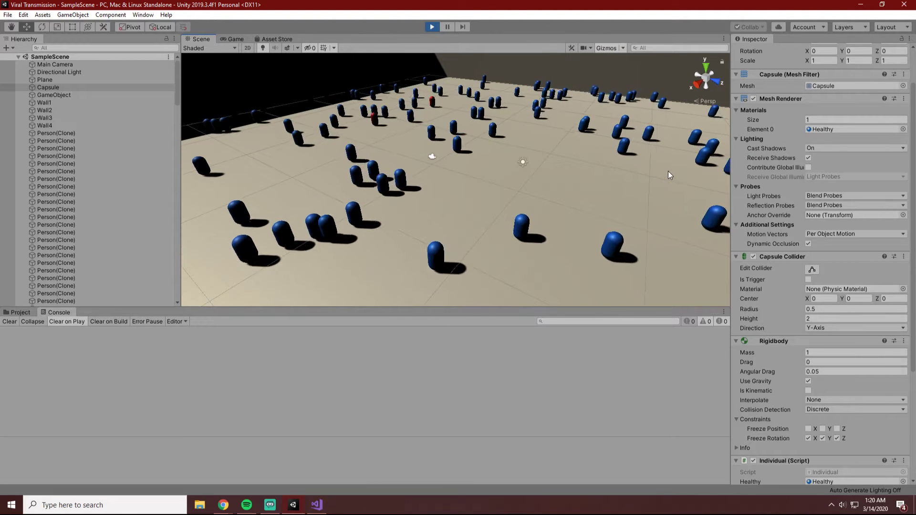
pyautogui.scroll(-8, 582, 195)
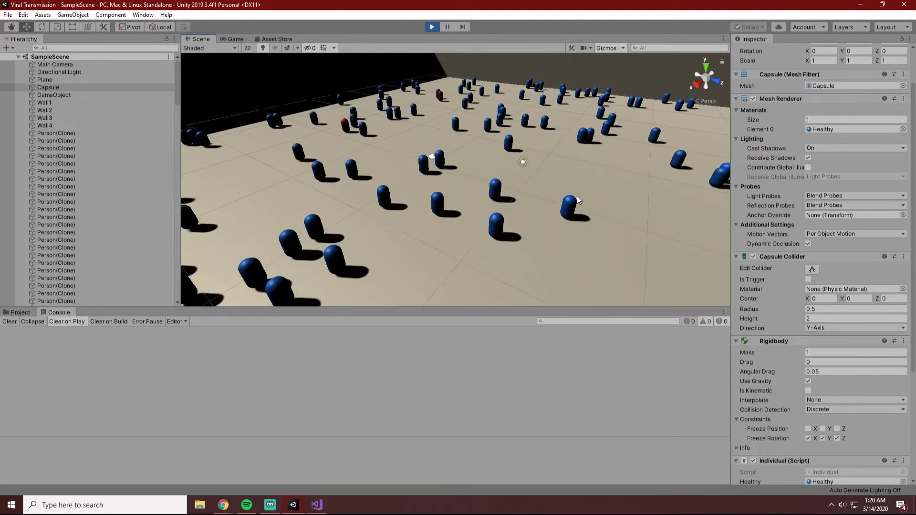
pyautogui.scroll(-6, 562, 199)
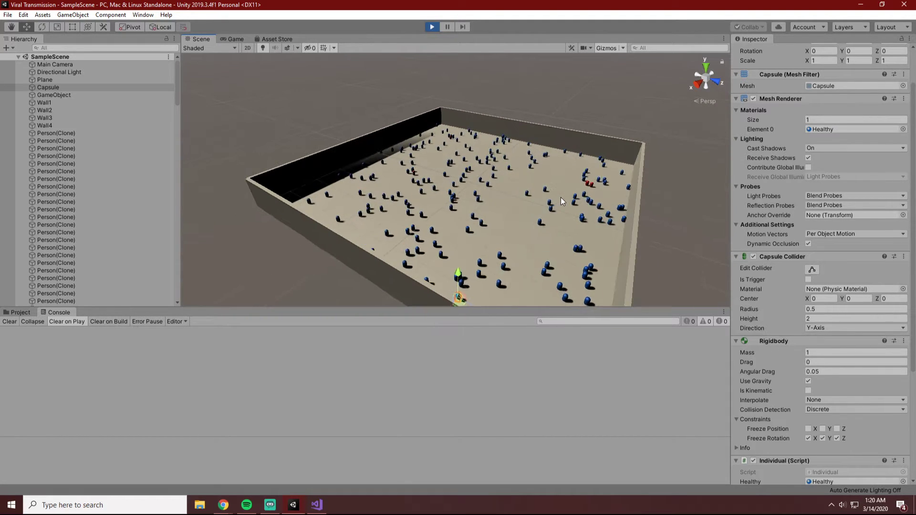
pyautogui.scroll(8, 560, 198)
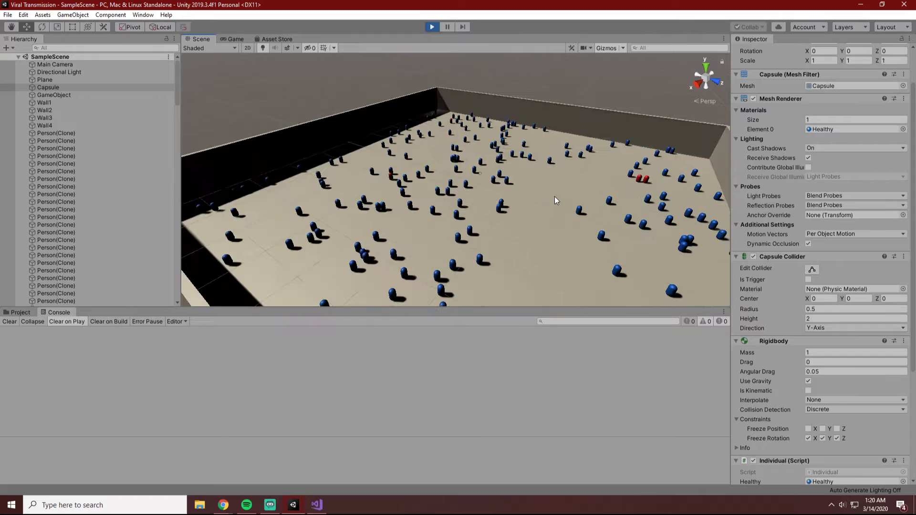
pyautogui.scroll(3, 554, 196)
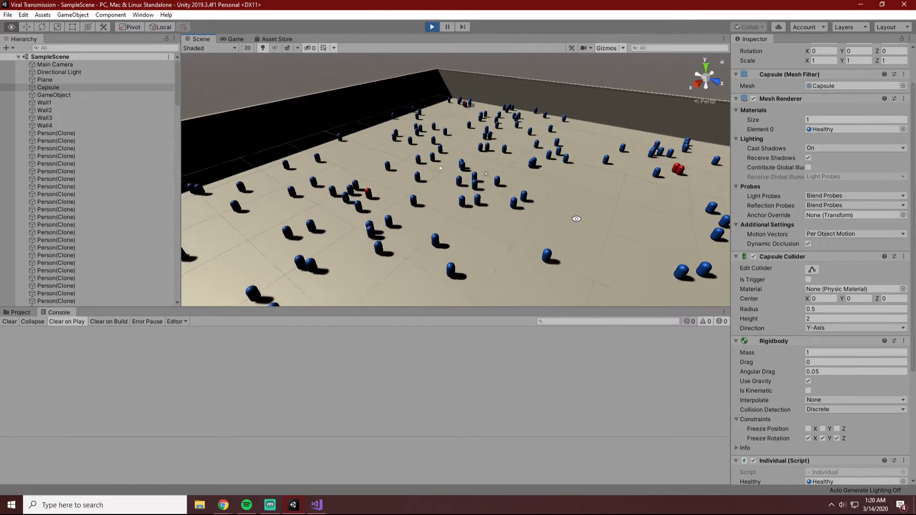
pyautogui.keyDown('alt'); pyautogui.moveTo(576, 217); pyautogui.dragTo(598, 181); pyautogui.keyUp('alt')
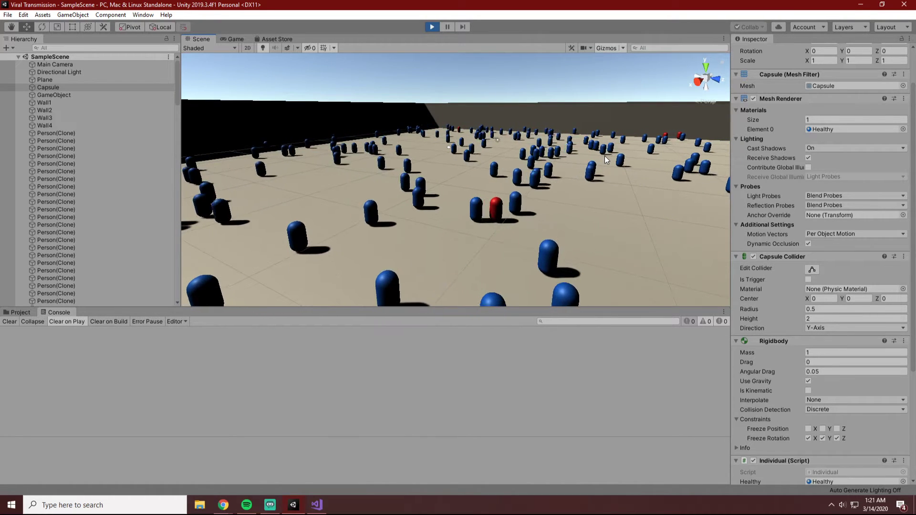
pyautogui.scroll(-5, 602, 200)
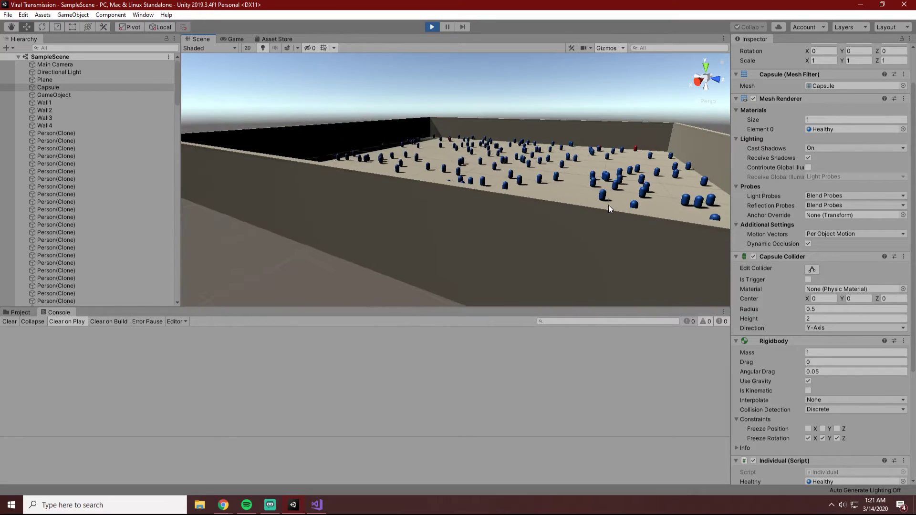
pyautogui.scroll(5, 609, 205)
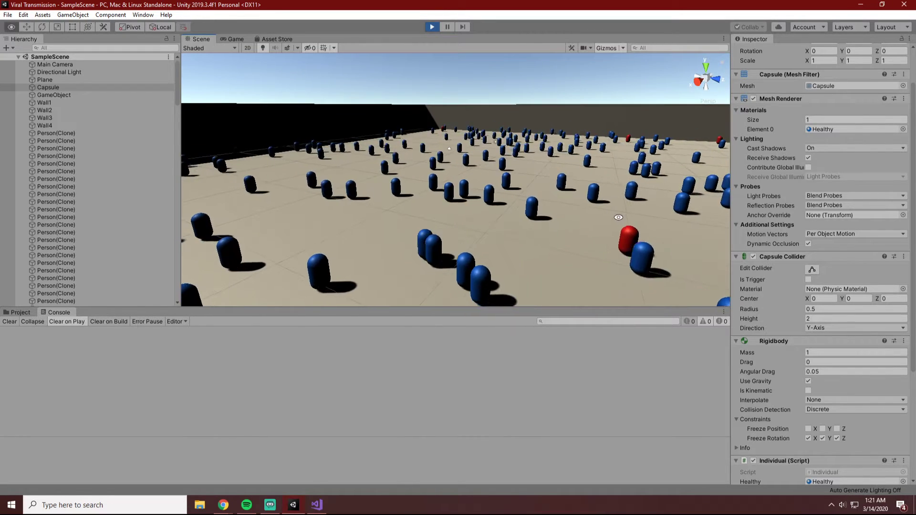
pyautogui.keyDown('alt'); pyautogui.moveTo(617, 216); pyautogui.dragTo(582, 209); pyautogui.keyUp('alt')
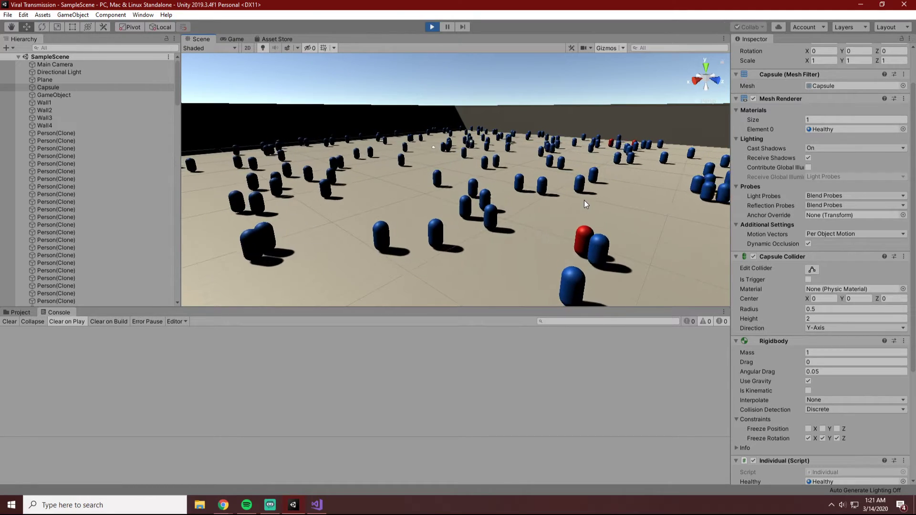
pyautogui.keyDown('alt'); pyautogui.moveTo(585, 199); pyautogui.dragTo(555, 211); pyautogui.keyUp('alt')
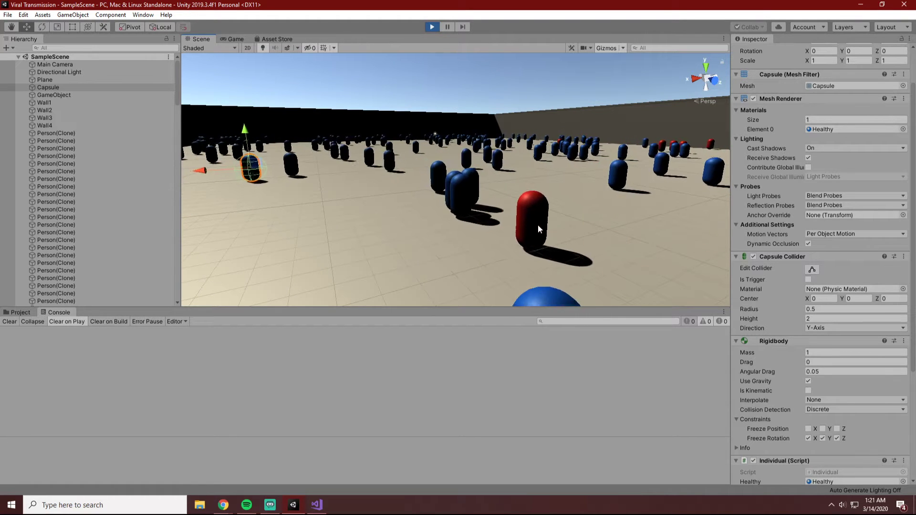
pyautogui.keyDown('alt'); pyautogui.moveTo(538, 225); pyautogui.dragTo(521, 248); pyautogui.keyUp('alt')
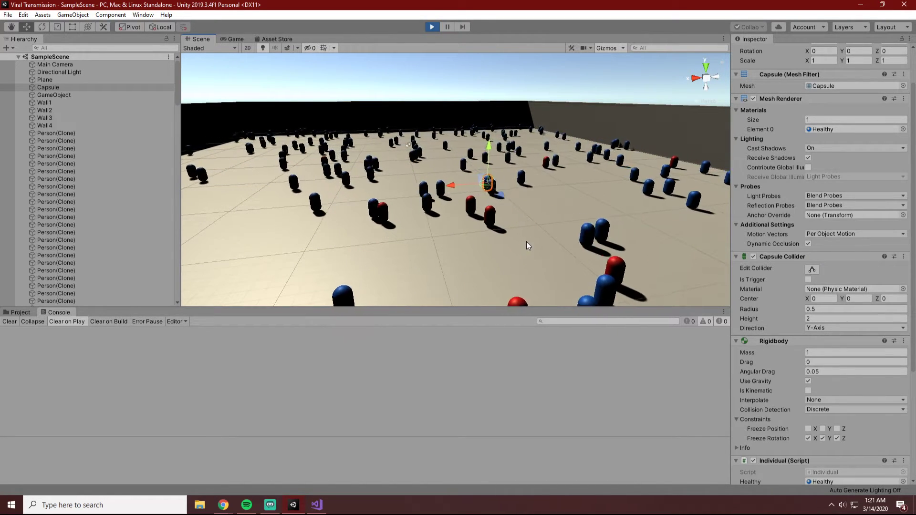
pyautogui.keyDown('alt'); pyautogui.moveTo(477, 230); pyautogui.dragTo(522, 230); pyautogui.keyUp('alt')
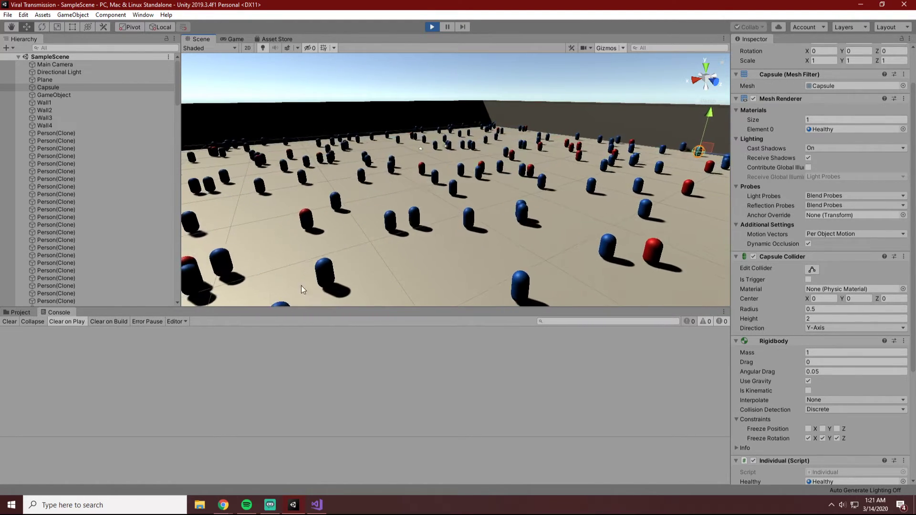
# Survey the whole walled arena to judge how far the infection has spread, and stop the simulation.
pyautogui.keyDown('alt'); pyautogui.moveTo(401, 250); pyautogui.dragTo(461, 240); pyautogui.keyUp('alt')
pyautogui.scroll(-5, 460, 242)
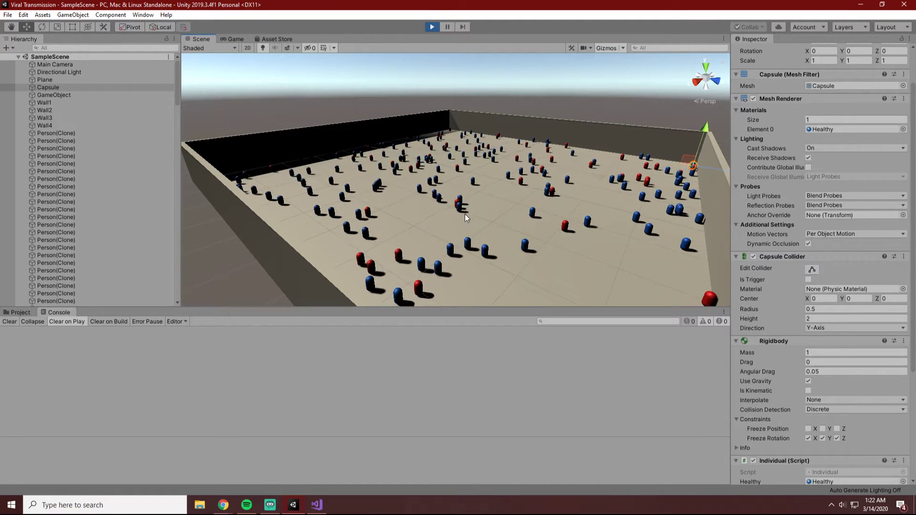
pyautogui.keyDown('alt'); pyautogui.moveTo(448, 235); pyautogui.dragTo(466, 271); pyautogui.keyUp('alt')
pyautogui.scroll(-1, 465, 267)
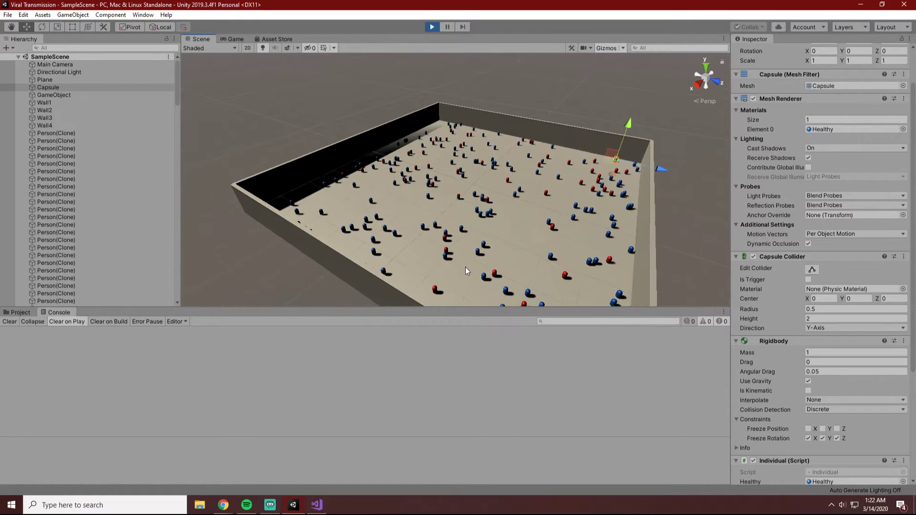
pyautogui.scroll(-2, 465, 267)
pyautogui.scroll(4, 466, 267)
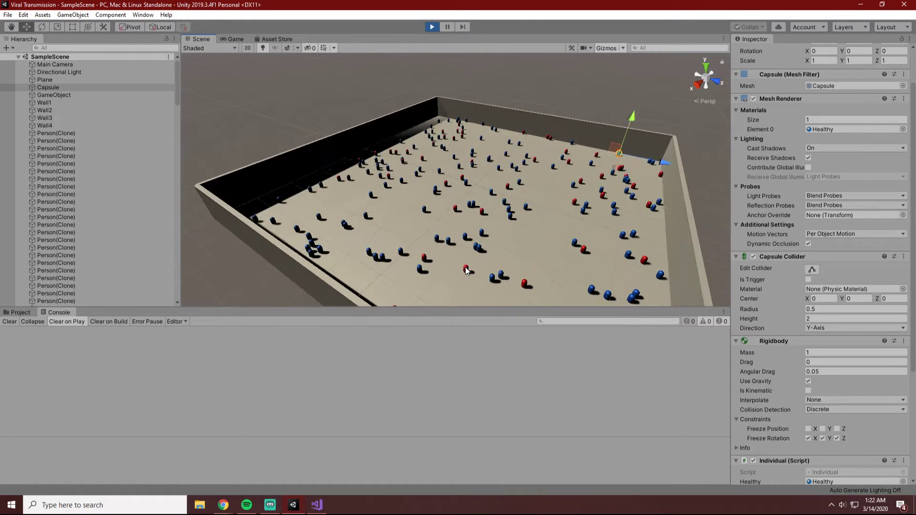
pyautogui.keyDown('alt'); pyautogui.moveTo(466, 268); pyautogui.dragTo(417, 256); pyautogui.keyUp('alt')
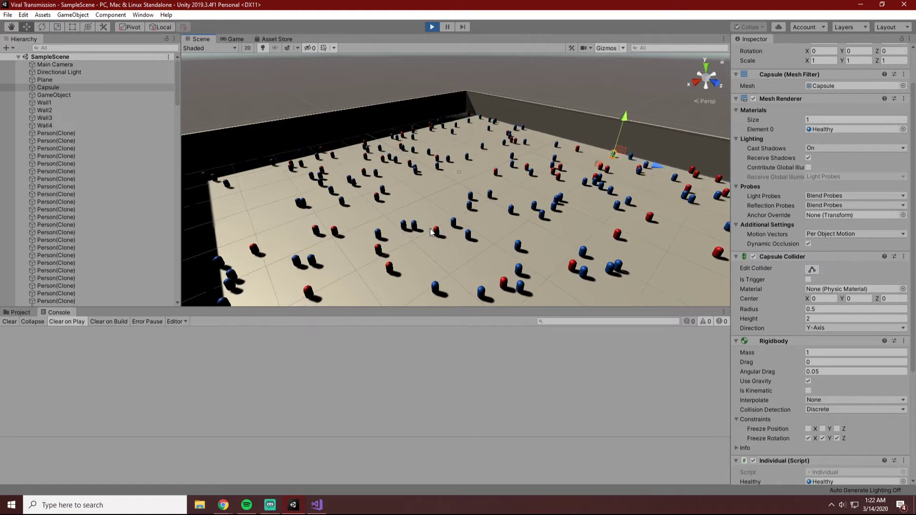
pyautogui.click(432, 27)
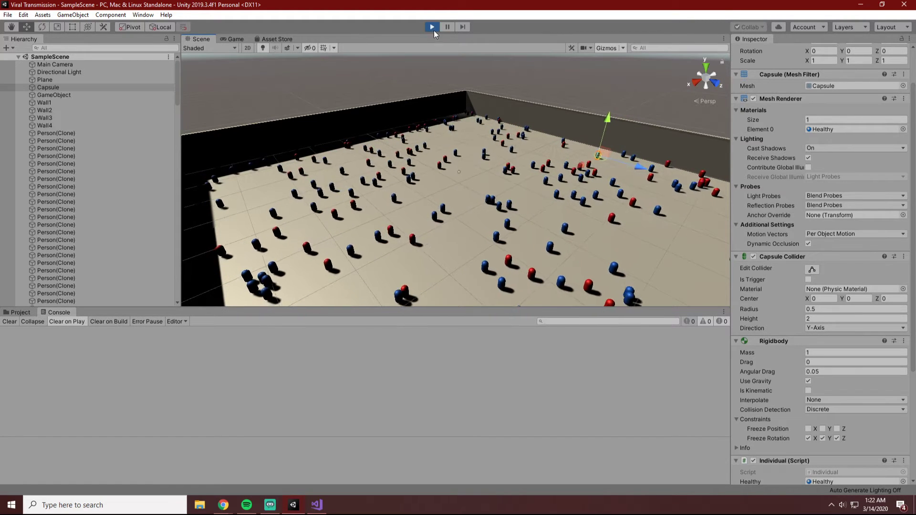
# Set the Population of the GameObject's Population Manager script to 500 and save the scene.
pyautogui.click(71, 95)
pyautogui.click(58, 81)
pyautogui.click(63, 73)
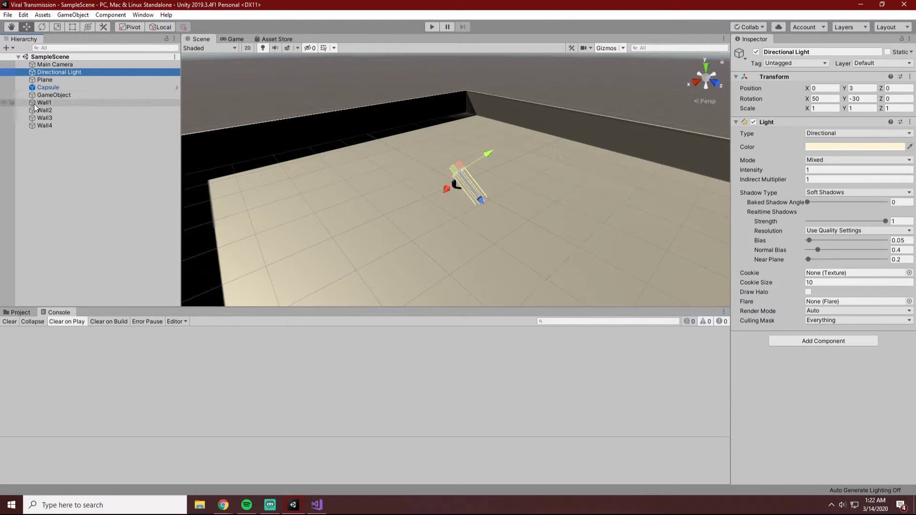
pyautogui.click(53, 95)
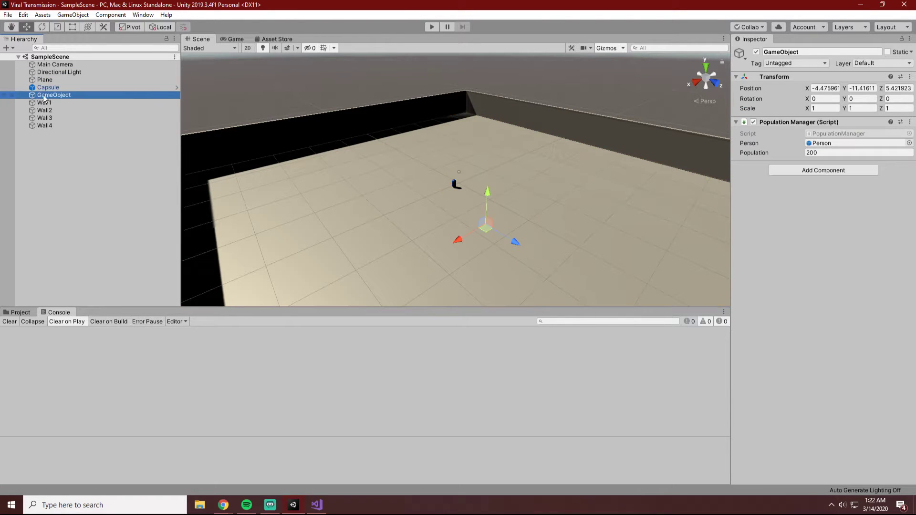
pyautogui.click(823, 151)
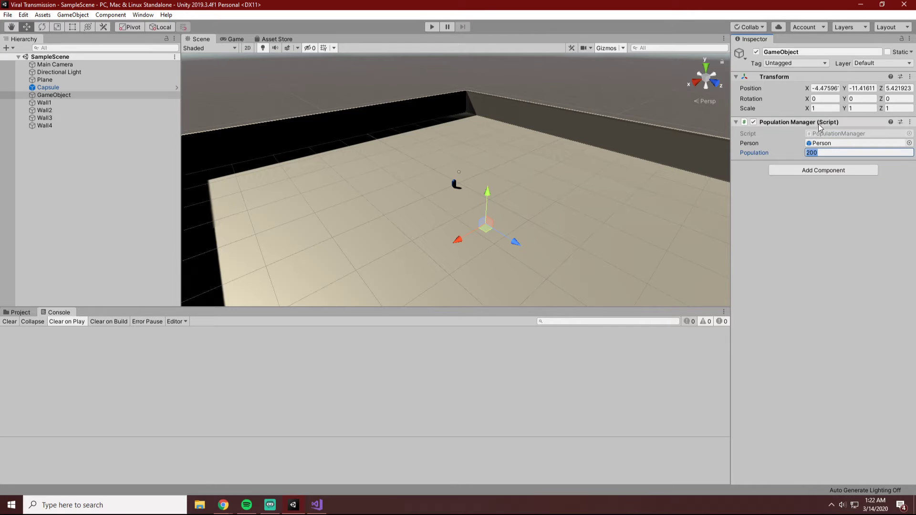
pyautogui.hotkey('ctrl', 's')
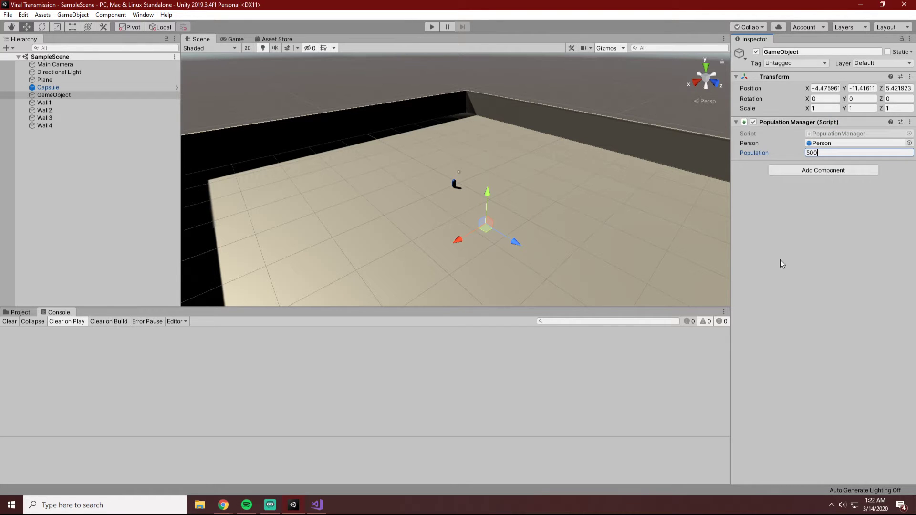
# Switch to Visual Studio, set the infectivity constant in Individual.cs to 0.1f, save the script, and return to Unity.
pyautogui.click(317, 505)
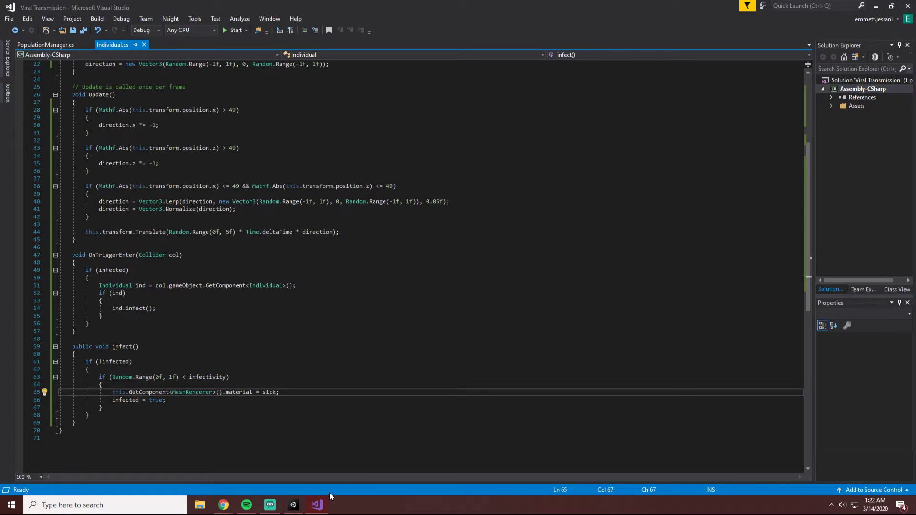
pyautogui.scroll(7, 337, 324)
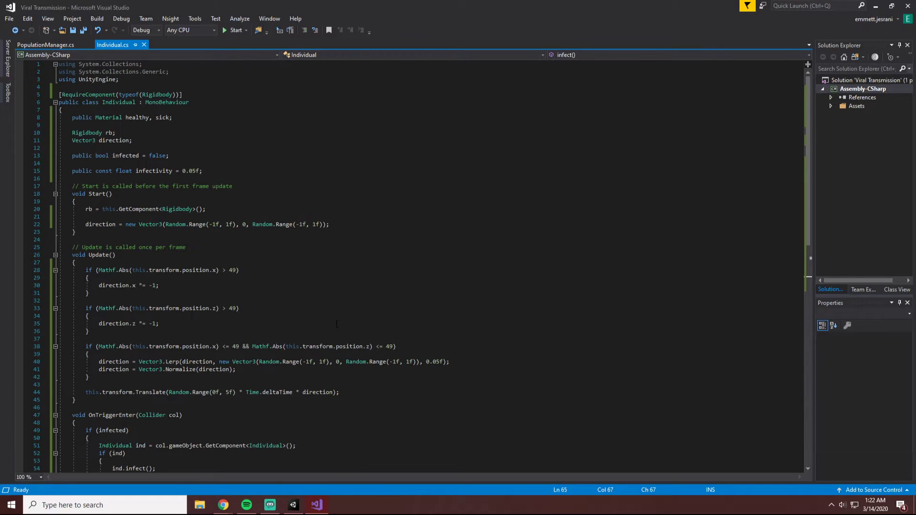
pyautogui.scroll(-8, 347, 329)
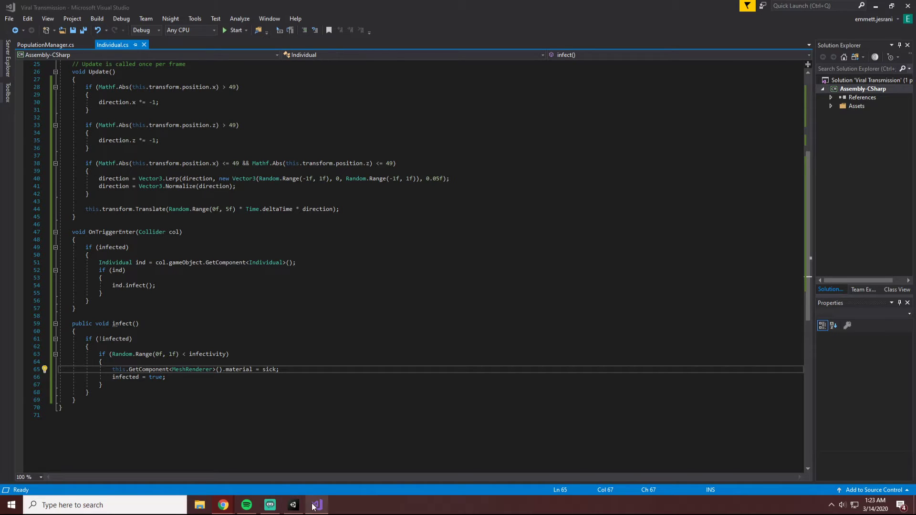
pyautogui.scroll(-7, 192, 183)
pyautogui.scroll(15, 192, 183)
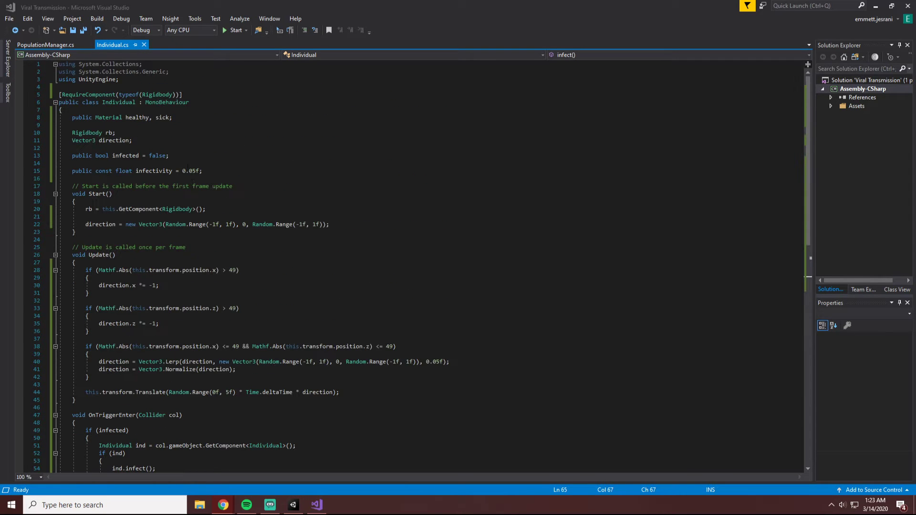
pyautogui.click(195, 171)
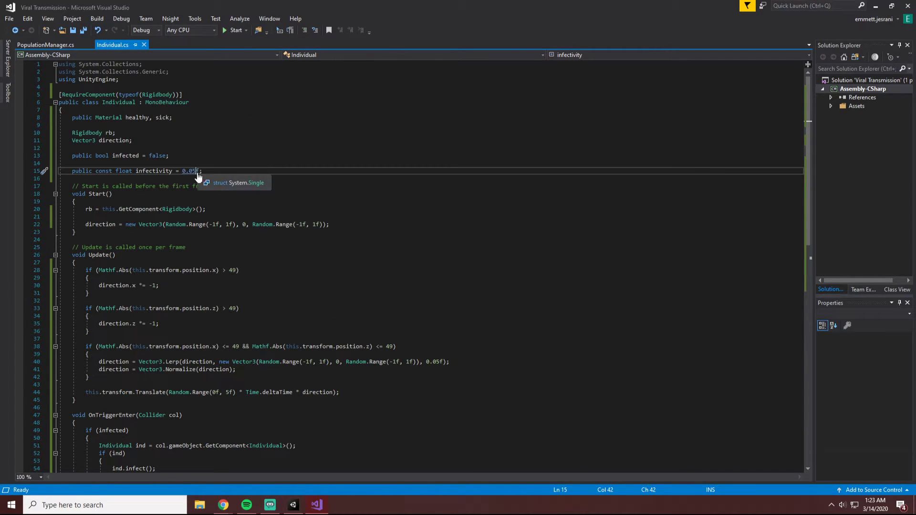
pyautogui.press('BackSpace')
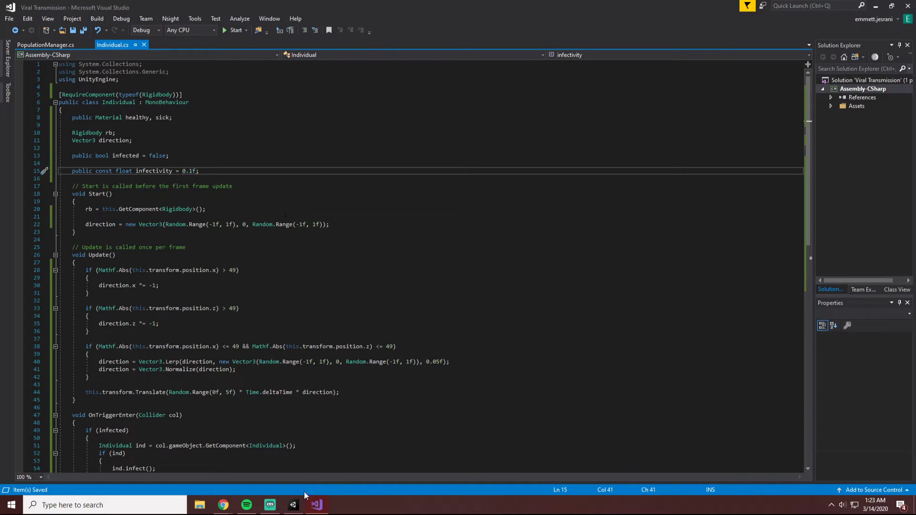
pyautogui.click(293, 505)
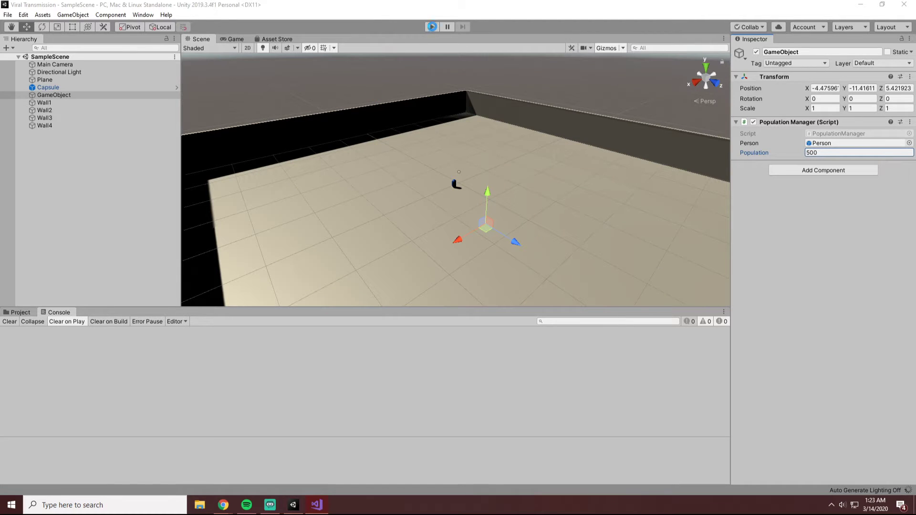
# Run the simulation and watch in the Scene view how the infection spreads across the walled arena.
pyautogui.click(433, 27)
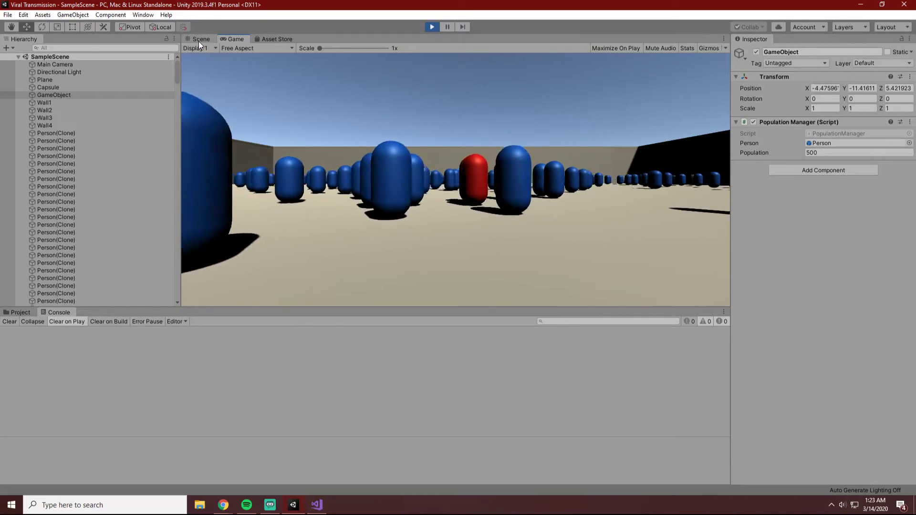
pyautogui.click(202, 39)
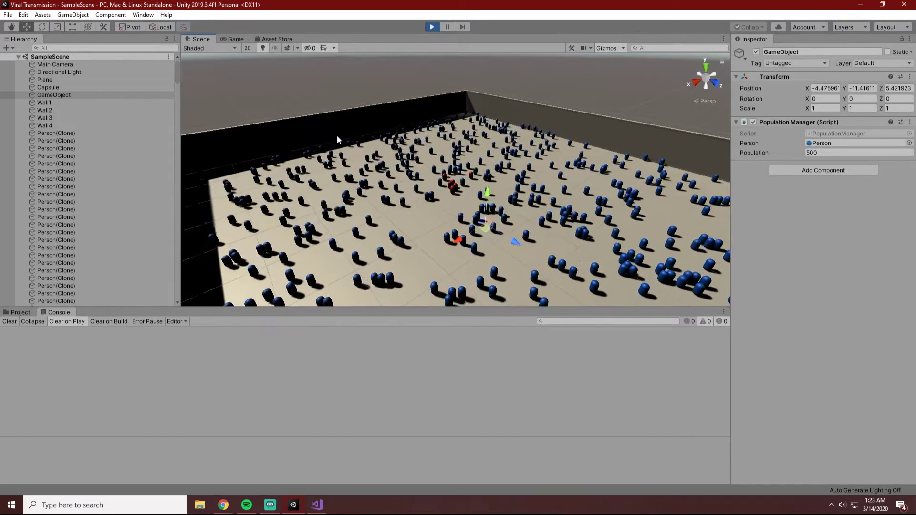
pyautogui.click(343, 56)
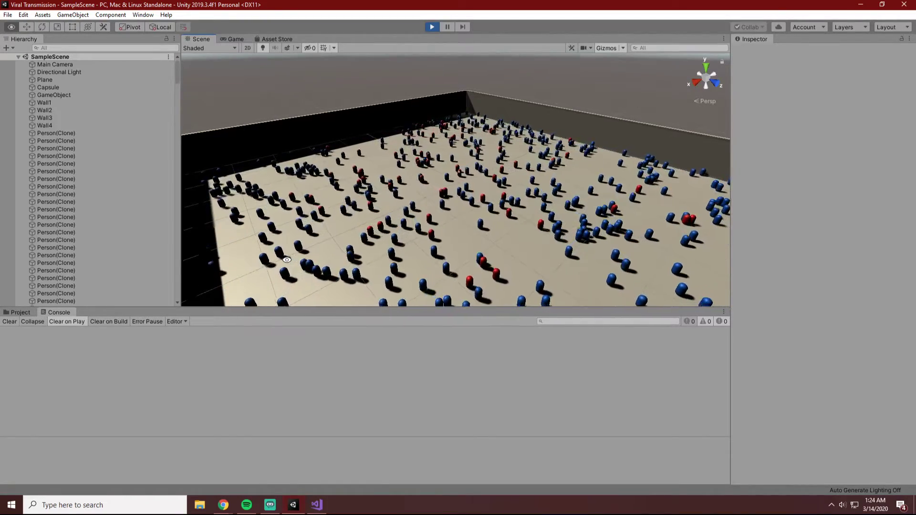
pyautogui.keyDown('alt'); pyautogui.moveTo(288, 264); pyautogui.dragTo(327, 268); pyautogui.keyUp('alt')
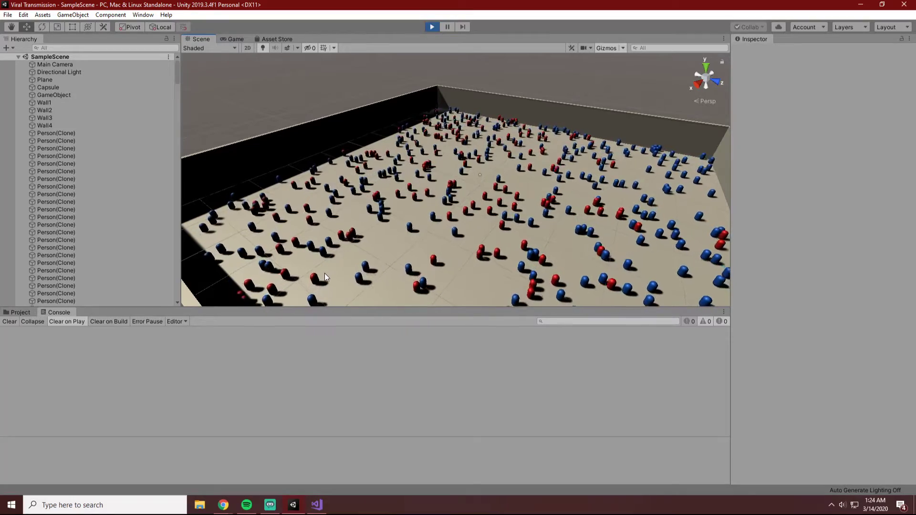
pyautogui.keyDown('alt'); pyautogui.moveTo(350, 257); pyautogui.dragTo(388, 266); pyautogui.keyUp('alt')
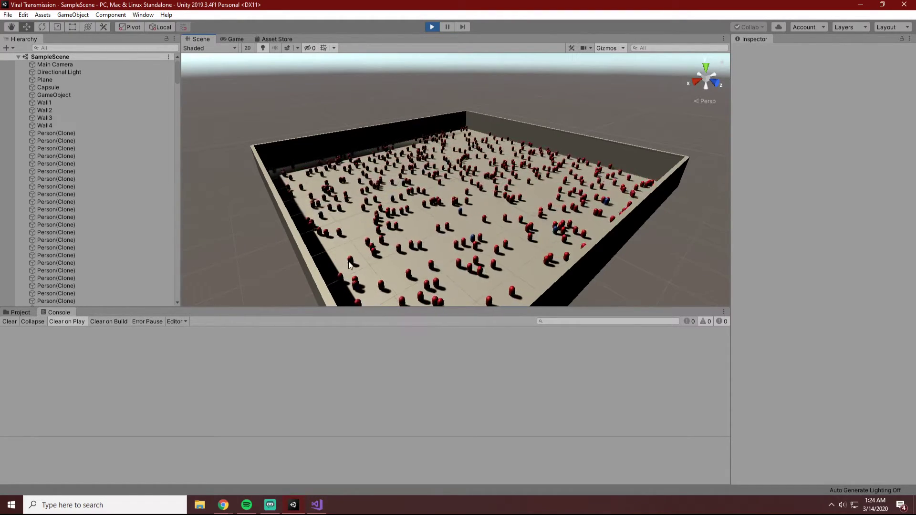
pyautogui.keyDown('alt'); pyautogui.moveTo(404, 252); pyautogui.dragTo(390, 263); pyautogui.keyUp('alt')
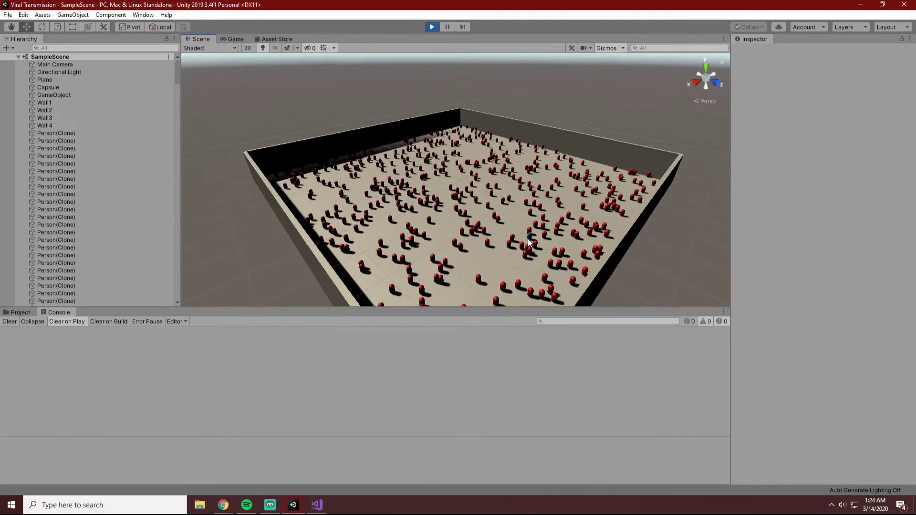
# Inspect the components of the blue capsule among the red crowd, and stop the simulation.
pyautogui.click(544, 227)
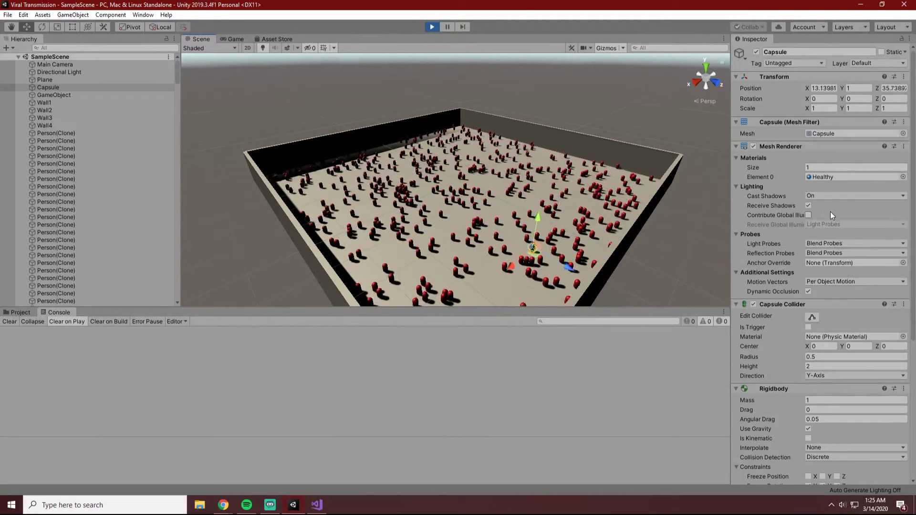
pyautogui.click(686, 256)
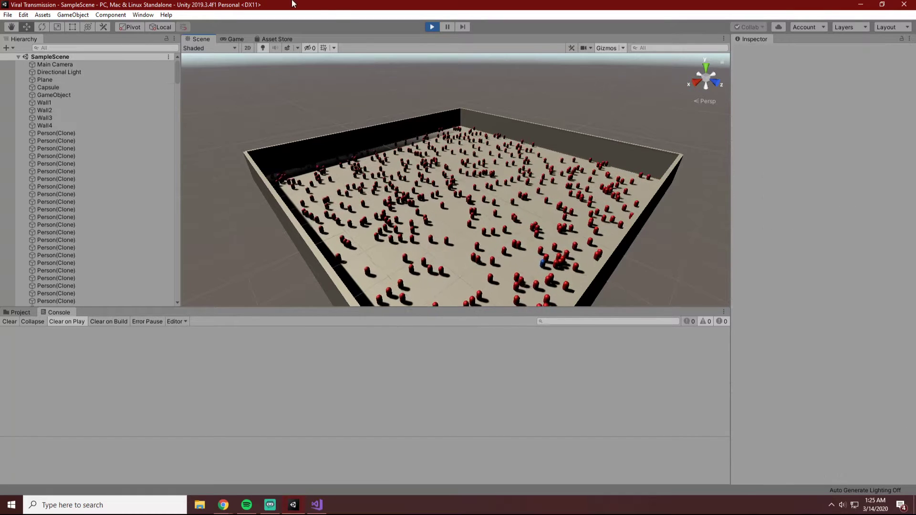
pyautogui.click(432, 27)
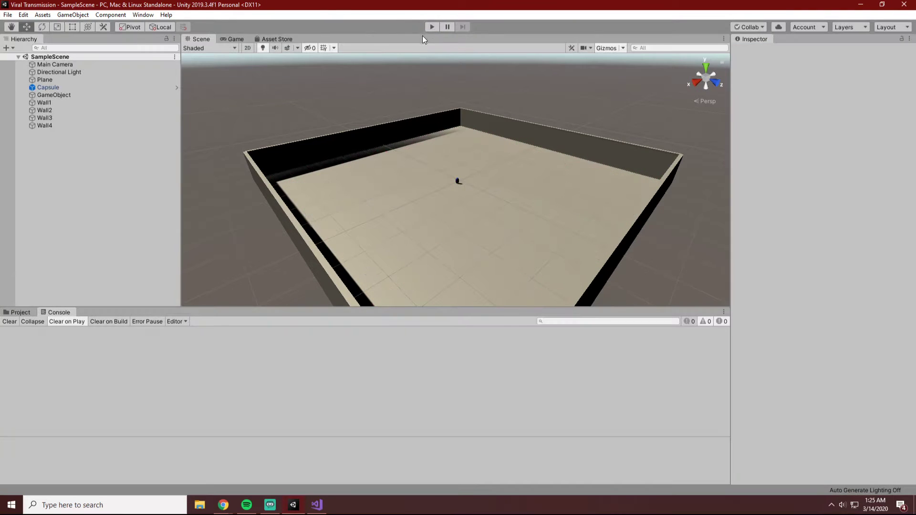
# Check the Capsule's Individual script settings and apply the red Sick material to the Capsule in the scene.
pyautogui.click(53, 89)
pyautogui.scroll(-8, 857, 287)
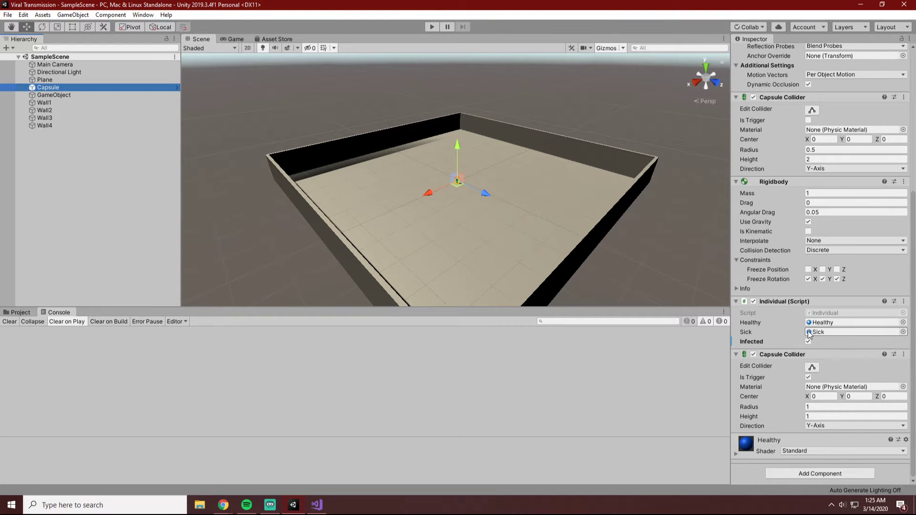
pyautogui.scroll(2, 601, 244)
pyautogui.scroll(2, 600, 245)
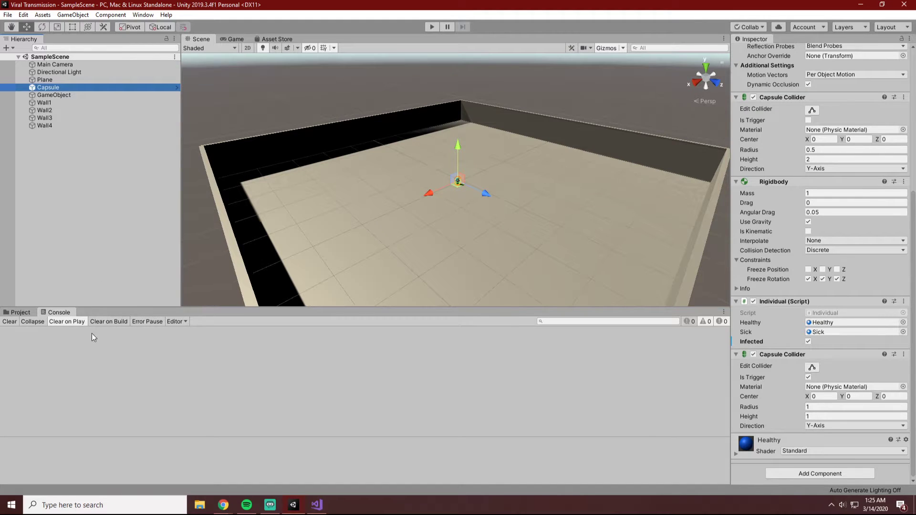
pyautogui.click(21, 312)
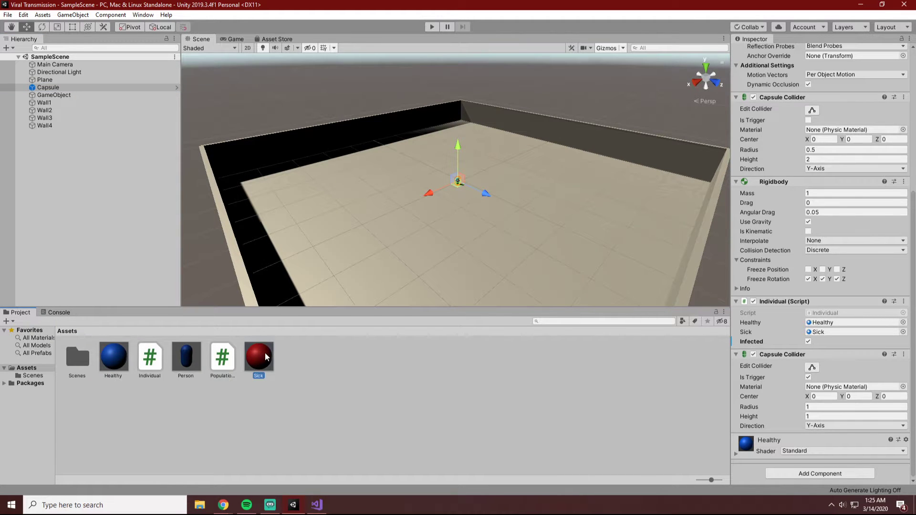
pyautogui.moveTo(265, 355); pyautogui.dragTo(459, 181)
pyautogui.click(552, 86)
pyautogui.scroll(1, 505, 170)
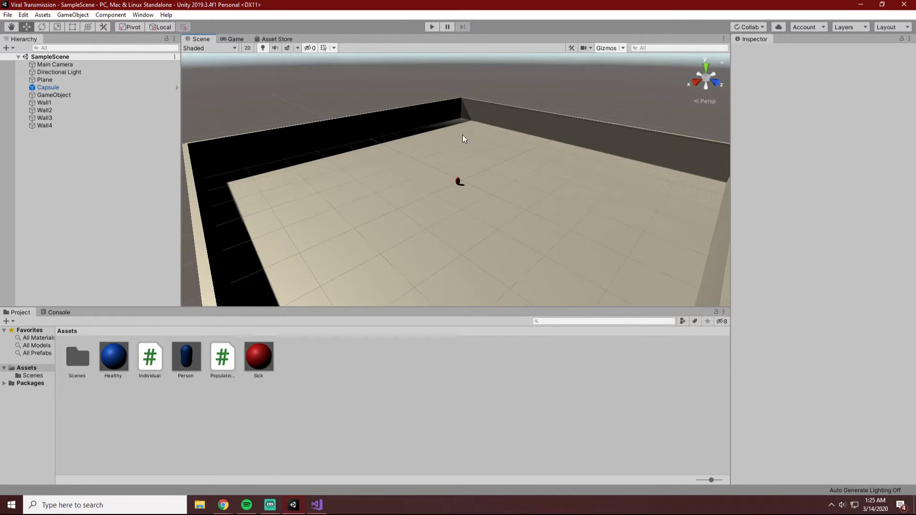
# Run the simulation with the red Capsule, restart it, and show the crowd in the Scene view.
pyautogui.click(430, 27)
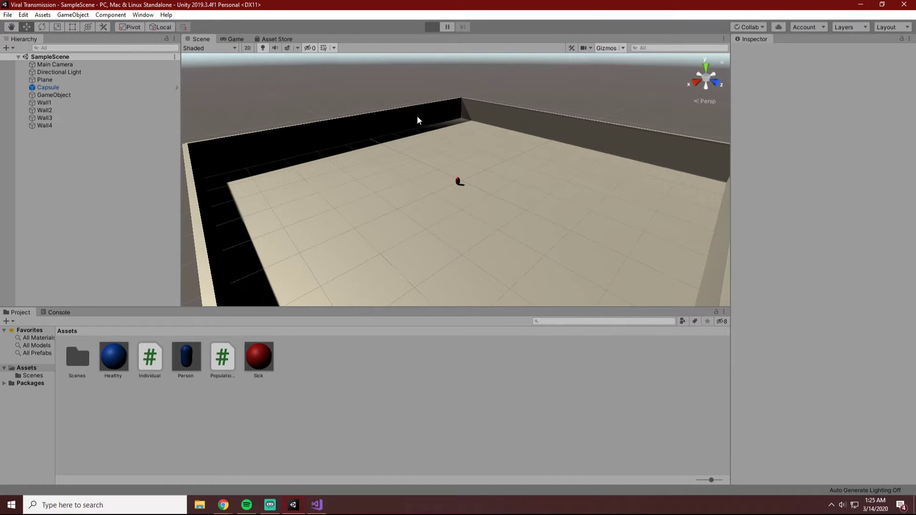
pyautogui.click(211, 42)
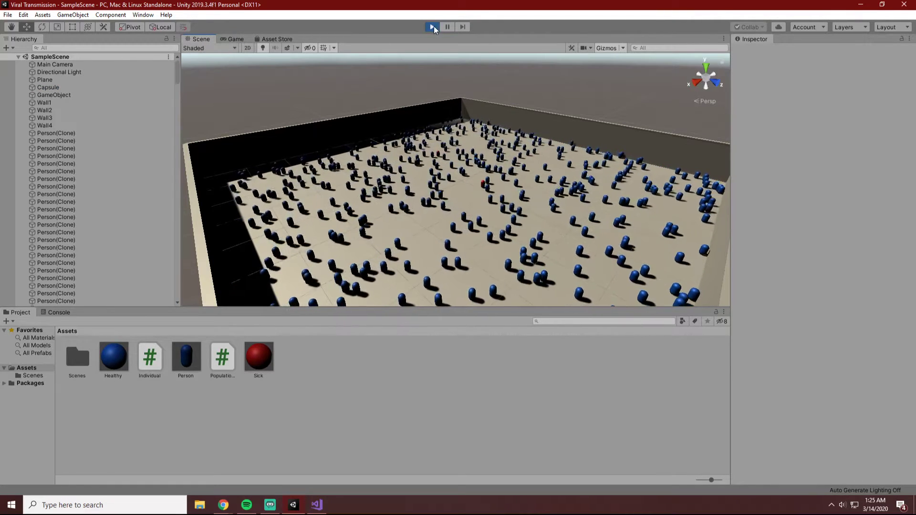
pyautogui.click(433, 27)
pyautogui.click(431, 27)
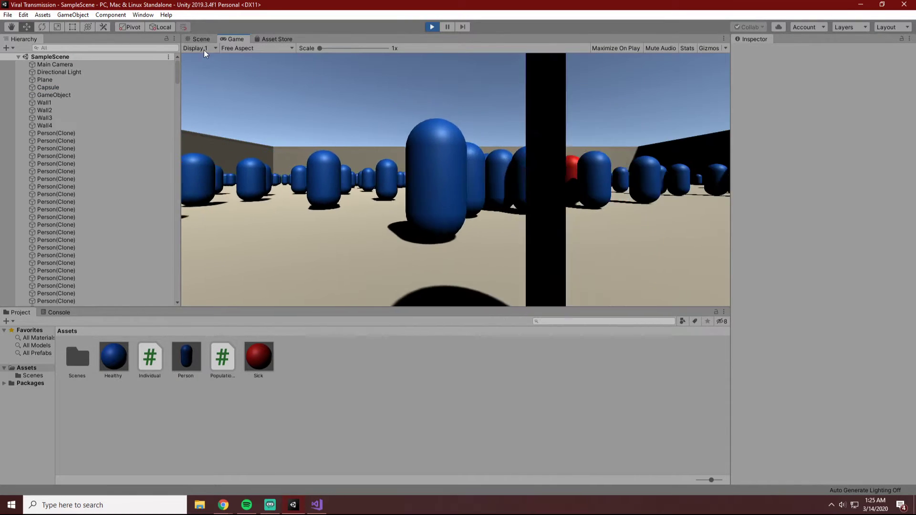
pyautogui.click(201, 39)
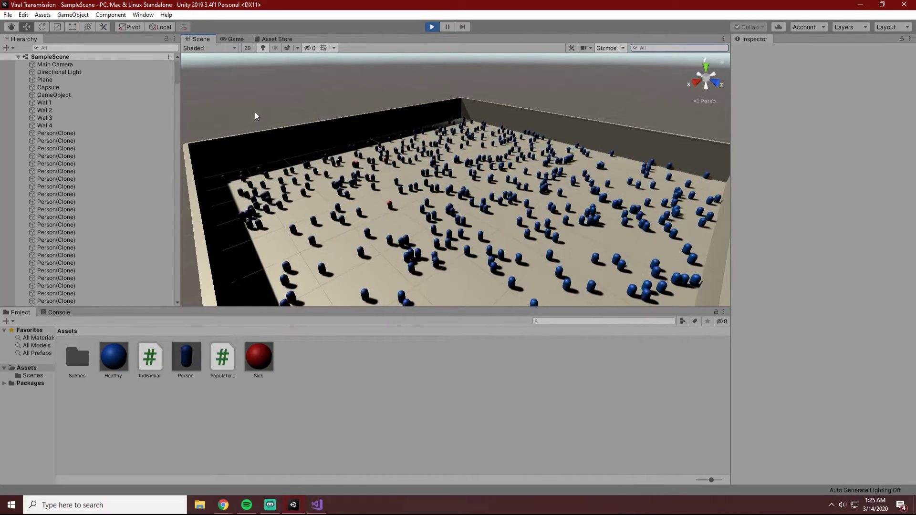
# Follow the infection through the crowd from near and far, and stop the simulation.
pyautogui.scroll(-2, 358, 173)
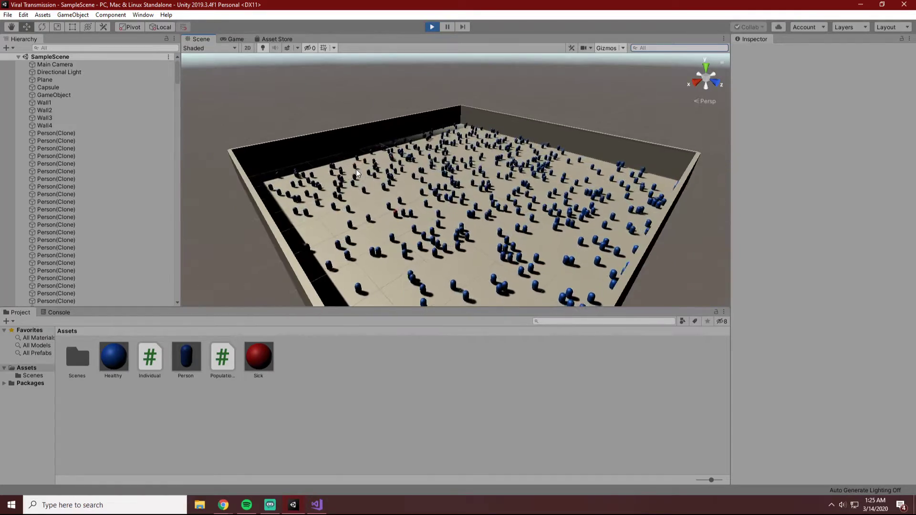
pyautogui.scroll(1, 353, 175)
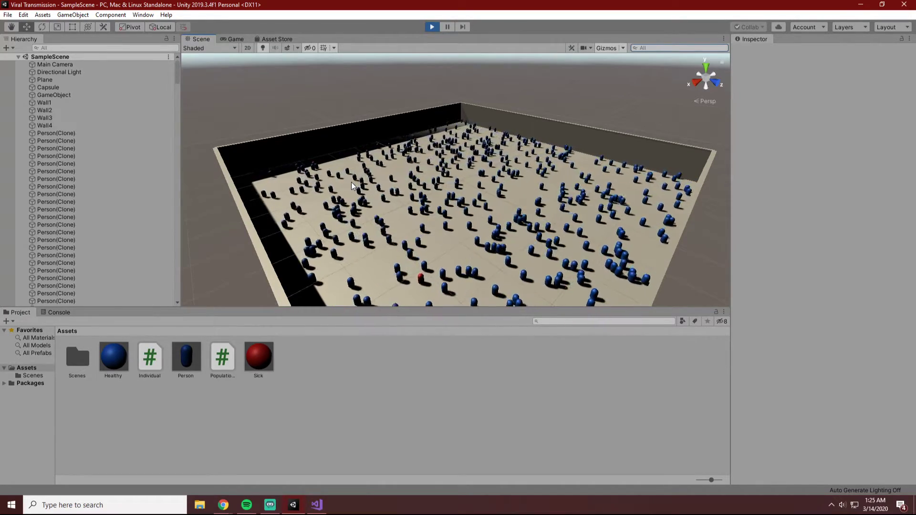
pyautogui.scroll(-3, 420, 207)
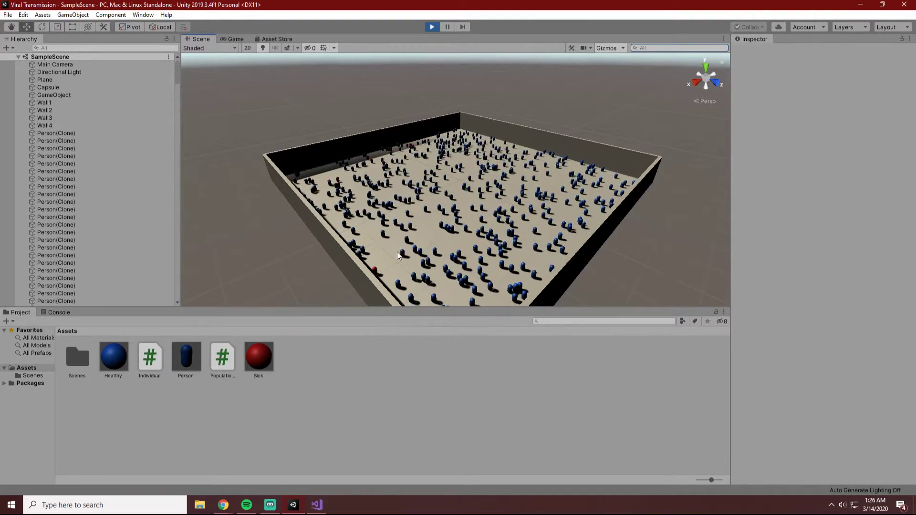
pyautogui.scroll(2, 389, 263)
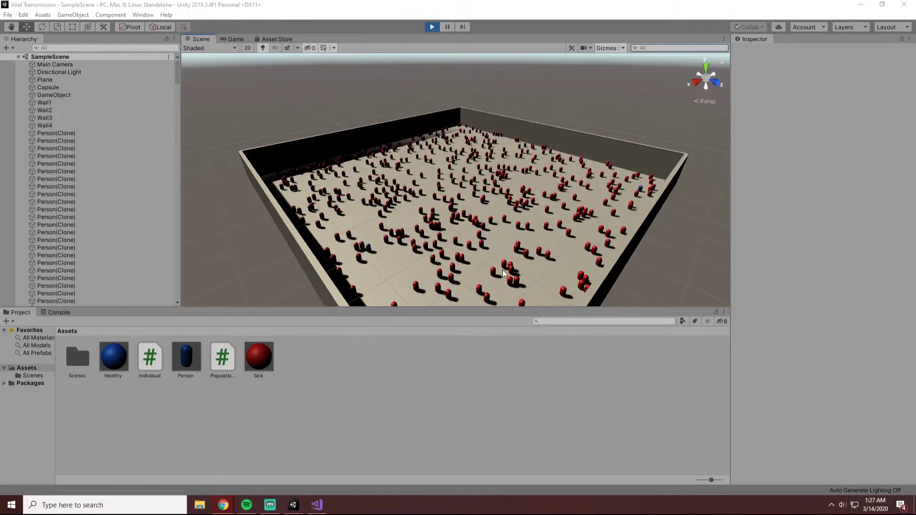
pyautogui.click(432, 27)
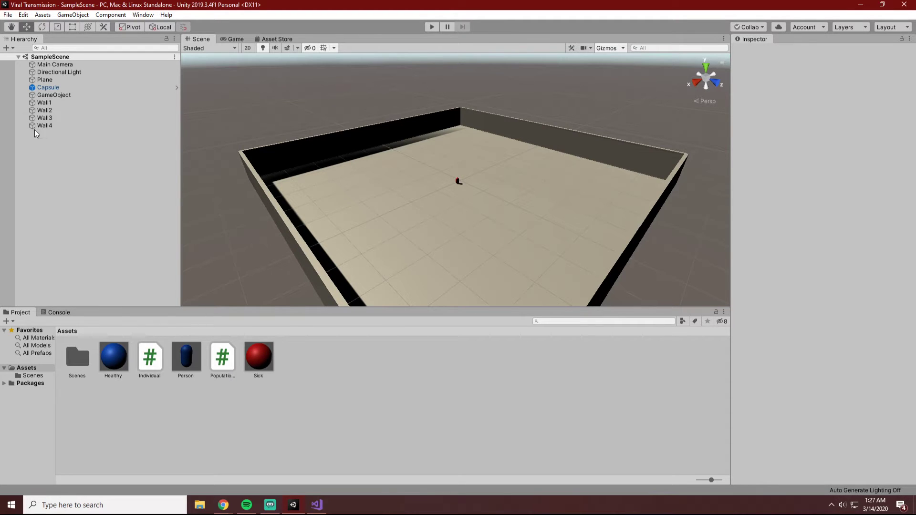
# Review the settings of the Capsule, Plane and GameObject, and the infectivity constant in Visual Studio, and return to Unity.
pyautogui.click(46, 89)
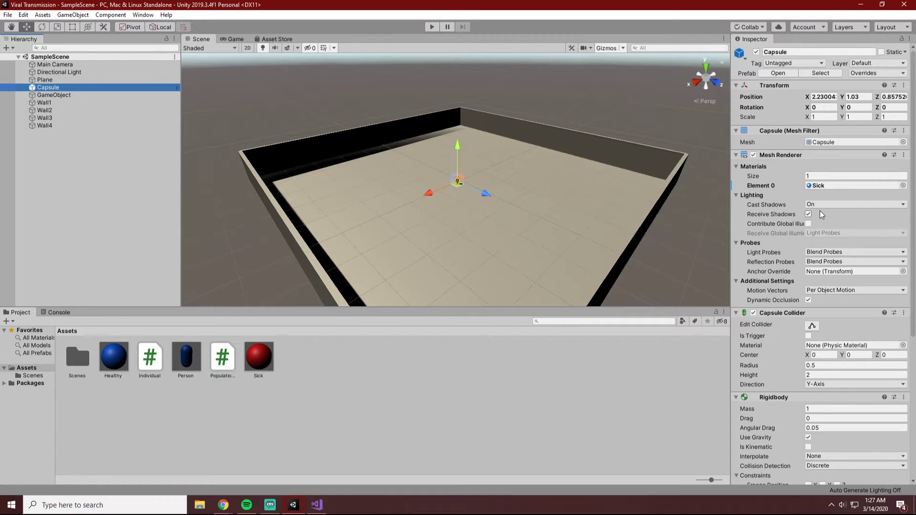
pyautogui.click(58, 79)
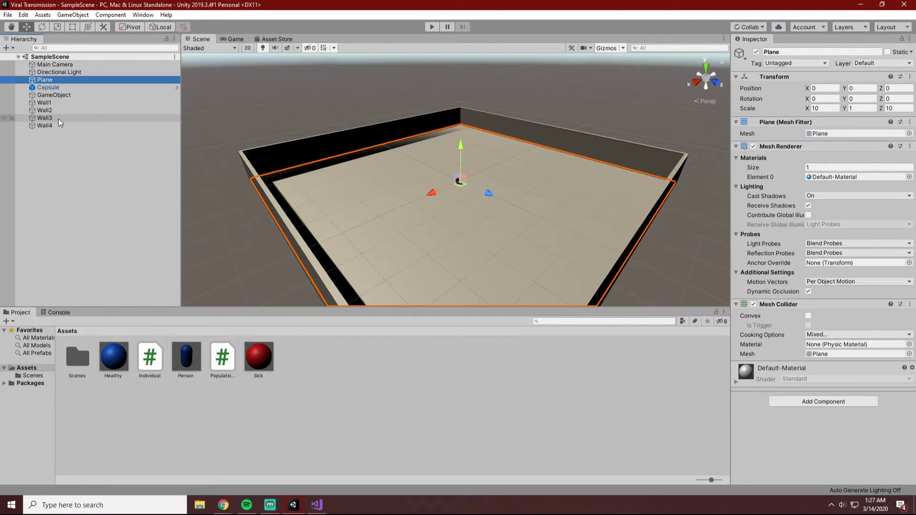
pyautogui.click(479, 100)
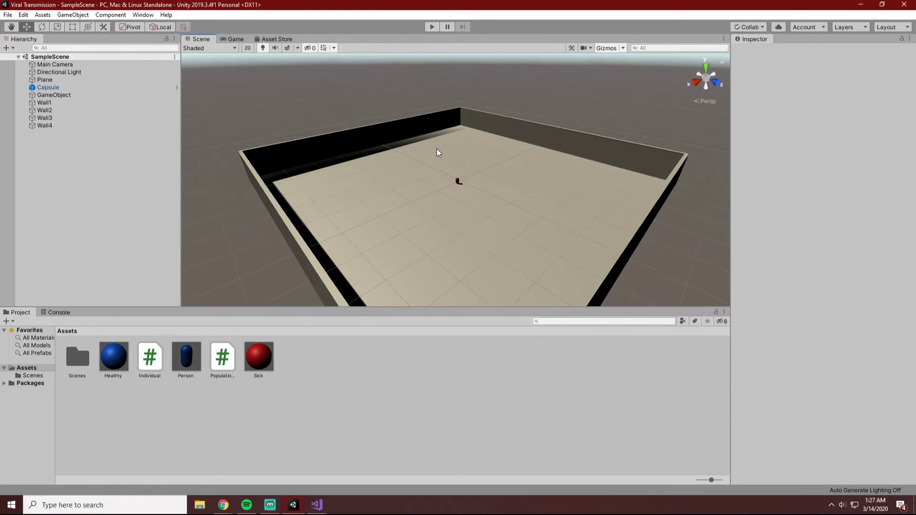
pyautogui.click(53, 97)
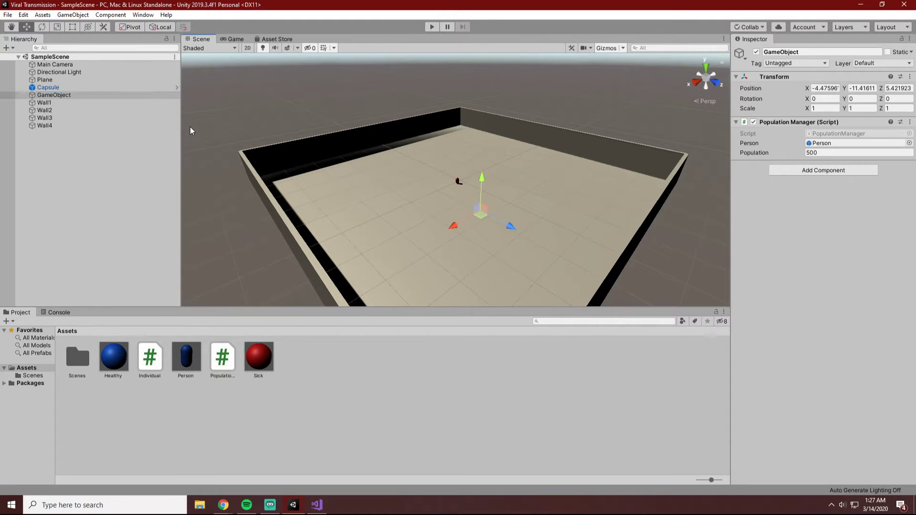
pyautogui.click(73, 87)
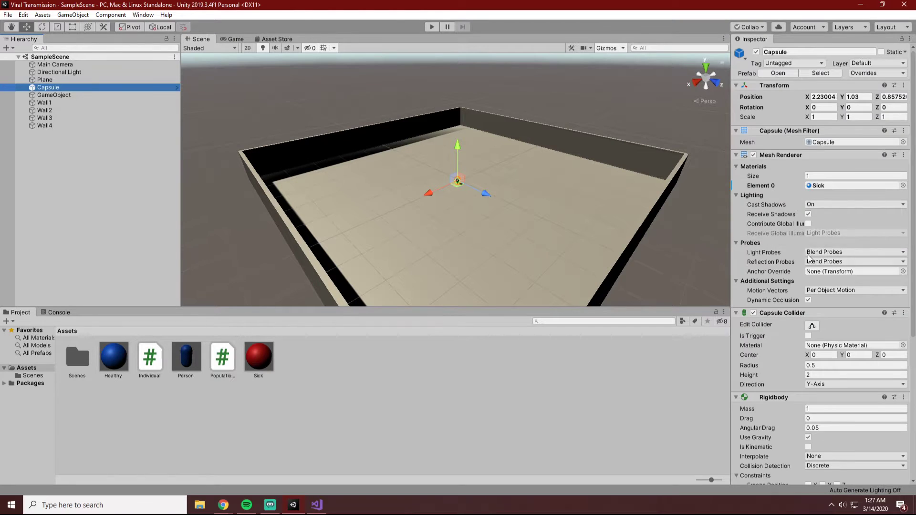
pyautogui.scroll(-5, 810, 258)
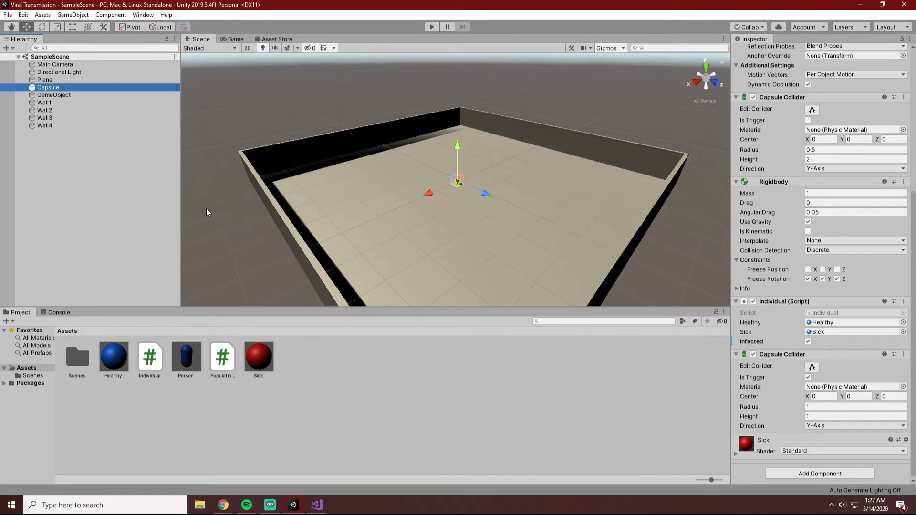
pyautogui.click(37, 80)
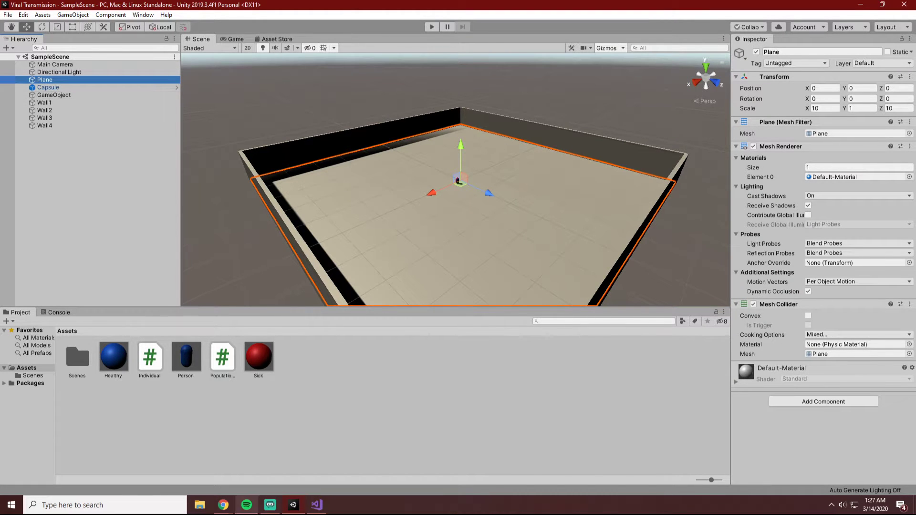
pyautogui.click(324, 509)
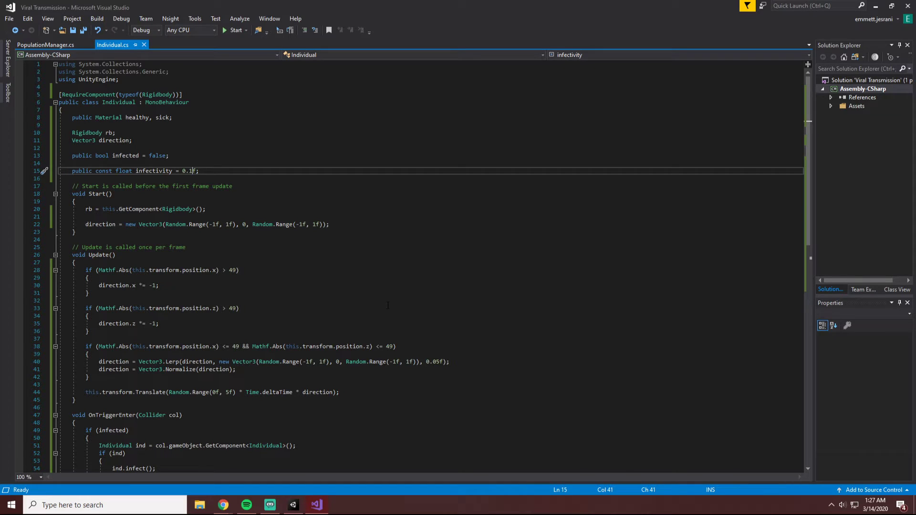
pyautogui.click(317, 507)
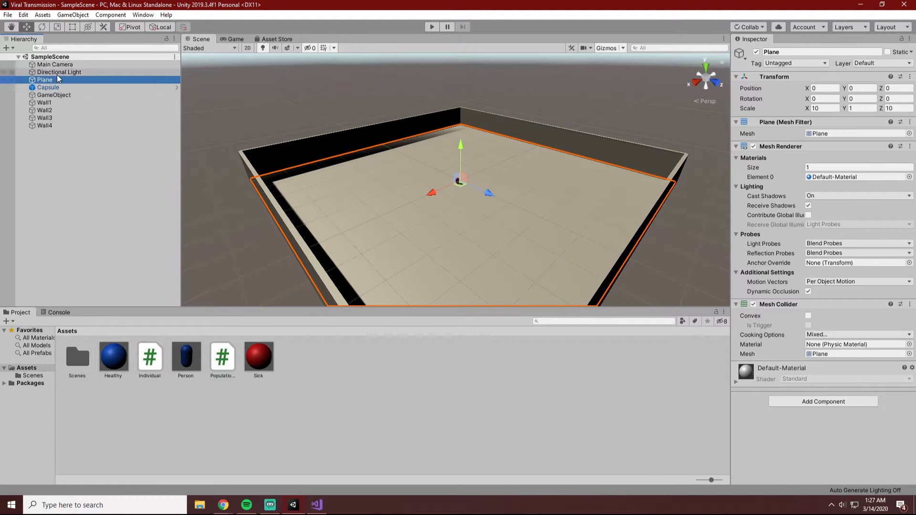
# Set the Population of the GameObject's Population Manager script to 2000 and run the simulation in the Scene view.
pyautogui.press('Up')
pyautogui.press('Up')
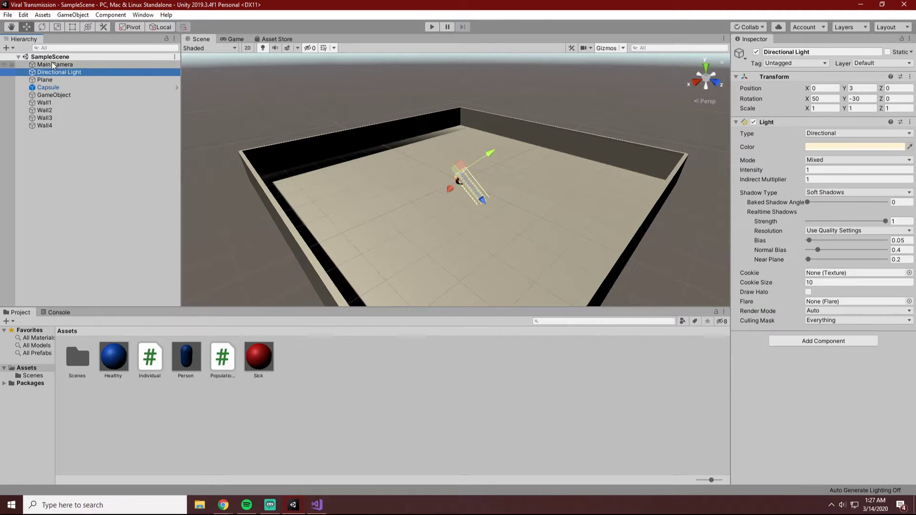
pyautogui.press('Down')
pyautogui.press('Down')
pyautogui.press('Down')
pyautogui.press('Down')
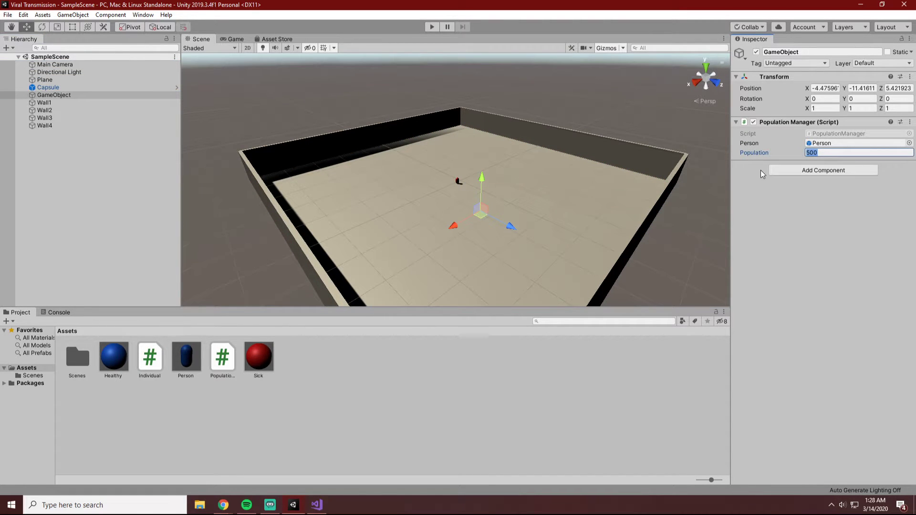
pyautogui.write('2000')
pyautogui.click(432, 27)
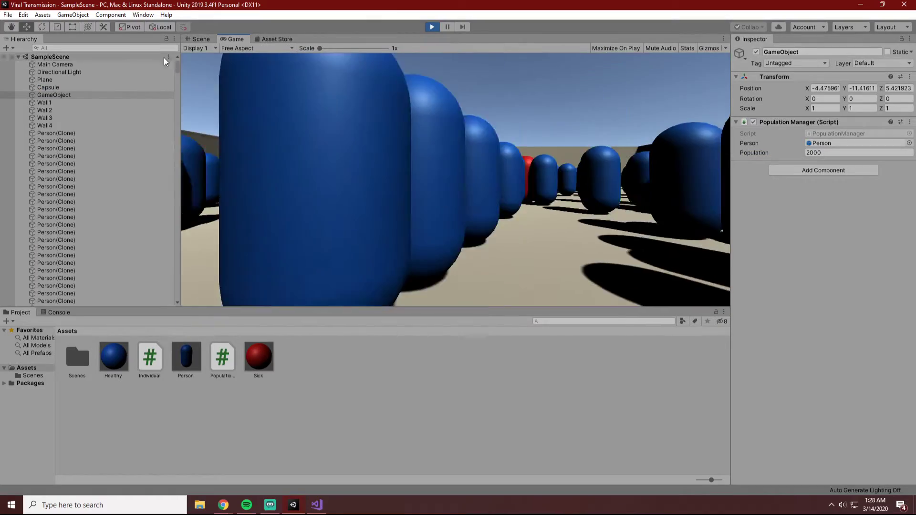
pyautogui.click(199, 41)
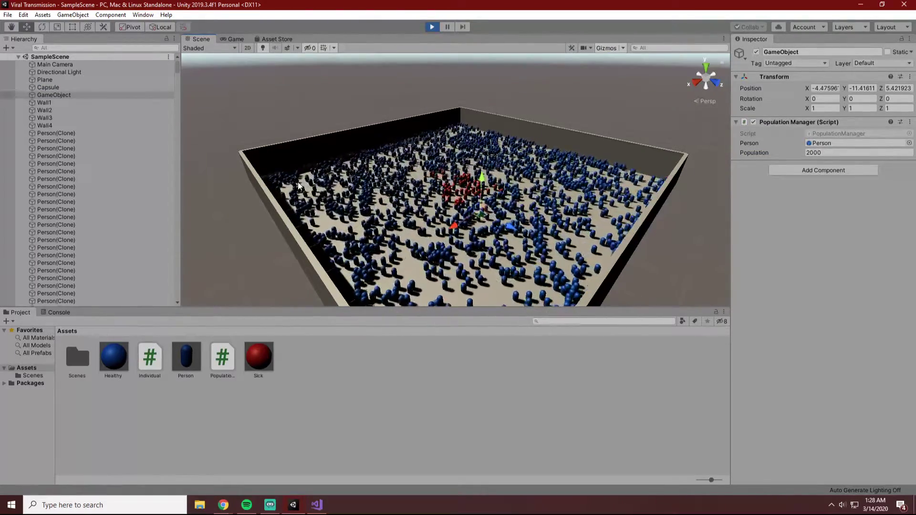
# Examine the spread of infection through the crowd of 2000 from different distances, and stop the simulation.
pyautogui.click(695, 258)
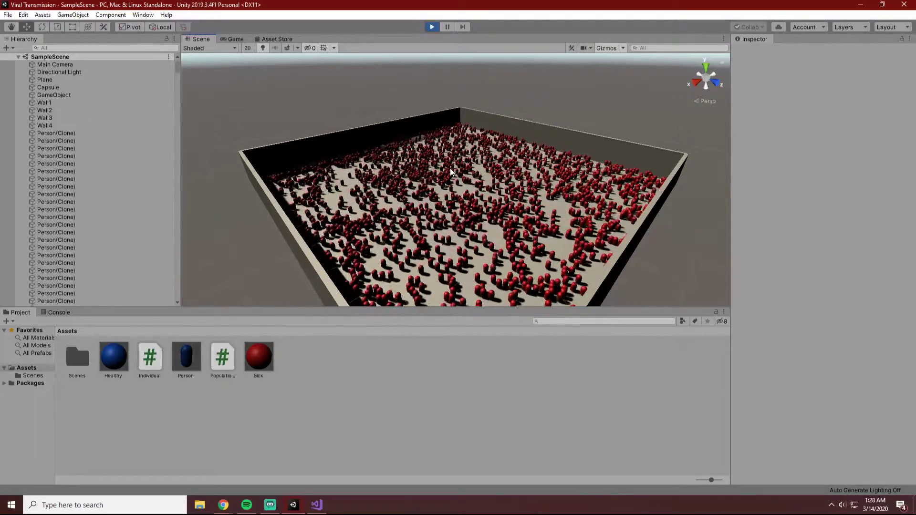
pyautogui.scroll(-5, 451, 168)
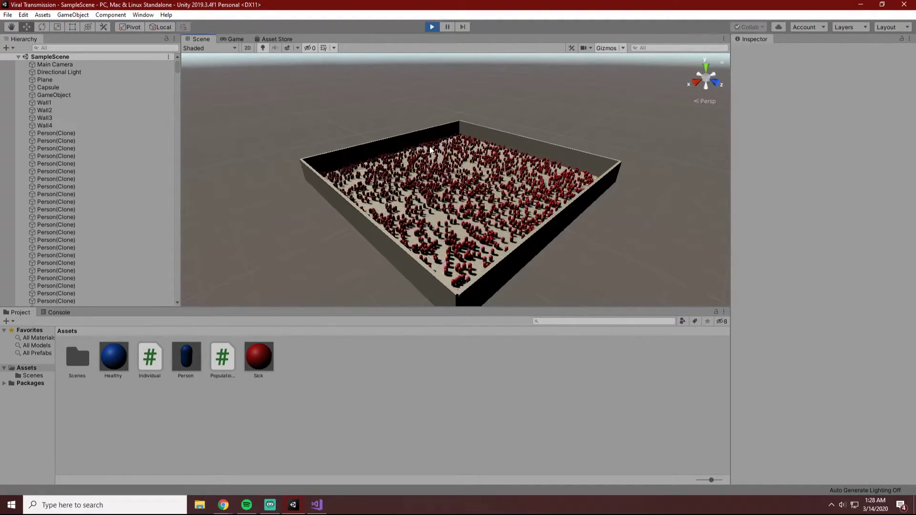
pyautogui.scroll(3, 425, 152)
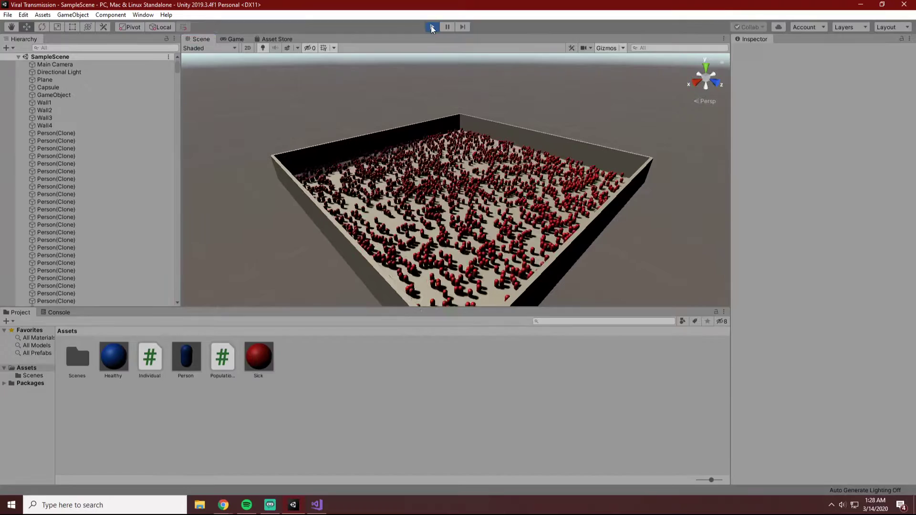
pyautogui.click(432, 28)
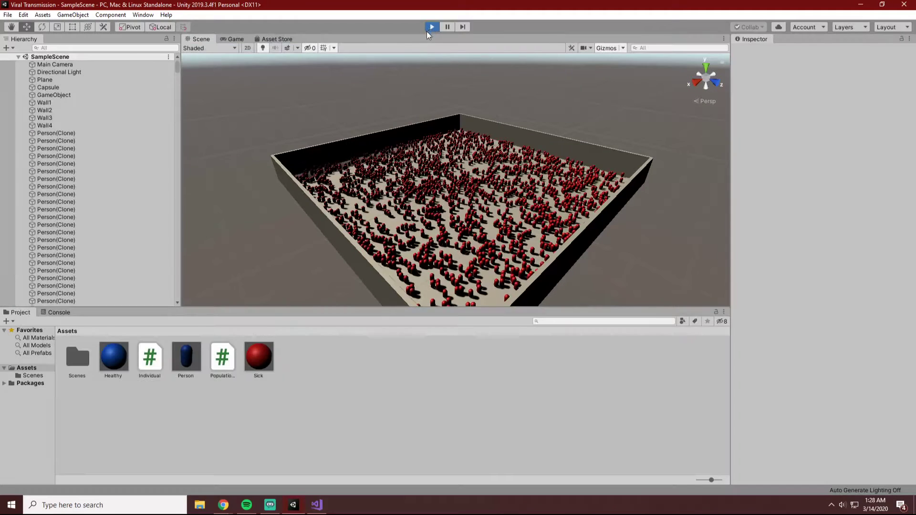
# Set the Population of the GameObject's Population Manager script to 5000, and test the simulation in the Scene view before stopping it.
pyautogui.click(54, 95)
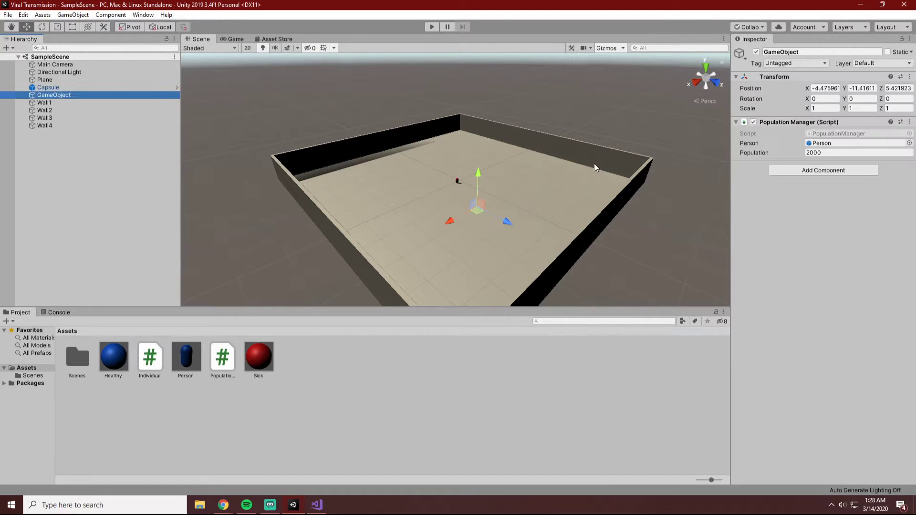
pyautogui.click(817, 153)
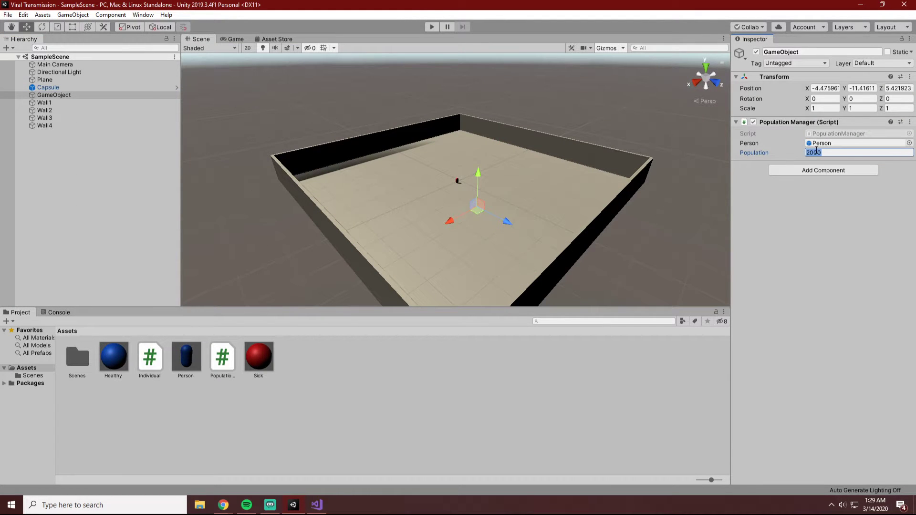
pyautogui.click(424, 29)
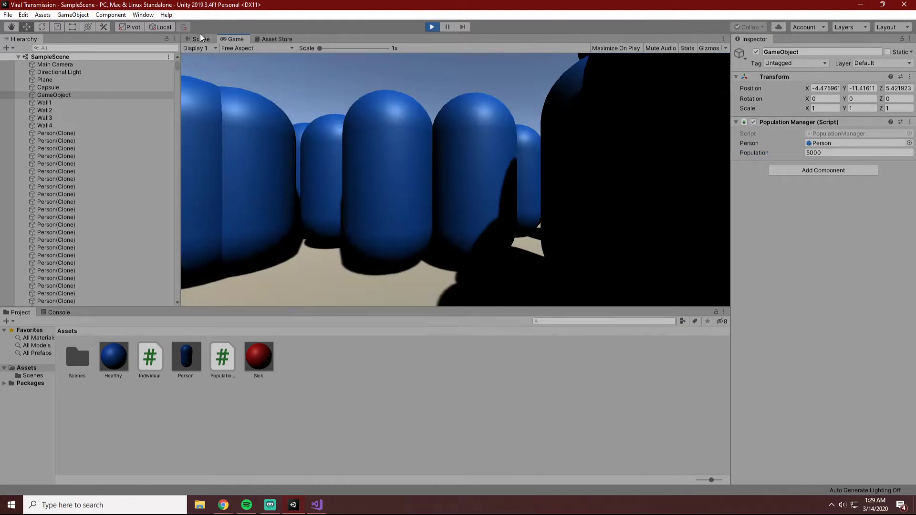
pyautogui.click(196, 40)
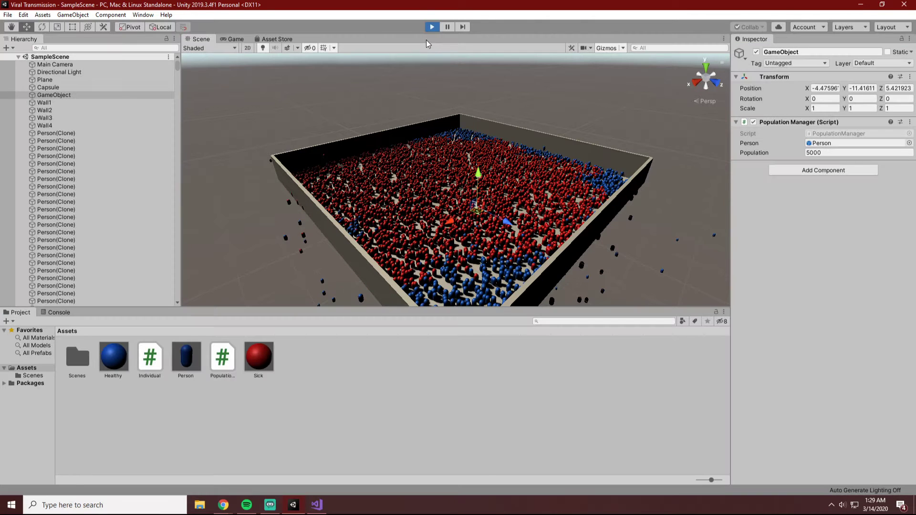
pyautogui.click(432, 27)
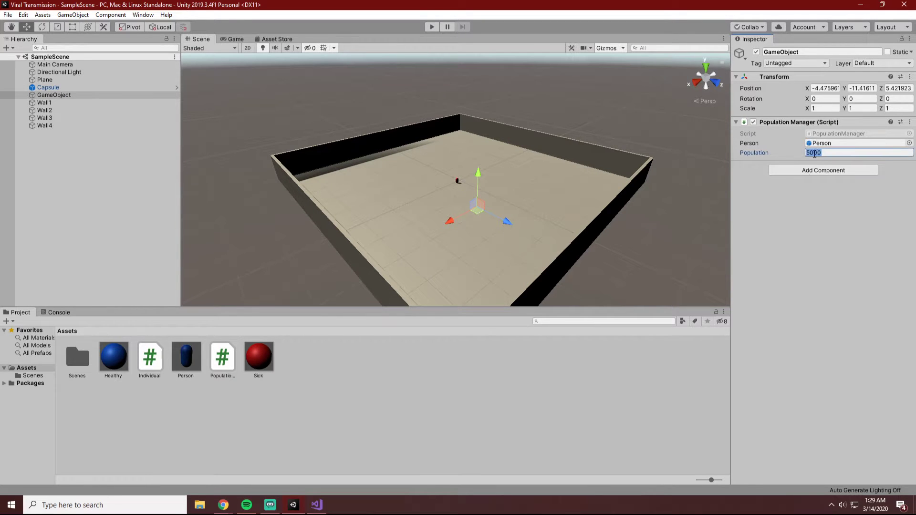
# Set the Population of the GameObject's Population Manager script to 100, and run the simulation in the Scene view.
pyautogui.write('100')
pyautogui.click(434, 27)
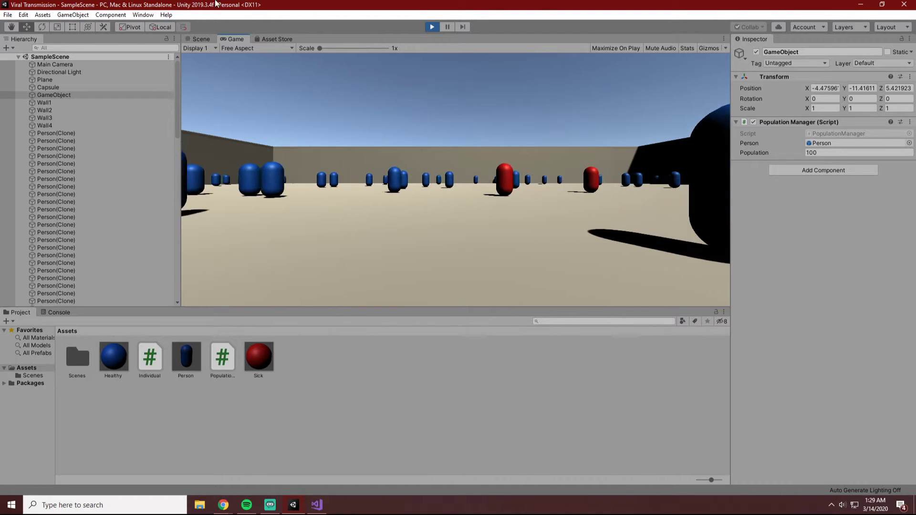
pyautogui.click(199, 39)
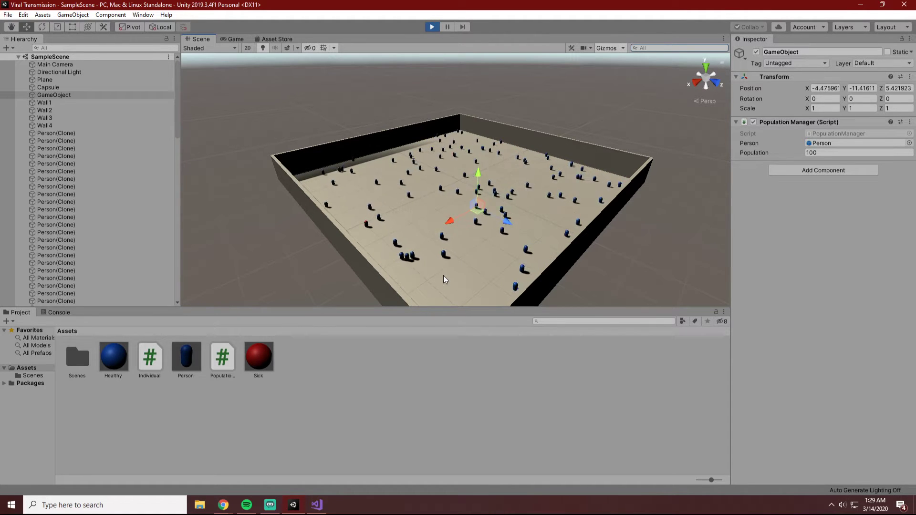
# Follow the infection through the sparse population of 100 from near and far, and stop the simulation.
pyautogui.scroll(3, 478, 290)
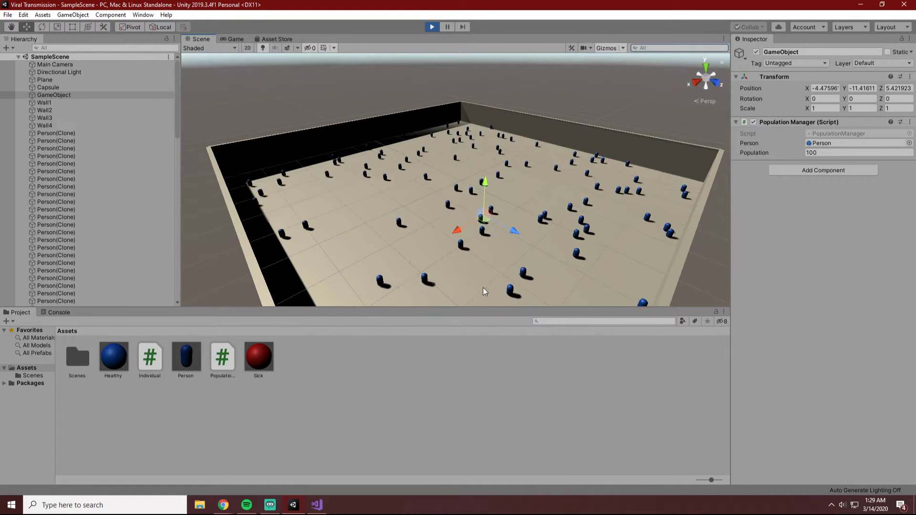
pyautogui.scroll(-3, 484, 290)
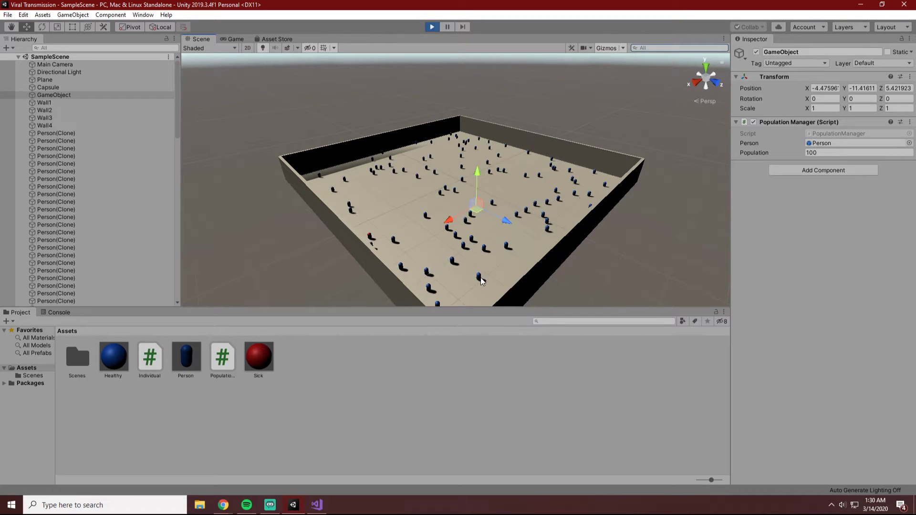
pyautogui.scroll(2, 480, 277)
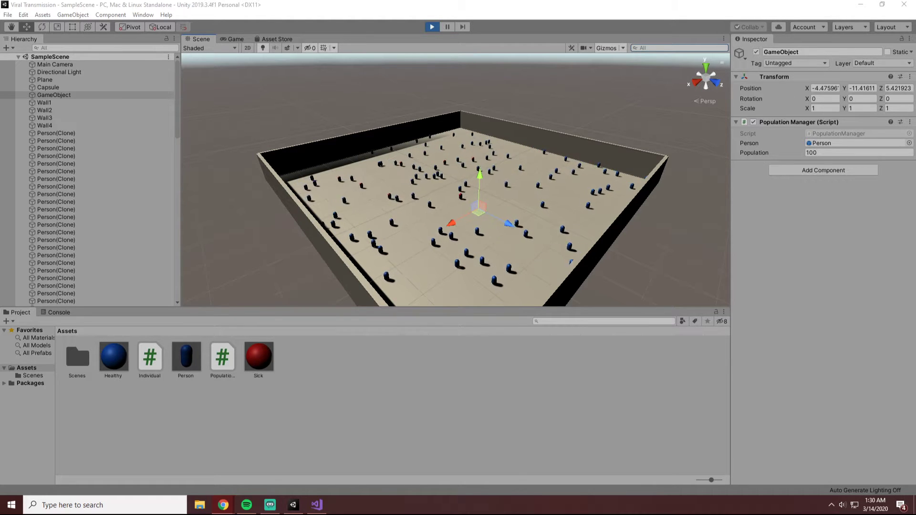
pyautogui.scroll(5, 489, 251)
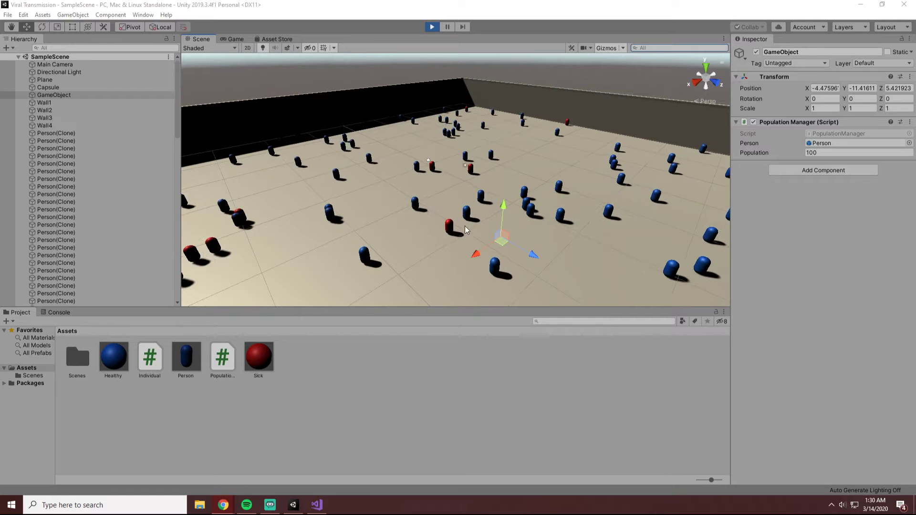
pyautogui.click(502, 342)
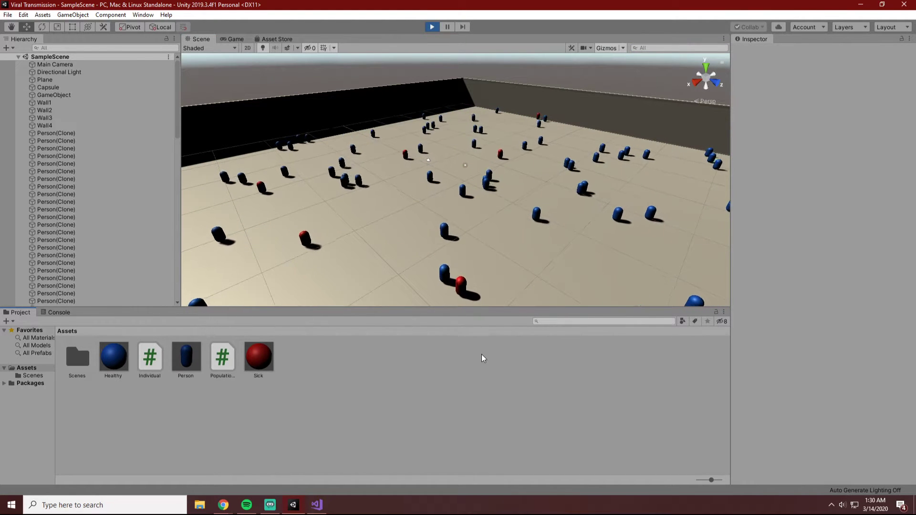
pyautogui.scroll(-5, 481, 264)
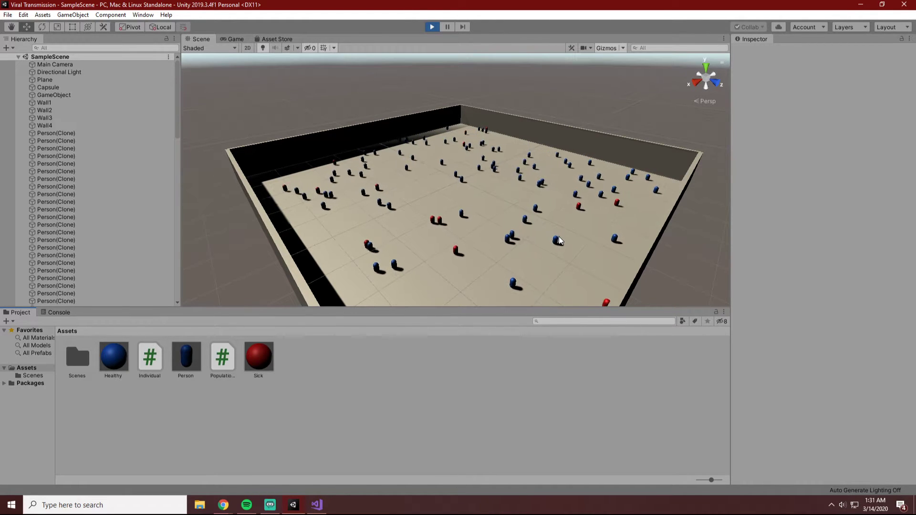
pyautogui.scroll(-4, 432, 210)
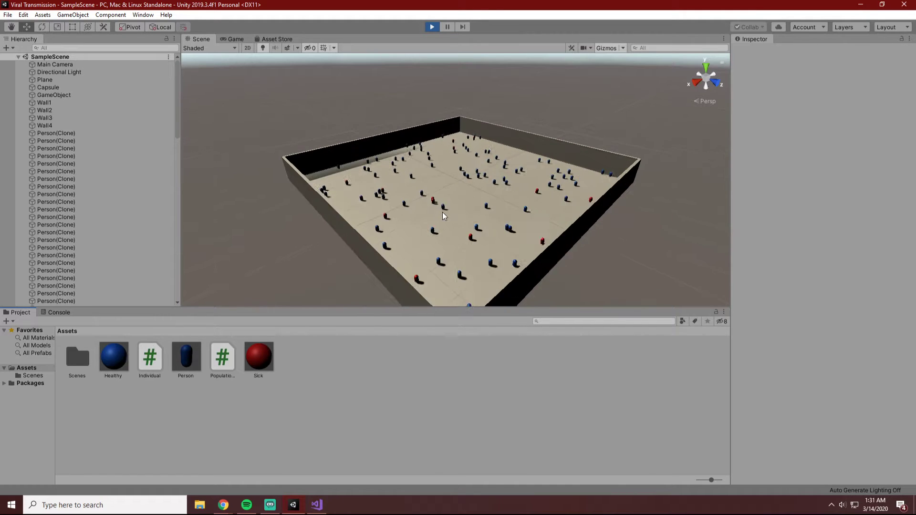
pyautogui.scroll(4, 443, 215)
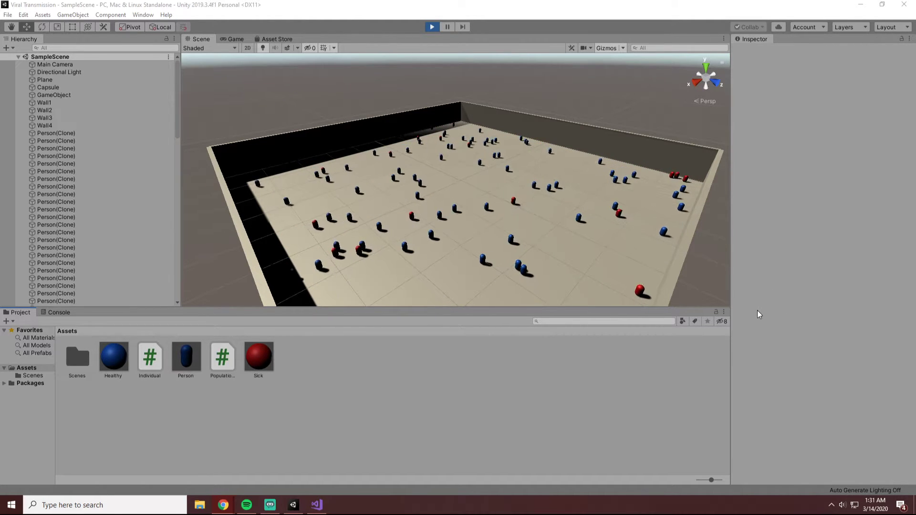
pyautogui.click(432, 27)
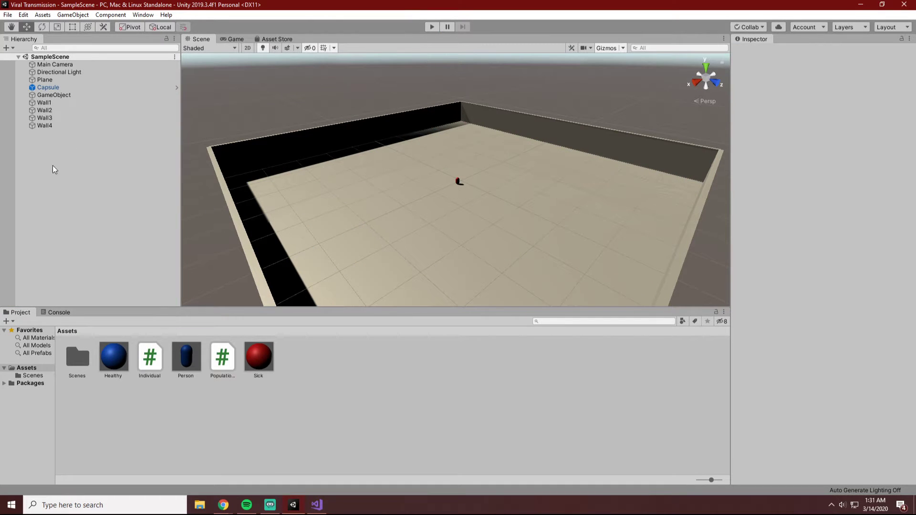
# Set the Population of the GameObject's Population Manager script to 1000, and run the simulation in the Scene view.
pyautogui.click(62, 88)
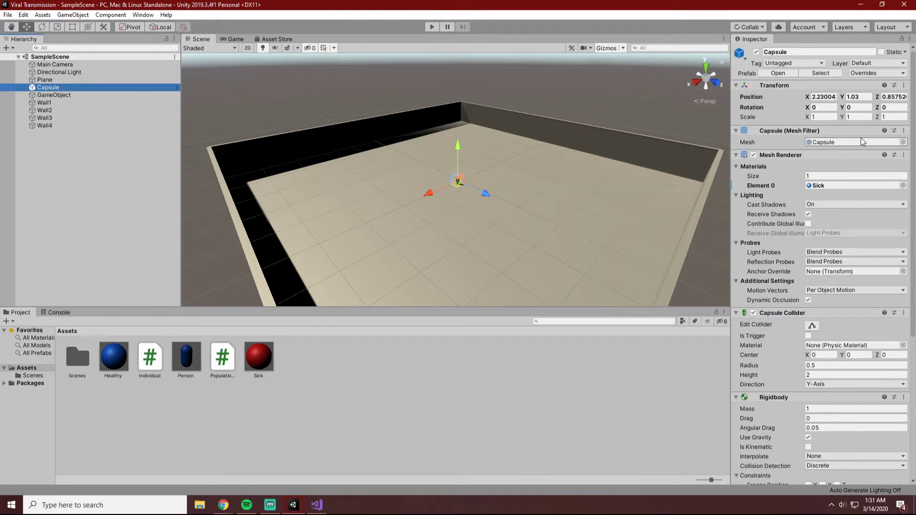
pyautogui.click(48, 95)
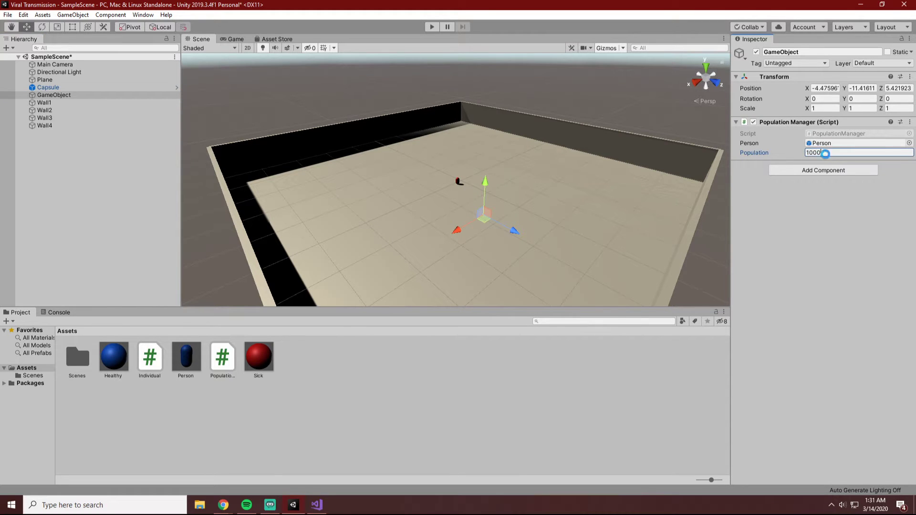
pyautogui.click(431, 26)
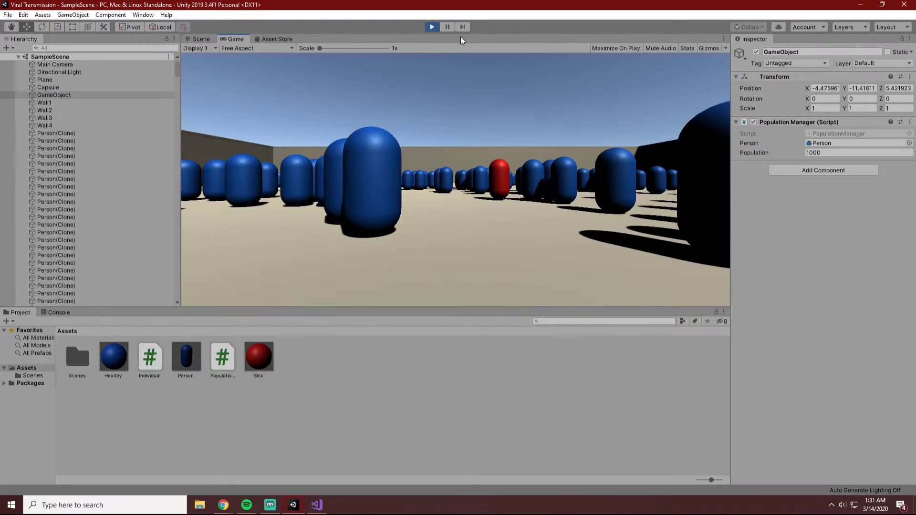
pyautogui.click(191, 37)
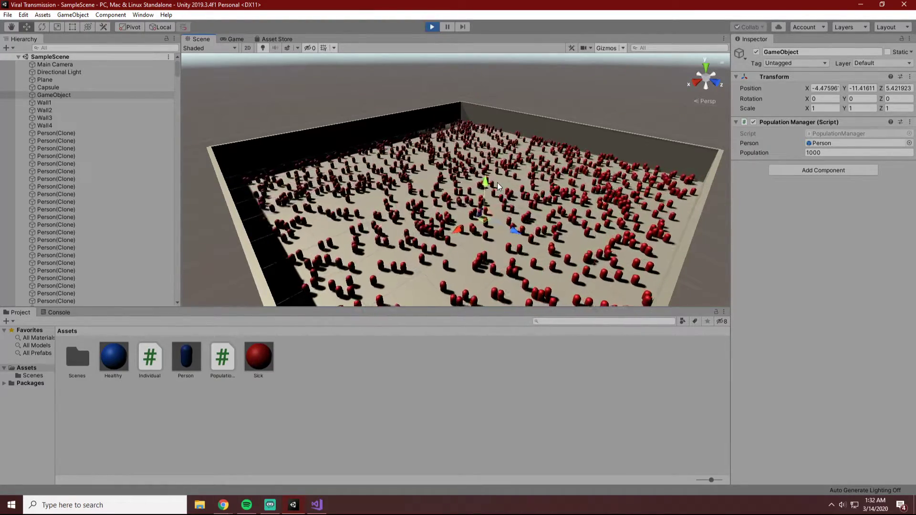
# Watch the infection in the population of 1000 with the whole walled arena in view.
pyautogui.click(634, 98)
pyautogui.scroll(-3, 634, 98)
pyautogui.scroll(-2, 631, 102)
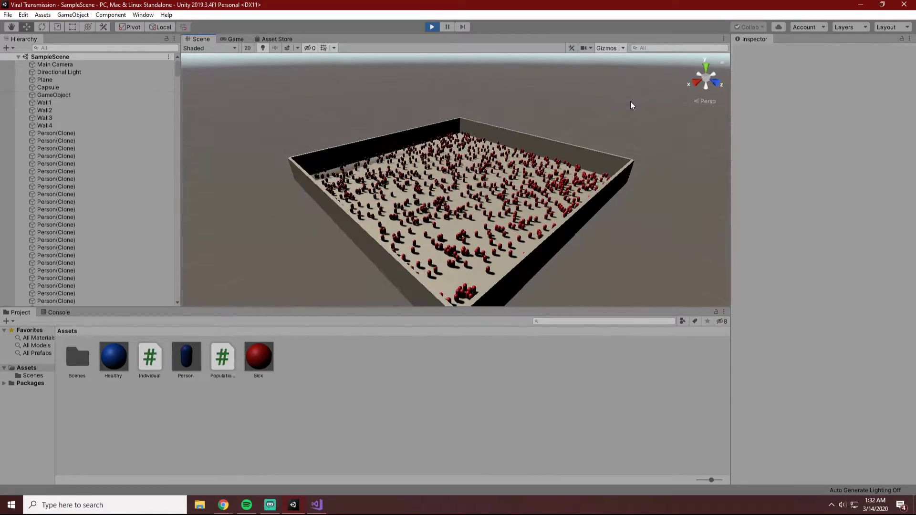
pyautogui.scroll(1, 629, 106)
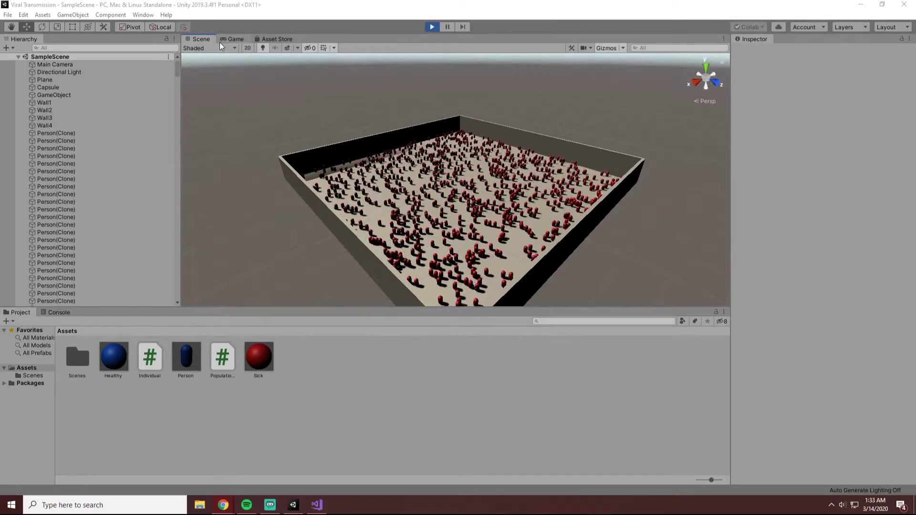
# With the simulation stopped, move the Main Camera to about X -4.3, Y 27, Z -64.5, and tilt it to an X rotation of about 28.1.
pyautogui.click(61, 65)
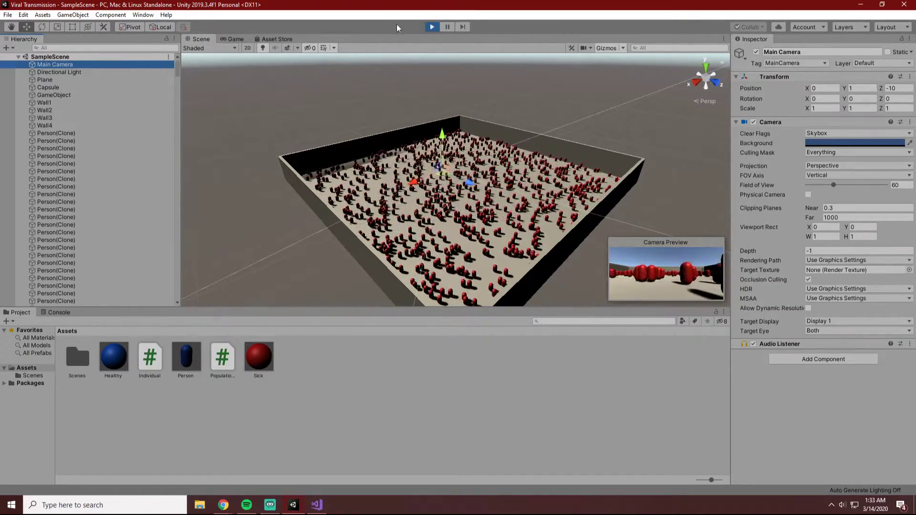
pyautogui.click(432, 26)
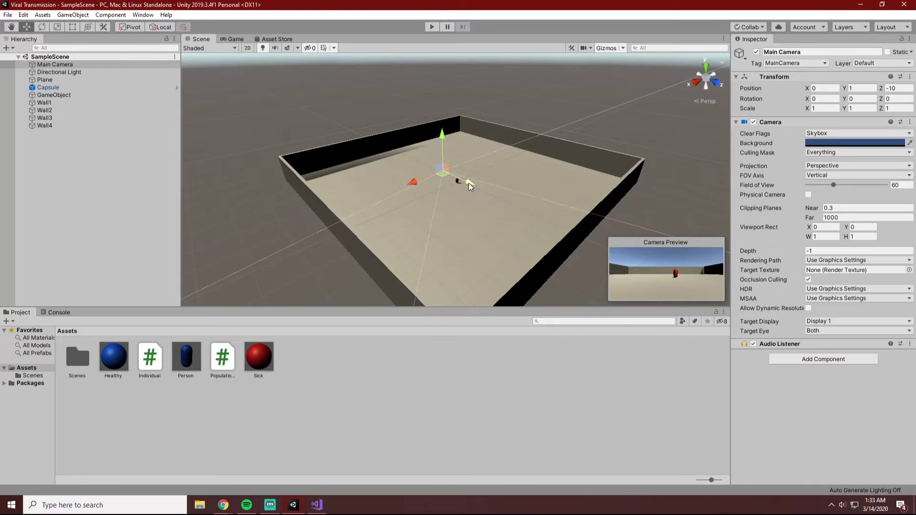
pyautogui.moveTo(468, 182); pyautogui.dragTo(386, 149)
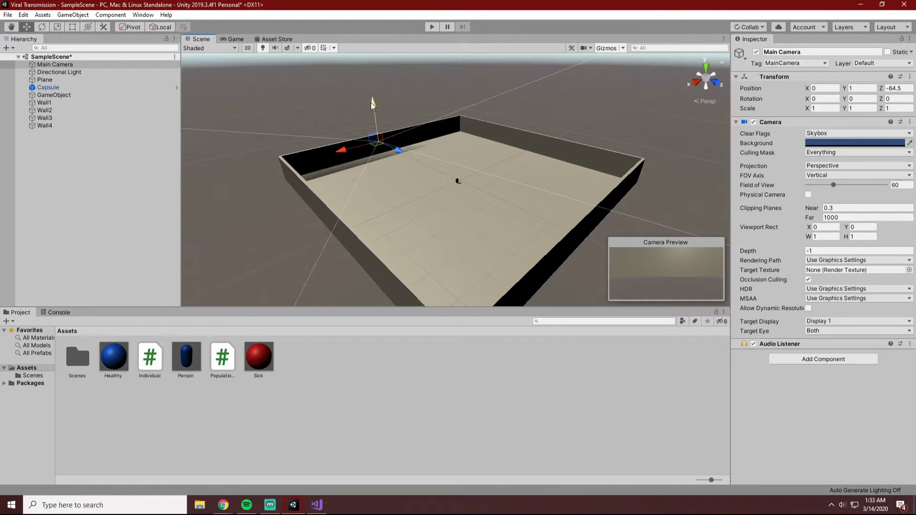
pyautogui.moveTo(371, 104); pyautogui.dragTo(365, 70)
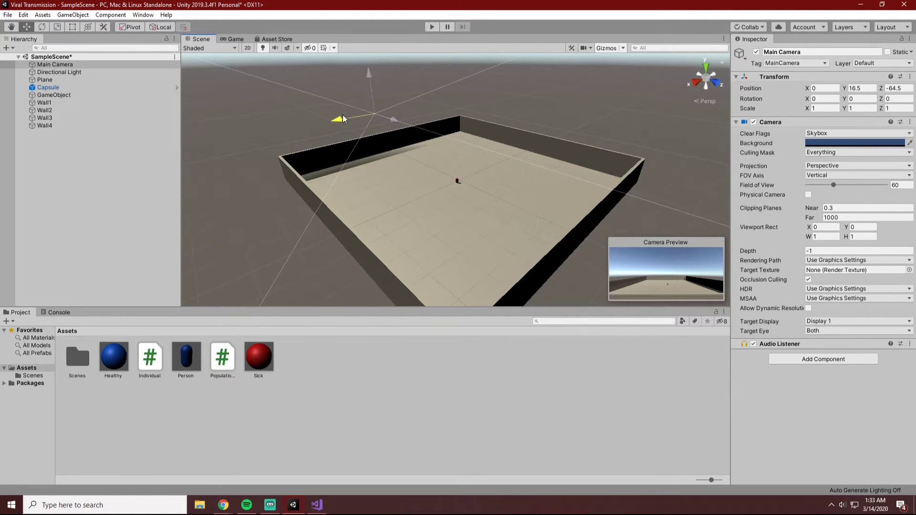
pyautogui.moveTo(343, 115); pyautogui.dragTo(348, 111)
pyautogui.moveTo(374, 74); pyautogui.dragTo(381, 51)
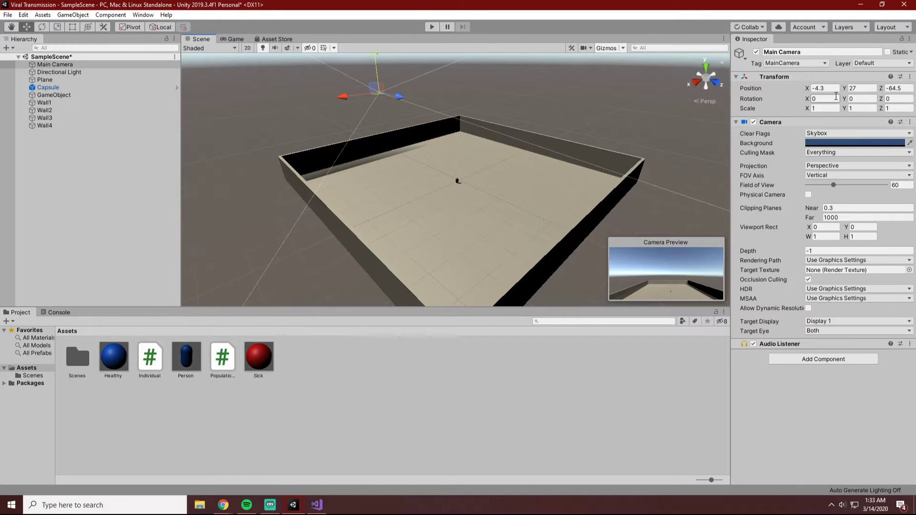
pyautogui.moveTo(812, 100); pyautogui.dragTo(293, 283)
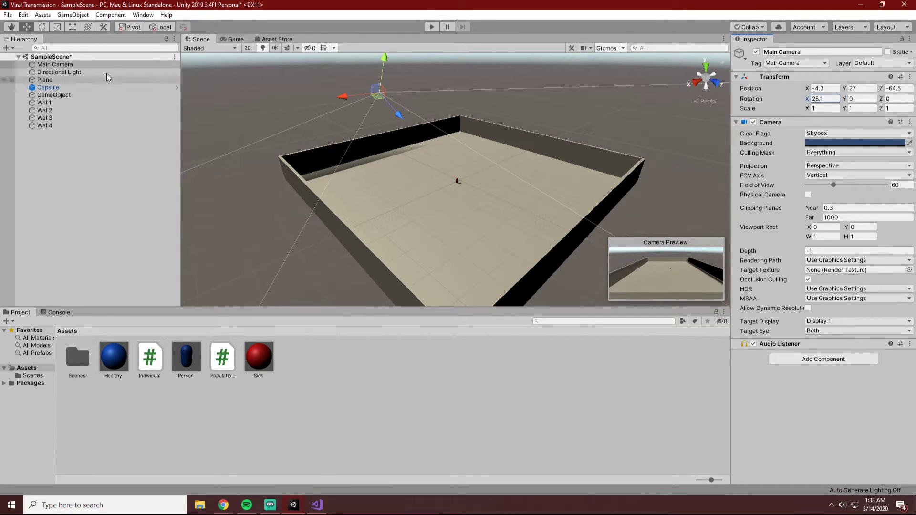
pyautogui.click(236, 39)
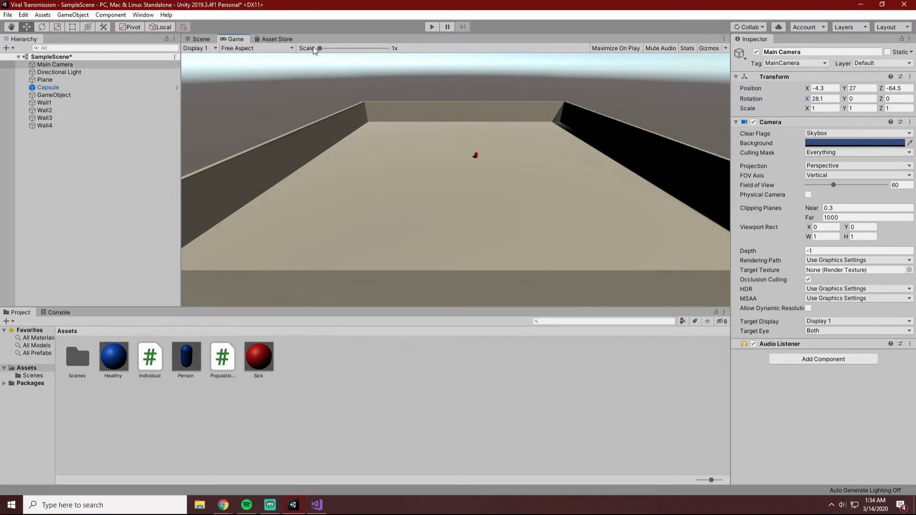
# Move the Main Camera farther back along its viewing direction, and check the arena's framing in the Game view.
pyautogui.click(200, 40)
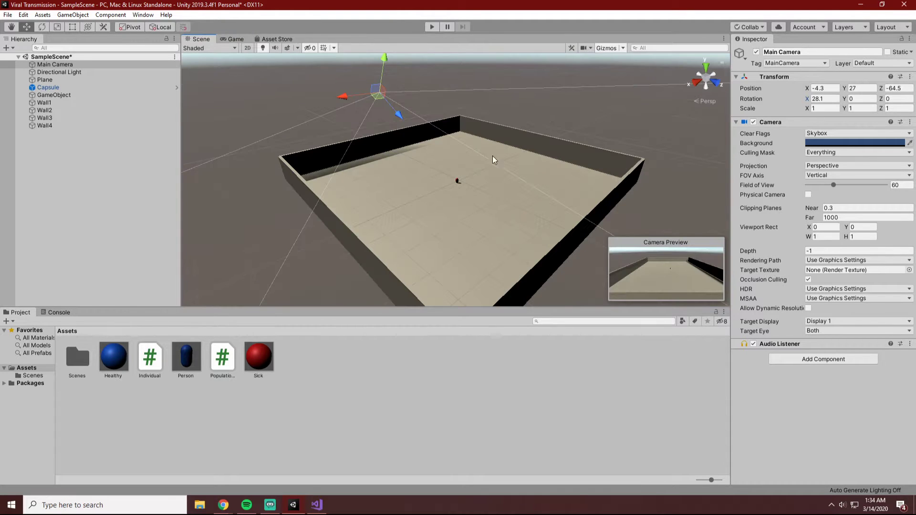
pyautogui.moveTo(402, 119); pyautogui.dragTo(365, 41)
pyautogui.click(498, 81)
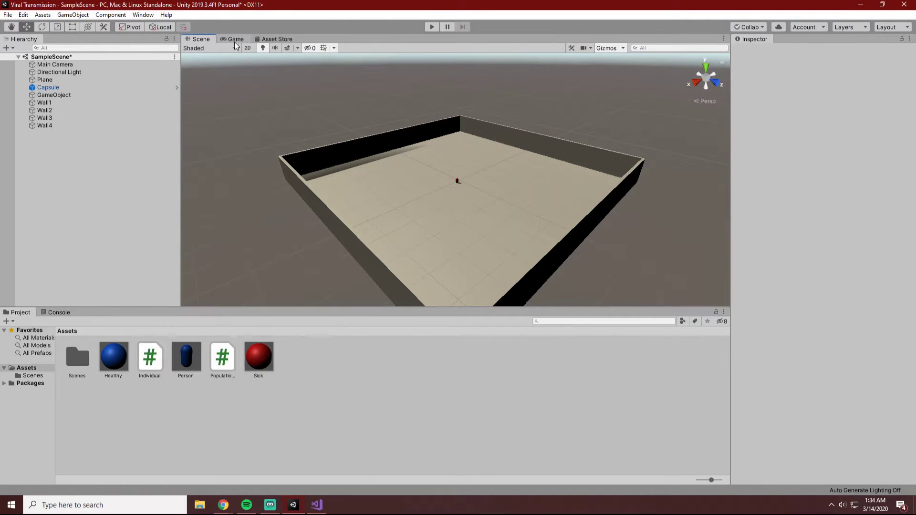
pyautogui.click(235, 39)
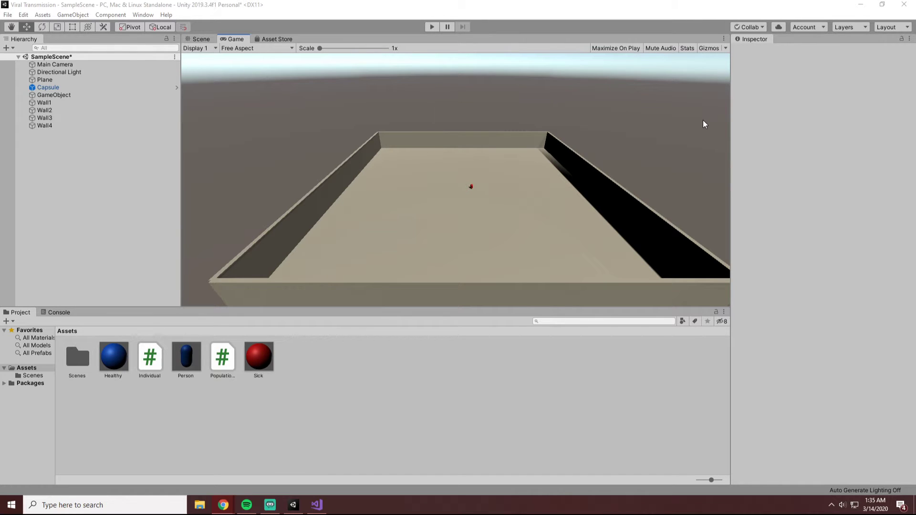
# Run the simulation in the Game view to watch the infection spread, stop it, and return to the Scene view.
pyautogui.click(432, 27)
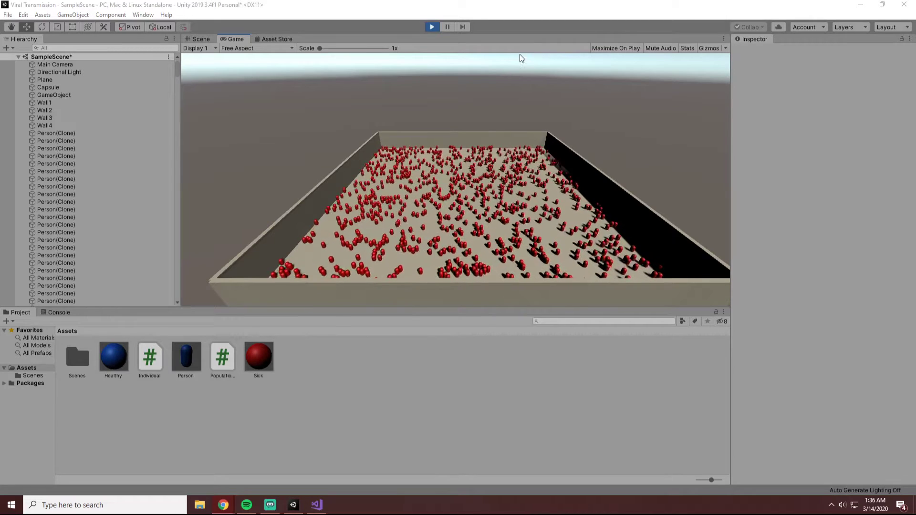
pyautogui.click(433, 27)
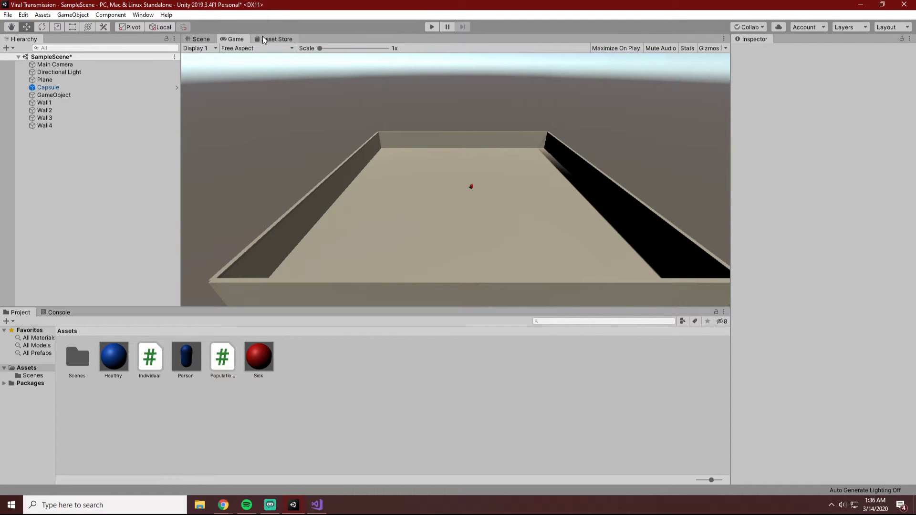
pyautogui.click(198, 39)
pyautogui.click(225, 38)
pyautogui.click(197, 40)
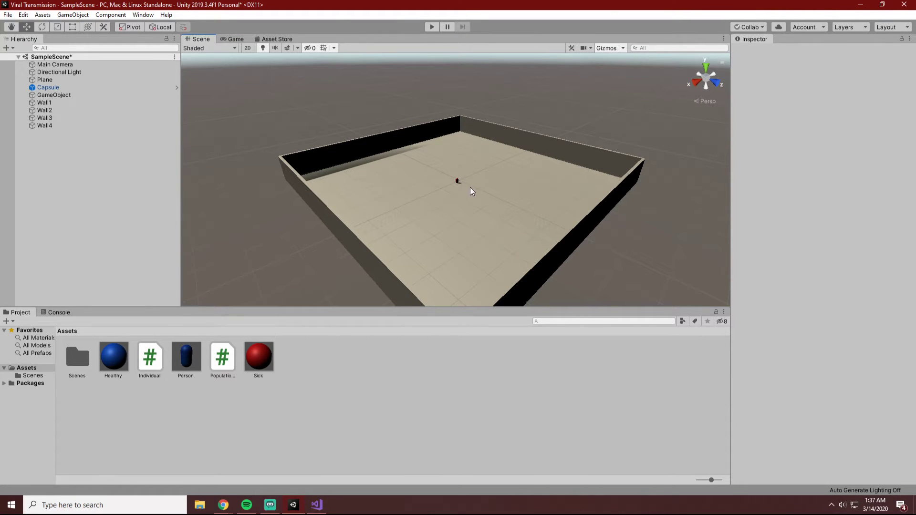
# Set the Main Camera's X position to 0, save the scene, and test the new framing with a simulation run.
pyautogui.click(50, 65)
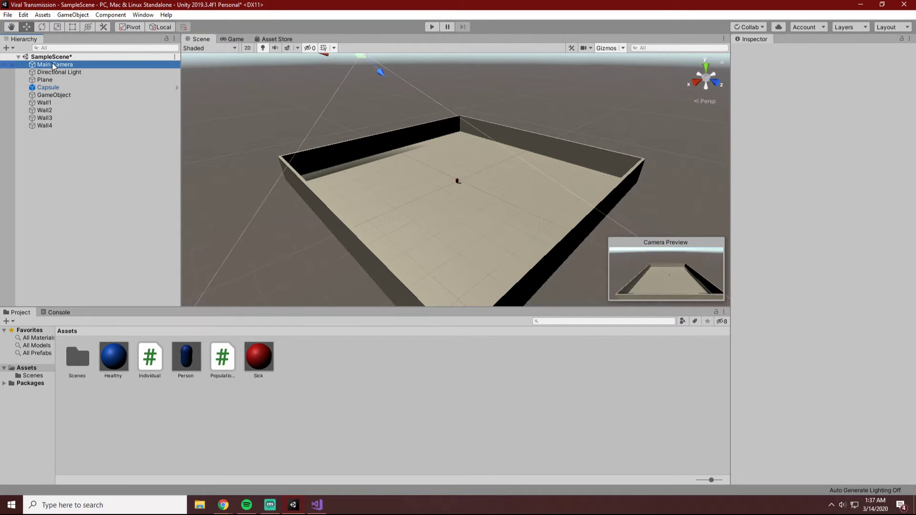
pyautogui.click(825, 88)
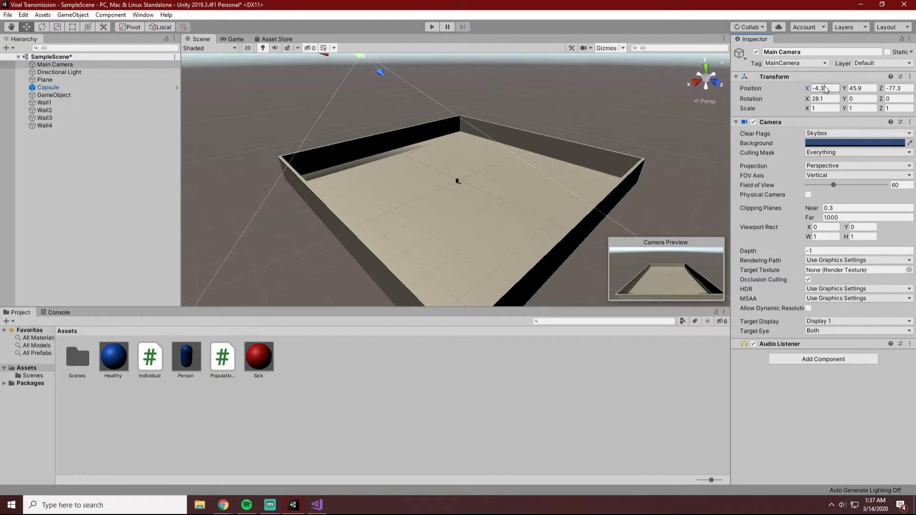
pyautogui.write('0')
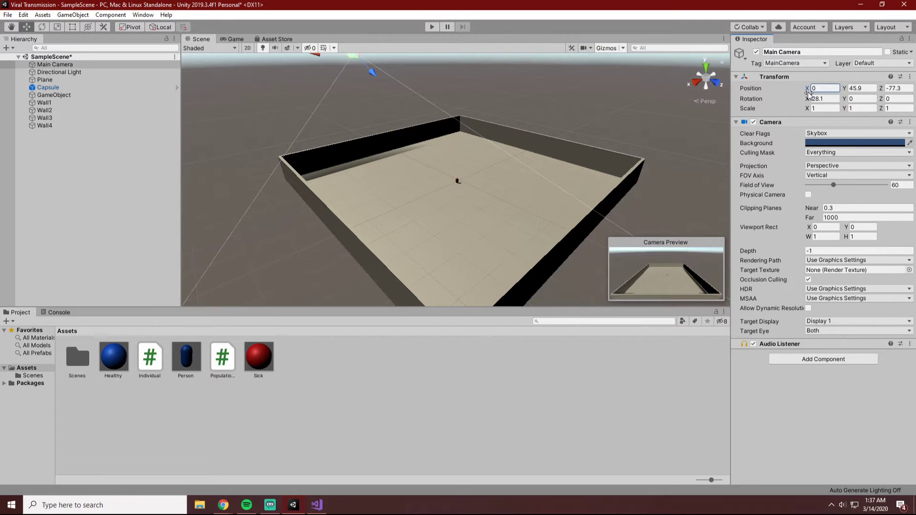
pyautogui.click(644, 113)
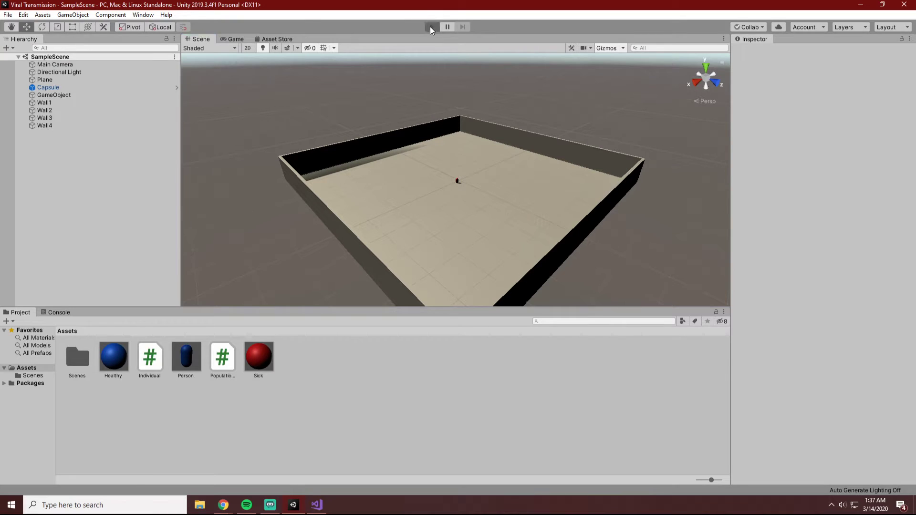
pyautogui.click(431, 27)
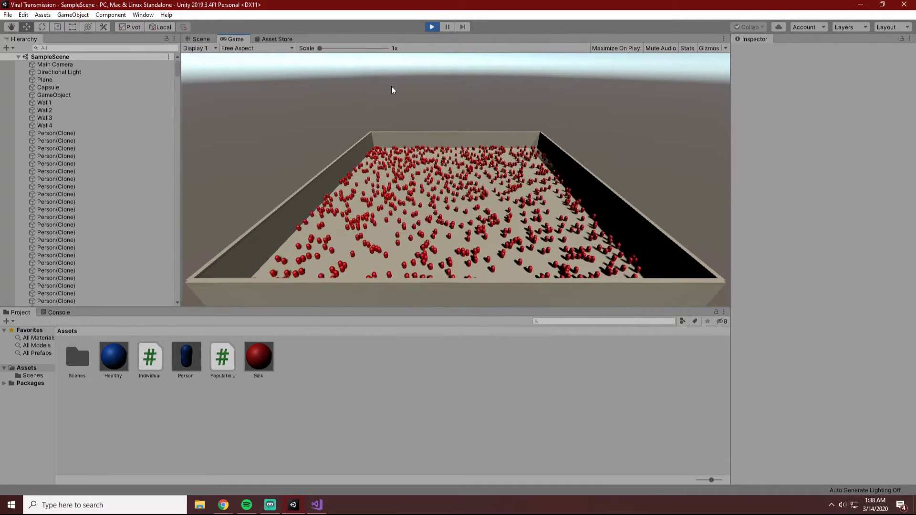
pyautogui.click(433, 28)
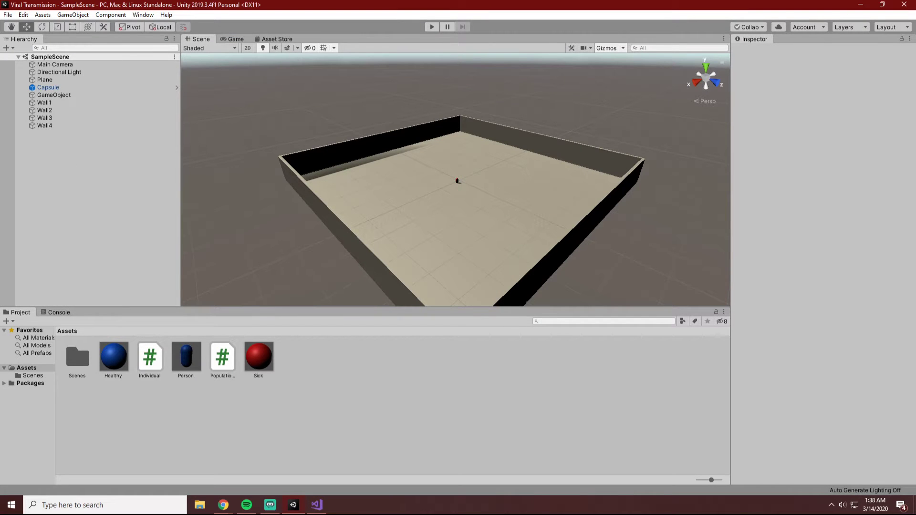
# Set the infectivity constant in Individual.cs to 0.05f, save the script, and run the simulation in Unity to watch the spread.
pyautogui.hotkey('alt', 'Tab')
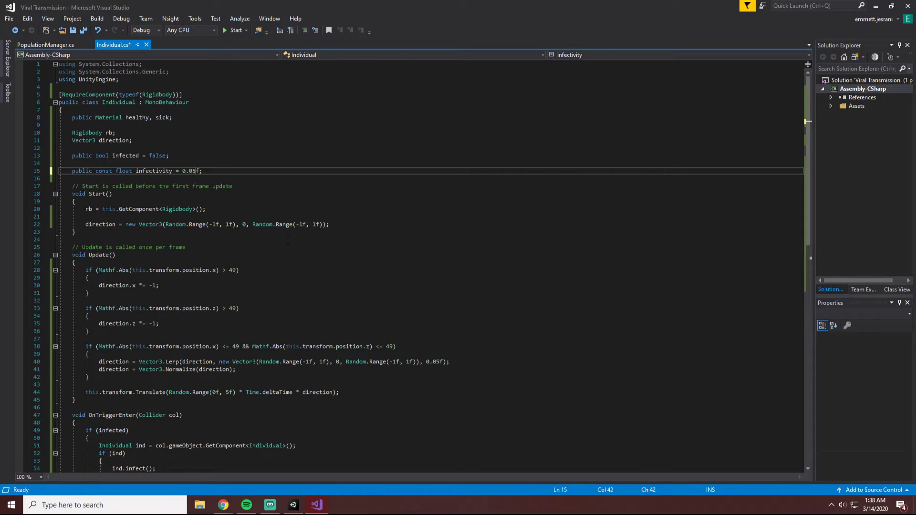
pyautogui.click(299, 509)
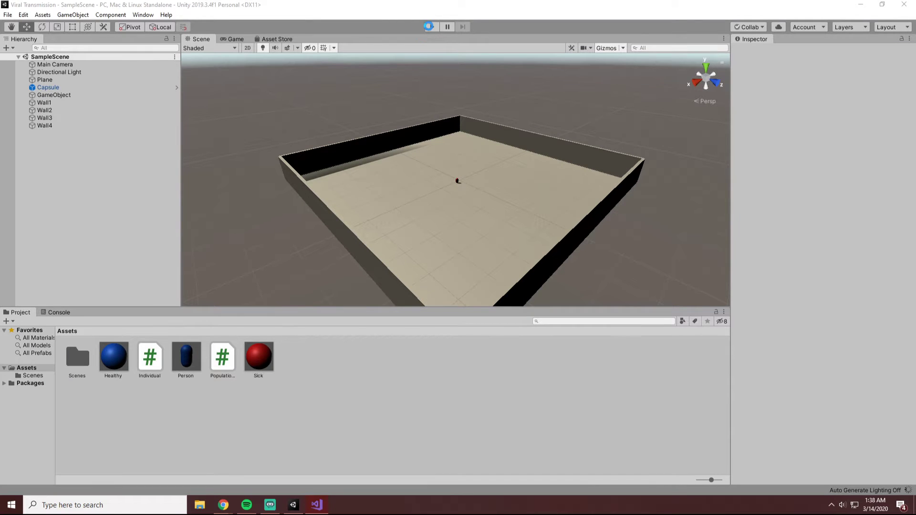
pyautogui.click(428, 27)
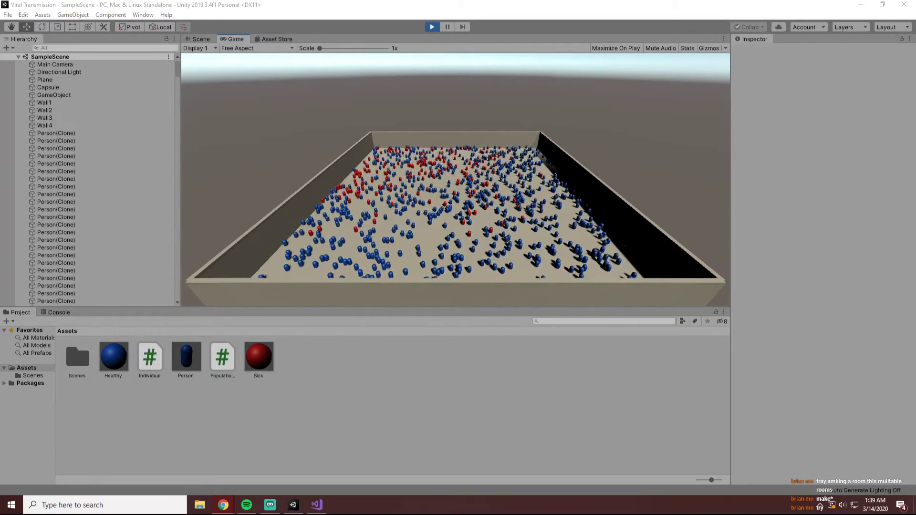
pyautogui.click(641, 181)
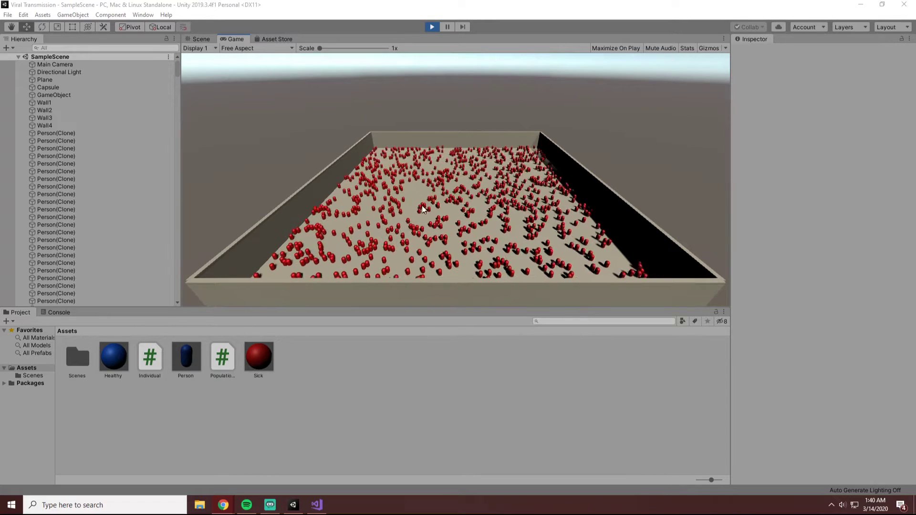
pyautogui.click(433, 29)
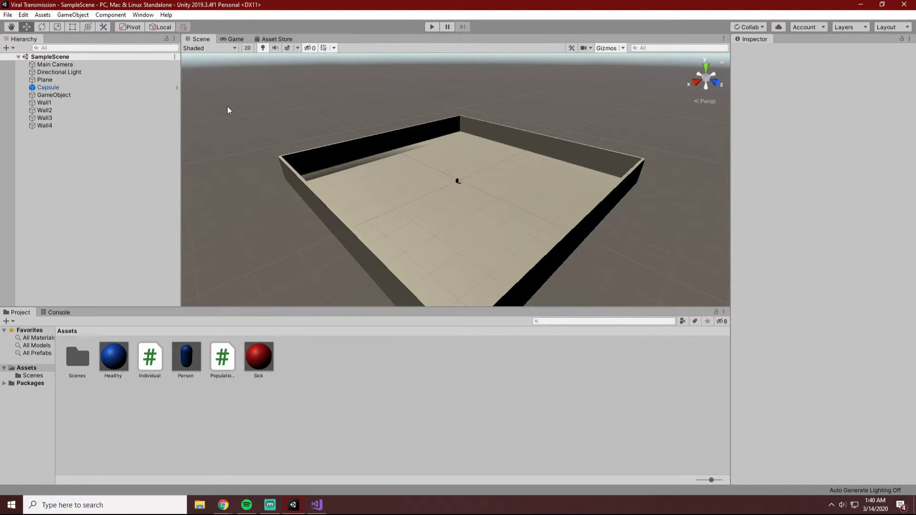
# Save the scene, and locate the SampleScene asset in the project's Scenes folder.
pyautogui.click(8, 15)
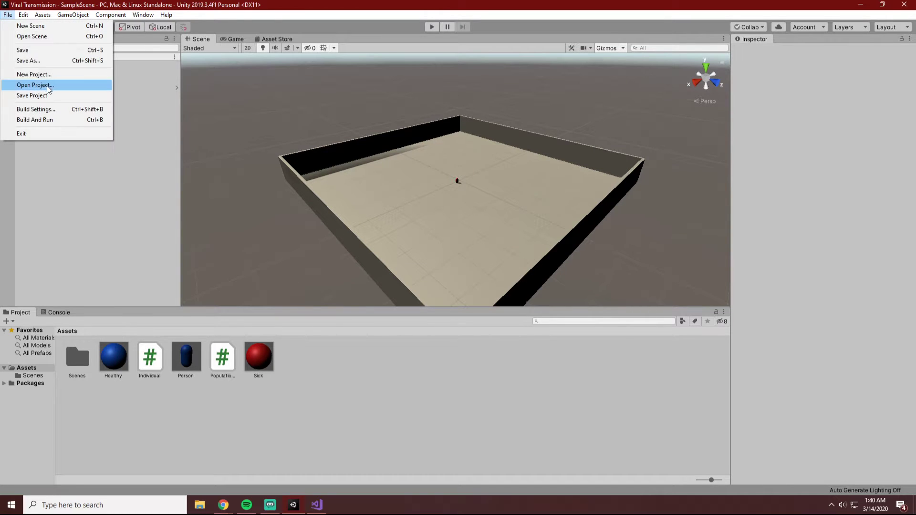
pyautogui.click(36, 53)
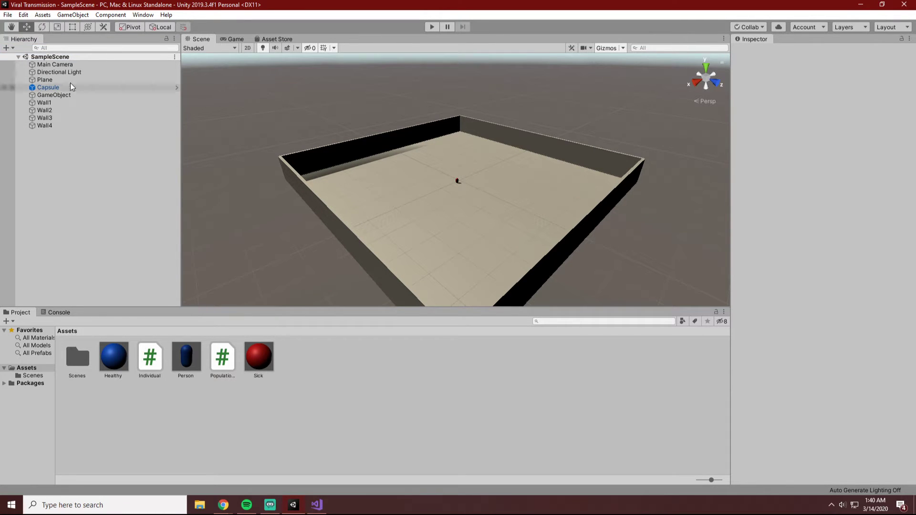
pyautogui.doubleClick(72, 374)
pyautogui.click(78, 354)
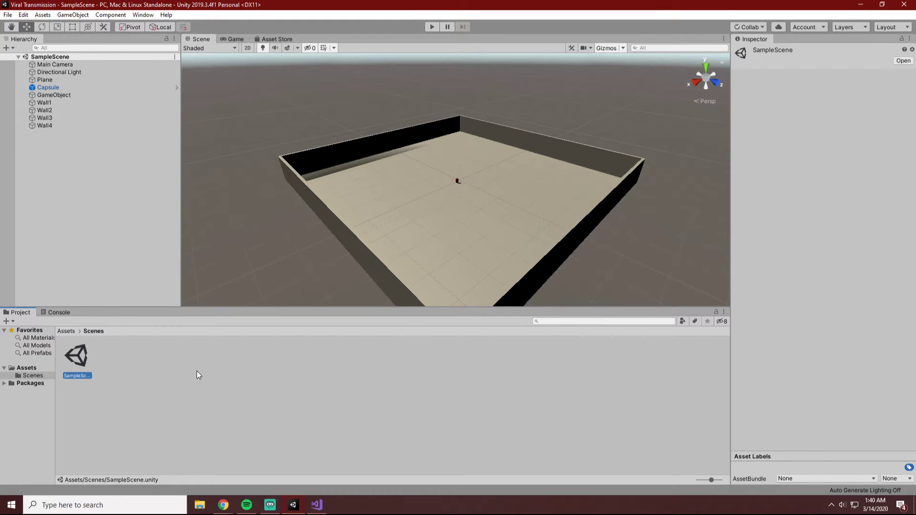
pyautogui.rightClick(78, 358)
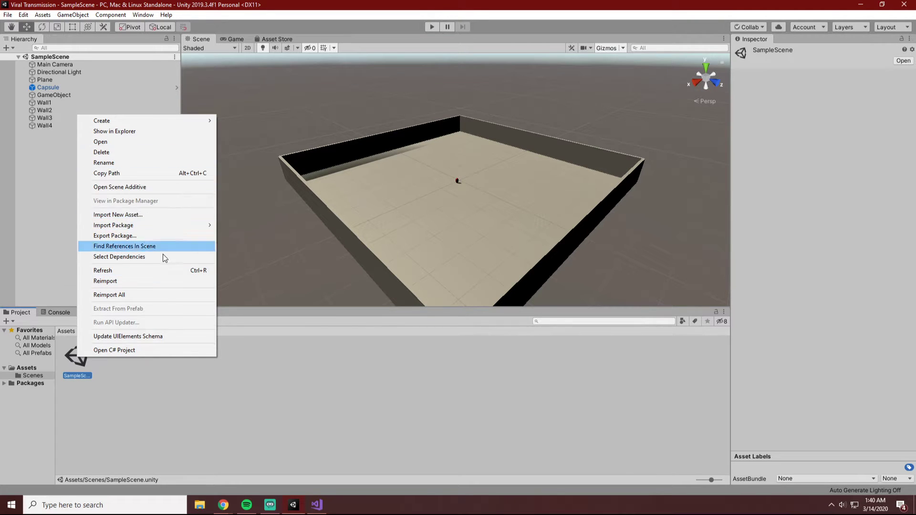
pyautogui.click(293, 348)
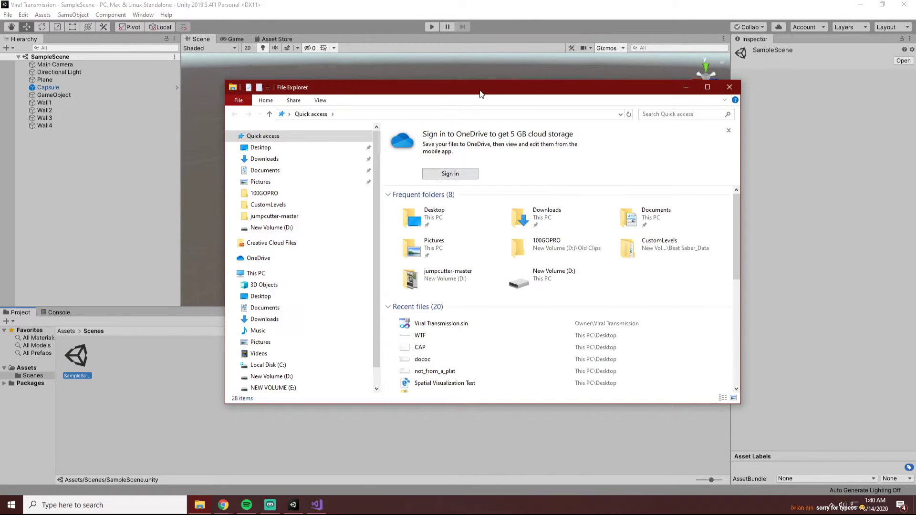
# Switch to Visual Studio and copy the full path of Individual.cs.
pyautogui.moveTo(481, 90); pyautogui.dragTo(915, 174)
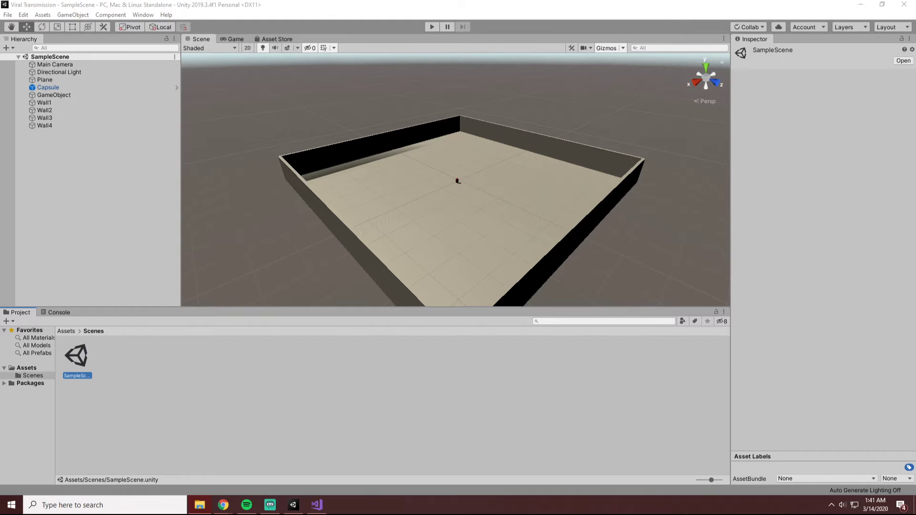
pyautogui.hotkey('alt', 'Tab')
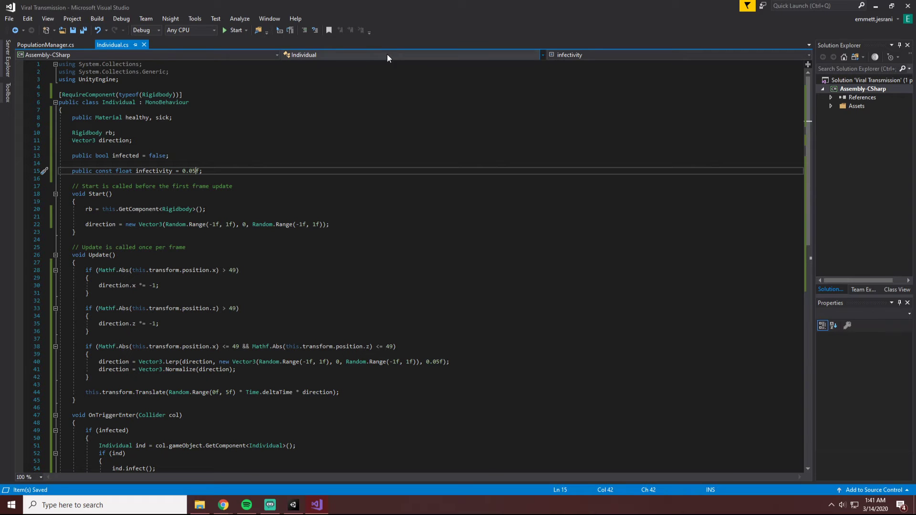
pyautogui.rightClick(112, 44)
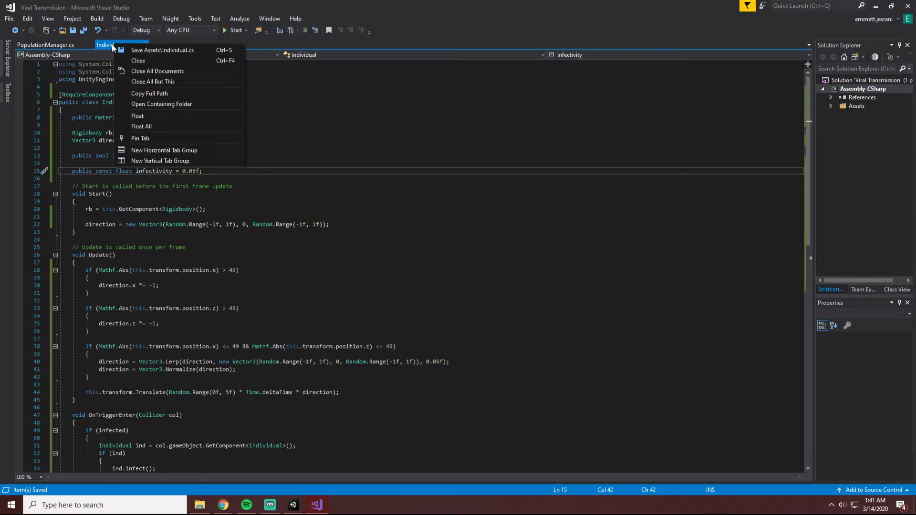
pyautogui.click(165, 94)
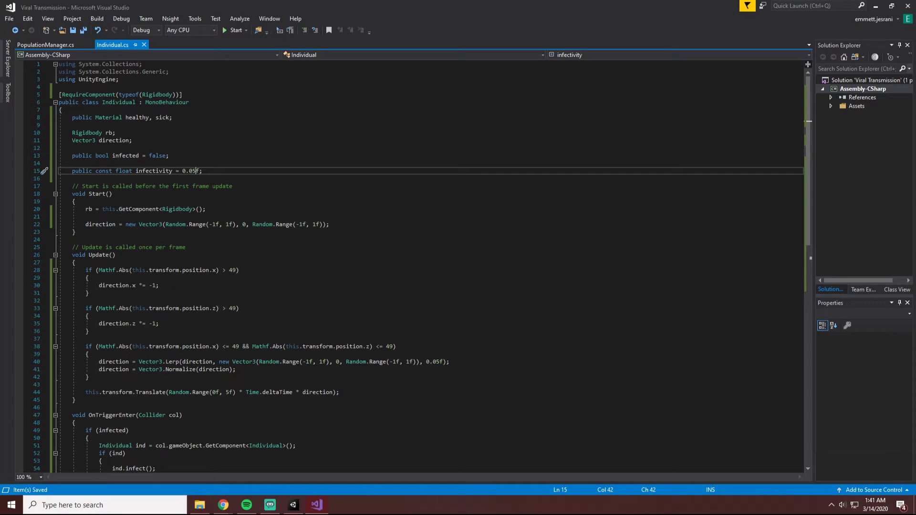
pyautogui.hotkey('alt', 'Tab')
pyautogui.hotkey('alt', 'Tab')
pyautogui.press('Return')
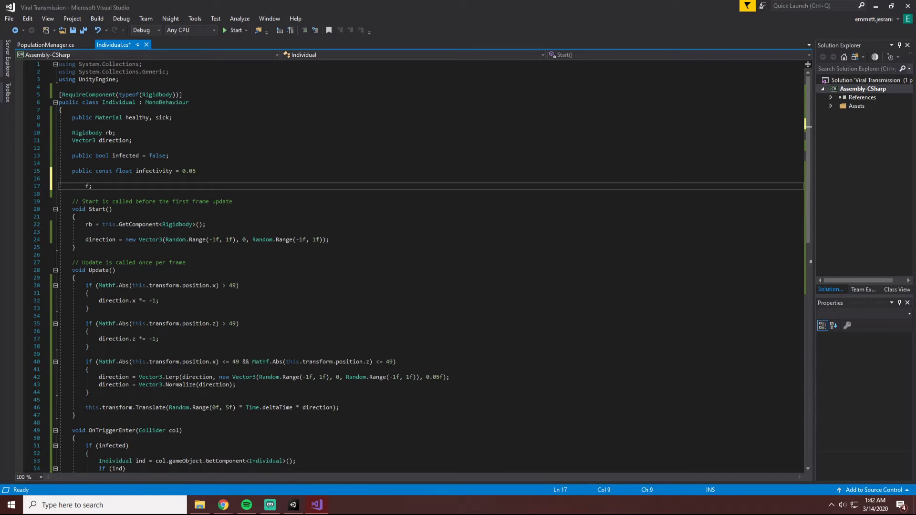
pyautogui.hotkey('ctrl', 'z')
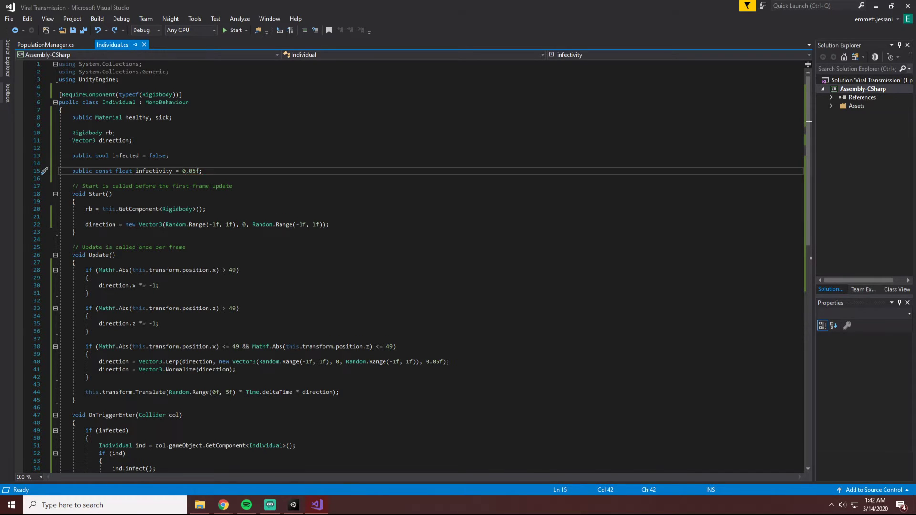
pyautogui.hotkey('ctrl', 's')
# Back in Unity, browse to the Viral Transmission project folder while saving the scene under another name, and cancel without saving.
pyautogui.hotkey('alt', 'Tab')
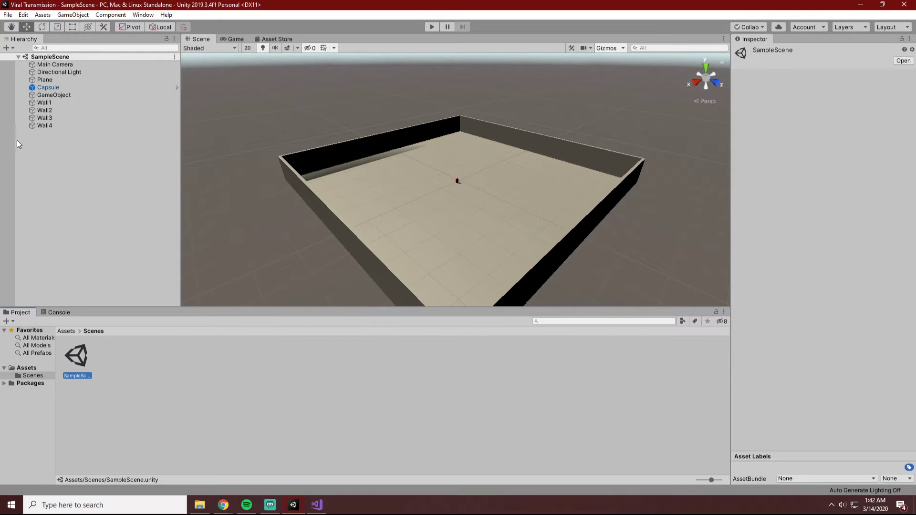
pyautogui.click(20, 15)
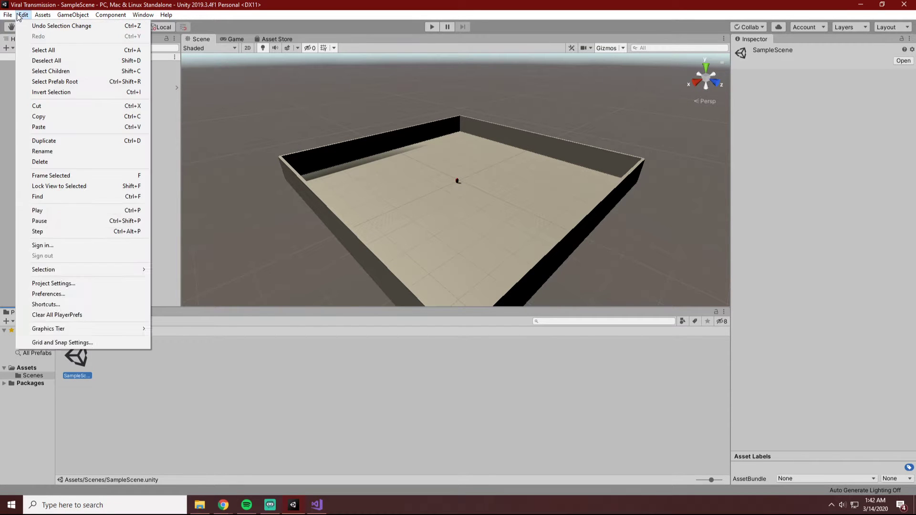
pyautogui.click(25, 59)
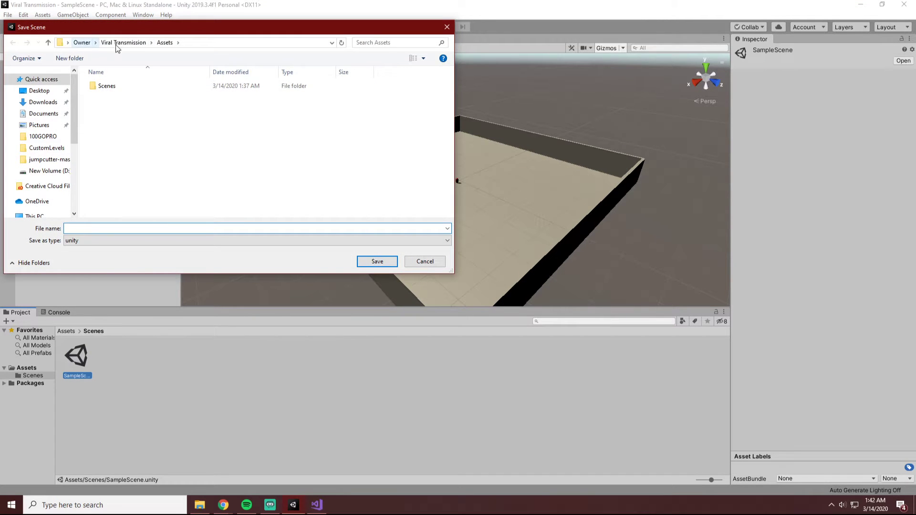
pyautogui.click(118, 43)
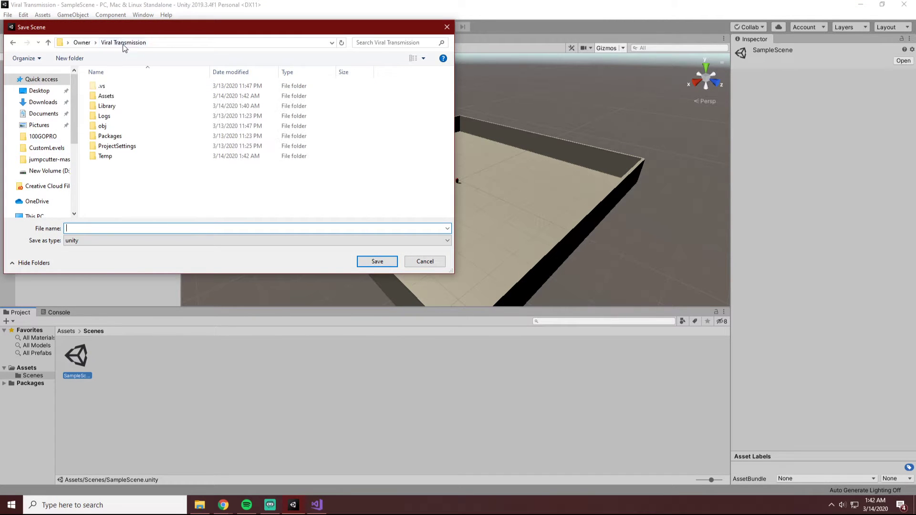
pyautogui.click(177, 42)
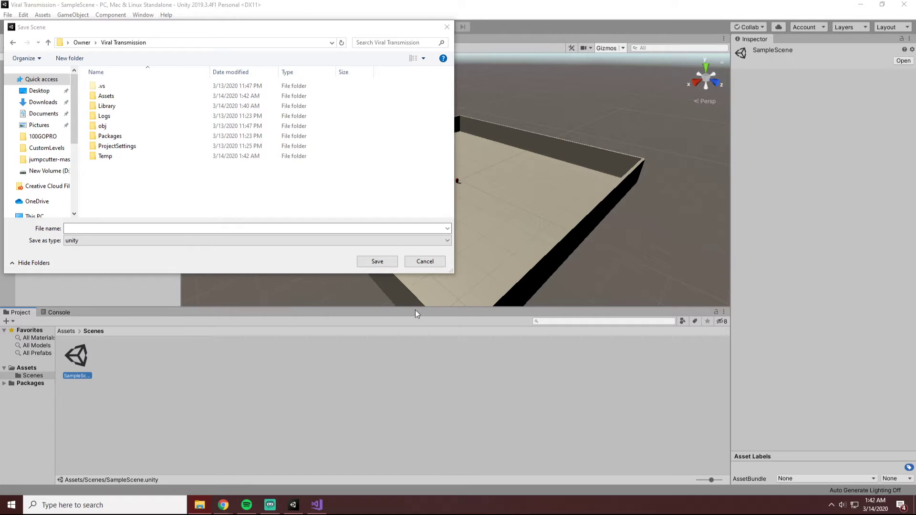
pyautogui.click(425, 261)
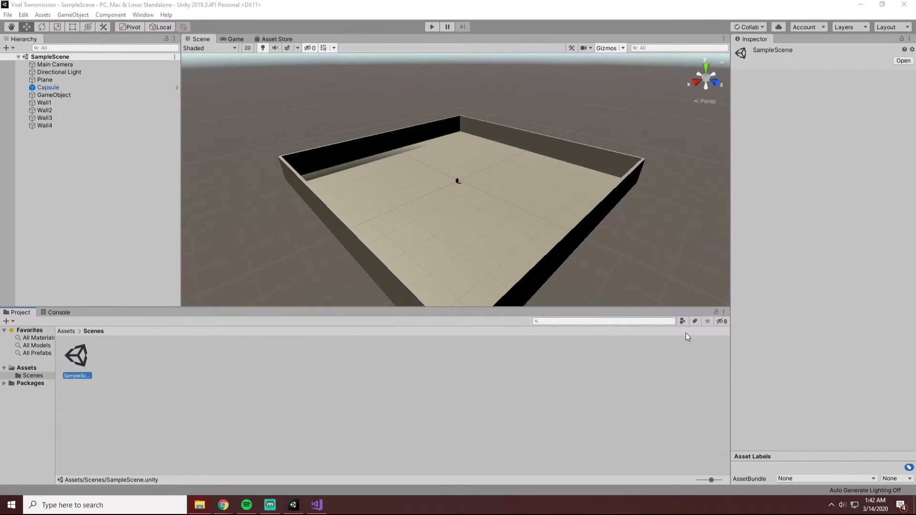
# Make a copy of SampleScene in the Scenes folder and open the copy.
pyautogui.click(98, 350)
pyautogui.click(113, 353)
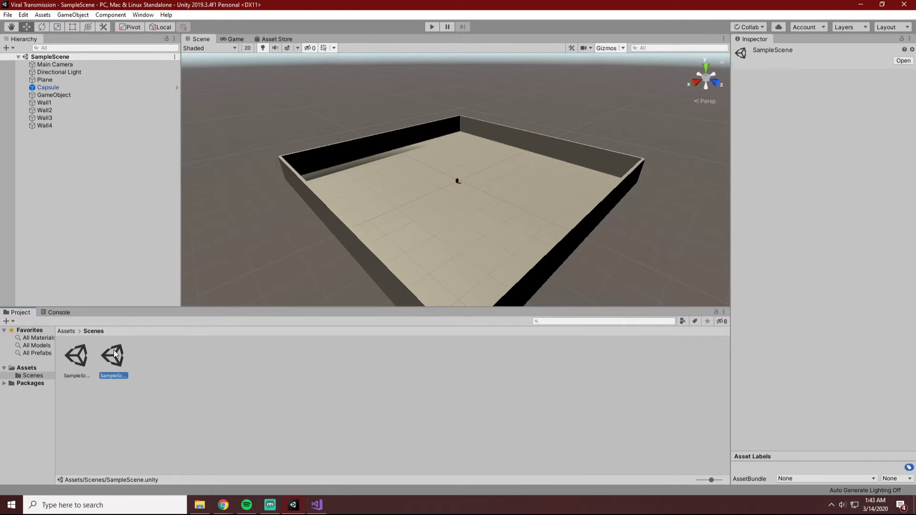
pyautogui.doubleClick(77, 357)
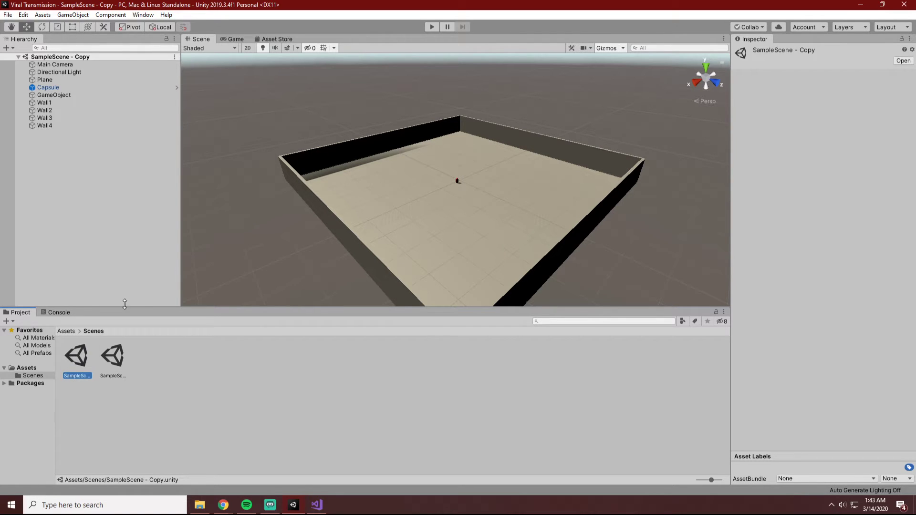
# Rename the SampleScene - Copy scene as Borders.
pyautogui.rightClick(84, 361)
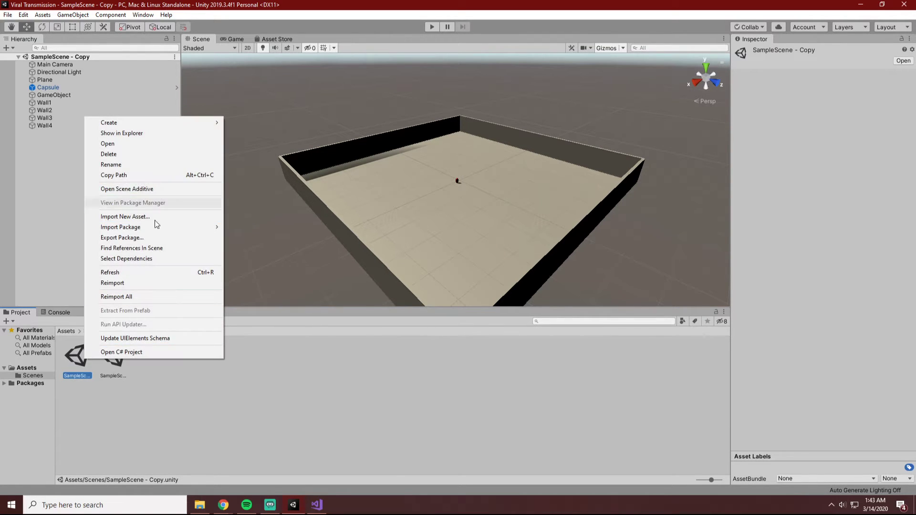
pyautogui.click(139, 164)
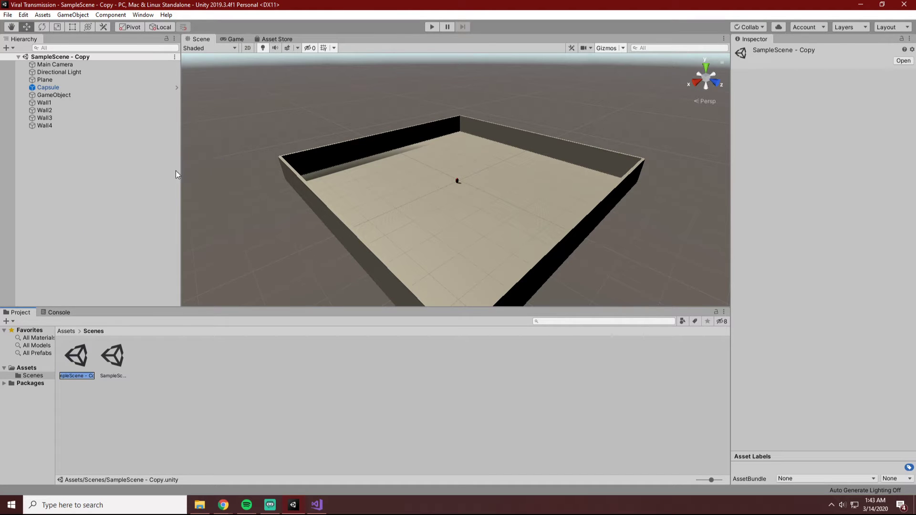
pyautogui.press('BackSpace')
pyautogui.write('Borders')
pyautogui.press('Return')
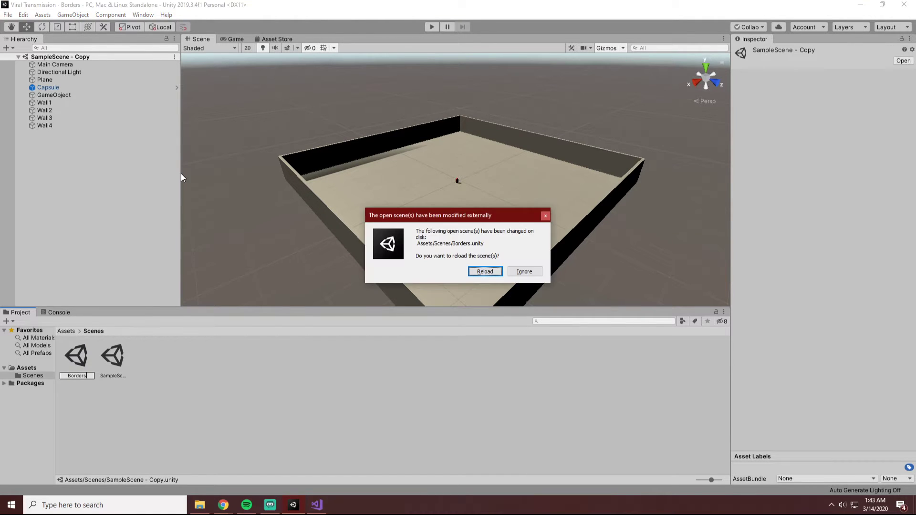
# Reload the externally changed Borders scene and expand its list of objects.
pyautogui.click(493, 270)
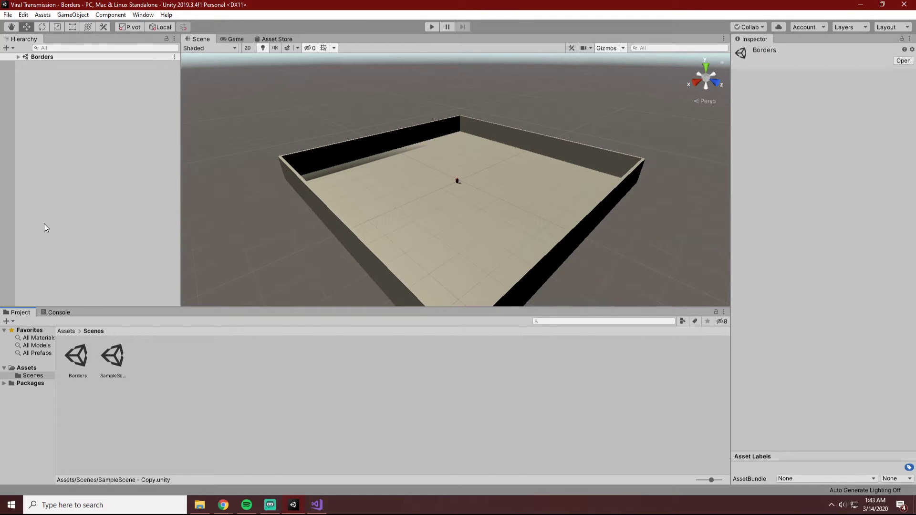
pyautogui.click(18, 58)
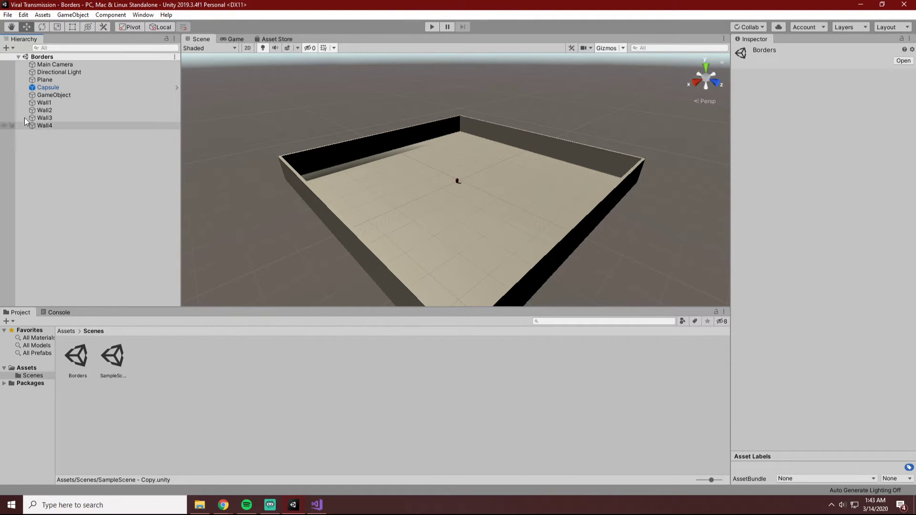
pyautogui.click(9, 57)
pyautogui.click(9, 57)
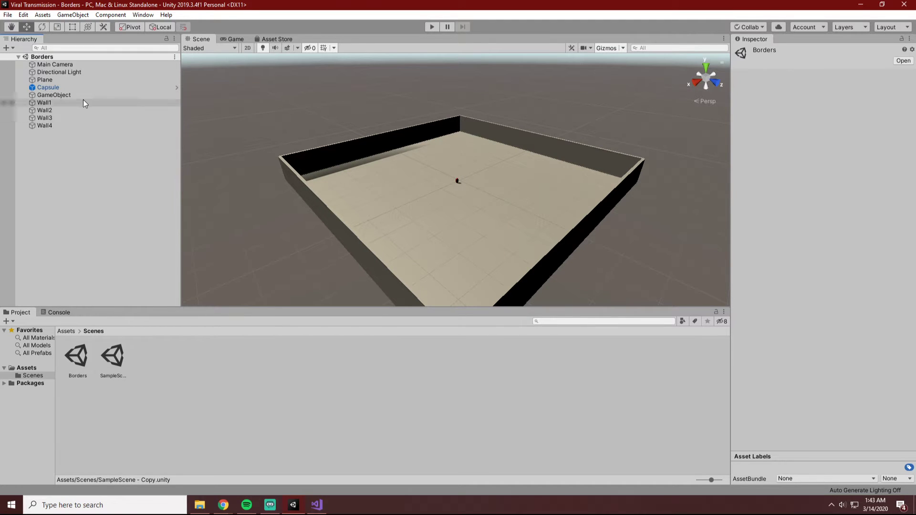
pyautogui.click(12, 47)
pyautogui.click(12, 48)
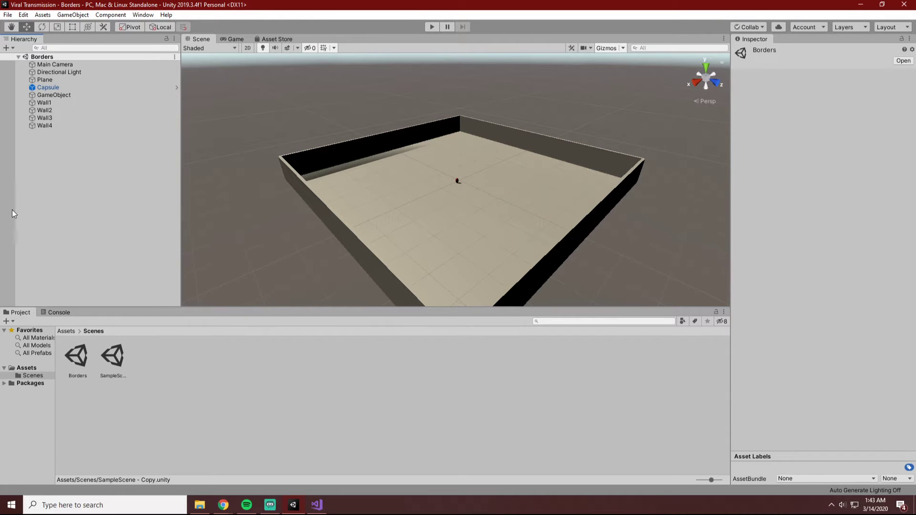
pyautogui.rightClick(1, 197)
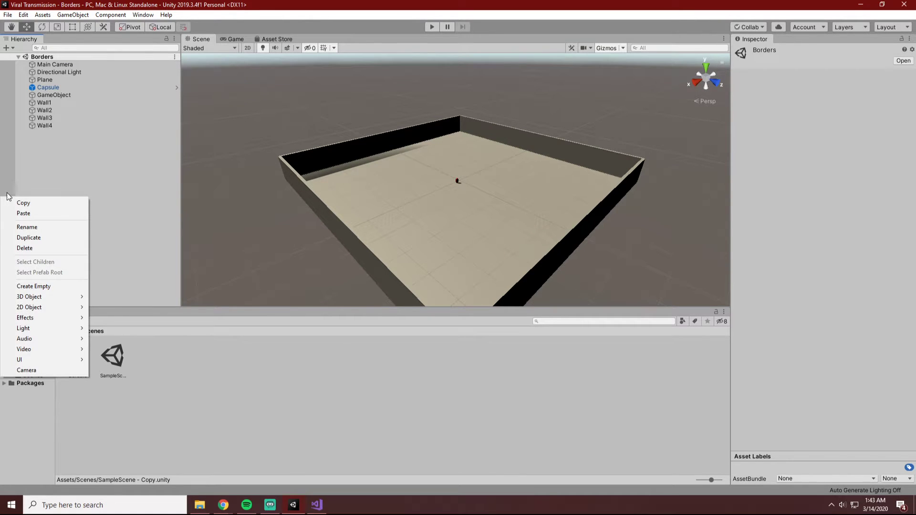
pyautogui.rightClick(7, 176)
pyautogui.click(82, 144)
pyautogui.click(12, 47)
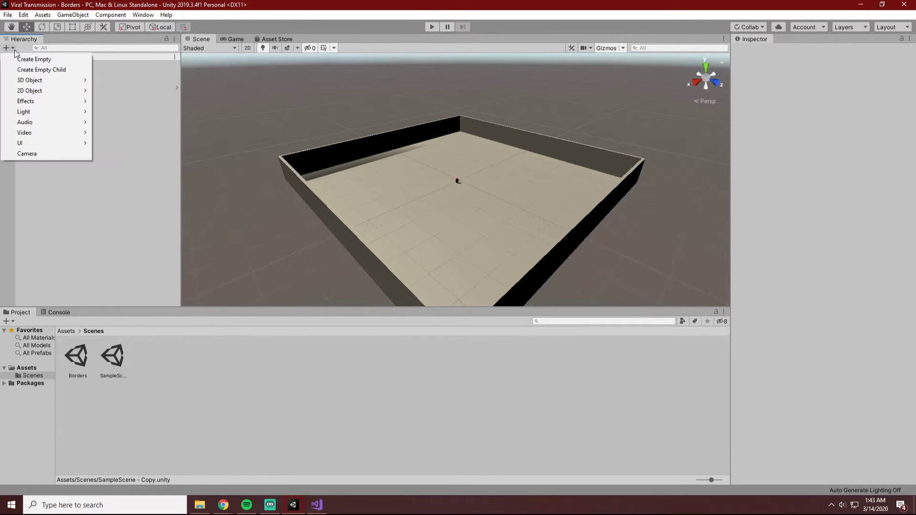
pyautogui.click(9, 44)
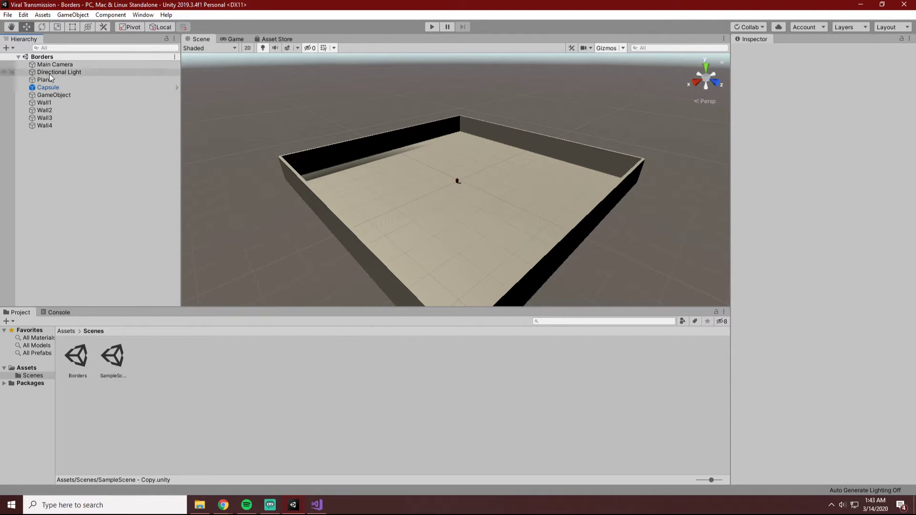
# Examine the Main Camera and Directional Light settings and the walled arena in the scene.
pyautogui.click(102, 65)
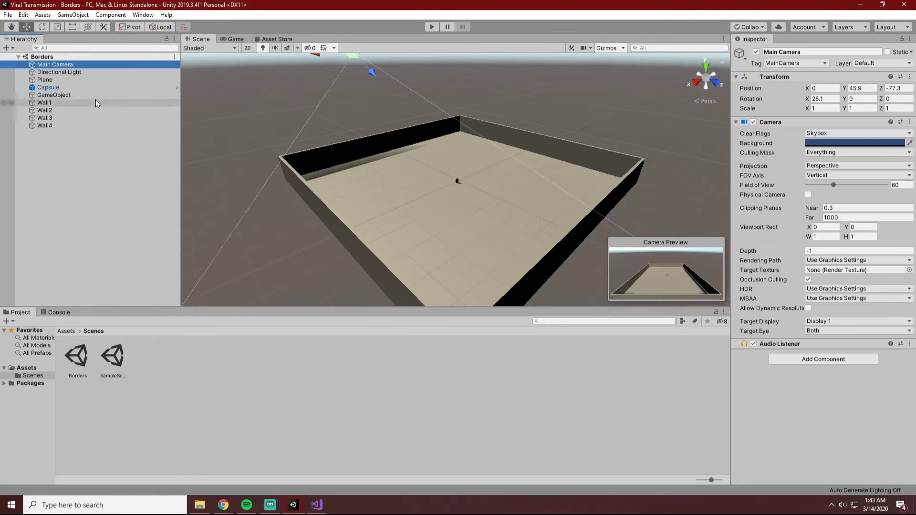
pyautogui.click(93, 72)
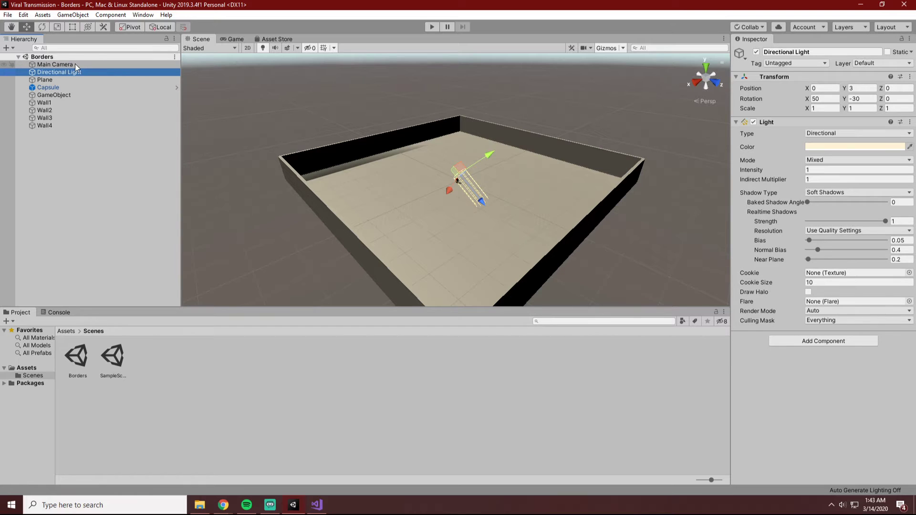
pyautogui.click(75, 64)
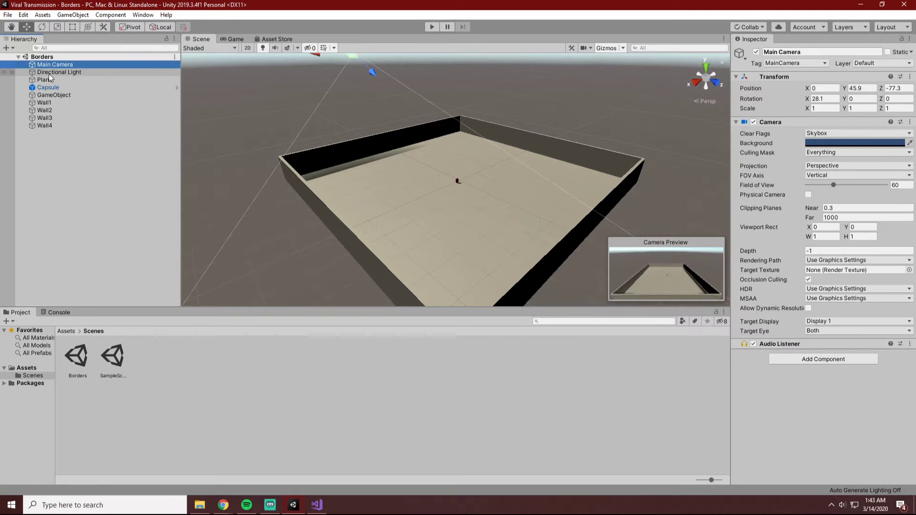
pyautogui.click(130, 151)
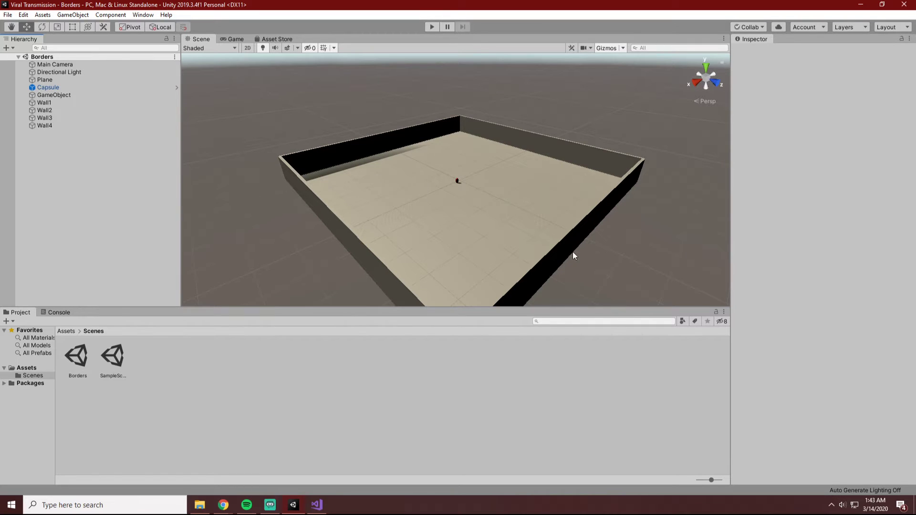
pyautogui.scroll(-3, 574, 214)
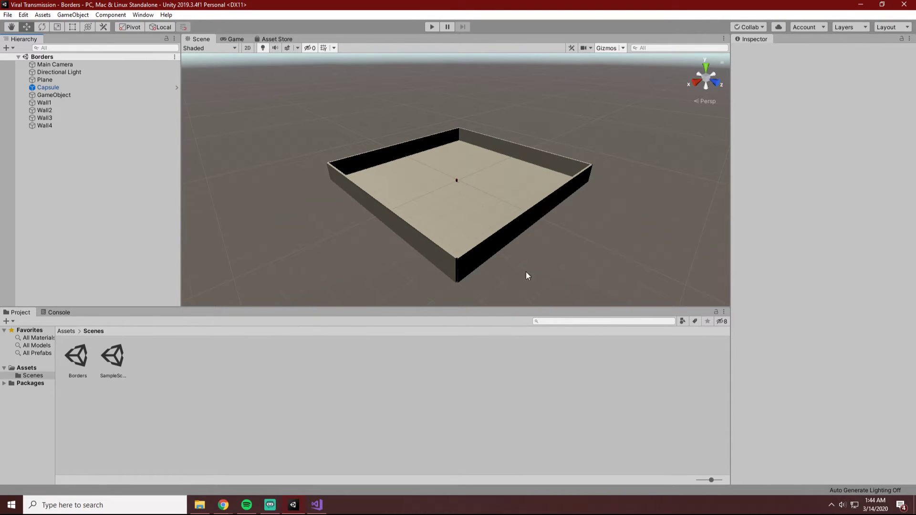
pyautogui.scroll(-4, 460, 280)
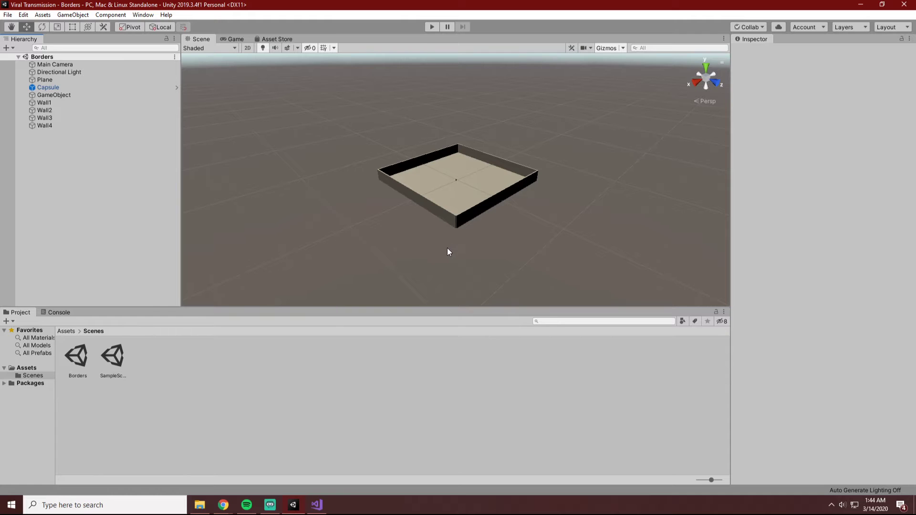
pyautogui.scroll(4, 428, 253)
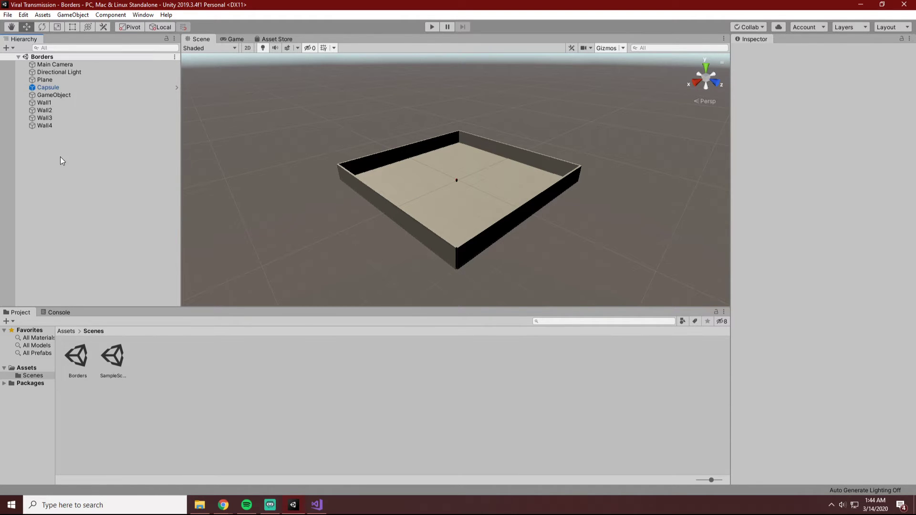
pyautogui.click(58, 124)
pyautogui.keyDown('shift'); pyautogui.click(55, 117); pyautogui.keyUp('shift')
pyautogui.keyDown('shift'); pyautogui.click(56, 110); pyautogui.keyUp('shift')
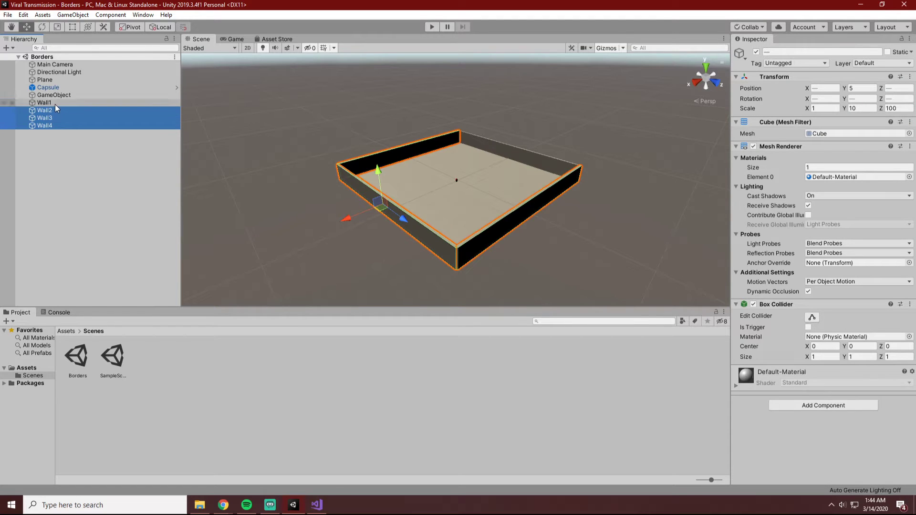
pyautogui.keyDown('shift'); pyautogui.click(53, 104); pyautogui.keyUp('shift')
pyautogui.keyDown('ctrl'); pyautogui.click(48, 79); pyautogui.keyUp('ctrl')
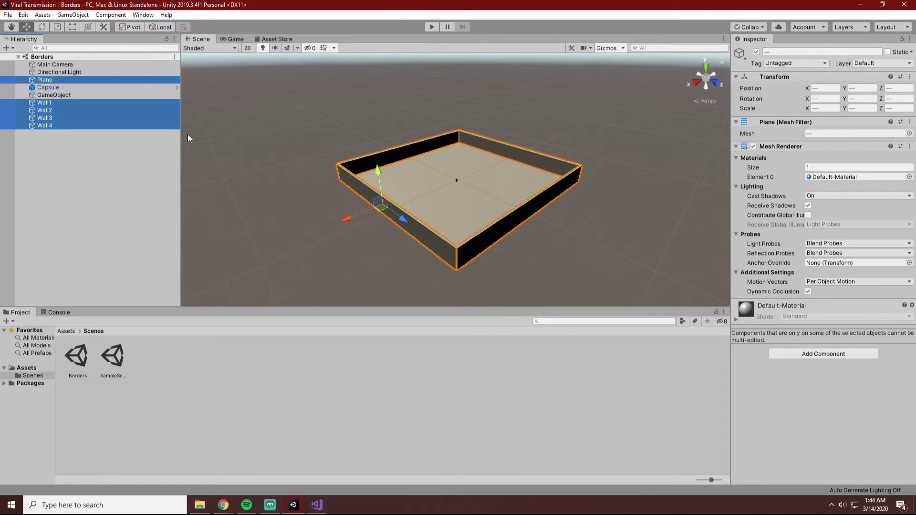
pyautogui.click(112, 167)
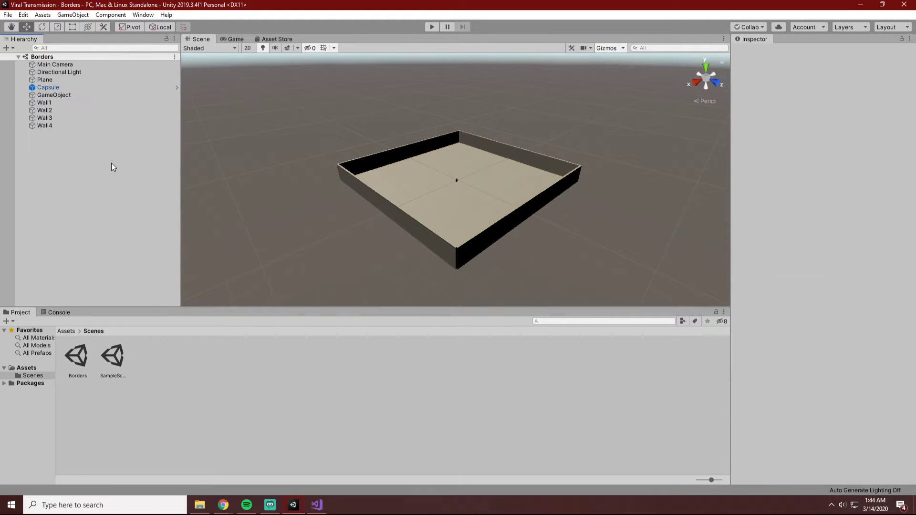
# Create an empty game object at the root of the Borders scene and rename it Region.
pyautogui.click(58, 125)
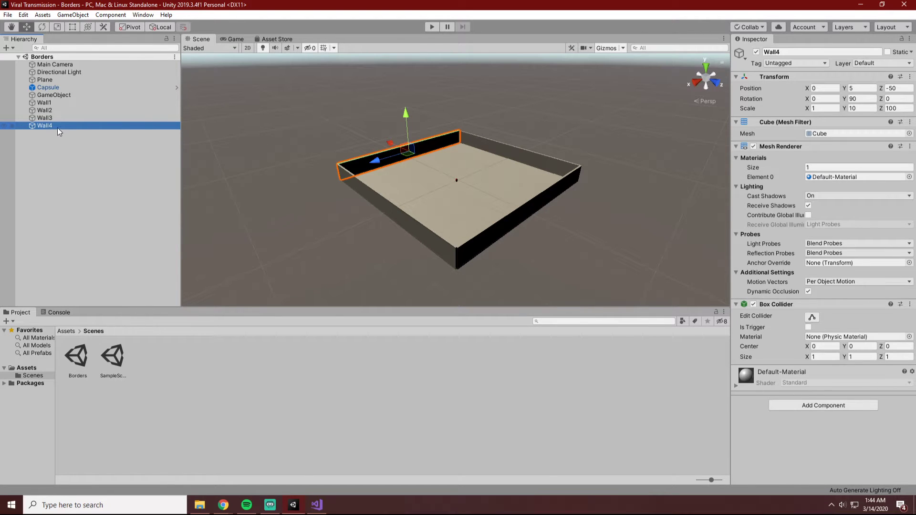
pyautogui.rightClick(49, 154)
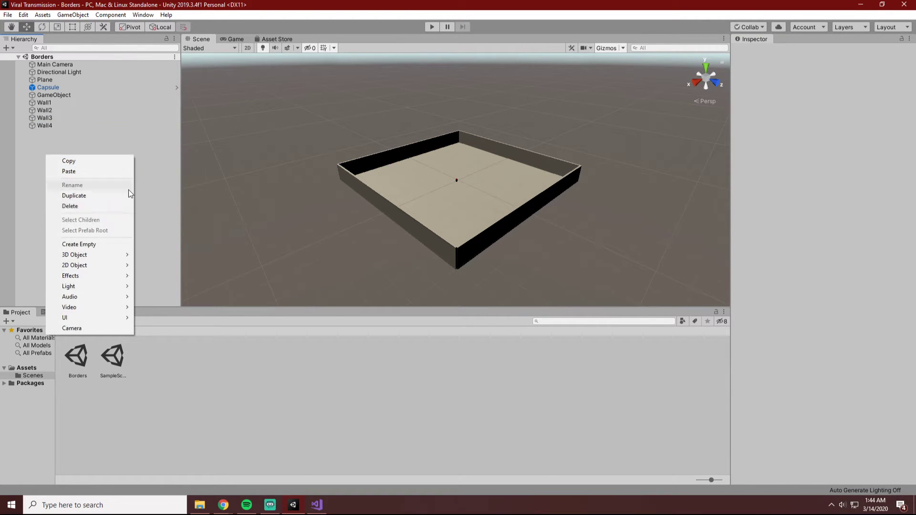
pyautogui.click(99, 245)
pyautogui.rightClick(71, 133)
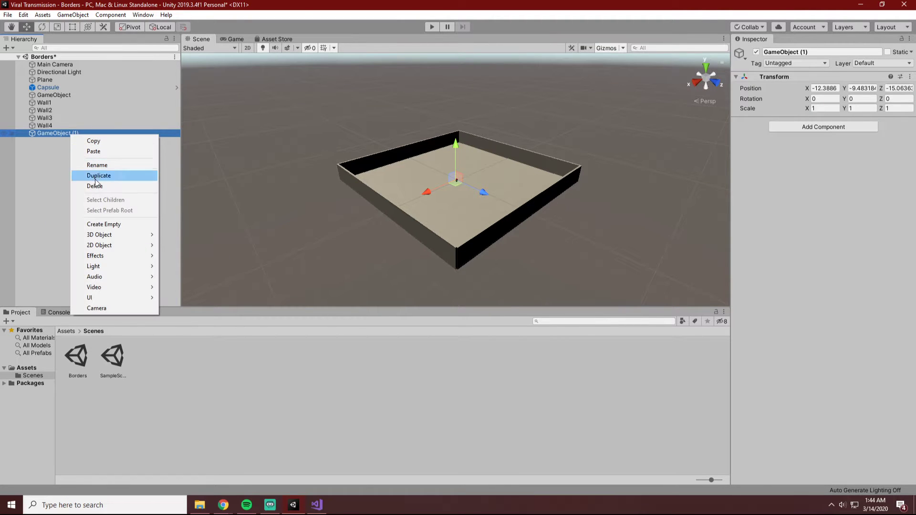
pyautogui.click(106, 166)
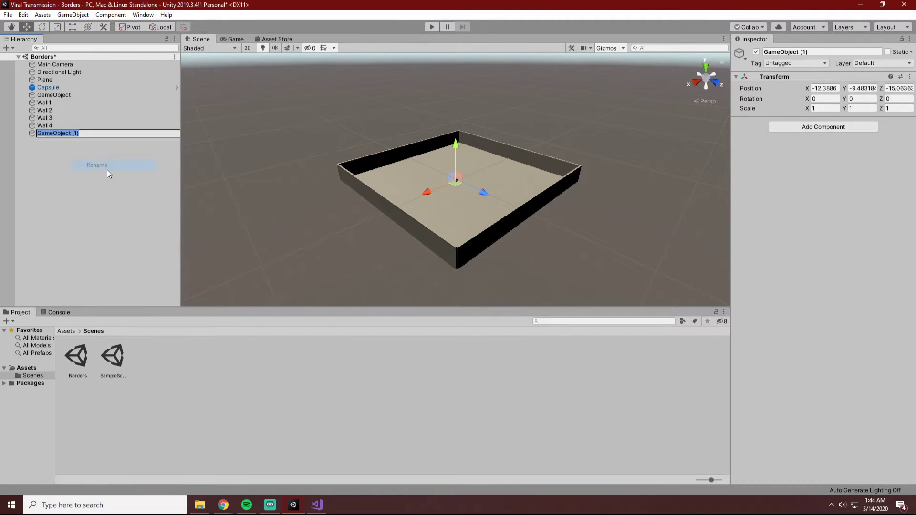
pyautogui.write('Region')
pyautogui.press('Return')
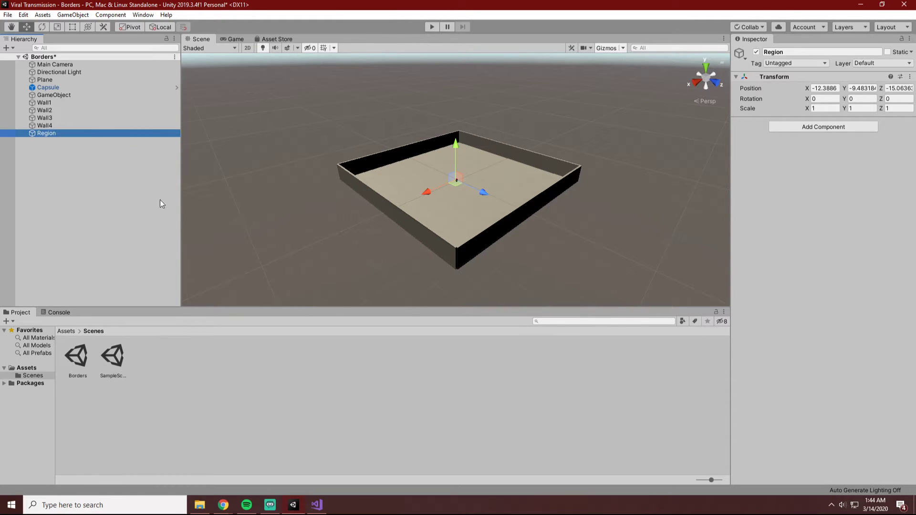
# Make Plane, Wall1, Wall2, Wall3 and Wall4 children of the Region object.
pyautogui.keyDown('ctrl'); pyautogui.click(53, 126); pyautogui.keyUp('ctrl')
pyautogui.keyDown('ctrl'); pyautogui.click(53, 118); pyautogui.keyUp('ctrl')
pyautogui.keyDown('ctrl'); pyautogui.click(54, 132); pyautogui.keyUp('ctrl')
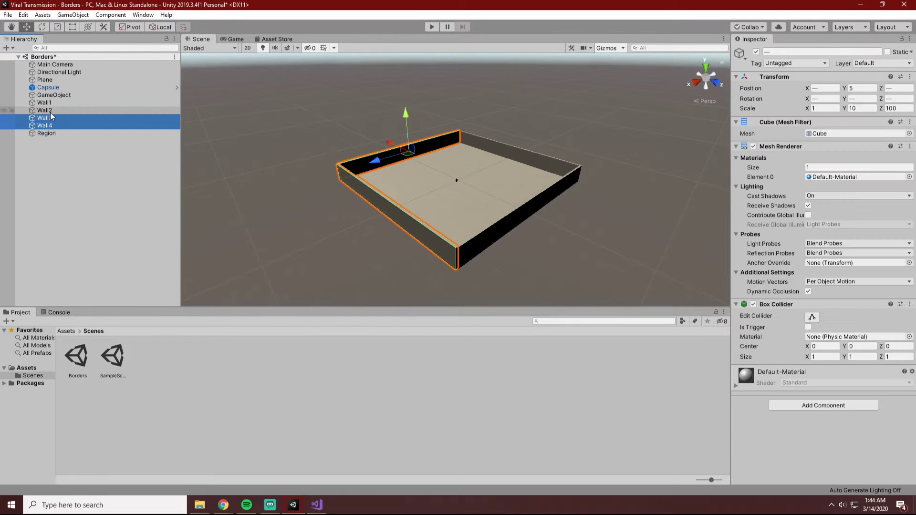
pyautogui.keyDown('ctrl'); pyautogui.click(51, 111); pyautogui.keyUp('ctrl')
pyautogui.keyDown('ctrl'); pyautogui.click(47, 102); pyautogui.keyUp('ctrl')
pyautogui.keyDown('ctrl'); pyautogui.click(50, 80); pyautogui.keyUp('ctrl')
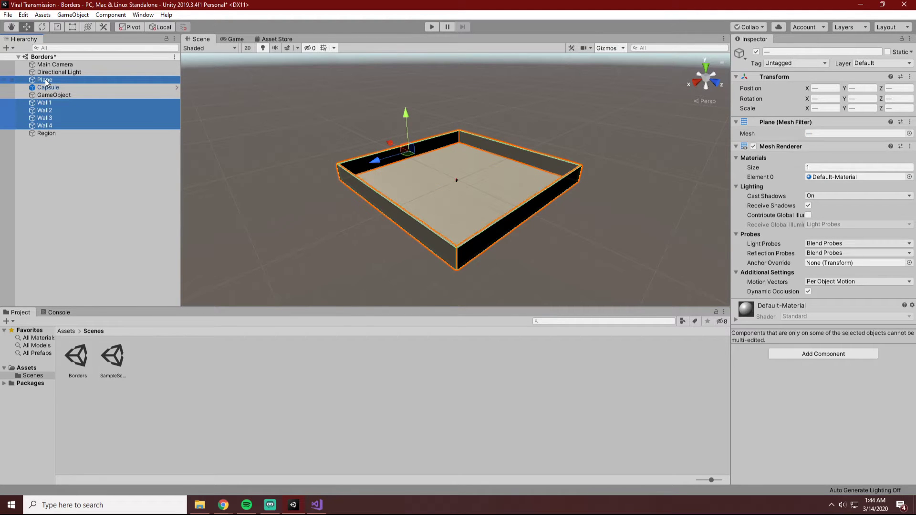
pyautogui.moveTo(52, 103); pyautogui.dragTo(48, 133)
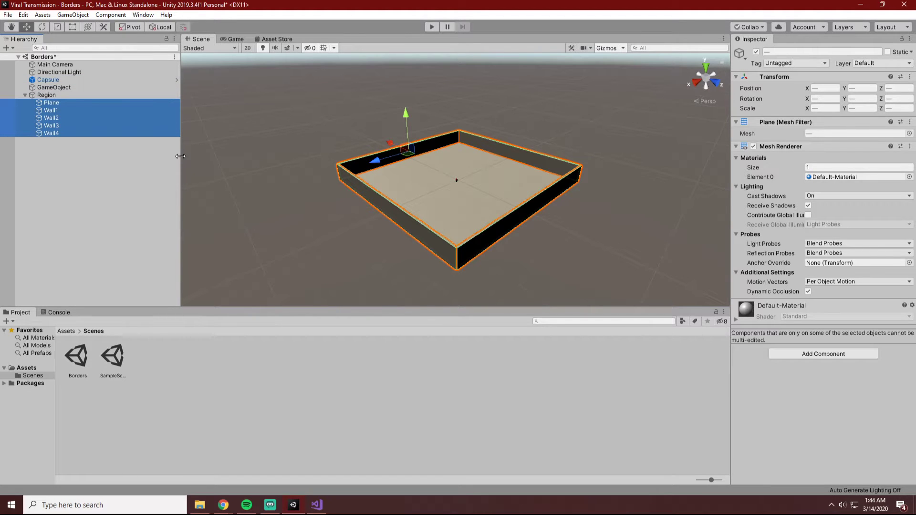
pyautogui.click(108, 170)
# Duplicate Region with its children and move the copy along the X axis to about X 88.6, adjoining the original arena.
pyautogui.click(46, 96)
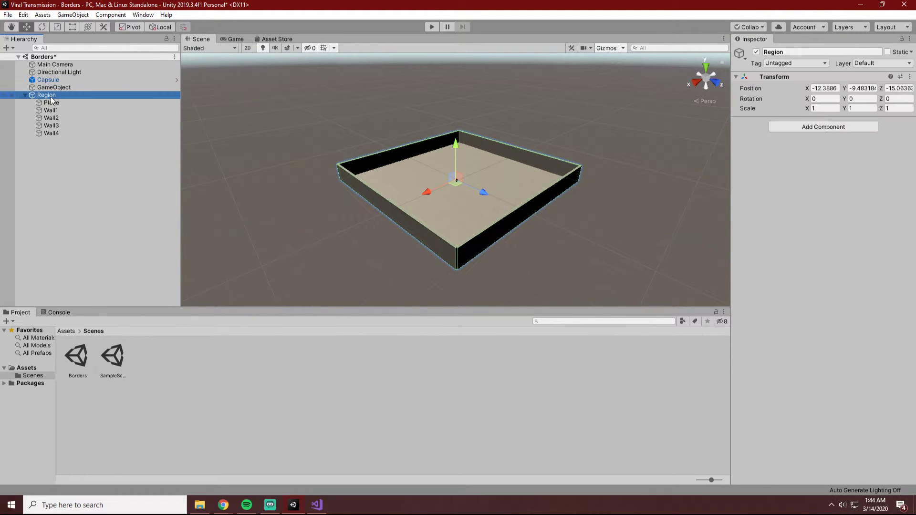
pyautogui.hotkey('ctrl', 'd')
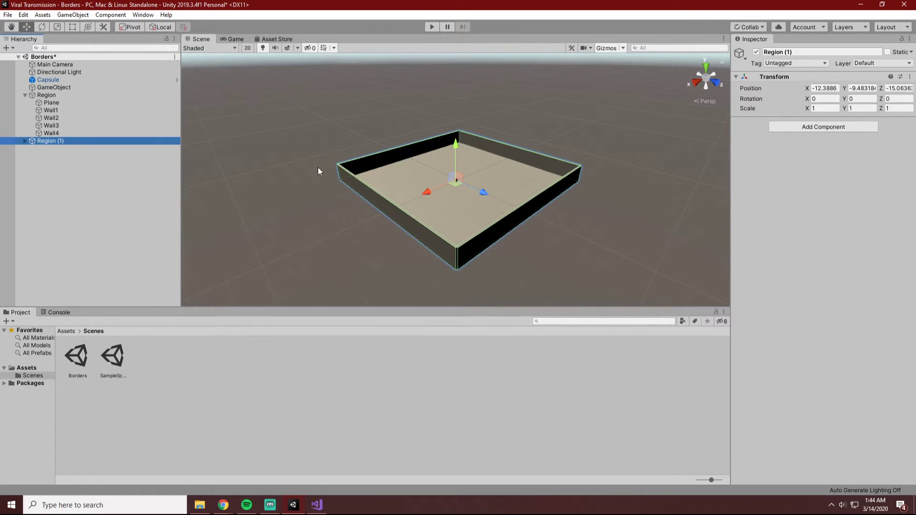
pyautogui.moveTo(427, 193); pyautogui.dragTo(325, 249)
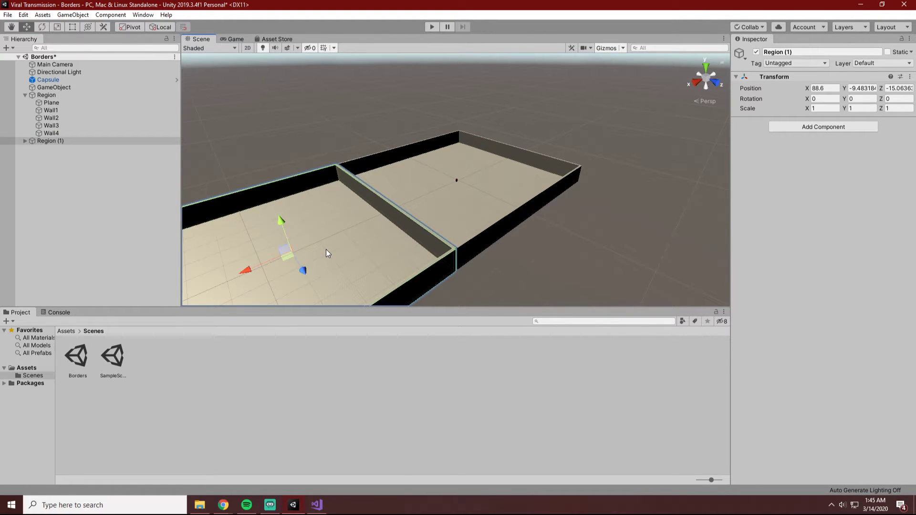
# Examine how the two regions meet along their shared wall, checking the floor plane of each.
pyautogui.click(534, 268)
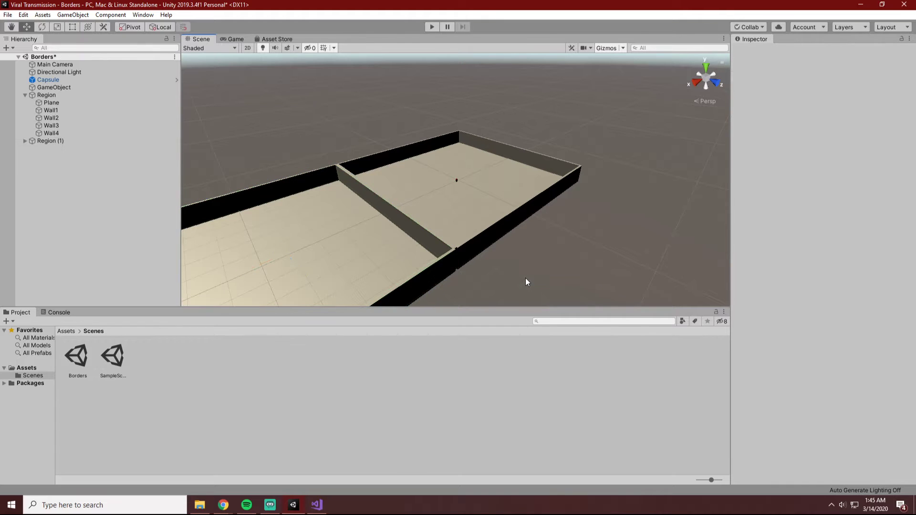
pyautogui.scroll(-1, 506, 281)
pyautogui.scroll(4, 490, 286)
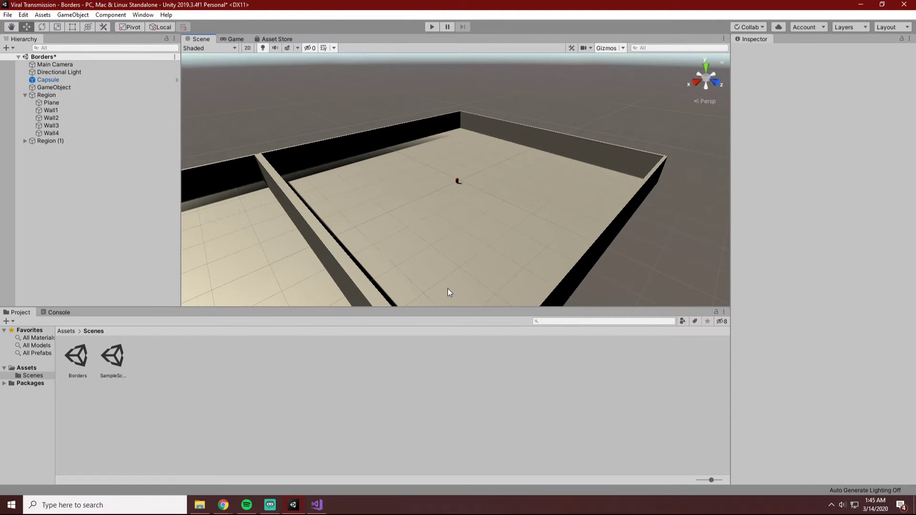
pyautogui.click(252, 240)
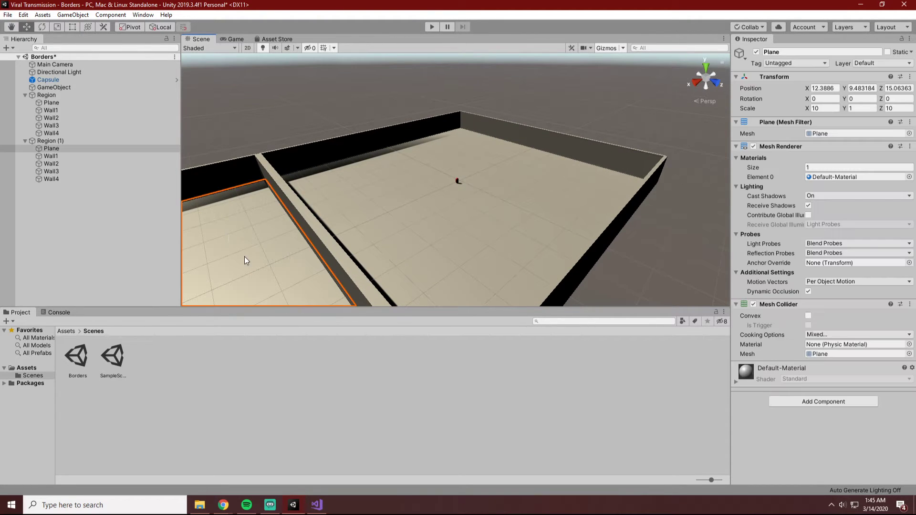
pyautogui.scroll(3, 493, 228)
pyautogui.scroll(-6, 493, 228)
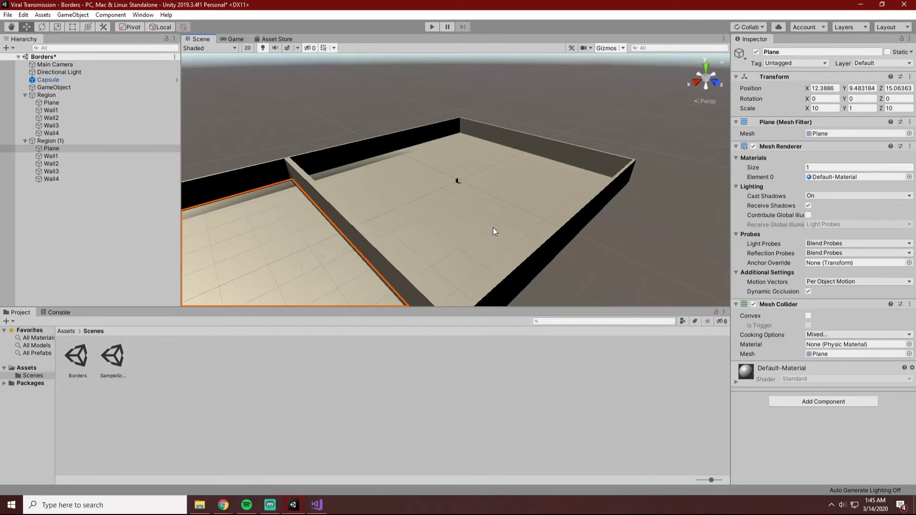
pyautogui.scroll(-3, 493, 227)
pyautogui.click(475, 200)
pyautogui.press('f')
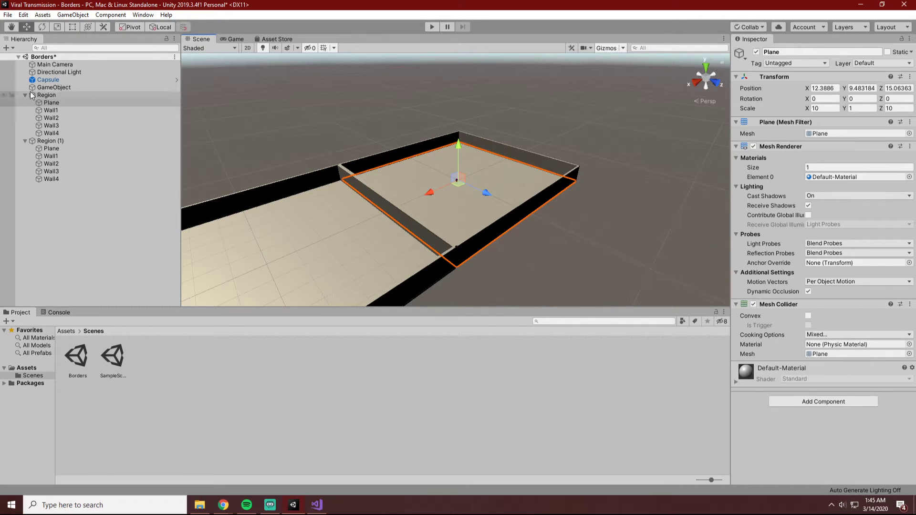
# Try to set the X position of the original Region object to 0.
pyautogui.click(47, 95)
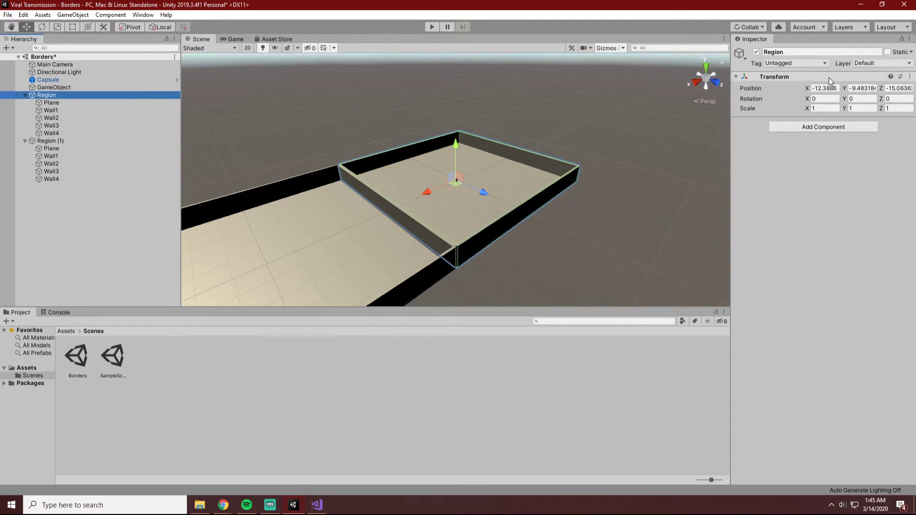
pyautogui.click(821, 89)
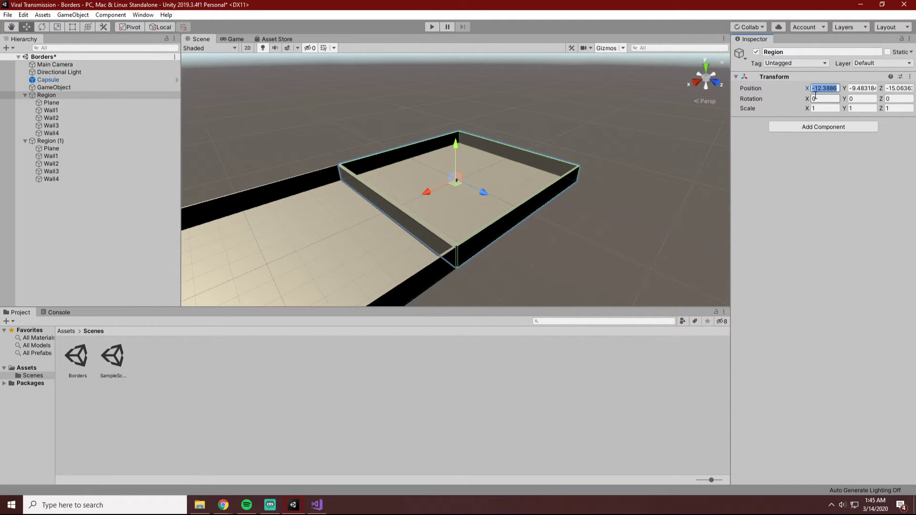
pyautogui.write('0')
# Undo the recent changes back through the duplication of the Region object.
pyautogui.hotkey('ctrl', 'z')
pyautogui.hotkey('ctrl', 'z')
pyautogui.hotkey('ctrl', 'z')
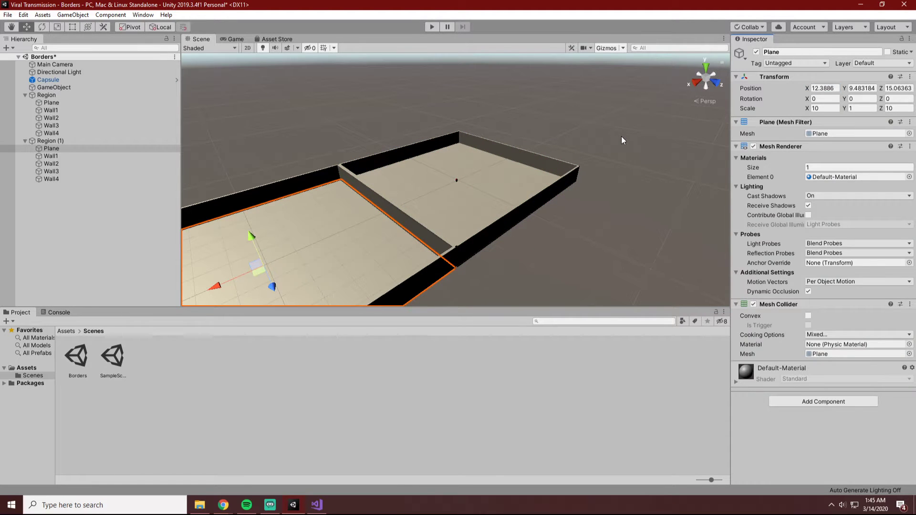
pyautogui.hotkey('ctrl', 'z')
pyautogui.hotkey('ctrl', 'z')
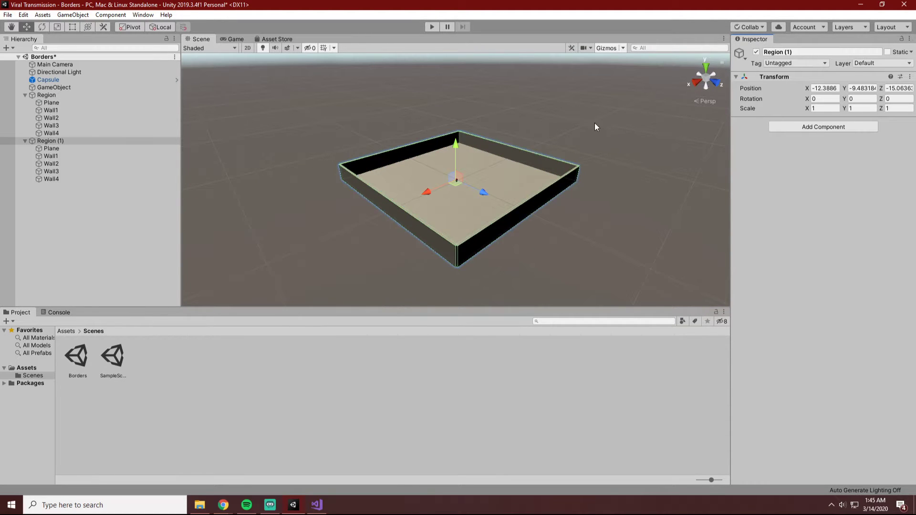
pyautogui.hotkey('ctrl', 'z')
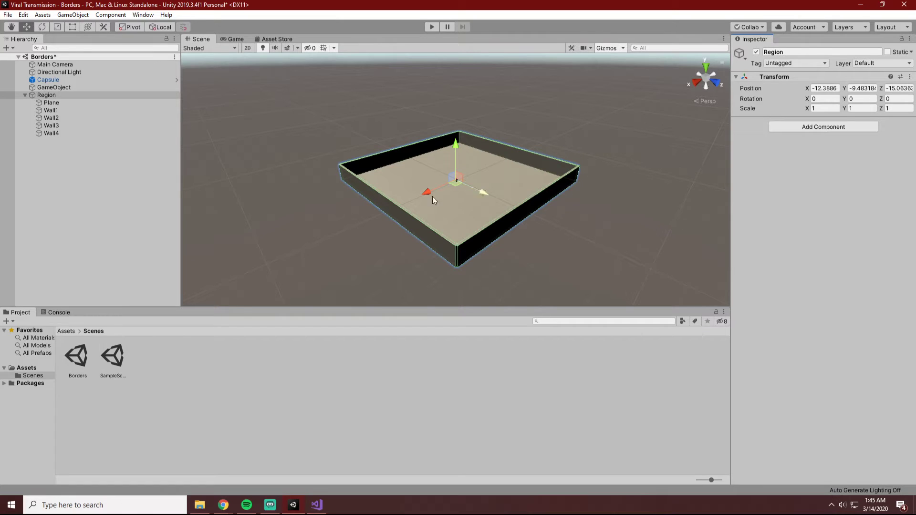
pyautogui.click(59, 103)
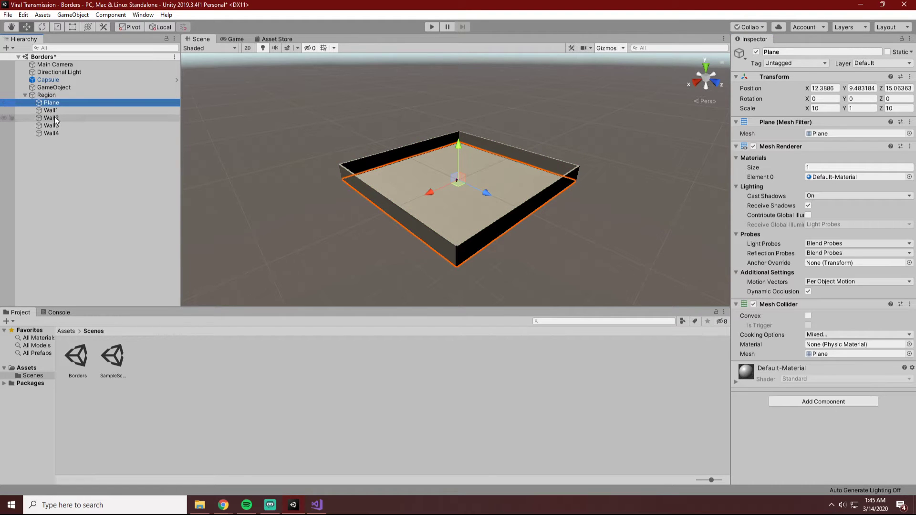
pyautogui.keyDown('ctrl'); pyautogui.click(56, 111); pyautogui.keyUp('ctrl')
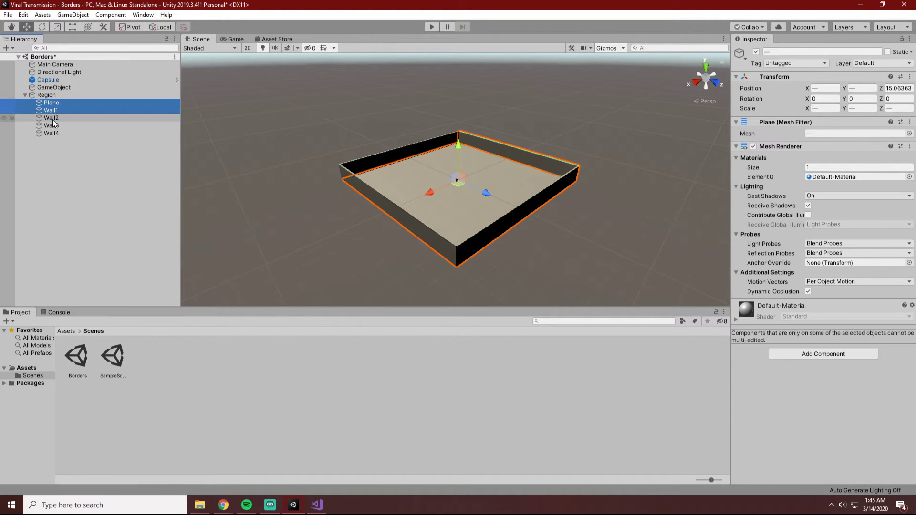
pyautogui.keyDown('ctrl'); pyautogui.click(52, 119); pyautogui.keyUp('ctrl')
pyautogui.keyDown('ctrl'); pyautogui.click(51, 126); pyautogui.keyUp('ctrl')
pyautogui.keyDown('ctrl'); pyautogui.click(50, 134); pyautogui.keyUp('ctrl')
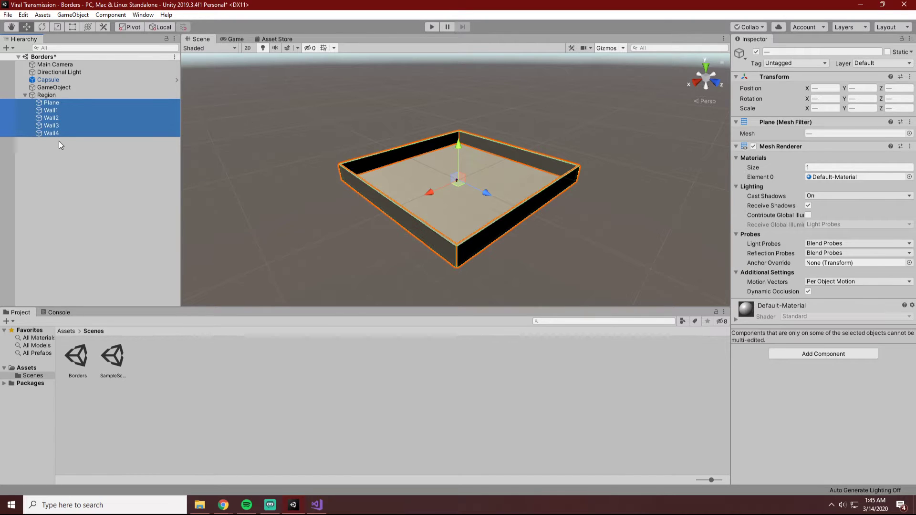
pyautogui.click(199, 163)
pyautogui.click(74, 104)
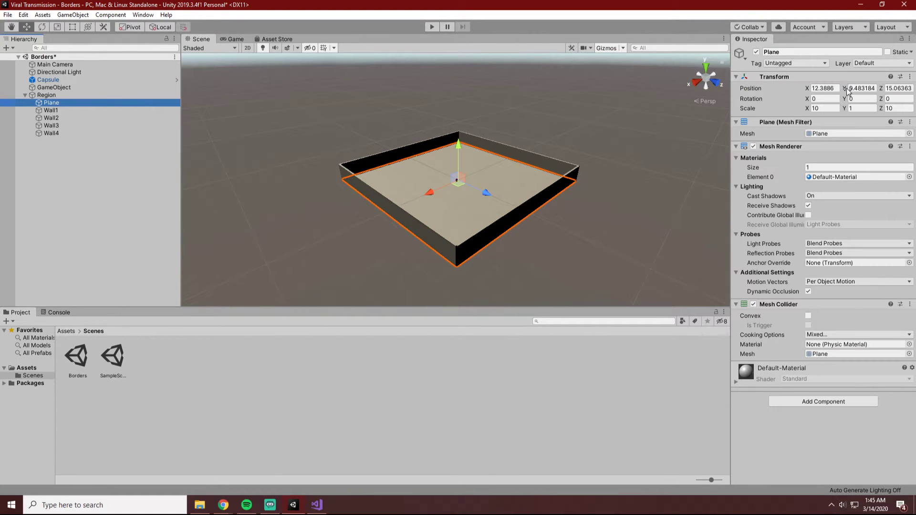
pyautogui.click(207, 144)
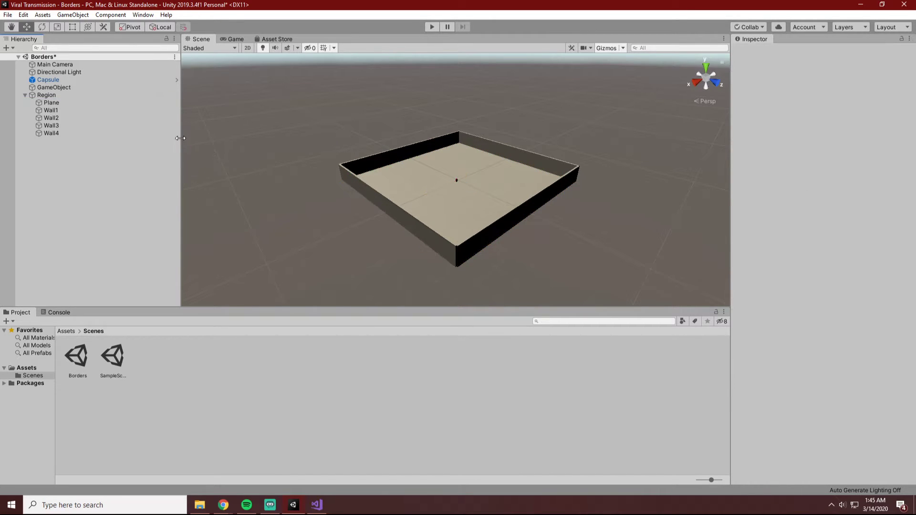
# Undo the parenting of Plane, Wall1, Wall2, Wall3 and Wall4 under the Region object.
pyautogui.keyDown('shift'); pyautogui.click(153, 131); pyautogui.keyUp('shift')
pyautogui.keyDown('shift'); pyautogui.click(145, 127); pyautogui.keyUp('shift')
pyautogui.hotkey('ctrl', 'z')
pyautogui.hotkey('ctrl', 'z')
pyautogui.hotkey('ctrl', 'z')
pyautogui.hotkey('ctrl', 'z')
pyautogui.hotkey('ctrl', 'z')
pyautogui.hotkey('ctrl', 'z')
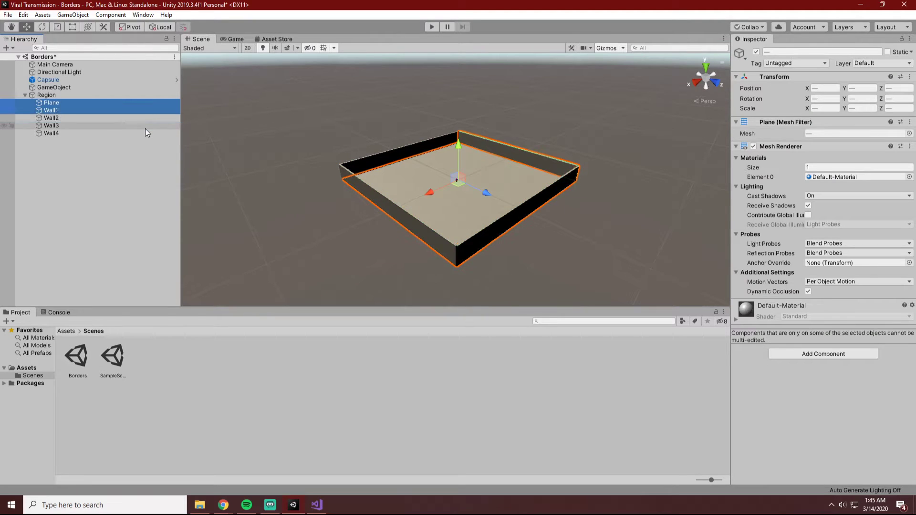
pyautogui.hotkey('ctrl', 'z')
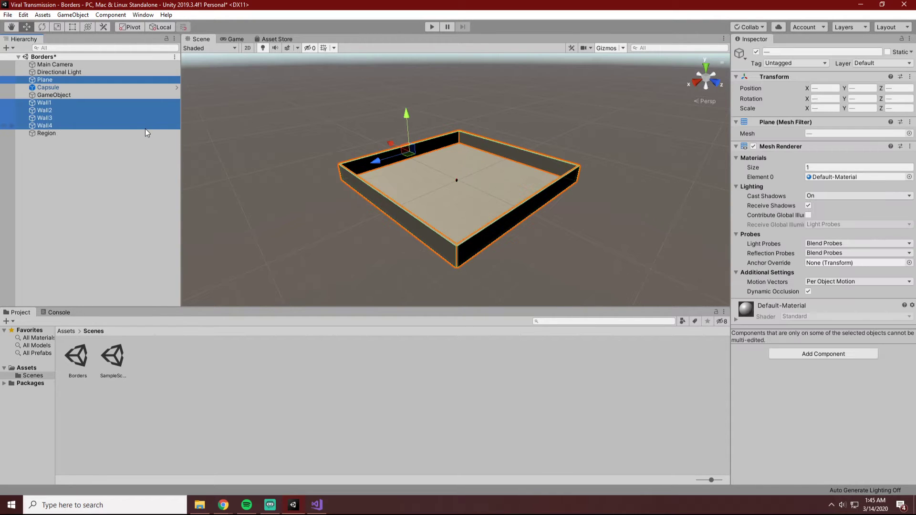
# Set the empty Region object's position to X 0, Y 0, Z 0.
pyautogui.click(61, 135)
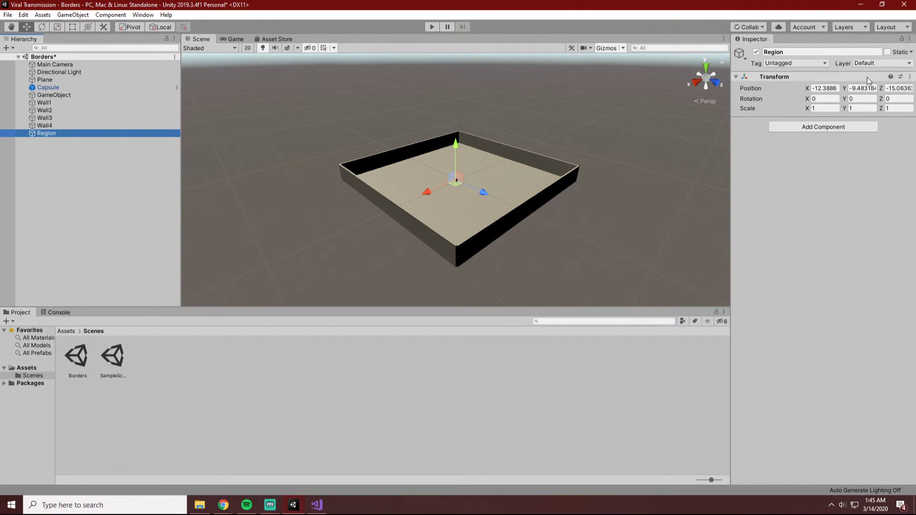
pyautogui.click(815, 88)
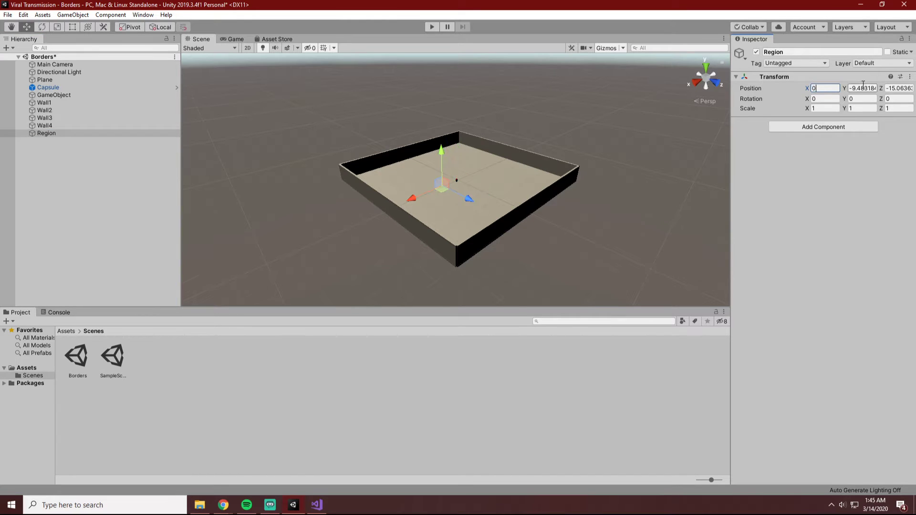
pyautogui.hotkey('ctrl', 'z')
pyautogui.hotkey('ctrl', 'z')
pyautogui.click(221, 138)
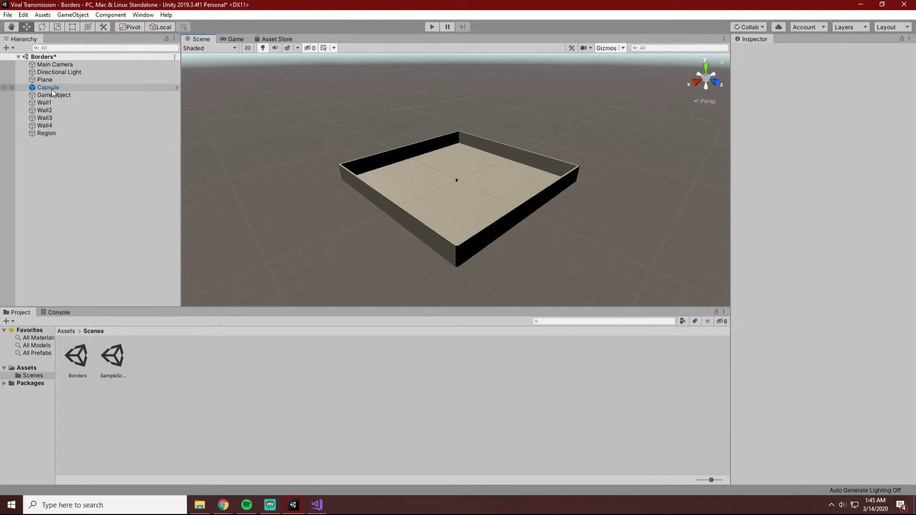
# Make Wall1, Wall2, Wall3, Wall4 and Plane children of the Region object again.
pyautogui.click(45, 126)
pyautogui.keyDown('ctrl'); pyautogui.click(45, 117); pyautogui.keyUp('ctrl')
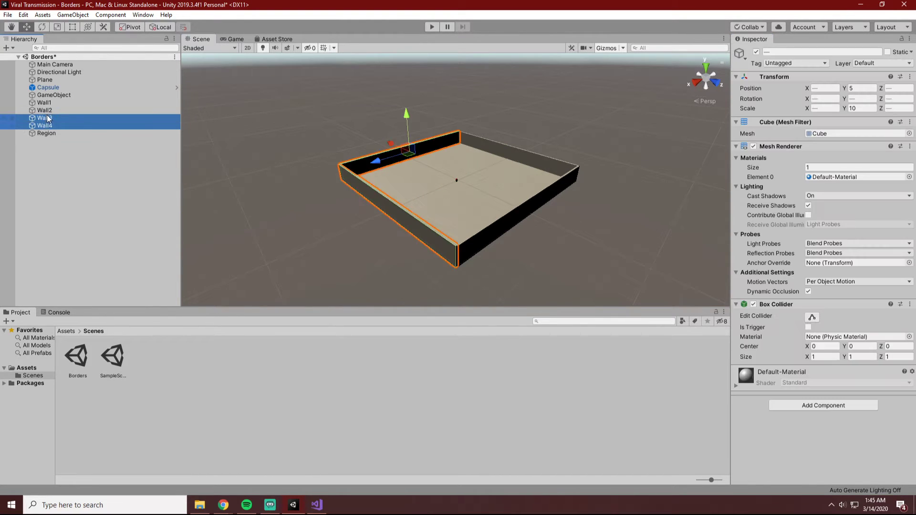
pyautogui.keyDown('ctrl'); pyautogui.click(44, 110); pyautogui.keyUp('ctrl')
pyautogui.keyDown('ctrl'); pyautogui.click(45, 102); pyautogui.keyUp('ctrl')
pyautogui.keyDown('ctrl'); pyautogui.click(48, 80); pyautogui.keyUp('ctrl')
pyautogui.moveTo(49, 80); pyautogui.dragTo(53, 133)
# Duplicate Region with its children, collapse the originals in the hierarchy, and set the copy's X position to 100.
pyautogui.click(47, 95)
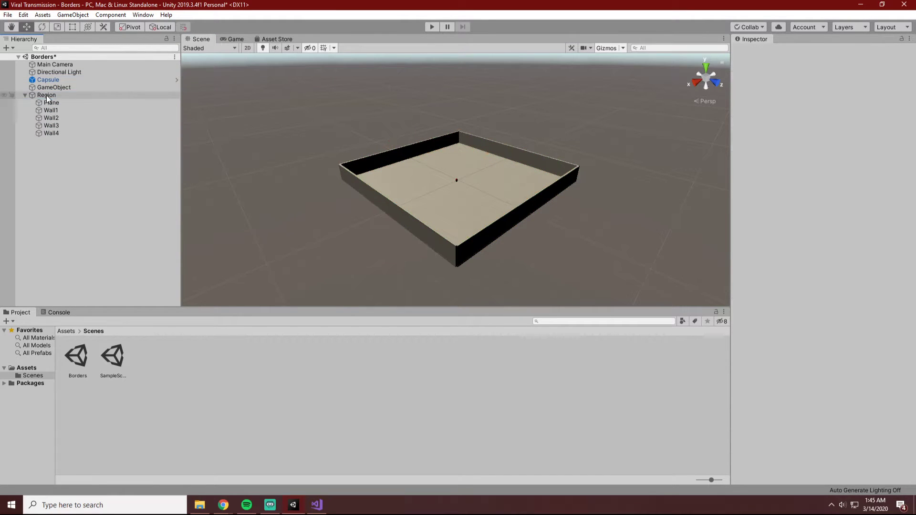
pyautogui.hotkey('ctrl', 'd')
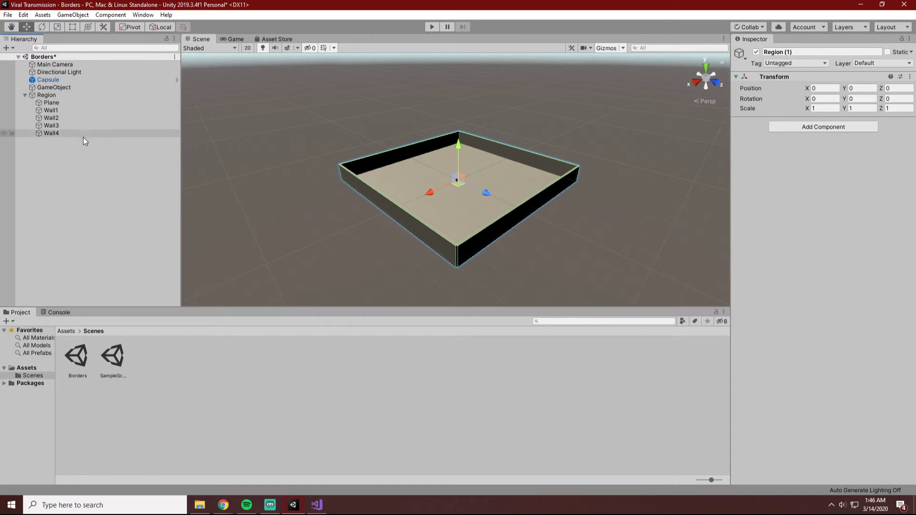
pyautogui.click(24, 96)
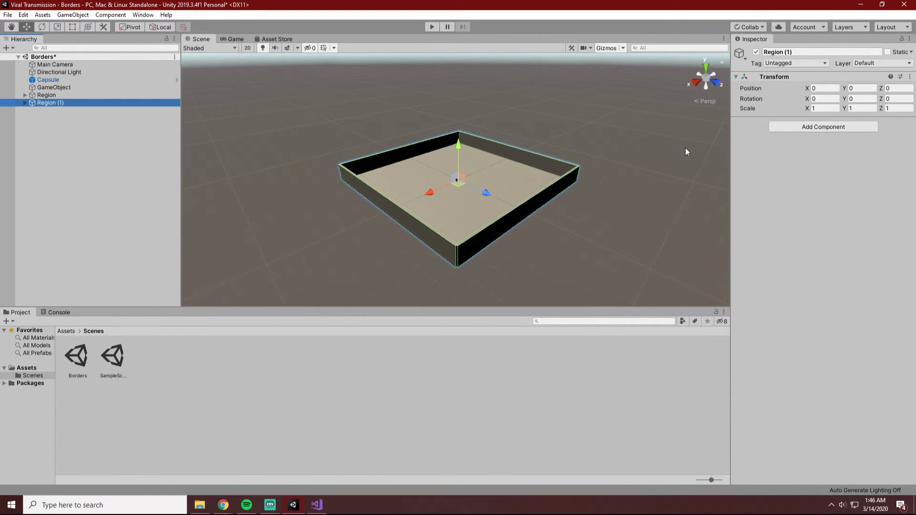
pyautogui.click(824, 89)
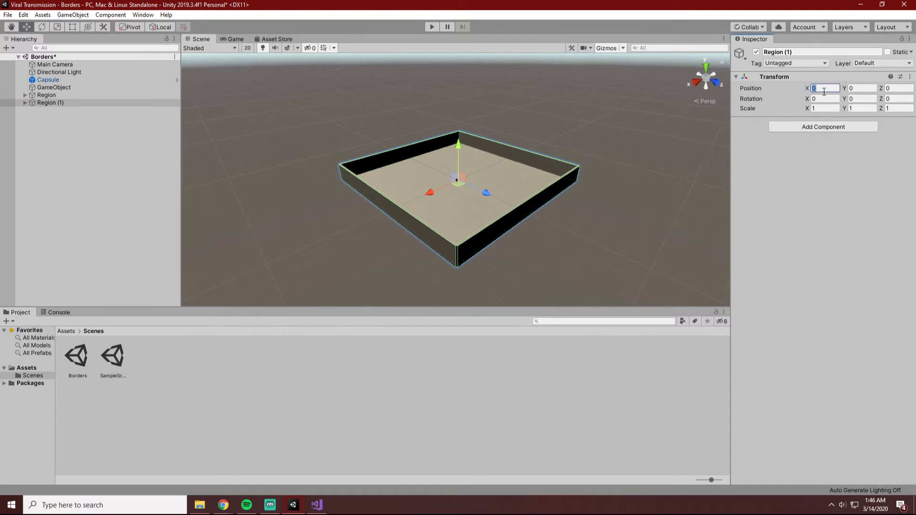
pyautogui.write('50')
pyautogui.press('BackSpace')
pyautogui.press('BackSpace')
pyautogui.write('100')
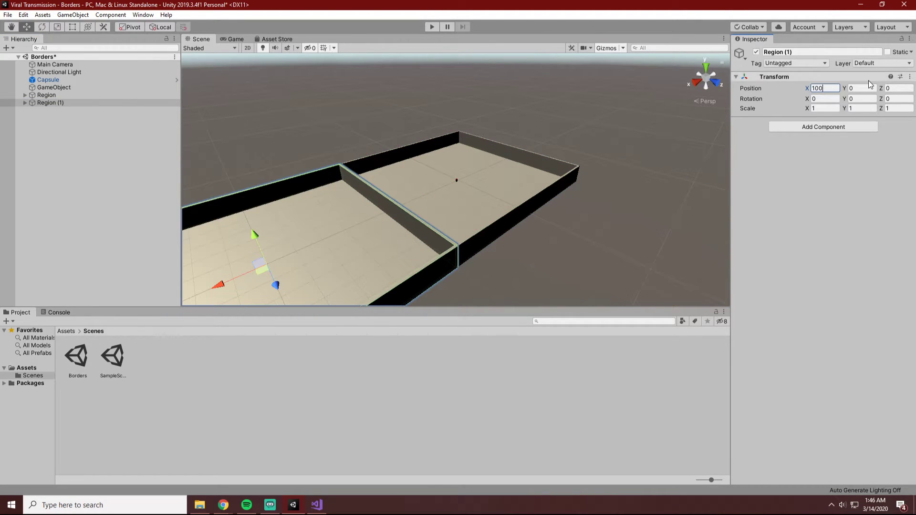
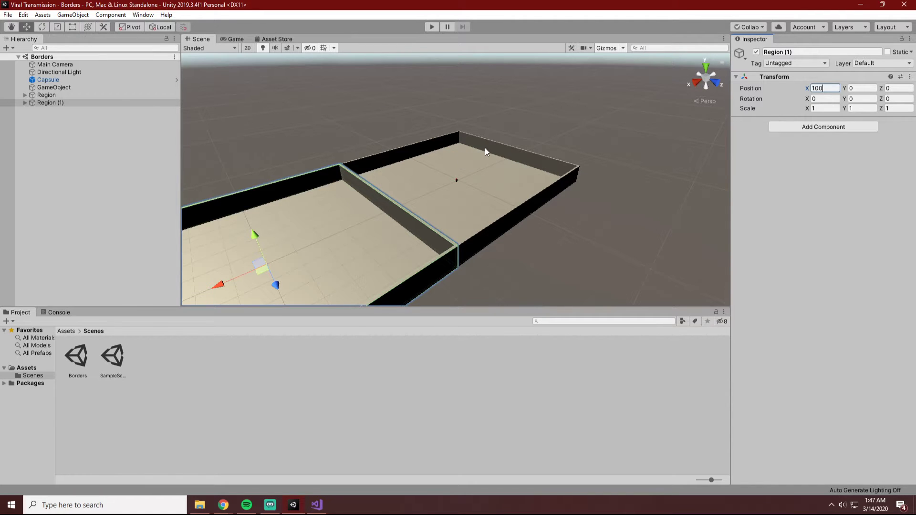
pyautogui.click(628, 226)
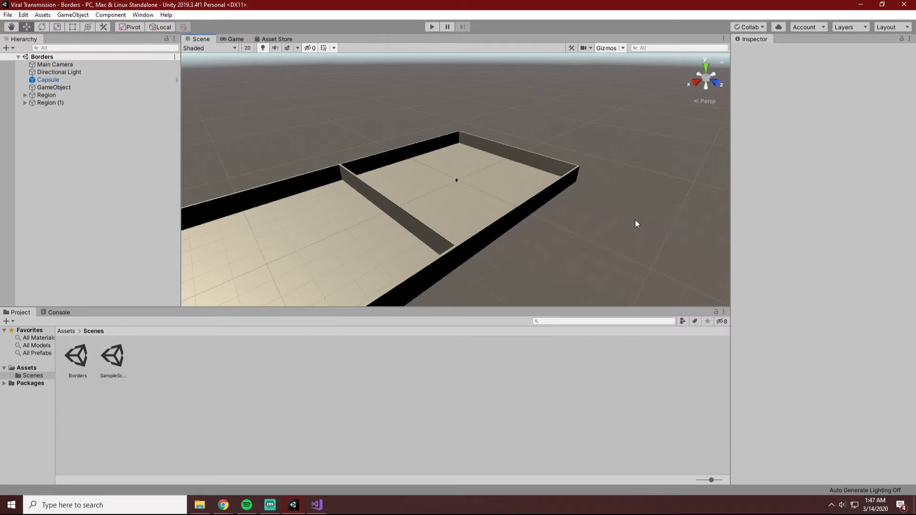
pyautogui.hotkey('alt', 'Tab')
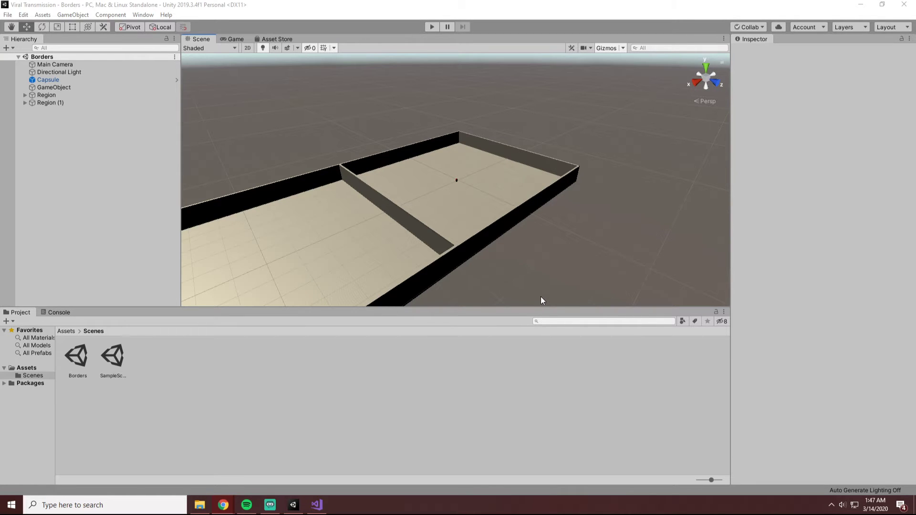
pyautogui.scroll(-4, 623, 233)
pyautogui.scroll(4, 591, 239)
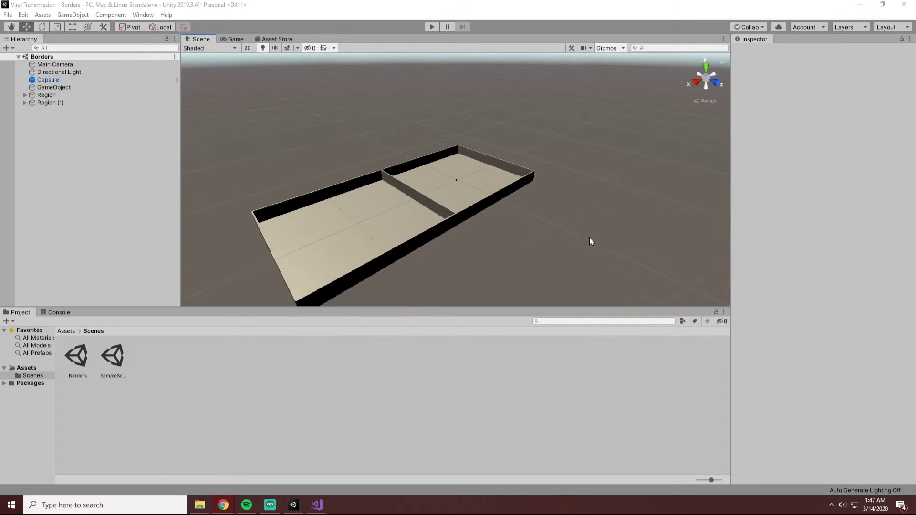
pyautogui.scroll(-1, 572, 236)
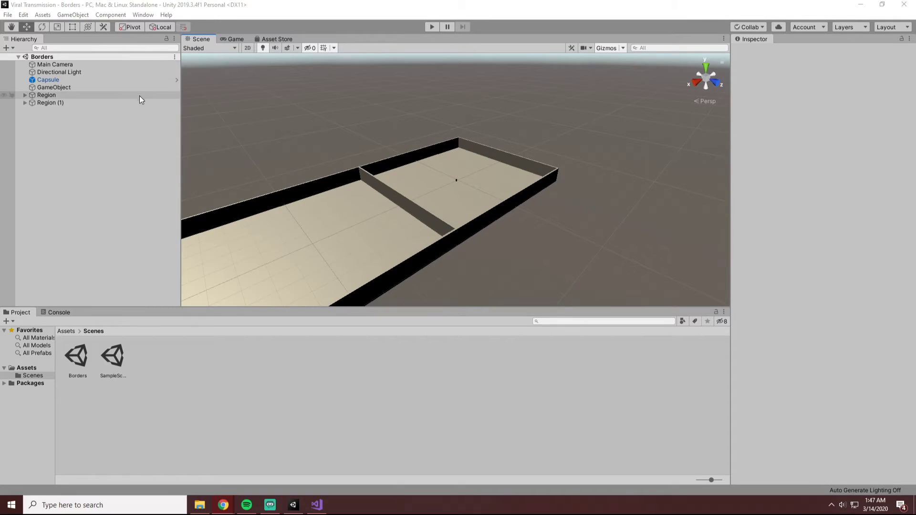
pyautogui.scroll(3, 253, 225)
# Try deleting Wall1 from Region (1), expand Region in the hierarchy to compare its walls, and undo the deletion.
pyautogui.keyDown('alt'); pyautogui.moveTo(354, 231); pyautogui.dragTo(446, 218); pyautogui.keyUp('alt')
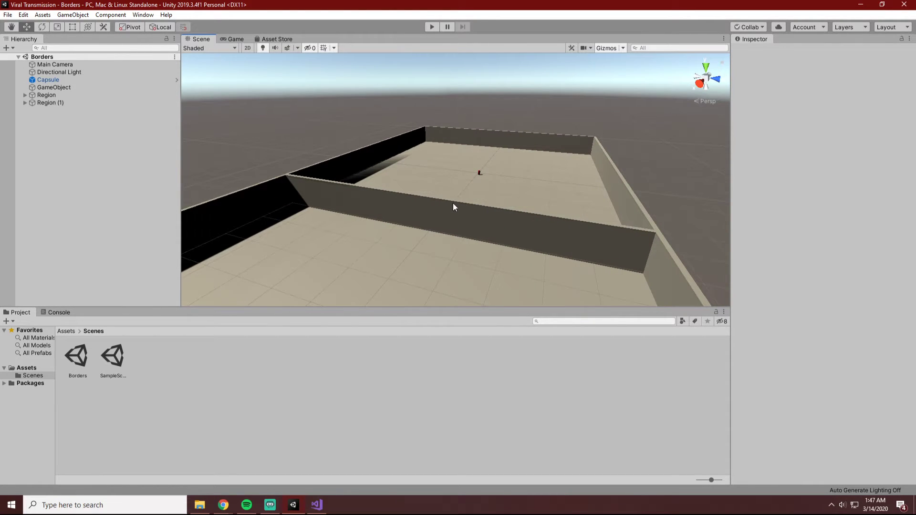
pyautogui.click(454, 207)
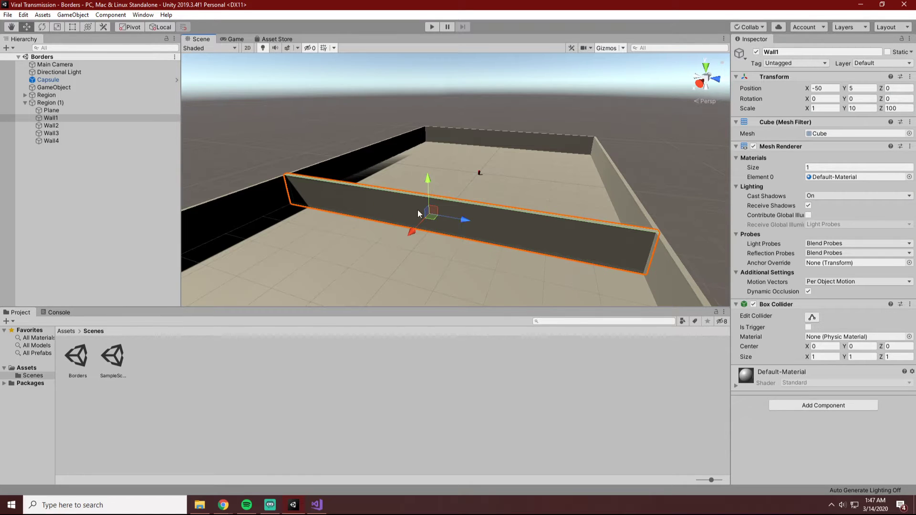
pyautogui.rightClick(58, 119)
pyautogui.click(88, 172)
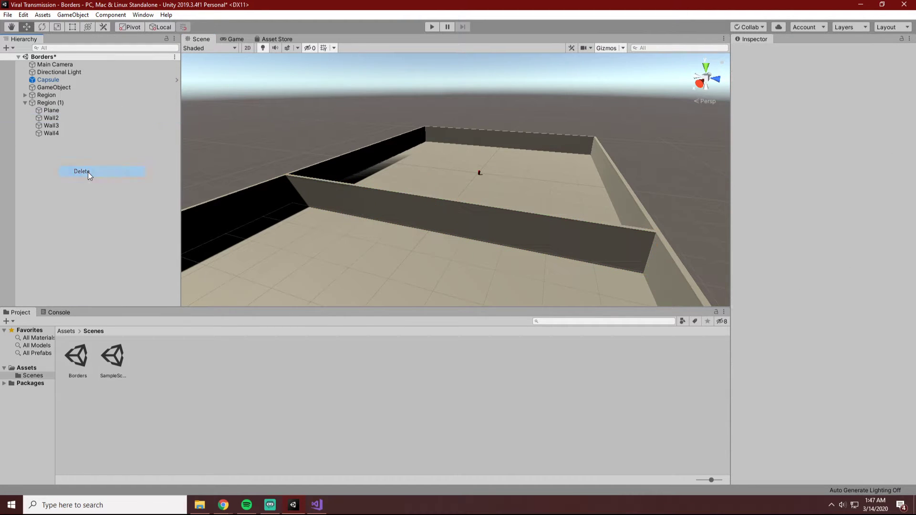
pyautogui.click(24, 101)
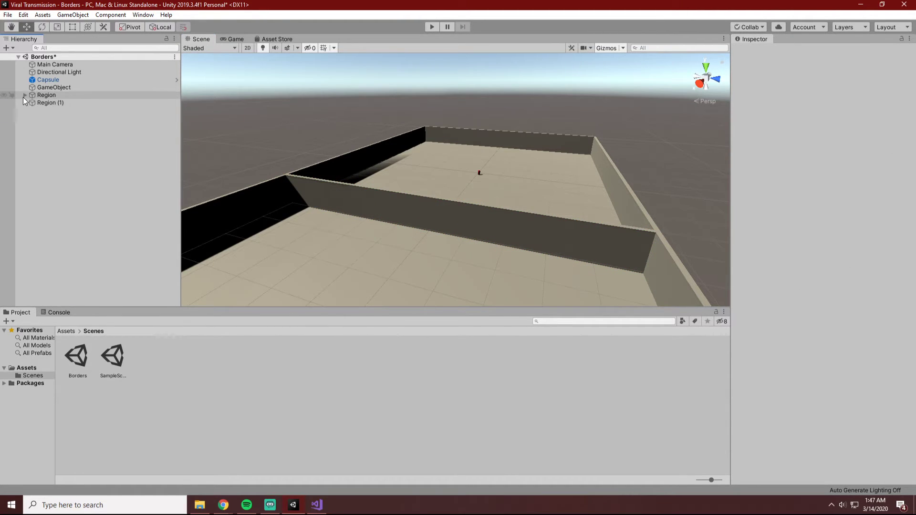
pyautogui.click(24, 95)
pyautogui.hotkey('ctrl', 'z')
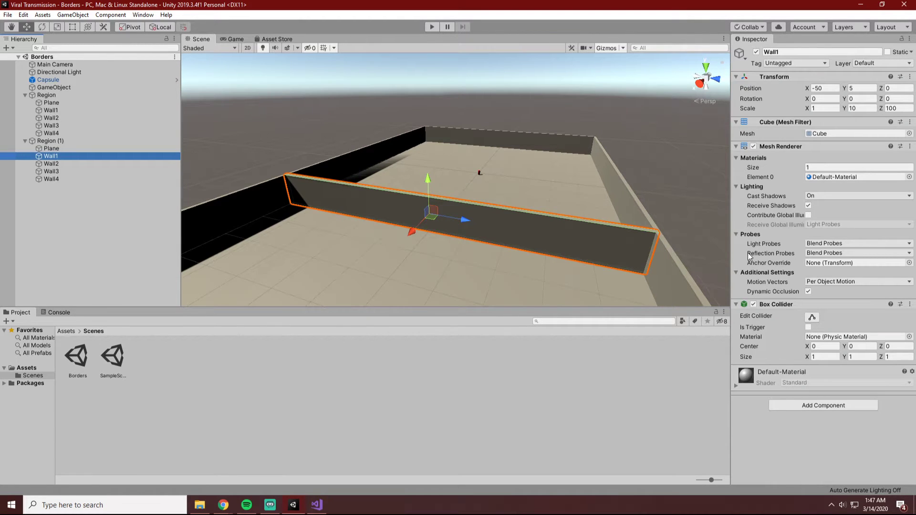
# Delete Wall1 from Region (1) so that only Region's Wall3 divides the two regions.
pyautogui.press('shift')
pyautogui.rightClick(50, 156)
pyautogui.click(79, 207)
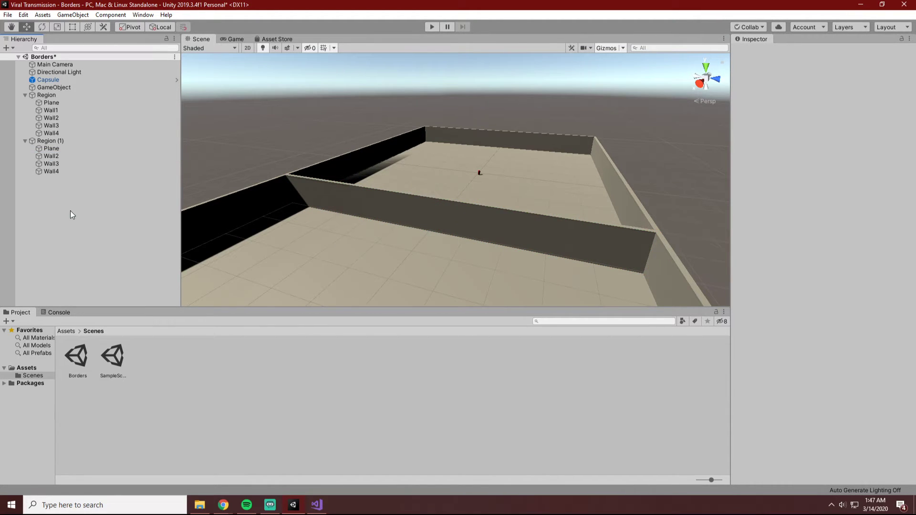
# Try shortening the Box Collider of Region's Wall3 along Z to about 0.93, save the scene, and undo the collider edit.
pyautogui.click(50, 111)
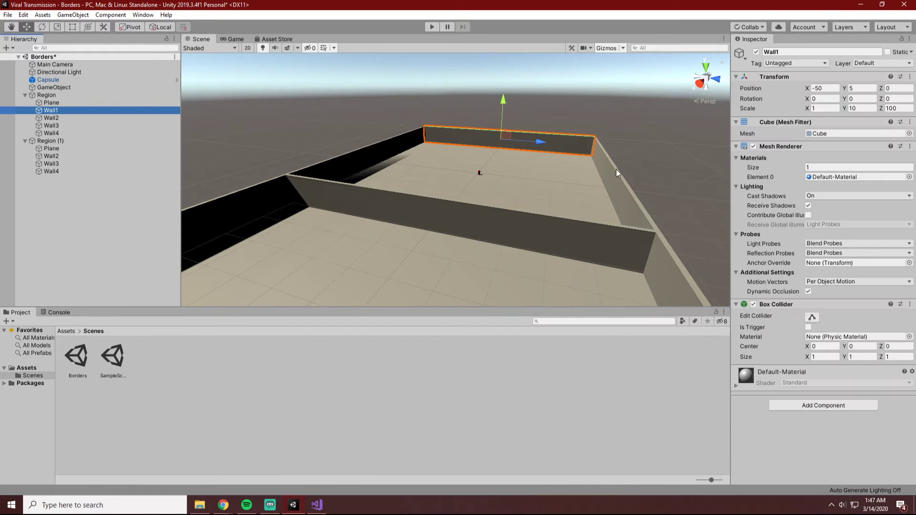
pyautogui.click(76, 136)
pyautogui.click(49, 125)
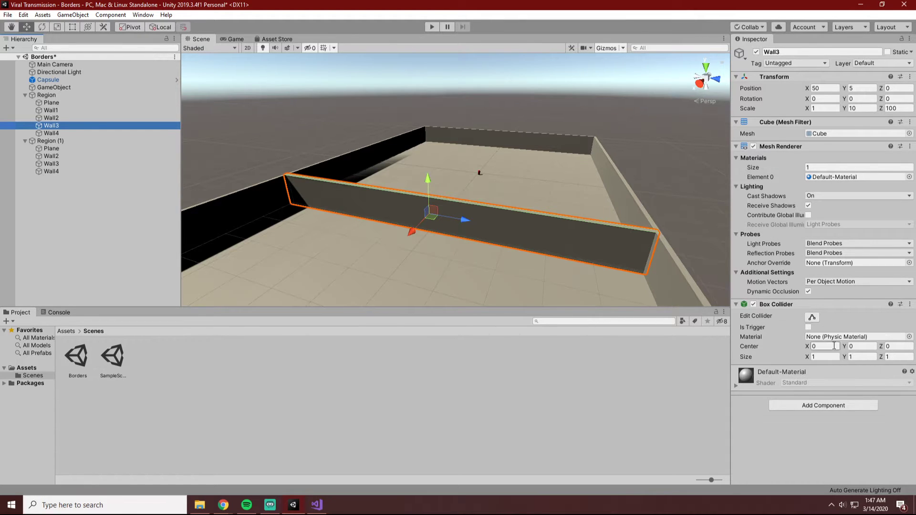
pyautogui.click(812, 317)
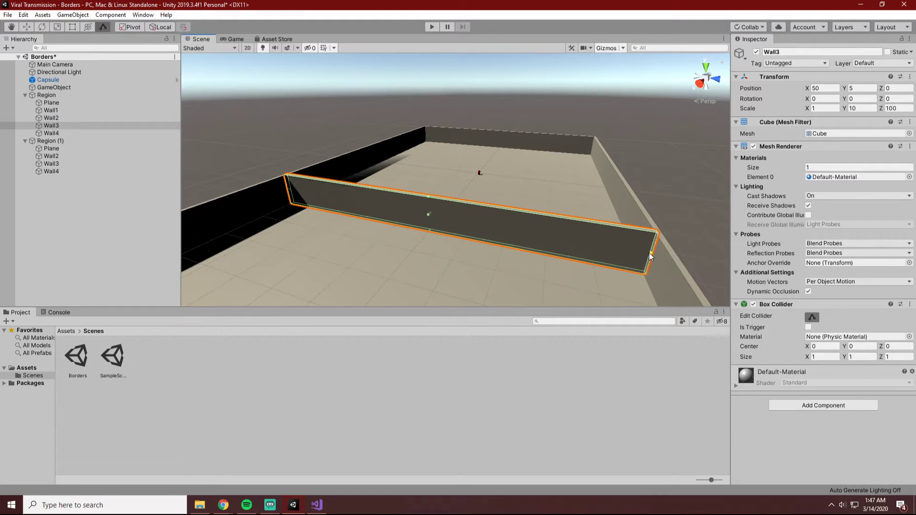
pyautogui.moveTo(649, 253); pyautogui.dragTo(616, 243)
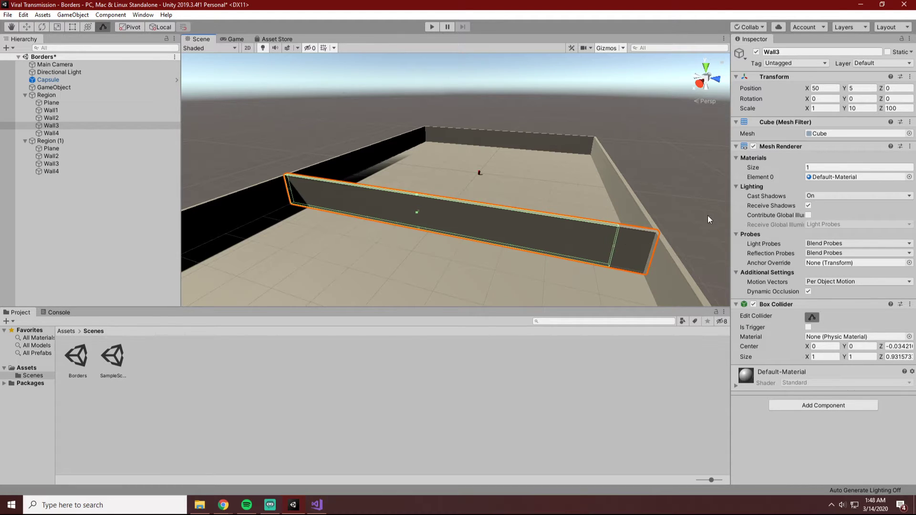
pyautogui.click(699, 207)
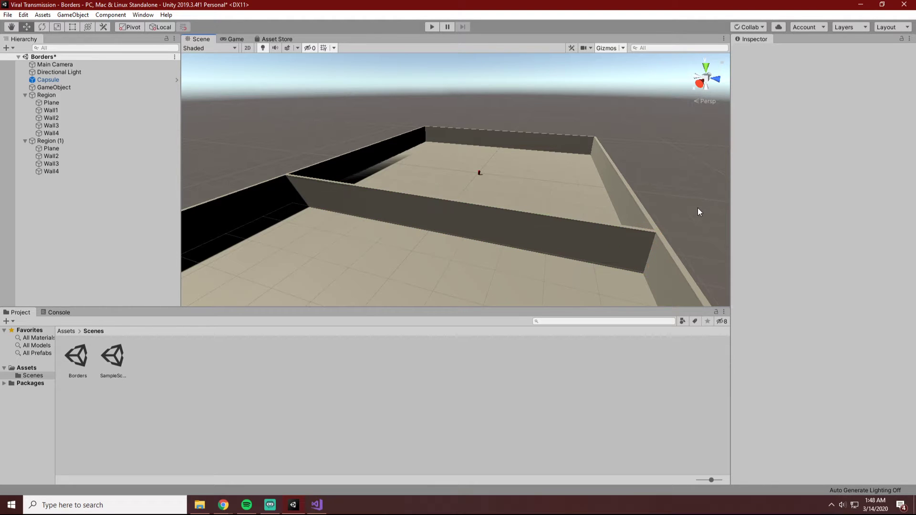
pyautogui.hotkey('ctrl', 's')
pyautogui.click(465, 210)
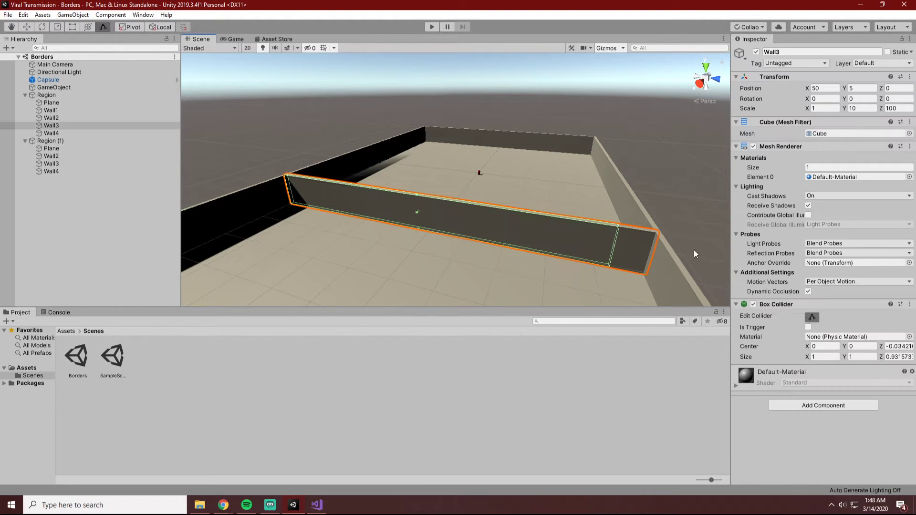
pyautogui.hotkey('ctrl', 'z')
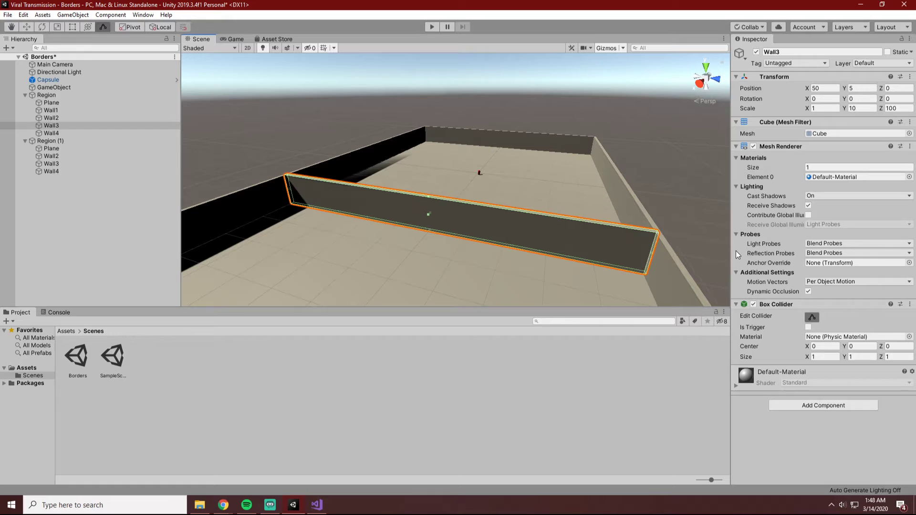
pyautogui.click(679, 167)
# Shorten Region's Wall3, the wall dividing the two regions, by setting its Z scale to 90.
pyautogui.click(635, 241)
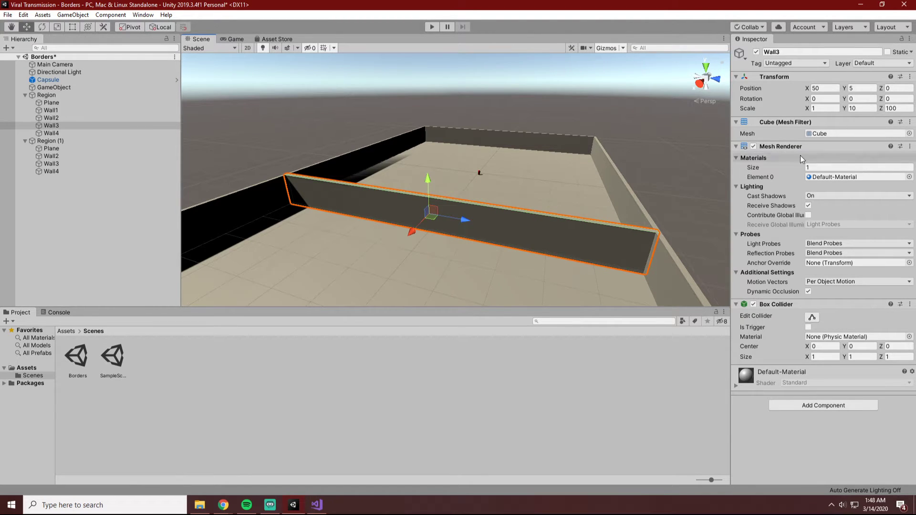
pyautogui.click(895, 108)
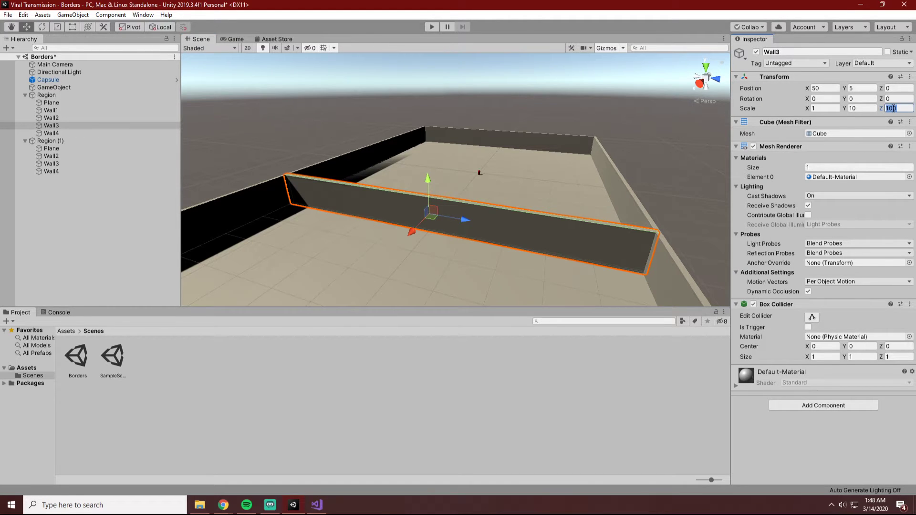
pyautogui.write('90')
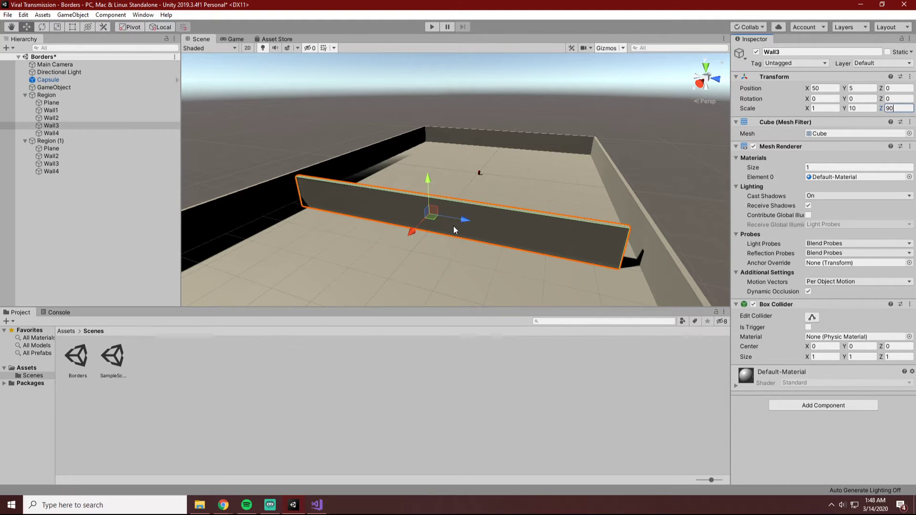
# Slide the shortened Wall3 along Z toward the side wall and set its Z position to -5.
pyautogui.moveTo(462, 216); pyautogui.dragTo(445, 218)
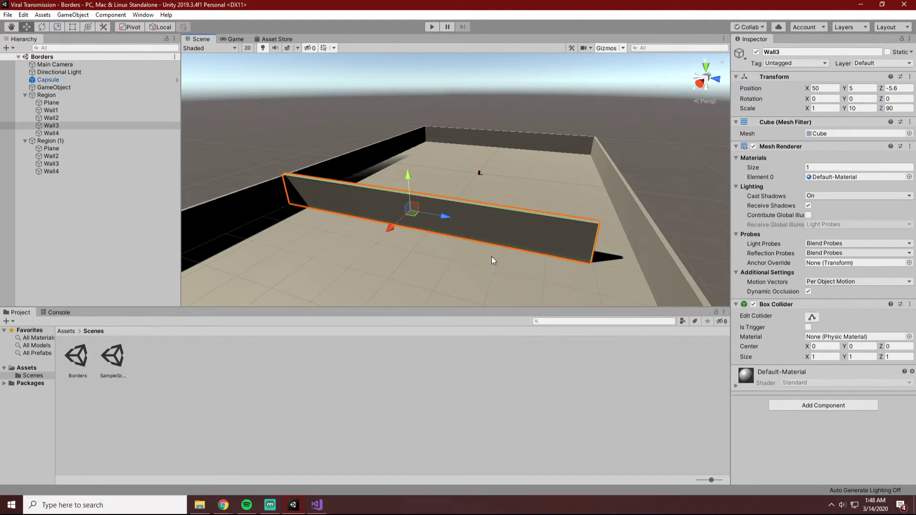
pyautogui.keyDown('alt'); pyautogui.moveTo(449, 265); pyautogui.dragTo(539, 251); pyautogui.keyUp('alt')
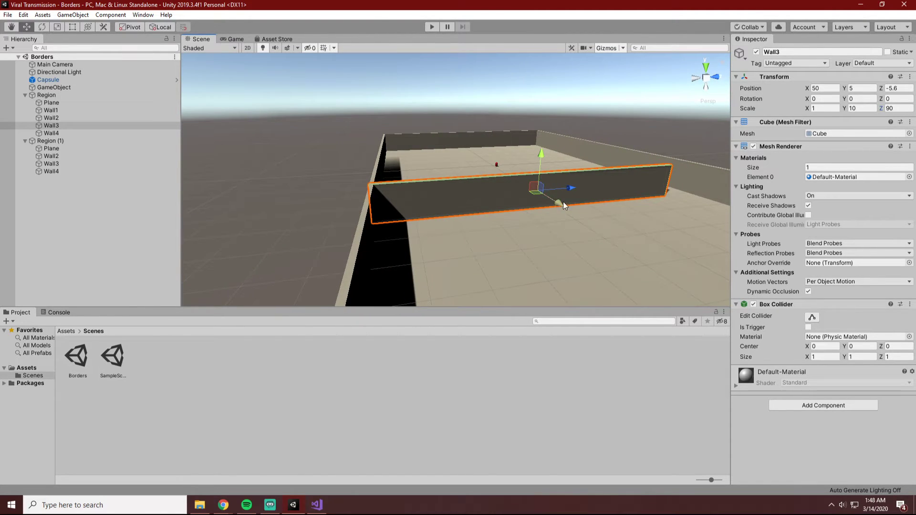
pyautogui.moveTo(569, 188); pyautogui.dragTo(572, 188)
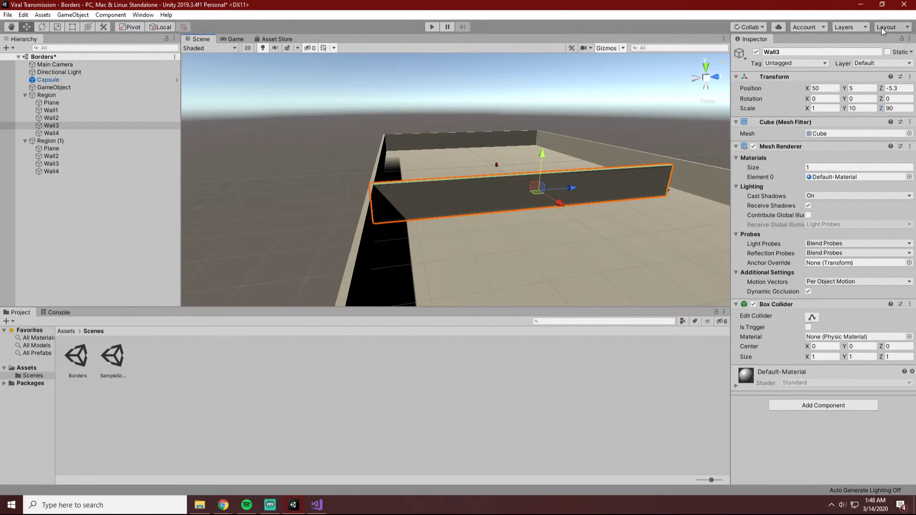
pyautogui.click(892, 87)
pyautogui.write('-5')
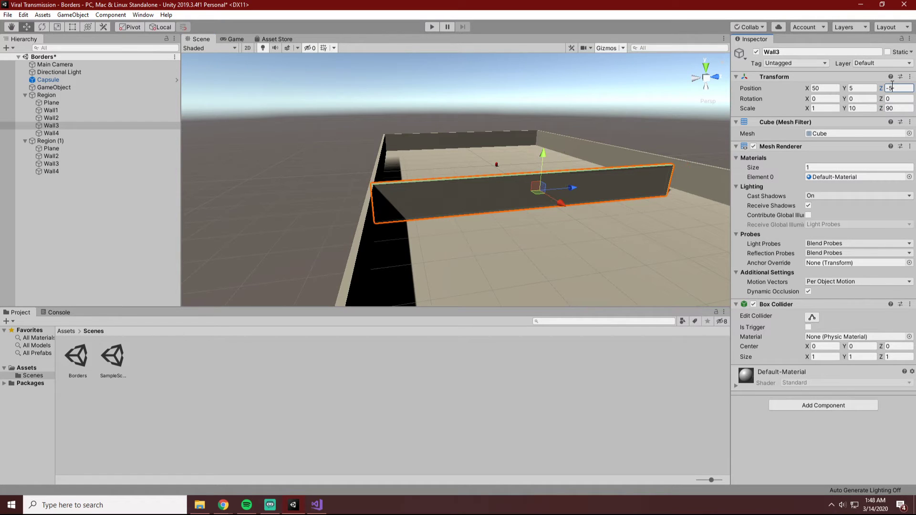
# Set Wall3's Z position to -5.5 so its end meets the outer face of the side wall, and save the scene.
pyautogui.keyDown('alt'); pyautogui.moveTo(501, 164); pyautogui.dragTo(445, 278); pyautogui.keyUp('alt')
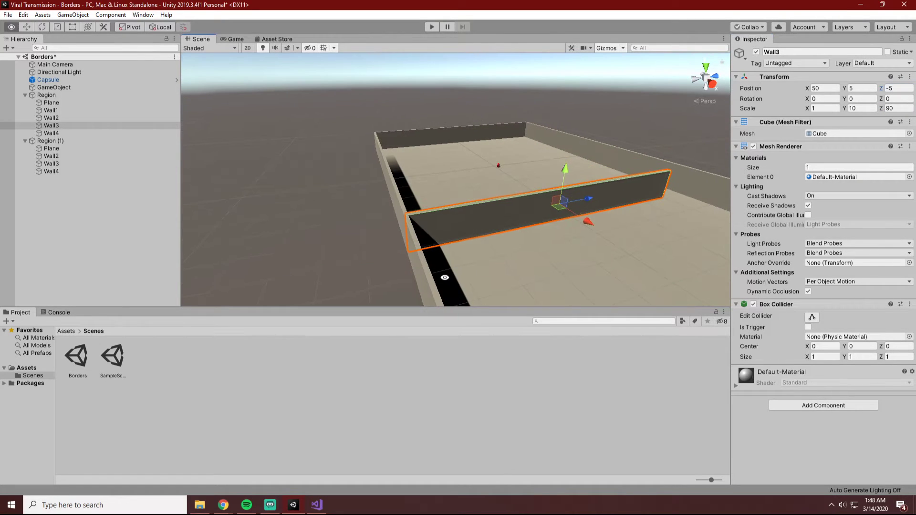
pyautogui.scroll(3, 444, 278)
pyautogui.keyDown('alt'); pyautogui.moveTo(449, 277); pyautogui.dragTo(459, 265); pyautogui.keyUp('alt')
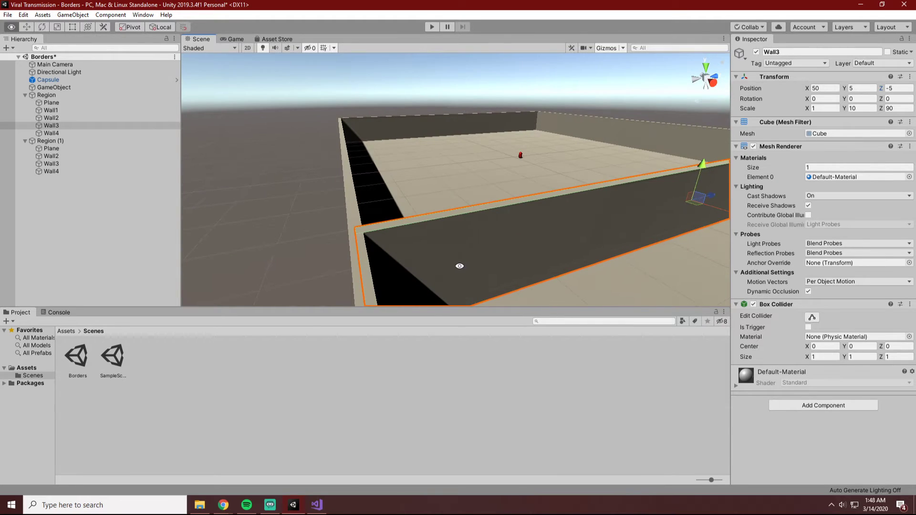
pyautogui.click(901, 89)
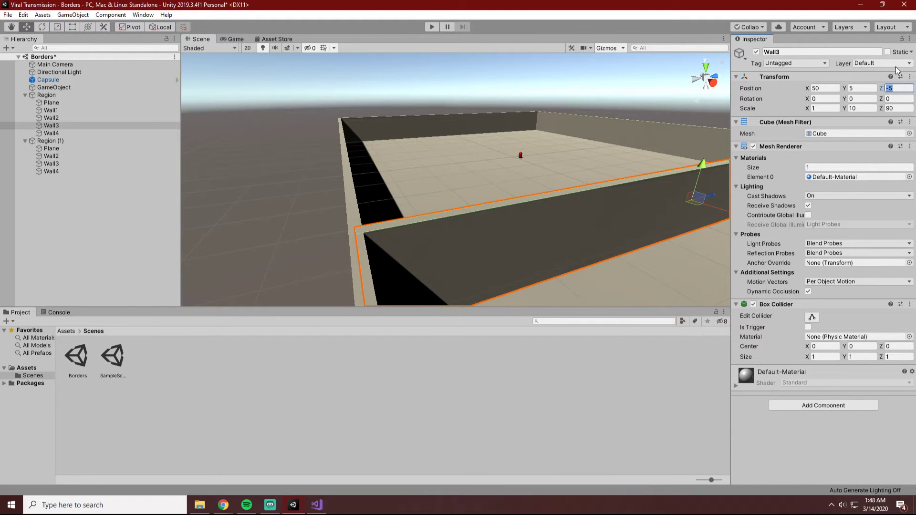
pyautogui.write('-5.5')
pyautogui.hotkey('ctrl', 's')
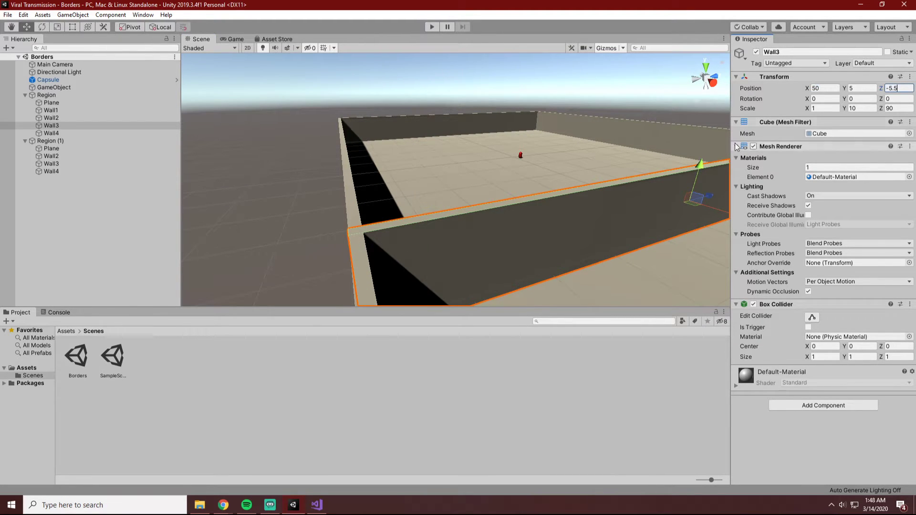
# Run the simulation, watch in the Scene view how people move around the gap beside the dividing wall, and stop it.
pyautogui.scroll(-4, 673, 169)
pyautogui.keyDown('alt'); pyautogui.moveTo(643, 194); pyautogui.dragTo(682, 167); pyautogui.keyUp('alt')
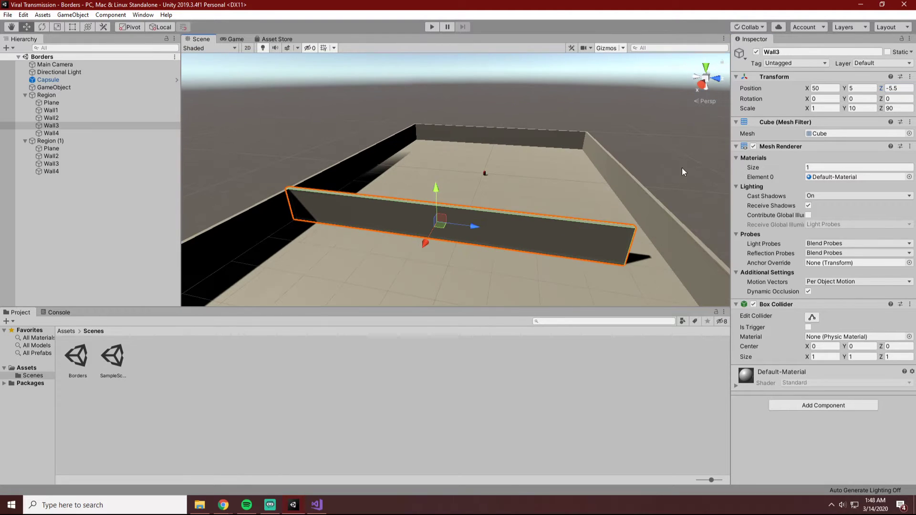
pyautogui.click(715, 143)
pyautogui.click(430, 28)
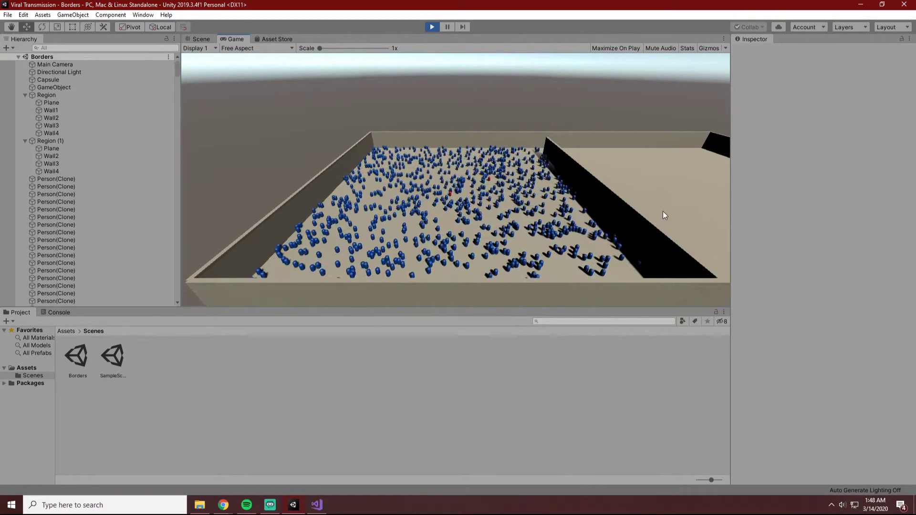
pyautogui.click(198, 39)
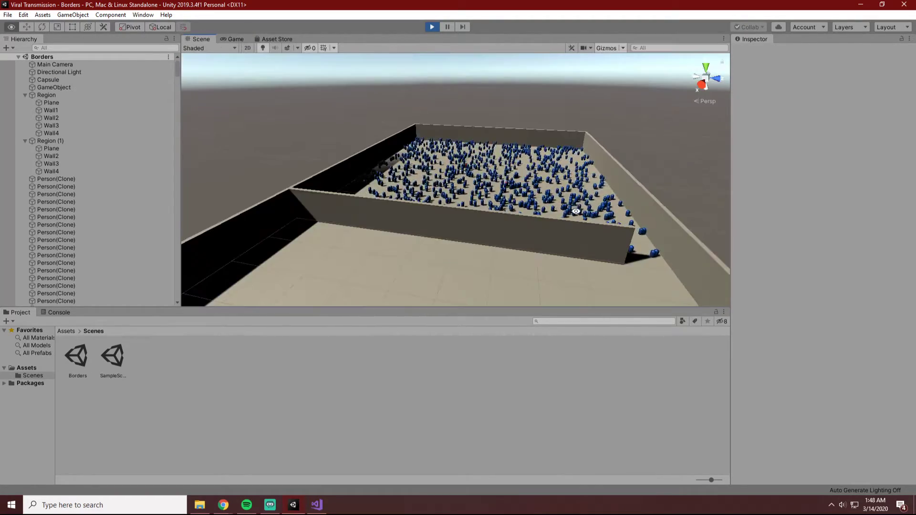
pyautogui.keyDown('alt'); pyautogui.moveTo(583, 200); pyautogui.dragTo(518, 208); pyautogui.keyUp('alt')
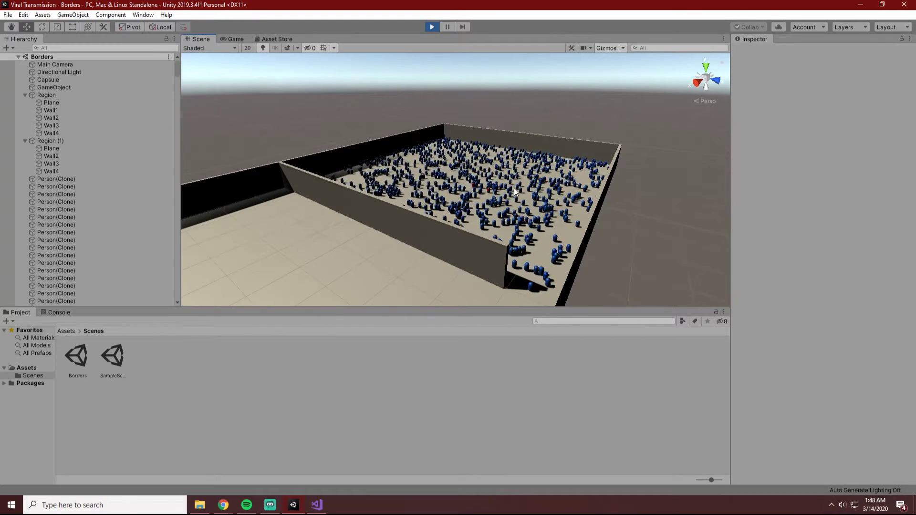
pyautogui.click(431, 27)
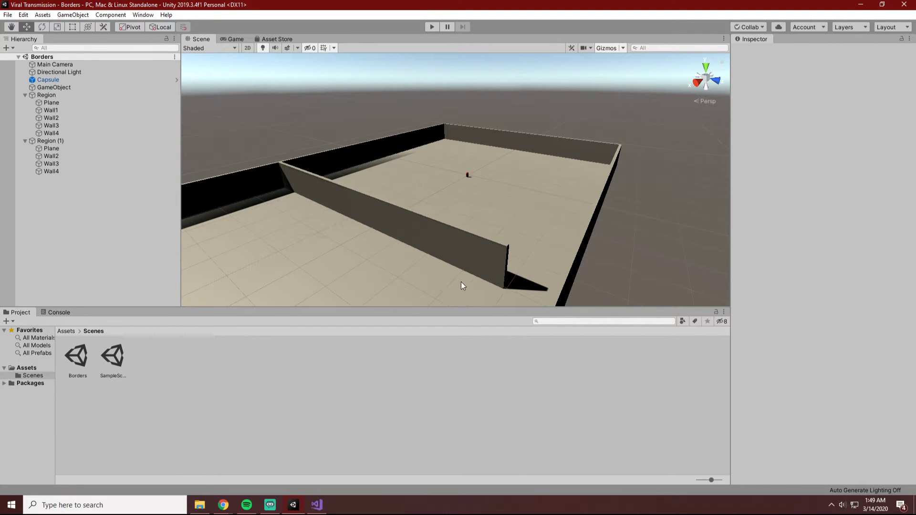
# Switch to Visual Studio and review the movement bounds and infection code in Individual.cs.
pyautogui.keyDown('alt'); pyautogui.moveTo(692, 243); pyautogui.dragTo(711, 224); pyautogui.keyUp('alt')
pyautogui.scroll(-4, 615, 289)
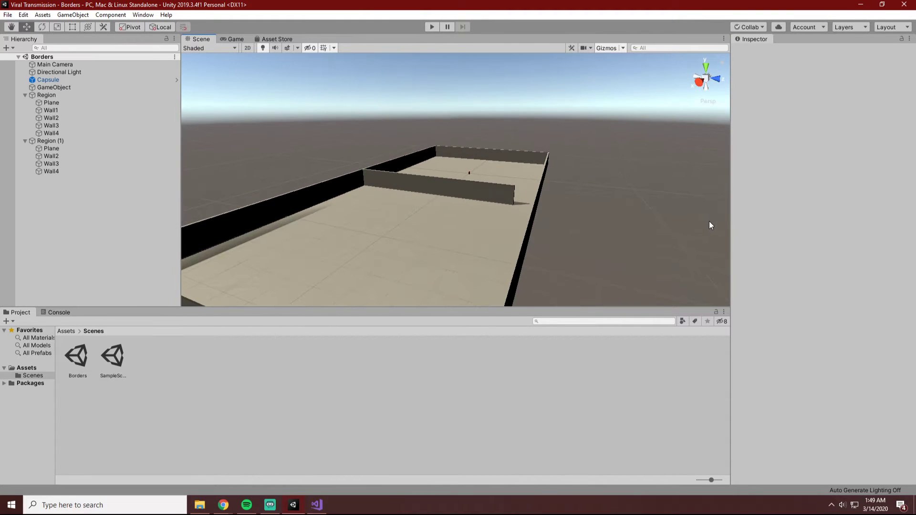
pyautogui.hotkey('alt', 'Tab')
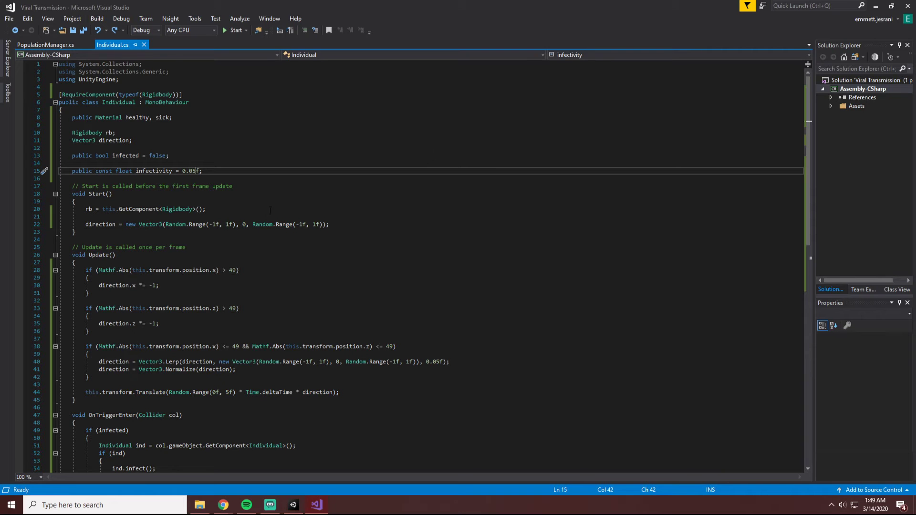
pyautogui.scroll(-5, 267, 208)
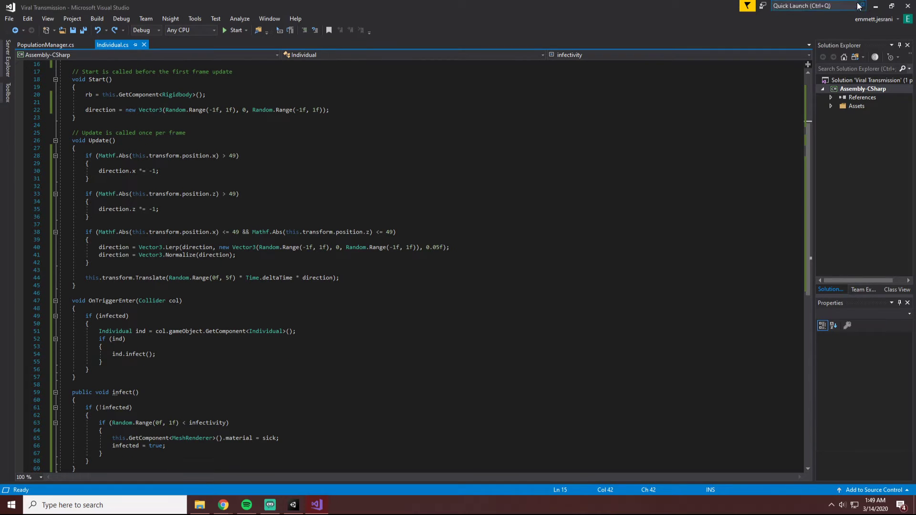
# Switch back to Unity and look over the two regions and the first region's plane in the Borders scene.
pyautogui.click(876, 6)
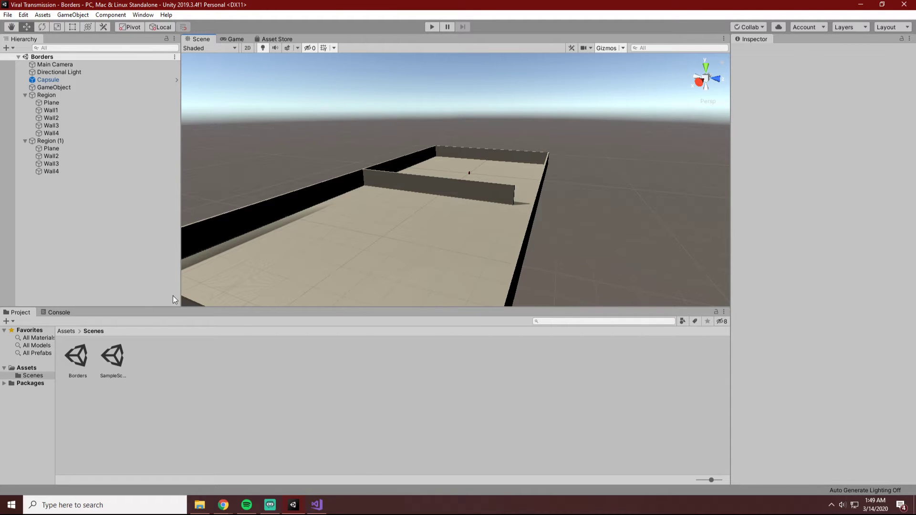
pyautogui.click(315, 508)
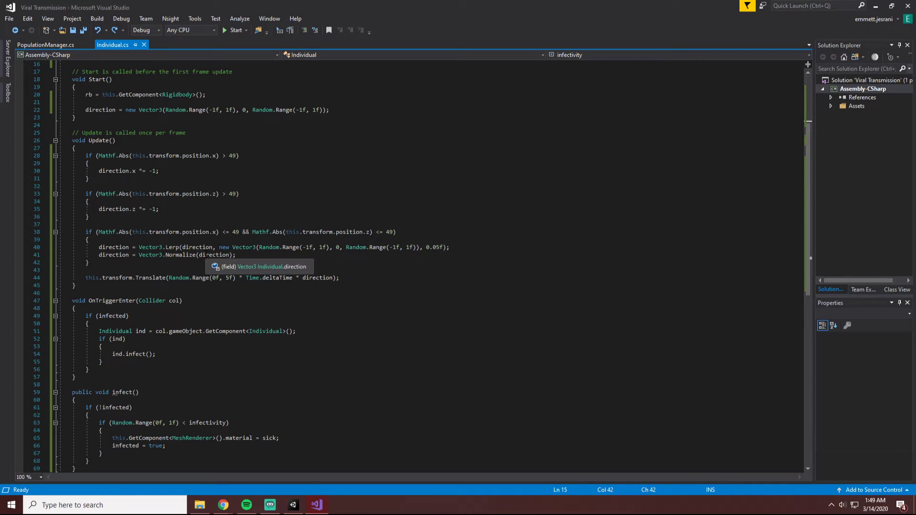
pyautogui.click(299, 514)
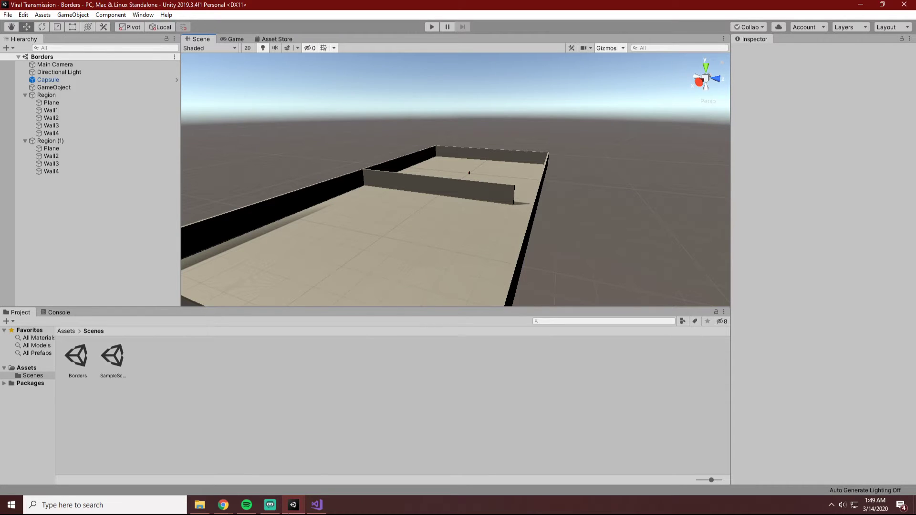
pyautogui.click(41, 141)
pyautogui.keyDown('ctrl'); pyautogui.click(47, 96); pyautogui.keyUp('ctrl')
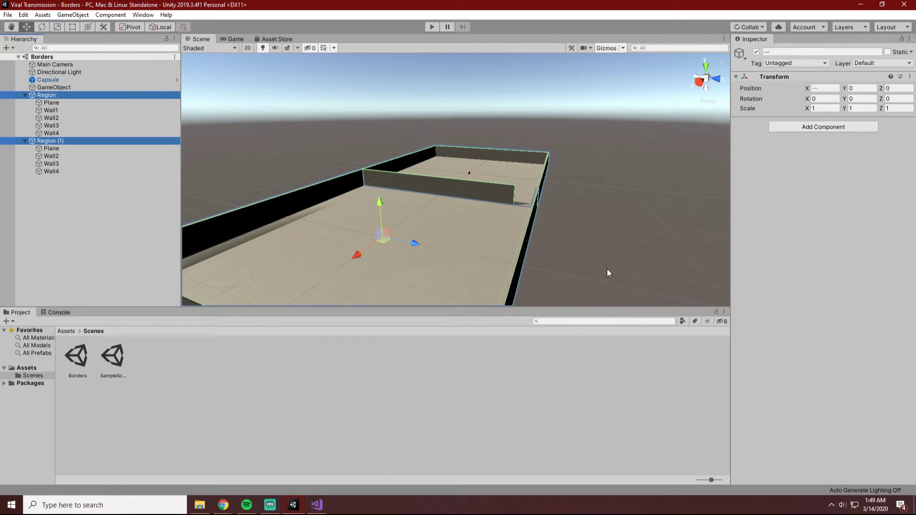
pyautogui.keyDown('alt'); pyautogui.moveTo(607, 268); pyautogui.dragTo(314, 242); pyautogui.keyUp('alt')
pyautogui.hotkey('ctrl', 'z')
pyautogui.click(472, 271)
pyautogui.click(482, 196)
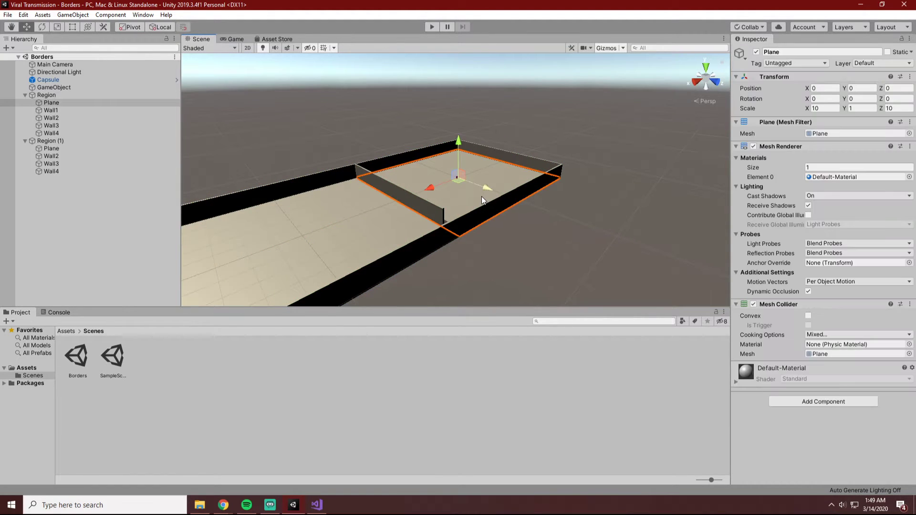
# Shift the regions evenly about the origin by setting the X position of Region (1) to 50 and of Region to -50.
pyautogui.click(95, 141)
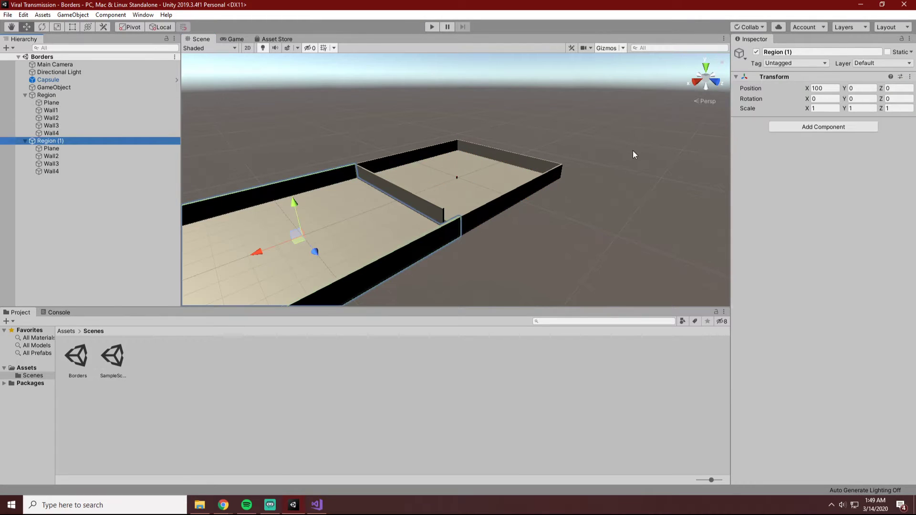
pyautogui.click(822, 88)
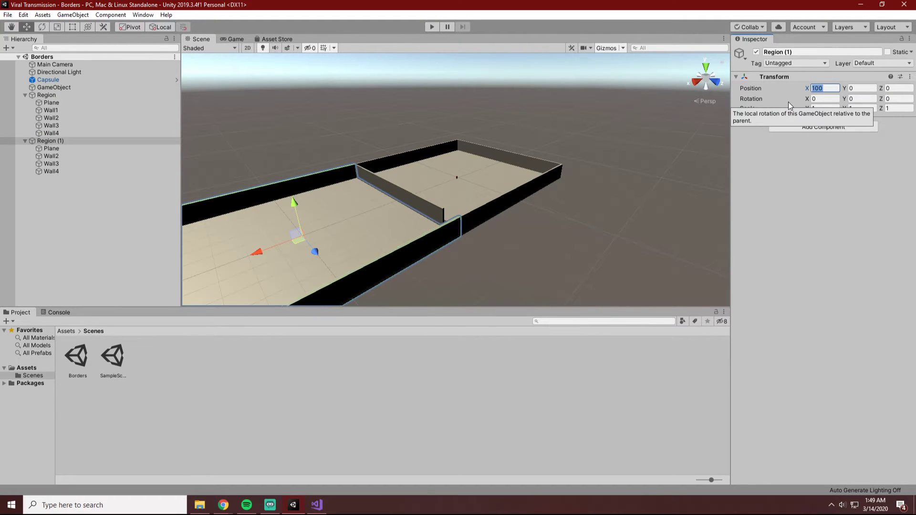
pyautogui.write('50')
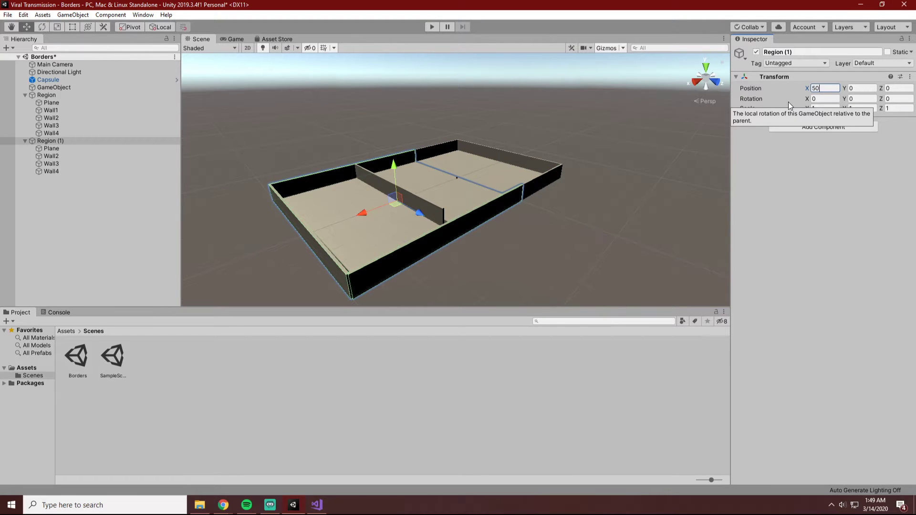
pyautogui.click(45, 95)
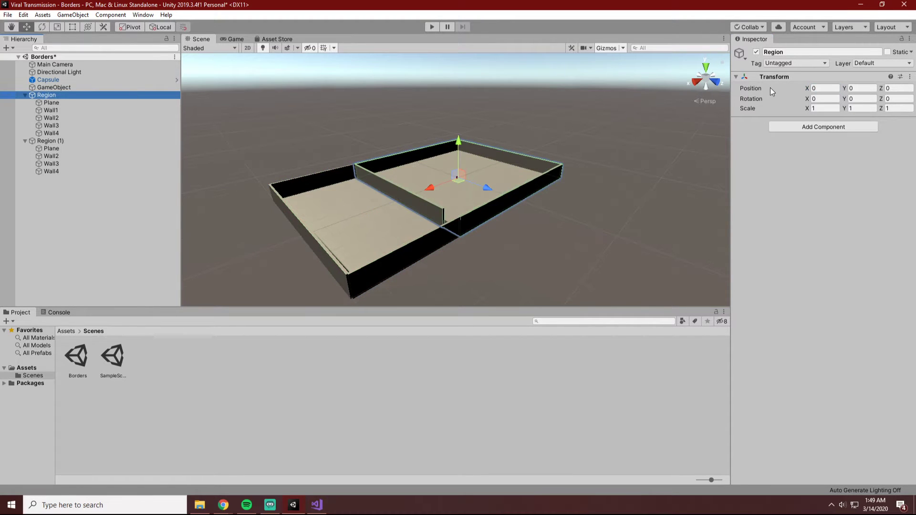
pyautogui.click(819, 89)
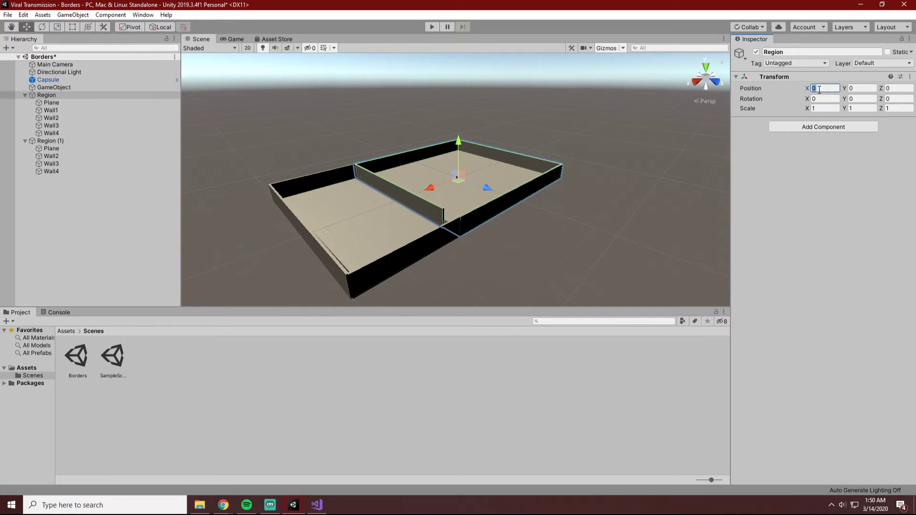
pyautogui.write('-50')
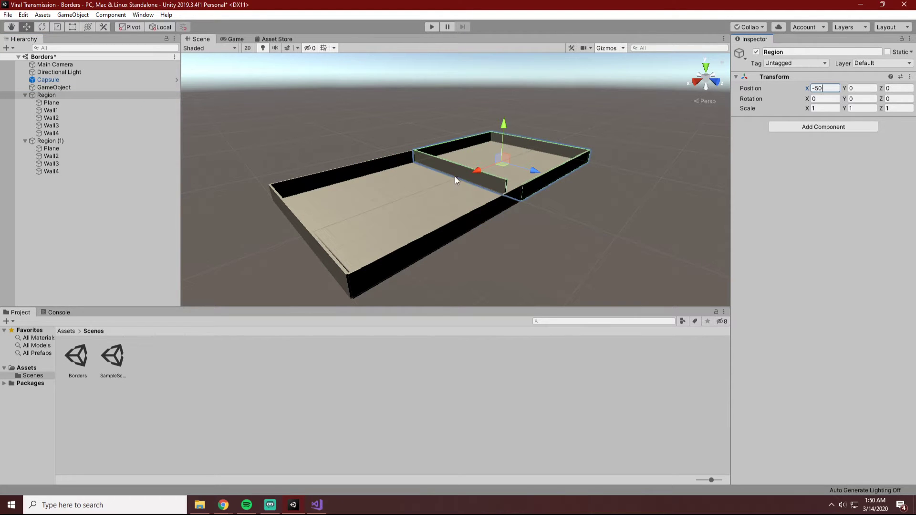
# Set the Capsule's X position to -50 so it sits in the middle of Region.
pyautogui.click(47, 79)
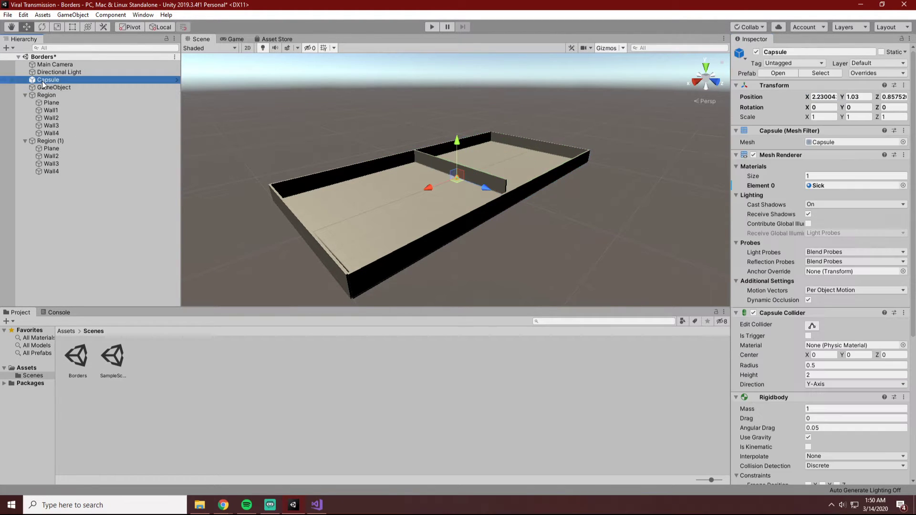
pyautogui.click(824, 96)
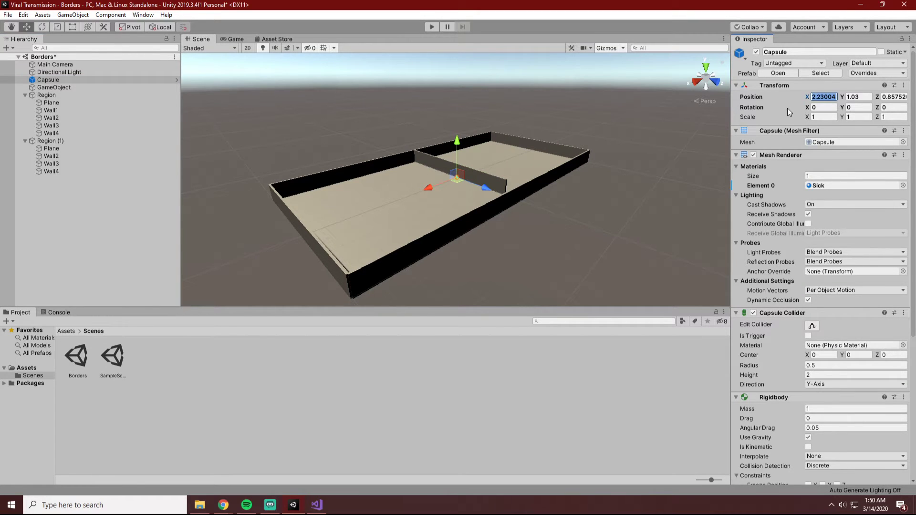
pyautogui.write('-50')
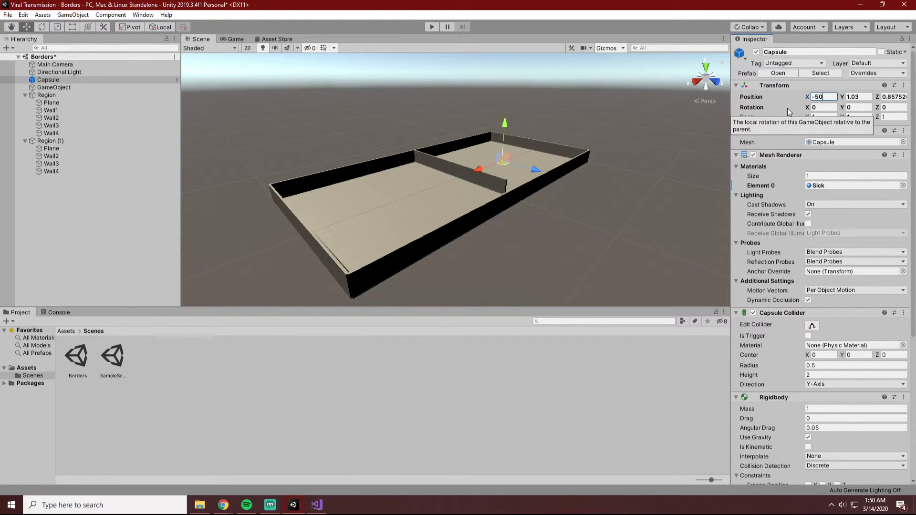
pyautogui.click(644, 169)
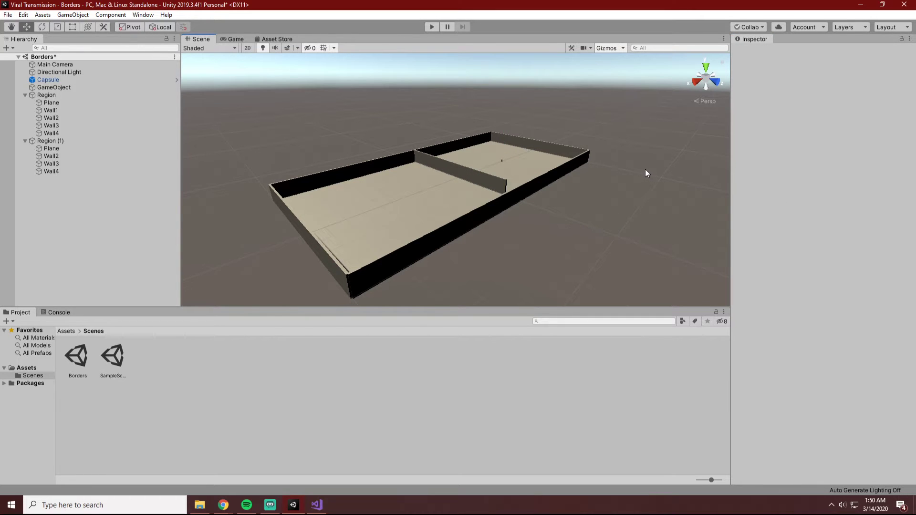
pyautogui.keyDown('alt'); pyautogui.moveTo(645, 171); pyautogui.dragTo(561, 234); pyautogui.keyUp('alt')
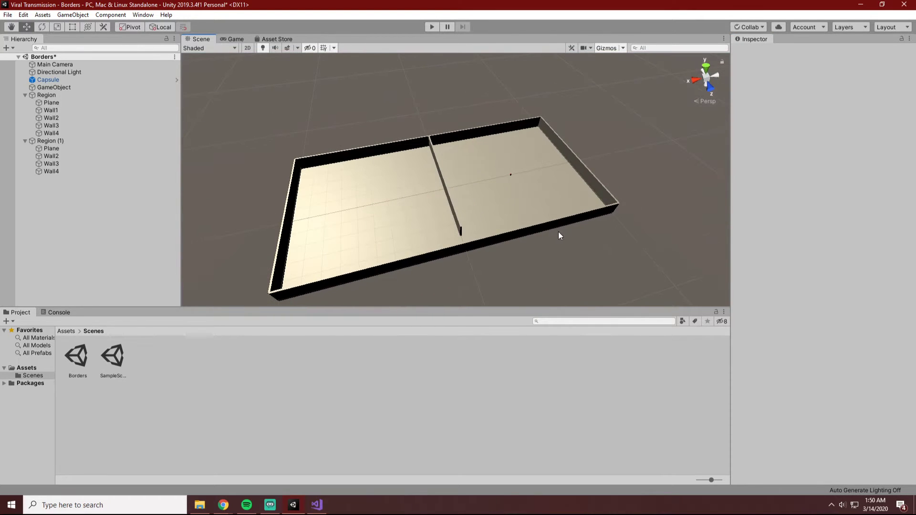
# Save the scene and make the GameObject holding the Population Manager script a child of Region.
pyautogui.hotkey('ctrl', 's')
pyautogui.click(57, 89)
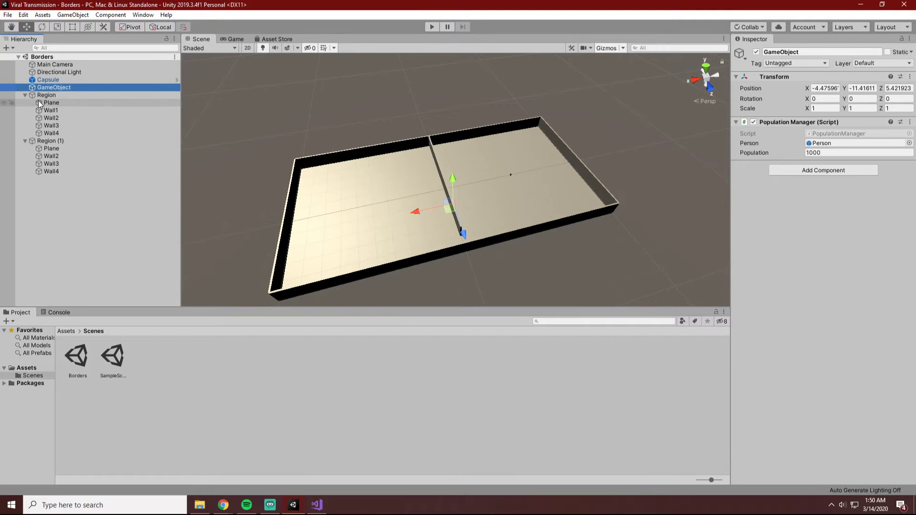
pyautogui.moveTo(46, 86); pyautogui.dragTo(43, 96)
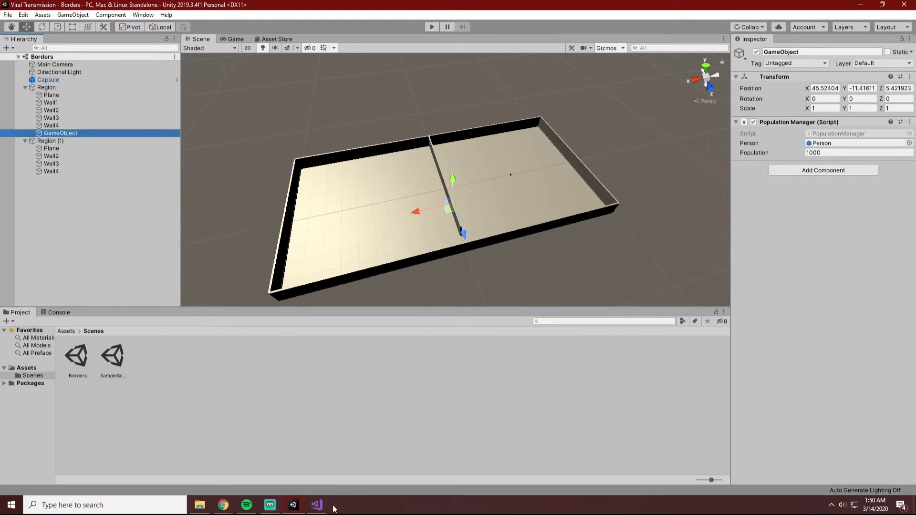
# Switch to Visual Studio and, in PopulationManager.cs, insert "transform." before the new Vector3 in the Instantiate call.
pyautogui.click(317, 505)
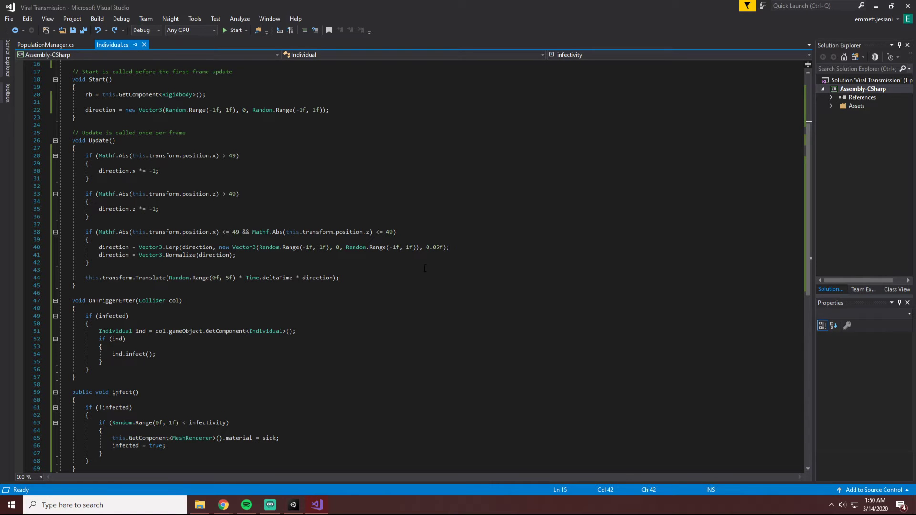
pyautogui.scroll(2, 294, 224)
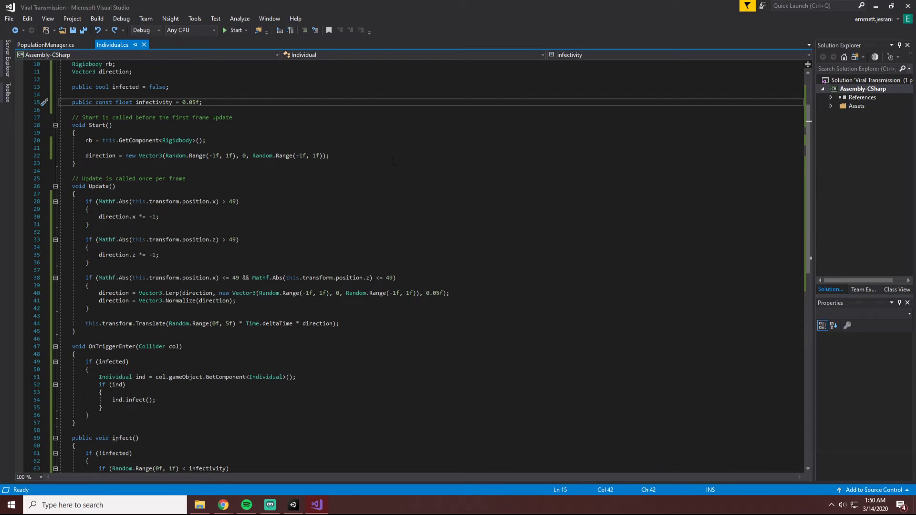
pyautogui.scroll(-4, 171, 236)
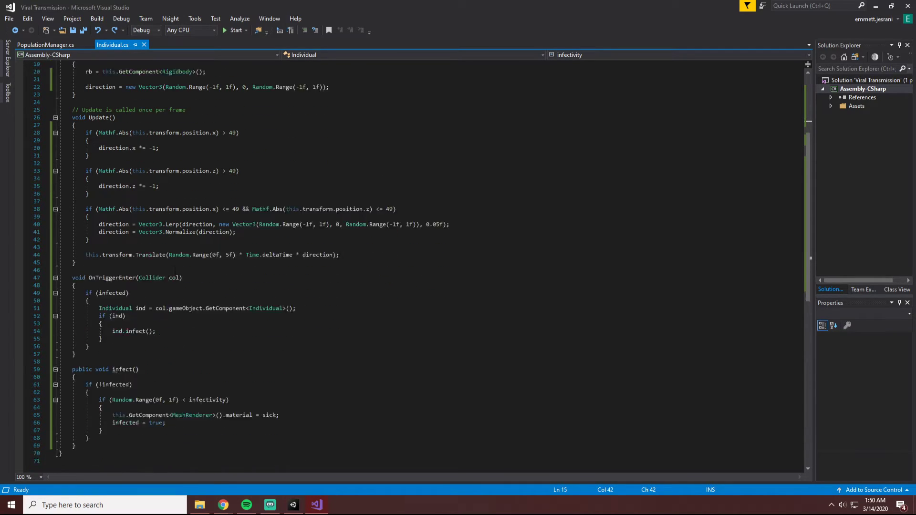
pyautogui.click(45, 45)
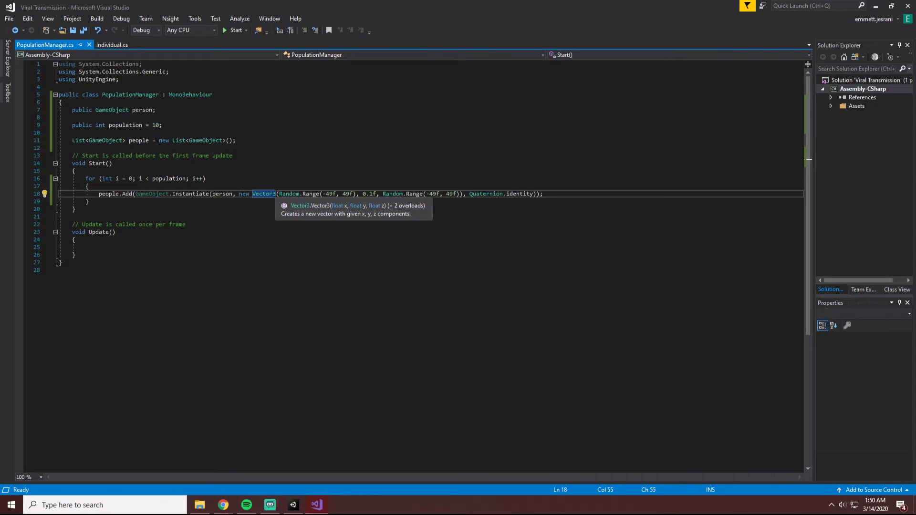
pyautogui.write('transf')
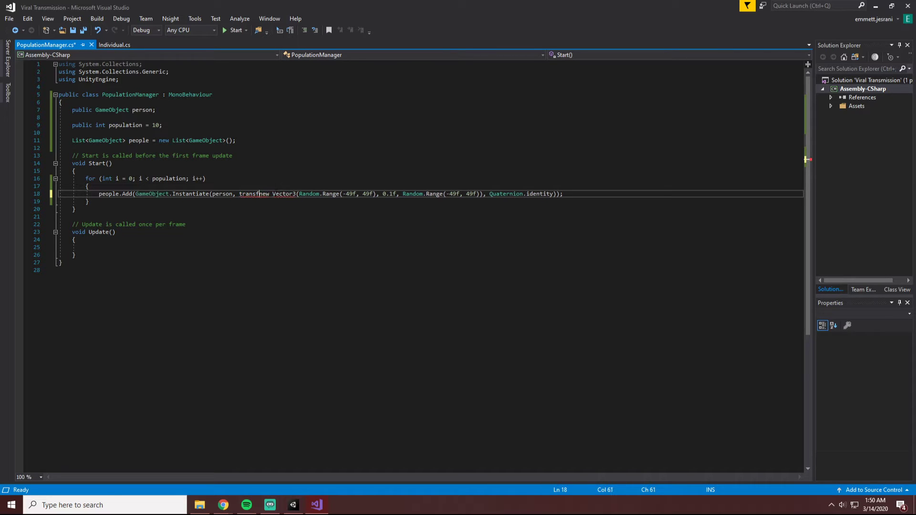
pyautogui.write('orm.')
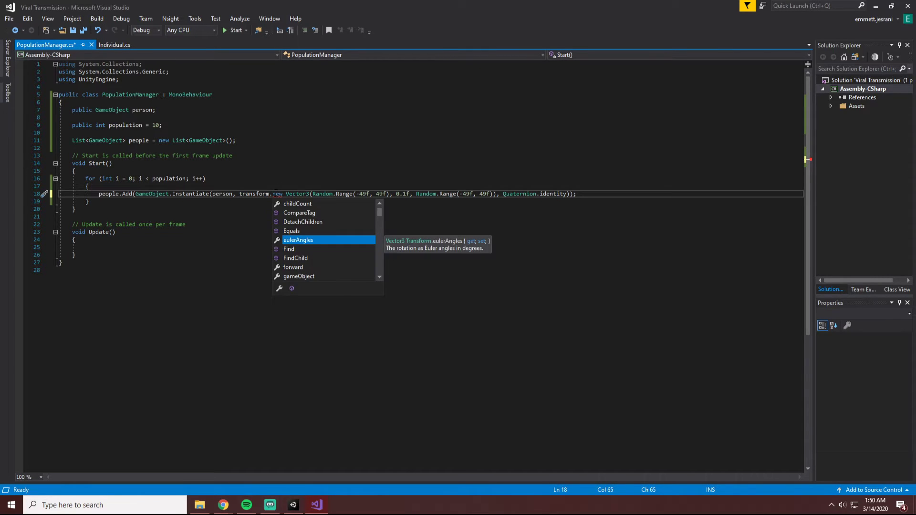
pyautogui.write('lo')
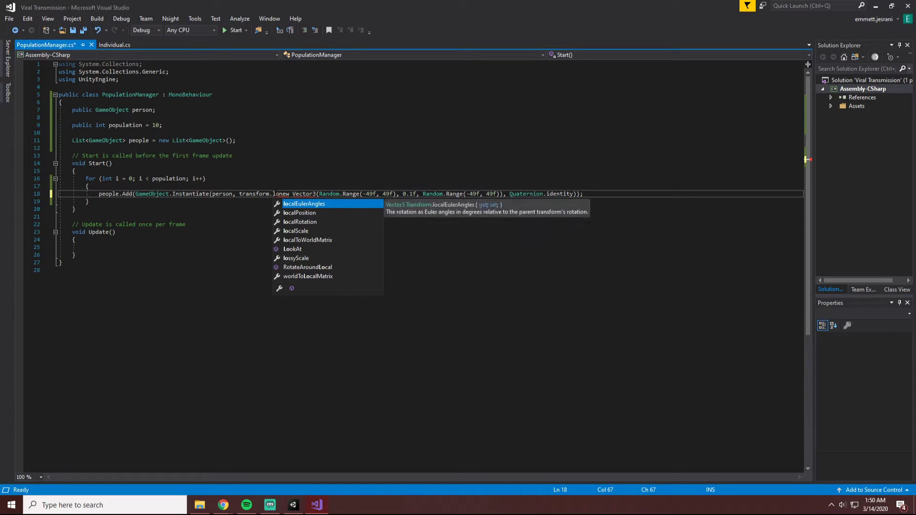
# Browse the suggested local and transform members of Transform for a method that converts the spawn position between world and local space.
pyautogui.press('BackSpace')
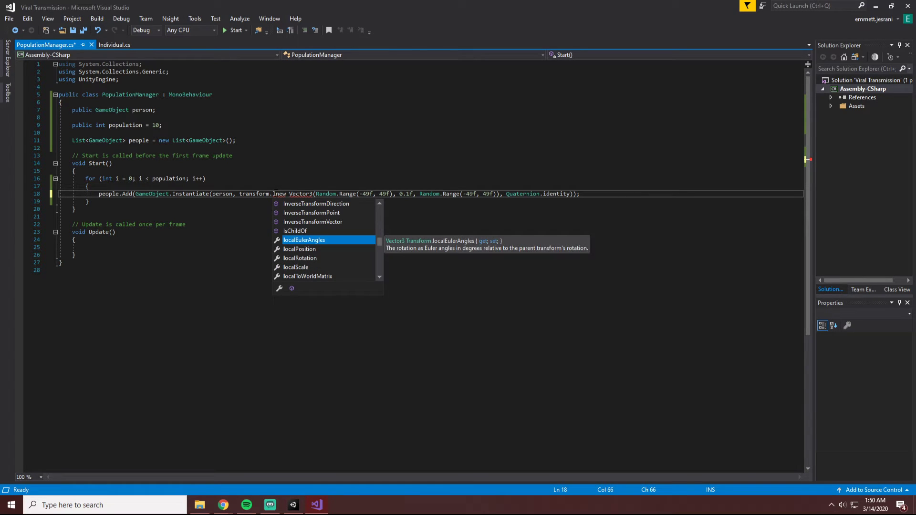
pyautogui.press('BackSpace')
pyautogui.write('trans')
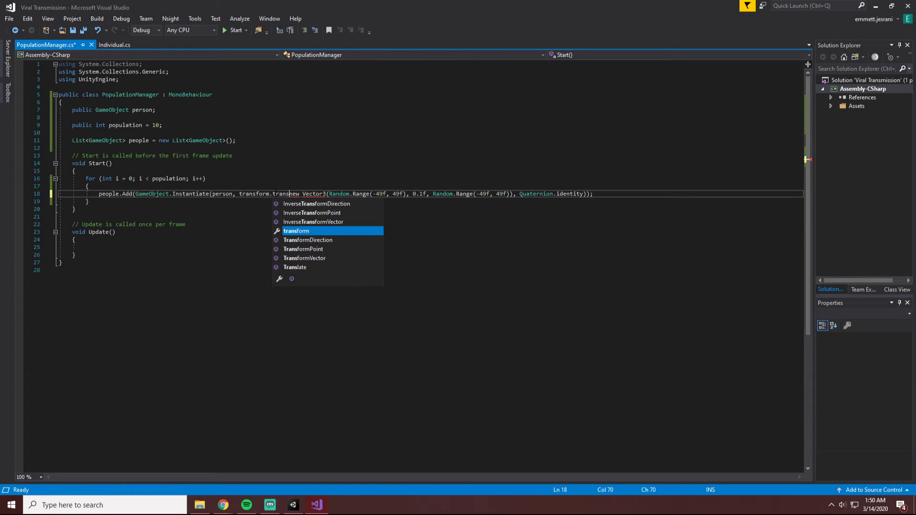
pyautogui.press('Down')
pyautogui.press('Up')
pyautogui.press('Up')
pyautogui.press('Up')
pyautogui.press('Up')
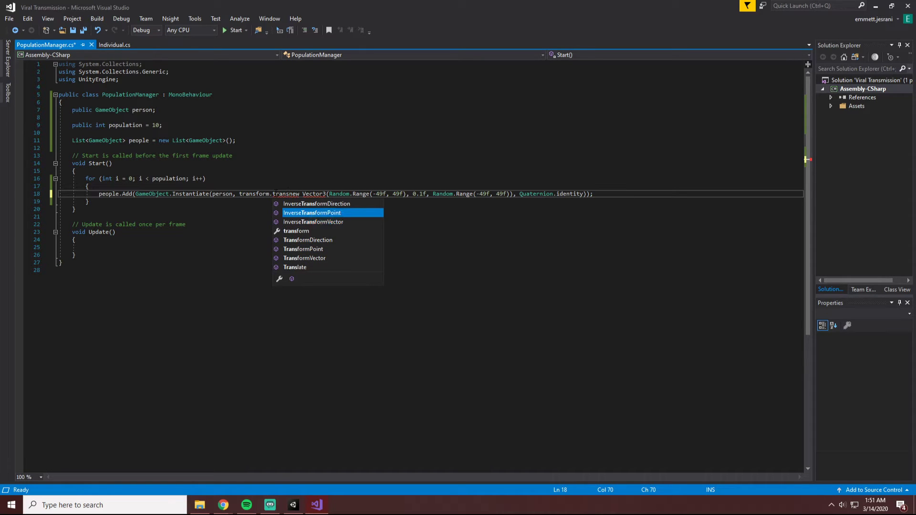
pyautogui.press('Down')
pyautogui.press('Up')
pyautogui.press('Down')
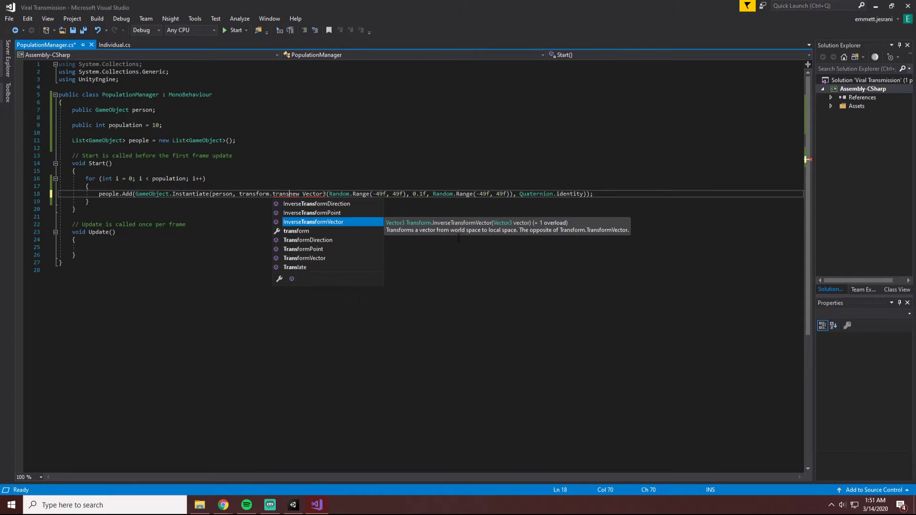
pyautogui.press('BackSpace')
pyautogui.press('BackSpace')
pyautogui.press('BackSpace')
pyautogui.press('BackSpace')
pyautogui.press('BackSpace')
# Try InverseTransformVector as the Transform method for the spawn position, and remove it from the line.
pyautogui.write('inver')
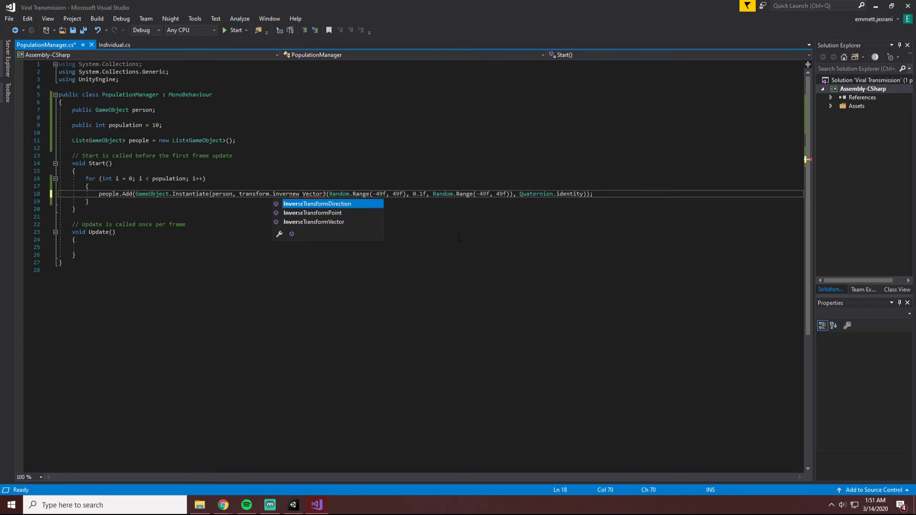
pyautogui.press('Down')
pyautogui.press('Down')
pyautogui.press('Tab')
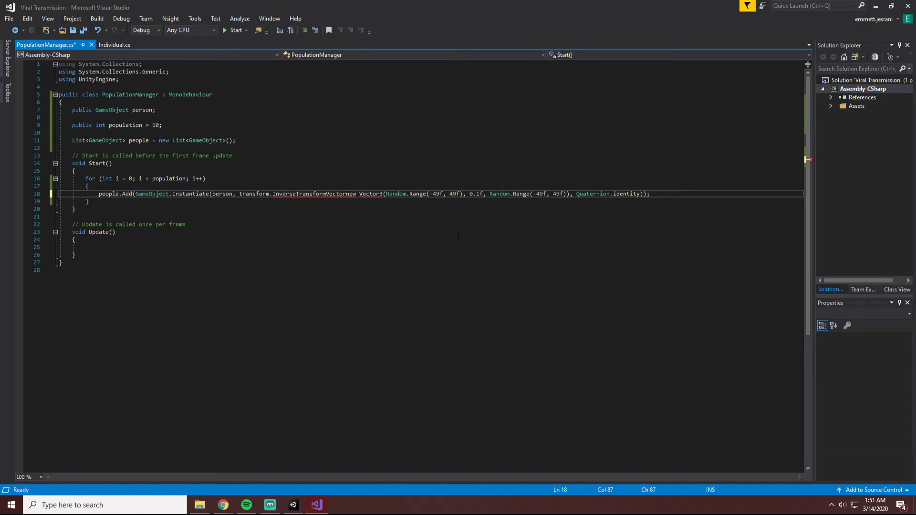
pyautogui.press('BackSpace')
pyautogui.press('BackSpace')
pyautogui.press('BackSpace')
pyautogui.press('BackSpace')
pyautogui.press('BackSpace')
pyautogui.press('BackSpace')
pyautogui.press('BackSpace')
pyautogui.press('BackSpace')
pyautogui.press('BackSpace')
pyautogui.press('BackSpace')
pyautogui.press('BackSpace')
pyautogui.press('BackSpace')
pyautogui.press('BackSpace')
pyautogui.press('BackSpace')
pyautogui.press('BackSpace')
pyautogui.press('BackSpace')
pyautogui.press('BackSpace')
pyautogui.press('BackSpace')
pyautogui.press('BackSpace')
pyautogui.press('BackSpace')
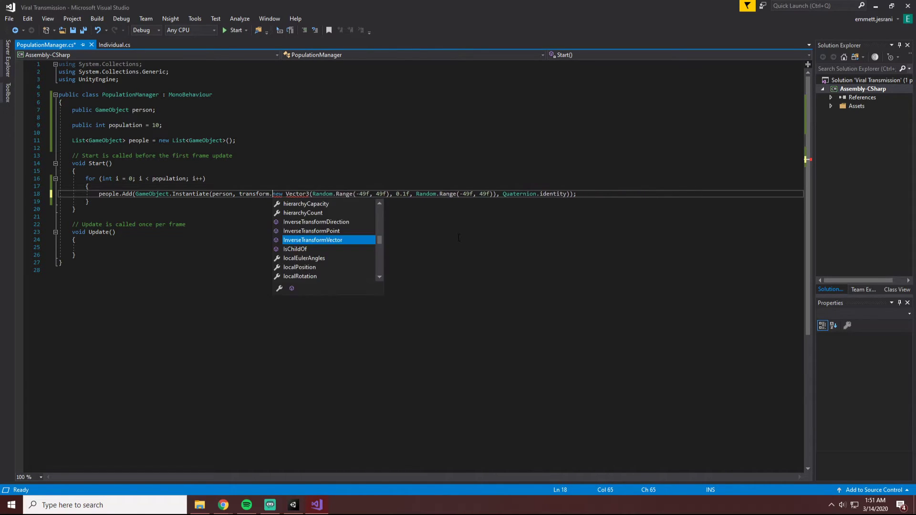
# Insert InverseTransformPoint with an opening parenthesis between transform. and new Vector3 in the Instantiate call.
pyautogui.write('inverse')
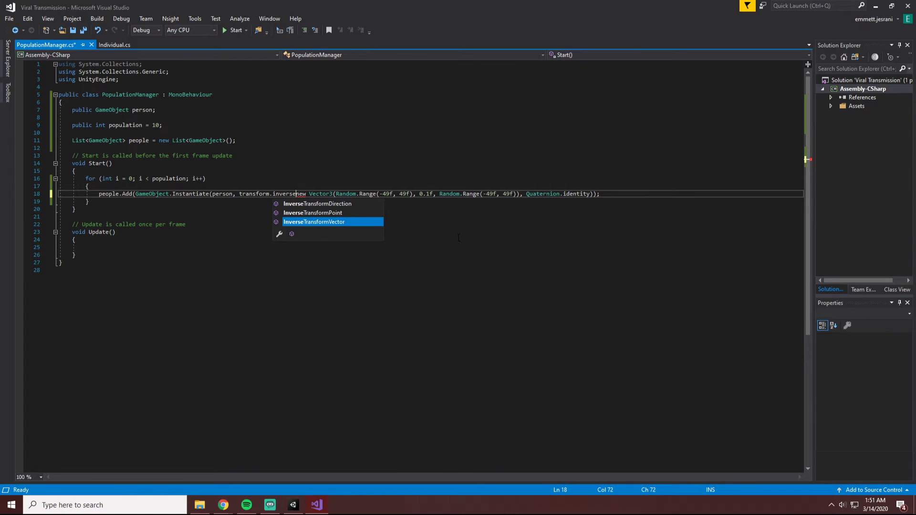
pyautogui.press('Up')
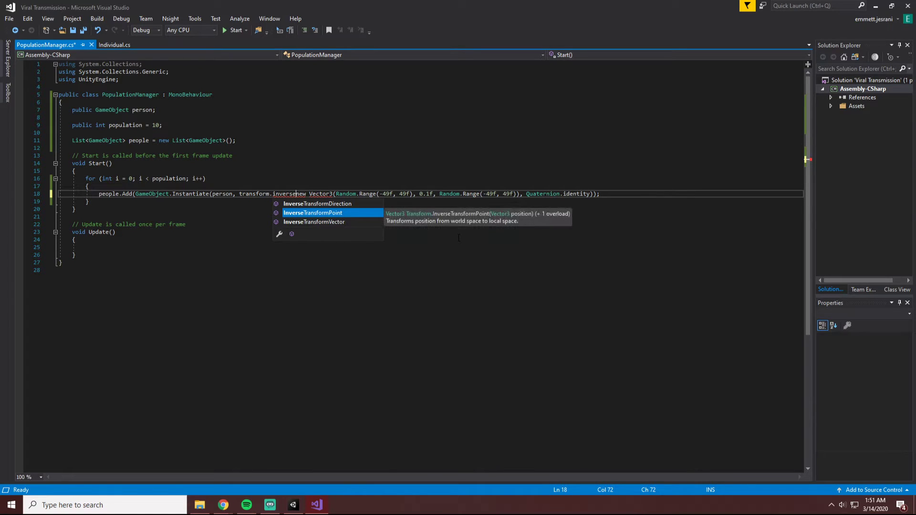
pyautogui.press('Tab')
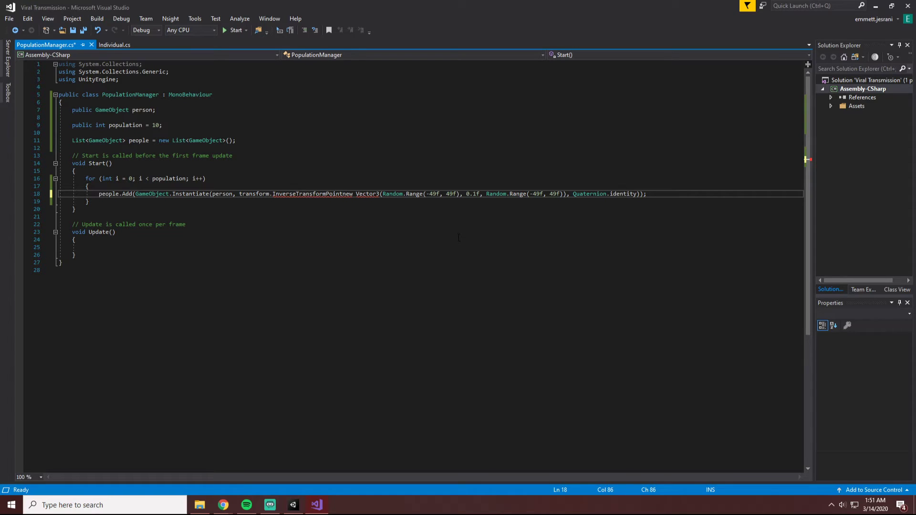
pyautogui.write('(')
# Close the InverseTransformPoint call with a parenthesis right after the Vector3 argument and save PopulationManager.cs.
pyautogui.click(652, 200)
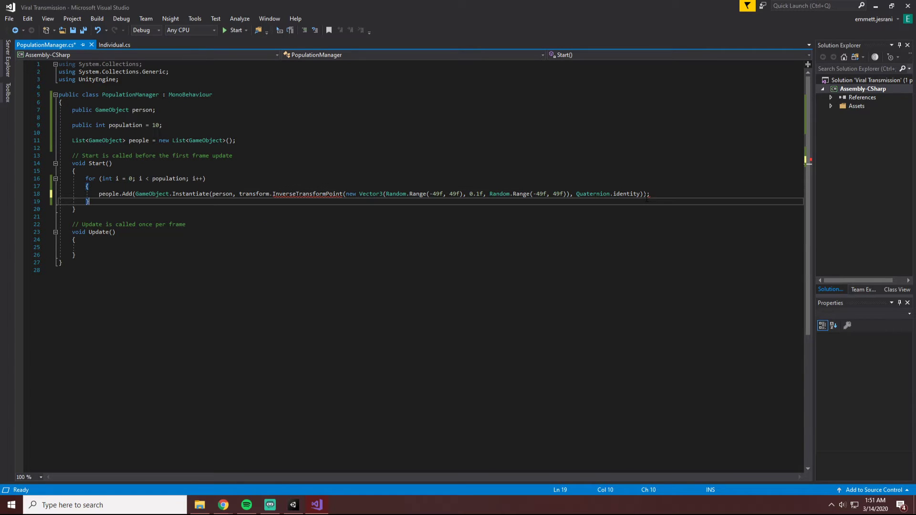
pyautogui.click(647, 194)
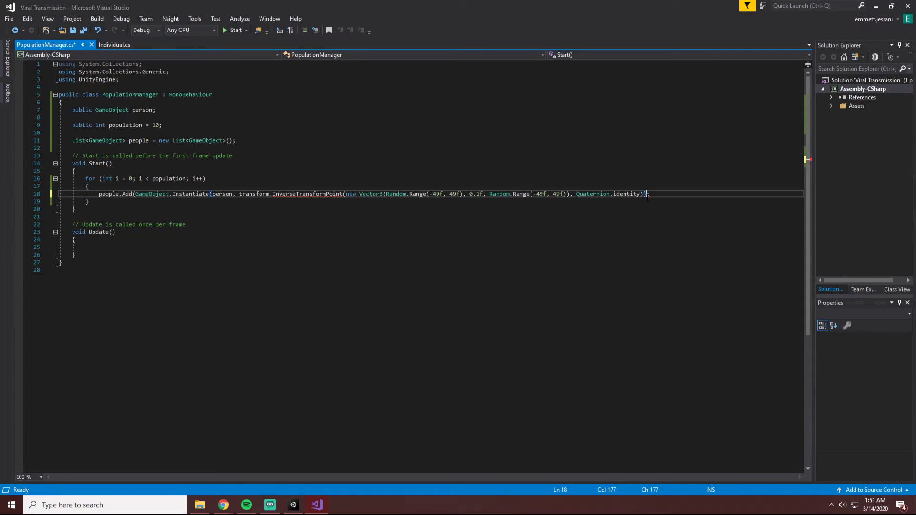
pyautogui.write(')')
pyautogui.moveTo(325, 194)
pyautogui.press('BackSpace')
pyautogui.press('Left')
pyautogui.press('Left')
pyautogui.press('Left')
pyautogui.press('Left')
pyautogui.press('Left')
pyautogui.press('Left')
pyautogui.press('Left')
pyautogui.press('Left')
pyautogui.press('Left')
pyautogui.press('Left')
pyautogui.press('Left')
pyautogui.press('Left')
pyautogui.press('Left')
pyautogui.press('Left')
pyautogui.press('Left')
pyautogui.write(')')
pyautogui.hotkey('ctrl', 's')
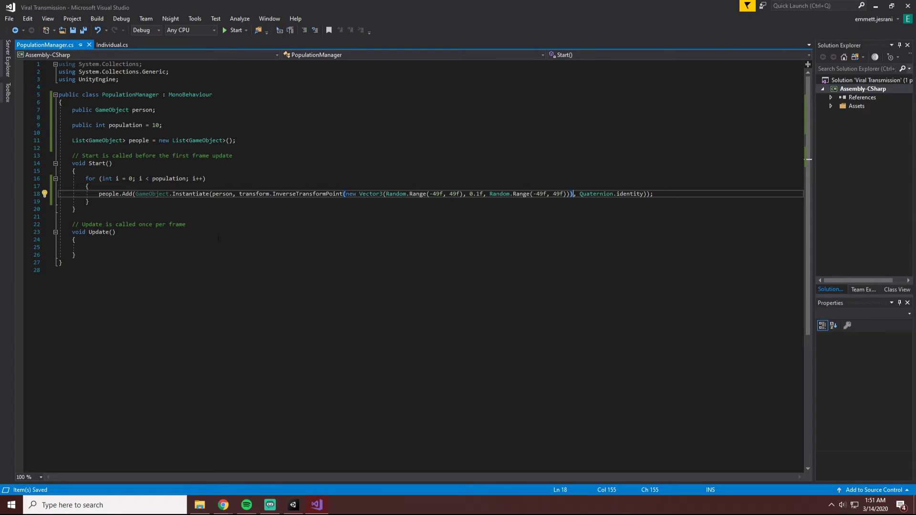
# Switch to Unity and play the Borders scene to check where people spawn, then stop it and recheck the spawn line in Visual Studio.
pyautogui.click(293, 505)
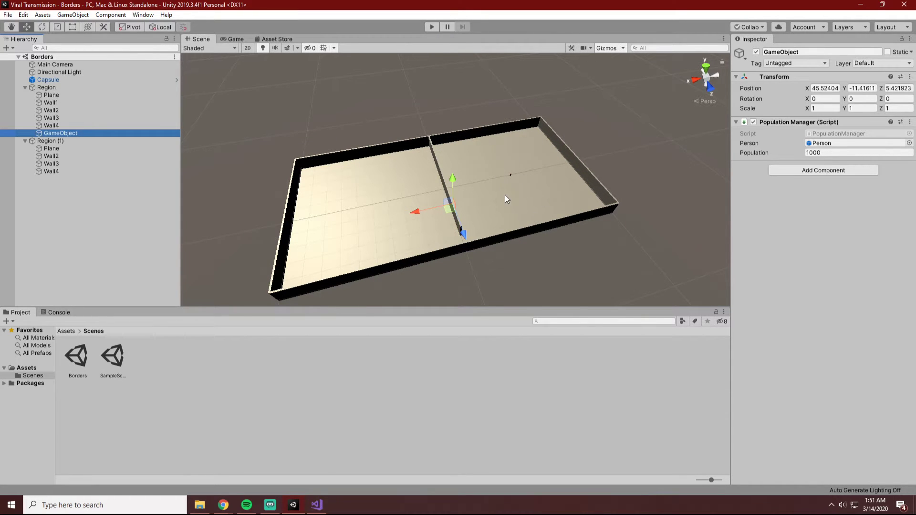
pyautogui.click(430, 27)
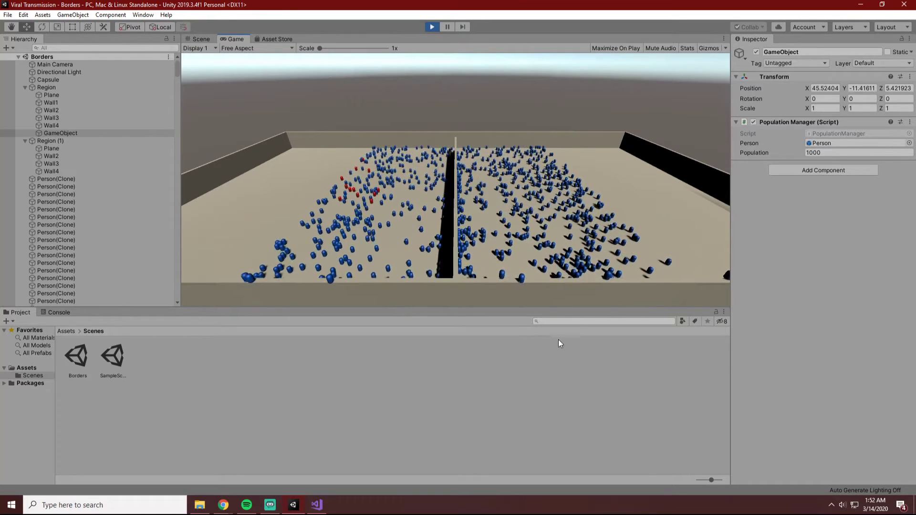
pyautogui.click(431, 26)
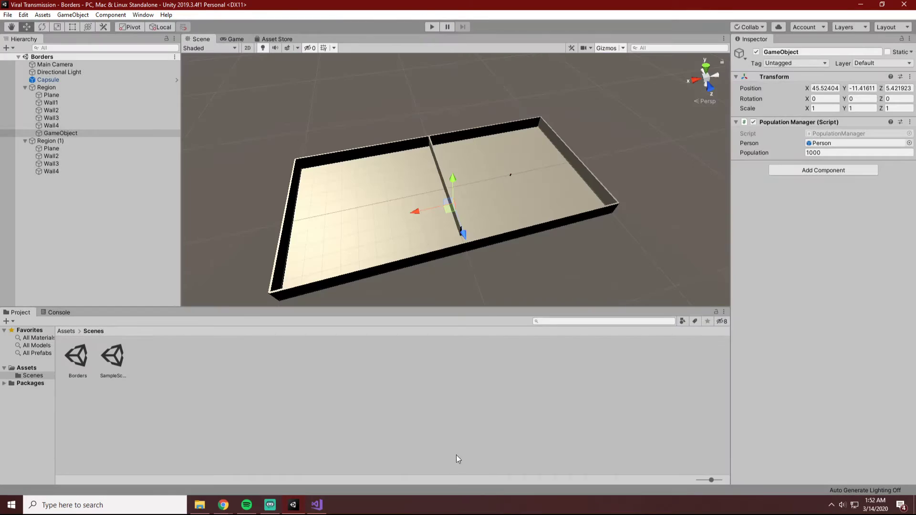
pyautogui.click(317, 505)
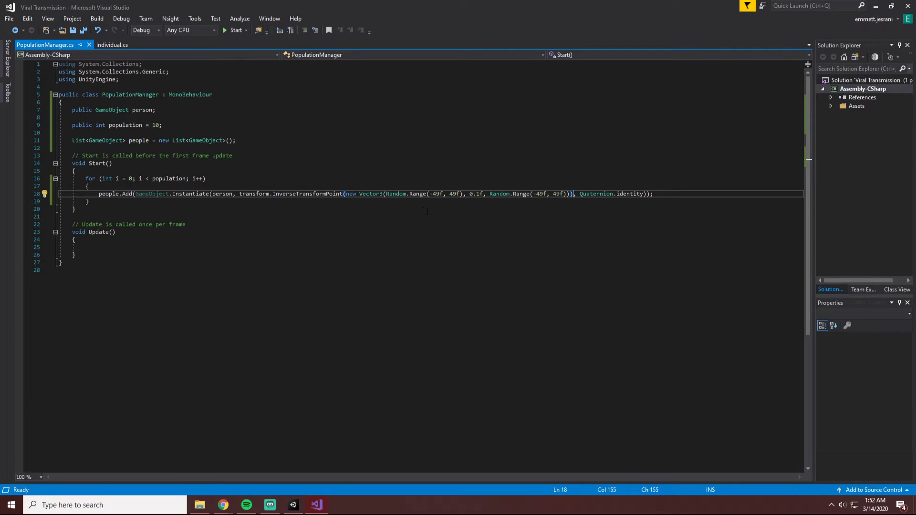
pyautogui.click(293, 505)
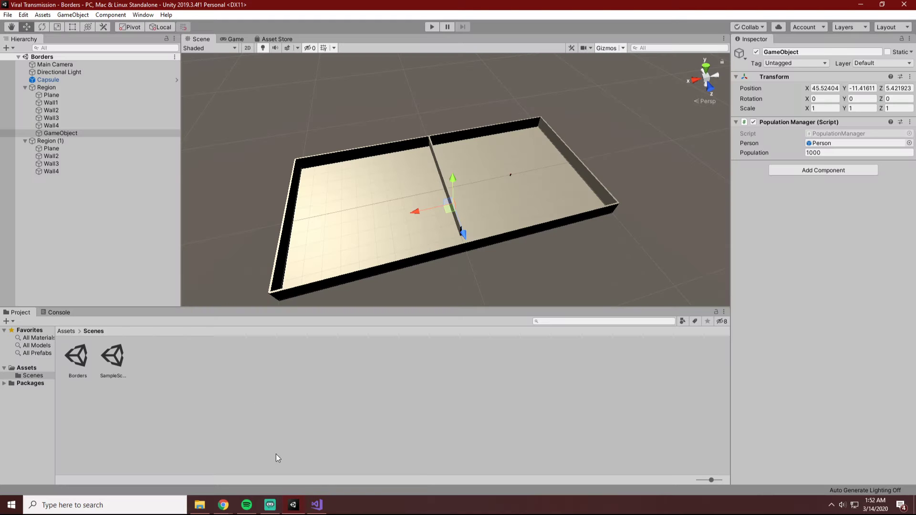
# Set the position of Region's Population Manager GameObject to X 0, Y 0, Z 0 and check its placement in the scene.
pyautogui.click(60, 135)
pyautogui.click(825, 88)
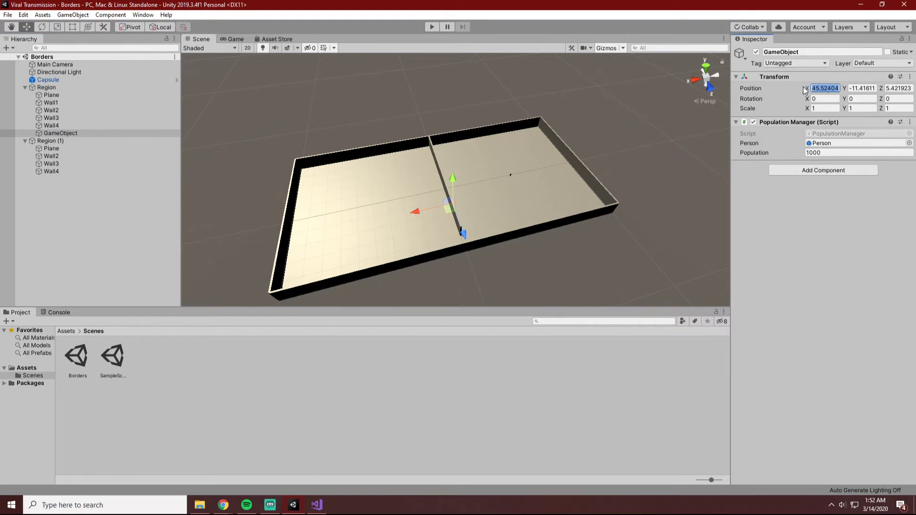
pyautogui.write('0')
pyautogui.click(864, 88)
pyautogui.write('0')
pyautogui.press('Tab')
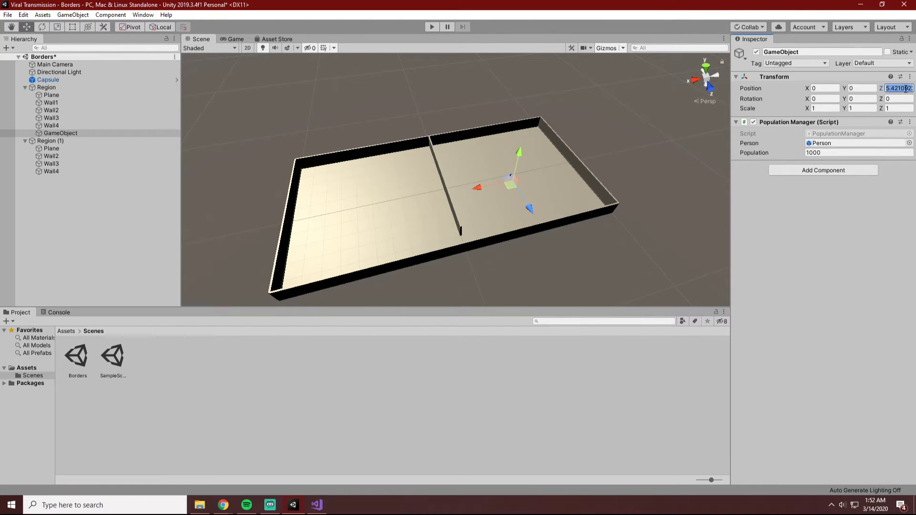
pyautogui.write('0')
pyautogui.click(640, 147)
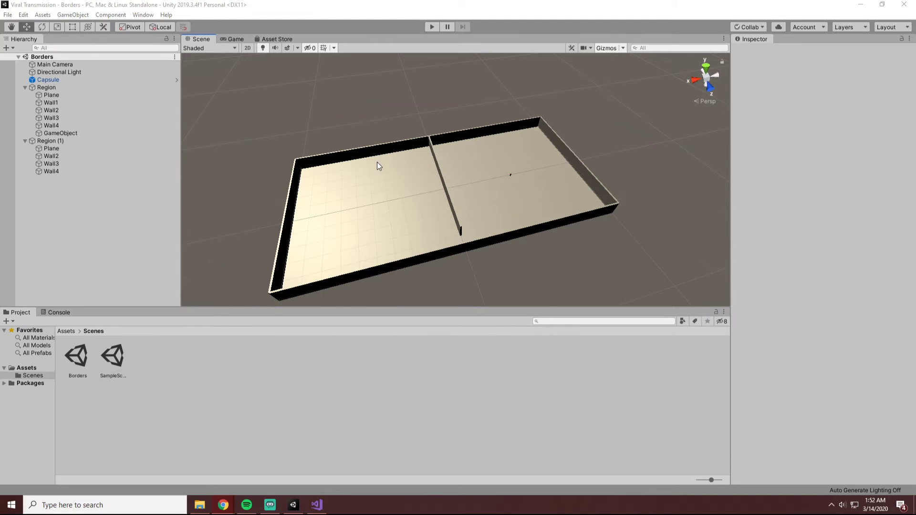
pyautogui.keyDown('alt'); pyautogui.moveTo(565, 275); pyautogui.dragTo(638, 227); pyautogui.keyUp('alt')
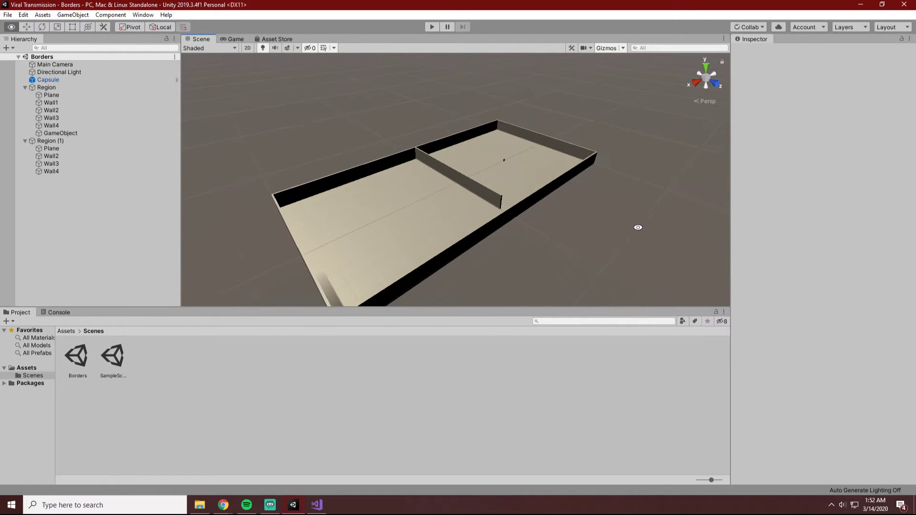
pyautogui.click(85, 134)
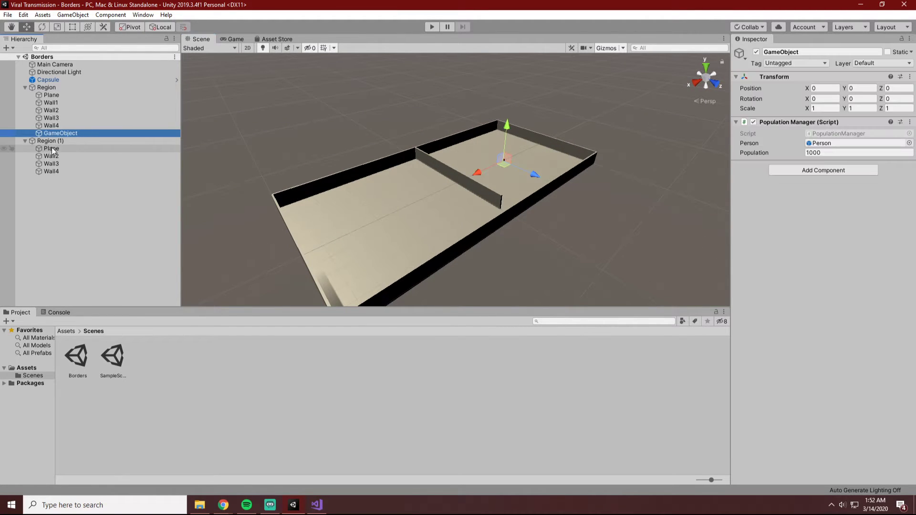
# Switch to Visual Studio and, in Individual.cs, set the x-position limit in Update's first boundary check to 98, saving the file.
pyautogui.click(317, 505)
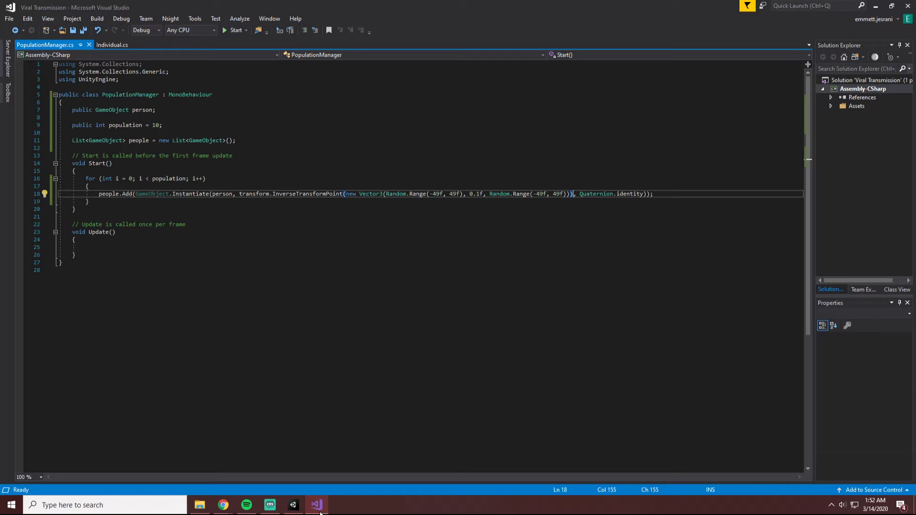
pyautogui.click(117, 46)
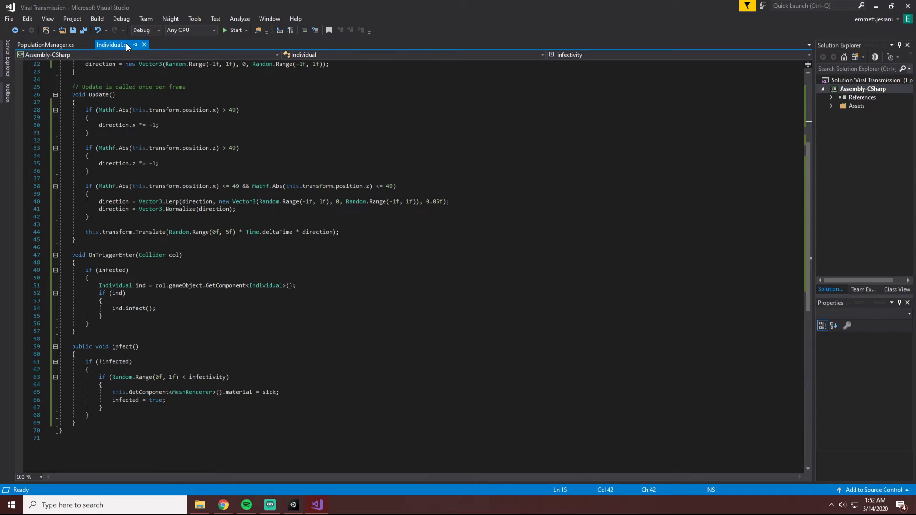
pyautogui.click(392, 186)
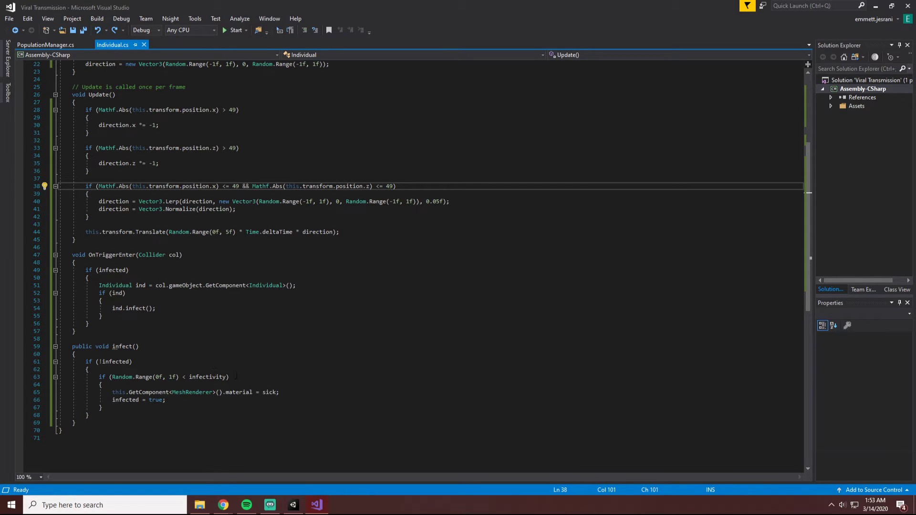
pyautogui.doubleClick(232, 110)
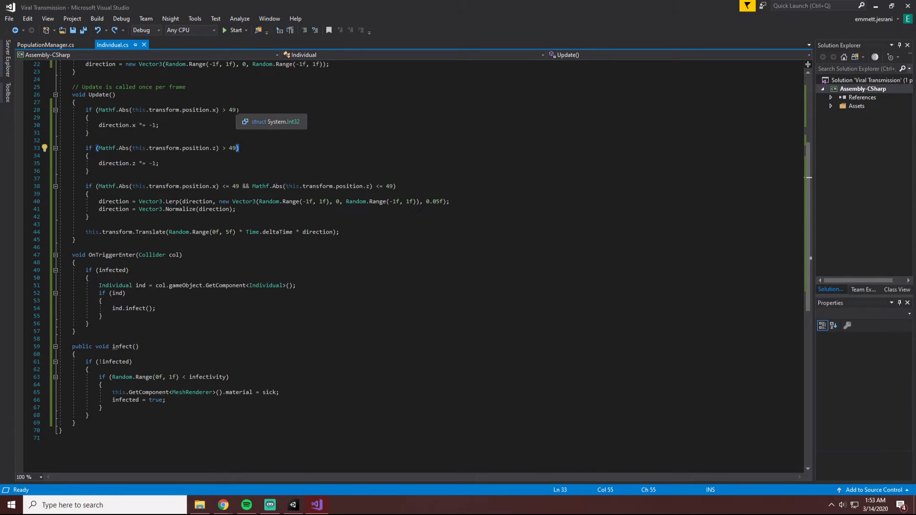
pyautogui.write('98')
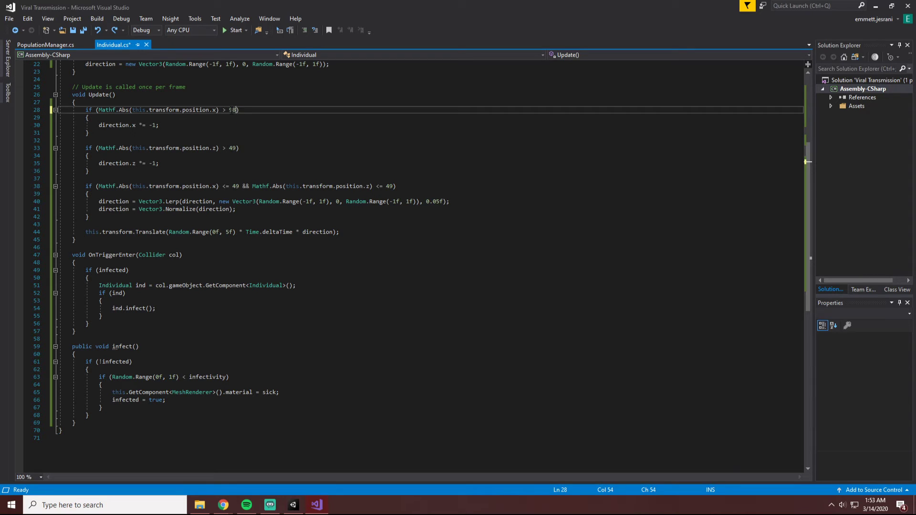
pyautogui.hotkey('ctrl', 's')
# Switch to Unity and play the scene to check the spawn area and movement limits, then stop the simulation.
pyautogui.click(293, 505)
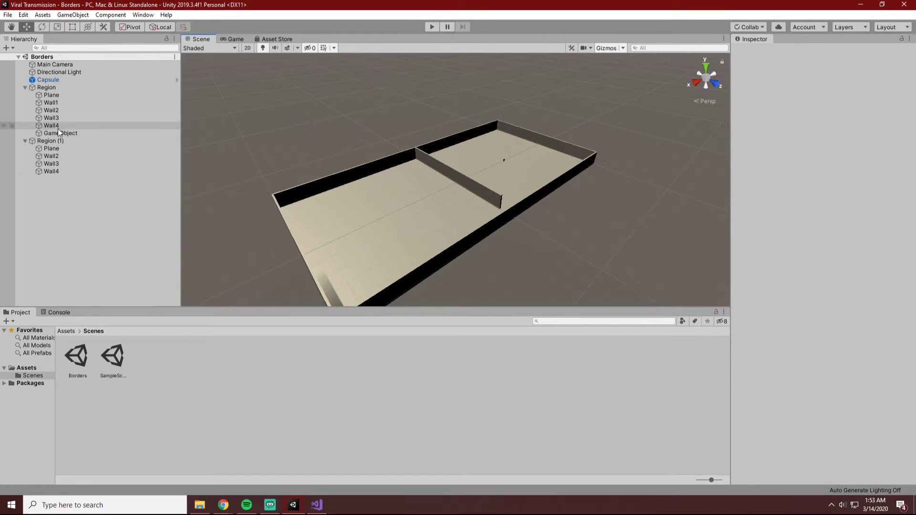
pyautogui.click(57, 134)
pyautogui.click(431, 27)
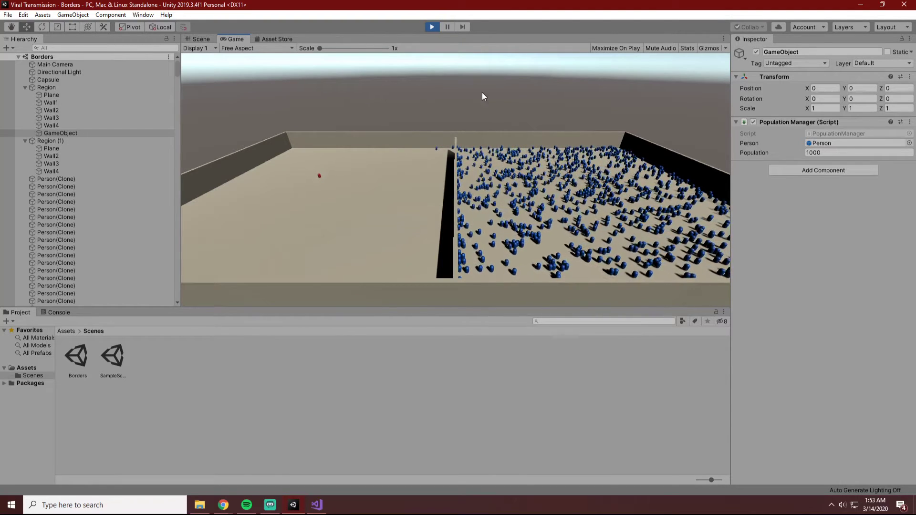
pyautogui.click(432, 27)
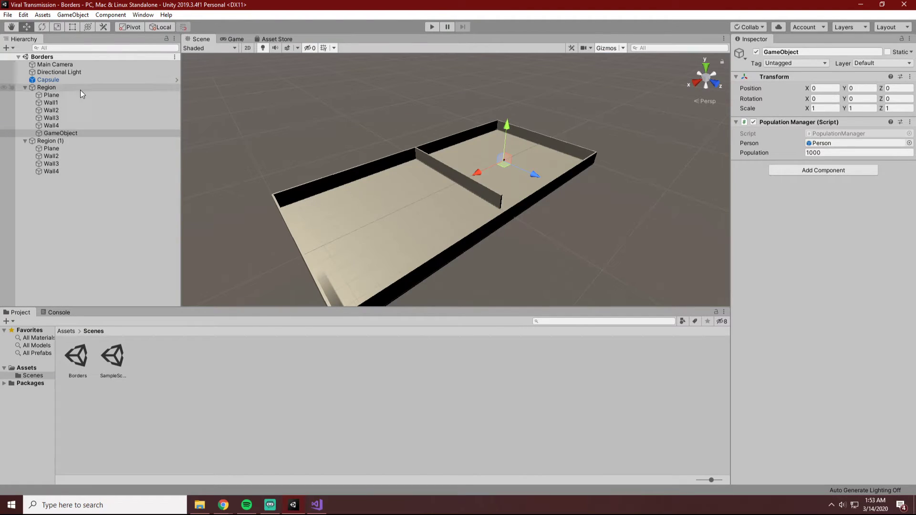
# Copy Region's Population Manager GameObject, make the copy a child of Region (1), and set its X position to 0.
pyautogui.click(52, 133)
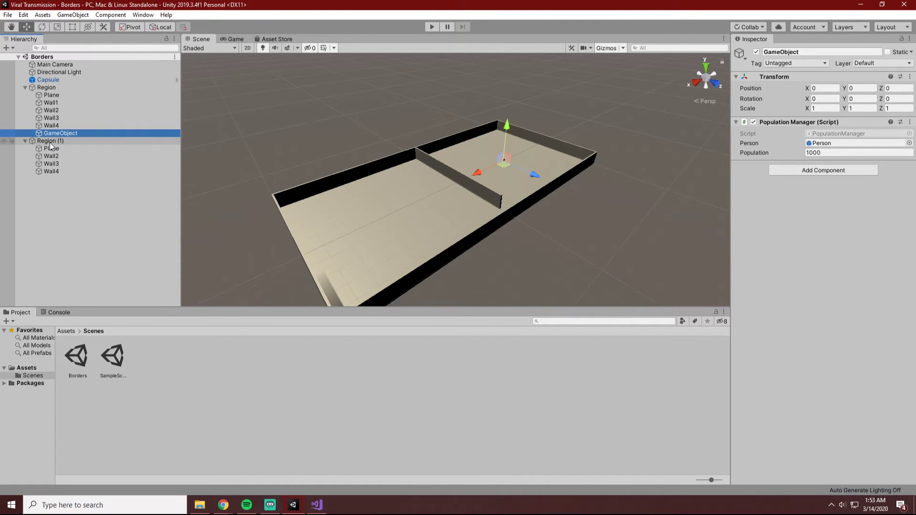
pyautogui.click(56, 139)
pyautogui.hotkey('ctrl', 'v')
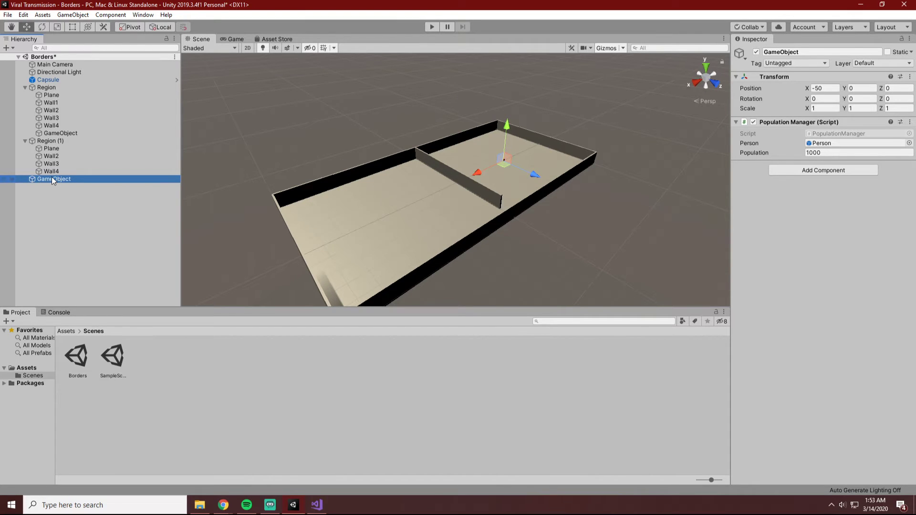
pyautogui.moveTo(51, 179); pyautogui.dragTo(53, 141)
pyautogui.click(822, 88)
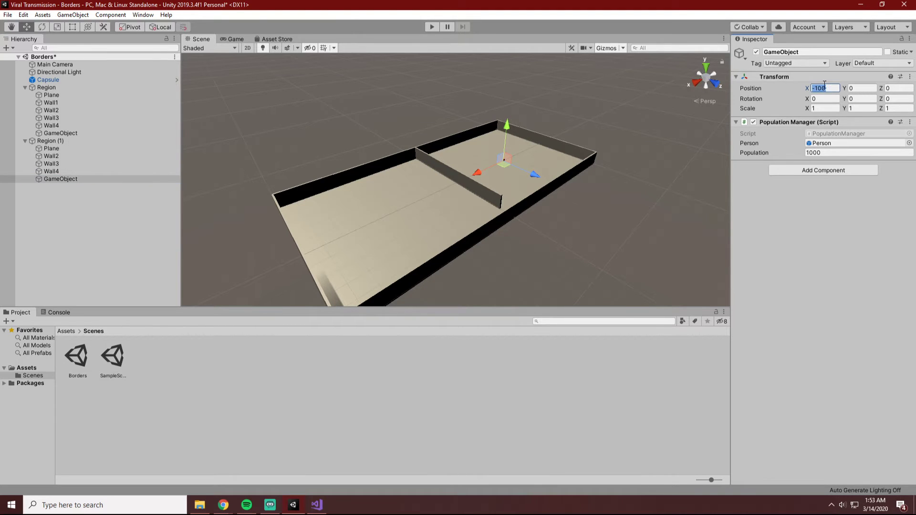
pyautogui.write('0')
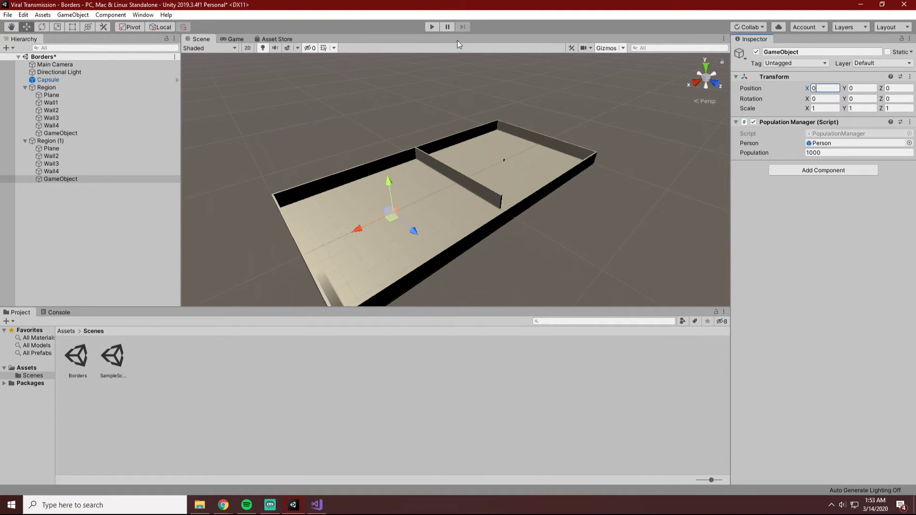
# Play the simulation with both populations, watch the infection spread in the Scene and Game views, and stop it.
pyautogui.click(432, 27)
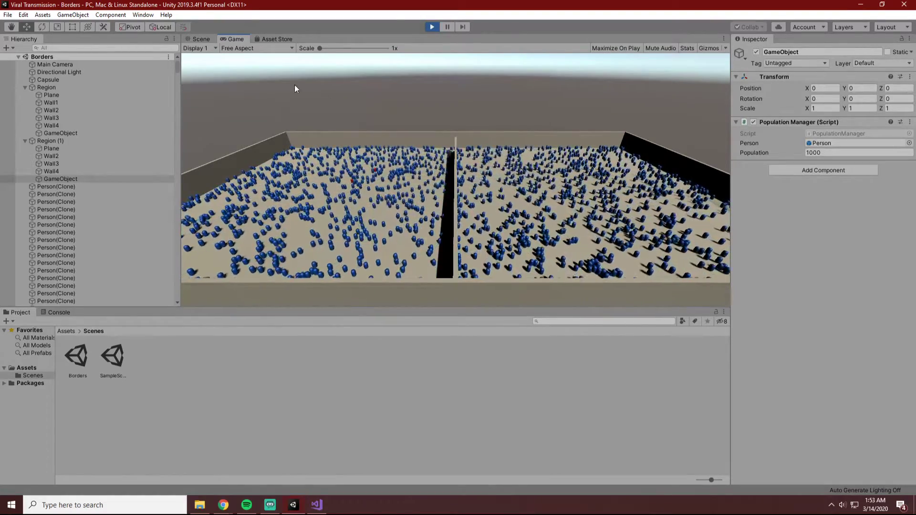
pyautogui.click(196, 38)
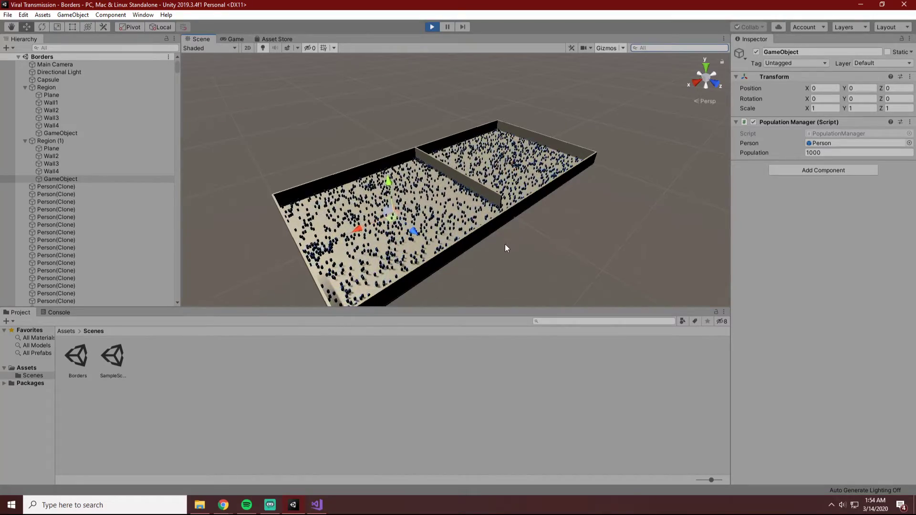
pyautogui.click(231, 39)
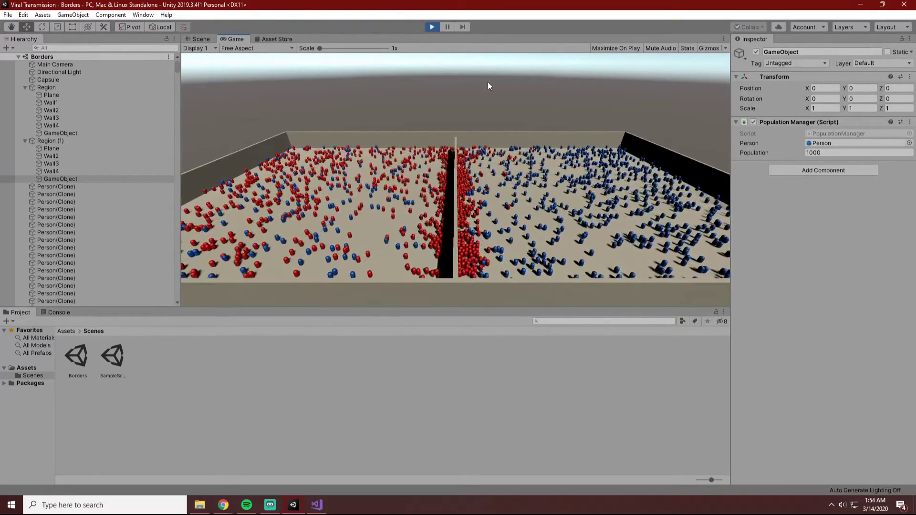
pyautogui.click(427, 26)
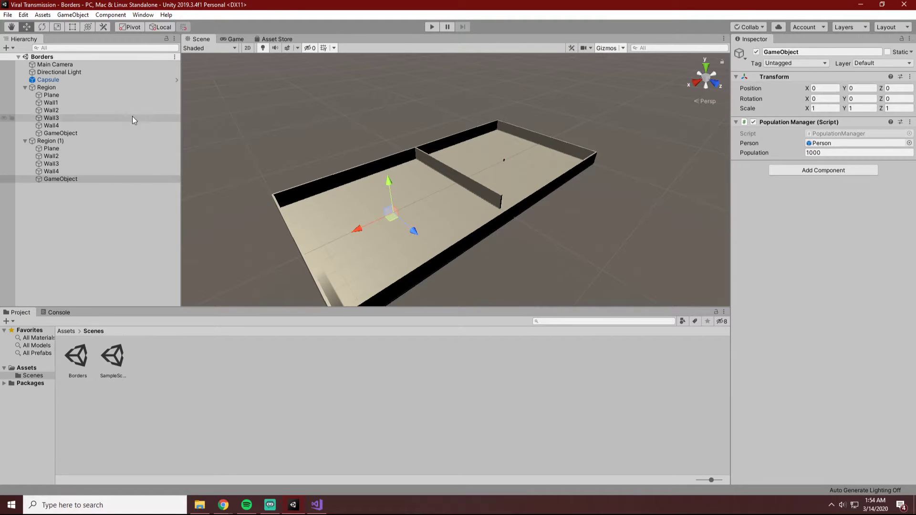
# Set the X scale of Wall3, the dividing wall under Region, to 4.
pyautogui.click(63, 119)
pyautogui.click(73, 125)
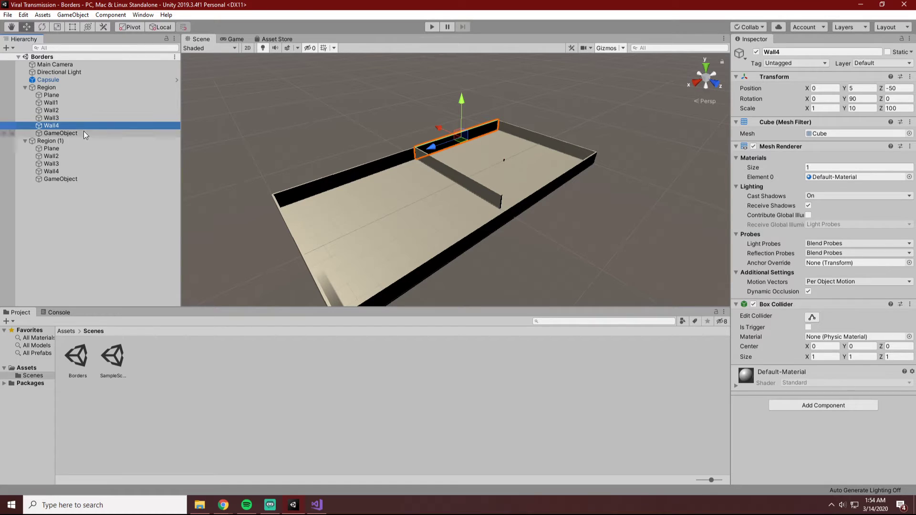
pyautogui.click(73, 118)
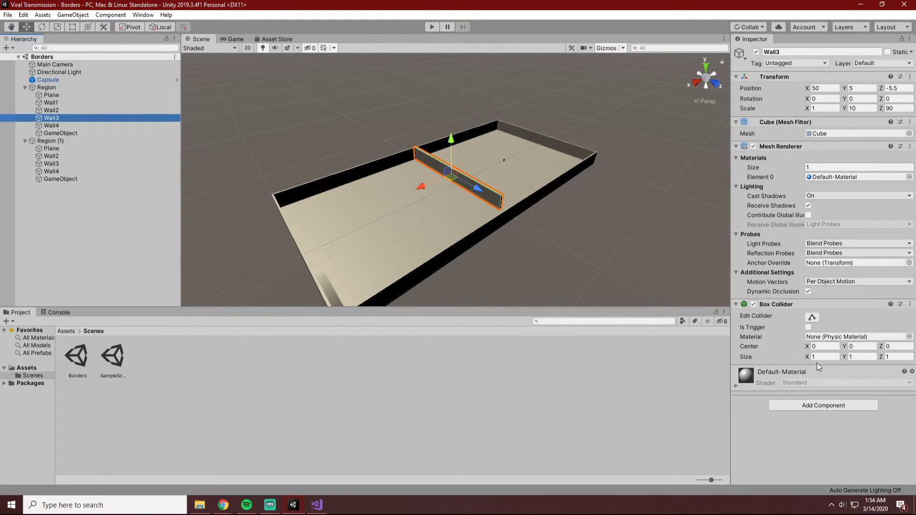
pyautogui.click(823, 108)
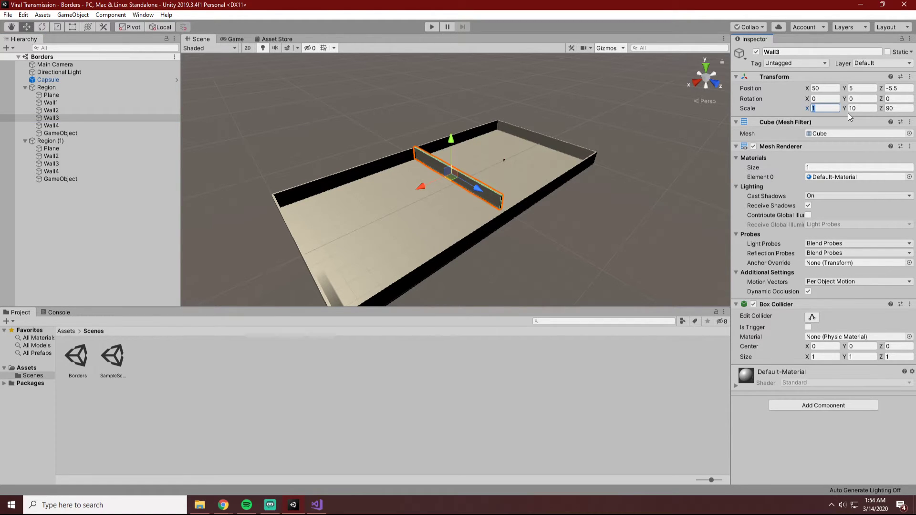
pyautogui.write('4')
pyautogui.click(672, 192)
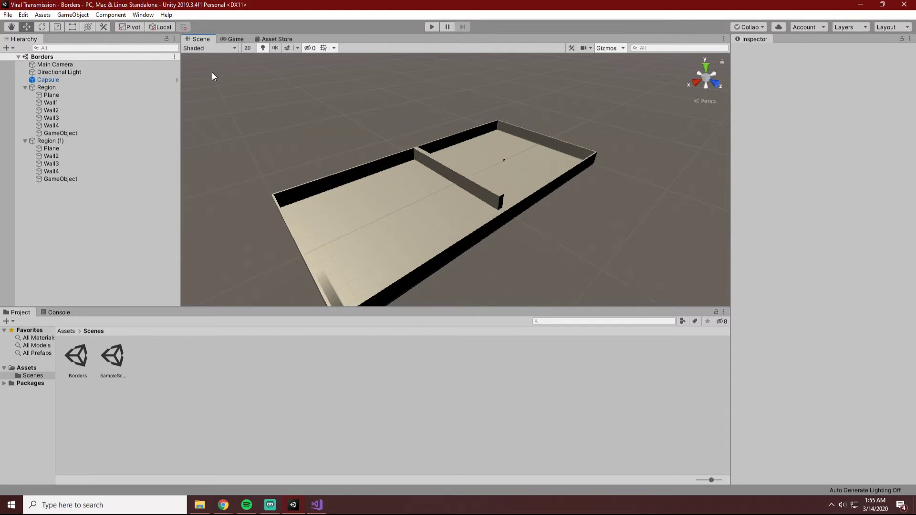
# Review the boundary checks in Individual.cs in Visual Studio and inspect the dividing and end walls of the Borders scene in Unity.
pyautogui.click(317, 504)
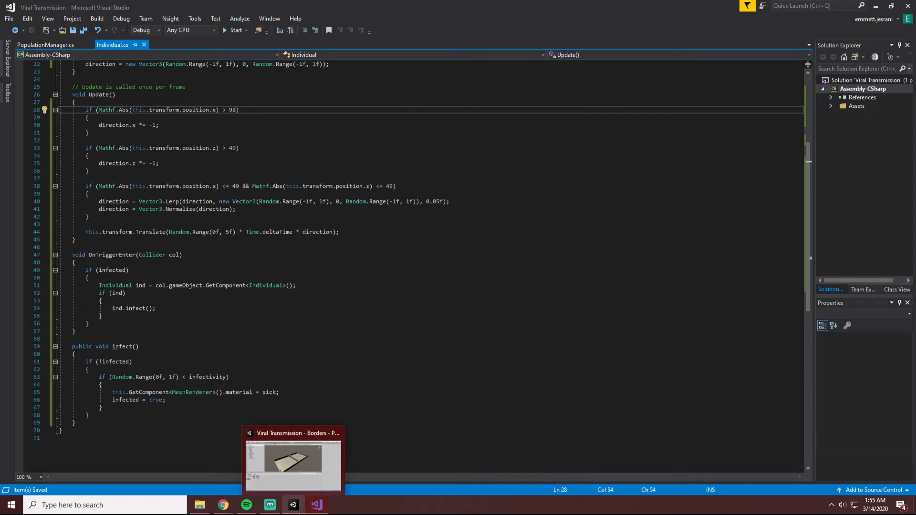
pyautogui.click(294, 505)
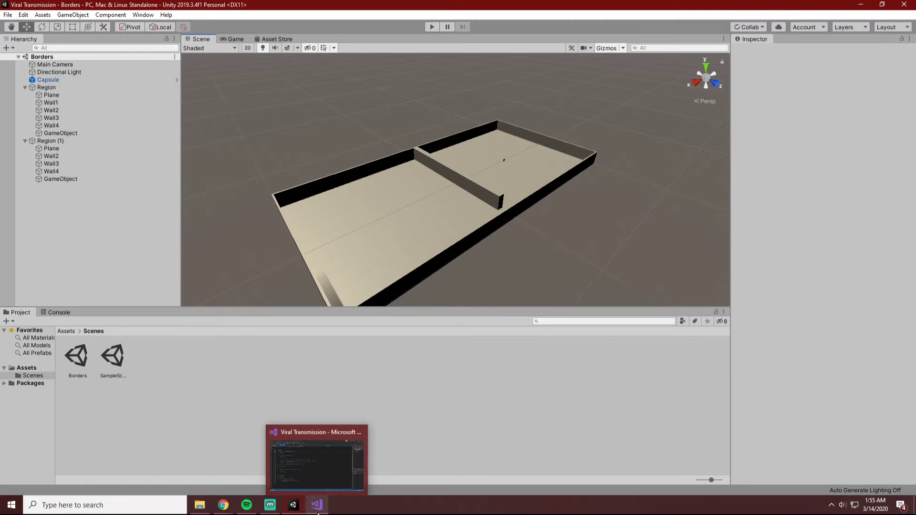
pyautogui.click(328, 489)
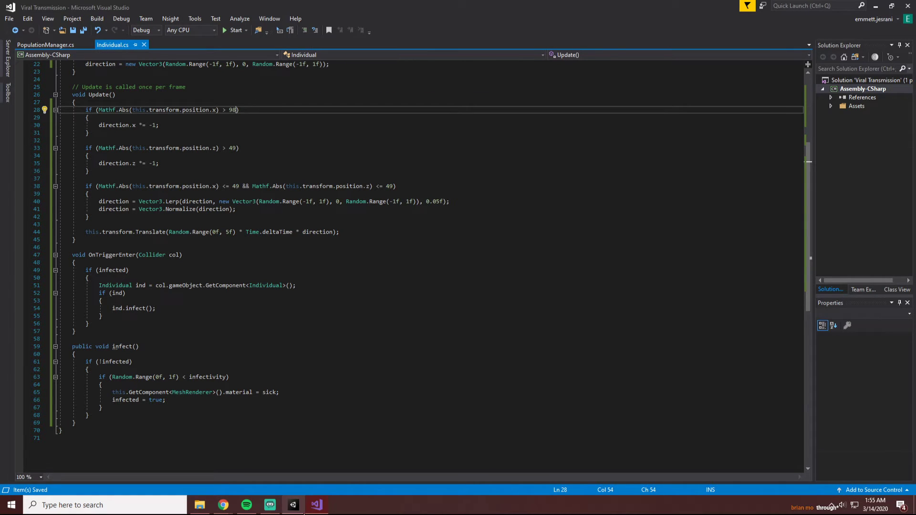
pyautogui.click(303, 511)
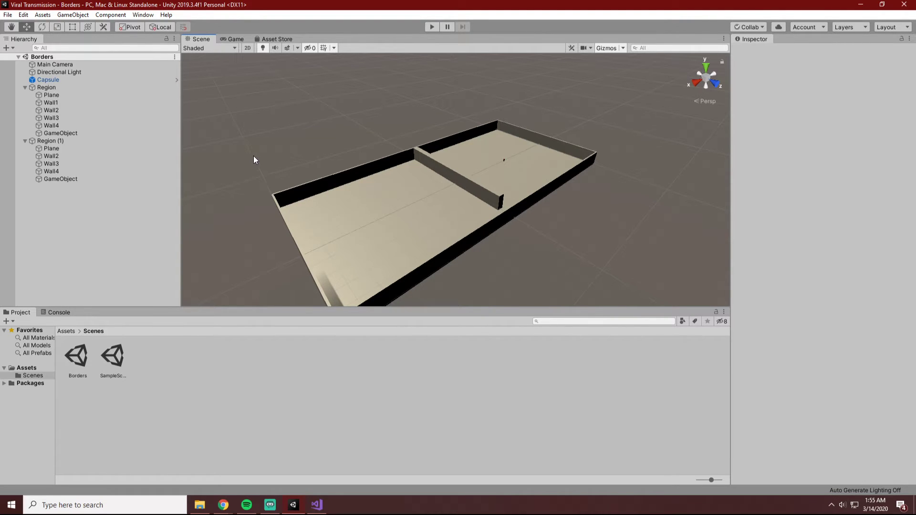
pyautogui.click(451, 167)
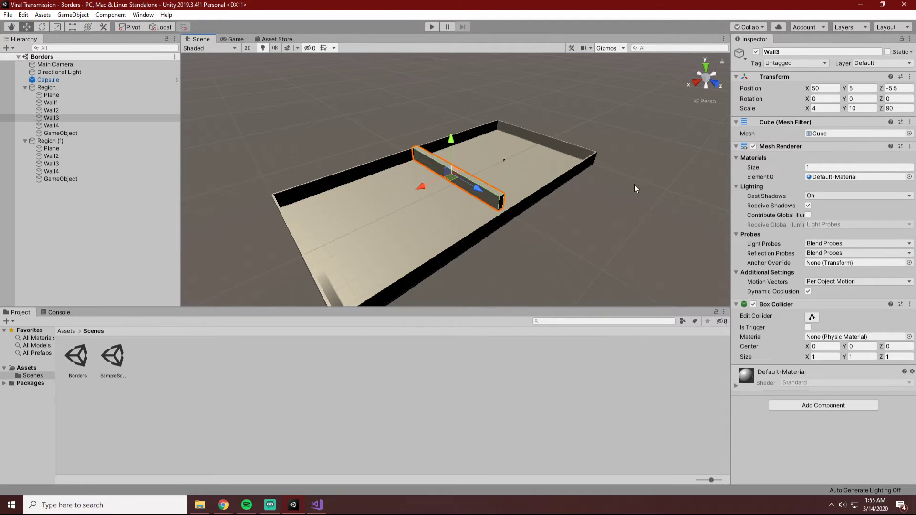
pyautogui.click(596, 244)
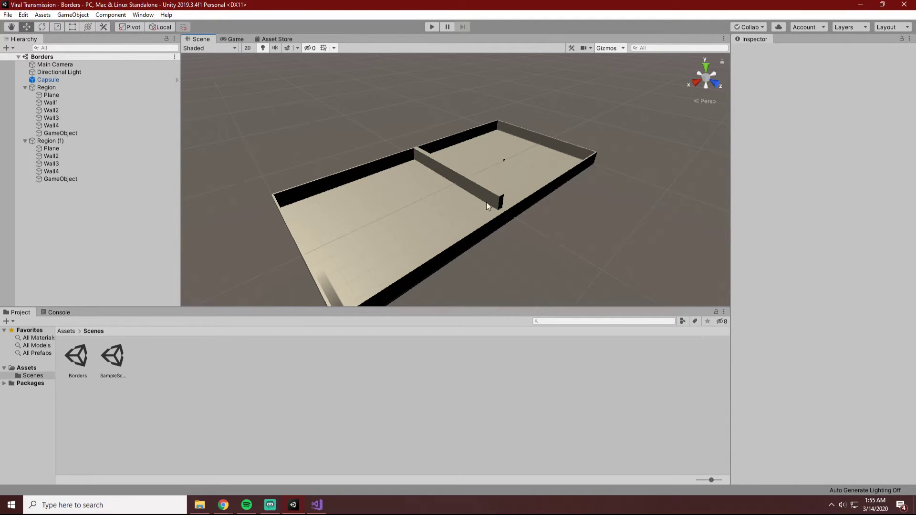
pyautogui.click(504, 160)
pyautogui.click(570, 214)
pyautogui.click(453, 181)
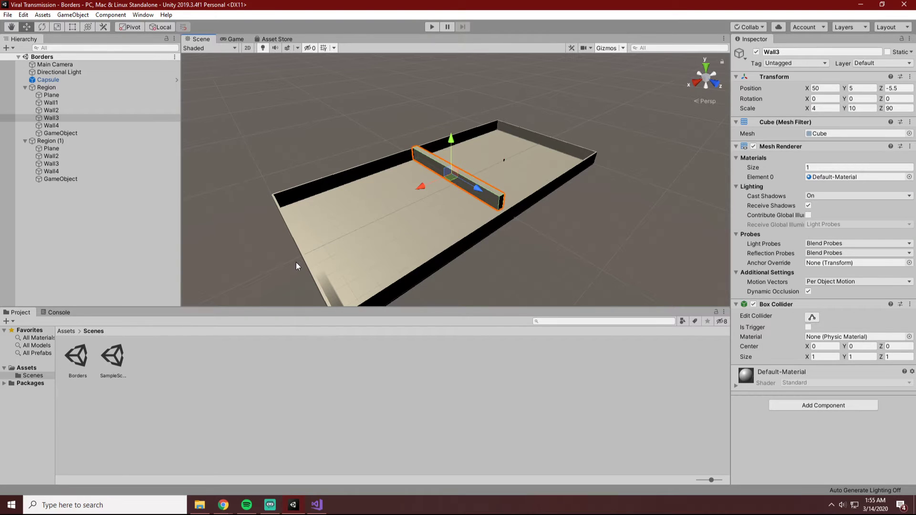
pyautogui.click(565, 145)
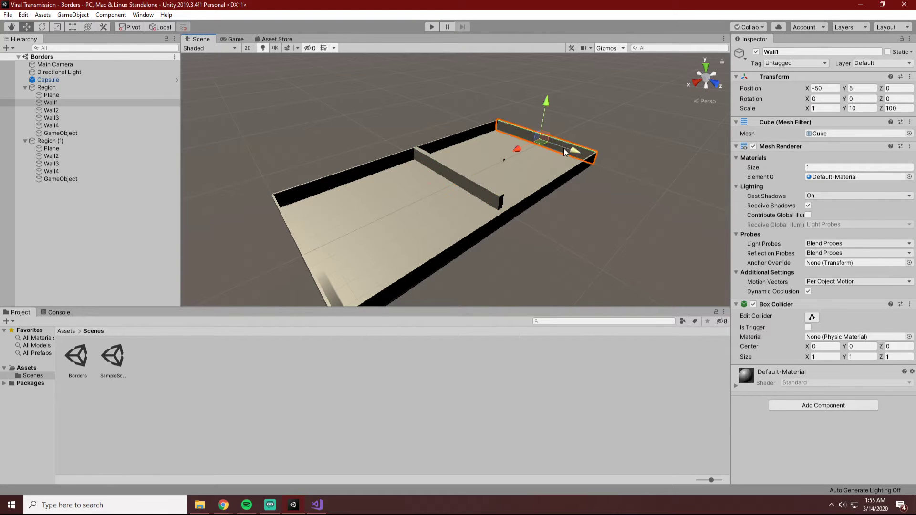
pyautogui.click(307, 269)
pyautogui.click(308, 268)
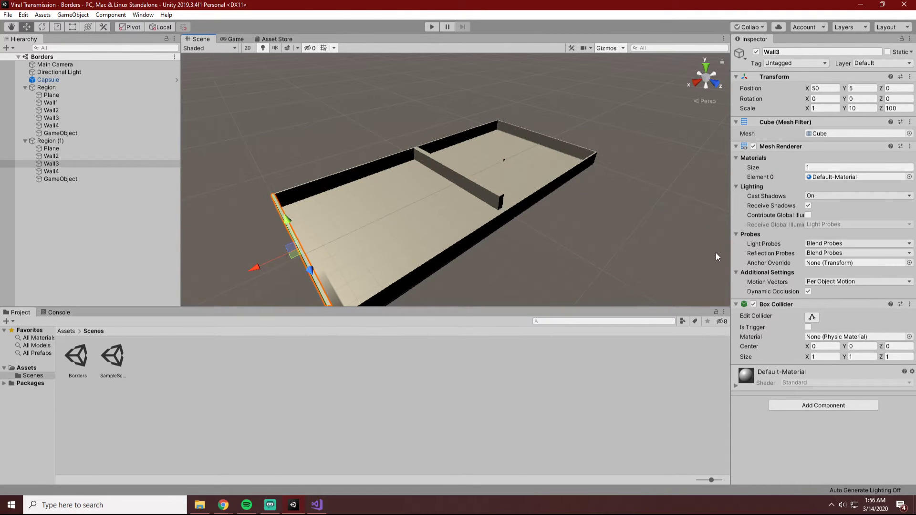
pyautogui.click(695, 264)
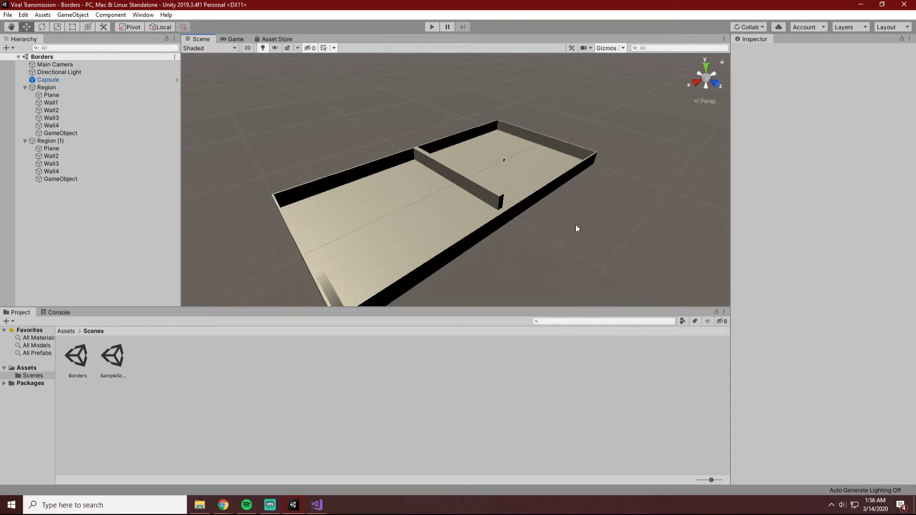
pyautogui.click(489, 196)
pyautogui.click(568, 251)
pyautogui.click(317, 505)
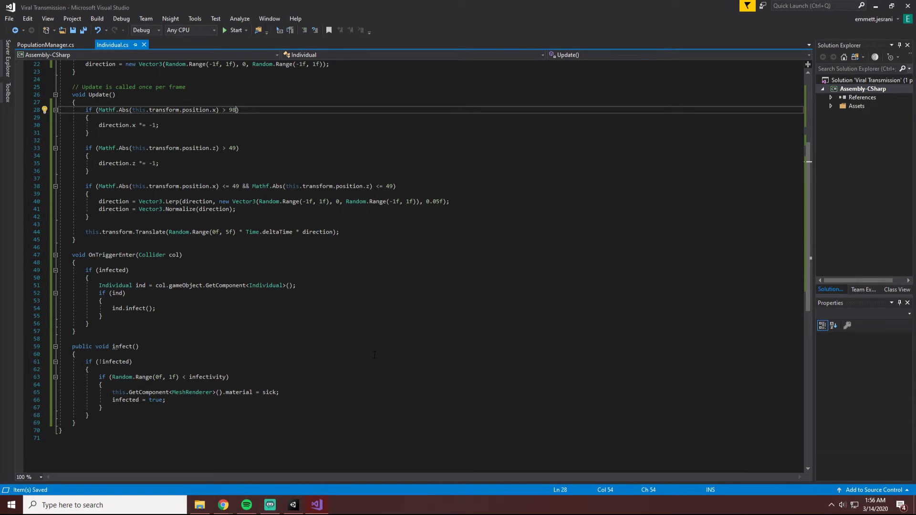
pyautogui.click(293, 505)
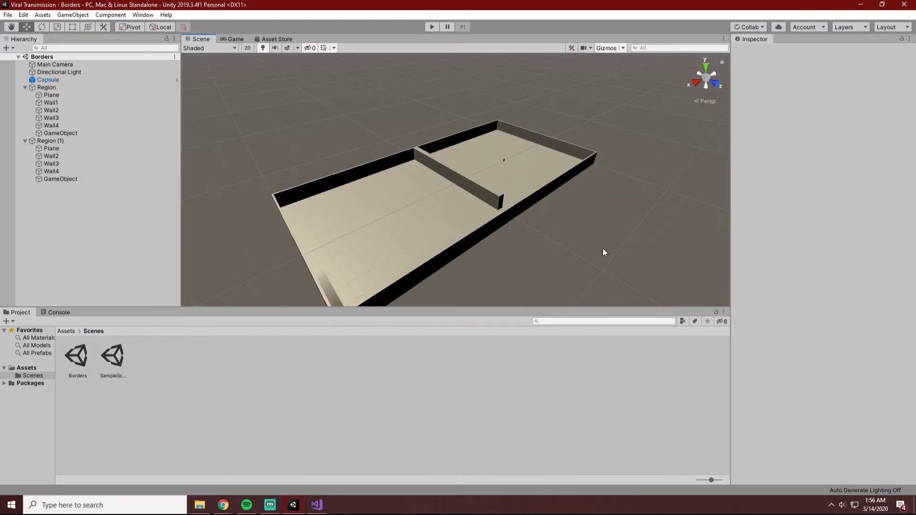
# Starting from the dividing wall's tag options, create a new tag named Wall.
pyautogui.click(492, 208)
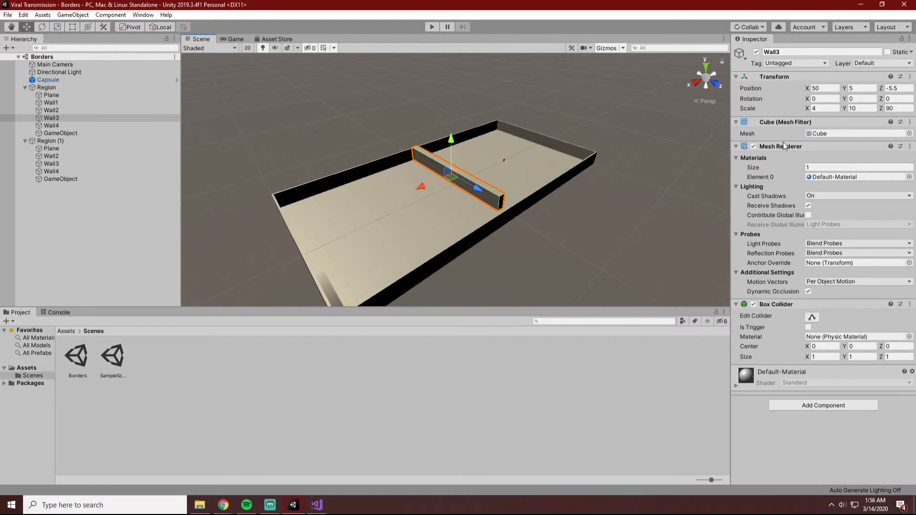
pyautogui.click(792, 63)
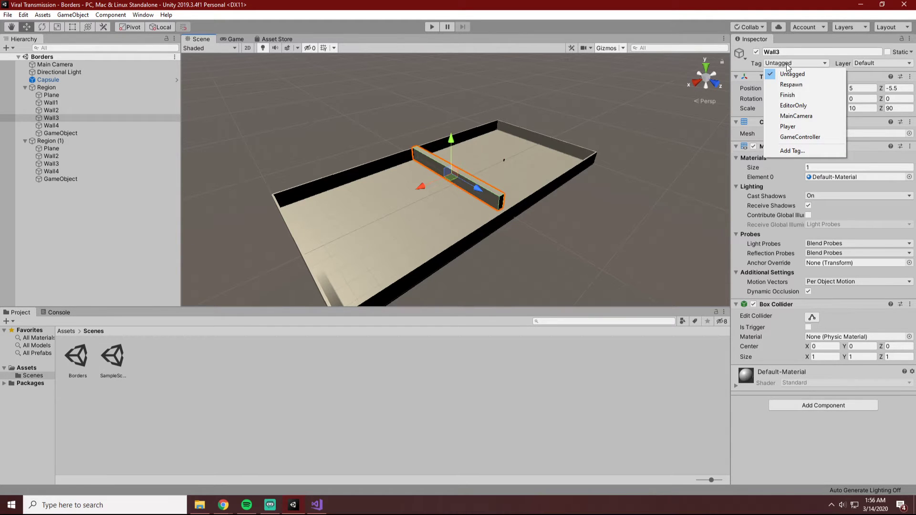
pyautogui.click(788, 152)
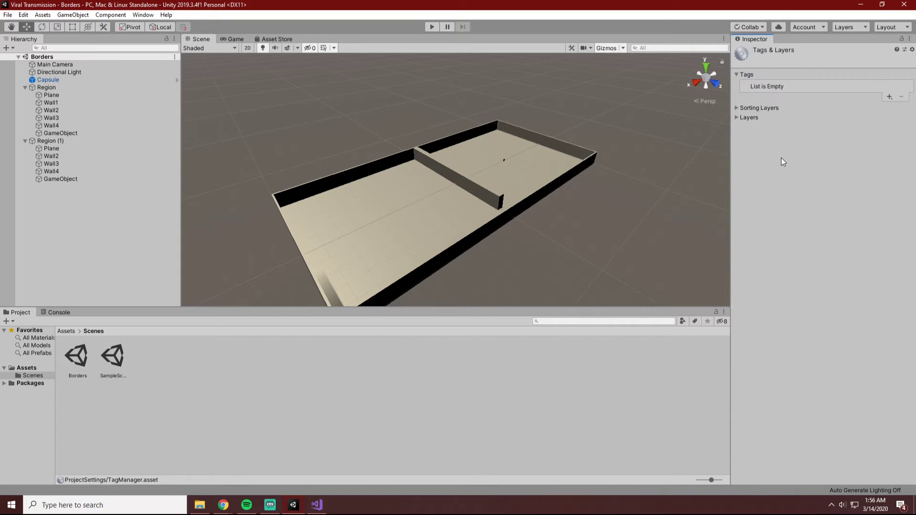
pyautogui.click(890, 98)
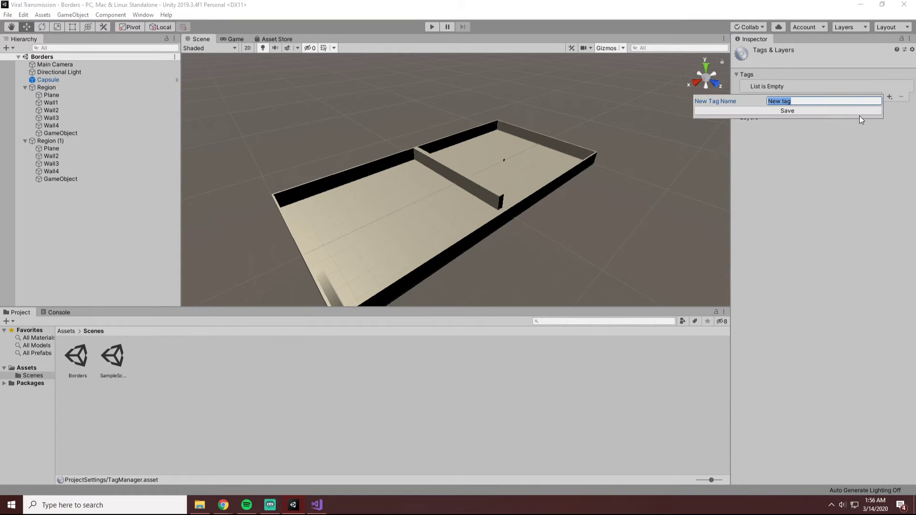
pyautogui.write('Wall')
pyautogui.press('Return')
# Assign the Wall tag to Wall3 under Region and save the Borders scene.
pyautogui.click(46, 88)
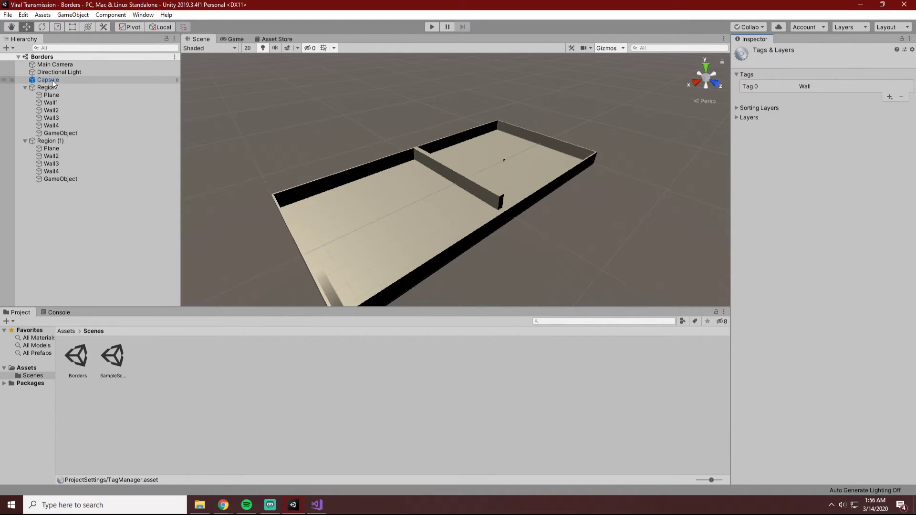
pyautogui.click(57, 119)
pyautogui.click(55, 125)
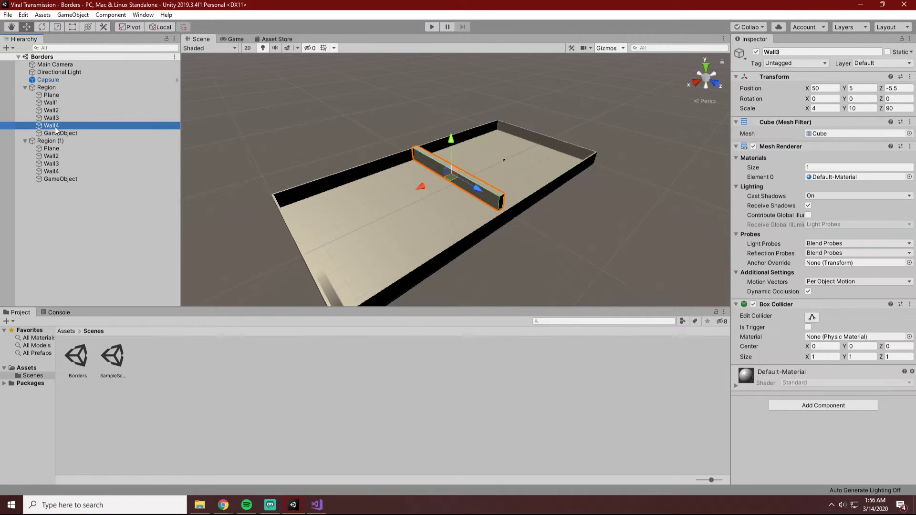
pyautogui.click(57, 120)
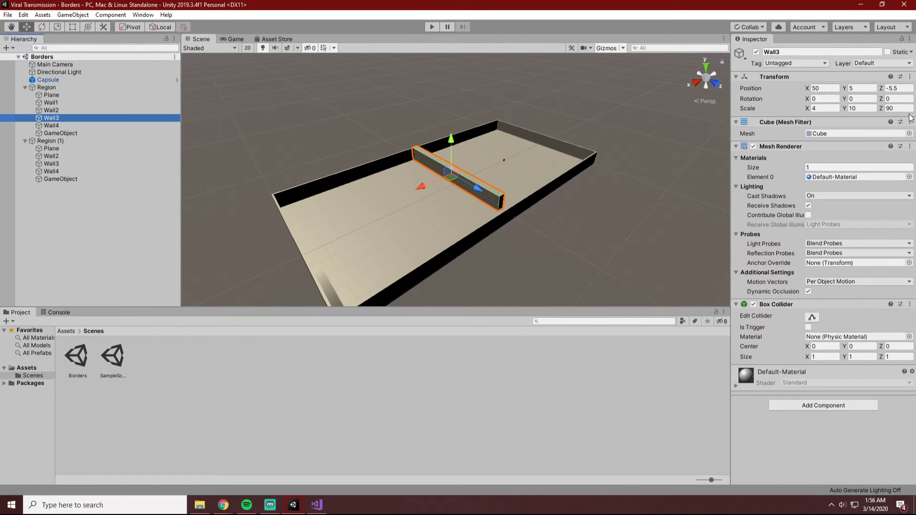
pyautogui.click(778, 61)
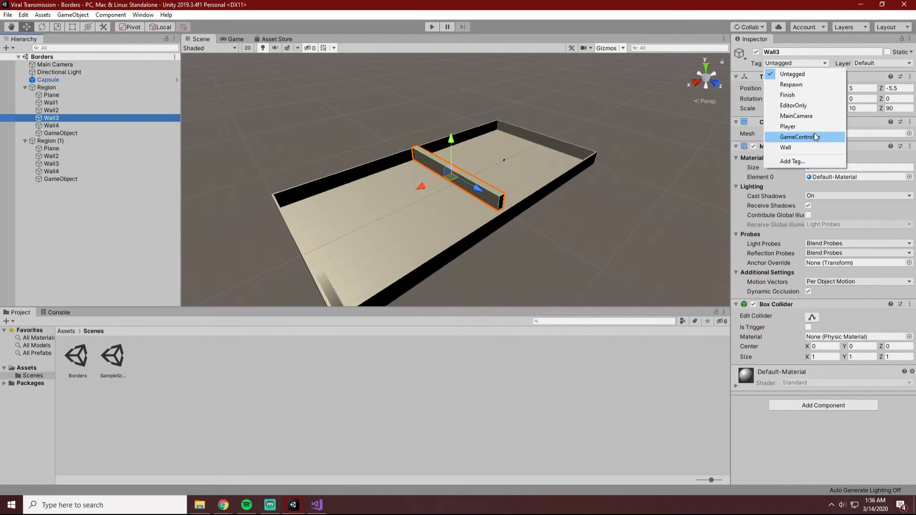
pyautogui.click(788, 147)
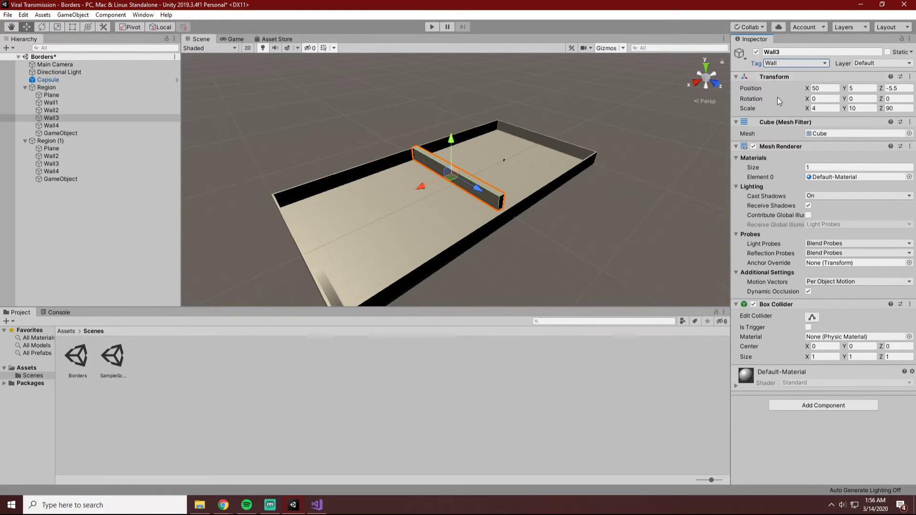
pyautogui.click(646, 113)
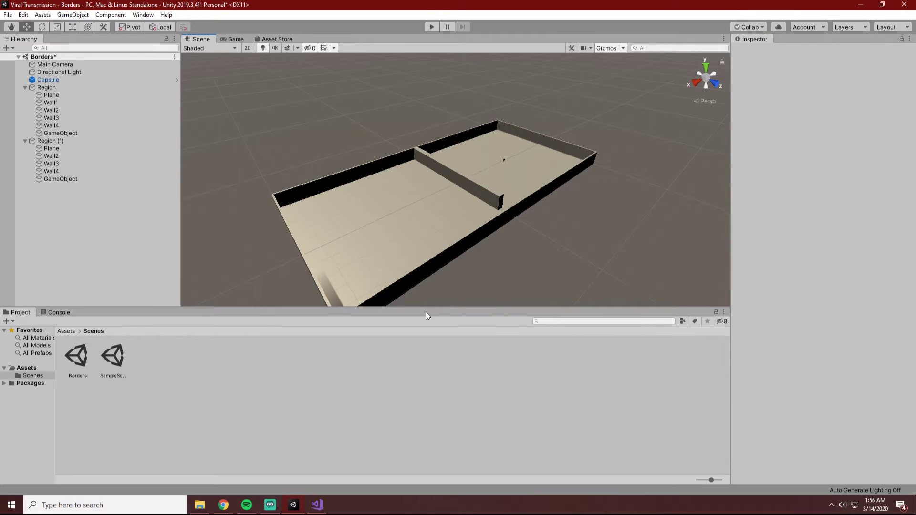
pyautogui.hotkey('ctrl', 's')
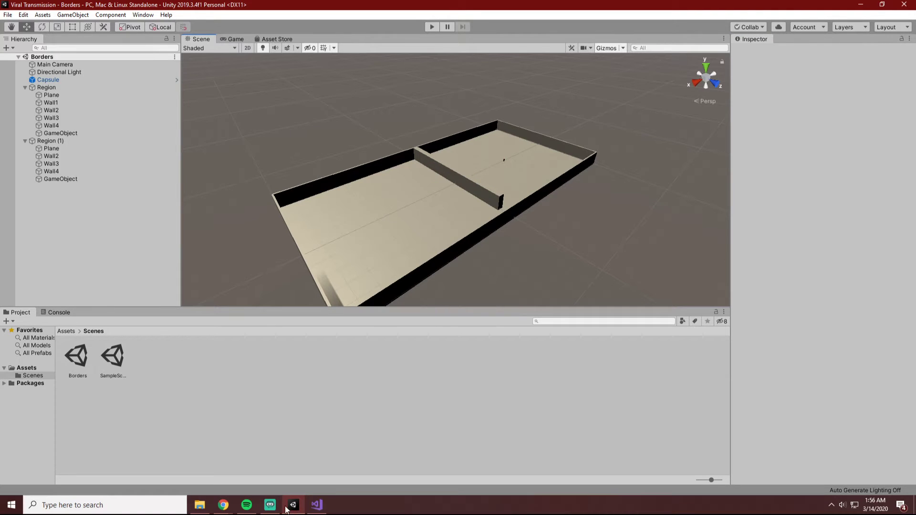
# Switch to Individual.cs in Visual Studio and add an empty if block at the start of OnTriggerEnter, above the infected check.
pyautogui.click(317, 505)
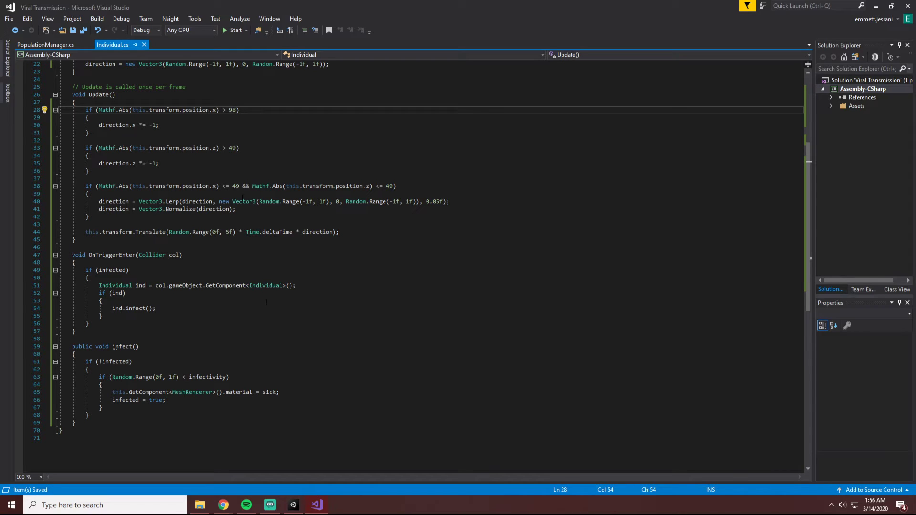
pyautogui.click(125, 222)
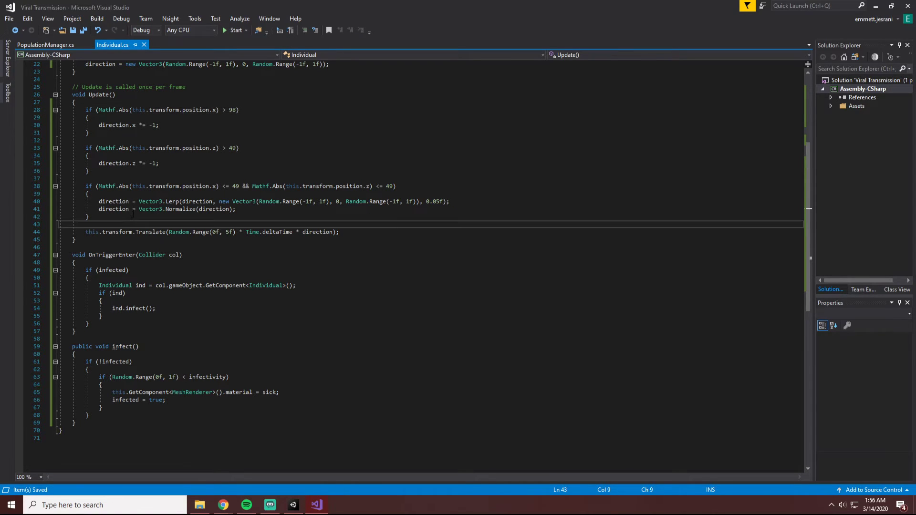
pyautogui.click(132, 219)
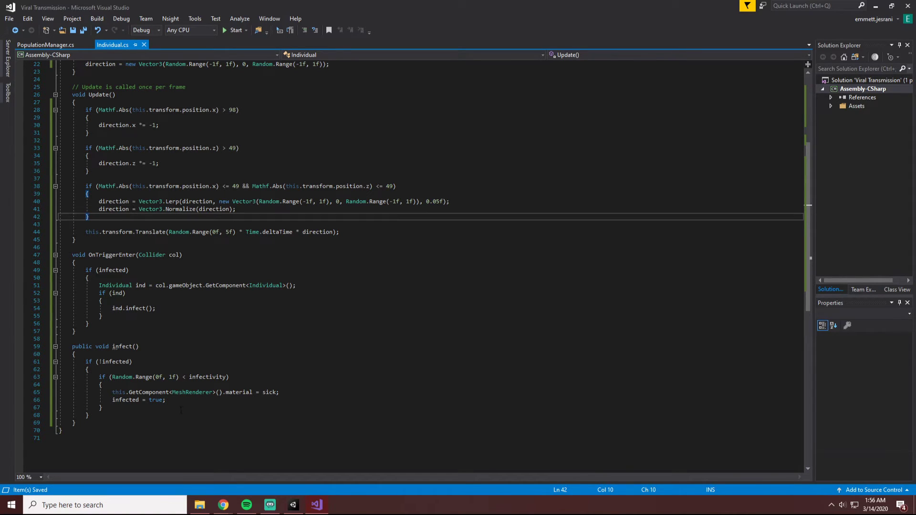
pyautogui.scroll(-2, 181, 411)
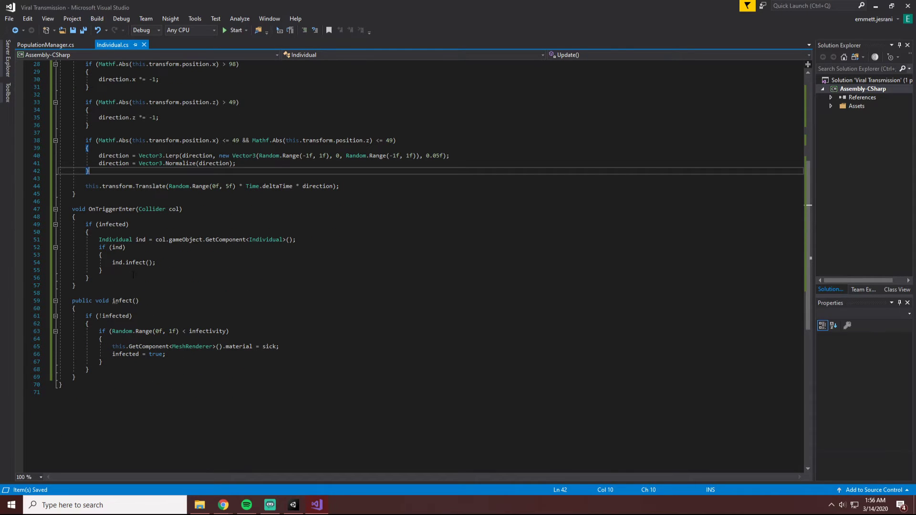
pyautogui.click(133, 275)
pyautogui.click(121, 268)
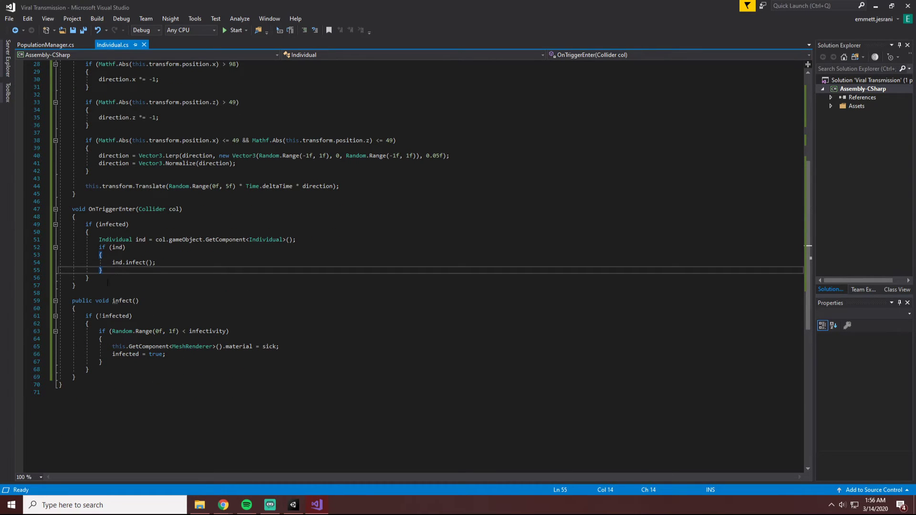
pyautogui.click(92, 218)
pyautogui.press('Return')
pyautogui.press('Return')
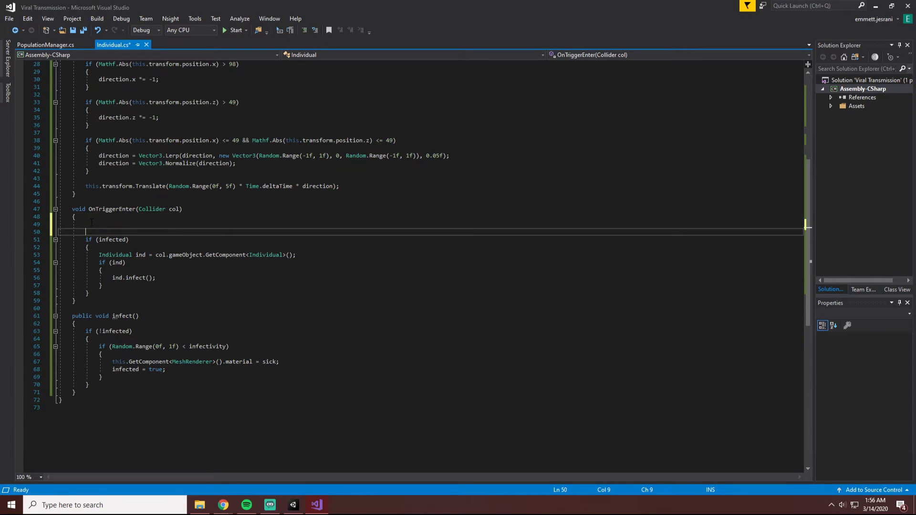
pyautogui.press('Up')
pyautogui.write('if ()')
pyautogui.press('Return')
pyautogui.write('{')
pyautogui.press('Return')
pyautogui.press('Up')
pyautogui.press('Up')
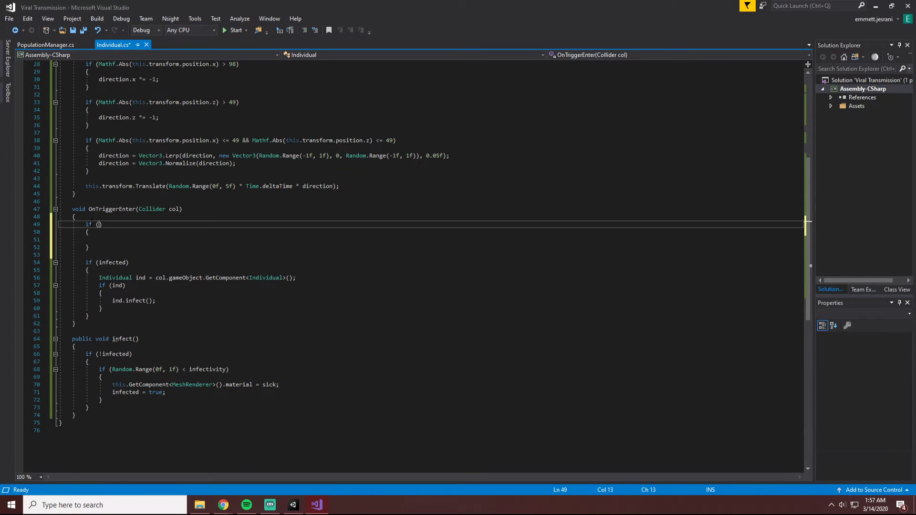
# Make the new if condition in OnTriggerEnter test col.gameObject.tag == "Wall".
pyautogui.write('col.')
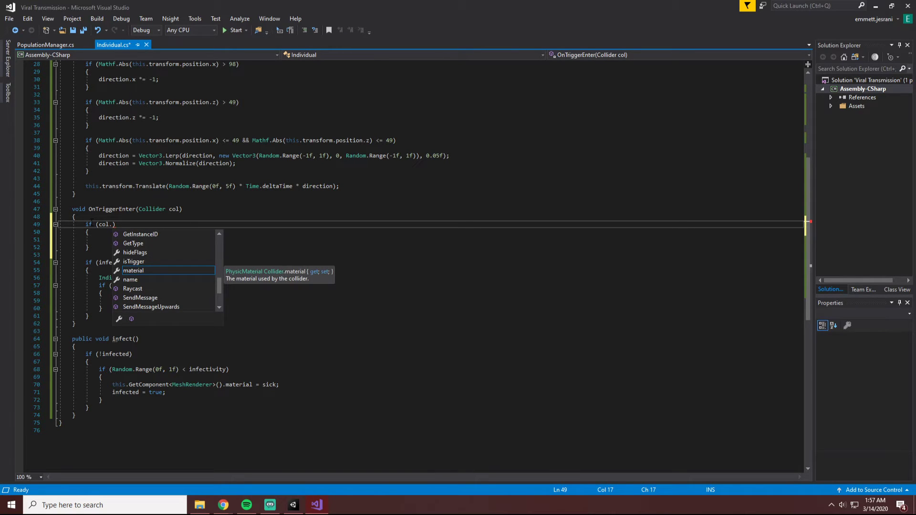
pyautogui.write('gameObject.ta')
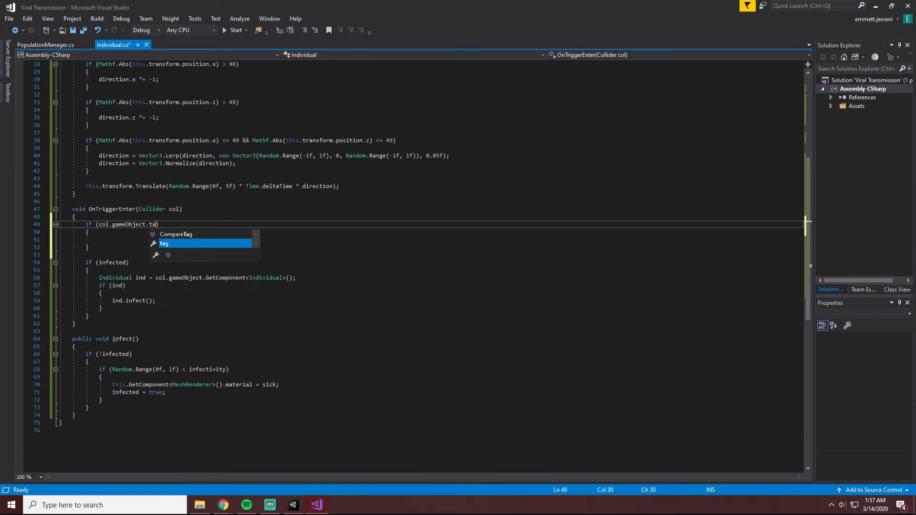
pyautogui.press('Tab')
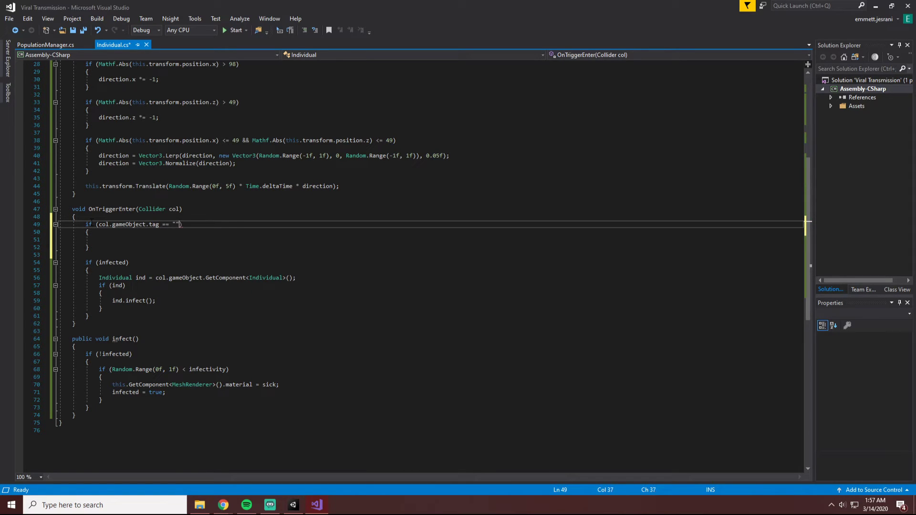
pyautogui.write('== "Wall')
# Inside the Wall check, reverse the horizontal movement with direction.x *= -1; and save Individual.cs.
pyautogui.click(139, 238)
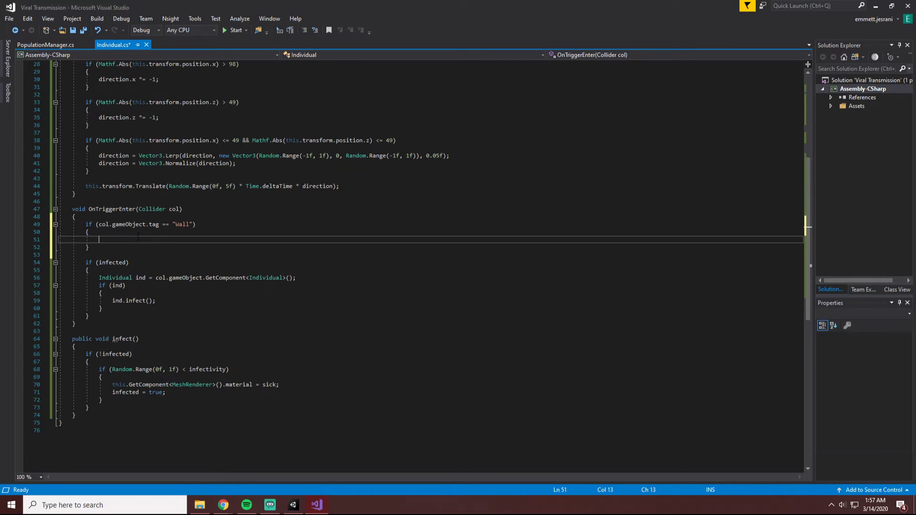
pyautogui.write('dir3e')
pyautogui.press('Tab')
pyautogui.write('.x *')
pyautogui.hotkey('ctrl', 's')
# Run the Borders scene in Unity, watch the infection spread across the dividing wall in the Scene and Game views, and stop the run.
pyautogui.click(293, 505)
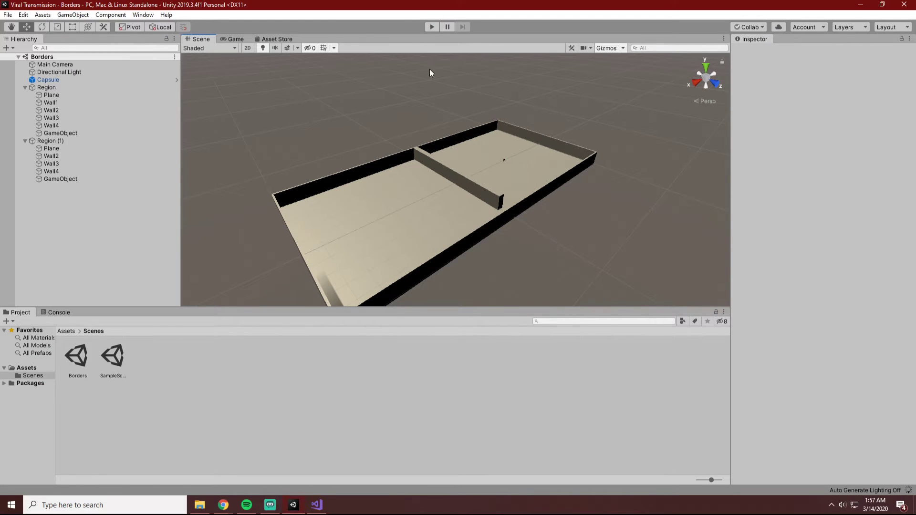
pyautogui.click(432, 27)
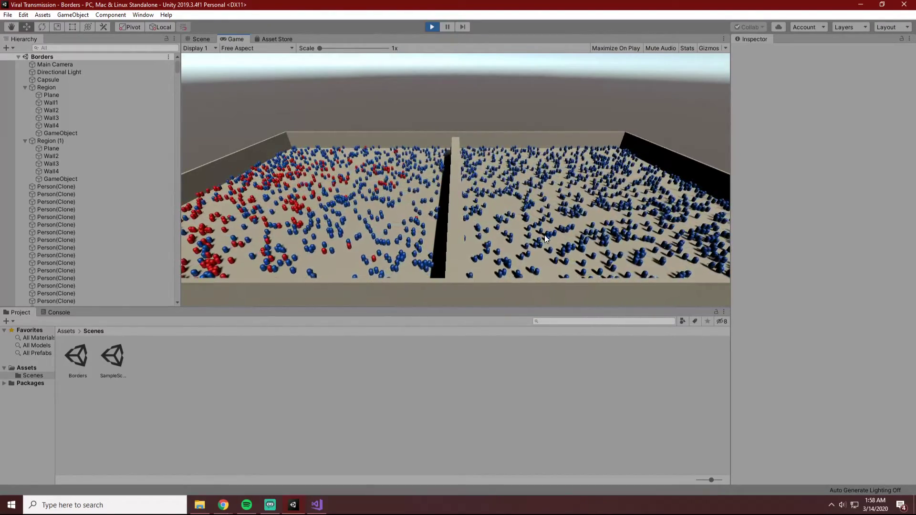
pyautogui.click(201, 39)
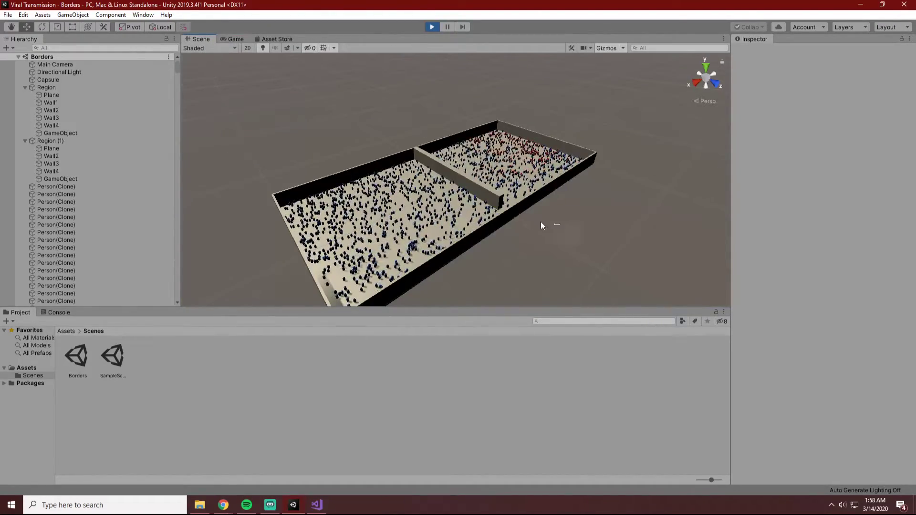
pyautogui.press('super')
pyautogui.click(577, 228)
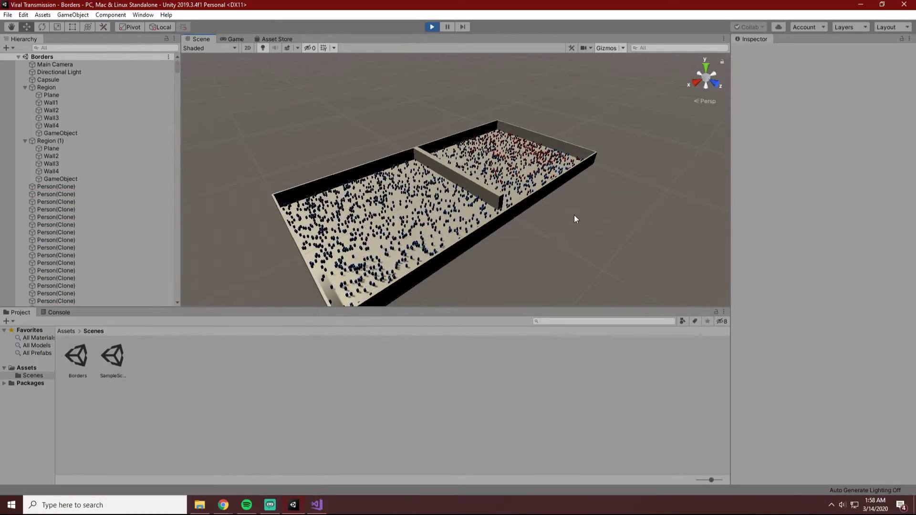
pyautogui.keyDown('alt'); pyautogui.moveTo(574, 213); pyautogui.dragTo(566, 262); pyautogui.keyUp('alt')
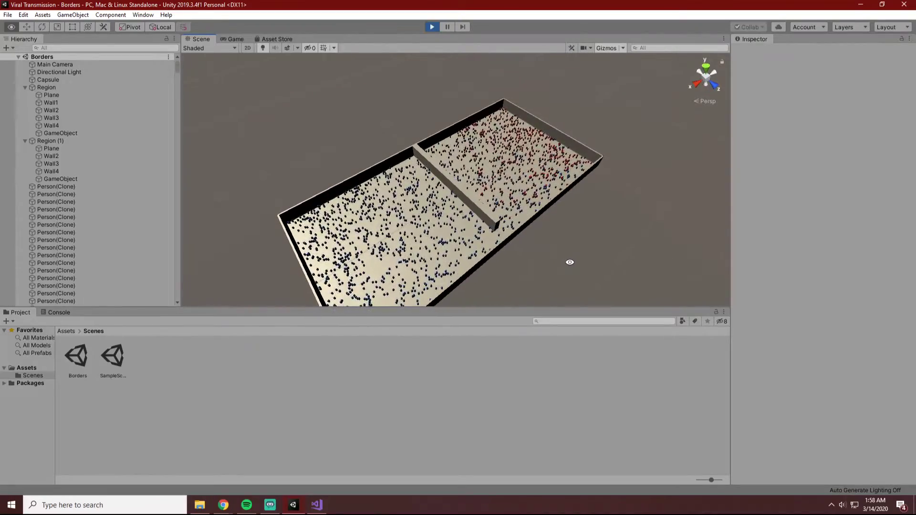
pyautogui.click(238, 39)
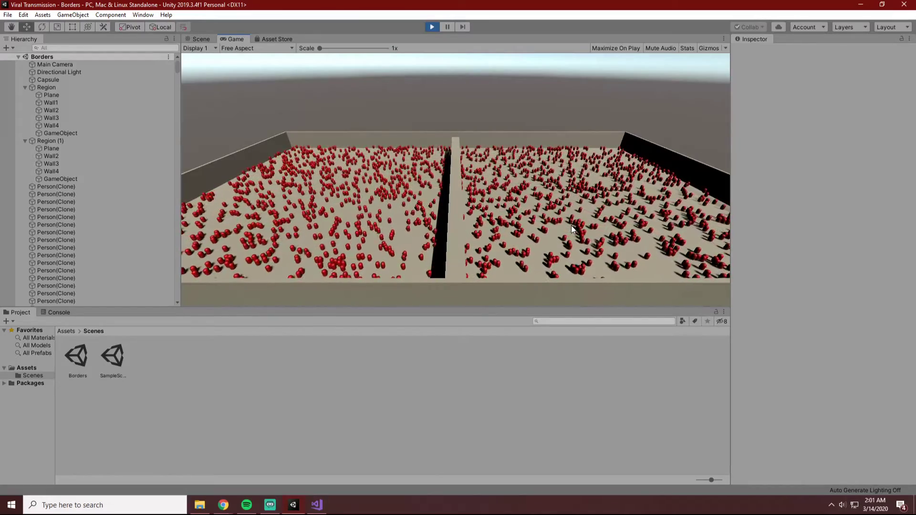
pyautogui.click(434, 28)
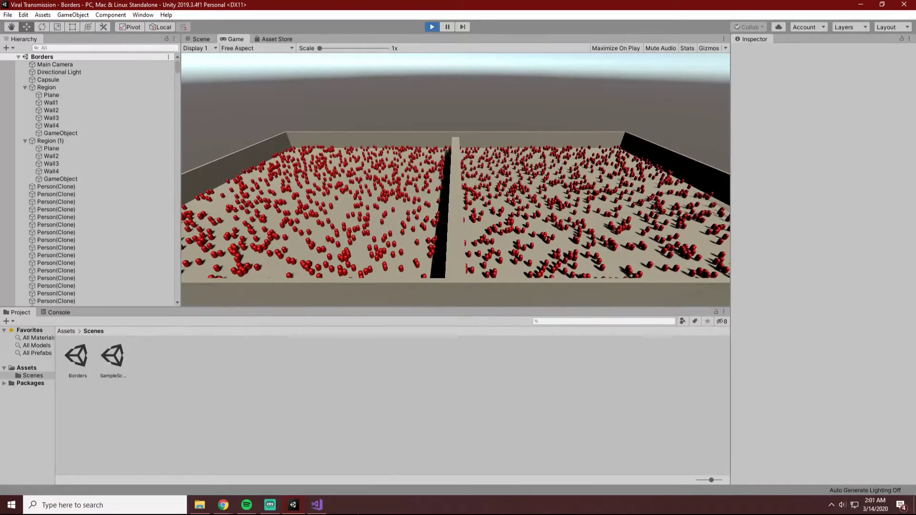
# In Individual.cs in Visual Studio, declare a non-public bool field named dying directly below infected and save the file.
pyautogui.click(316, 505)
pyautogui.scroll(9, 334, 144)
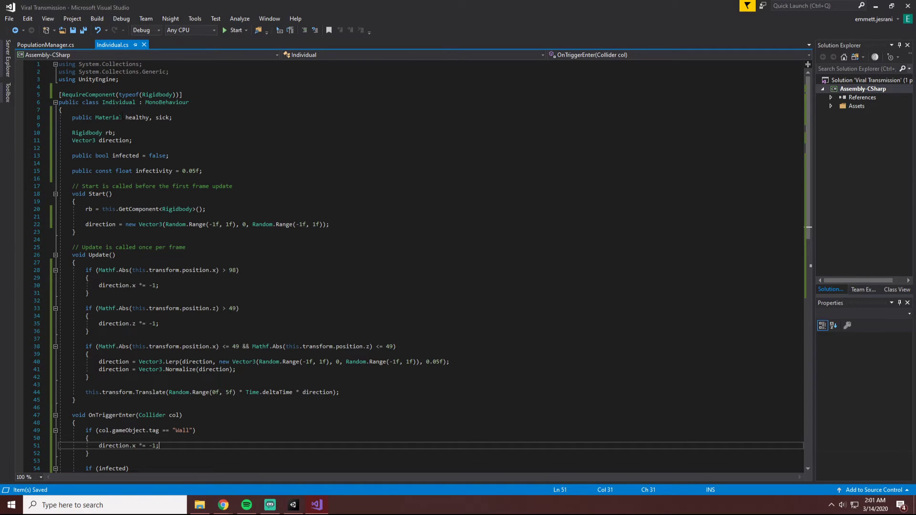
pyautogui.scroll(-2, 164, 128)
pyautogui.scroll(2, 196, 118)
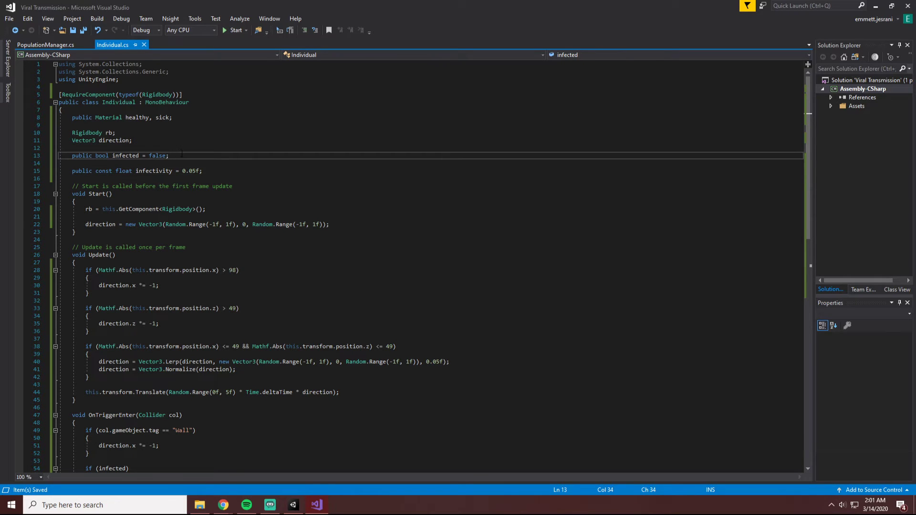
pyautogui.press('Return')
pyautogui.write('public')
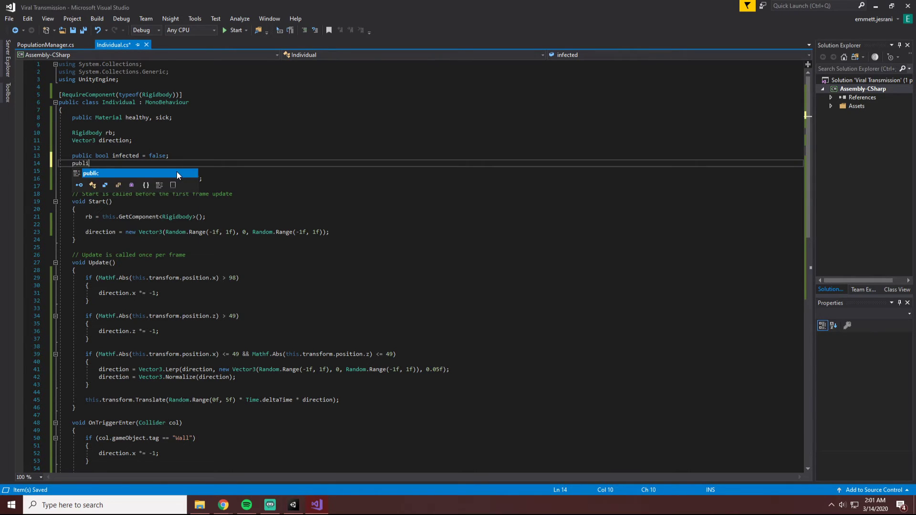
pyautogui.press('BackSpace')
pyautogui.press('BackSpace')
pyautogui.press('BackSpace')
pyautogui.press('BackSpace')
pyautogui.press('BackSpace')
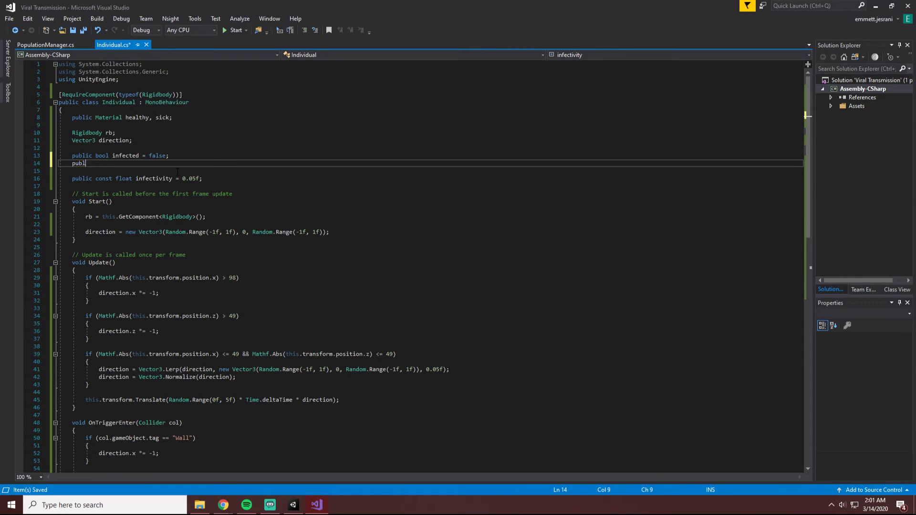
pyautogui.write('bool dying;')
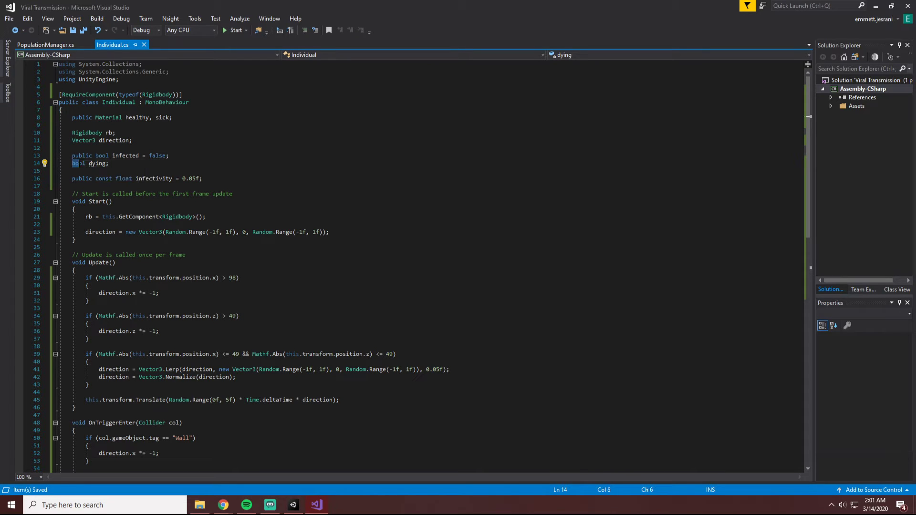
# Declare the float fields deathTime and recoveryTime in a single statement below dying, without initial values.
pyautogui.scroll(-6, 137, 237)
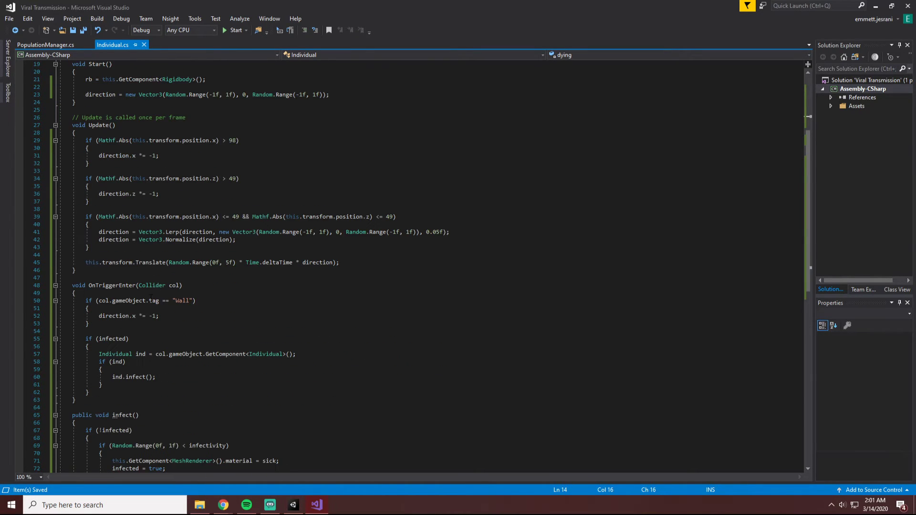
pyautogui.scroll(6, 159, 240)
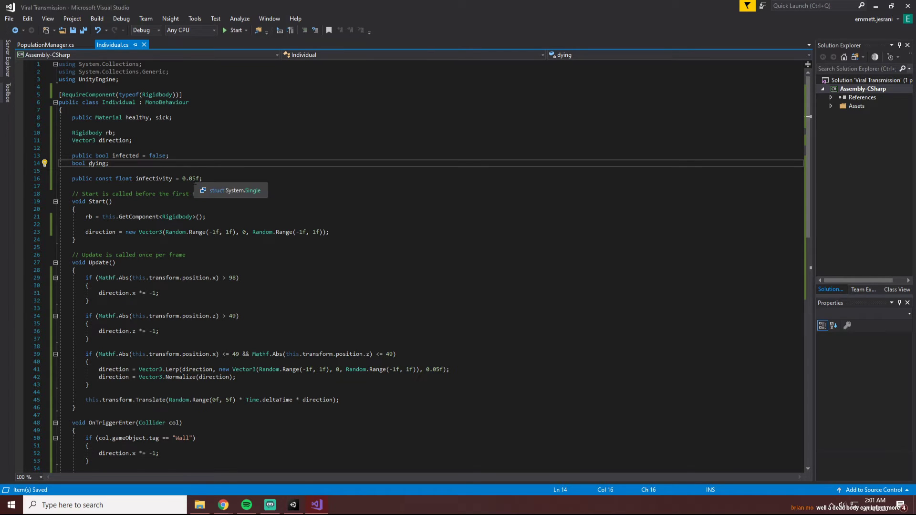
pyautogui.press('Return')
pyautogui.write('pu')
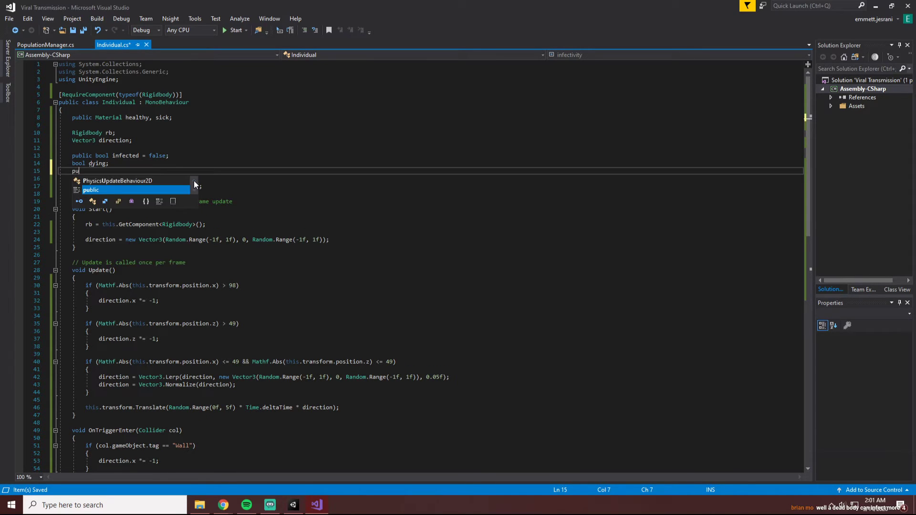
pyautogui.press('BackSpace')
pyautogui.press('BackSpace')
pyautogui.write('float d')
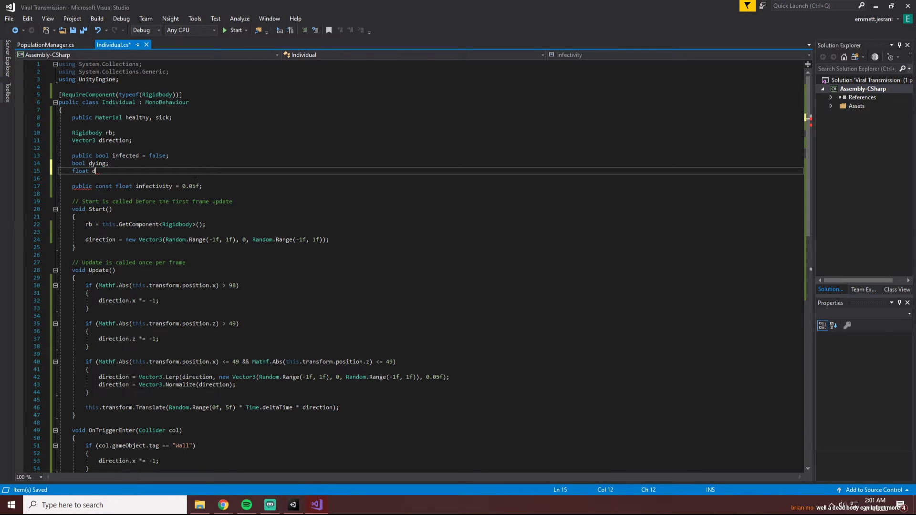
pyautogui.write('eathTime =')
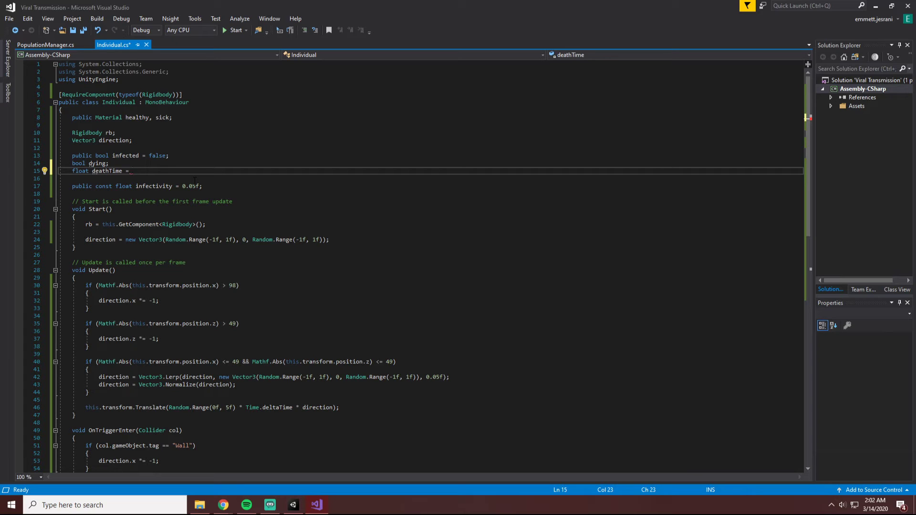
pyautogui.write('0.')
pyautogui.press('BackSpace')
pyautogui.press('BackSpace')
pyautogui.press('BackSpace')
pyautogui.write(', recoveryTime;')
# Review the dying, deathTime and recoveryTime declarations and save Individual.cs.
pyautogui.moveTo(92, 171); pyautogui.dragTo(170, 171)
pyautogui.click(92, 163)
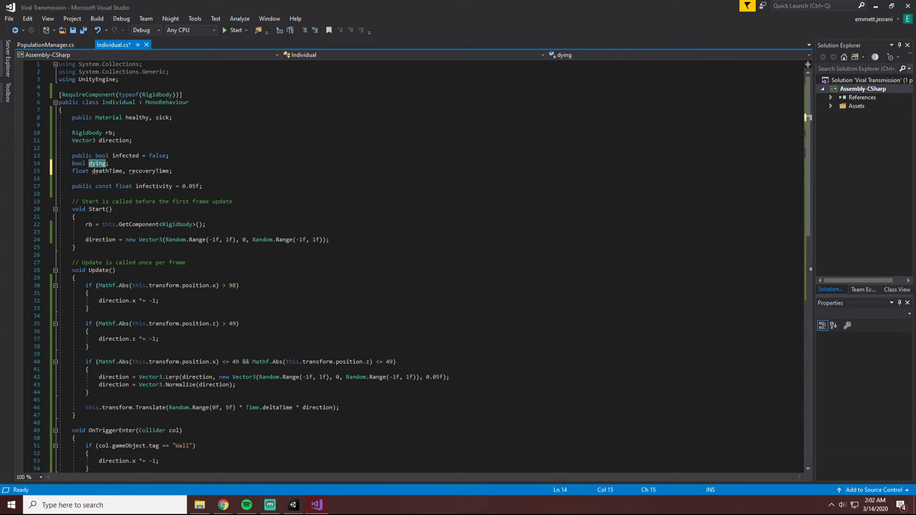
pyautogui.click(131, 172)
pyautogui.click(112, 172)
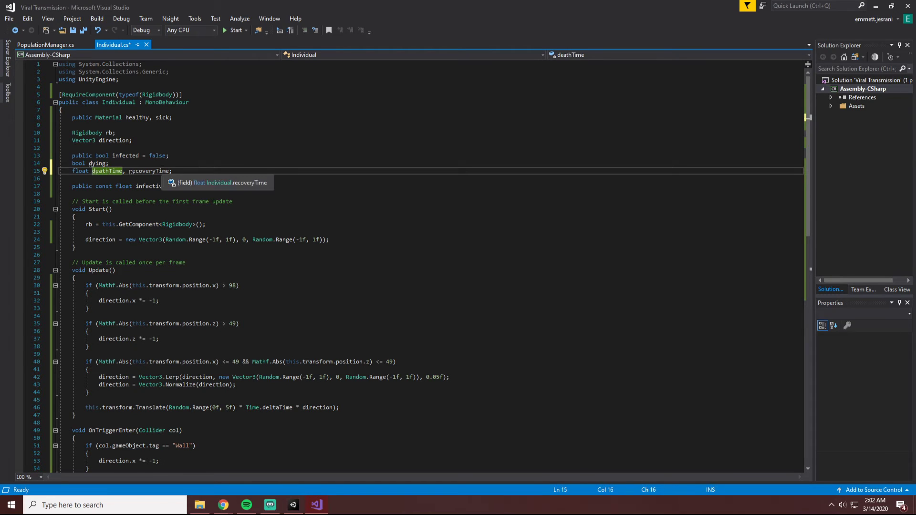
pyautogui.doubleClick(154, 172)
pyautogui.click(108, 171)
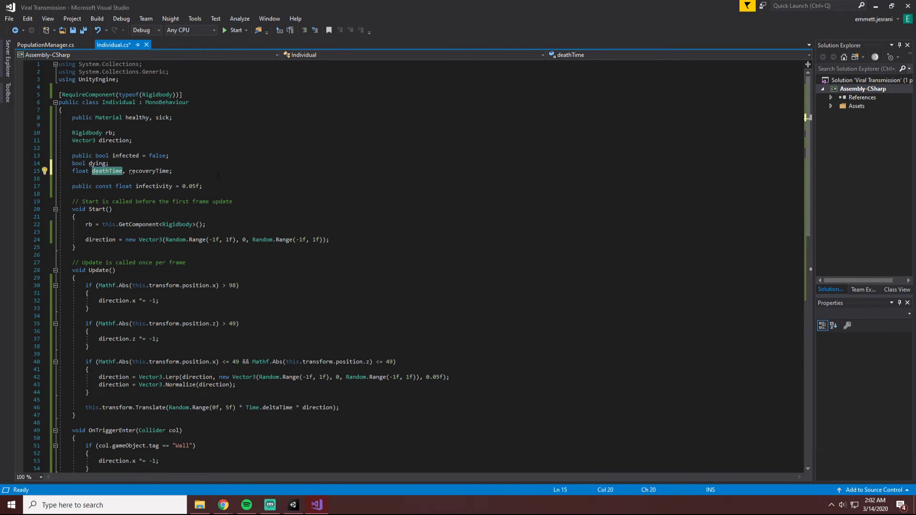
pyautogui.click(185, 178)
pyautogui.hotkey('ctrl', 's')
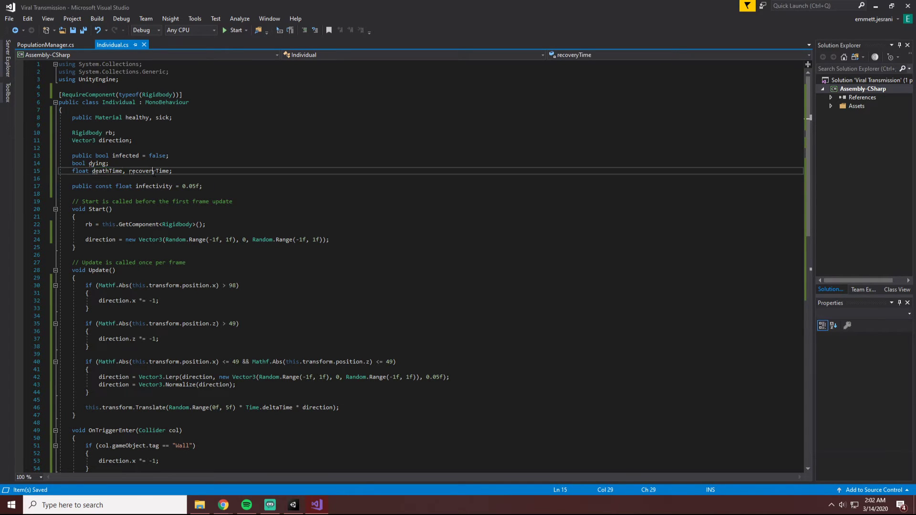
# Insert a blank line between the infected and dying fields, save Individual.cs, and switch to Unity.
pyautogui.doubleClick(108, 171)
pyautogui.click(187, 157)
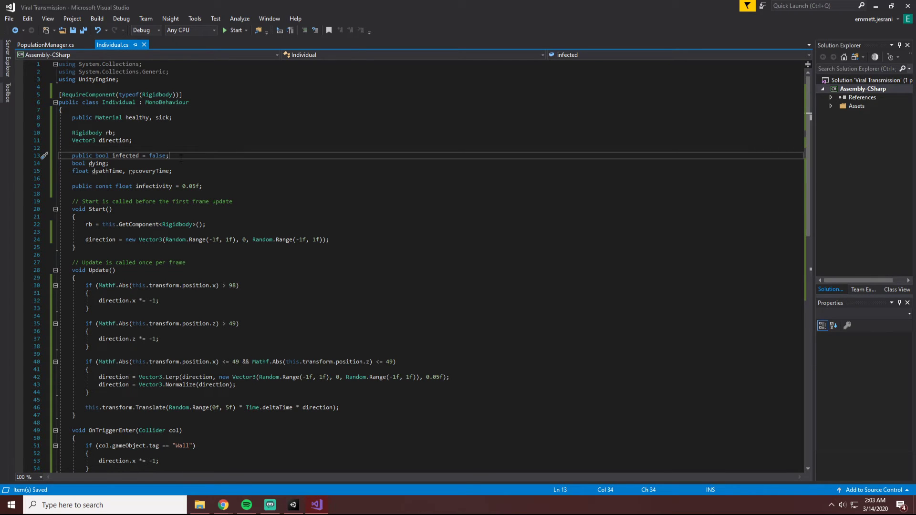
pyautogui.press('Return')
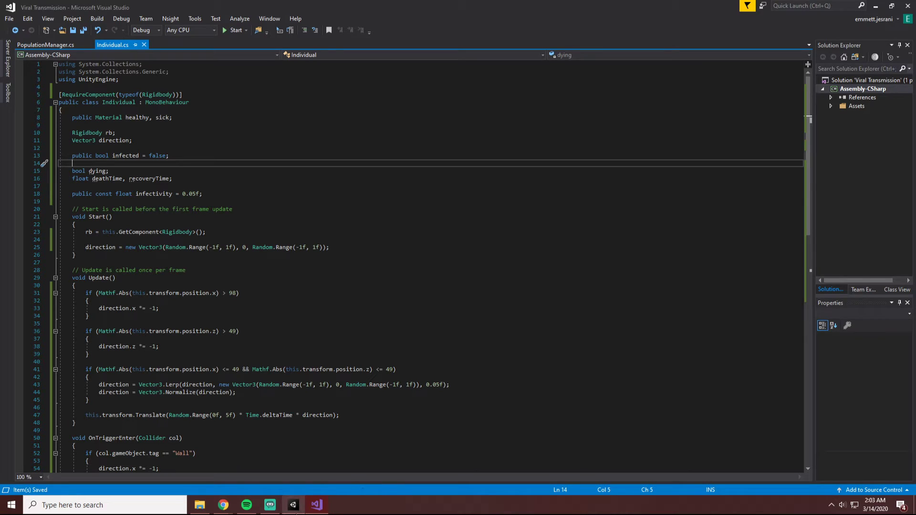
pyautogui.click(293, 505)
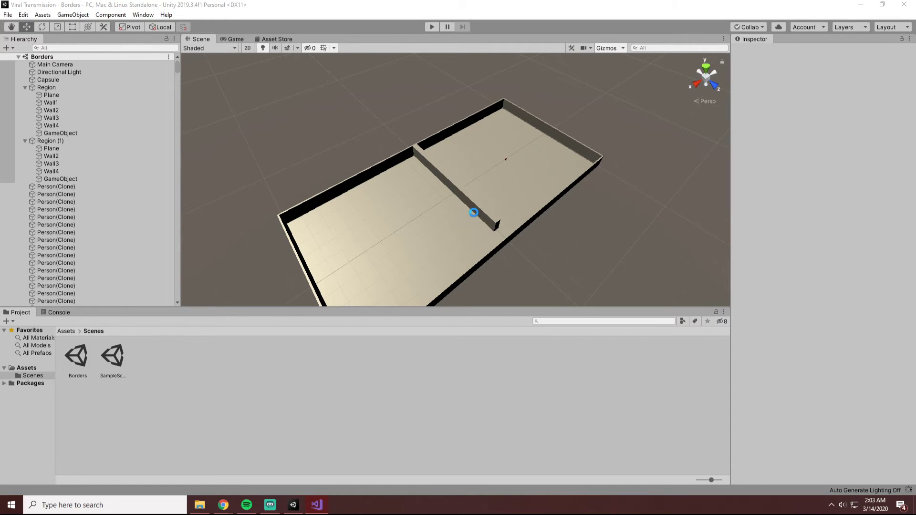
# Set the Z scale of Wall3, the dividing wall between the two regions, to 98.
pyautogui.click(483, 211)
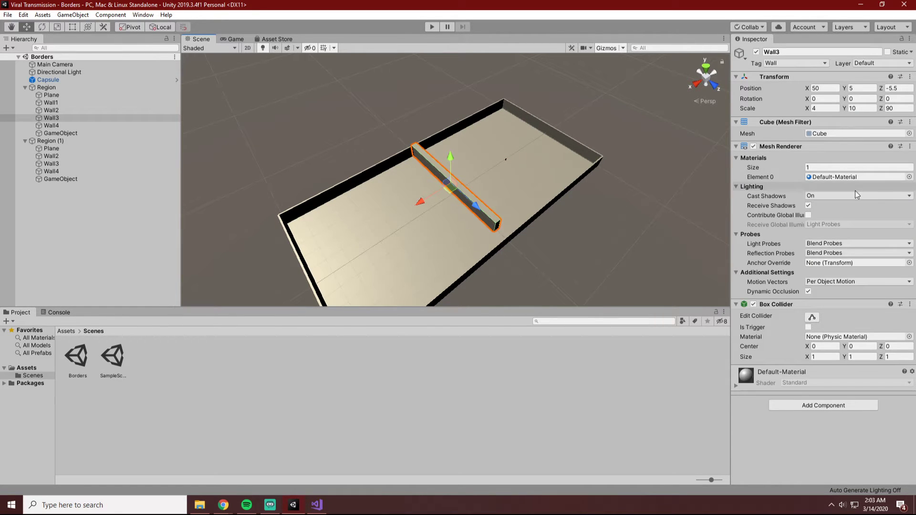
pyautogui.click(898, 87)
pyautogui.click(895, 107)
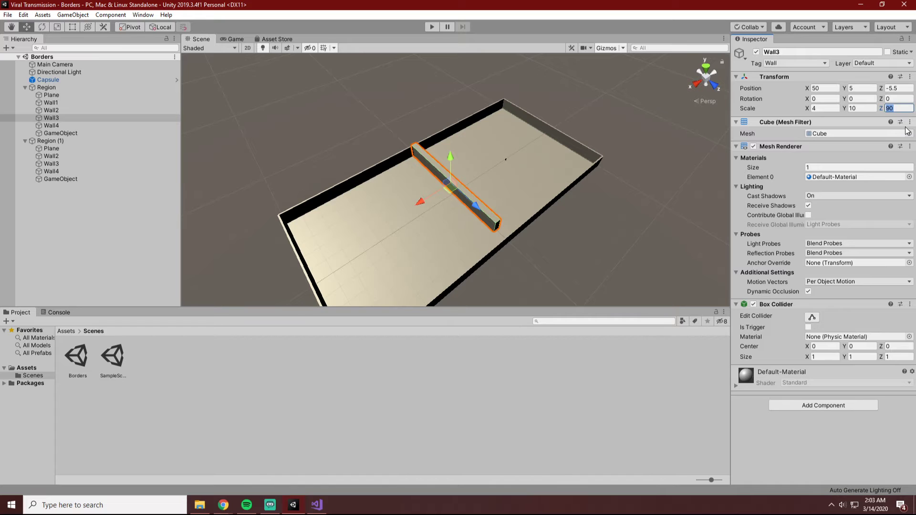
pyautogui.write('9')
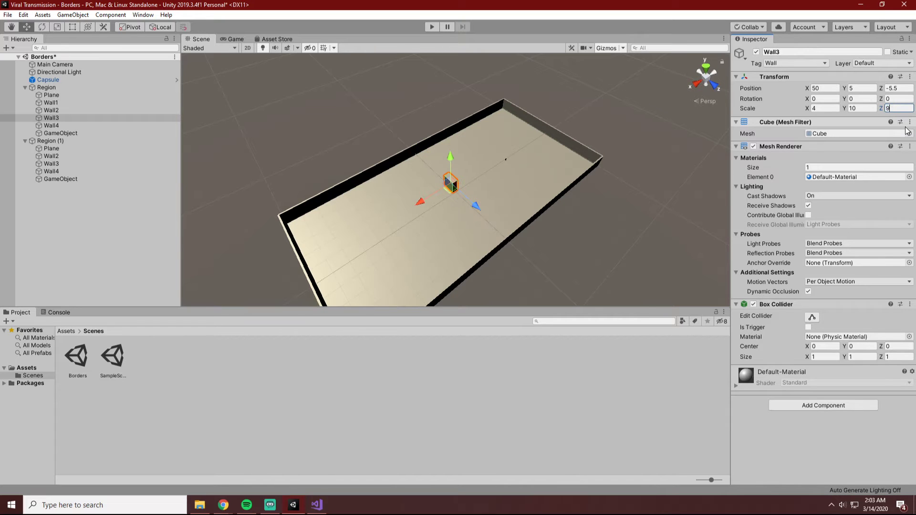
pyautogui.write('8')
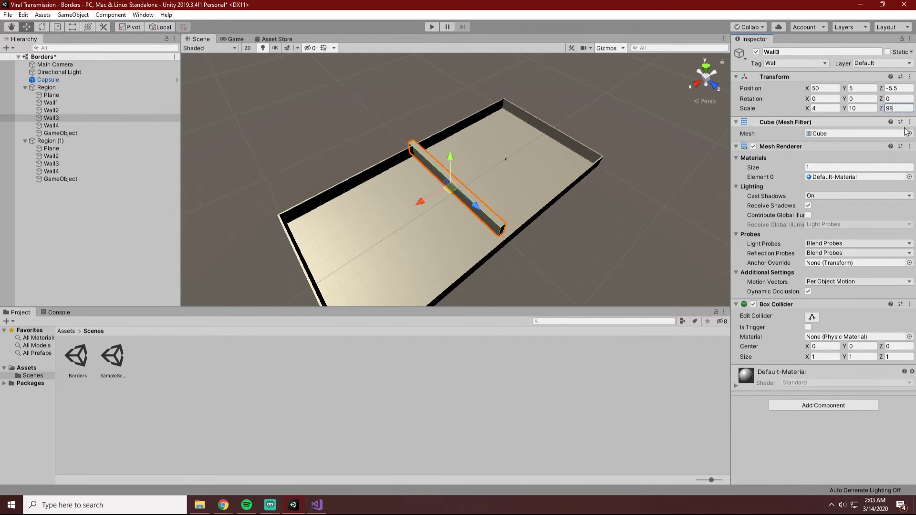
# Set the dividing wall's Z position to -1.5, check its fit between the outer walls, and save the scene.
pyautogui.click(899, 89)
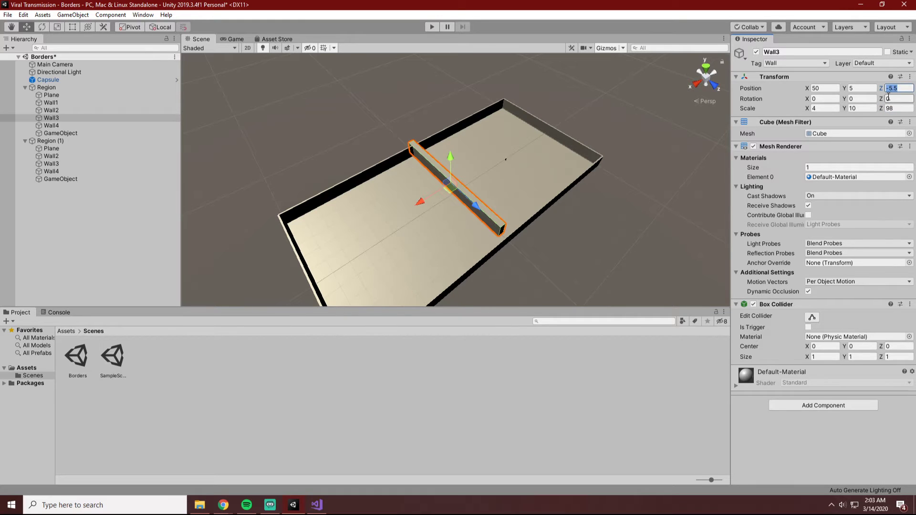
pyautogui.write('-')
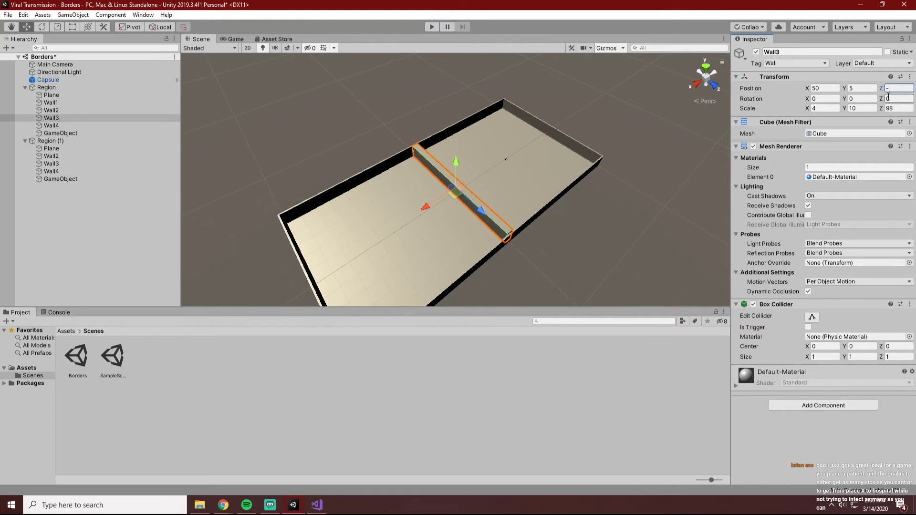
pyautogui.write('1.5')
pyautogui.click(405, 75)
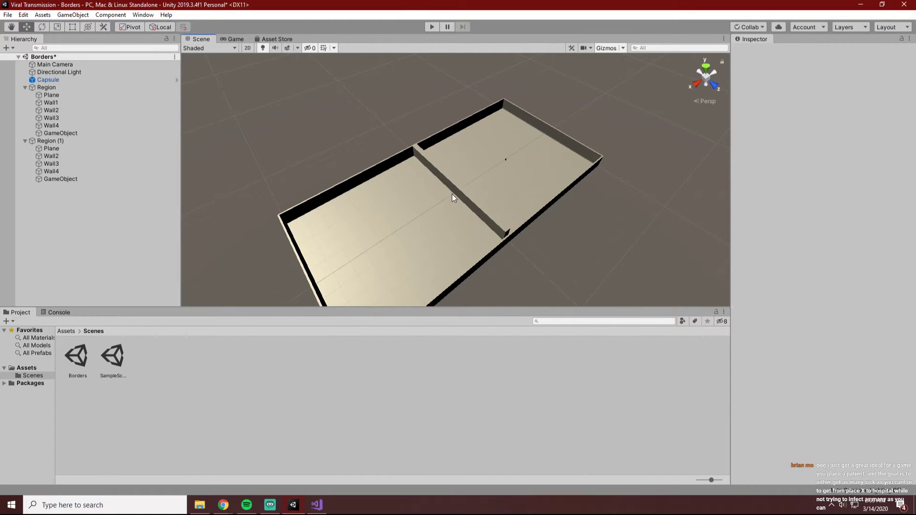
pyautogui.keyDown('alt'); pyautogui.moveTo(453, 194); pyautogui.dragTo(579, 240); pyautogui.keyUp('alt')
pyautogui.click(492, 195)
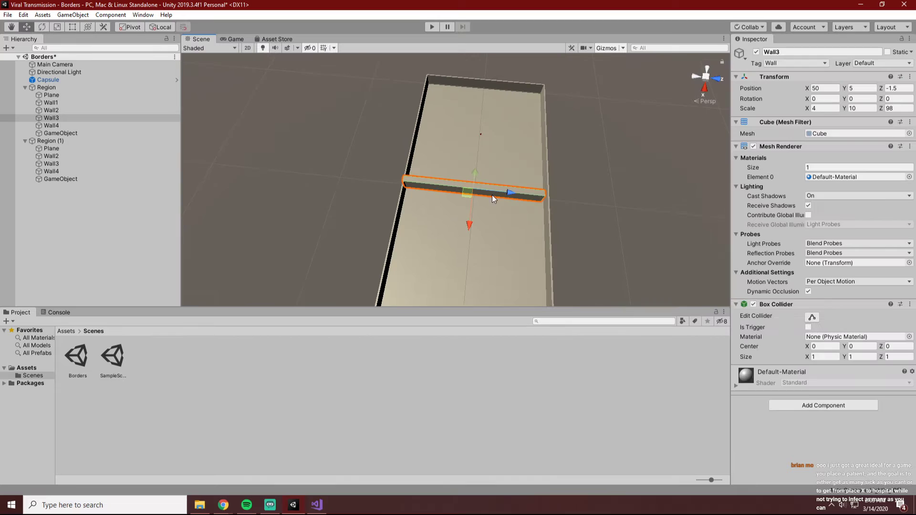
pyautogui.click(609, 202)
pyautogui.hotkey('ctrl', 's')
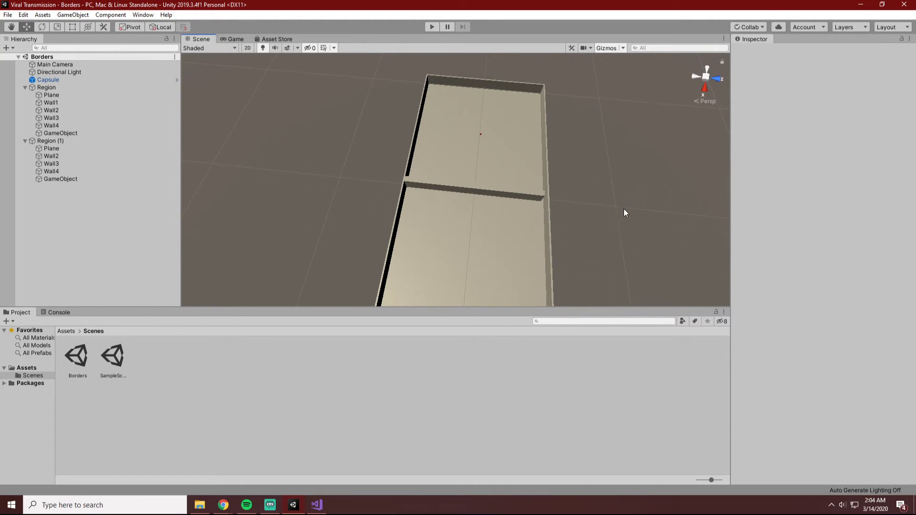
# Run the simulation, watch the infection spread across both regions in the Scene view, and stop the run.
pyautogui.keyDown('alt'); pyautogui.moveTo(608, 230); pyautogui.dragTo(403, 161); pyautogui.keyUp('alt')
pyautogui.scroll(3, 493, 182)
pyautogui.scroll(4, 493, 181)
pyautogui.keyDown('alt'); pyautogui.moveTo(541, 234); pyautogui.dragTo(50, 262); pyautogui.keyUp('alt')
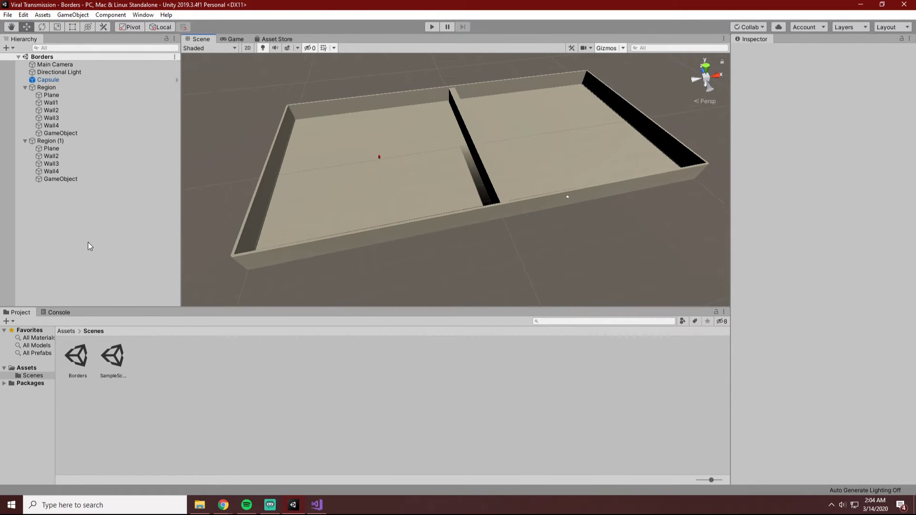
pyautogui.click(429, 27)
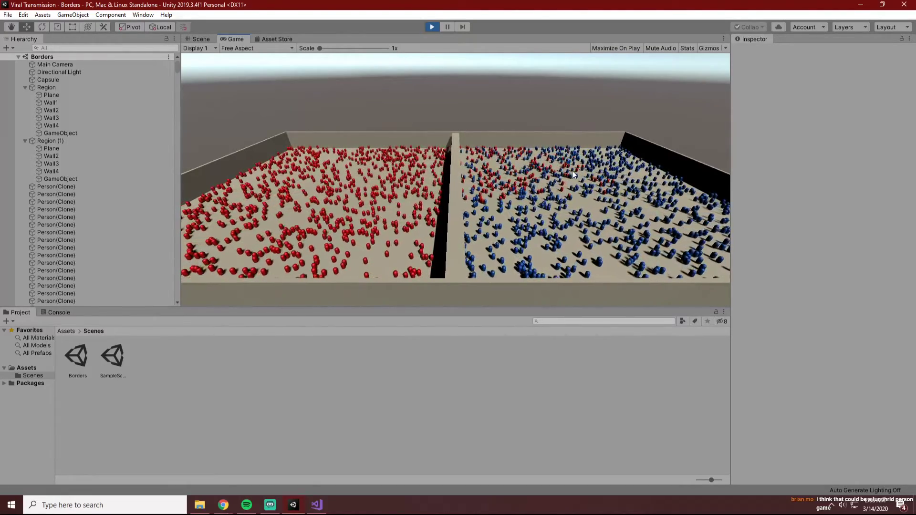
pyautogui.click(199, 39)
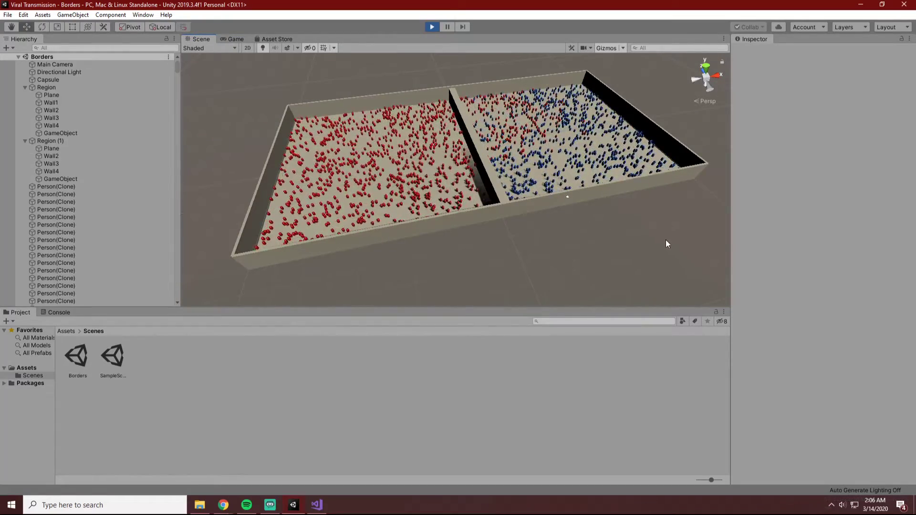
pyautogui.keyDown('alt'); pyautogui.moveTo(665, 240); pyautogui.dragTo(548, 248); pyautogui.keyUp('alt')
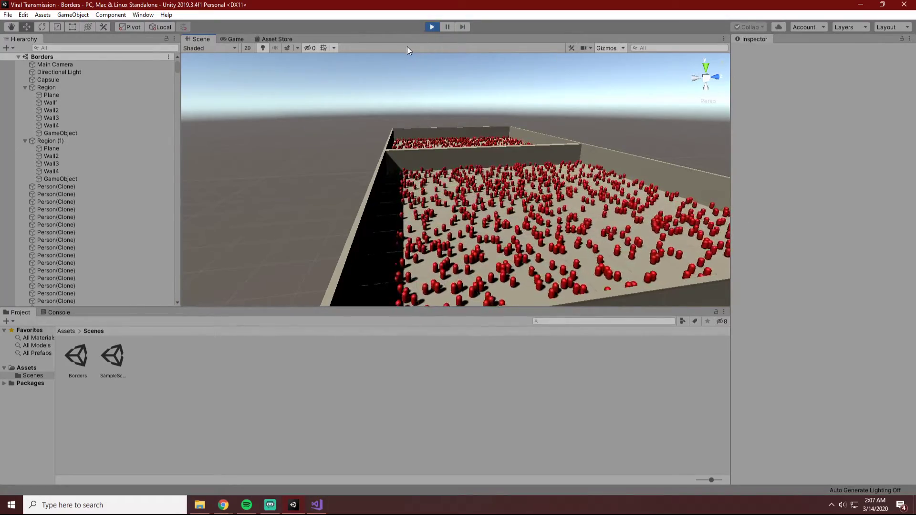
pyautogui.click(432, 27)
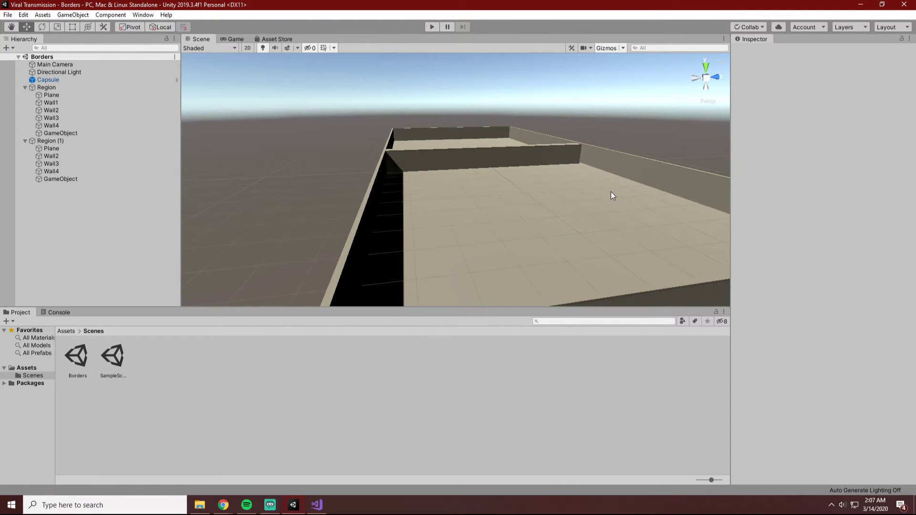
# Run the simulation again with the Scene view showing the dividing wall and both regions.
pyautogui.keyDown('alt'); pyautogui.moveTo(607, 205); pyautogui.dragTo(473, 255); pyautogui.keyUp('alt')
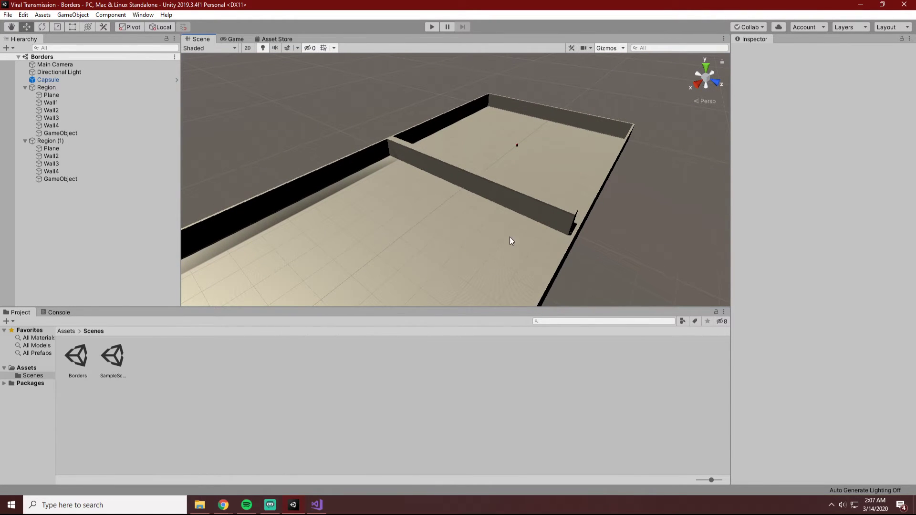
pyautogui.keyDown('alt'); pyautogui.moveTo(580, 246); pyautogui.dragTo(600, 257); pyautogui.keyUp('alt')
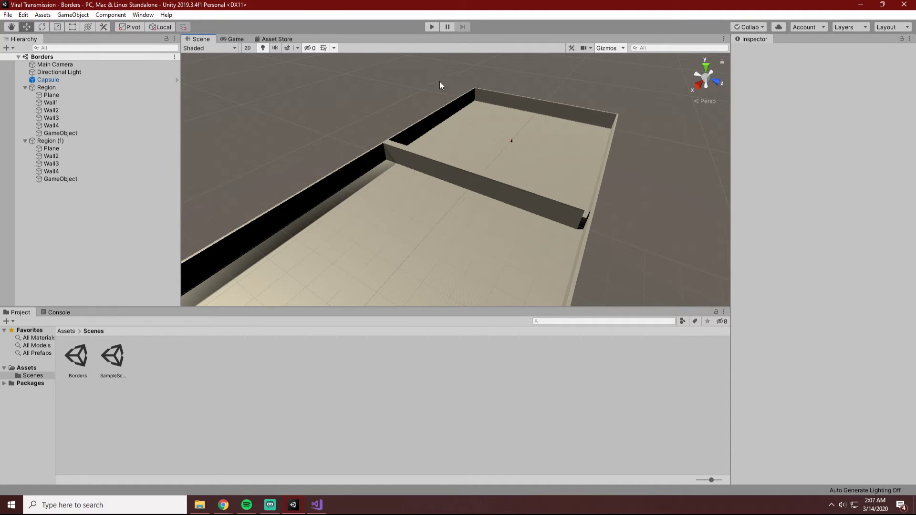
pyautogui.click(433, 27)
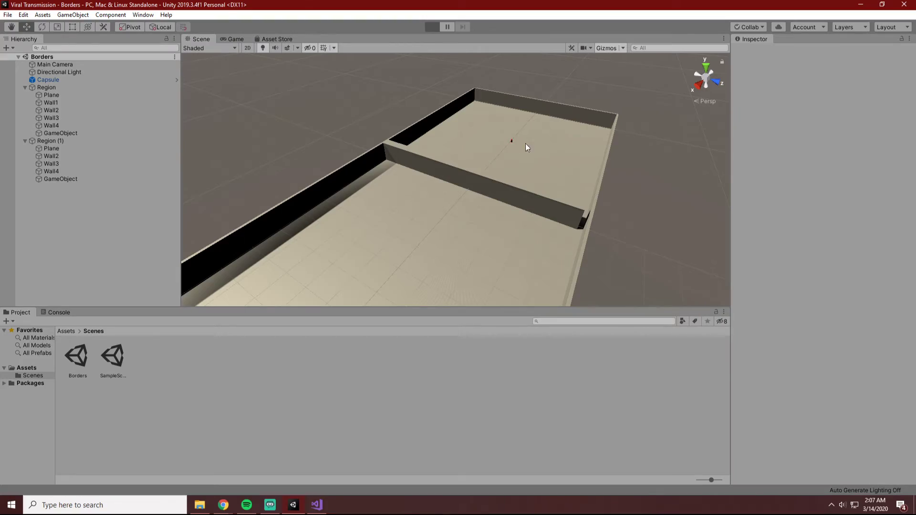
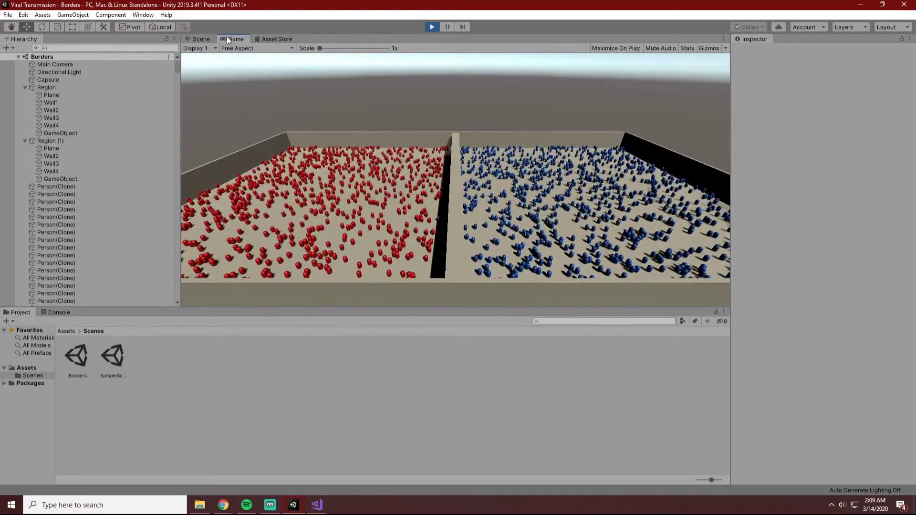
# Examine in the Scene view how the infection spreads through the gap at the end of the dividing wall.
pyautogui.click(201, 39)
pyautogui.press('super')
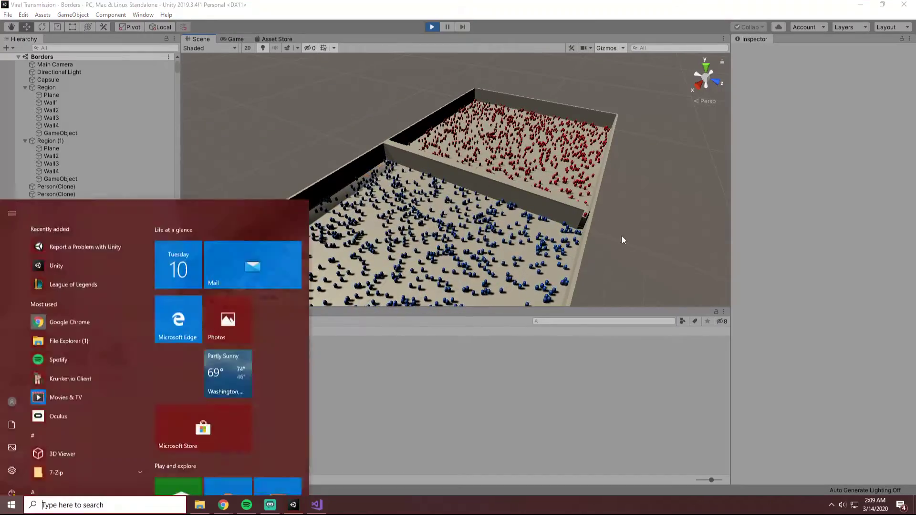
pyautogui.press('super')
pyautogui.keyDown('alt'); pyautogui.moveTo(609, 232); pyautogui.dragTo(598, 216); pyautogui.keyUp('alt')
pyautogui.scroll(4, 597, 216)
pyautogui.keyDown('alt'); pyautogui.moveTo(683, 238); pyautogui.dragTo(681, 234); pyautogui.keyUp('alt')
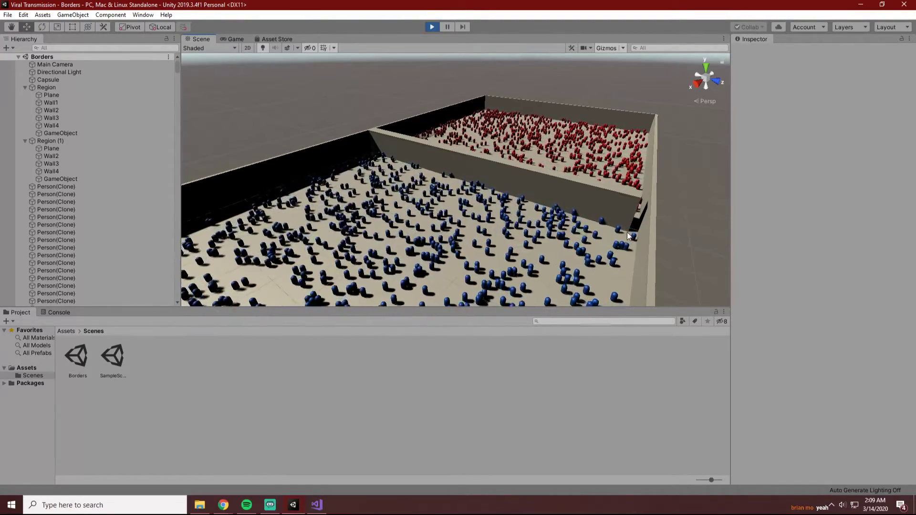
pyautogui.keyDown('alt'); pyautogui.moveTo(627, 232); pyautogui.dragTo(647, 246); pyautogui.keyUp('alt')
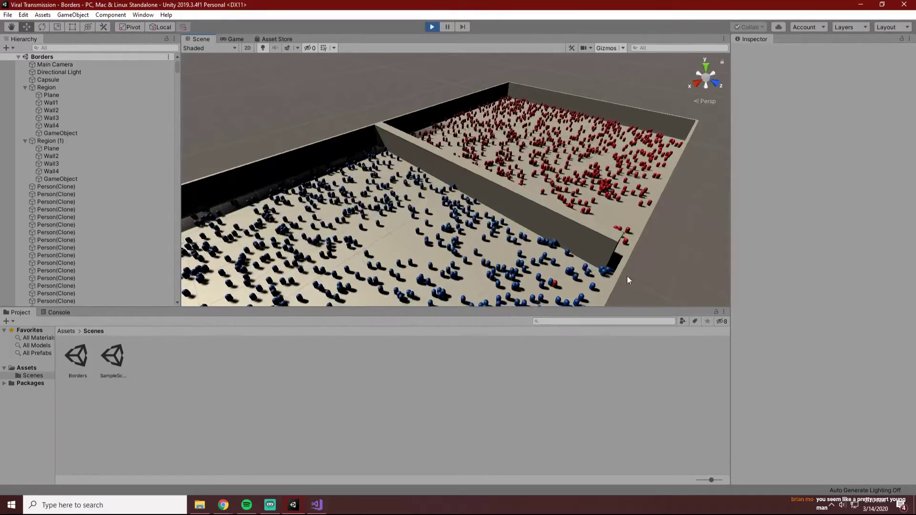
pyautogui.scroll(-3, 643, 279)
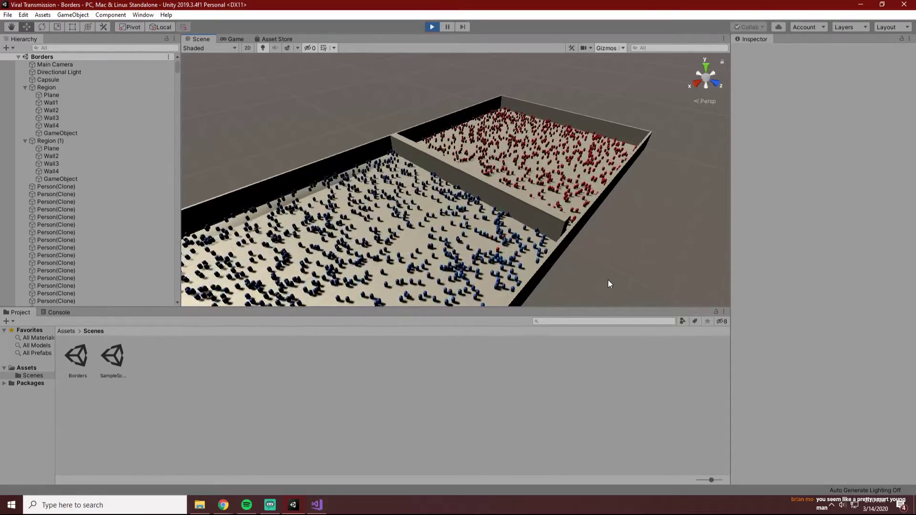
pyautogui.scroll(3, 608, 280)
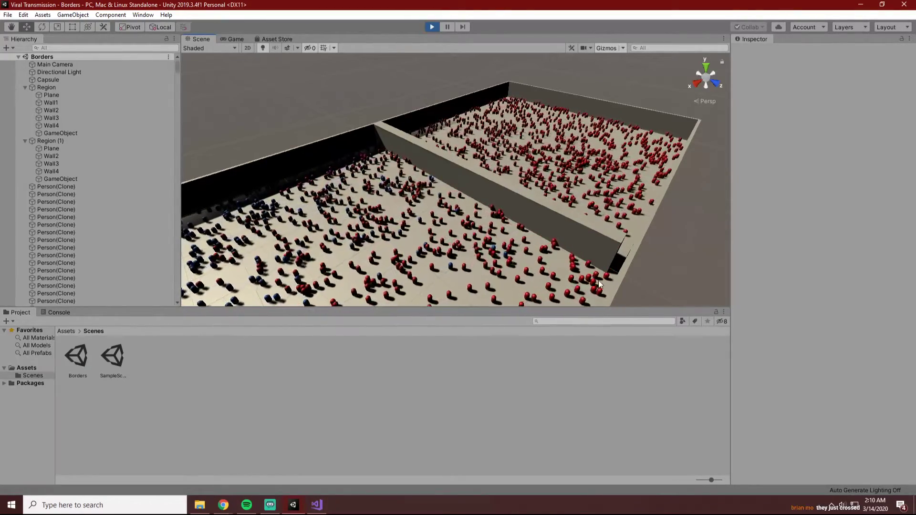
pyautogui.scroll(3, 651, 289)
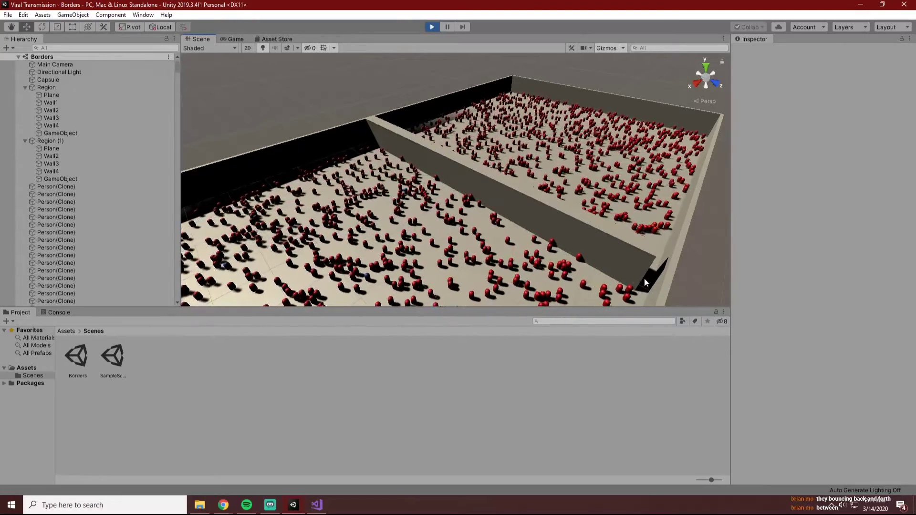
# Inspect Wall3 and the people's movement around its open end, checking the wall-collision code in Individual.cs.
pyautogui.click(542, 211)
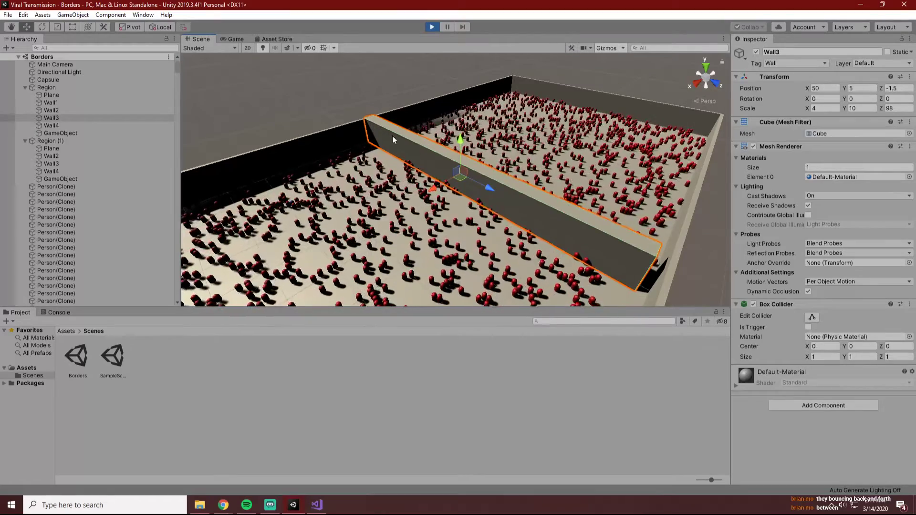
pyautogui.click(317, 505)
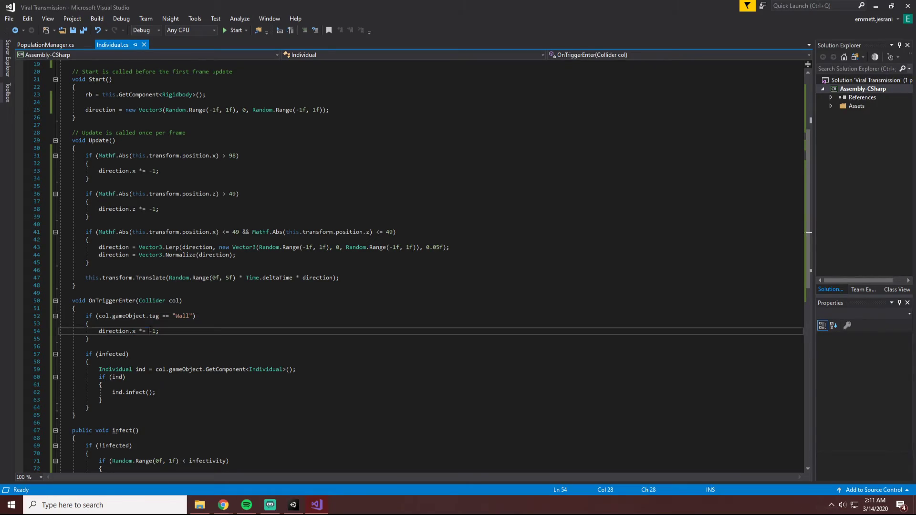
pyautogui.click(293, 504)
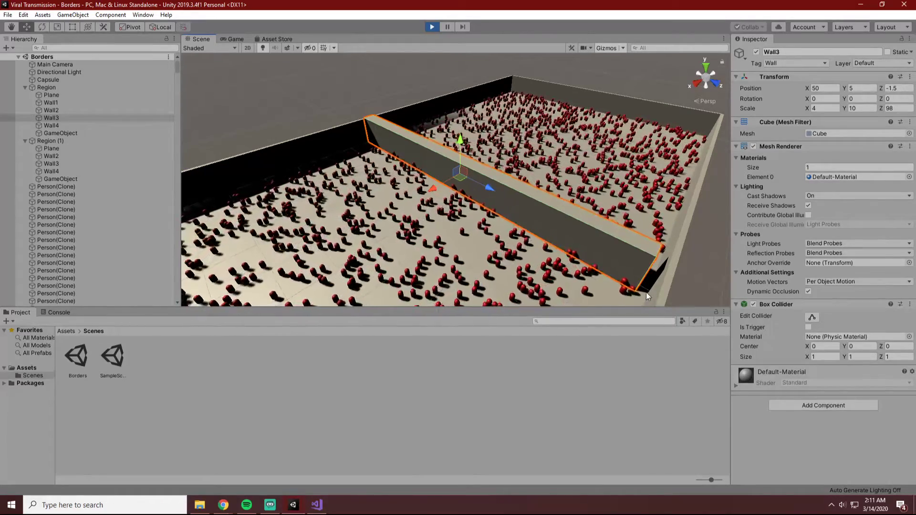
pyautogui.scroll(-3, 653, 276)
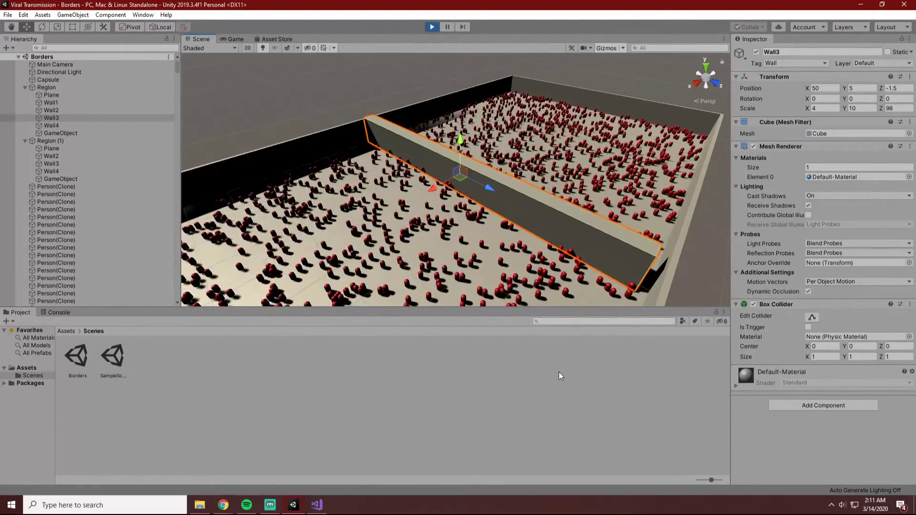
pyautogui.scroll(3, 662, 289)
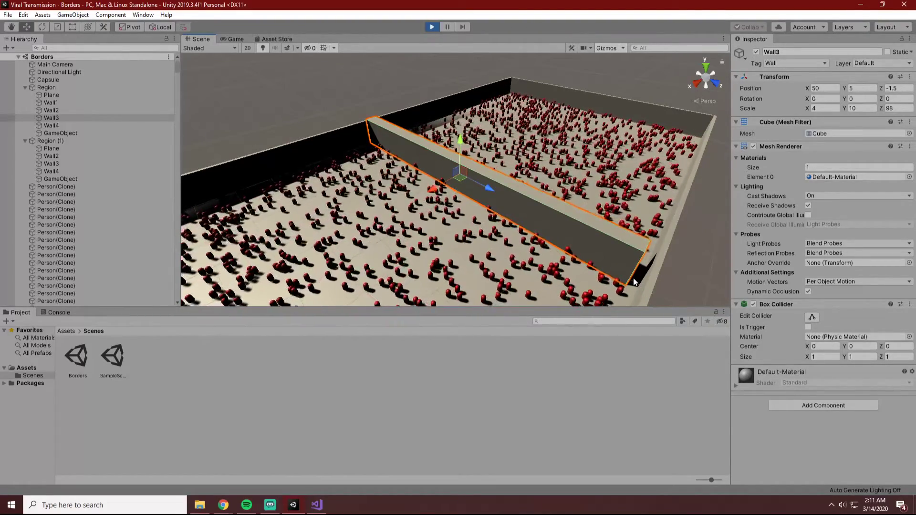
pyautogui.scroll(-2, 668, 260)
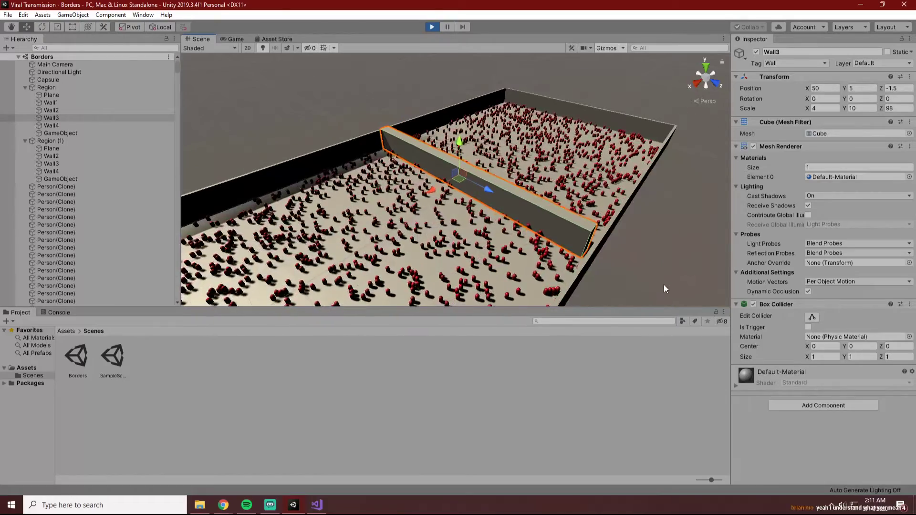
pyautogui.scroll(1, 633, 270)
pyautogui.scroll(1, 632, 272)
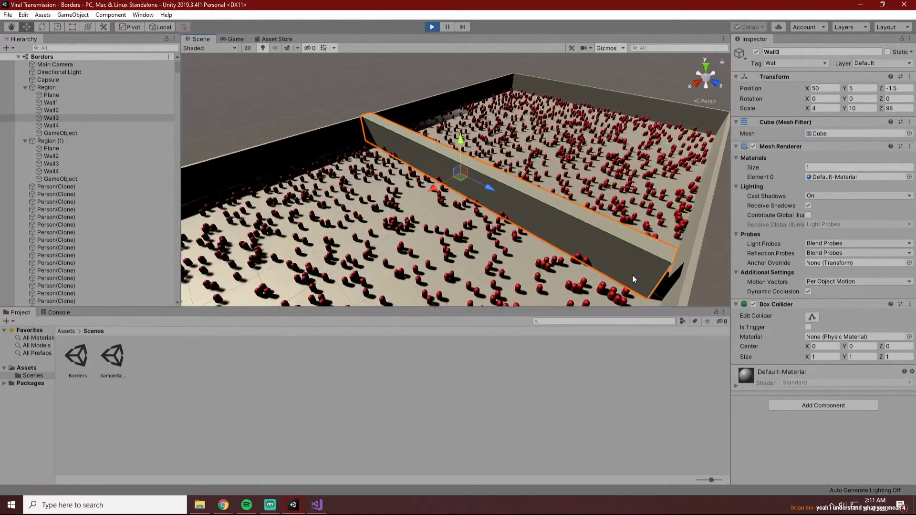
pyautogui.scroll(-2, 617, 288)
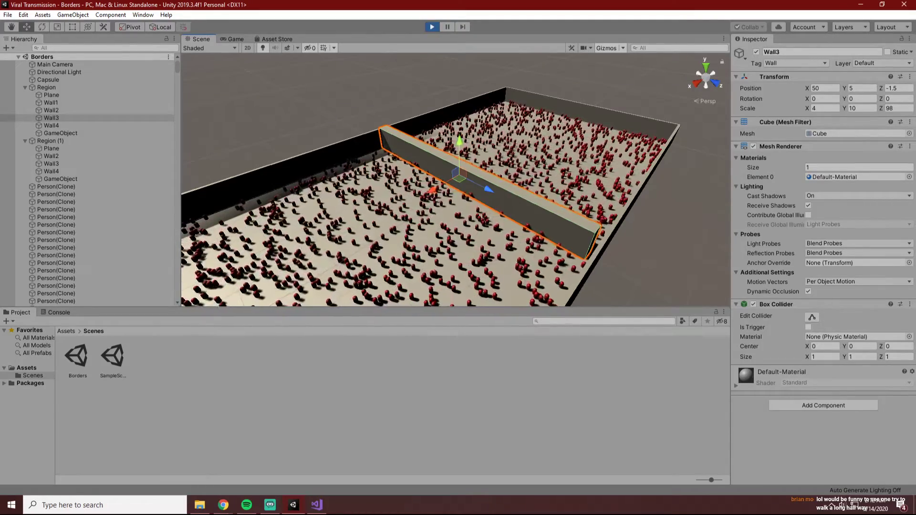
pyautogui.hotkey('alt', 'Tab')
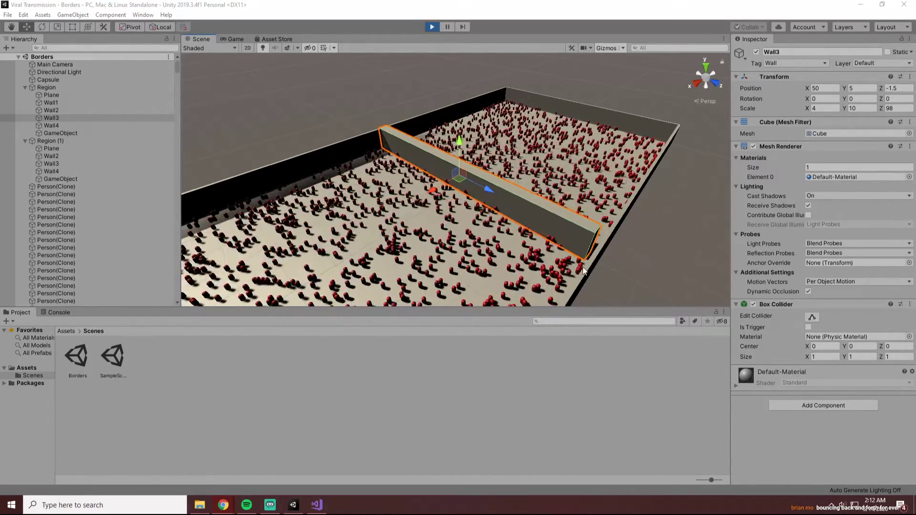
pyautogui.scroll(8, 583, 270)
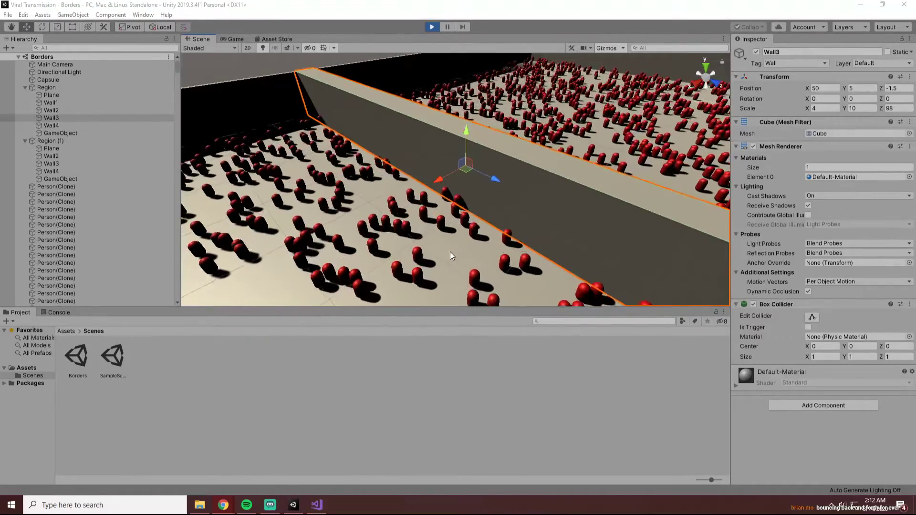
# In Visual Studio, set the direction Lerp factor in the Update method of Individual.cs to 0.5f and save the script.
pyautogui.hotkey('alt', 'Tab')
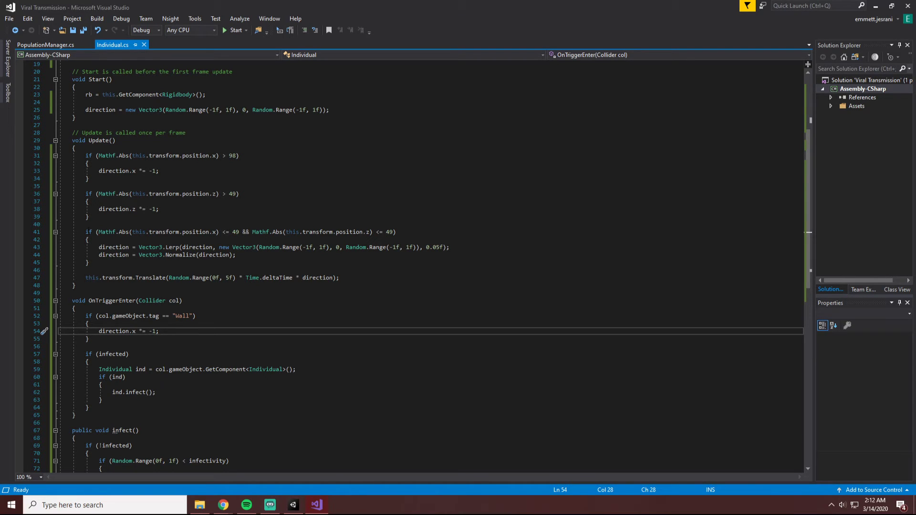
pyautogui.click(159, 266)
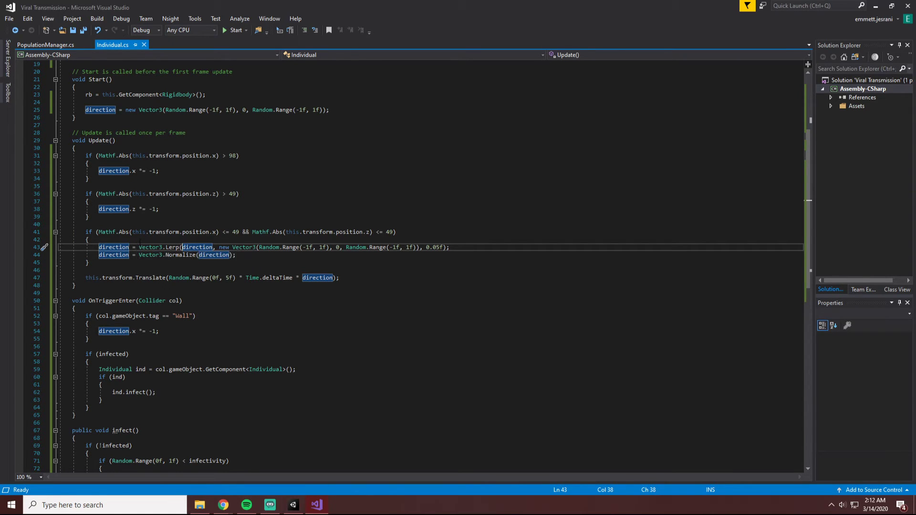
pyautogui.moveTo(154, 247); pyautogui.dragTo(223, 255)
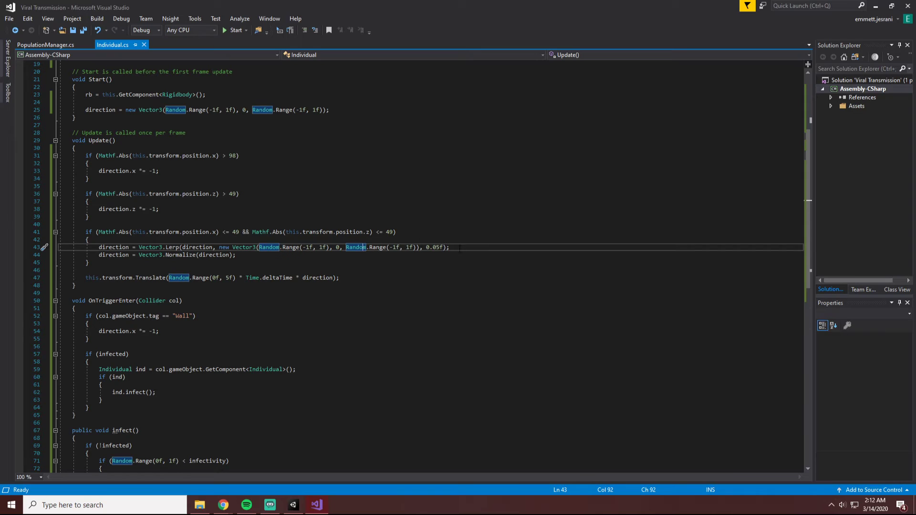
pyautogui.click(282, 510)
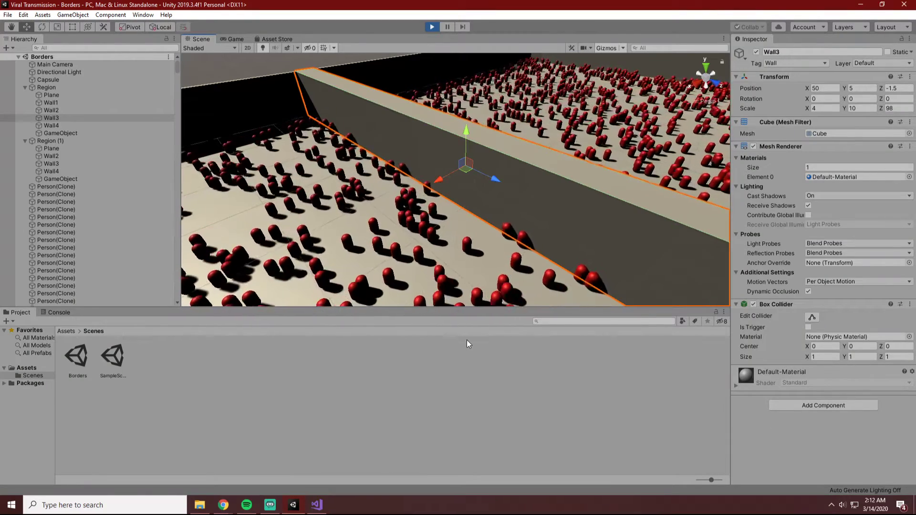
pyautogui.scroll(-1, 517, 198)
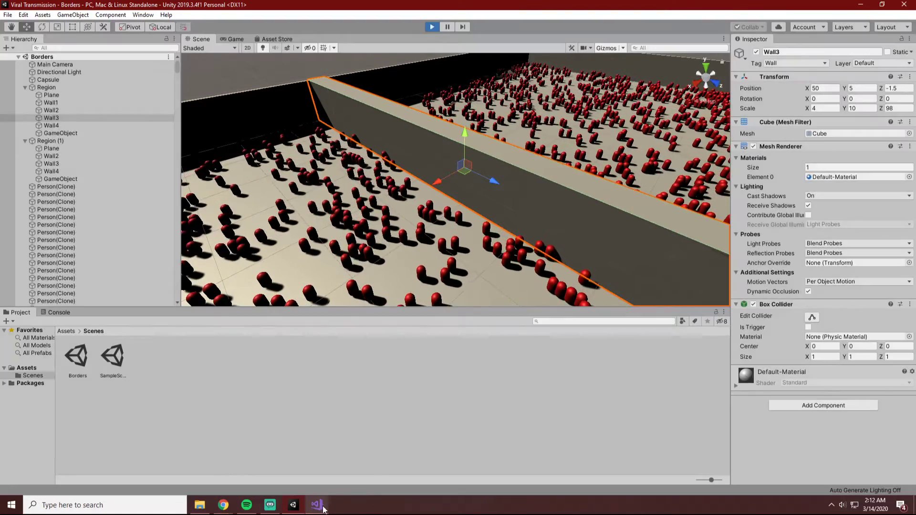
pyautogui.click(316, 505)
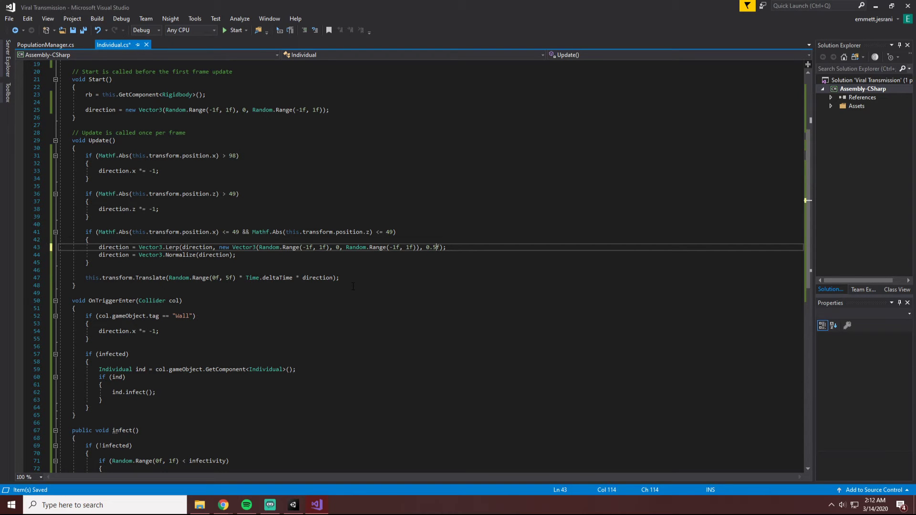
pyautogui.click(292, 506)
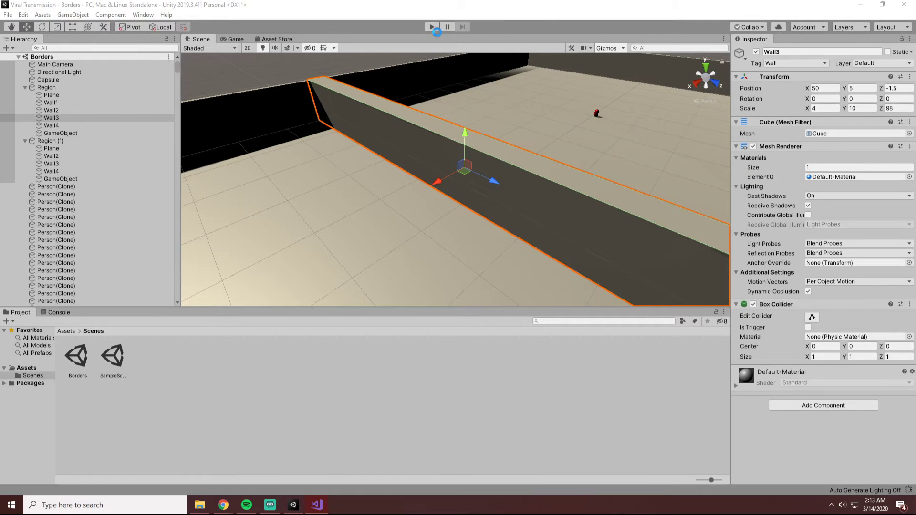
# Run the simulation in Unity with the updated script and show both regions and the wall gap in the Scene view.
pyautogui.click(429, 26)
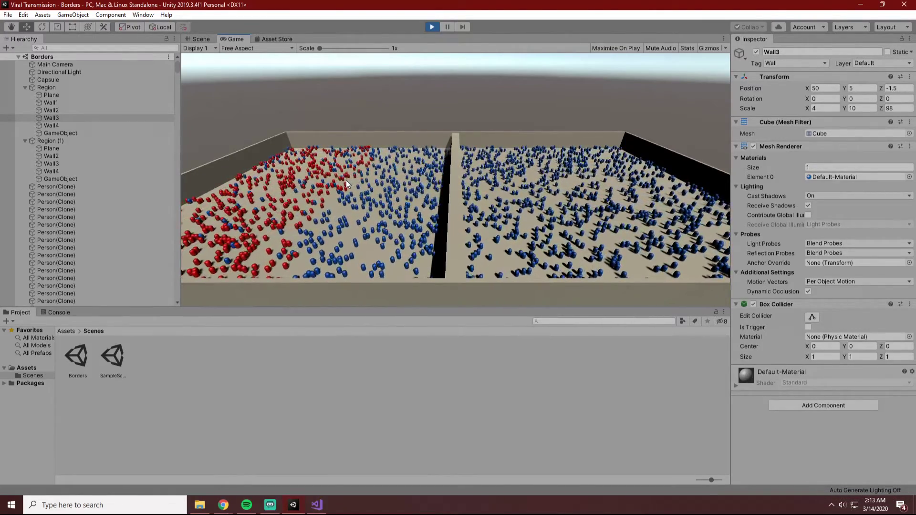
pyautogui.click(212, 37)
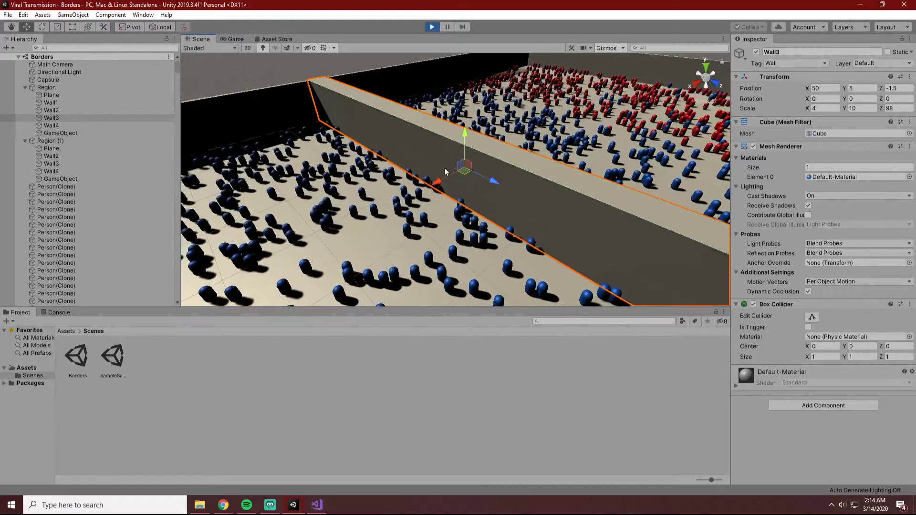
pyautogui.click(313, 62)
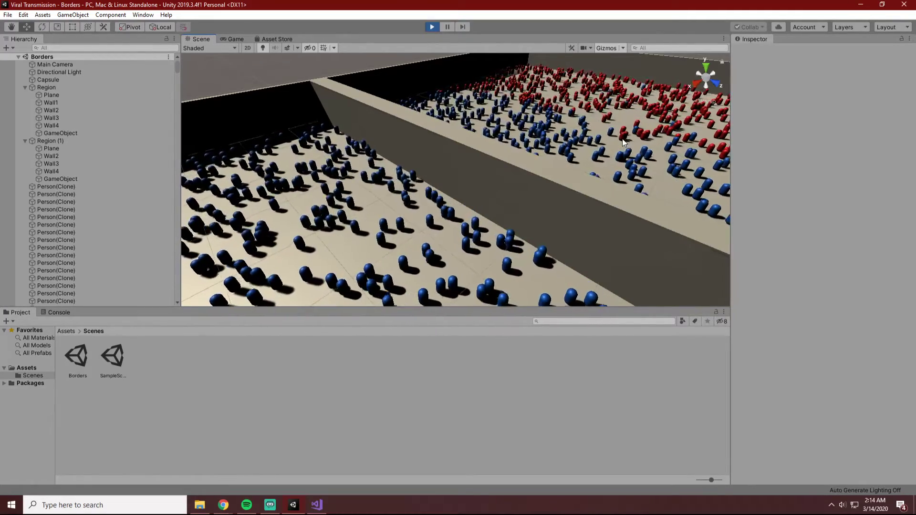
pyautogui.press('super')
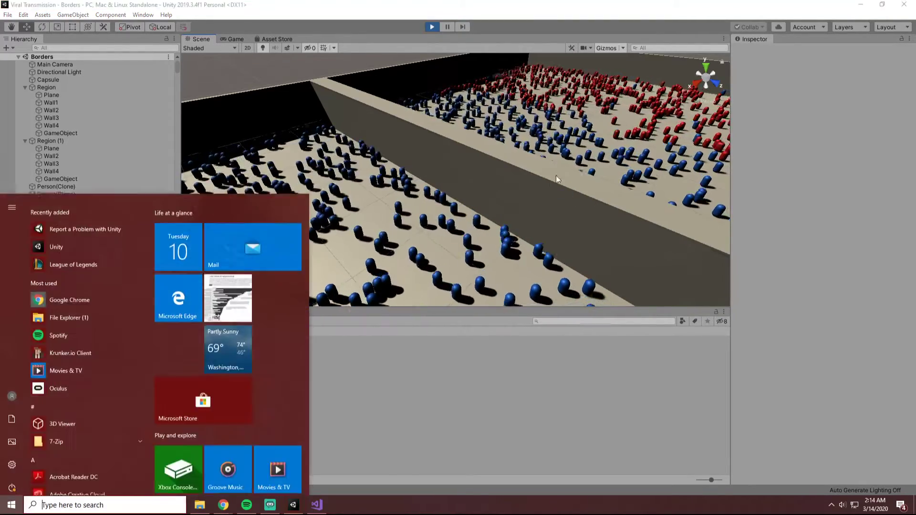
pyautogui.click(294, 54)
pyautogui.scroll(-3, 489, 154)
pyautogui.scroll(-3, 489, 154)
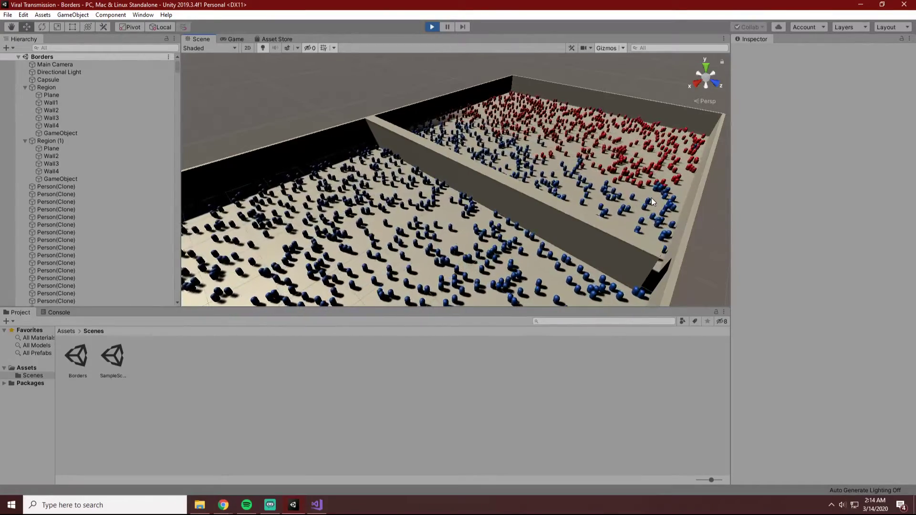
# Examine the infection's spread through the first region toward the wall gap, inspecting the region's plane and one healthy person.
pyautogui.keyDown('alt'); pyautogui.moveTo(650, 205); pyautogui.dragTo(608, 286); pyautogui.keyUp('alt')
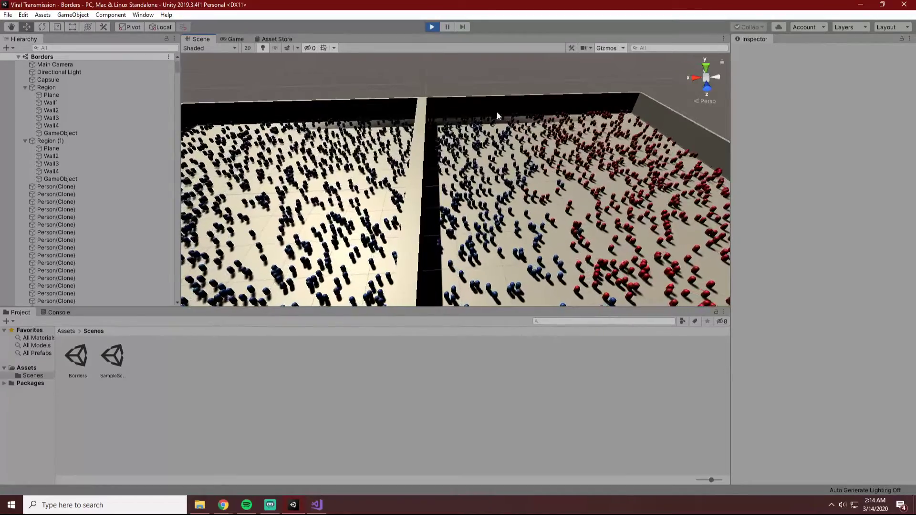
pyautogui.keyDown('alt'); pyautogui.moveTo(457, 231); pyautogui.dragTo(565, 221); pyautogui.keyUp('alt')
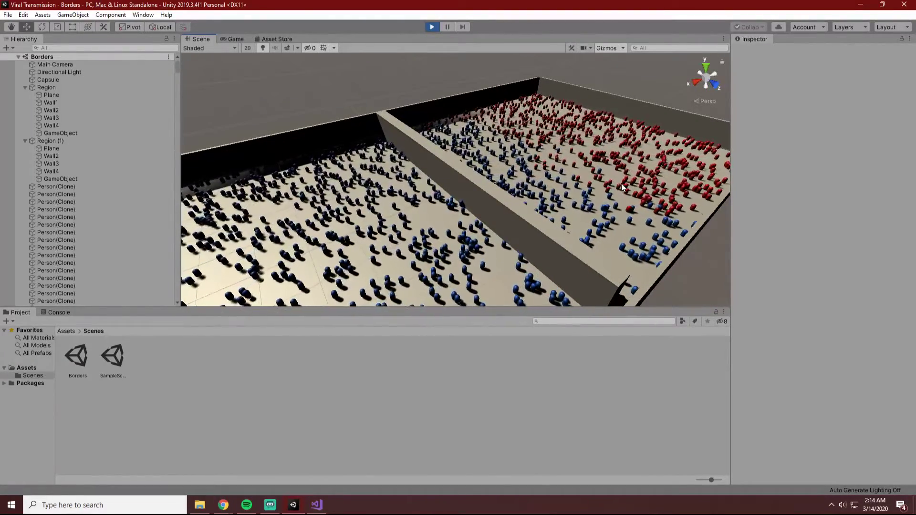
pyautogui.click(640, 178)
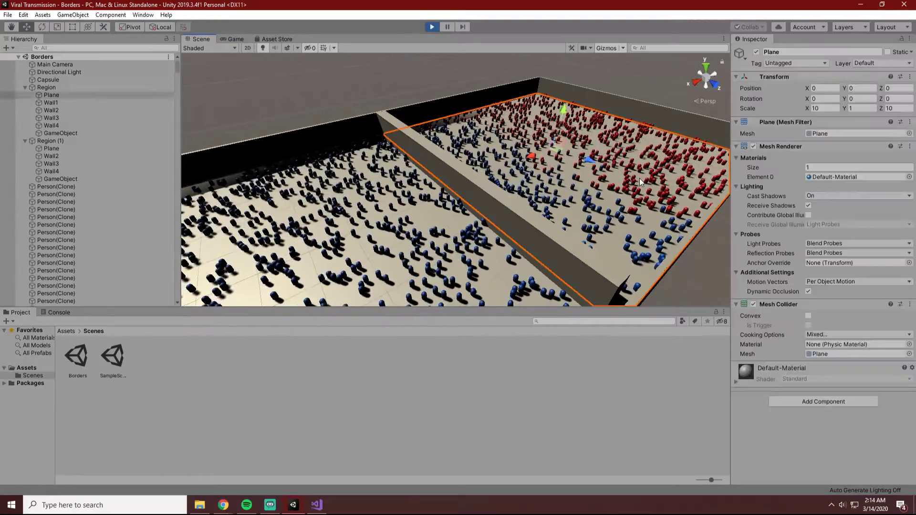
pyautogui.click(353, 86)
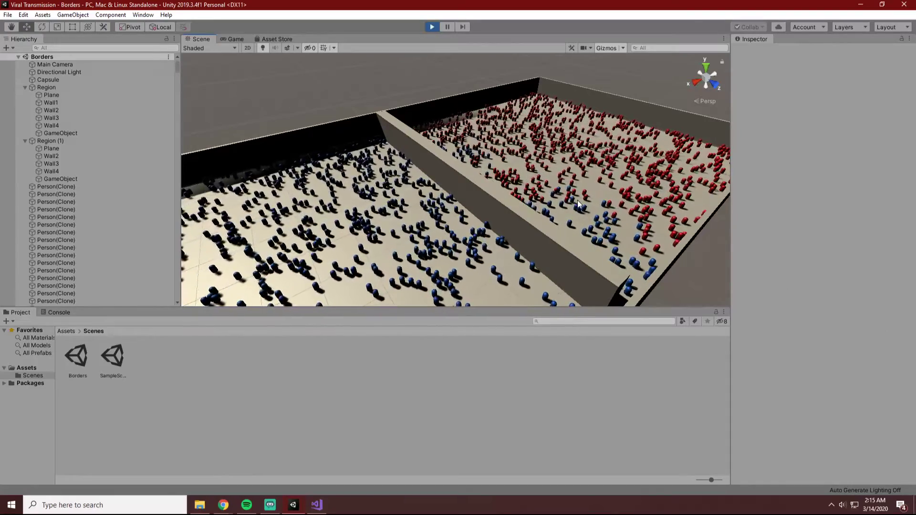
pyautogui.click(559, 188)
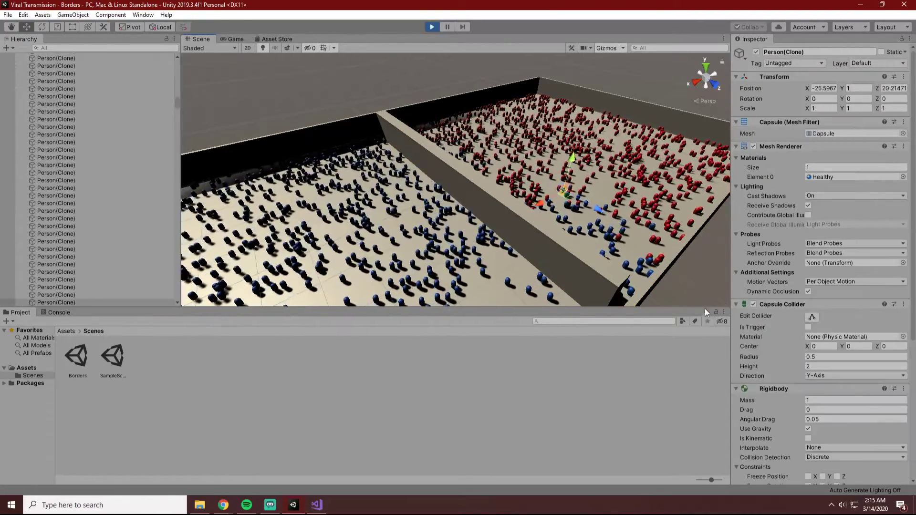
pyautogui.click(706, 296)
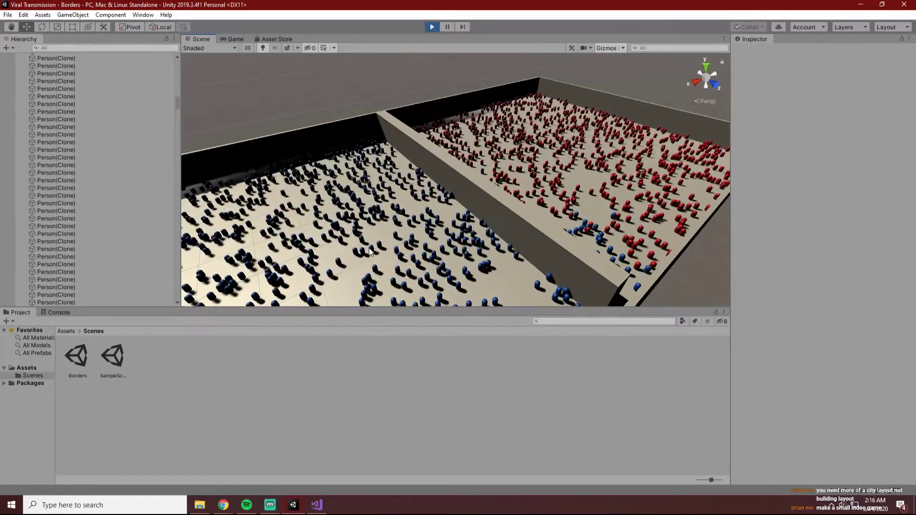
pyautogui.scroll(-2, 424, 246)
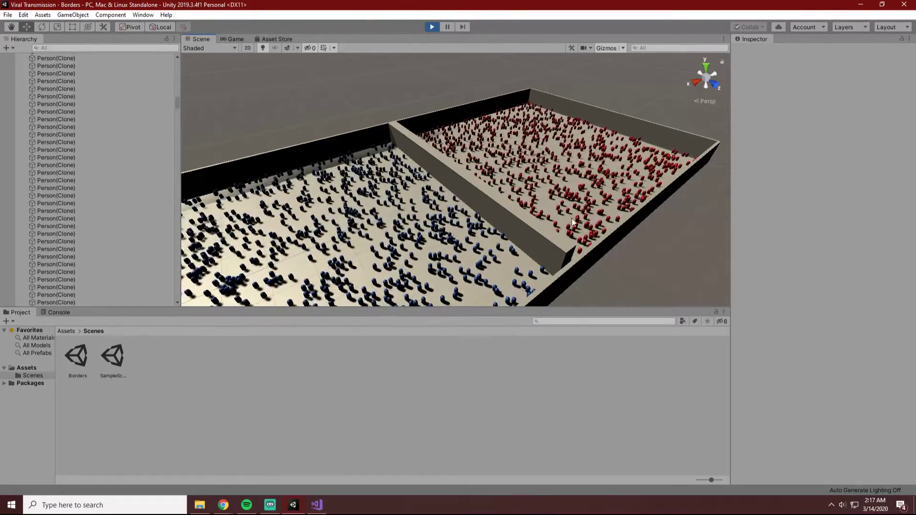
# Inspect Wall3 between the two regions and examine the infection's spread in the running simulation.
pyautogui.click(536, 249)
pyautogui.click(676, 239)
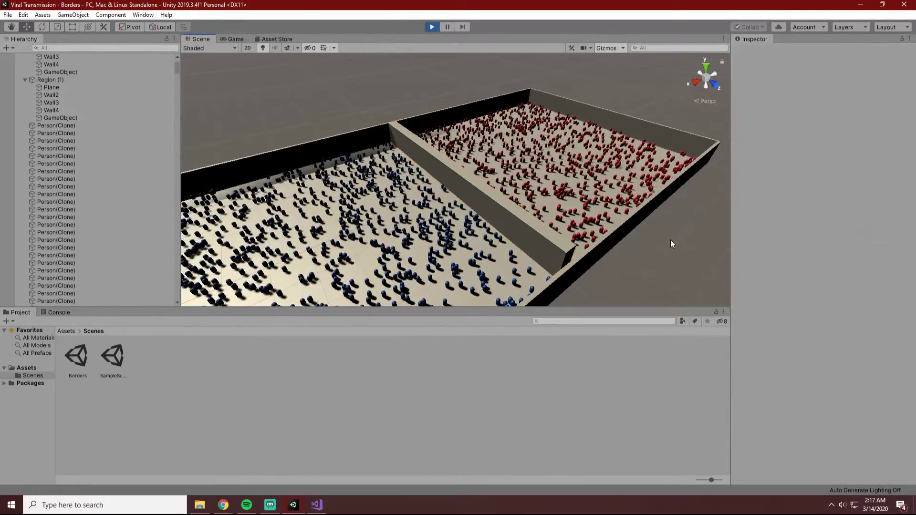
pyautogui.click(546, 234)
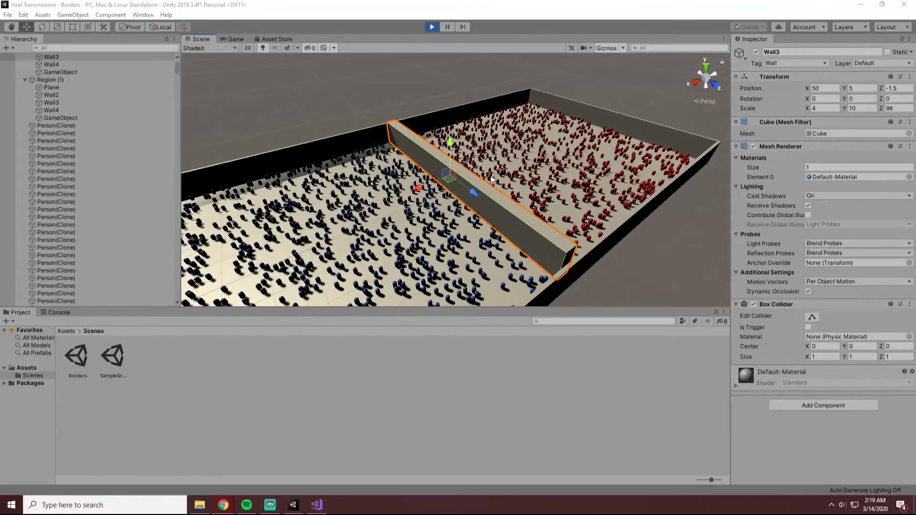
pyautogui.click(672, 254)
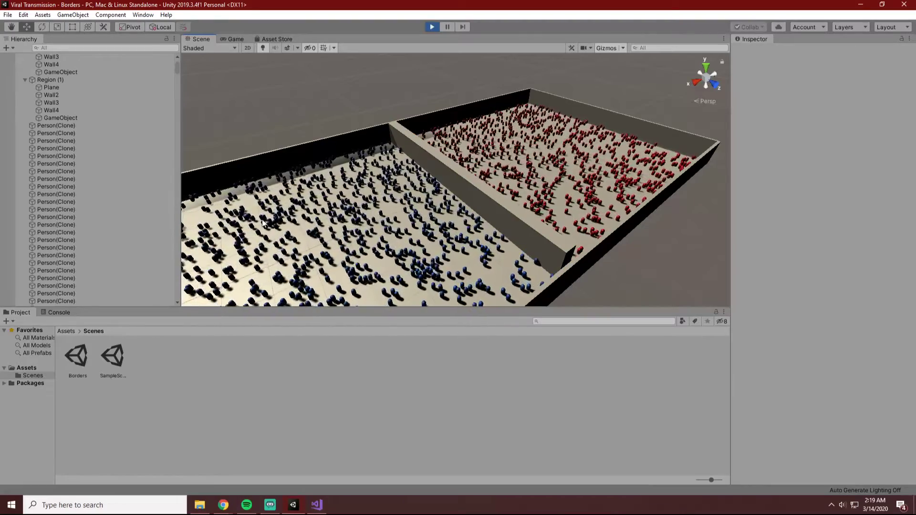
pyautogui.scroll(-3, 433, 231)
pyautogui.scroll(-2, 432, 229)
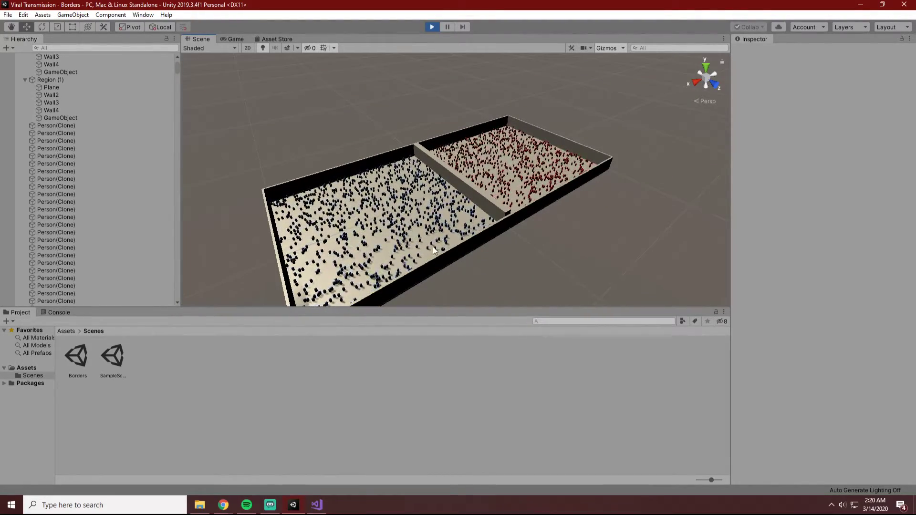
pyautogui.scroll(3, 361, 222)
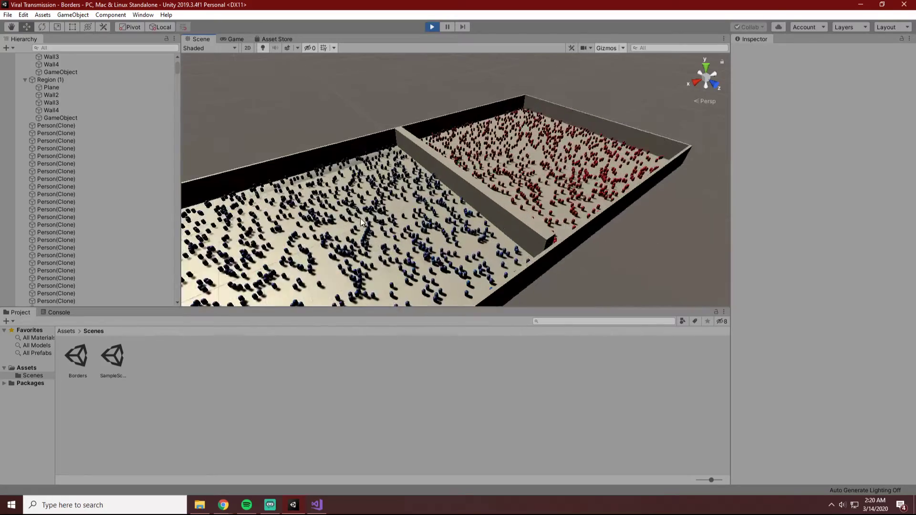
pyautogui.scroll(2, 362, 222)
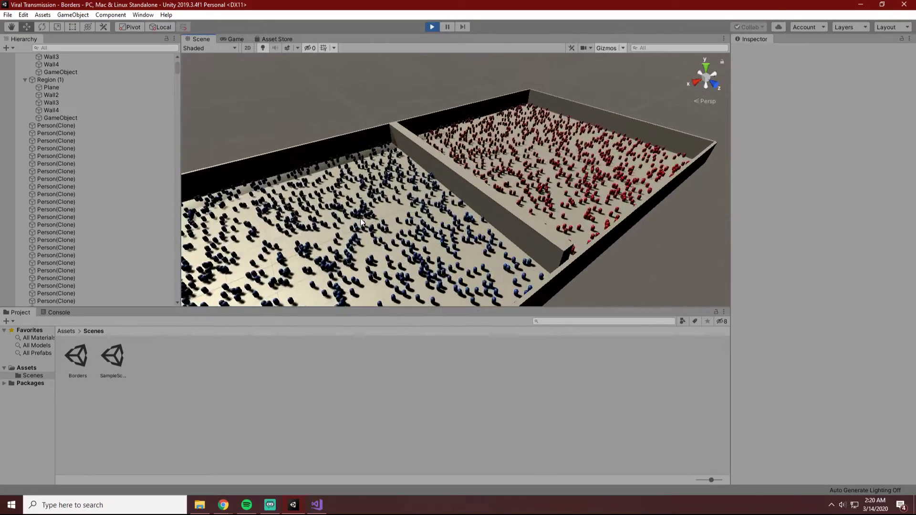
pyautogui.scroll(-1, 428, 251)
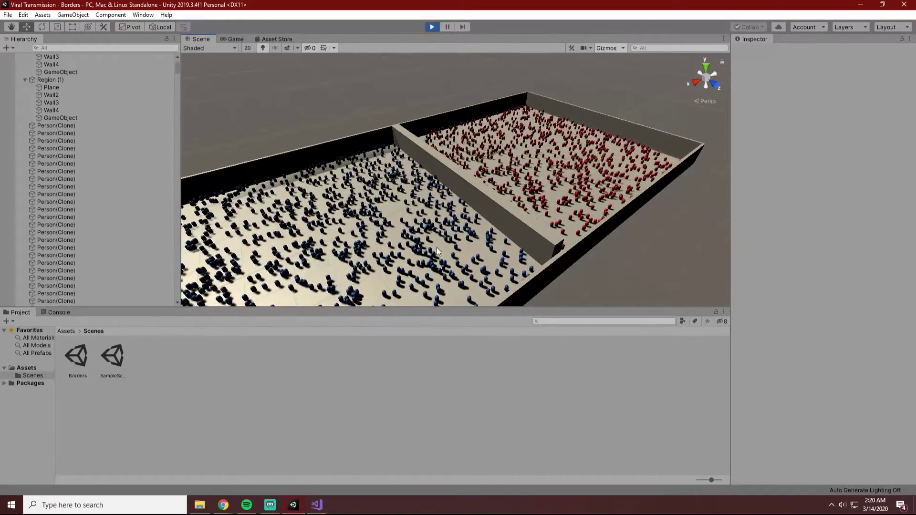
pyautogui.press('super')
pyautogui.click(679, 287)
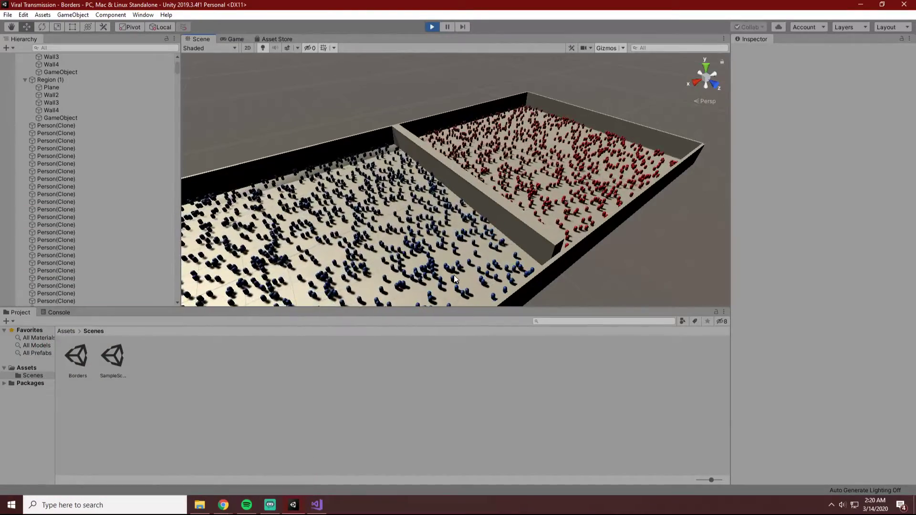
# Examine the people's movement around the wall gap from both the healthy and the infected region's side.
pyautogui.keyDown('alt'); pyautogui.moveTo(461, 271); pyautogui.dragTo(515, 259); pyautogui.keyUp('alt')
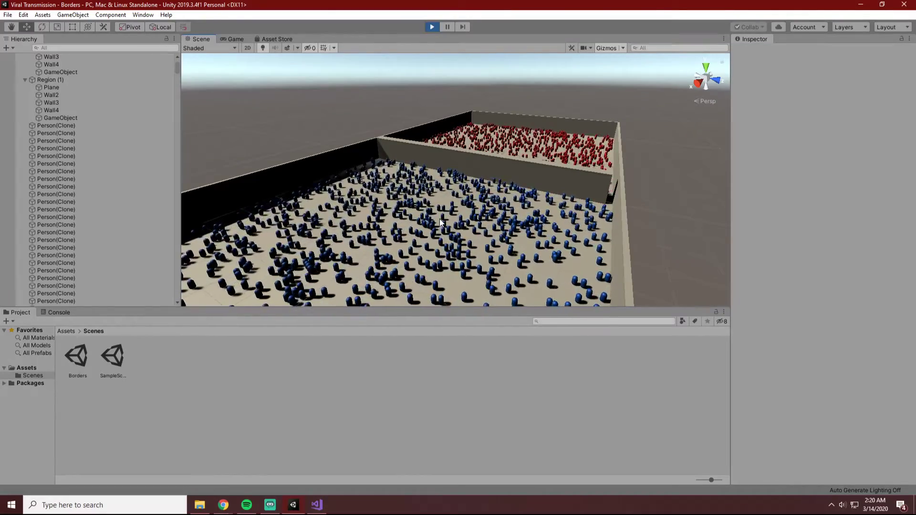
pyautogui.keyDown('alt'); pyautogui.moveTo(672, 190); pyautogui.dragTo(456, 194); pyautogui.keyUp('alt')
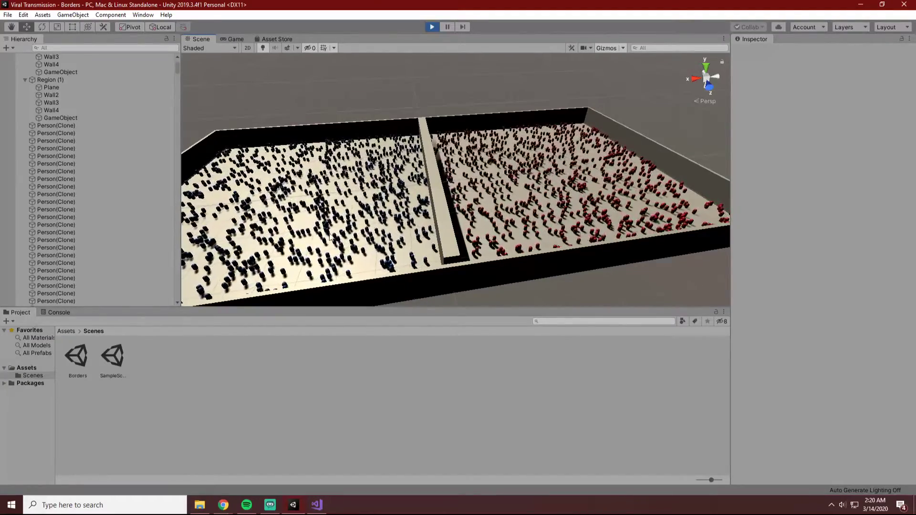
pyautogui.scroll(-1, 340, 220)
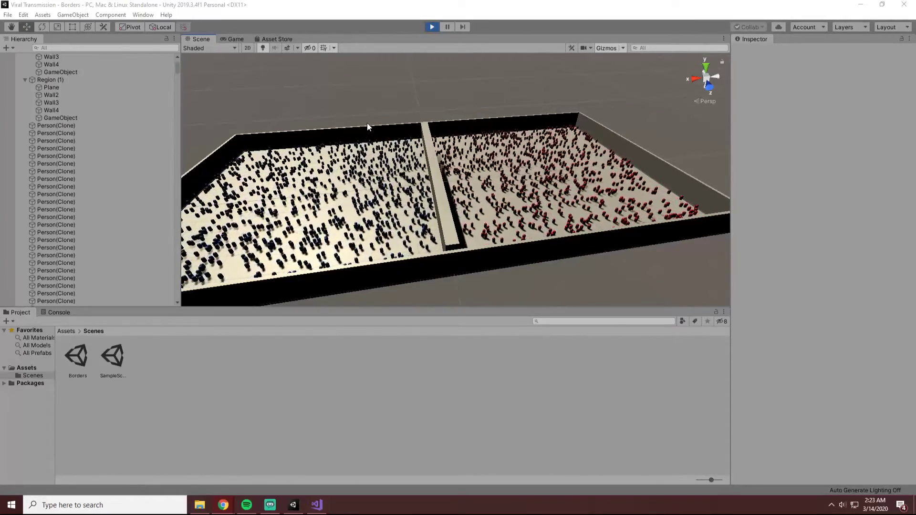
pyautogui.keyDown('alt'); pyautogui.moveTo(379, 135); pyautogui.dragTo(513, 169); pyautogui.keyUp('alt')
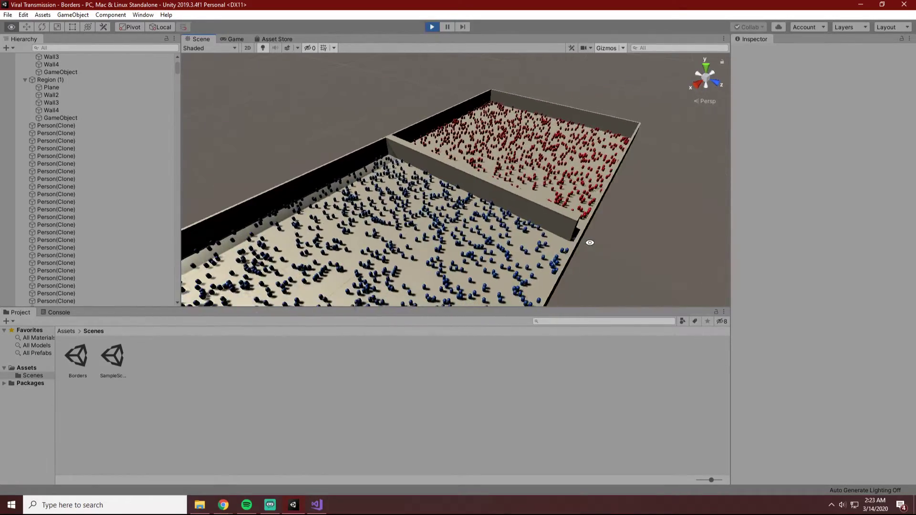
pyautogui.keyDown('alt'); pyautogui.moveTo(590, 242); pyautogui.dragTo(668, 247); pyautogui.keyUp('alt')
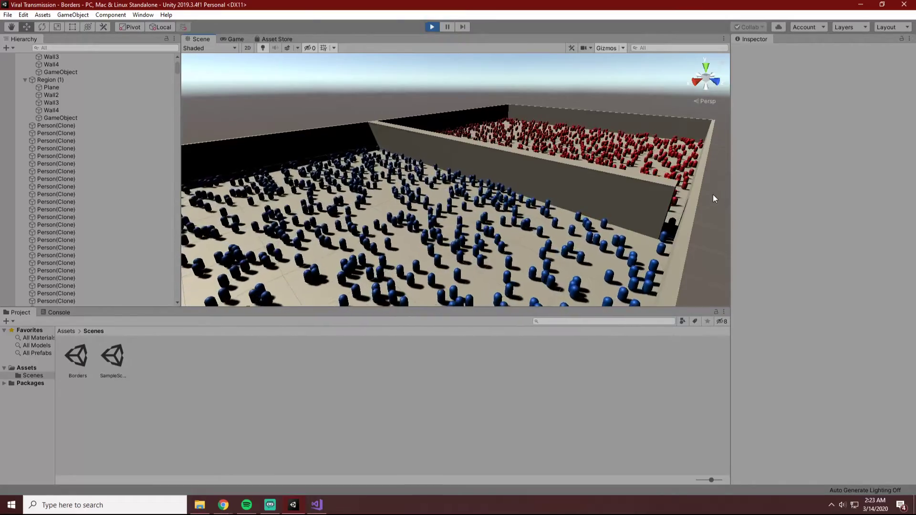
pyautogui.keyDown('alt'); pyautogui.moveTo(716, 186); pyautogui.dragTo(260, 252); pyautogui.keyUp('alt')
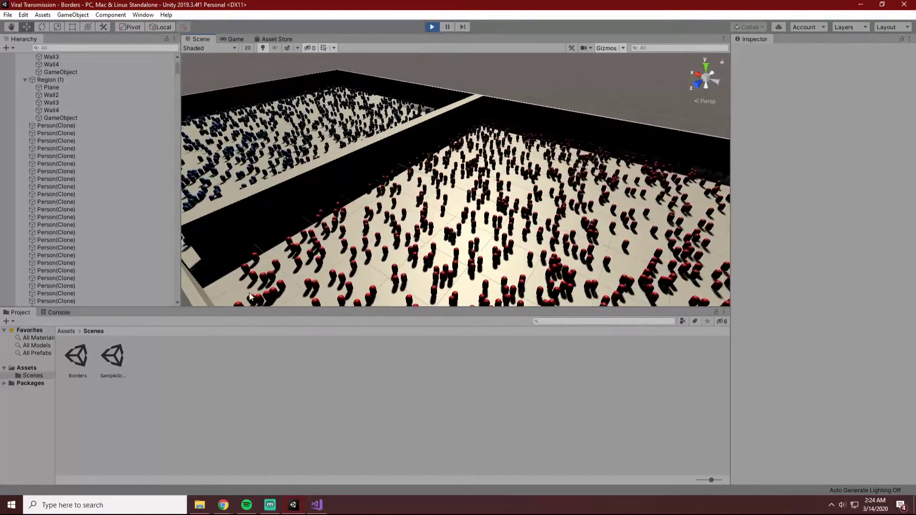
pyautogui.keyDown('alt'); pyautogui.moveTo(260, 293); pyautogui.dragTo(530, 273); pyautogui.keyUp('alt')
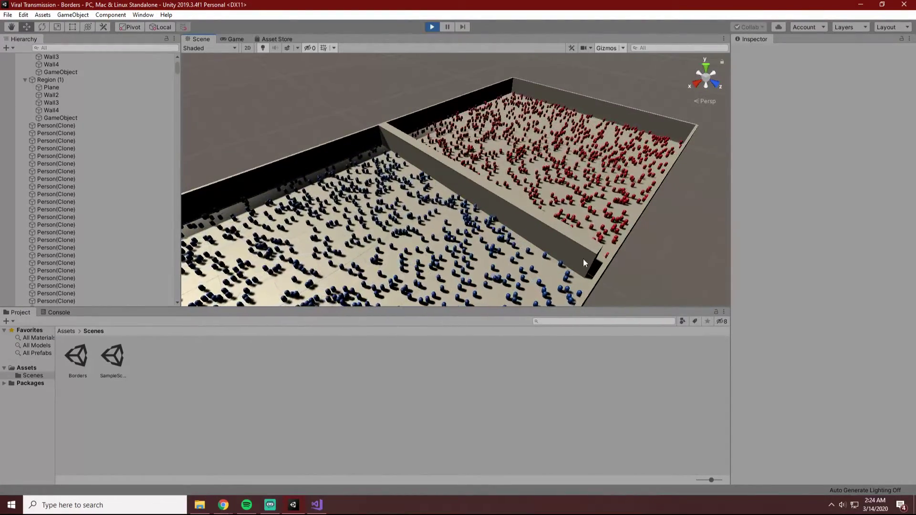
pyautogui.keyDown('alt'); pyautogui.moveTo(584, 259); pyautogui.dragTo(599, 243); pyautogui.keyUp('alt')
# Shorten Wall3's box collider at the gap end to a Z size of about 0.987.
pyautogui.click(601, 247)
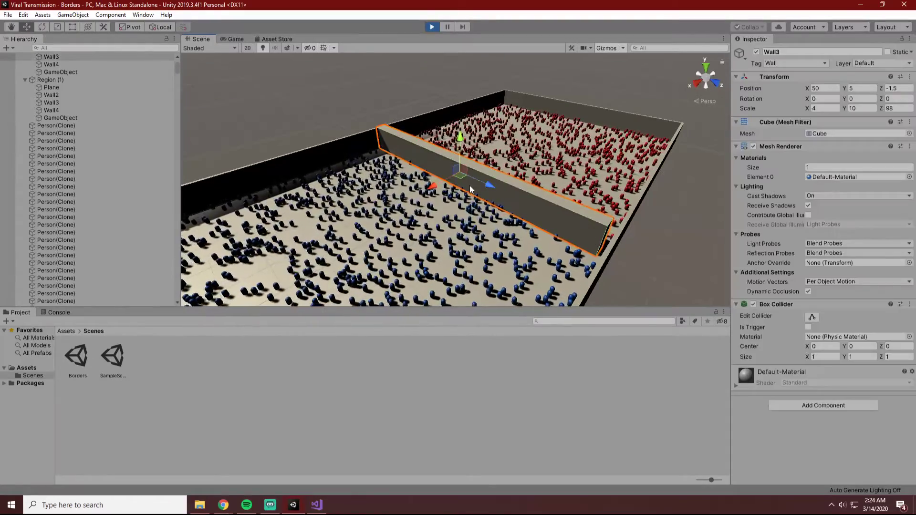
pyautogui.click(810, 317)
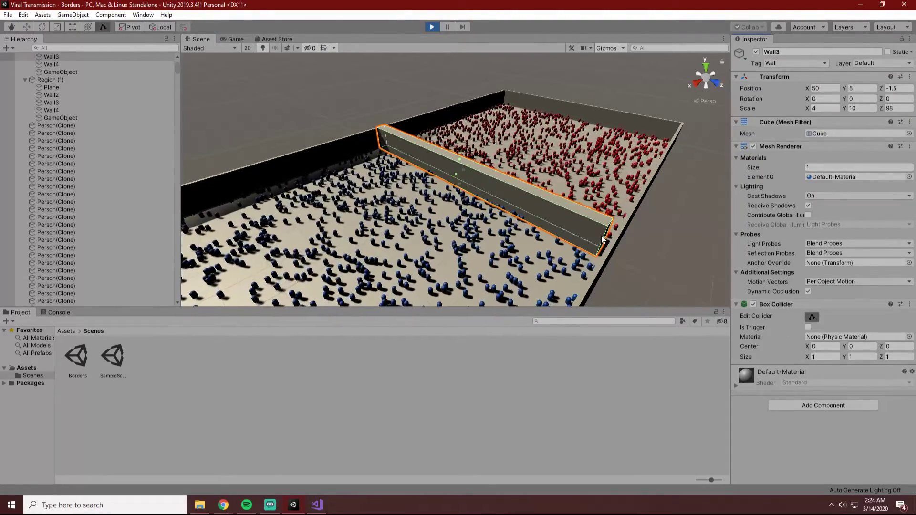
pyautogui.moveTo(605, 238); pyautogui.dragTo(603, 241)
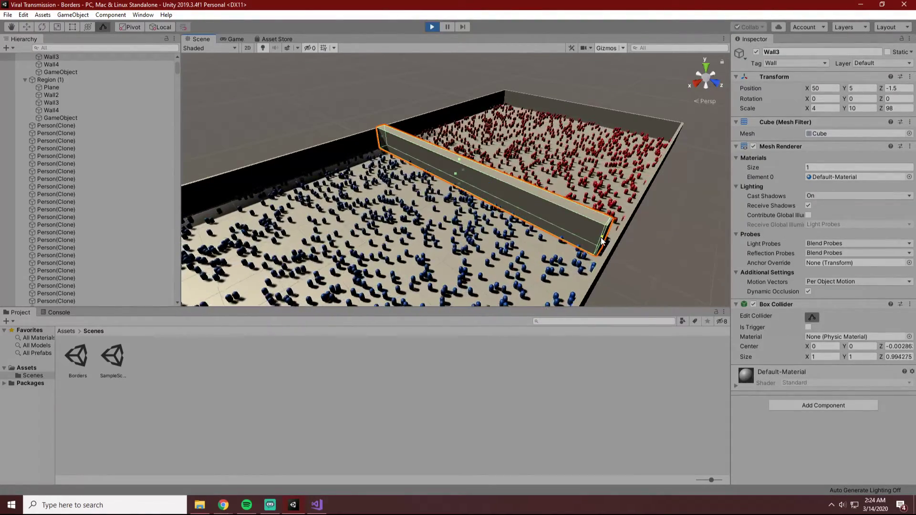
pyautogui.click(645, 260)
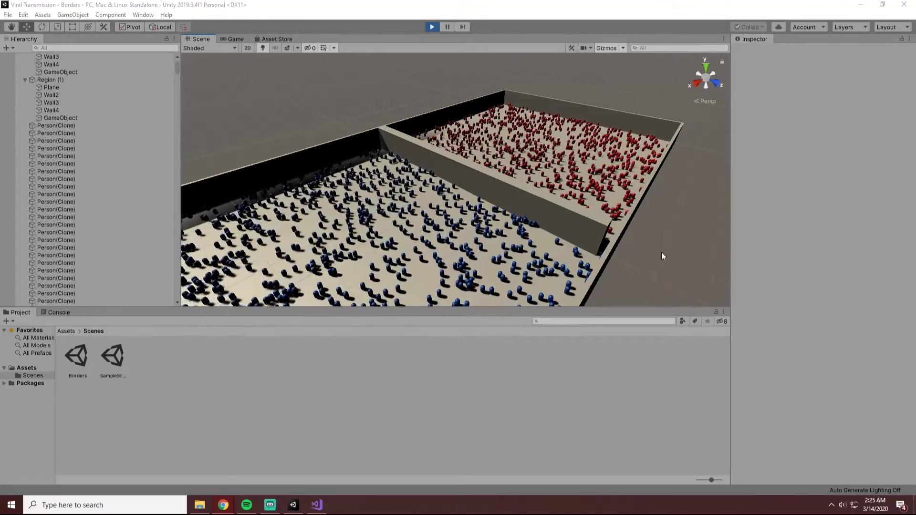
# Shorten Wall3's box collider further at the gap end, to a Z size of about 0.971.
pyautogui.click(703, 272)
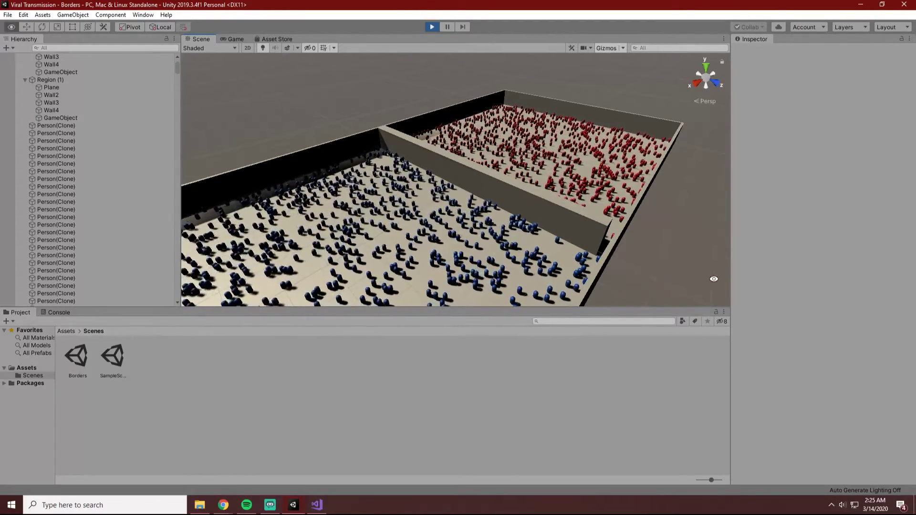
pyautogui.keyDown('alt'); pyautogui.moveTo(714, 277); pyautogui.dragTo(710, 301); pyautogui.keyUp('alt')
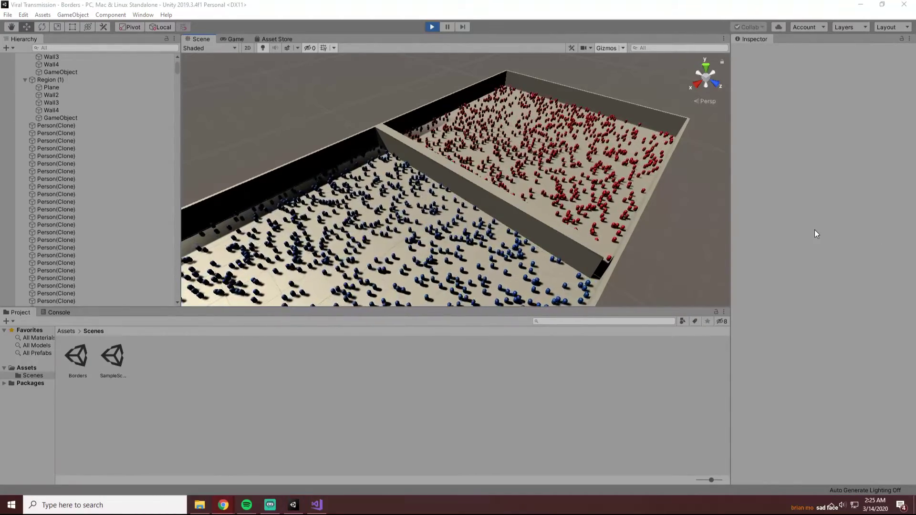
pyautogui.hotkey('alt', 'Tab')
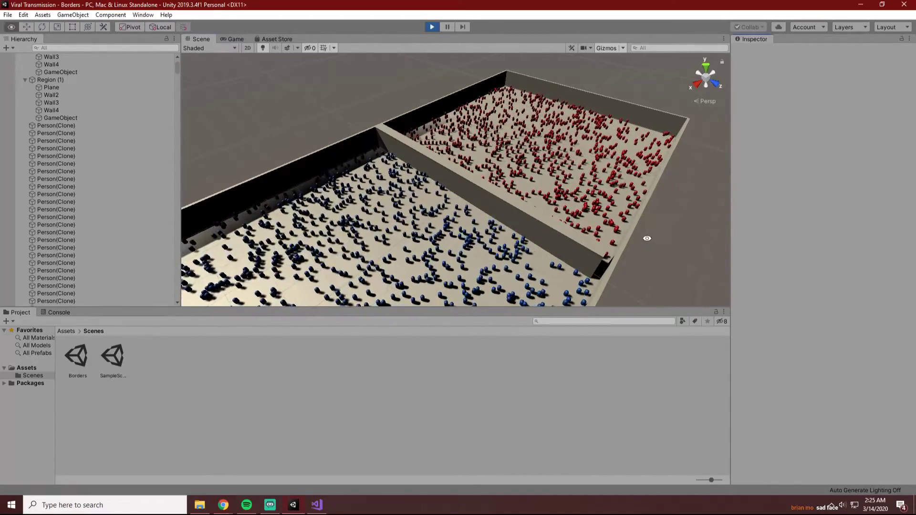
pyautogui.keyDown('alt'); pyautogui.moveTo(646, 235); pyautogui.dragTo(631, 212); pyautogui.keyUp('alt')
pyautogui.click(609, 215)
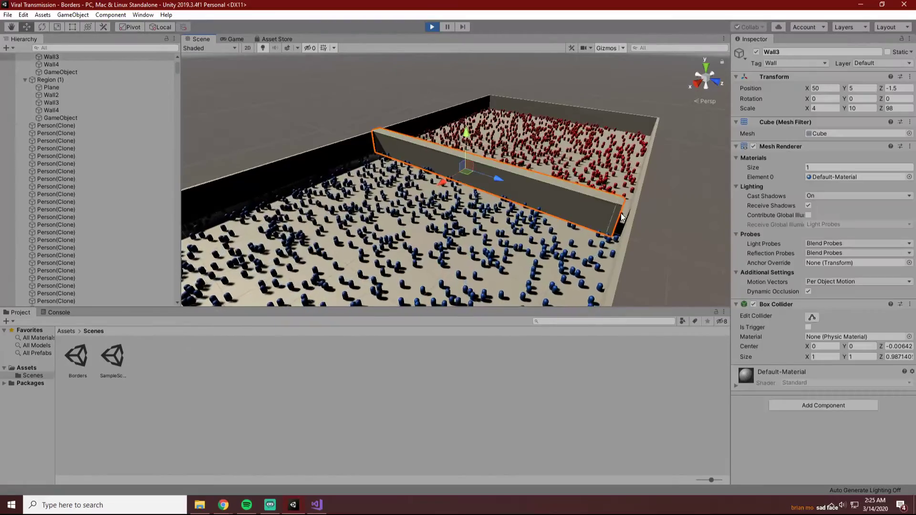
pyautogui.click(812, 317)
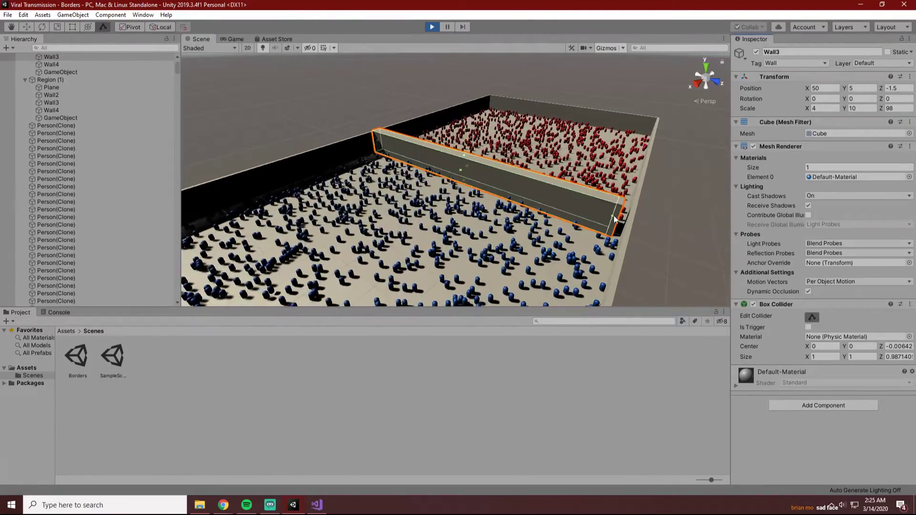
pyautogui.click(721, 278)
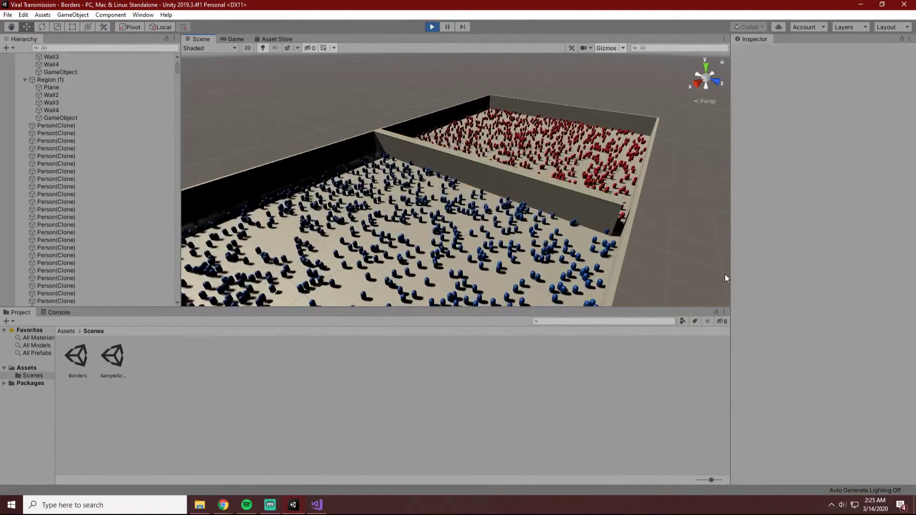
# Review the objects of both regions and inspect Wall3's open end for infected people passing through the gap.
pyautogui.keyDown('alt'); pyautogui.moveTo(642, 256); pyautogui.dragTo(553, 286); pyautogui.keyUp('alt')
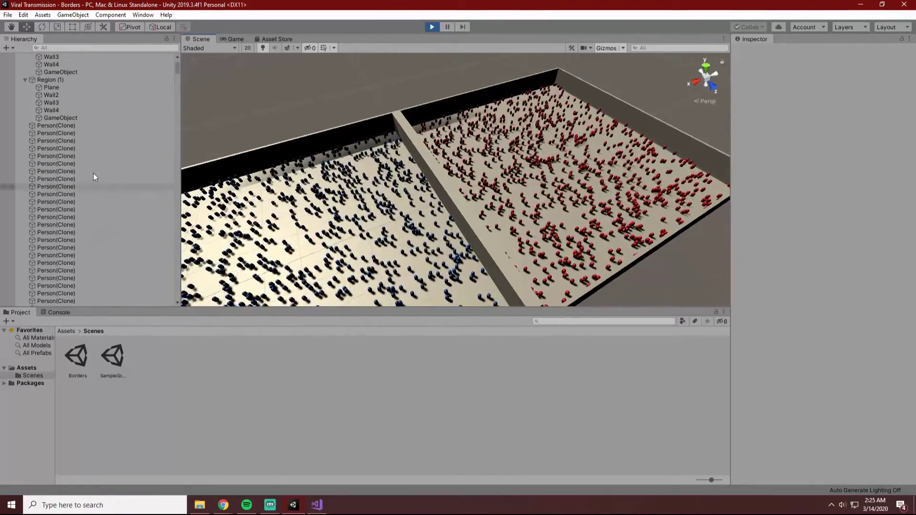
pyautogui.scroll(3, 93, 177)
pyautogui.scroll(3, 477, 253)
pyautogui.scroll(-6, 492, 262)
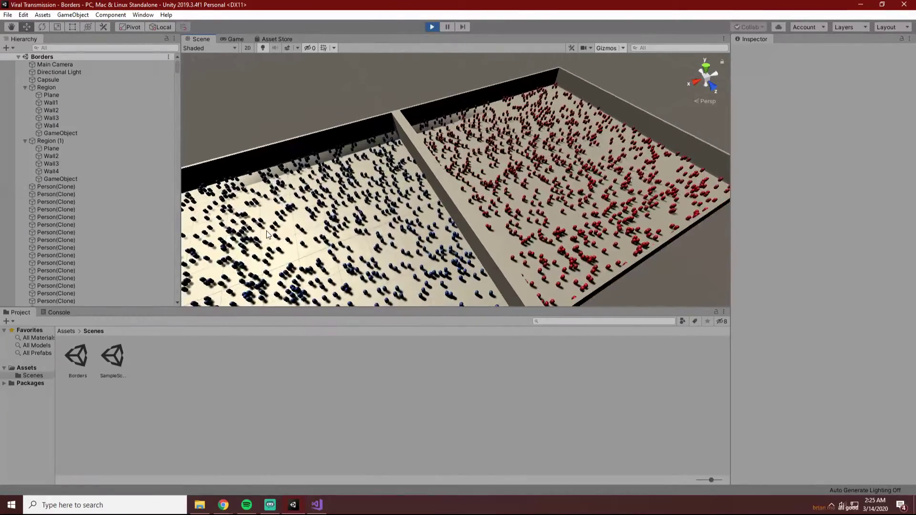
pyautogui.keyDown('alt'); pyautogui.moveTo(492, 265); pyautogui.dragTo(647, 264); pyautogui.keyUp('alt')
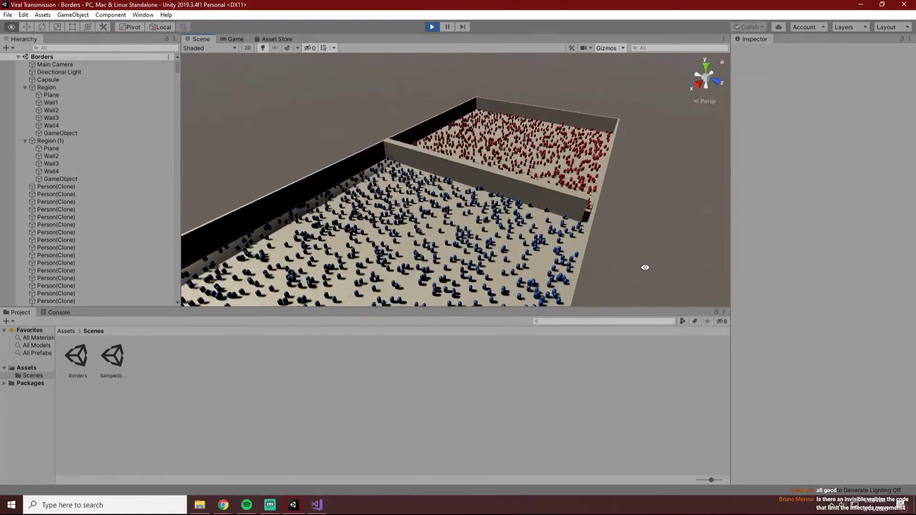
pyautogui.click(573, 210)
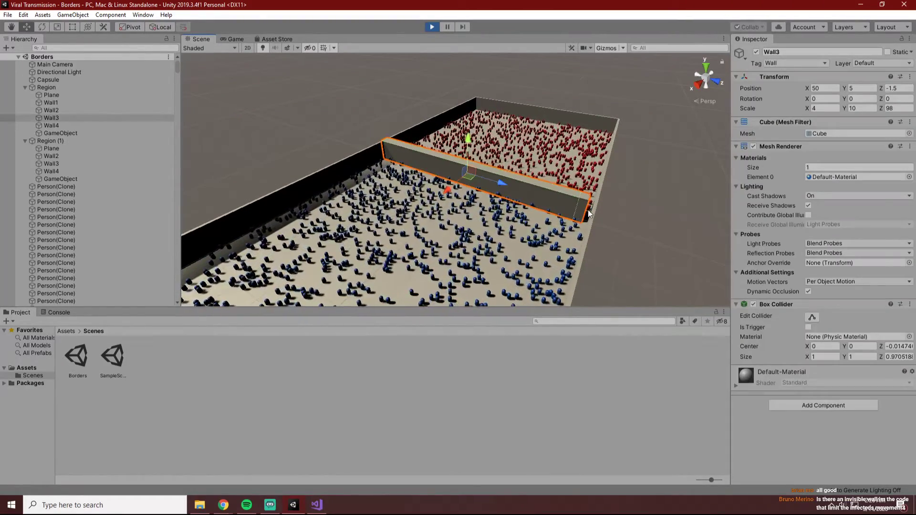
pyautogui.scroll(2, 660, 240)
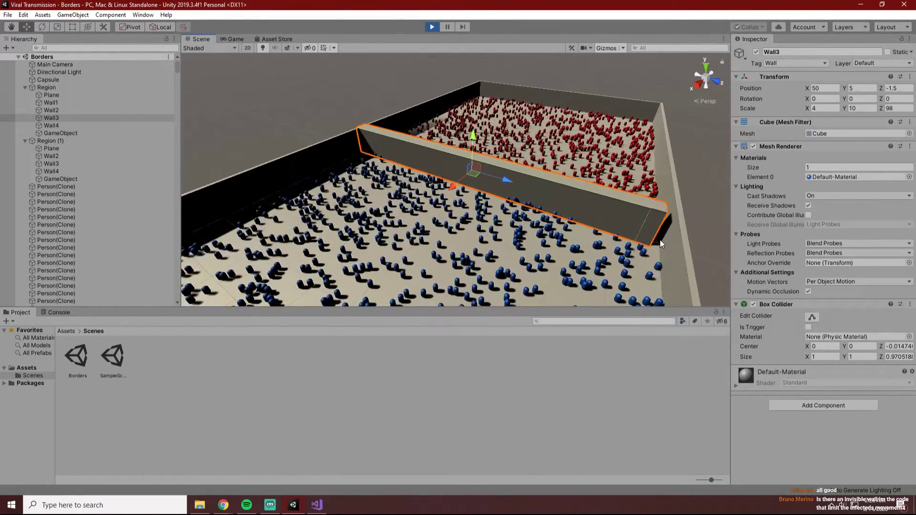
pyautogui.keyDown('alt'); pyautogui.moveTo(660, 242); pyautogui.dragTo(611, 232); pyautogui.keyUp('alt')
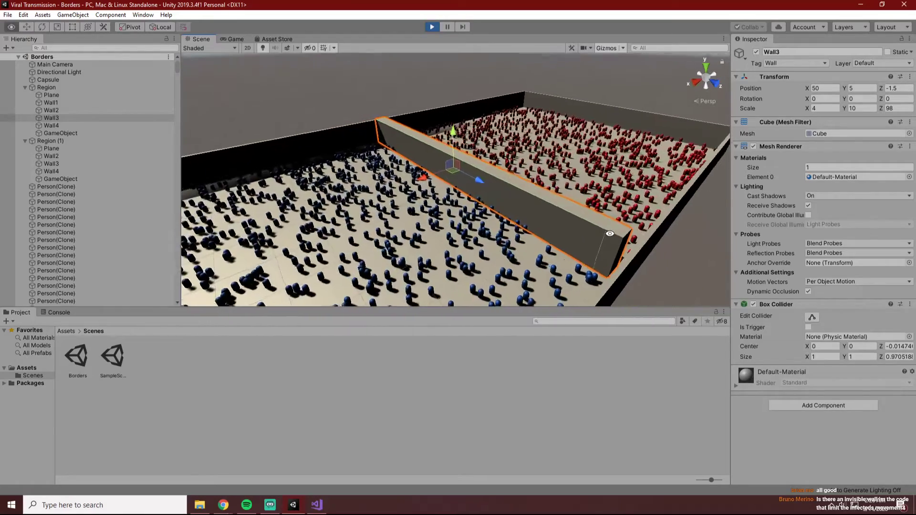
pyautogui.click(689, 279)
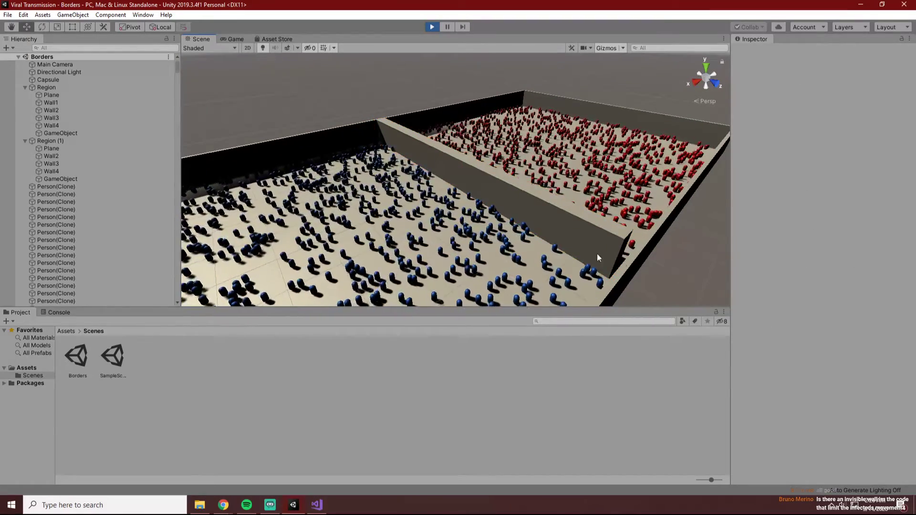
pyautogui.click(555, 219)
pyautogui.click(661, 272)
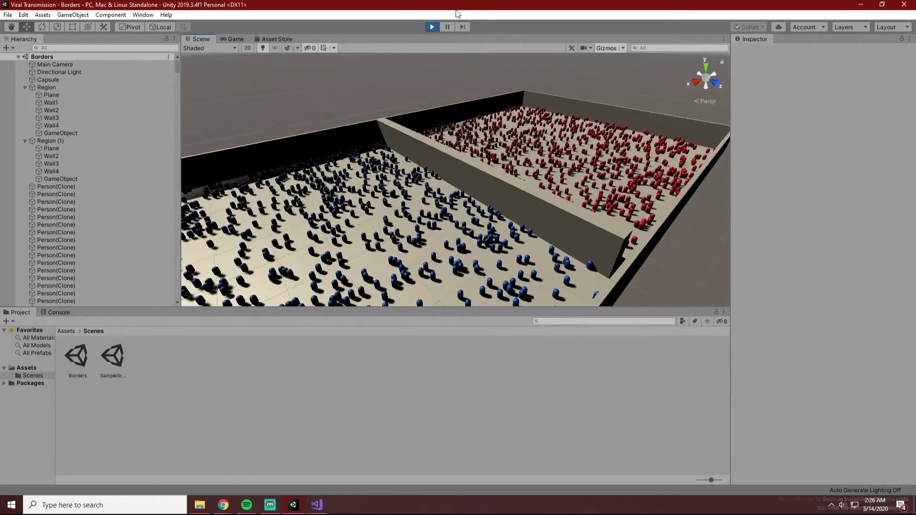
# Stop the simulation, switch to Visual Studio, set the direction Lerp factor in Individual.cs to 0.05f and save the script.
pyautogui.click(431, 27)
pyautogui.click(317, 505)
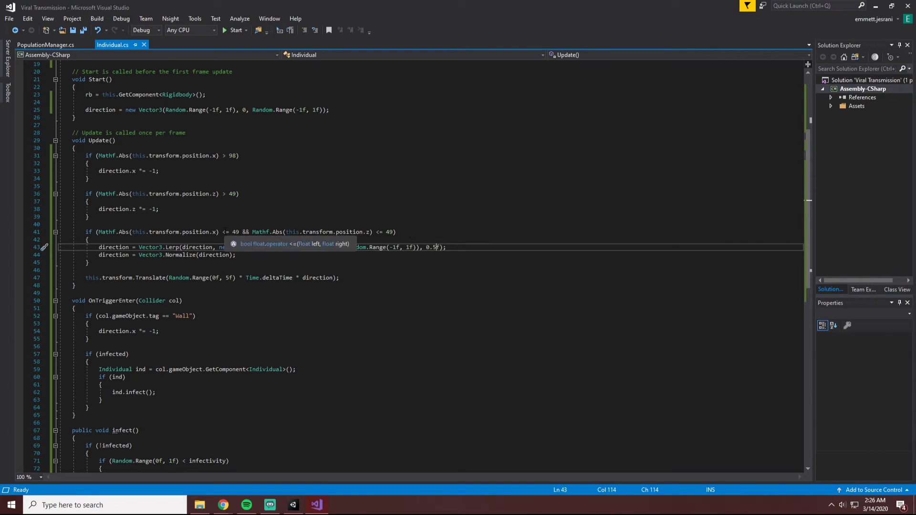
pyautogui.scroll(-6, 216, 293)
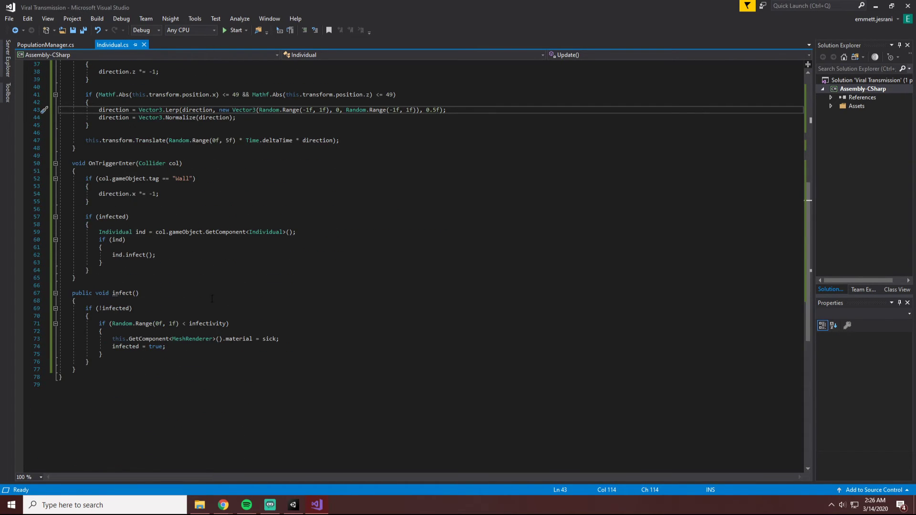
pyautogui.scroll(5, 174, 299)
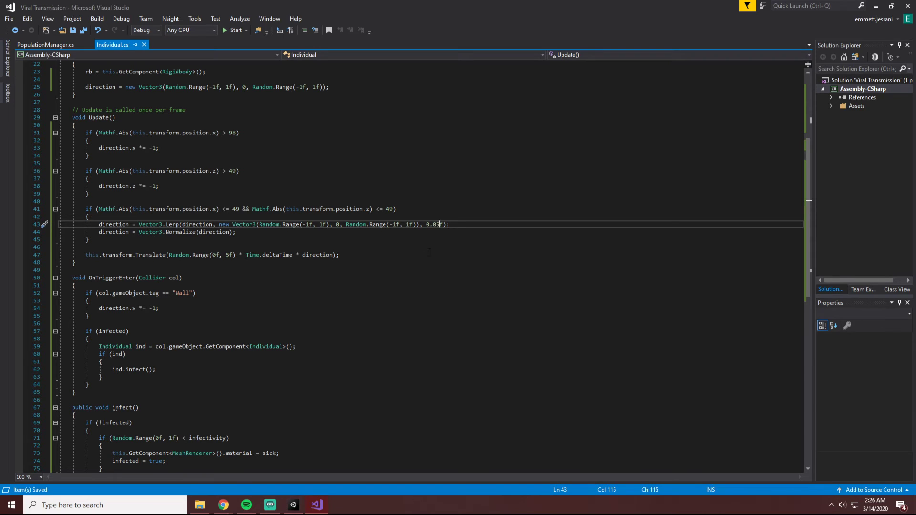
# Switch to Unity, run the simulation and show the gap at the end of the dividing wall in the Scene view.
pyautogui.click(293, 505)
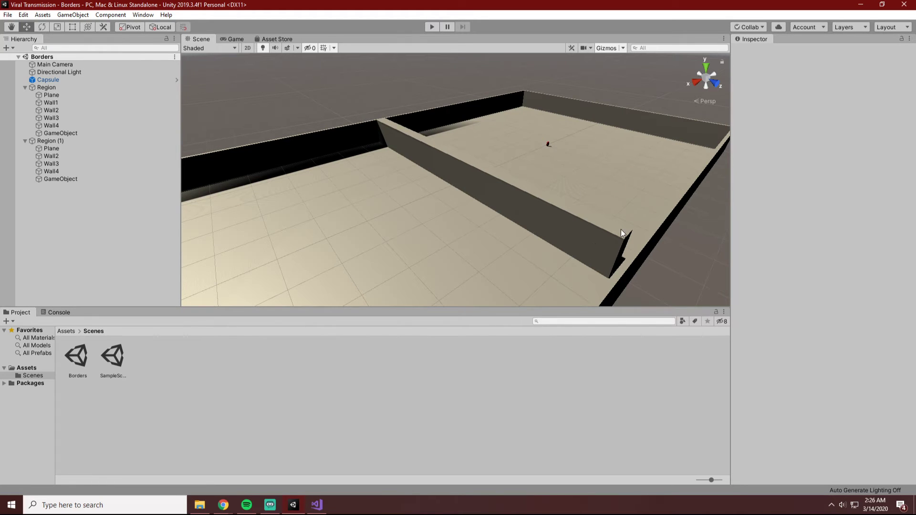
pyautogui.click(433, 27)
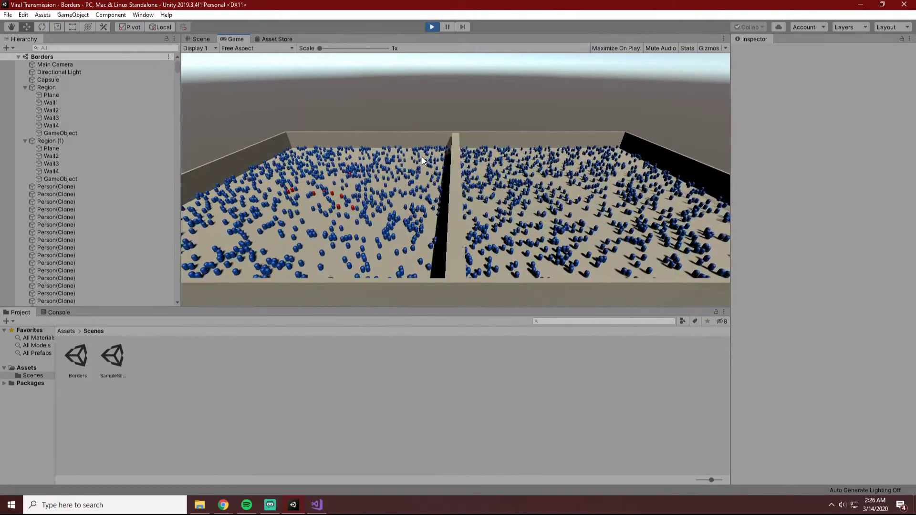
pyautogui.click(205, 38)
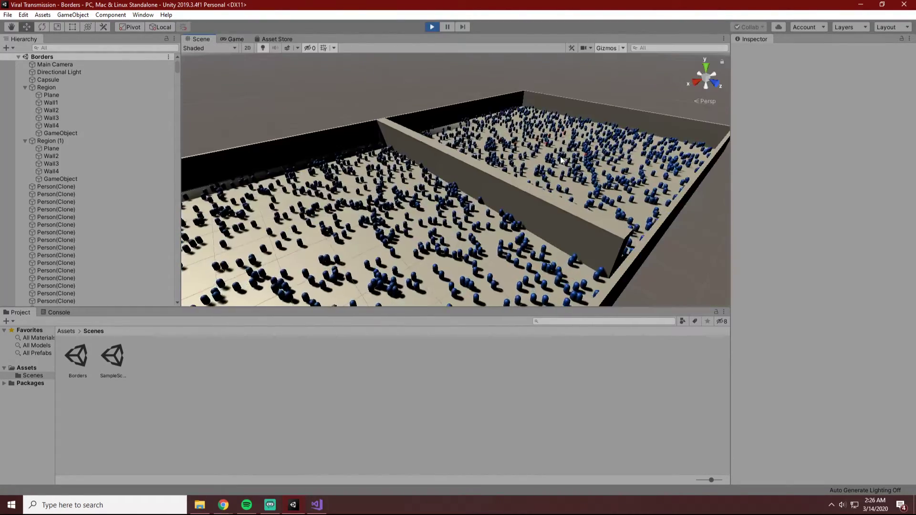
pyautogui.keyDown('alt'); pyautogui.moveTo(560, 227); pyautogui.dragTo(583, 243); pyautogui.keyUp('alt')
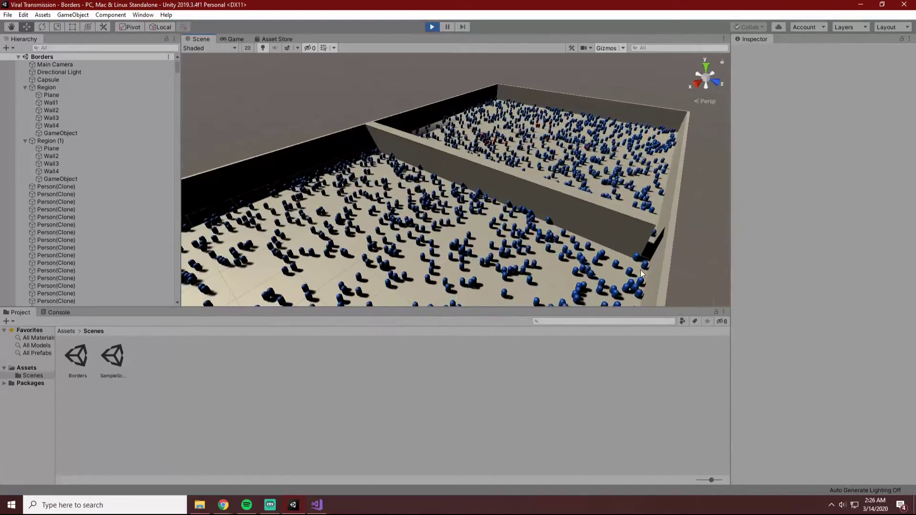
# Shorten Wall3's box collider at the gap end to a Z size of about 0.952, then deselect the wall.
pyautogui.click(639, 239)
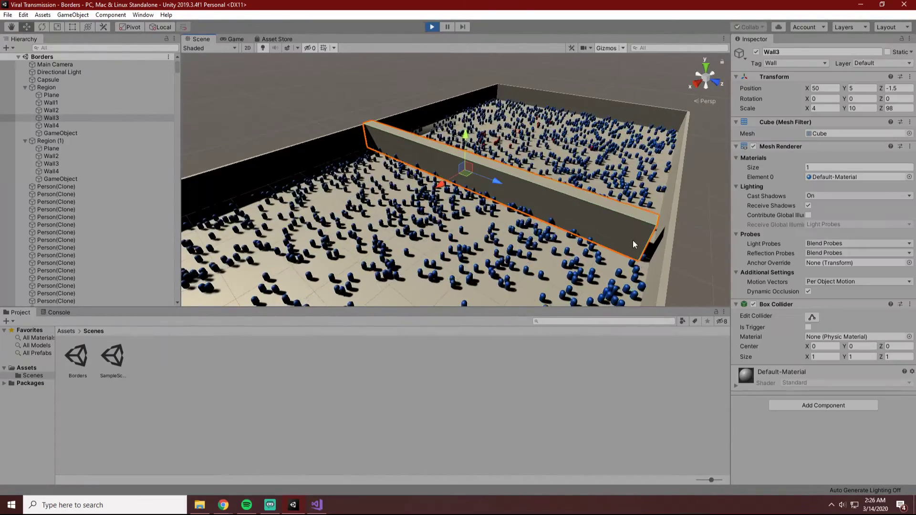
pyautogui.click(810, 318)
pyautogui.moveTo(641, 237); pyautogui.dragTo(620, 233)
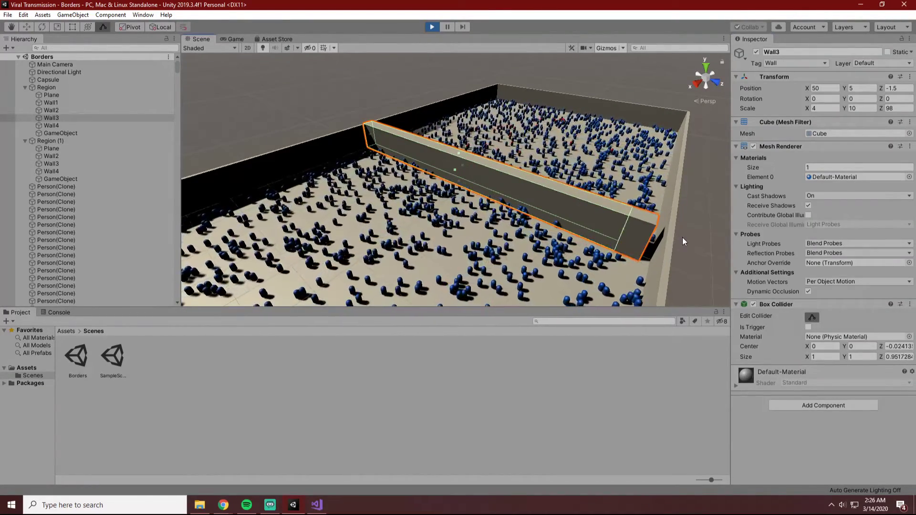
pyautogui.click(683, 241)
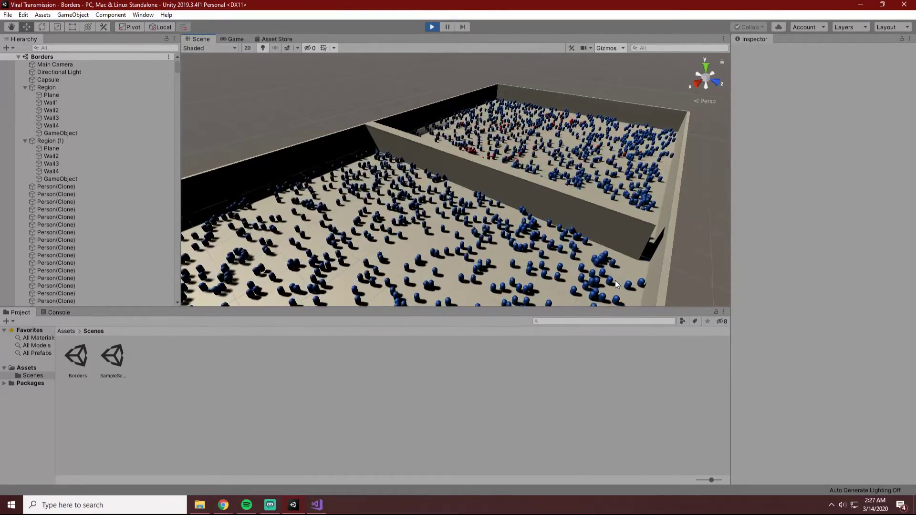
# Watch Wall3's open end for people crossing the gap and check the extent of its shortened collider.
pyautogui.moveTo(671, 242)
pyautogui.keyDown('alt'); pyautogui.mouseDown()
pyautogui.moveTo(676, 250)
pyautogui.moveTo(665, 245)
pyautogui.mouseUp(); pyautogui.keyUp('alt')
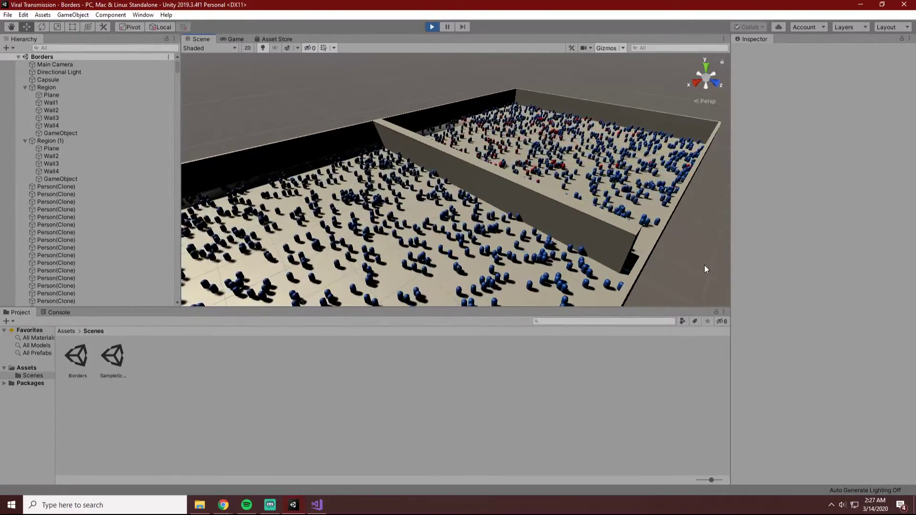
pyautogui.keyDown('alt'); pyautogui.moveTo(695, 267); pyautogui.dragTo(630, 277); pyautogui.keyUp('alt')
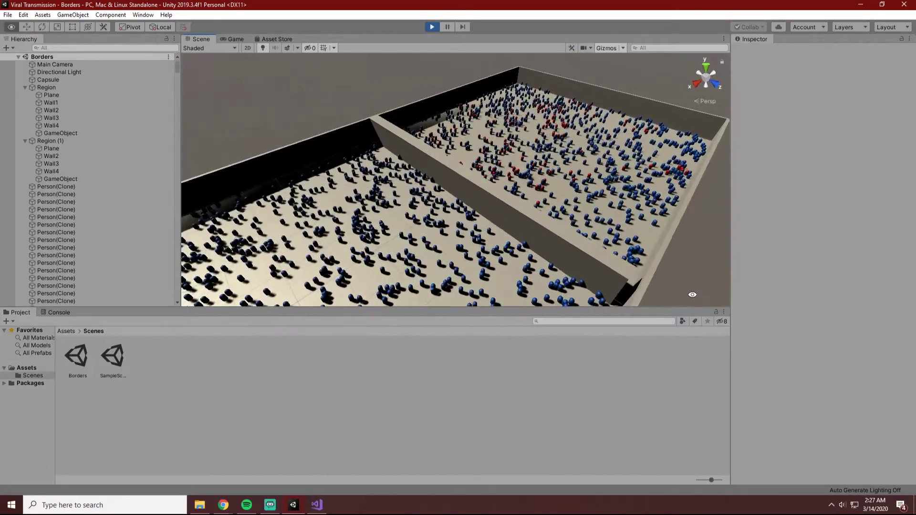
pyautogui.click(614, 279)
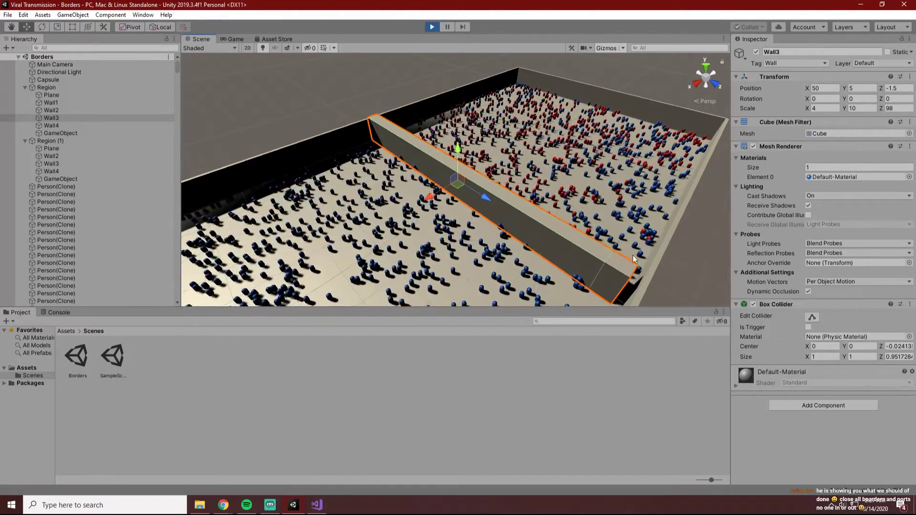
pyautogui.click(668, 276)
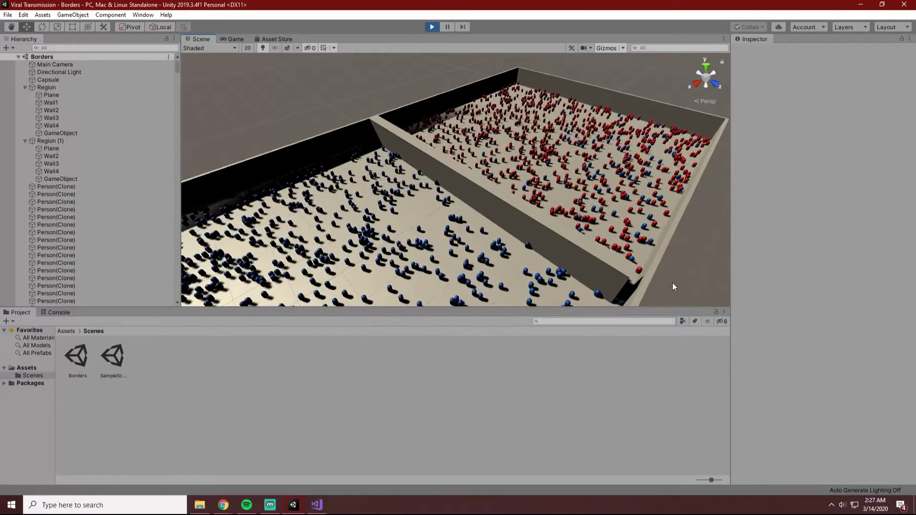
pyautogui.keyDown('alt'); pyautogui.moveTo(672, 283); pyautogui.dragTo(632, 285); pyautogui.keyUp('alt')
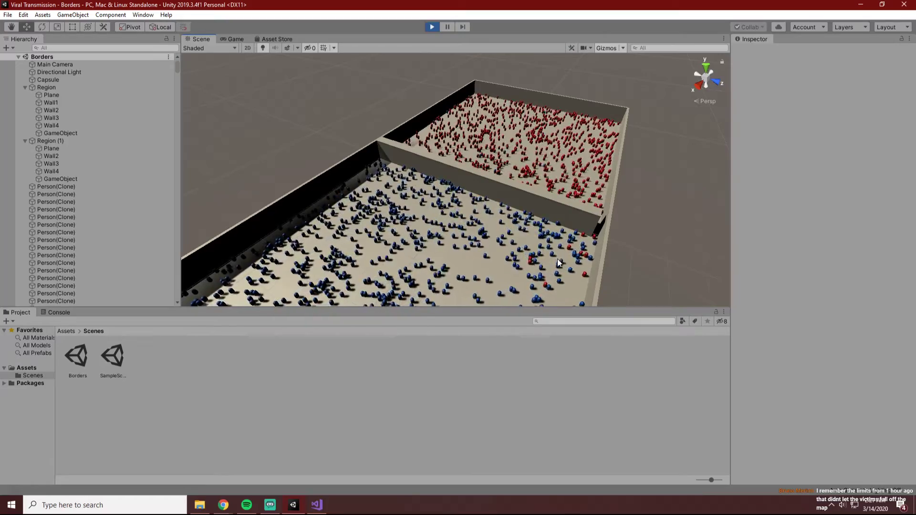
pyautogui.click(581, 234)
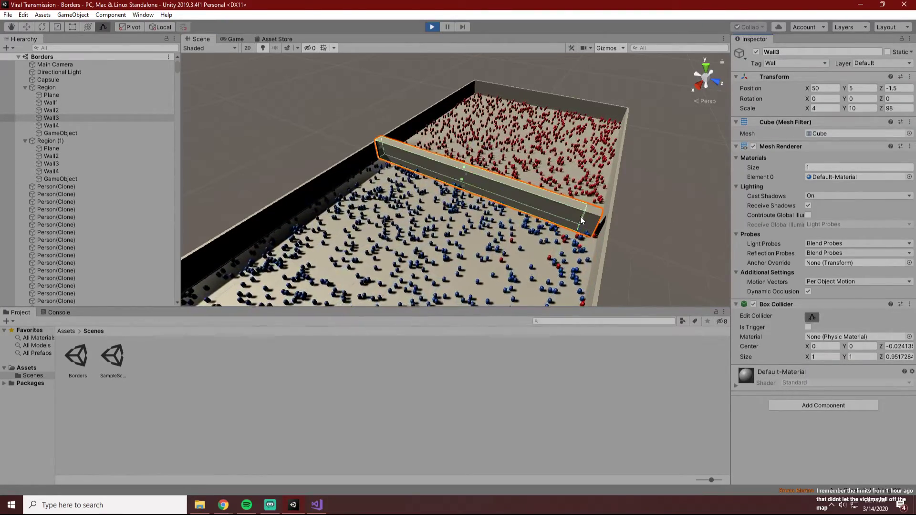
pyautogui.click(665, 272)
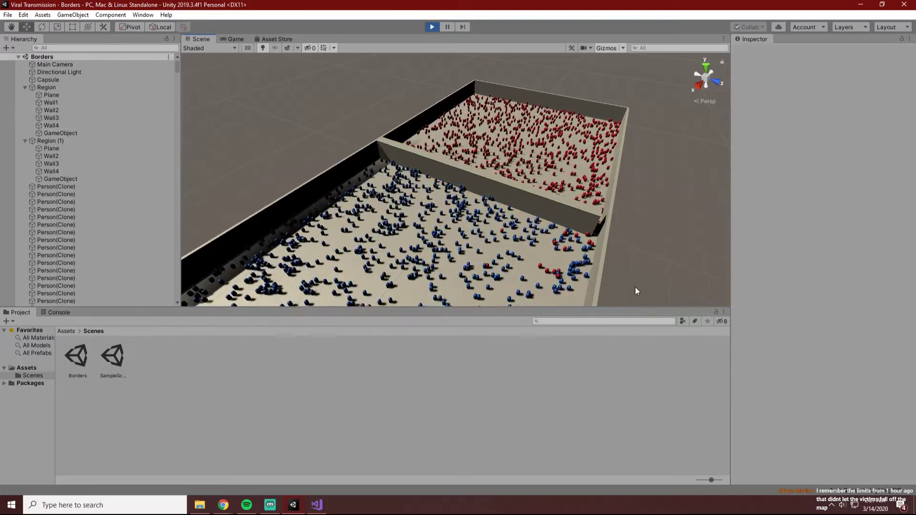
# Examine how the infection spreads through the second region, viewing both regions from several angles and distances.
pyautogui.keyDown('alt'); pyautogui.moveTo(644, 283); pyautogui.dragTo(601, 262); pyautogui.keyUp('alt')
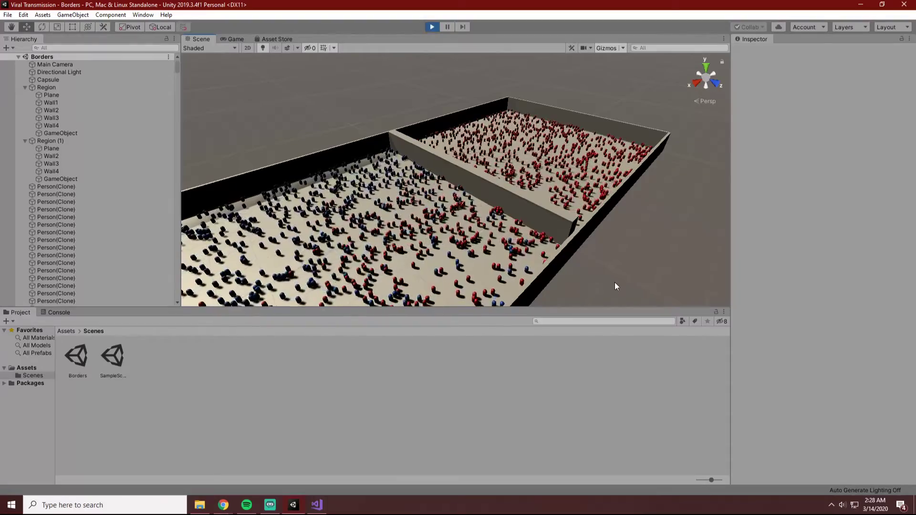
pyautogui.keyDown('alt'); pyautogui.moveTo(615, 278); pyautogui.dragTo(637, 273); pyautogui.keyUp('alt')
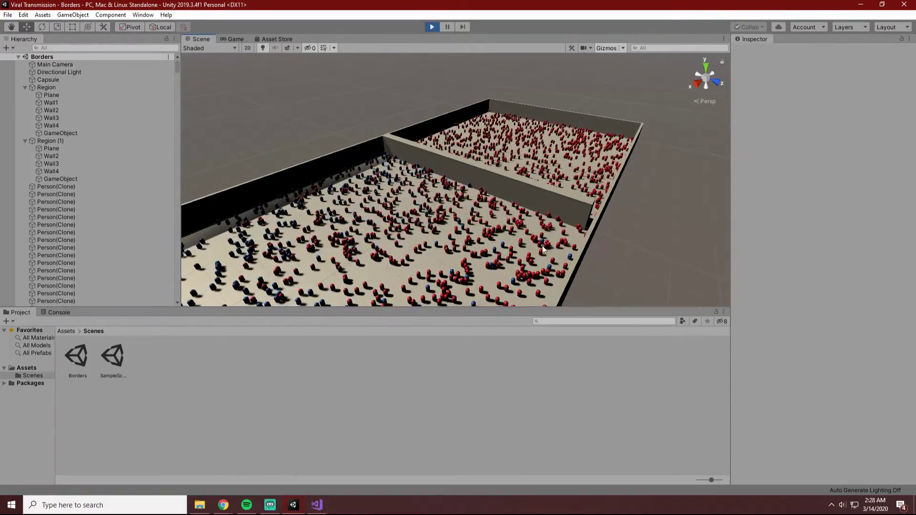
pyautogui.keyDown('alt'); pyautogui.moveTo(639, 278); pyautogui.dragTo(626, 317); pyautogui.keyUp('alt')
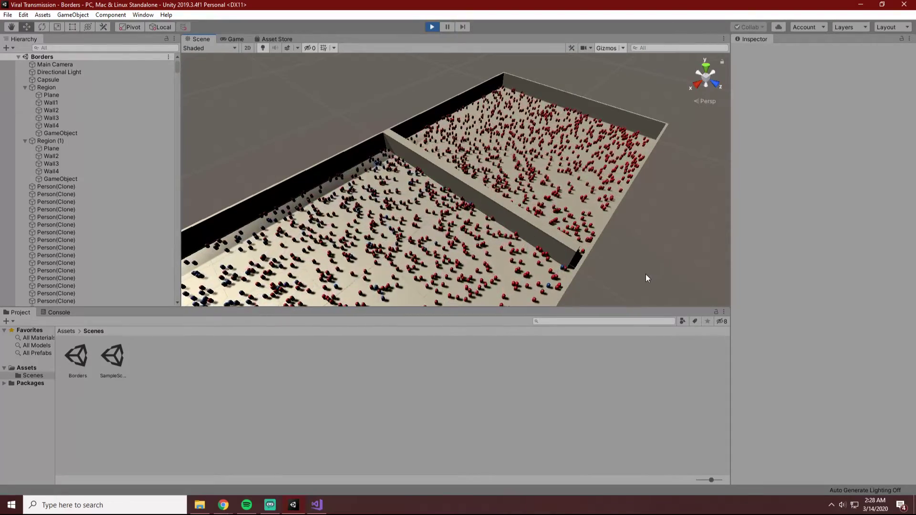
pyautogui.press('alt')
pyautogui.keyDown('alt'); pyautogui.moveTo(671, 274); pyautogui.dragTo(757, 199); pyautogui.keyUp('alt')
pyautogui.scroll(1, 628, 226)
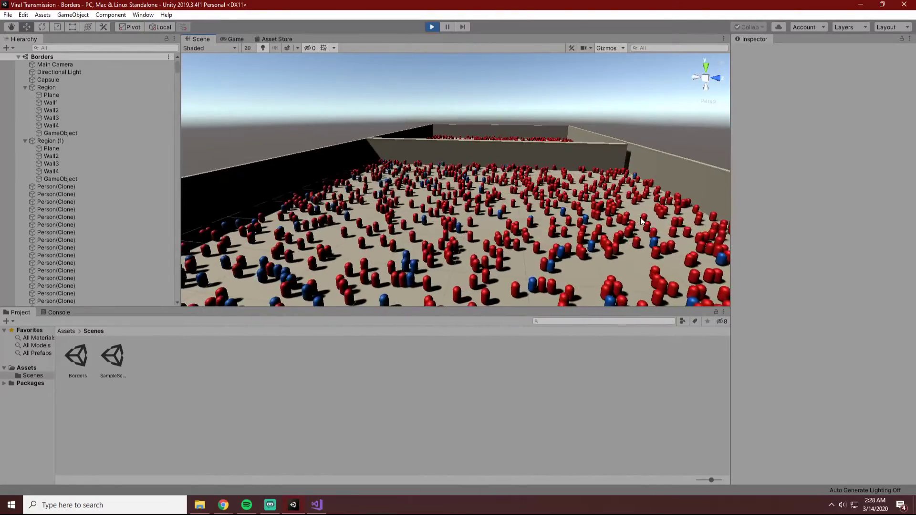
pyautogui.scroll(-5, 646, 220)
pyautogui.keyDown('alt'); pyautogui.moveTo(674, 195); pyautogui.dragTo(609, 258); pyautogui.keyUp('alt')
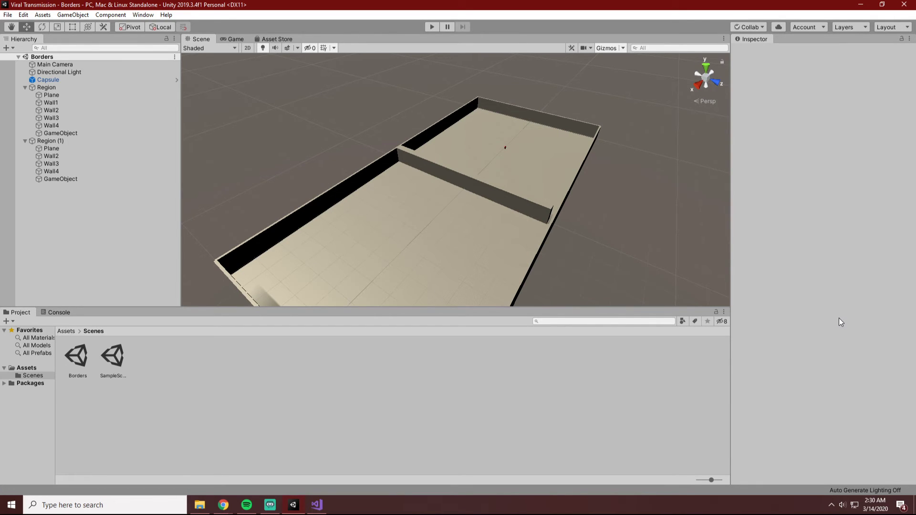
# Widen the border gap by setting Wall3's Z scale to 94 and its Z position to -3.5.
pyautogui.click(547, 217)
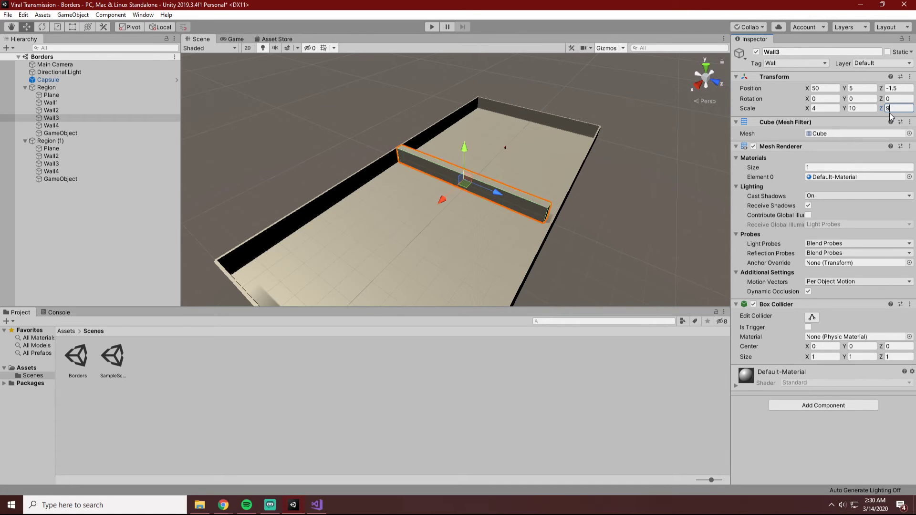
pyautogui.write('5')
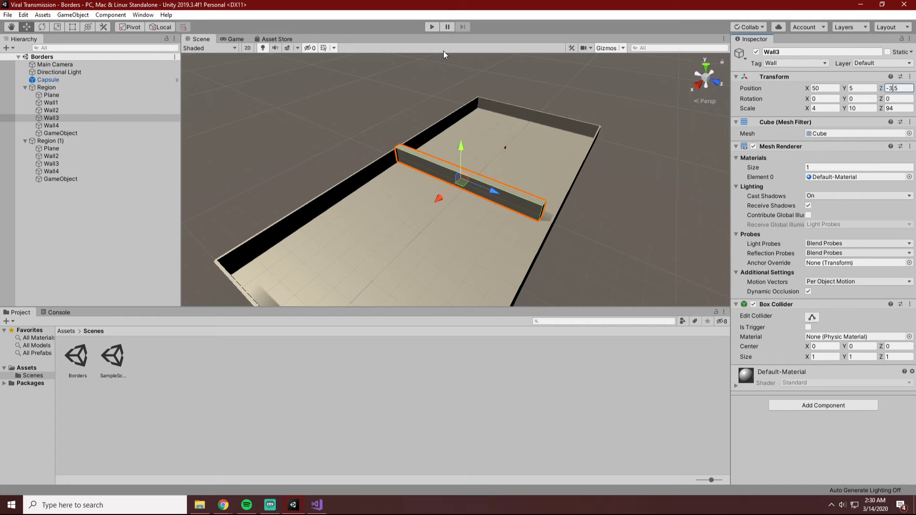
# Run the simulation with the widened gap, show it in the Scene view and deselect Wall3.
pyautogui.click(432, 27)
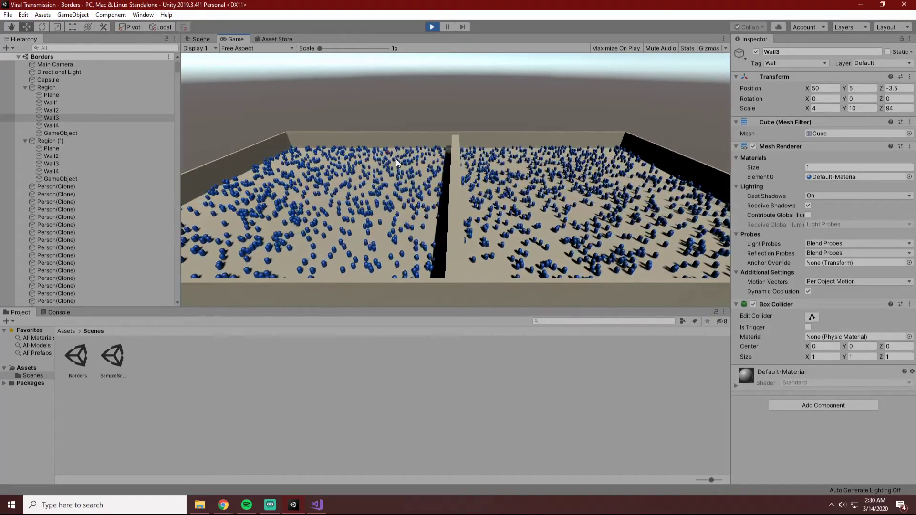
pyautogui.click(191, 47)
pyautogui.click(200, 38)
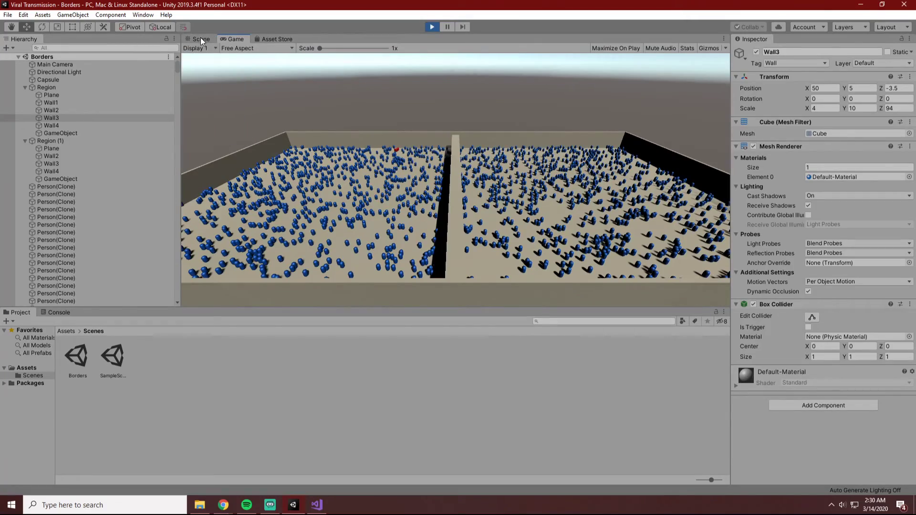
pyautogui.press('super')
pyautogui.click(347, 102)
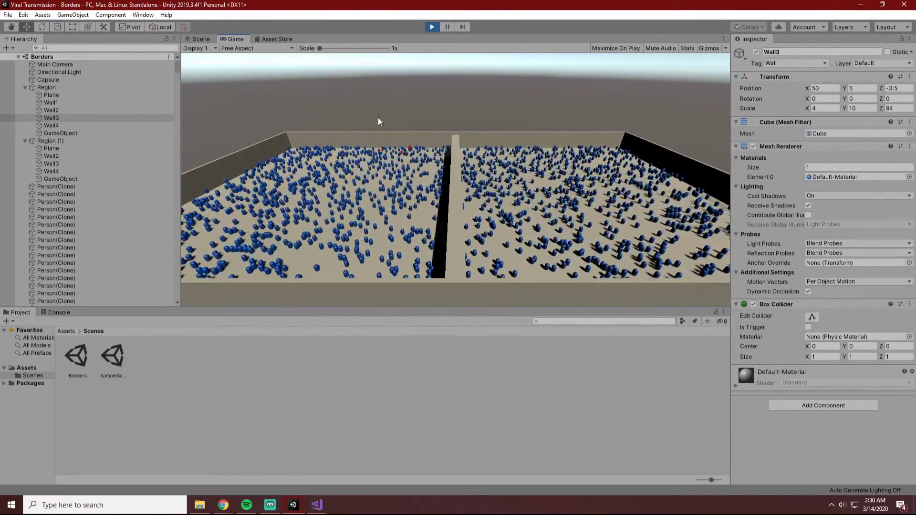
pyautogui.click(200, 39)
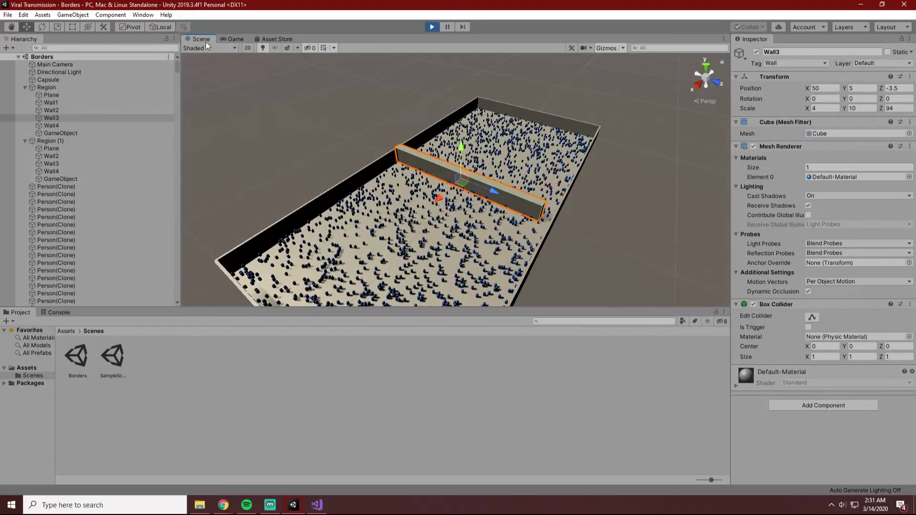
pyautogui.click(574, 249)
# Examine from several sides how the infection passes through the widened gap and spreads across both regions.
pyautogui.keyDown('alt'); pyautogui.moveTo(575, 244); pyautogui.dragTo(616, 265); pyautogui.keyUp('alt')
pyautogui.scroll(5, 567, 231)
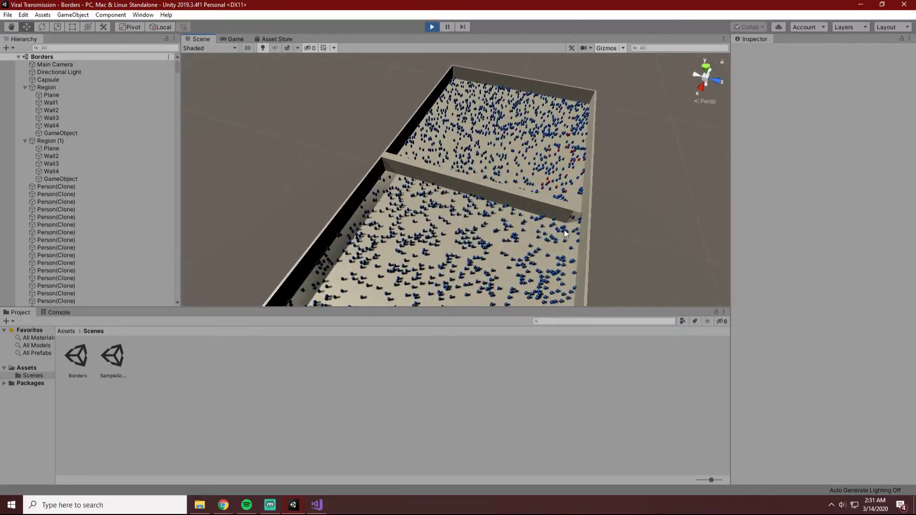
pyautogui.keyDown('alt'); pyautogui.moveTo(700, 203); pyautogui.dragTo(462, 227); pyautogui.keyUp('alt')
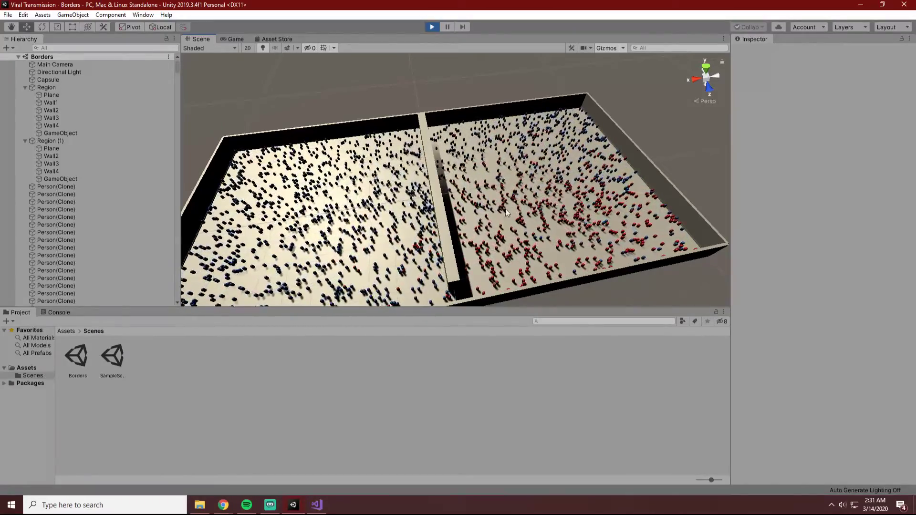
pyautogui.moveTo(506, 209)
pyautogui.mouseDown()
pyautogui.moveTo(596, 195)
pyautogui.moveTo(679, 162)
pyautogui.mouseUp()
pyautogui.press('super')
pyautogui.press('super')
pyautogui.click(672, 135)
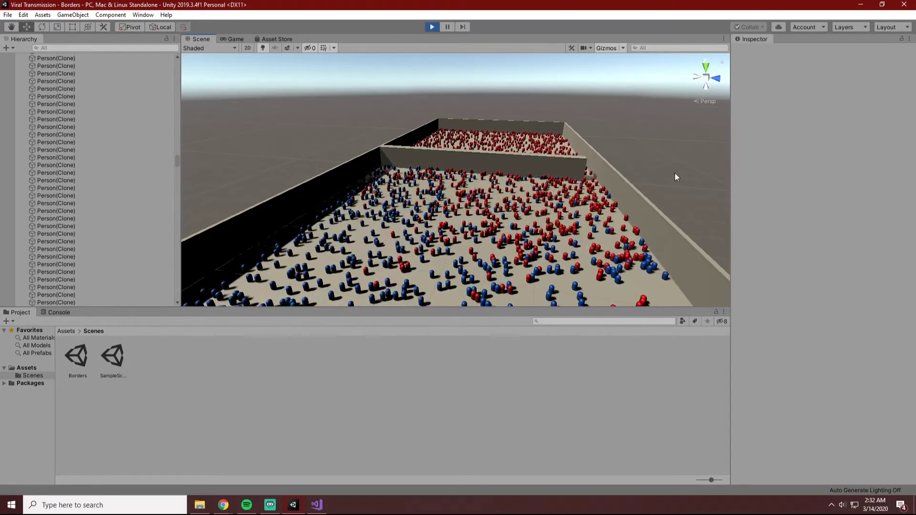
pyautogui.keyDown('alt'); pyautogui.moveTo(698, 181); pyautogui.dragTo(676, 179); pyautogui.keyUp('alt')
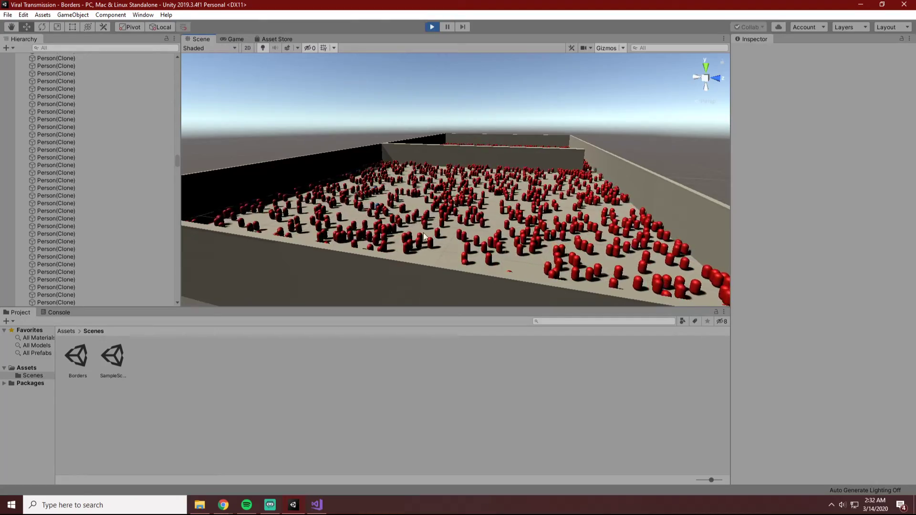
pyautogui.keyDown('alt'); pyautogui.moveTo(671, 148); pyautogui.dragTo(574, 233); pyautogui.keyUp('alt')
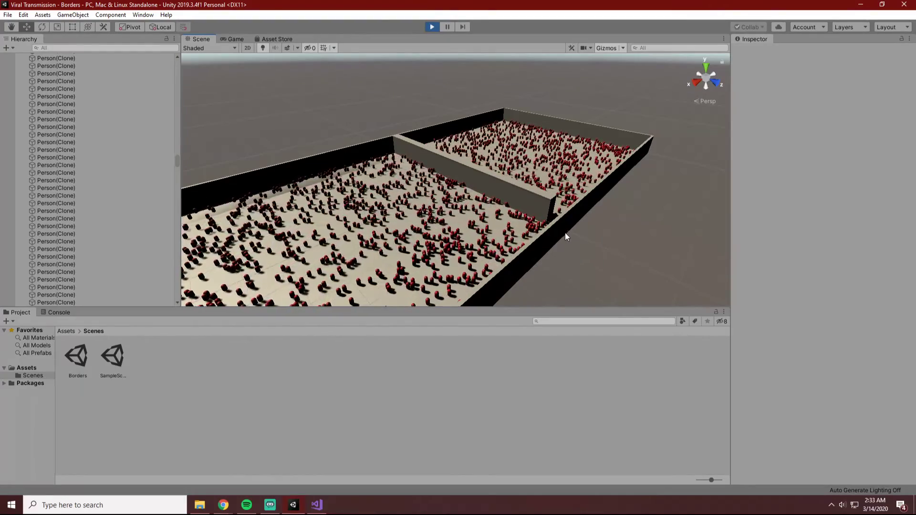
pyautogui.scroll(-2, 560, 233)
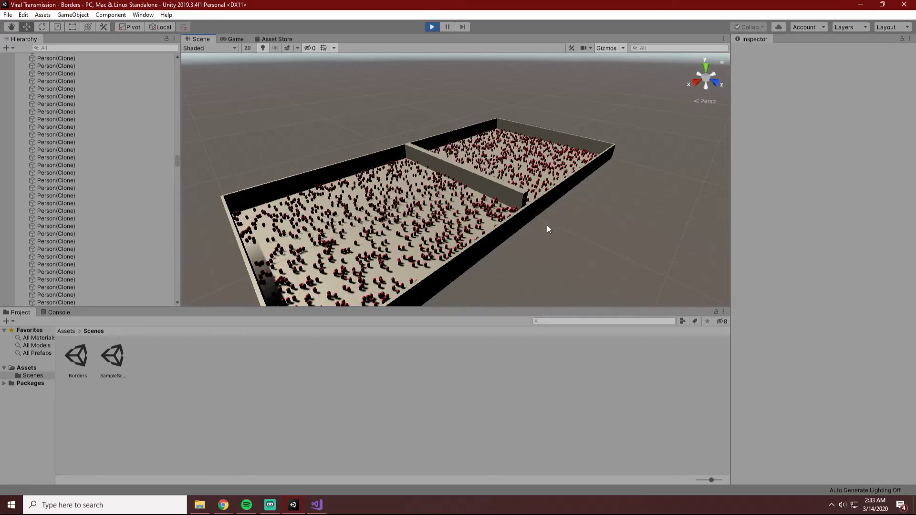
pyautogui.keyDown('alt'); pyautogui.moveTo(626, 245); pyautogui.dragTo(484, 266); pyautogui.keyUp('alt')
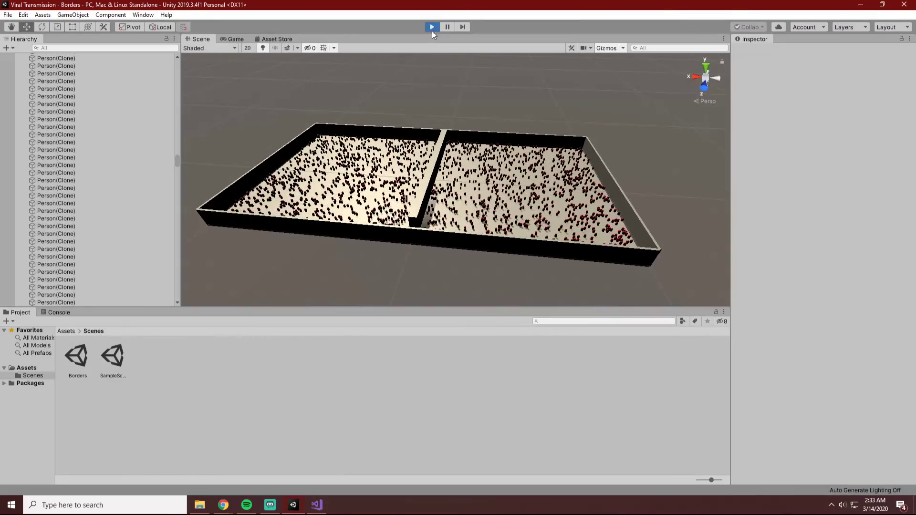